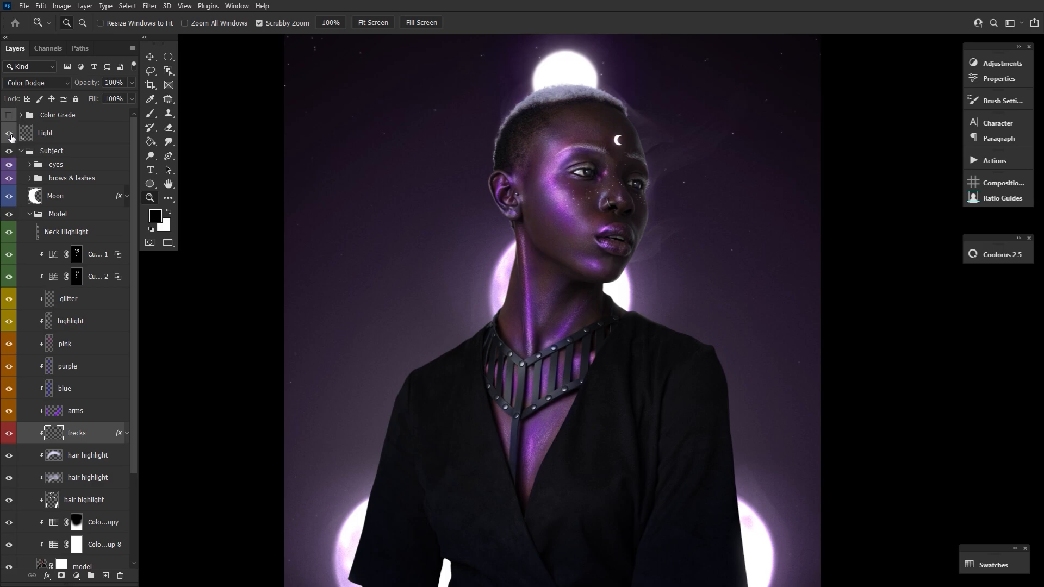
- Turn on the visibility of the Color Grade layer group
click(10, 115)
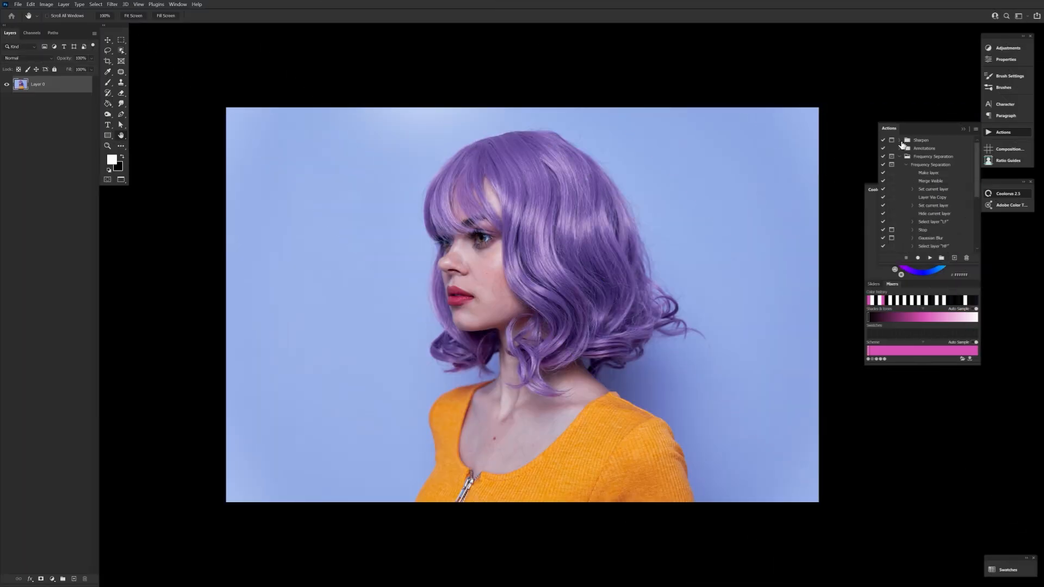
- Run the Frequency Separation action on the portrait and accept its Gaussian Blur on the low-frequency layer
click(930, 164)
click(930, 259)
key(Return)
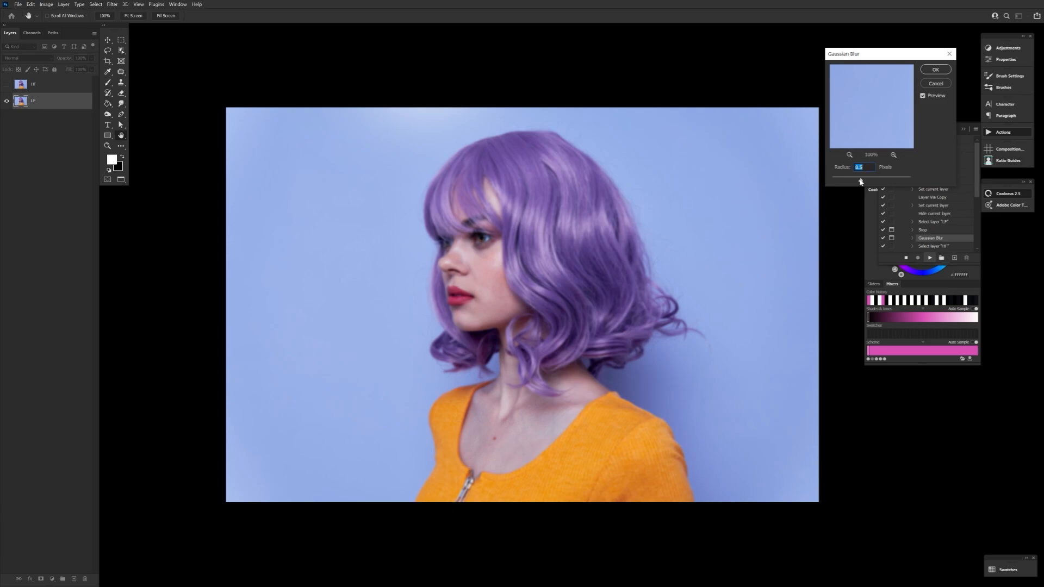
click(934, 73)
click(538, 244)
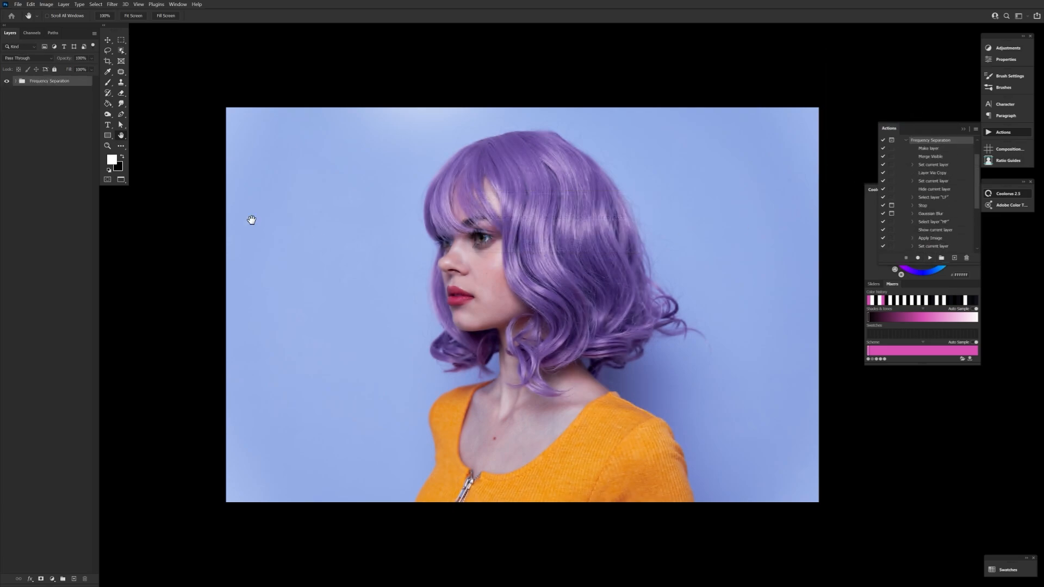
- Select the HF layer in the Frequency Separation group and set the Clone Stamp to sample only the current layer
key(z)
drag(252, 219, 349, 218)
click(16, 81)
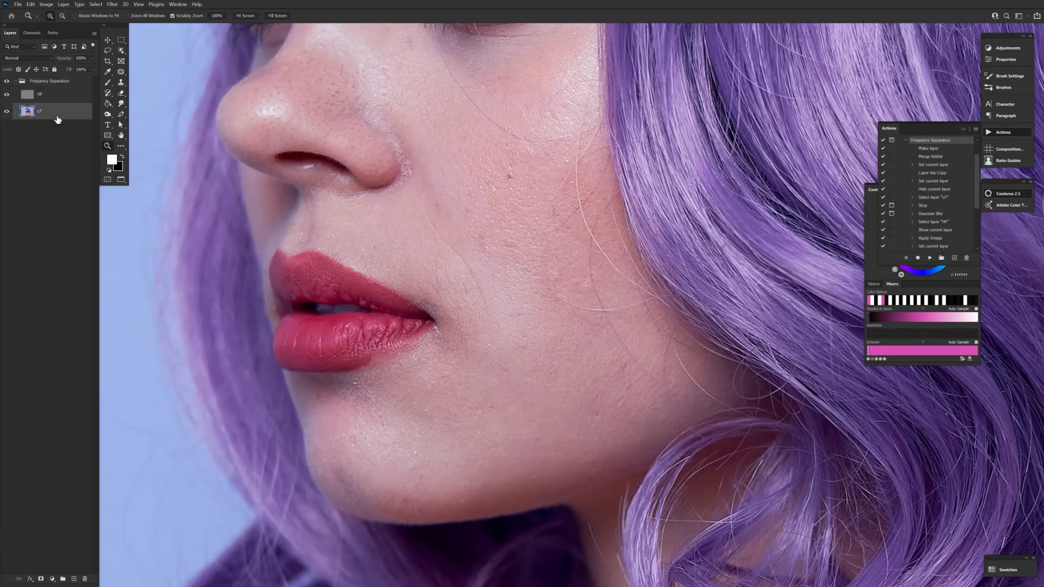
click(55, 94)
key(s)
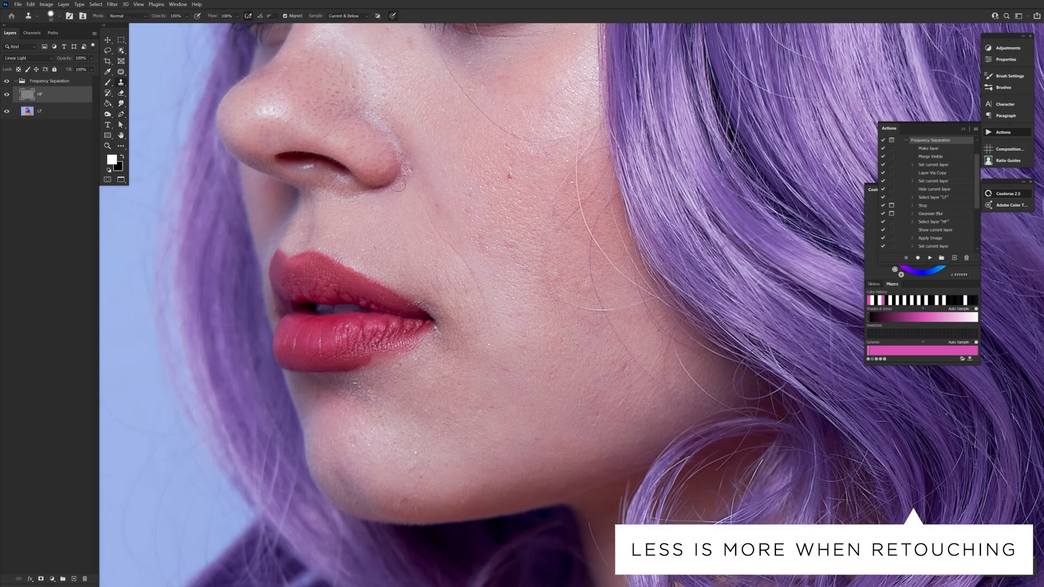
mouse_move(411, 212)
mouse_down()
mouse_move(383, 285)
mouse_move(411, 307)
mouse_up()
alt+click(405, 288)
key(ctrl+z)
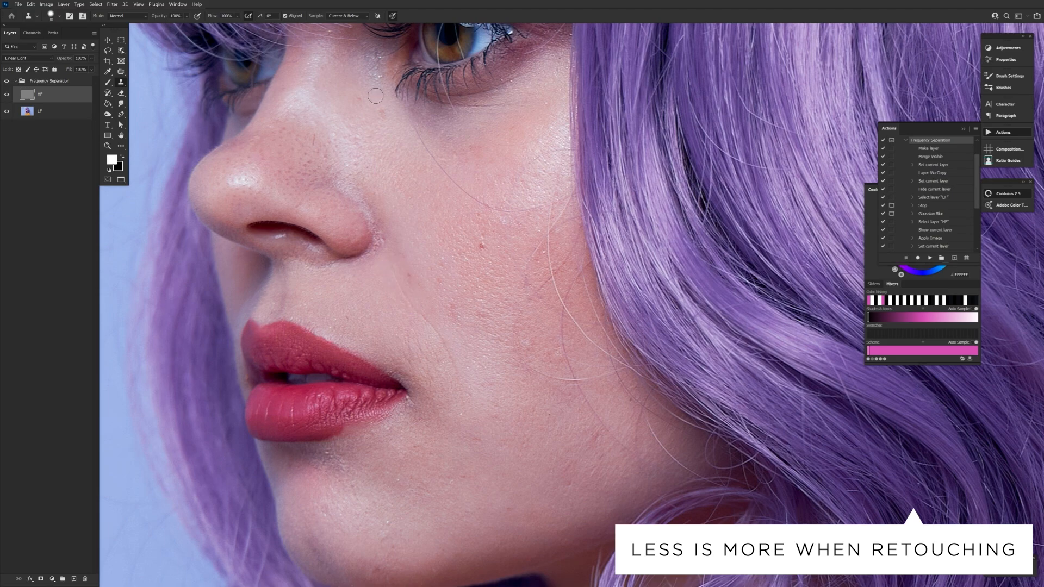
click(346, 15)
click(343, 20)
- Clone out the stray hair and small blemishes on the cheek beside the mouth on the HF layer
drag(407, 301, 421, 318)
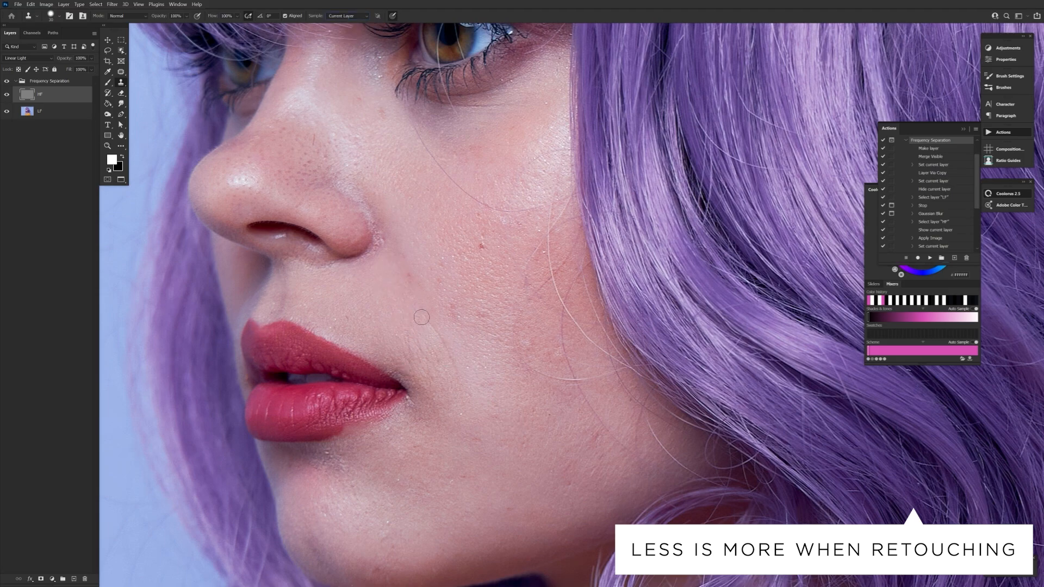
alt+click(448, 348)
click(412, 300)
alt+click(468, 337)
click(417, 331)
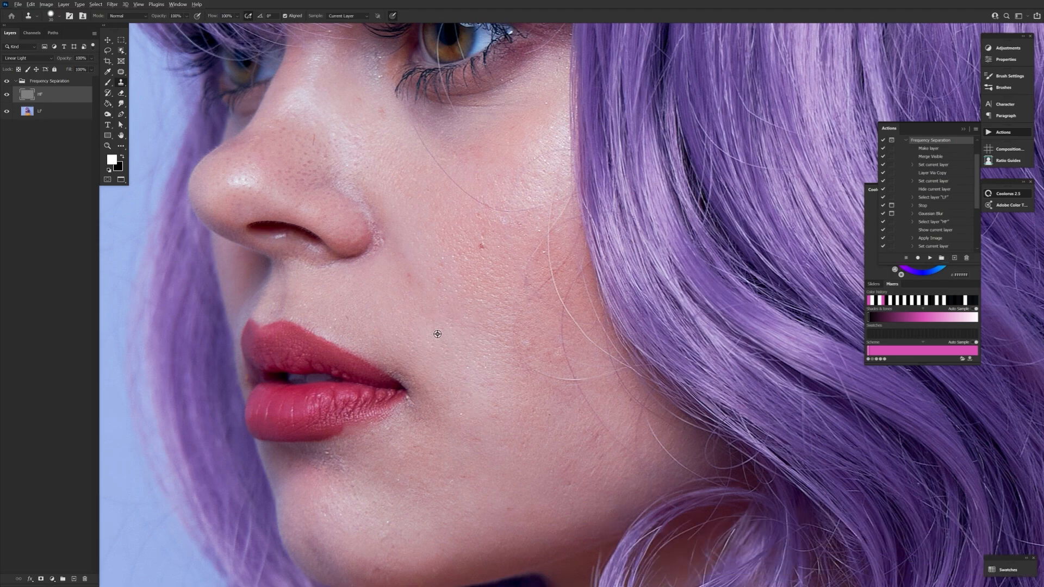
alt+click(436, 334)
click(413, 345)
alt+click(458, 390)
drag(461, 334, 468, 415)
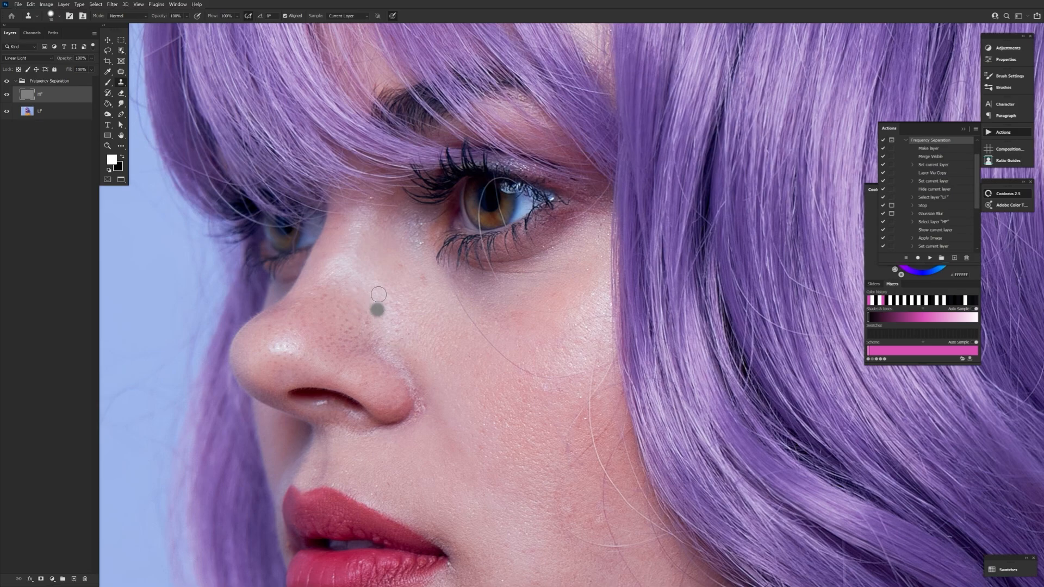
- Sample clean texture beside the nose with a smaller Clone Stamp brush and continue retouching down the face
key(bracketleft)
alt+click(348, 310)
drag(466, 512, 409, 307)
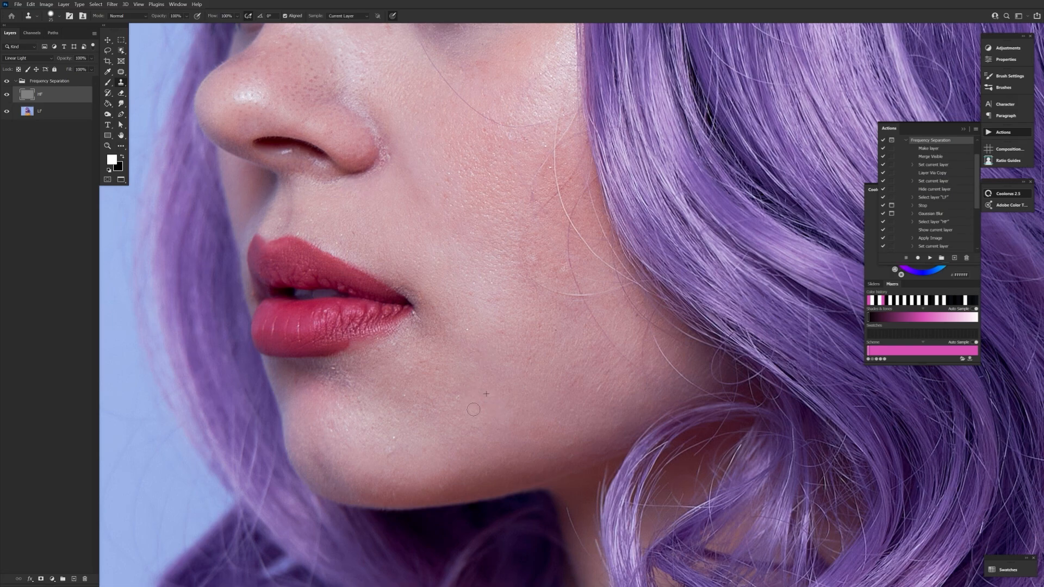
- Clone clean skin texture over the mole on the chest on the HF layer
drag(425, 455, 385, 98)
drag(494, 544, 471, 286)
alt+click(458, 372)
drag(438, 366, 437, 374)
- Select the LF layer and give the Clone Stamp a larger, soft brush with 0% hardness
click(53, 112)
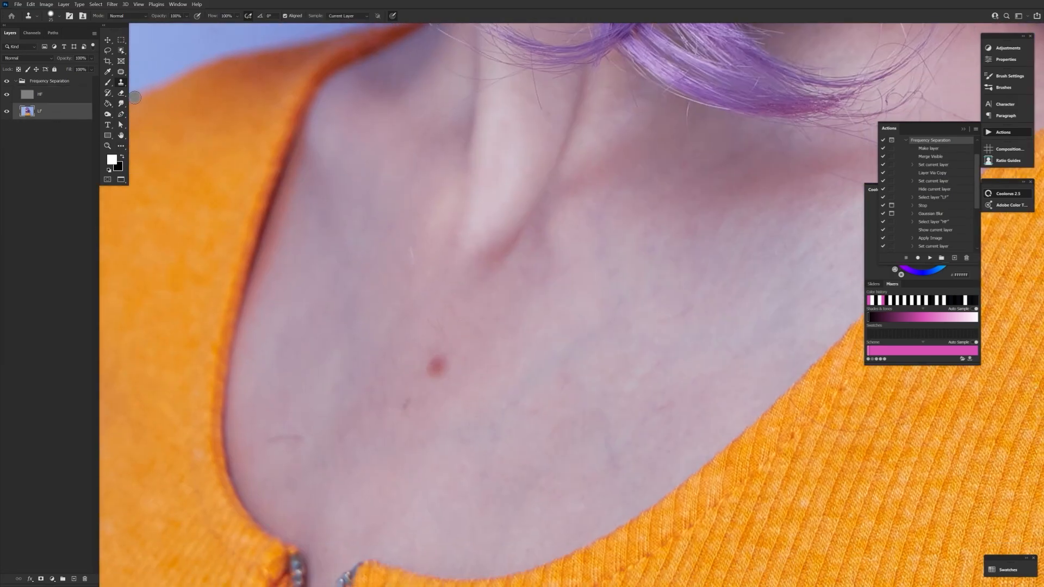
key(bracketright)
key(bracketright)
key(bracketright)
click(57, 16)
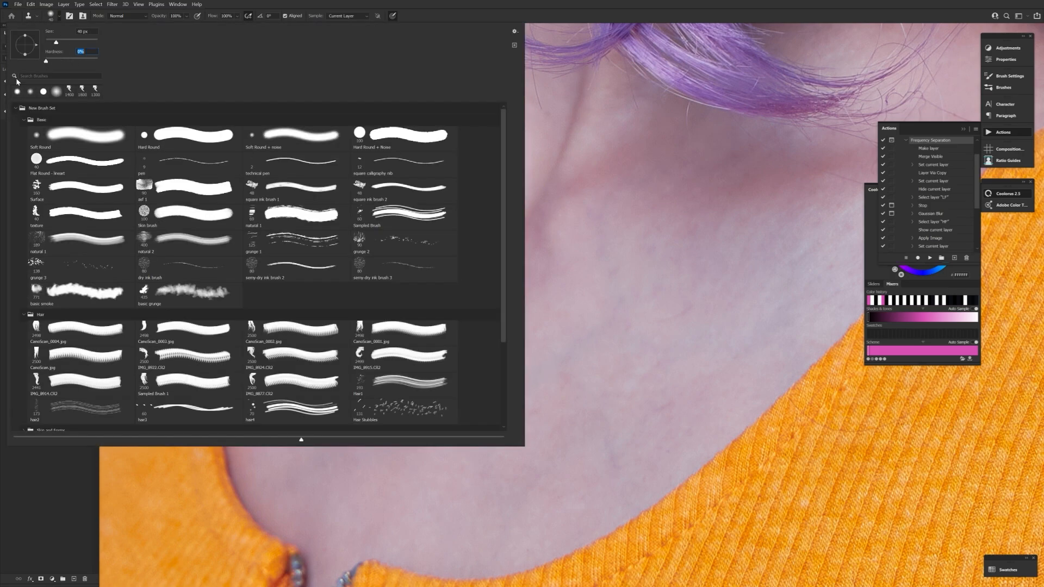
click(608, 373)
key(ctrl+z)
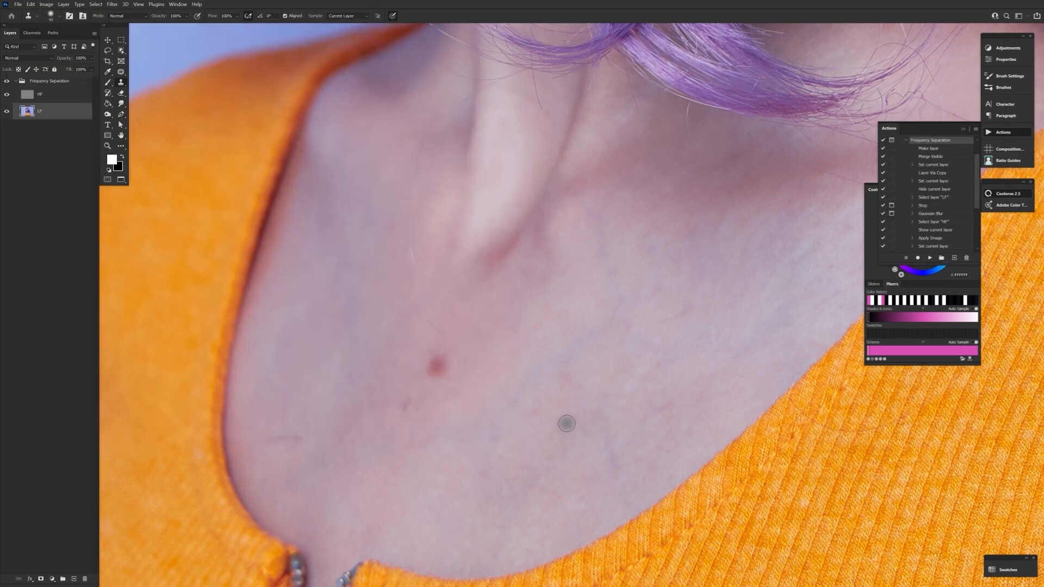
- Enlarge the Clone Stamp brush, set its flow to 50% and clone away the mole's red color on the chest
alt+click(465, 362)
drag(439, 362, 439, 375)
key(ctrl+z)
key(bracketright)
key(bracketright)
key(bracketright)
key(bracketright)
key(bracketright)
key(bracketright)
key(shift+5)
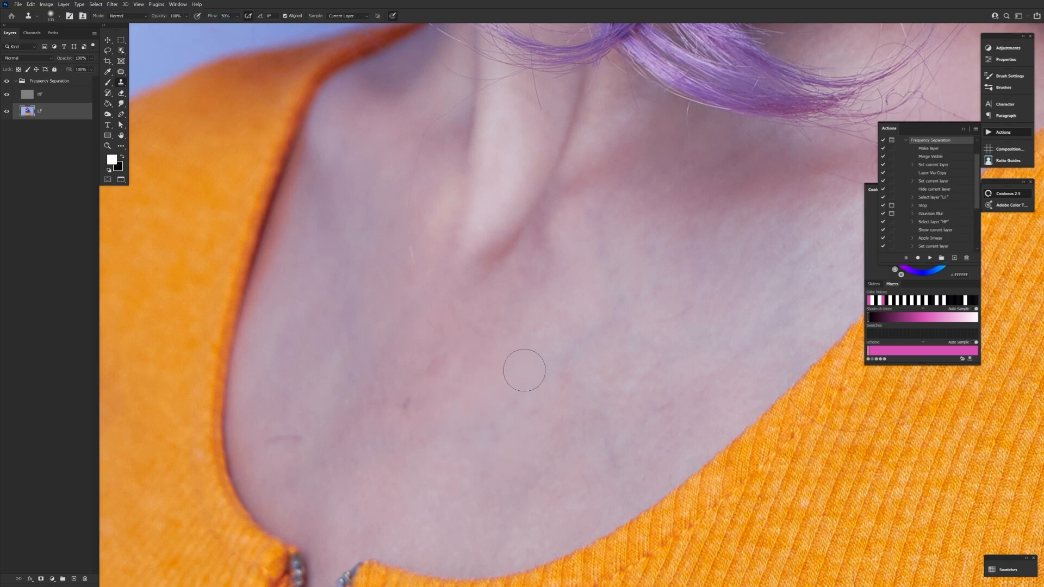
alt+click(482, 364)
drag(445, 367, 439, 367)
- Select the HF layer and increase the hardness of the Clone Stamp brush
click(41, 95)
click(60, 16)
drag(20, 61, 81, 60)
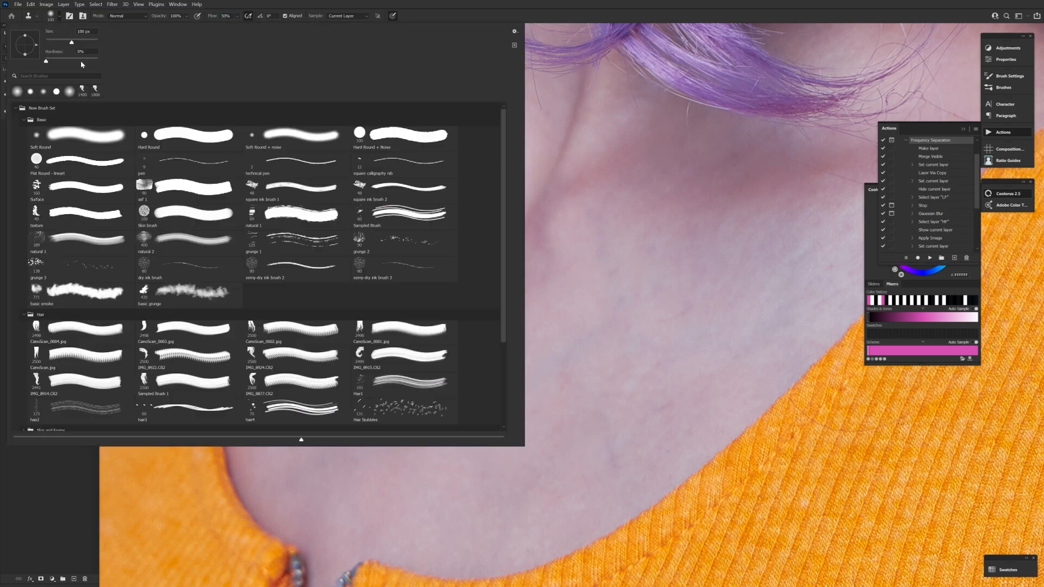
key(Return)
- Switch to the Mixer Brush and select the LF layer for blending the skin tones on the face
drag(539, 104, 436, 534)
drag(369, 207, 435, 511)
mouse_move(353, 136)
mouse_down()
mouse_move(422, 455)
mouse_move(324, 506)
mouse_move(422, 345)
mouse_move(350, 375)
mouse_up()
key(b)
click(71, 115)
- Return to the HF layer and retouch the remaining skin marks on the face and chest, finishing with the Clone Stamp
click(68, 96)
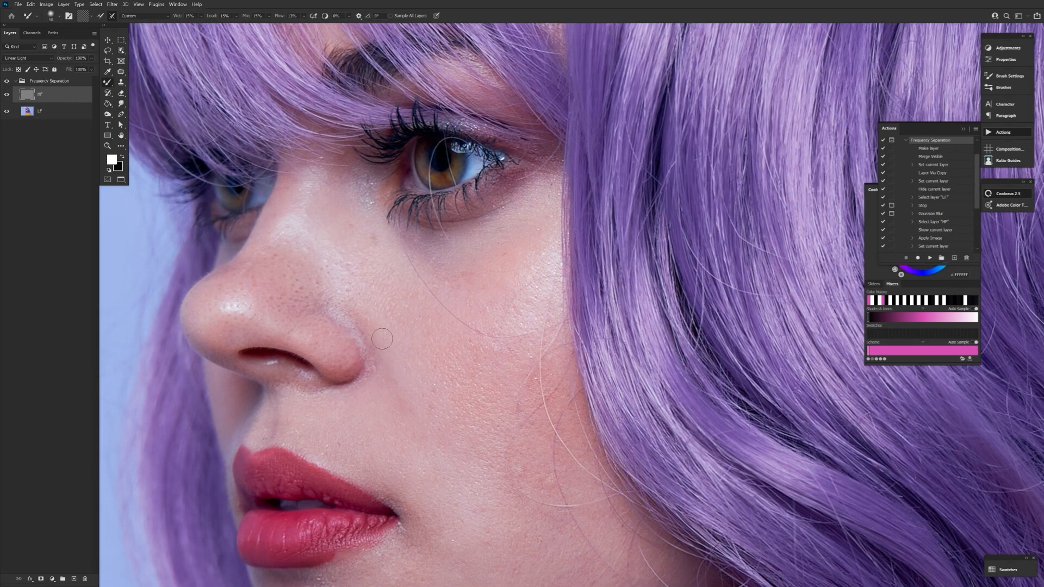
drag(432, 452, 424, 313)
drag(377, 211, 406, 419)
key([)
mouse_move(544, 533)
mouse_down()
mouse_move(468, 271)
mouse_move(457, 82)
mouse_up()
click(120, 82)
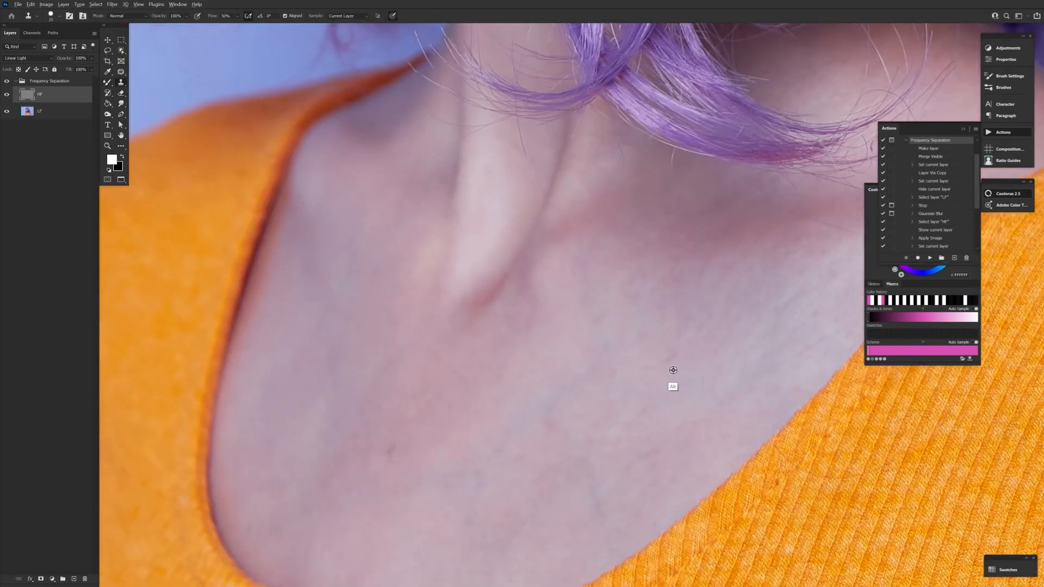
drag(671, 373, 553, 449)
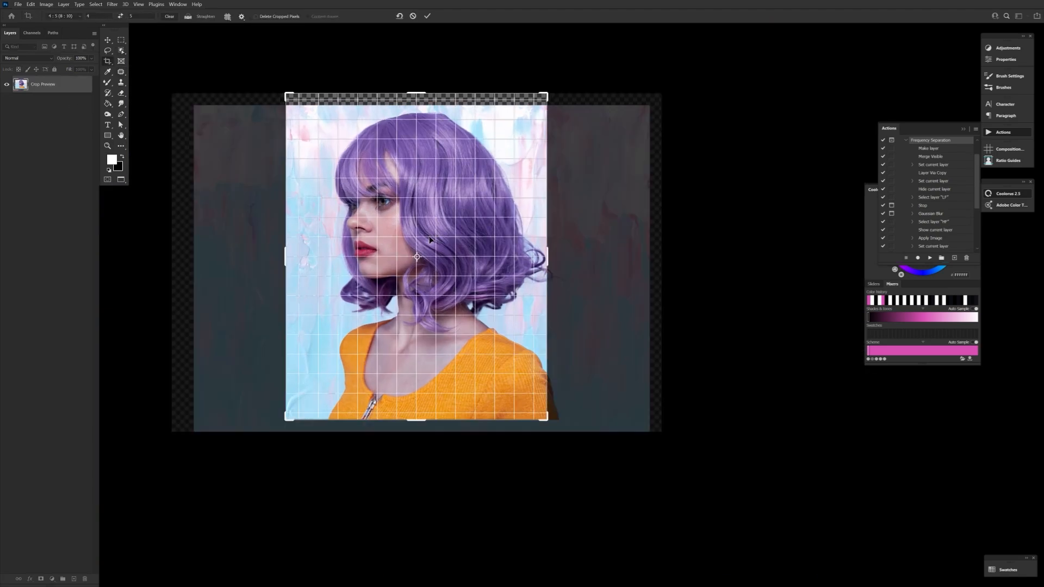
- Reposition the woman inside the 4:5 crop frame, leaving space above her head, and apply the crop
drag(422, 168, 397, 165)
drag(409, 165, 410, 162)
click(427, 16)
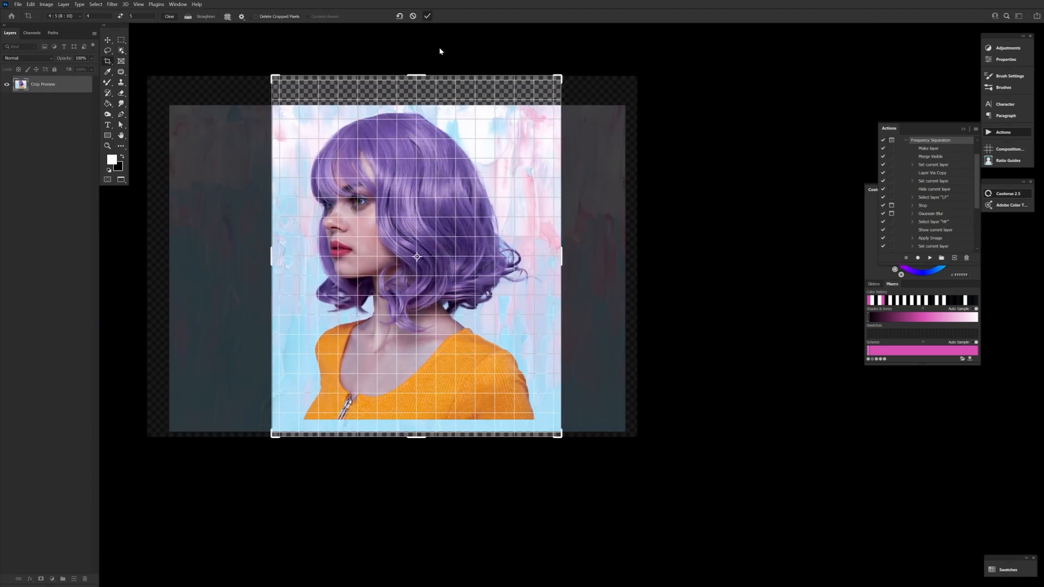
- Flip the painted background layer vertically, scale it to about 75% and place it against the canvas's lower edge
key(v)
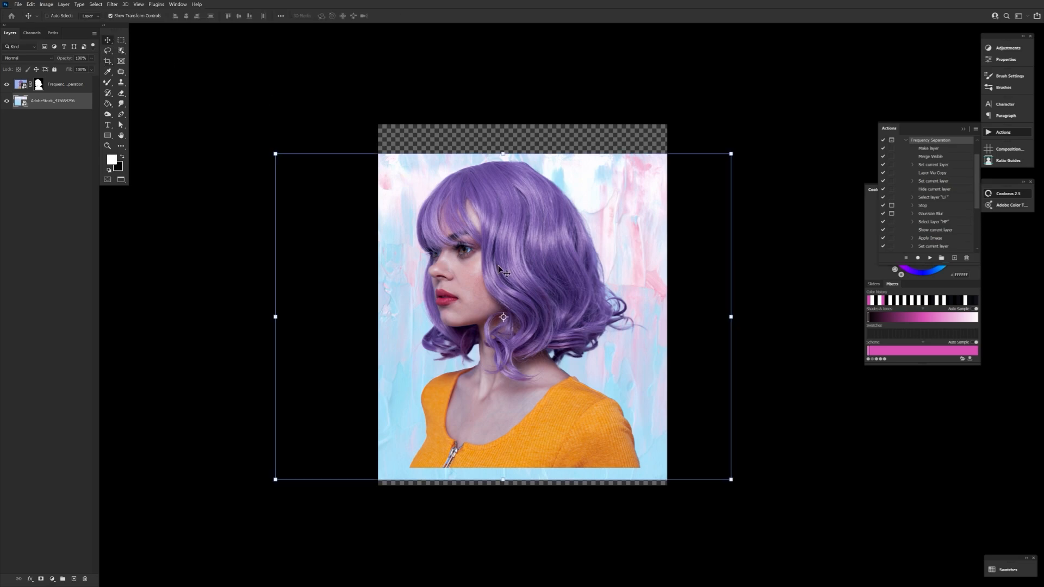
click(534, 151)
right_click(571, 192)
click(593, 341)
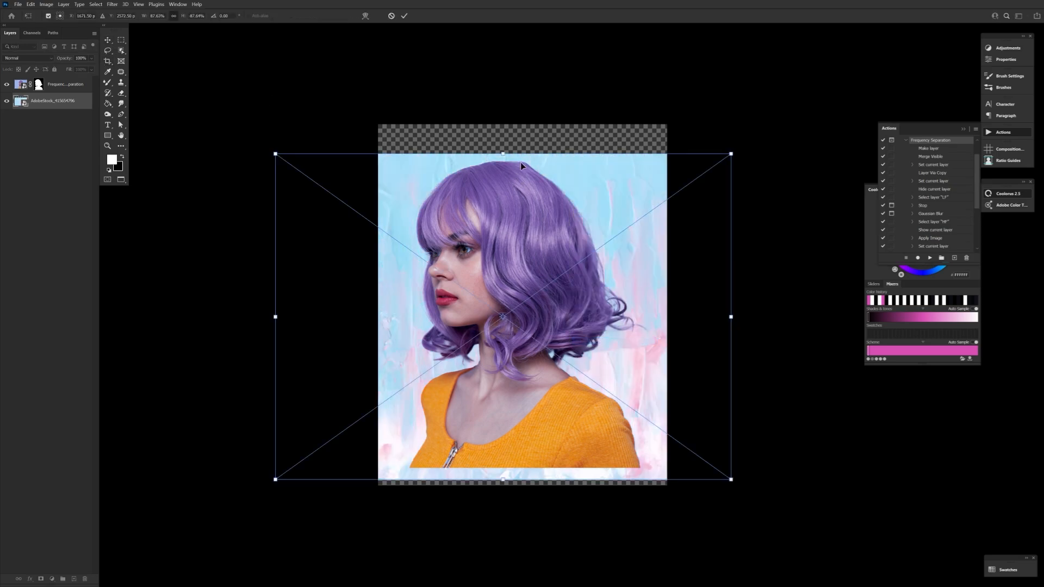
drag(504, 153, 512, 202)
drag(678, 341, 647, 374)
- Flip the background layer horizontally, shift it sideways behind the woman and apply the transform
right_click(628, 369)
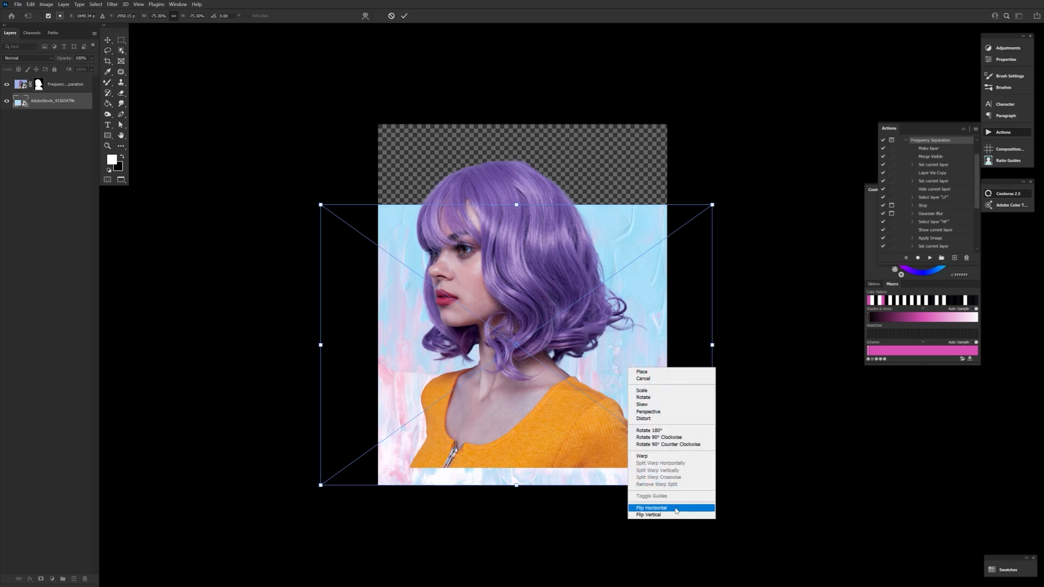
click(677, 511)
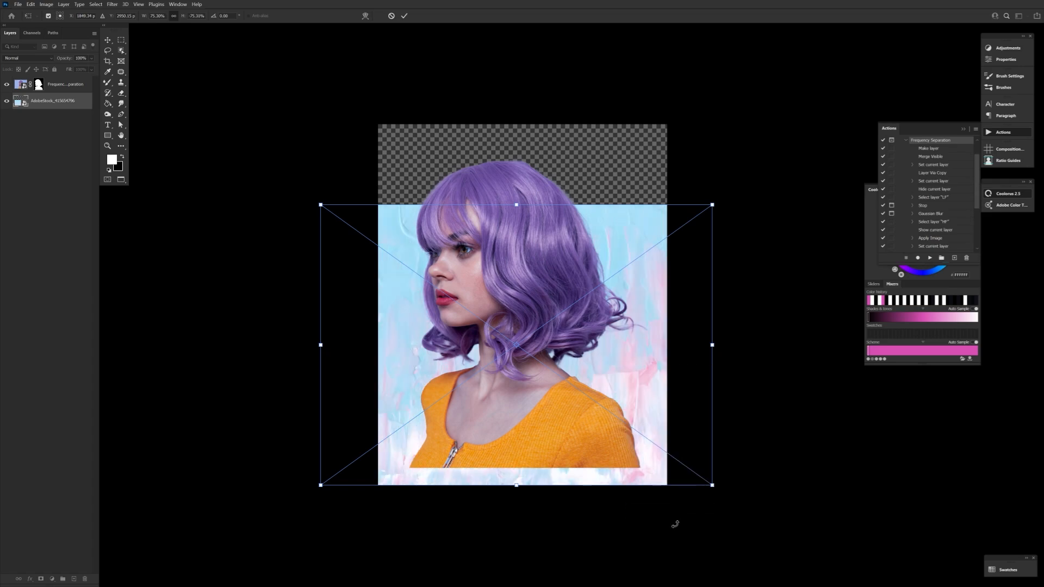
drag(649, 367, 625, 370)
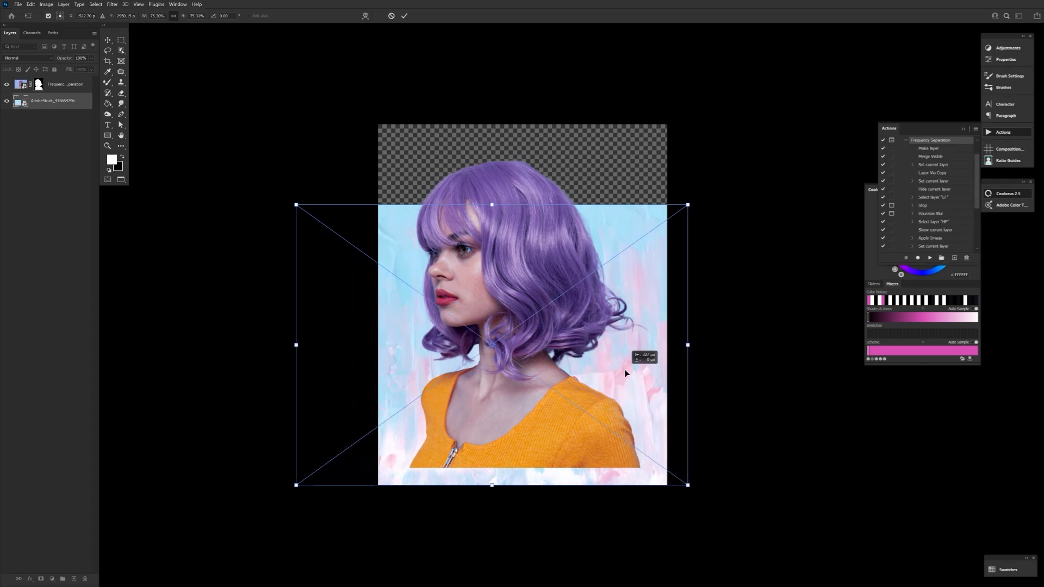
drag(412, 416, 415, 415)
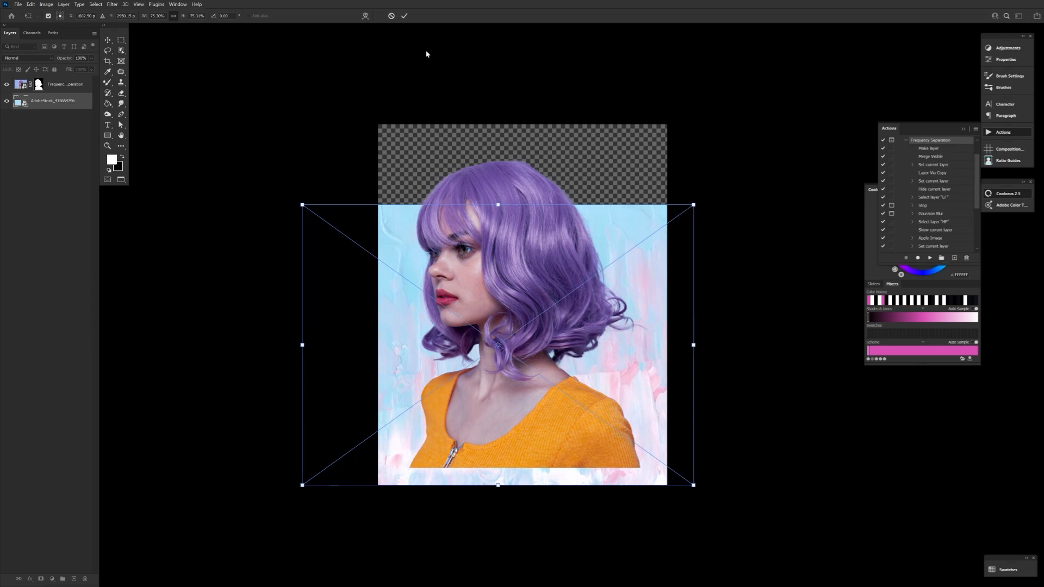
click(404, 16)
- Add a Solid Color fill layer beneath the background image using the light blue #a8e0f9 sampled from the painting
click(52, 578)
click(68, 433)
key(Return)
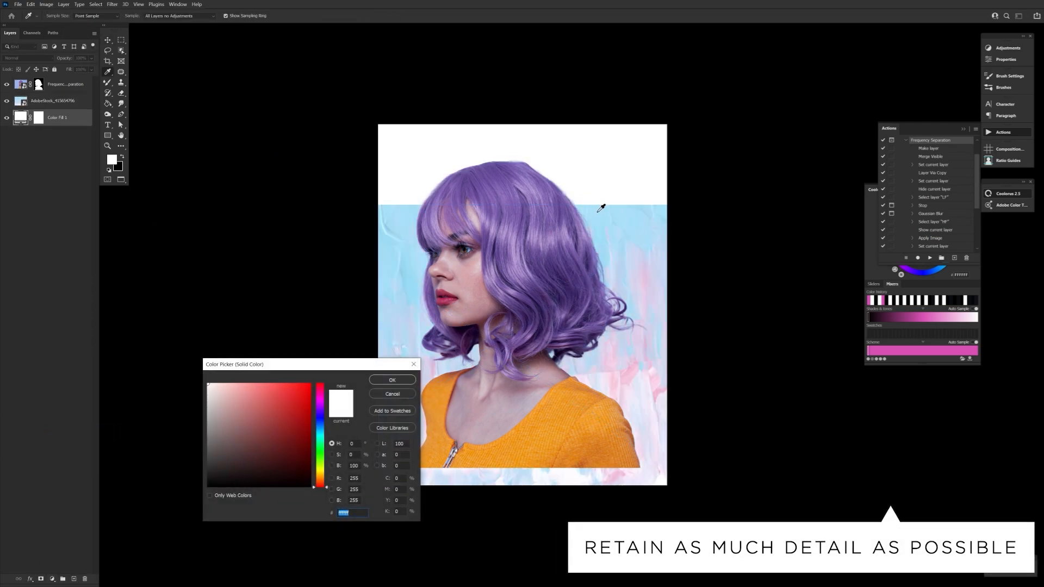
click(631, 227)
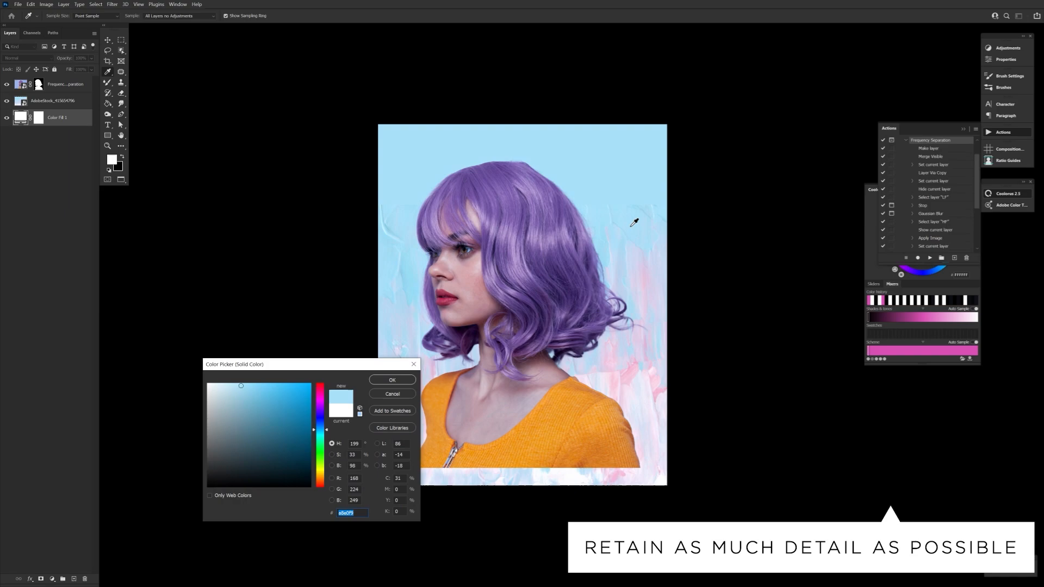
click(392, 381)
- Add a mask to the background layer and paint its upper edge black with a very large soft brush, blending it into the fill
key(v)
click(41, 580)
key(x)
click(107, 82)
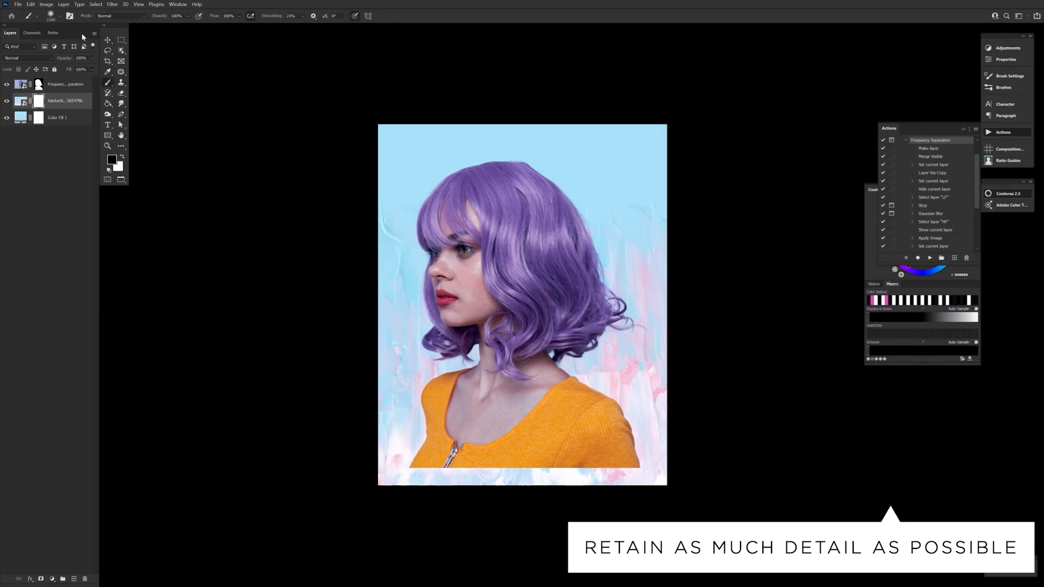
key(bracketright)
key(bracketright)
key(bracketright)
key(bracketright)
click(279, 164)
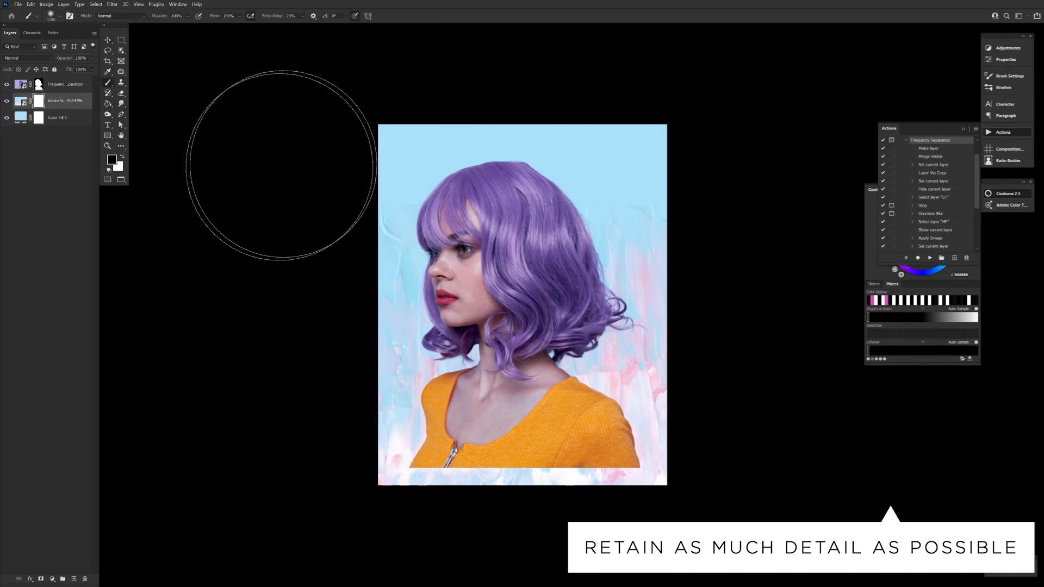
shift+click(816, 142)
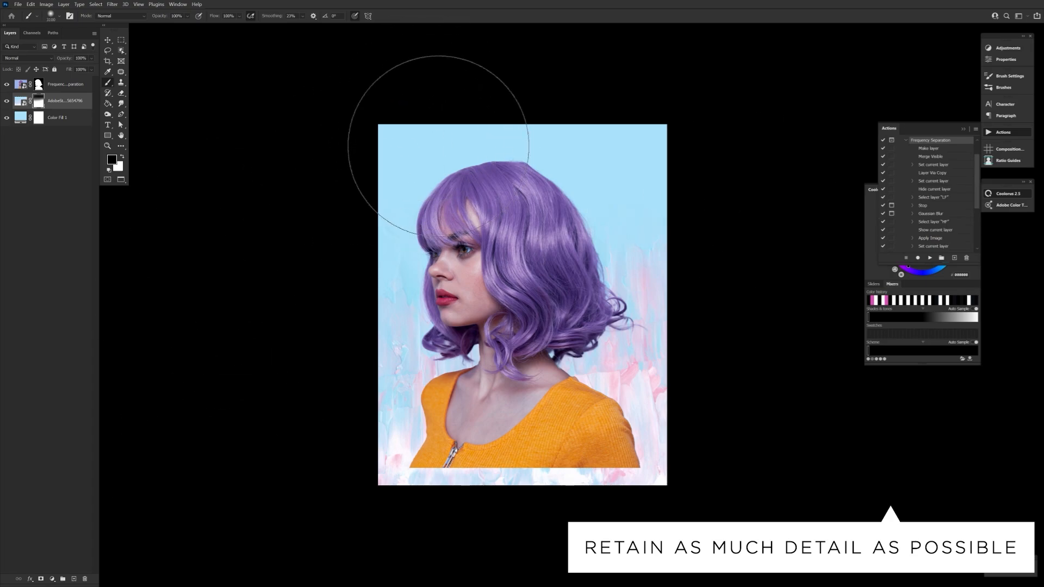
- Reduce the mask brush from its very large size to a small one for finer work
key(bracketleft)
key(bracketleft)
key(bracketleft)
key(bracketleft)
key(bracketleft)
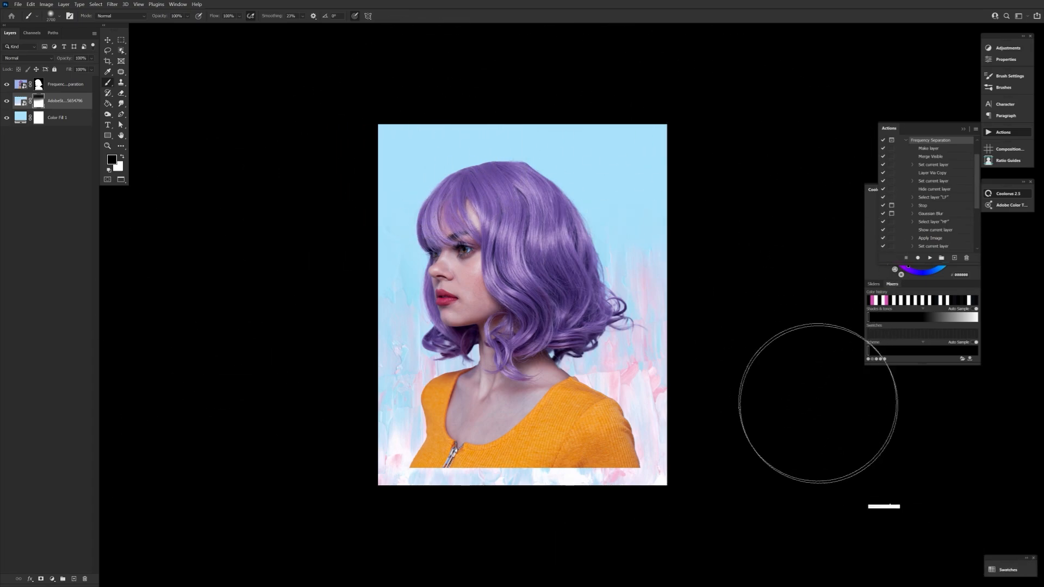
drag(718, 364, 705, 366)
key(bracketleft)
key(bracketleft)
key(bracketleft)
key(bracketleft)
key(bracketleft)
key(bracketleft)
key(bracketleft)
key(bracketleft)
key(bracketleft)
key(bracketleft)
key(bracketleft)
key(bracketleft)
key(bracketleft)
key(bracketleft)
key(bracketleft)
key(bracketleft)
key(bracketleft)
key(bracketleft)
key(bracketleft)
key(bracketleft)
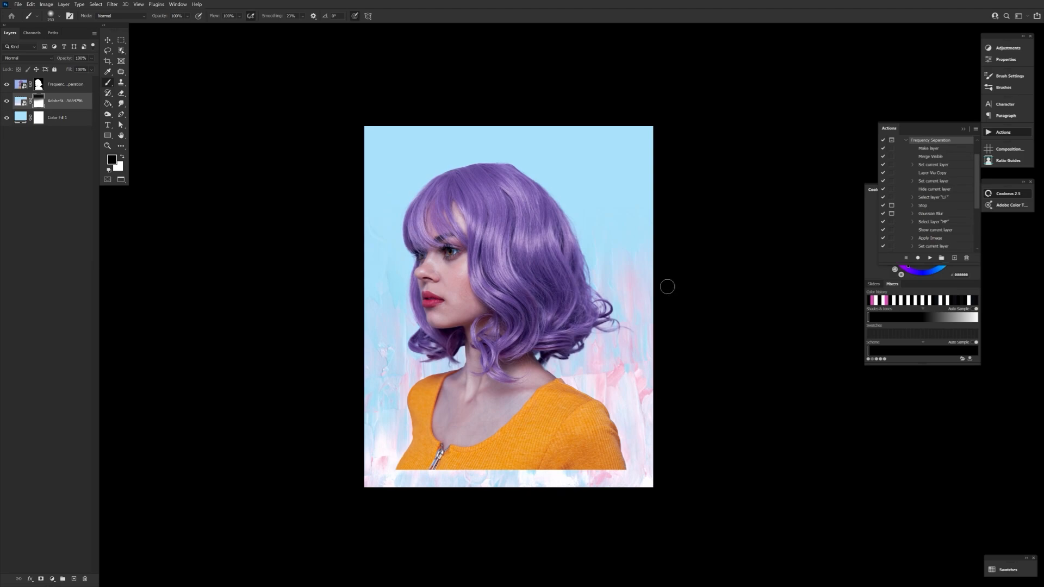
- Open the woman's layer mask in Select and Mask and set edge detection to a 3 px radius with Smart Radius
click(1003, 132)
double_click(38, 85)
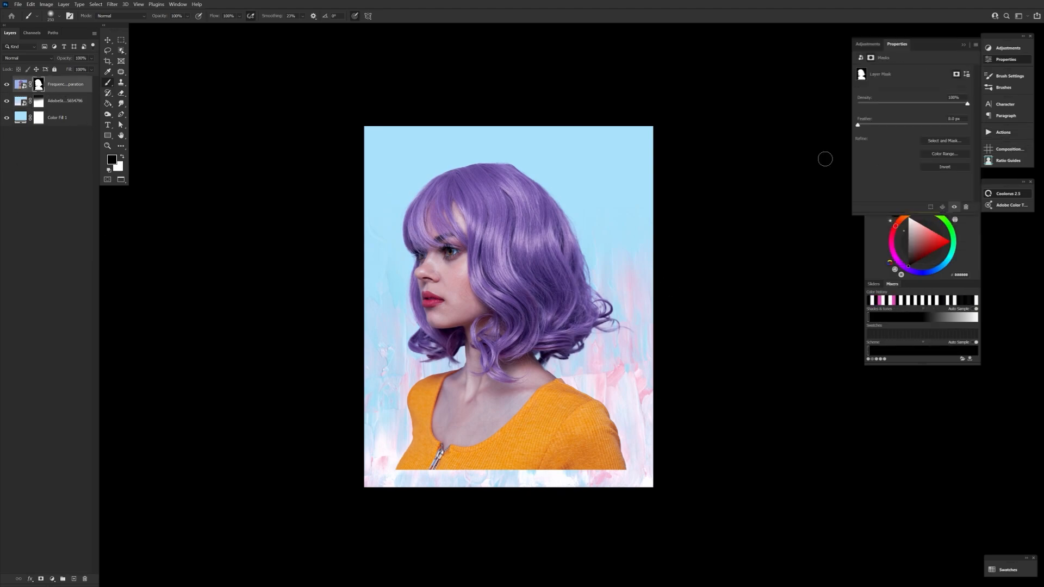
click(945, 141)
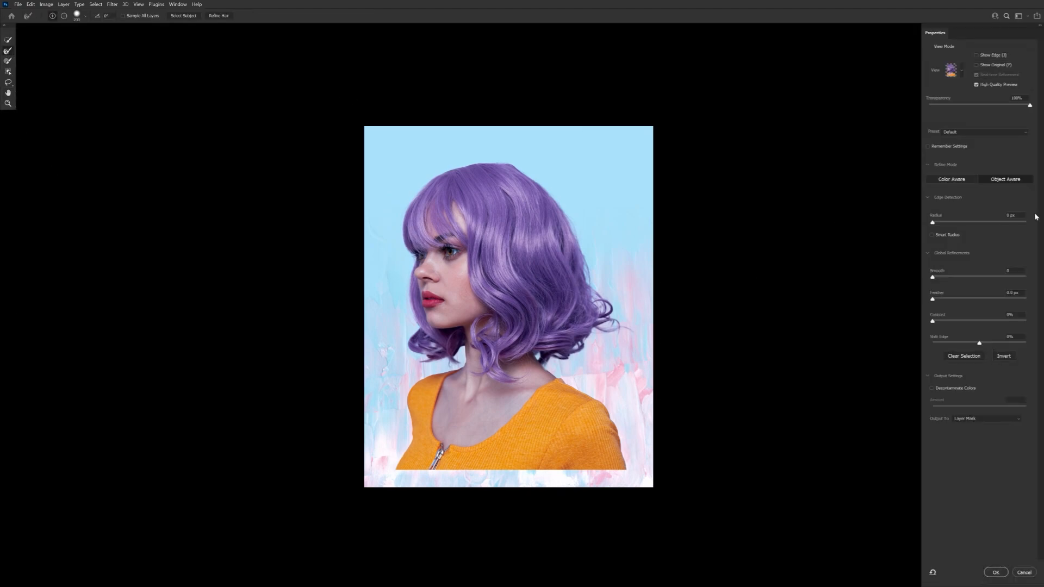
drag(953, 224, 949, 226)
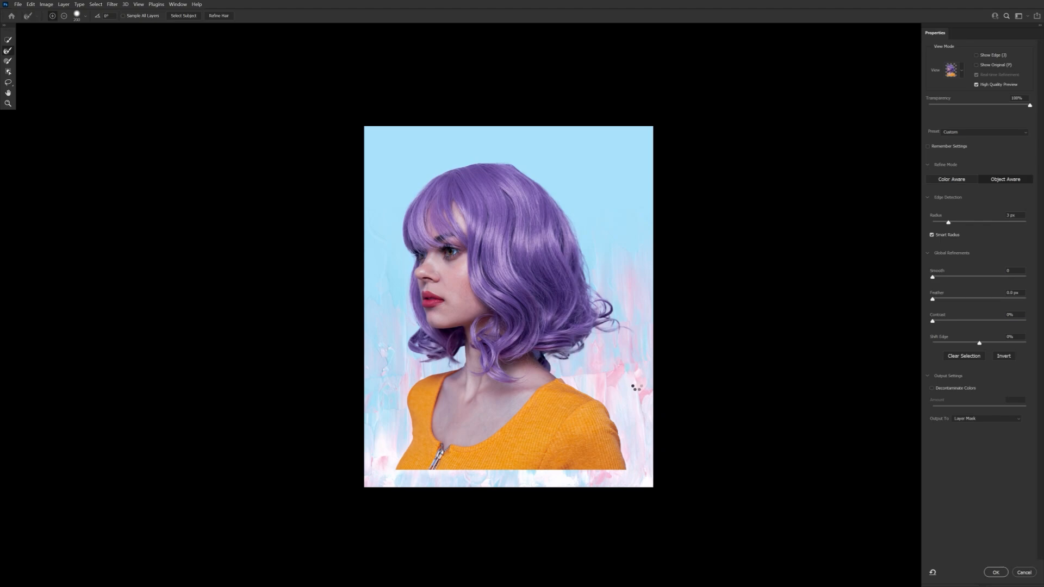
- Refine the selection edge around the hair, shoulders and sleeves with Refine Edge brush strokes and apply it to the layer mask
mouse_move(460, 354)
mouse_down()
mouse_move(433, 344)
mouse_move(405, 250)
mouse_move(414, 189)
mouse_up()
mouse_move(597, 343)
mouse_down()
mouse_move(581, 224)
mouse_move(529, 166)
mouse_move(501, 163)
mouse_up()
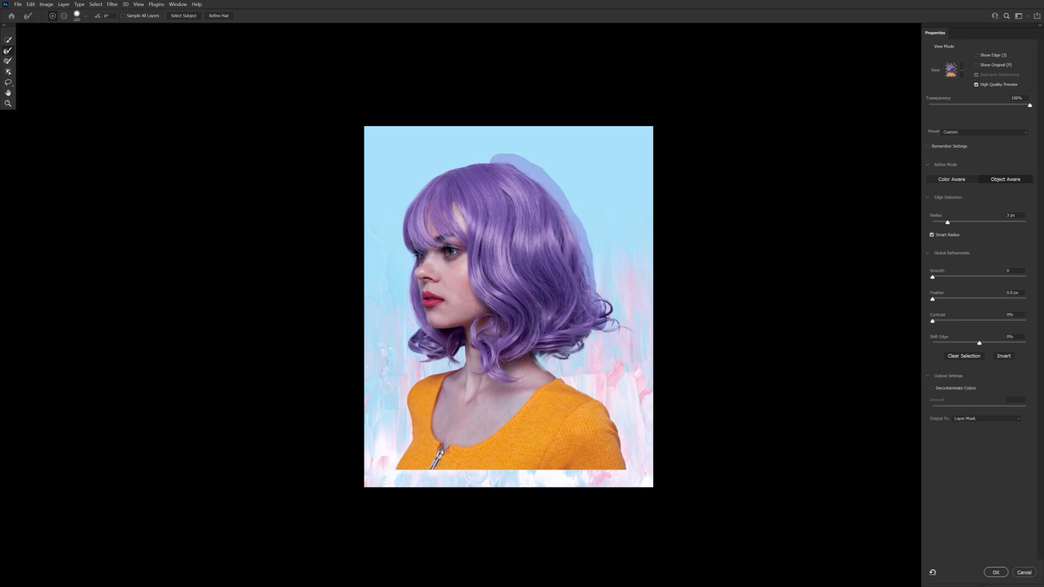
mouse_move(439, 374)
mouse_down()
mouse_move(412, 397)
mouse_move(397, 464)
mouse_up()
mouse_move(631, 462)
mouse_down()
mouse_move(613, 423)
mouse_move(552, 367)
mouse_up()
click(993, 573)
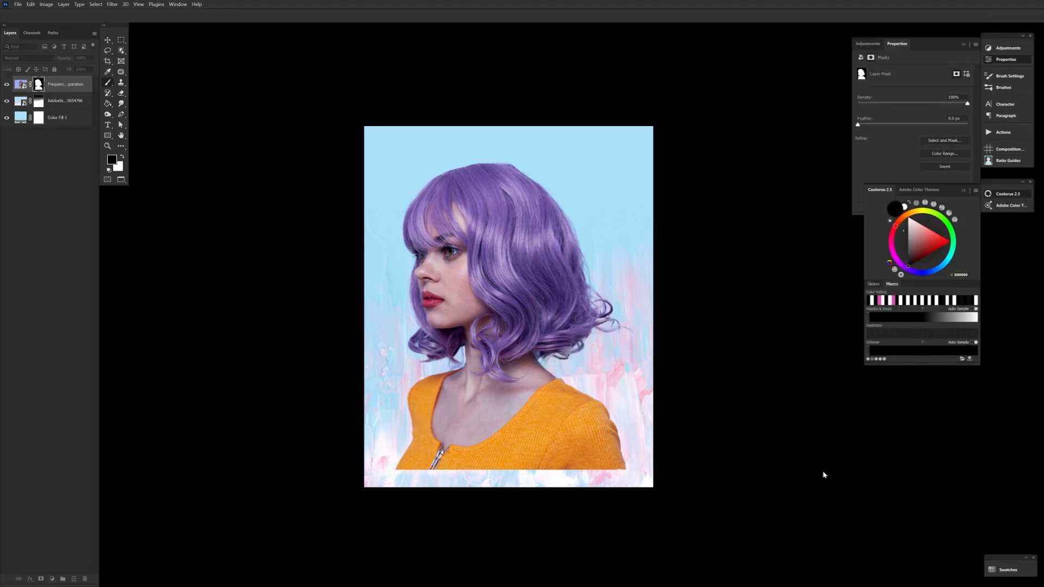
- Smudge the woman's mask edge along the front of the neck with a reduced Smudge tool brush
key(z)
drag(614, 474, 658, 476)
drag(605, 287, 552, 287)
scroll(541, 187, up, 1)
drag(547, 206, 528, 349)
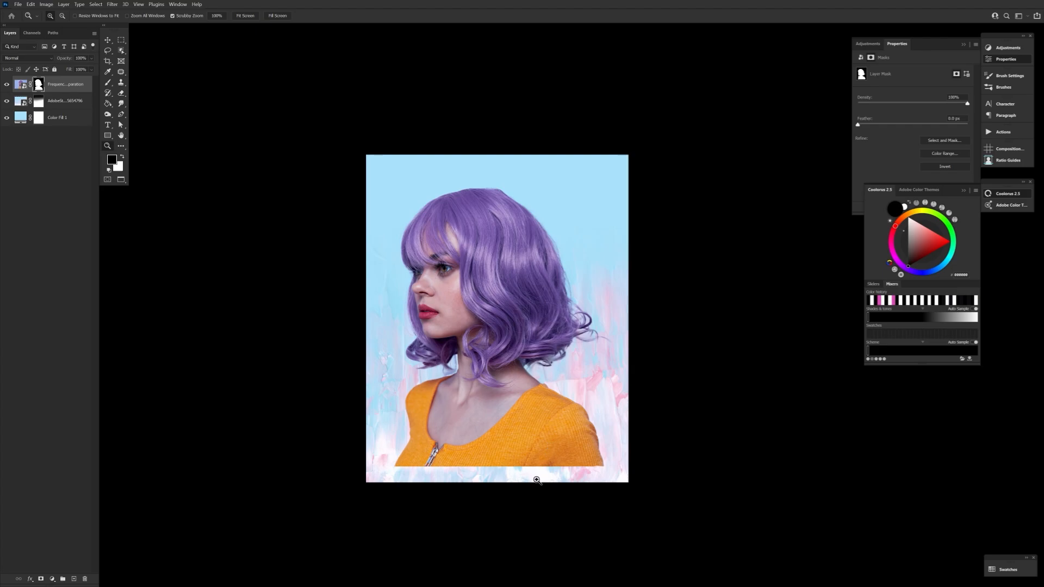
drag(503, 323, 523, 323)
drag(406, 439, 485, 411)
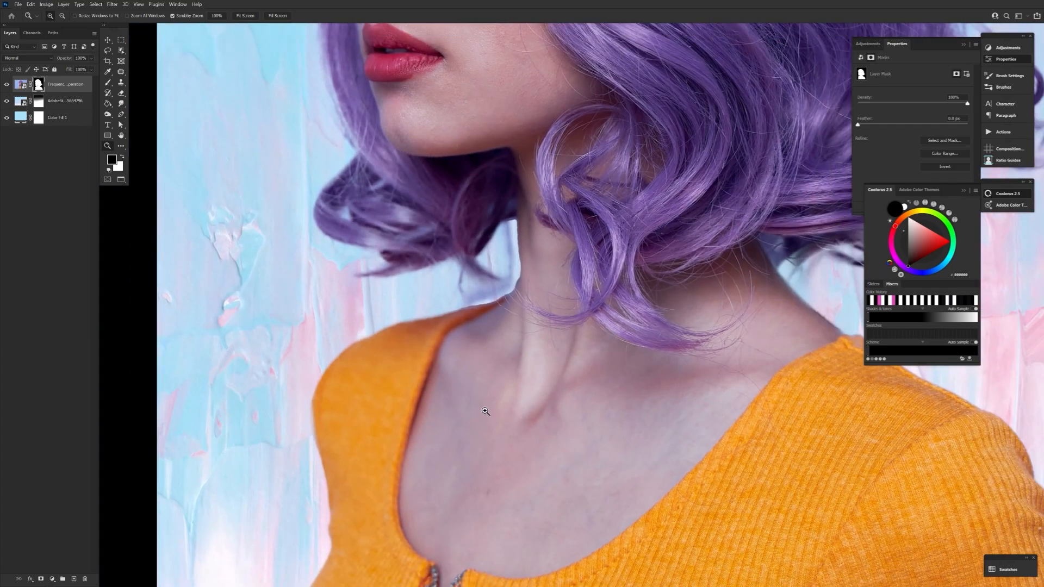
drag(507, 307, 377, 436)
drag(356, 430, 415, 418)
drag(425, 405, 376, 467)
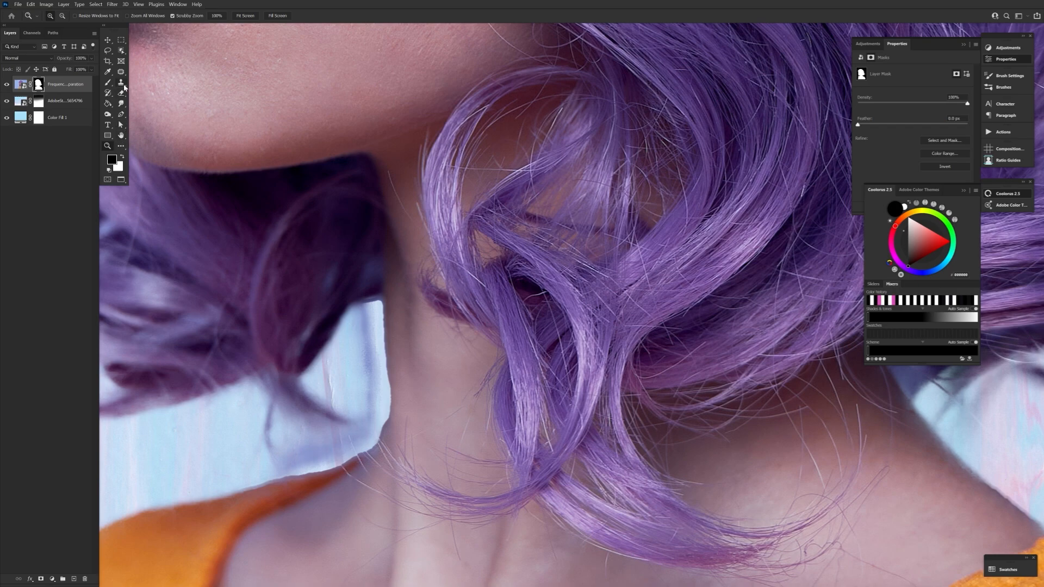
click(121, 104)
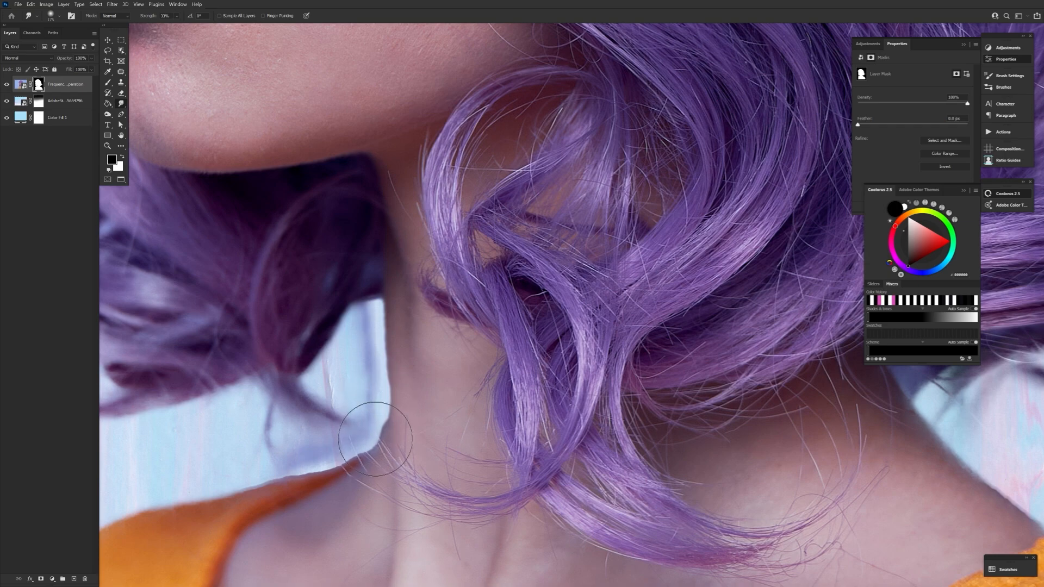
key(bracketleft)
key(bracketleft)
key(bracketleft)
key(bracketleft)
drag(384, 338, 383, 303)
key(bracketleft)
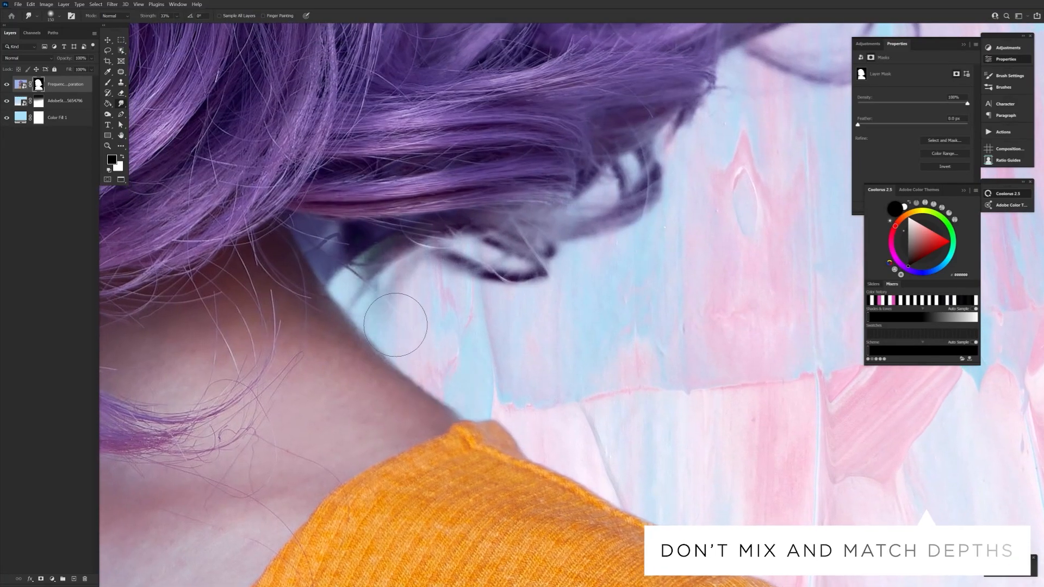
- Smudge the mask edge at the nape, where the neck meets the blurred hair curls behind it
mouse_move(449, 377)
mouse_down()
mouse_move(445, 399)
mouse_move(459, 424)
mouse_up()
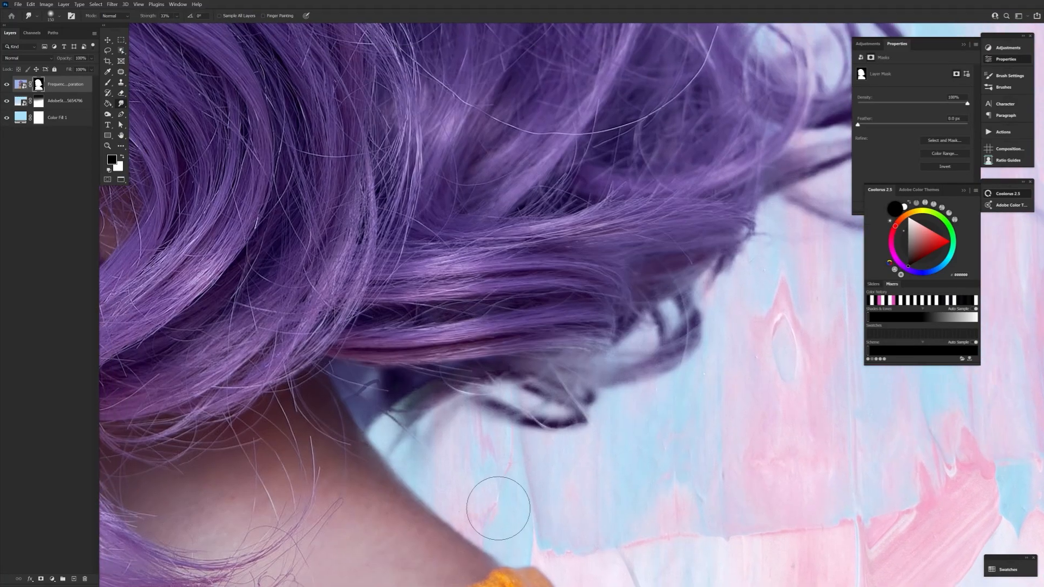
drag(384, 422, 367, 401)
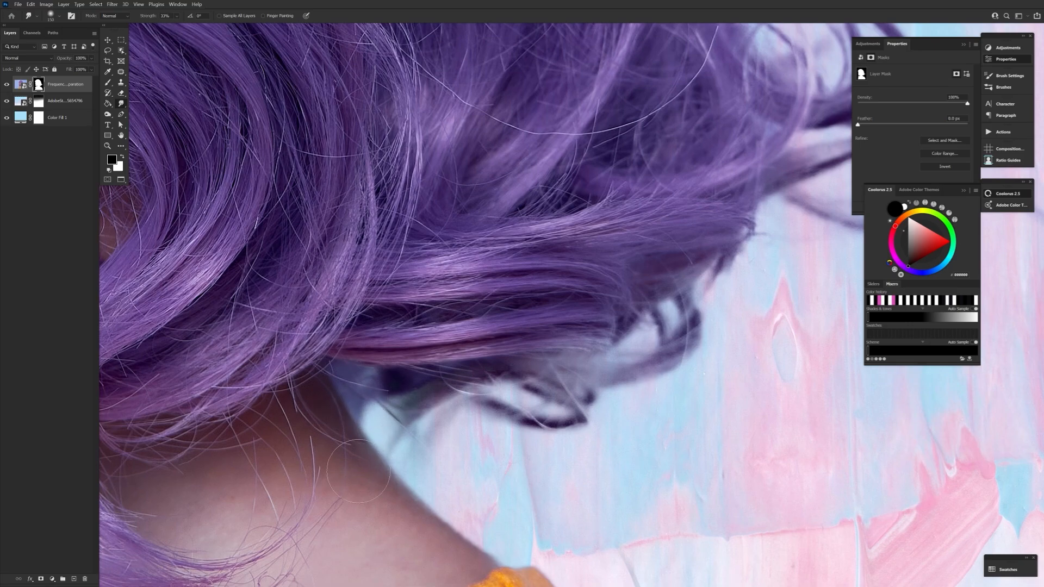
drag(526, 406, 469, 401)
drag(454, 232, 430, 2)
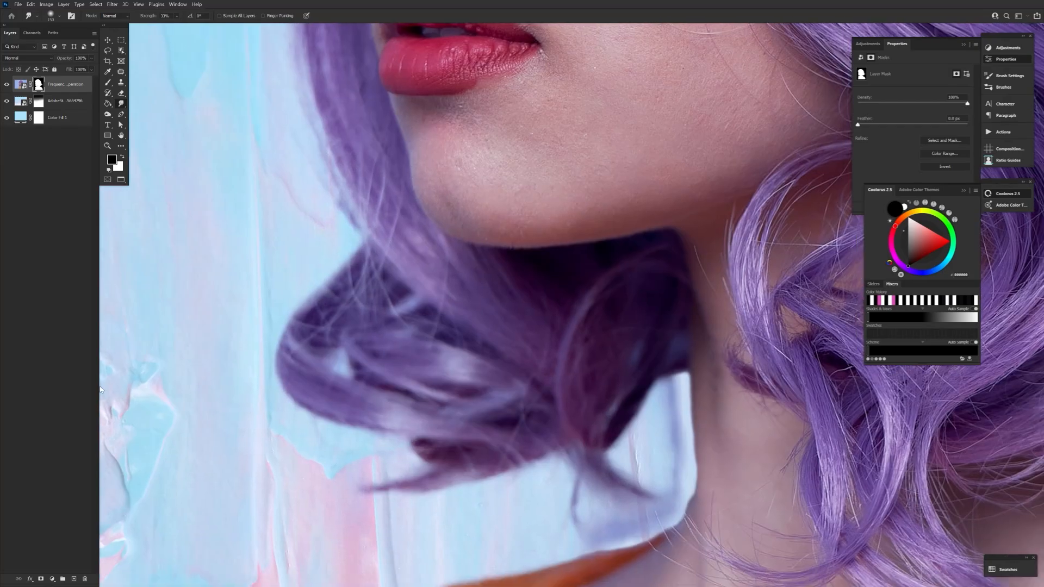
- Paint black on the woman's mask at 18% flow to clear the purple haze between the front hair and neck
key(ctrl+0)
drag(547, 378, 395, 397)
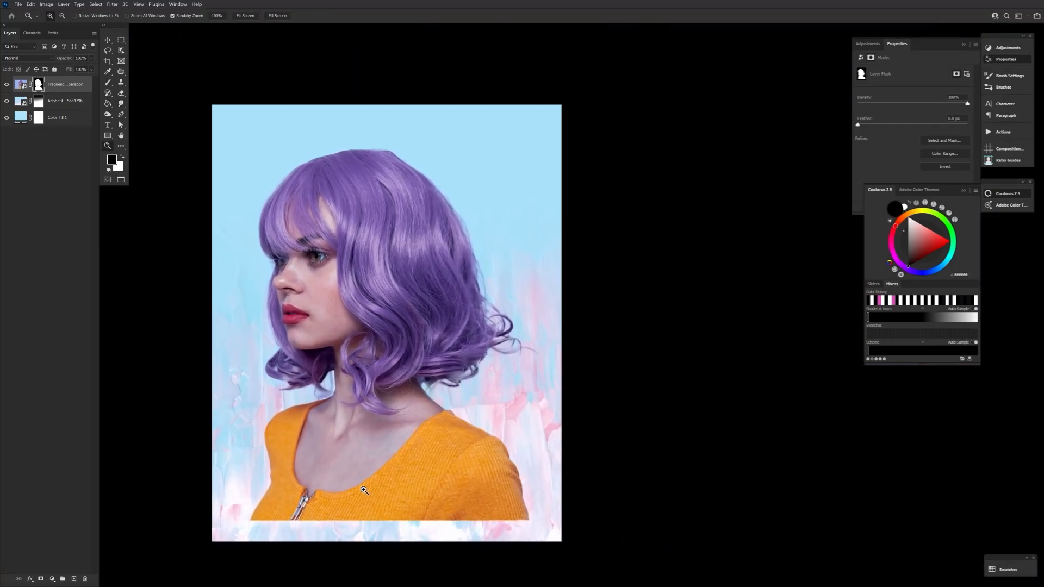
drag(353, 457, 454, 444)
key(b)
key(bracketleft)
key(bracketleft)
key(bracketleft)
key(bracketleft)
key(bracketleft)
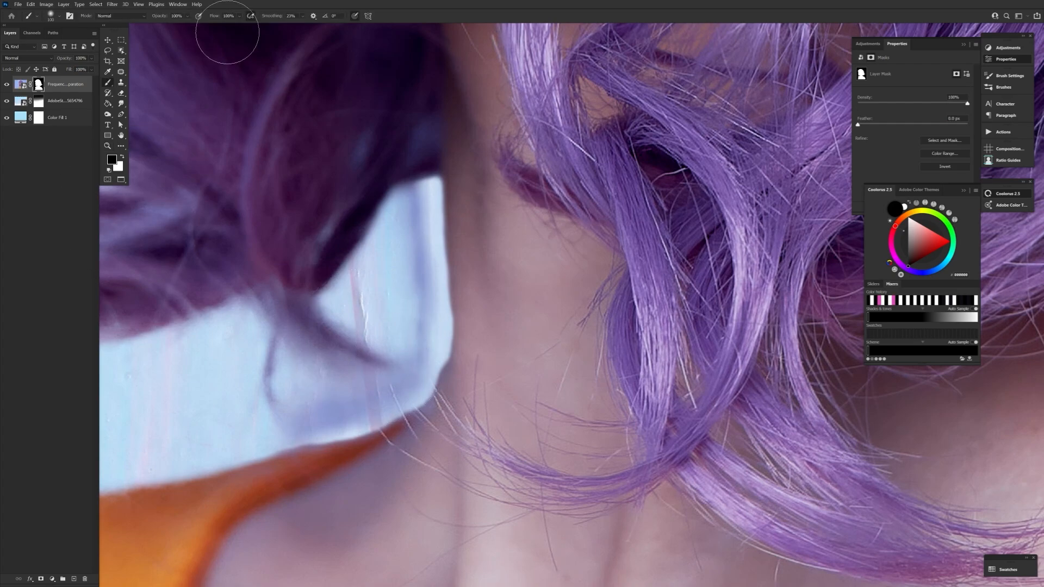
mouse_move(417, 294)
mouse_down()
mouse_move(411, 368)
mouse_move(296, 383)
mouse_move(311, 416)
mouse_move(335, 407)
mouse_up()
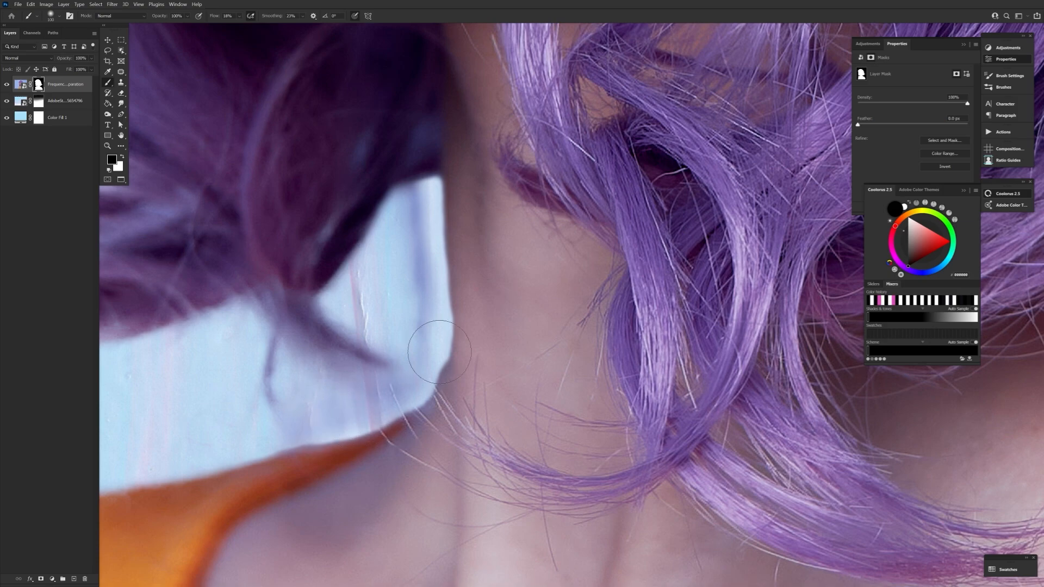
mouse_move(439, 352)
mouse_down()
mouse_move(415, 374)
mouse_move(334, 388)
mouse_up()
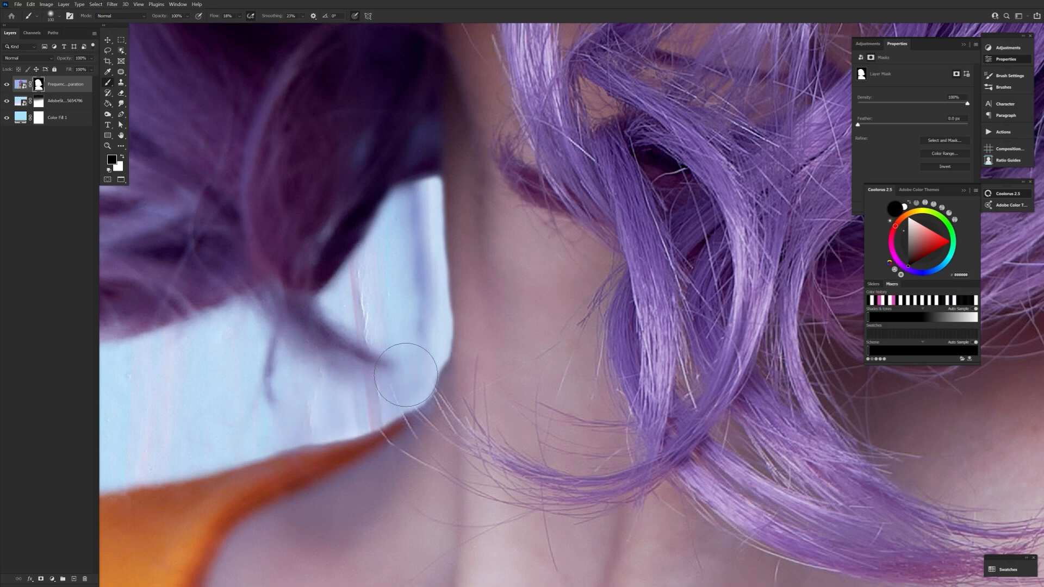
- Paint black on the mask behind the nape, varying the brush size, to clear the leftover dark haze beneath the back hair
drag(633, 409, 185, 440)
mouse_move(653, 408)
mouse_down()
mouse_move(219, 417)
mouse_move(111, 440)
mouse_up()
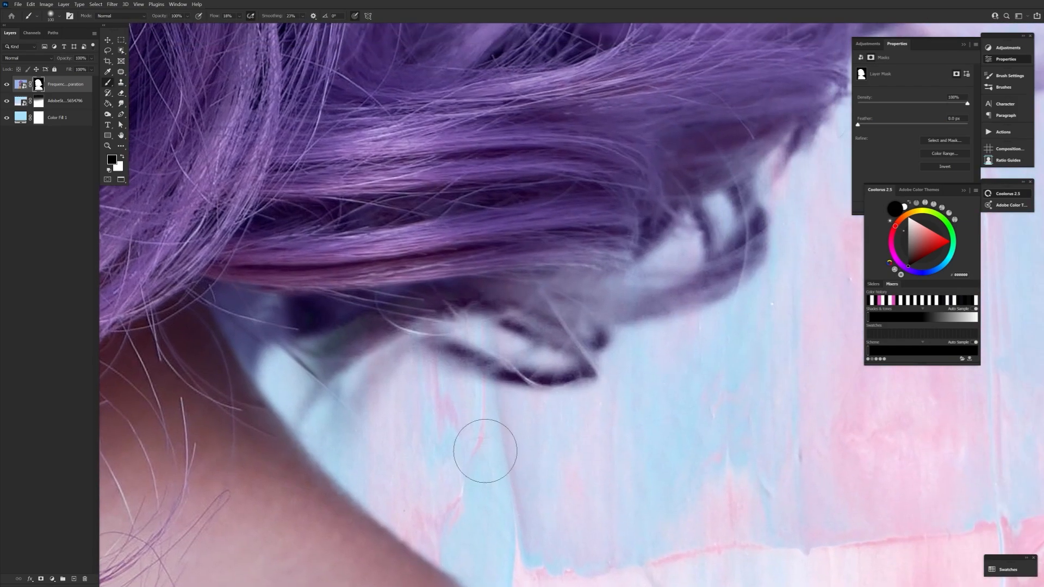
mouse_move(242, 333)
mouse_down()
mouse_move(322, 418)
mouse_move(296, 328)
mouse_move(254, 321)
mouse_move(201, 276)
mouse_move(265, 399)
mouse_up()
key(bracketleft)
key(bracketleft)
key(bracketleft)
key(bracketleft)
drag(271, 357, 288, 401)
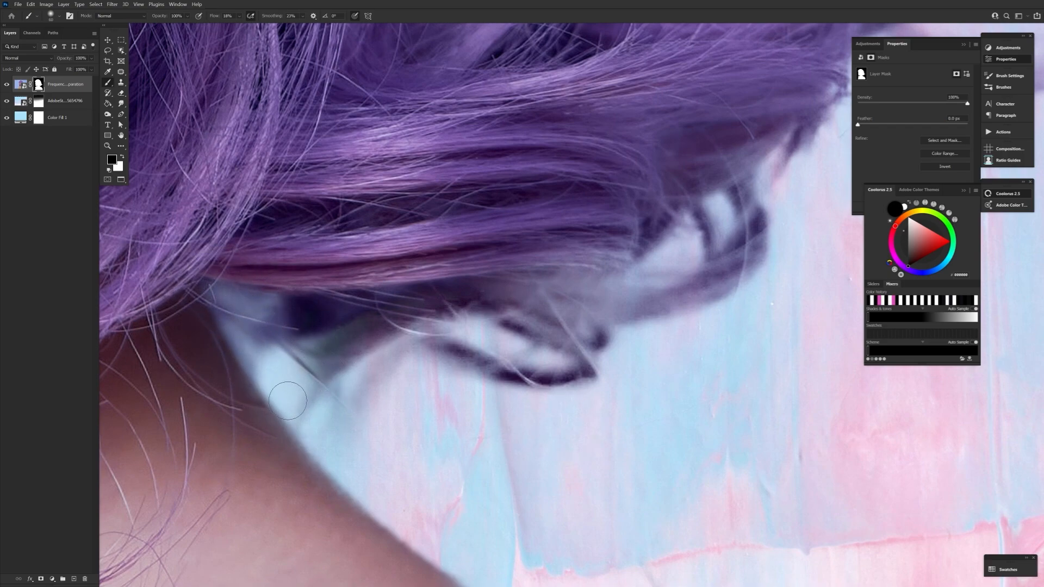
key(bracketright)
key(bracketright)
key(bracketright)
mouse_move(321, 327)
mouse_down()
mouse_move(292, 312)
mouse_move(333, 340)
mouse_move(282, 316)
mouse_move(352, 356)
mouse_move(315, 361)
mouse_move(337, 387)
mouse_up()
key(bracketleft)
key(bracketleft)
key(bracketleft)
key(bracketright)
key(bracketright)
key(bracketright)
key(bracketright)
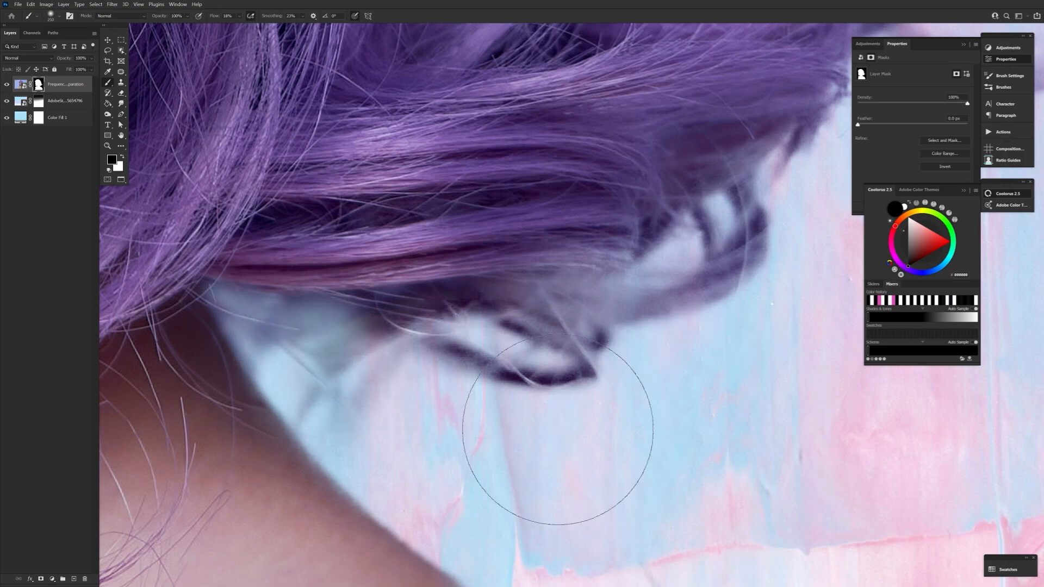
key(bracketright)
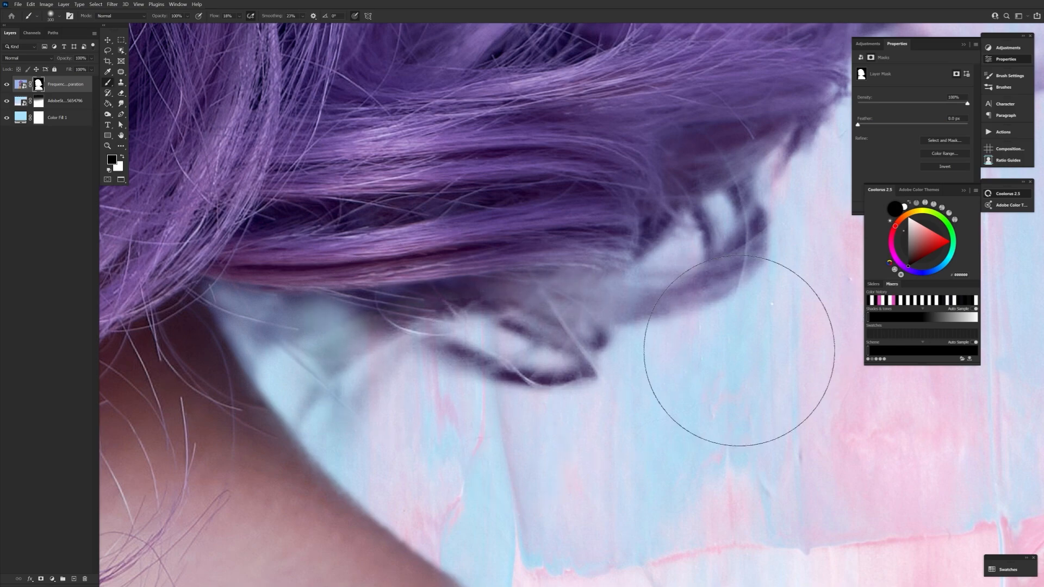
- Duplicate the woman's layer and convert the lower copy to a Smart Object
click(107, 146)
mouse_move(514, 342)
mouse_down()
mouse_move(396, 338)
mouse_move(413, 335)
mouse_up()
click(121, 94)
key(b)
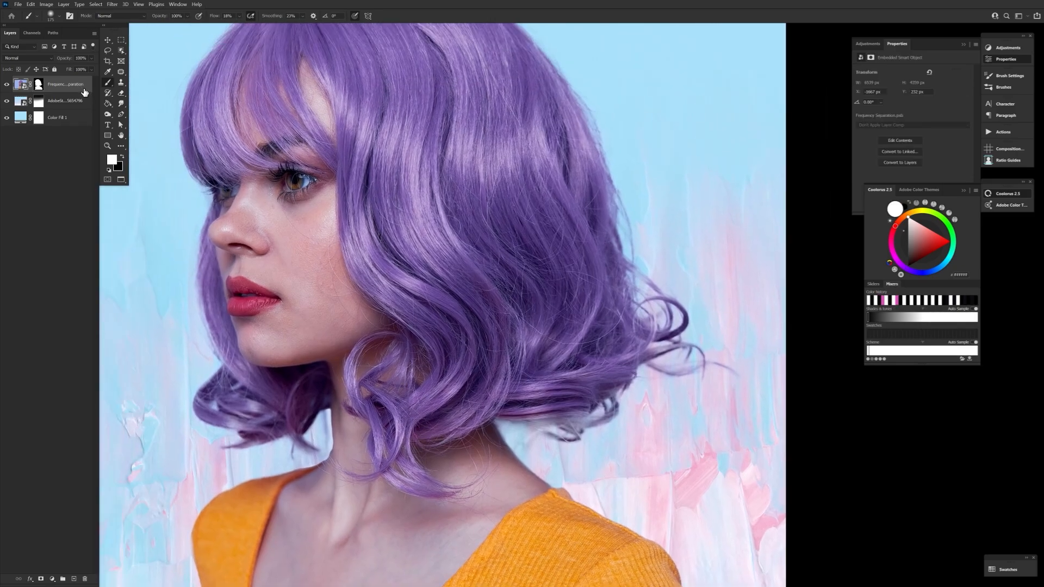
key(ctrl+j)
right_click(70, 104)
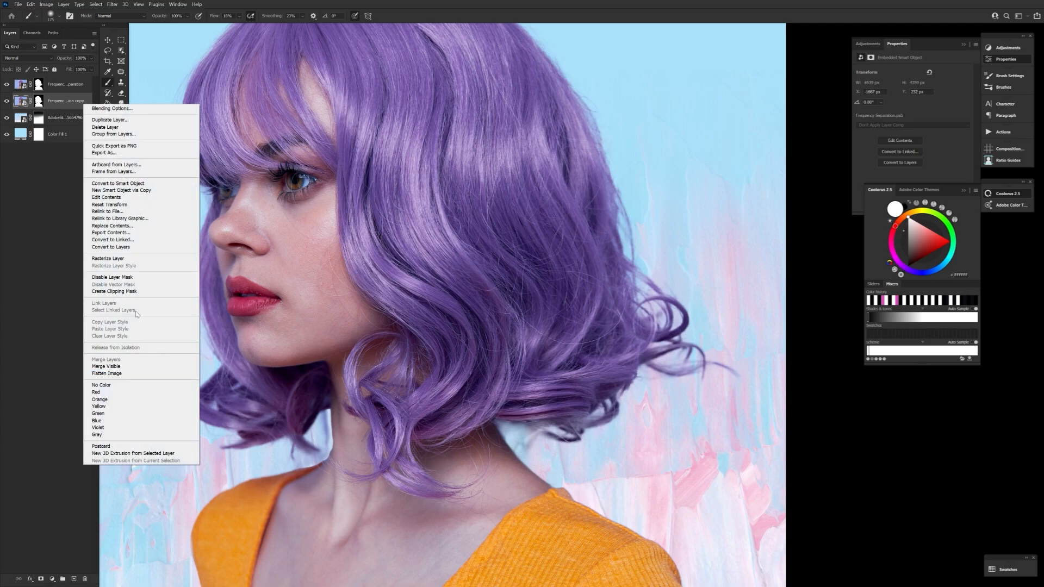
click(138, 183)
- Place the pastel gradient stock image above the copy, enlarge it to about 95%, and clip it to the copy
key(v)
key(ctrl+minus)
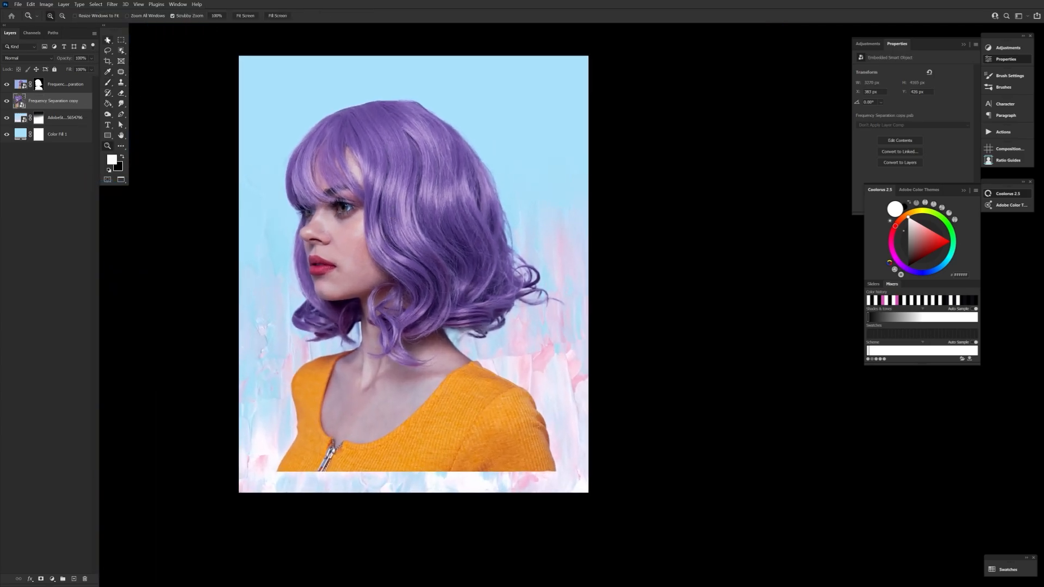
drag(422, 282, 411, 155)
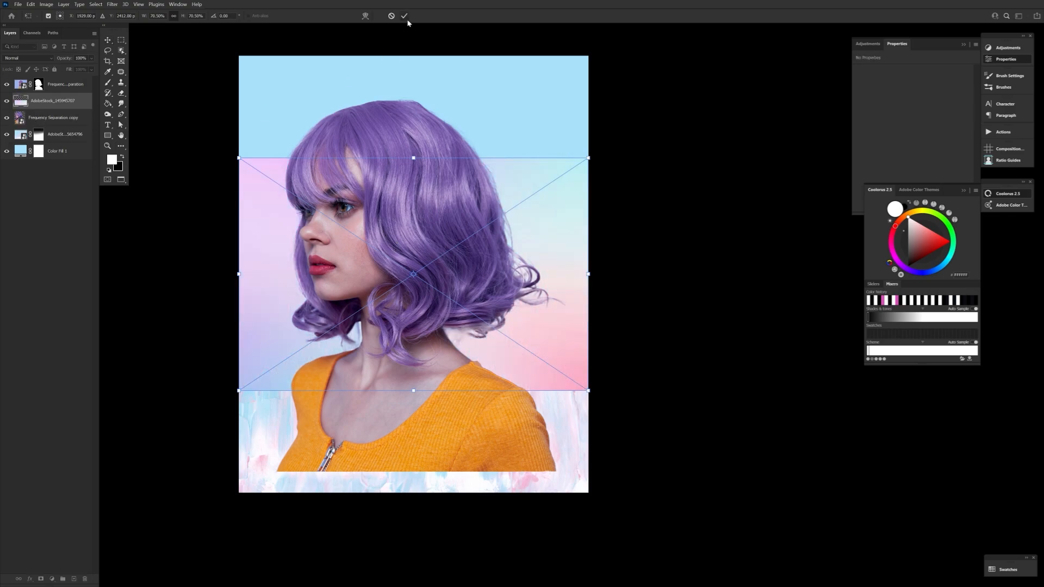
drag(415, 157, 428, 75)
click(404, 16)
- Warp the lower copy of the woman outward around the hair and shoulders so a thin gradient outline surrounds her
click(57, 117)
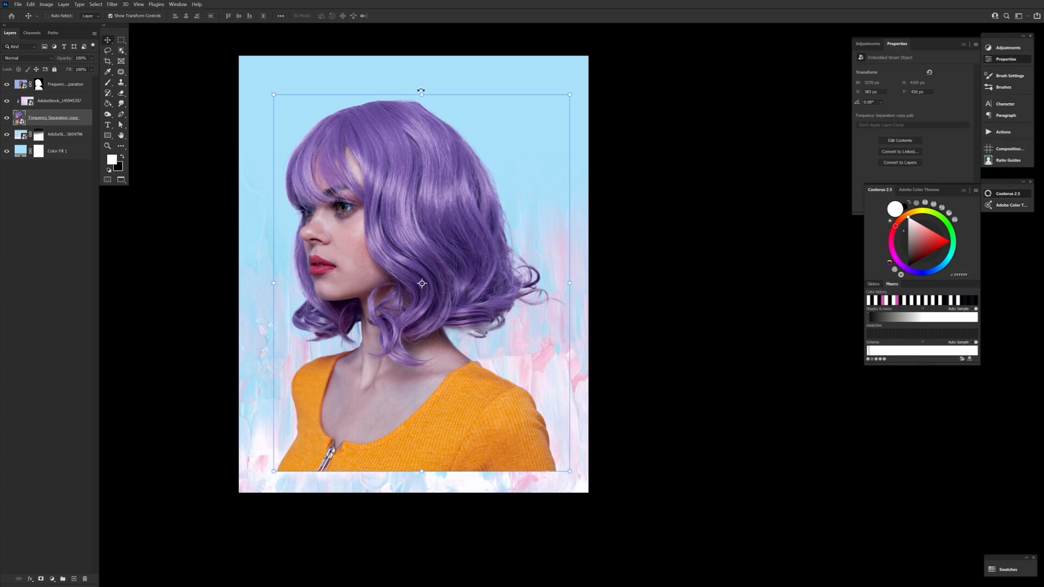
key(ctrl+t)
click(366, 16)
drag(389, 106, 389, 102)
drag(508, 203, 509, 196)
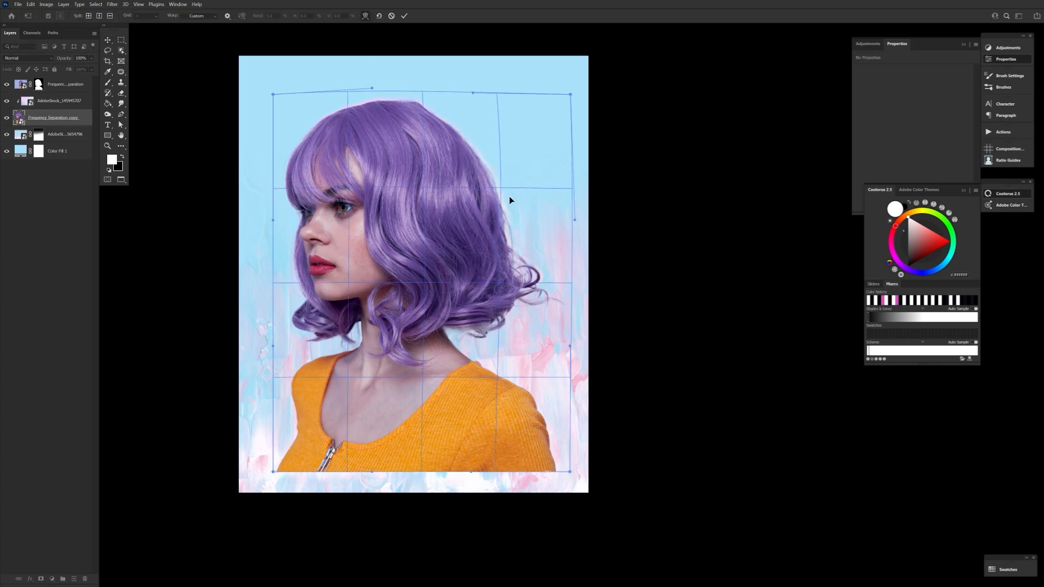
drag(501, 336, 504, 338)
drag(308, 327, 338, 351)
drag(325, 144, 320, 141)
drag(454, 172, 458, 172)
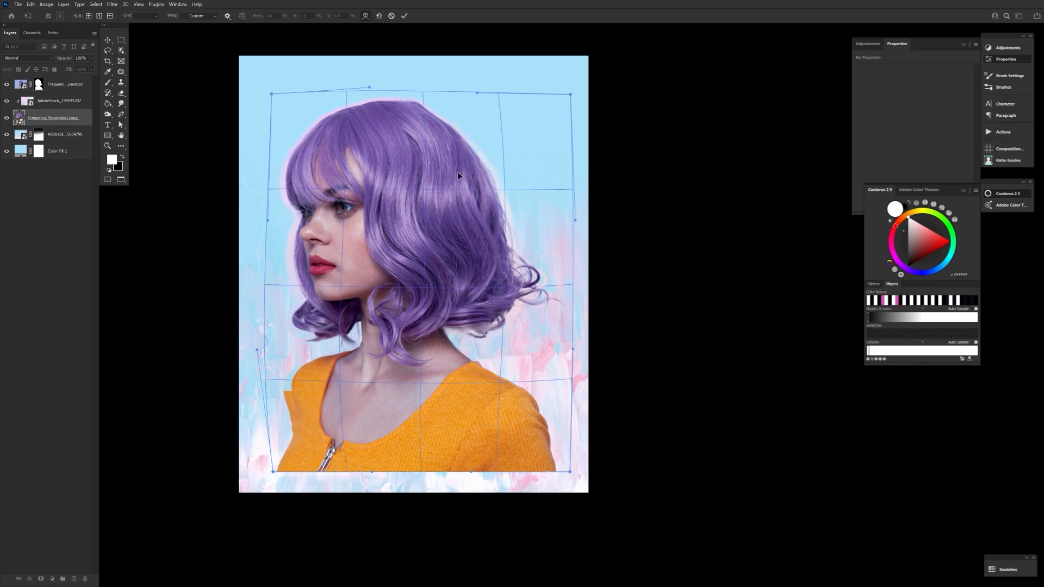
drag(336, 359, 334, 362)
drag(333, 232, 337, 231)
drag(474, 356, 472, 354)
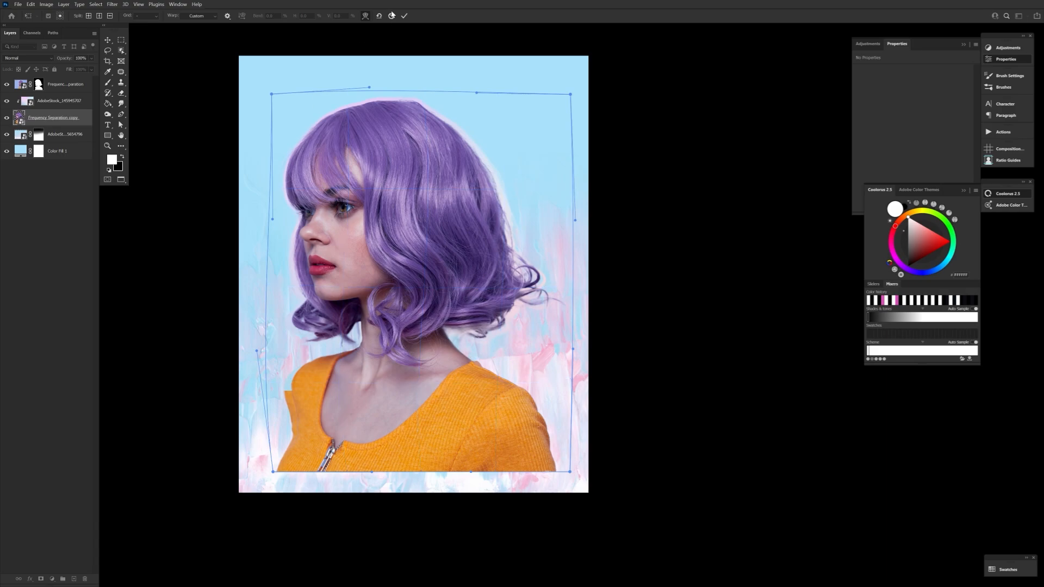
click(404, 15)
- Enlarge the clipped pastel gradient image to about 117% and reposition it over the woman's outline
click(76, 103)
key(ctrl+t)
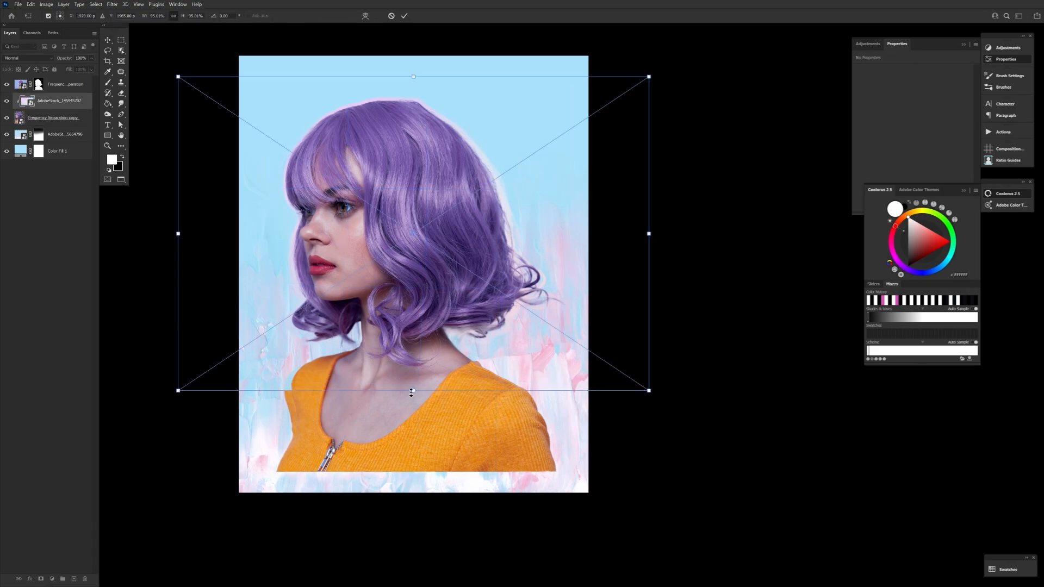
drag(411, 392, 451, 356)
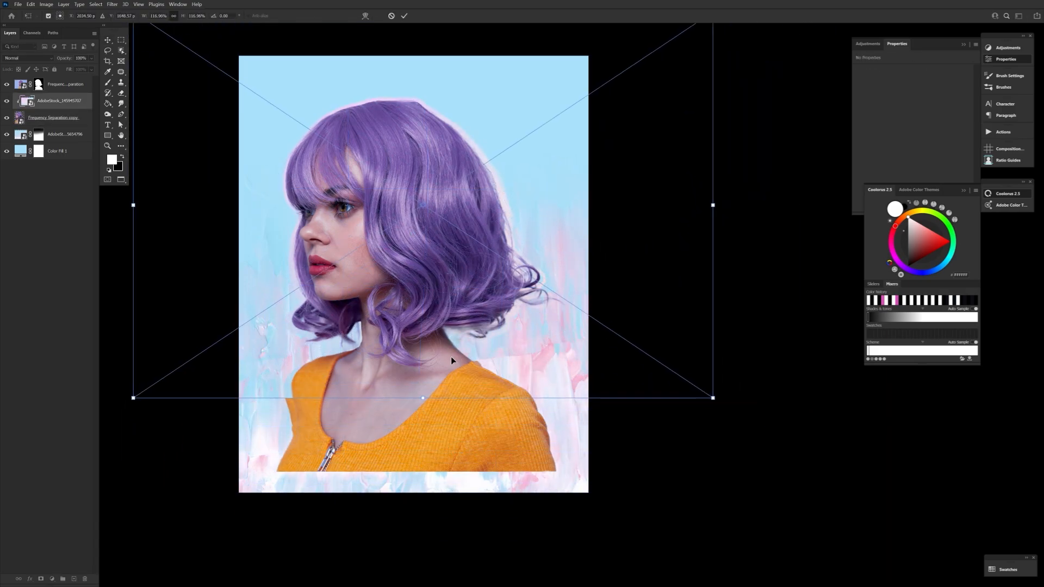
click(405, 18)
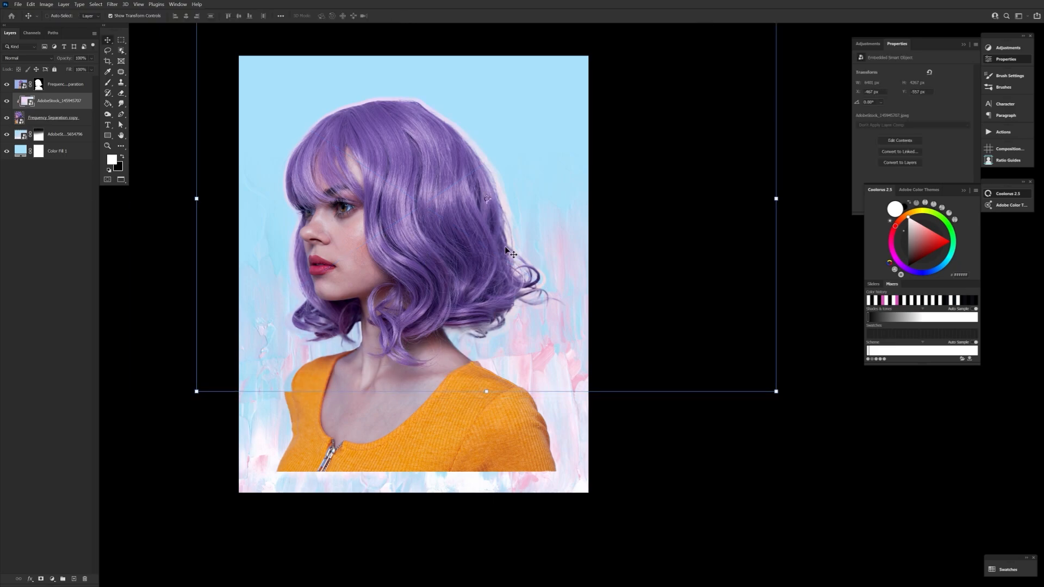
drag(526, 219, 529, 243)
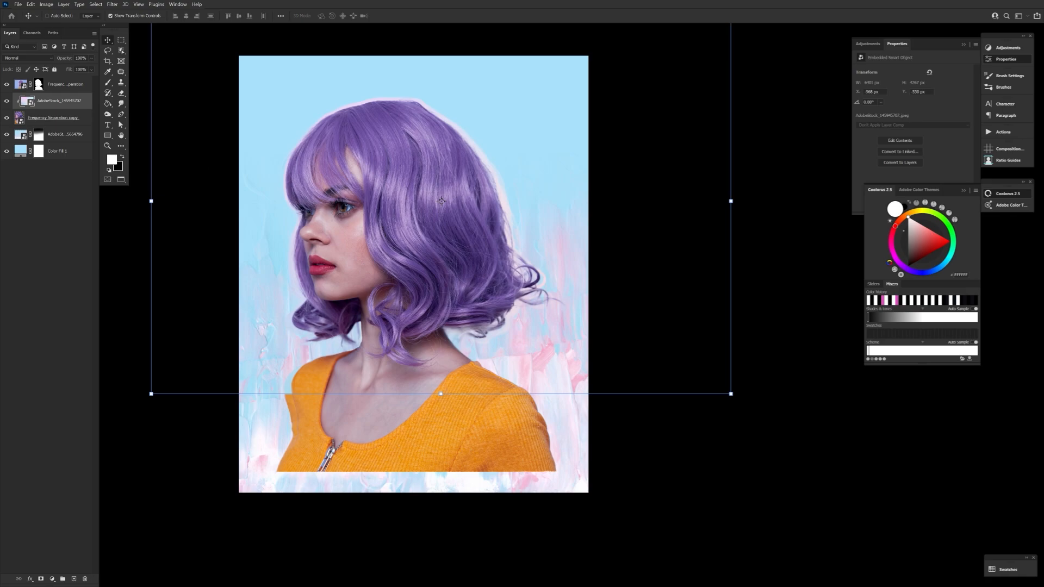
- Place the blue, pink and yellow gradient stock image above the first gradient, clip it to the copy, and reposition it over the hair
drag(0, 104, 145, 103)
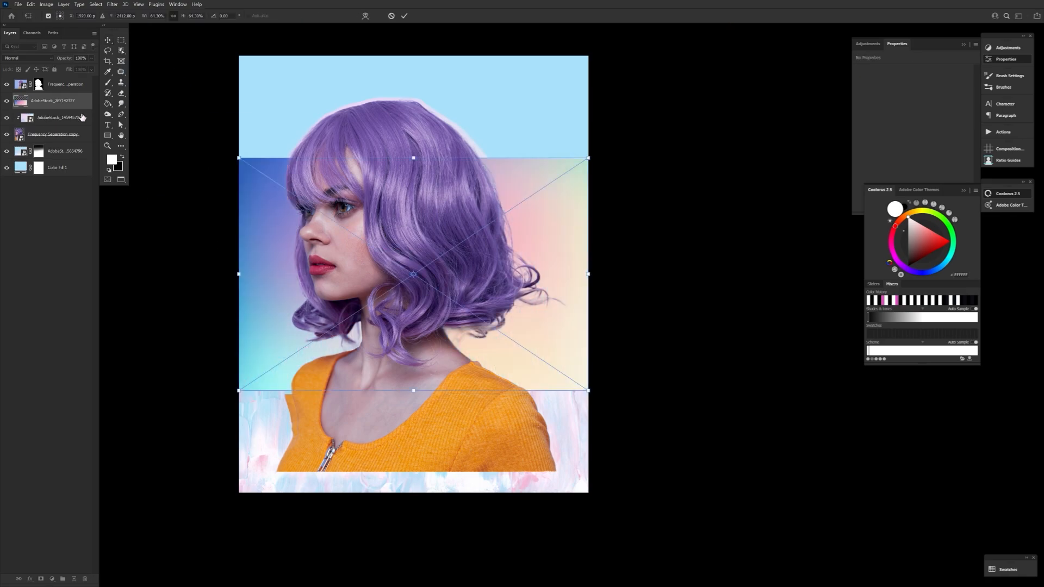
drag(82, 118, 57, 95)
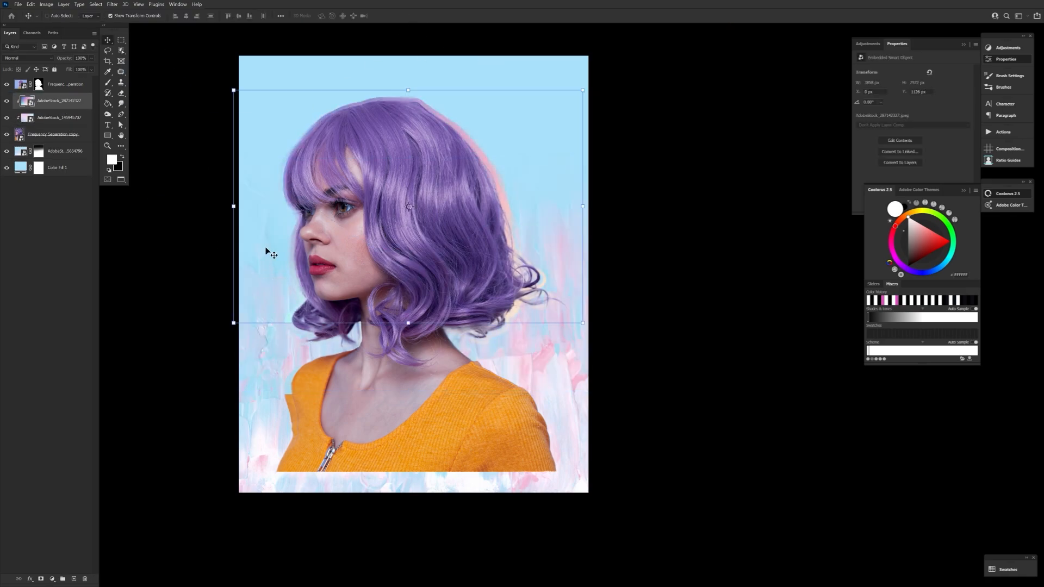
key(ctrl+t)
key(Return)
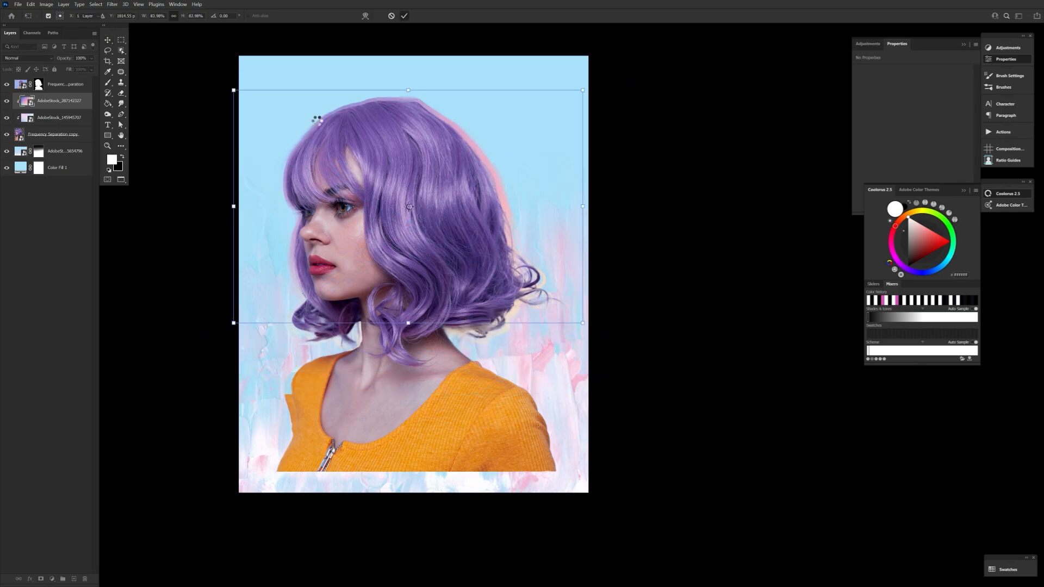
- Brighten the upper clipped gradient image with a Brightness/Contrast adjustment, setting Brightness to 58
click(47, 4)
mouse_move(68, 24)
click(153, 23)
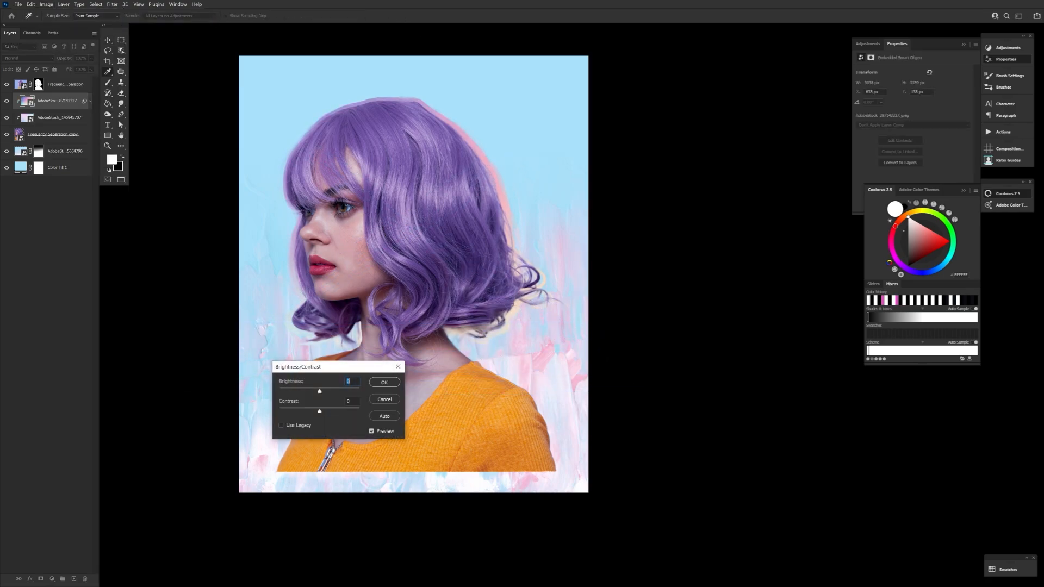
drag(319, 388, 345, 390)
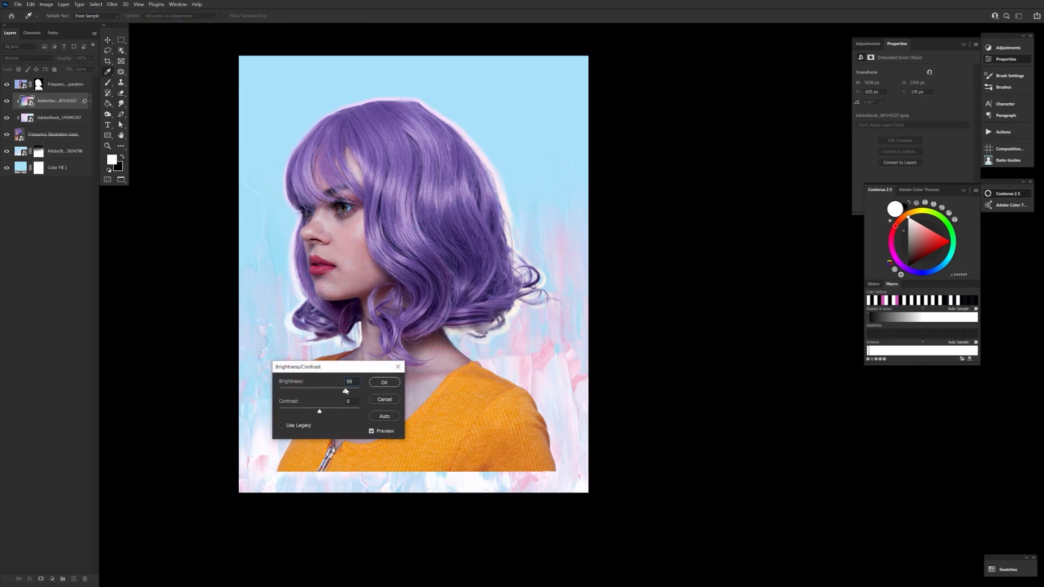
click(384, 383)
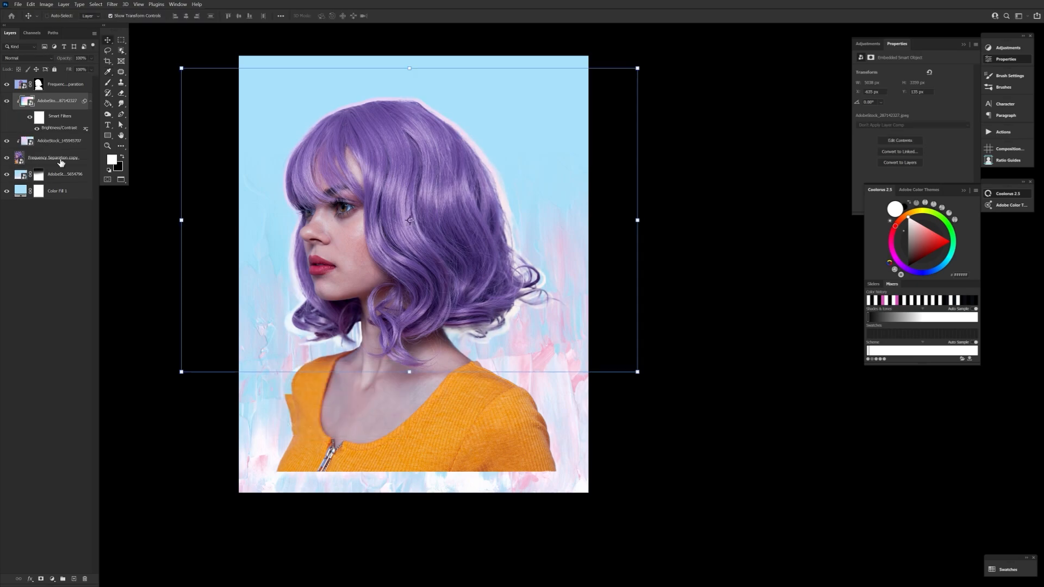
double_click(59, 128)
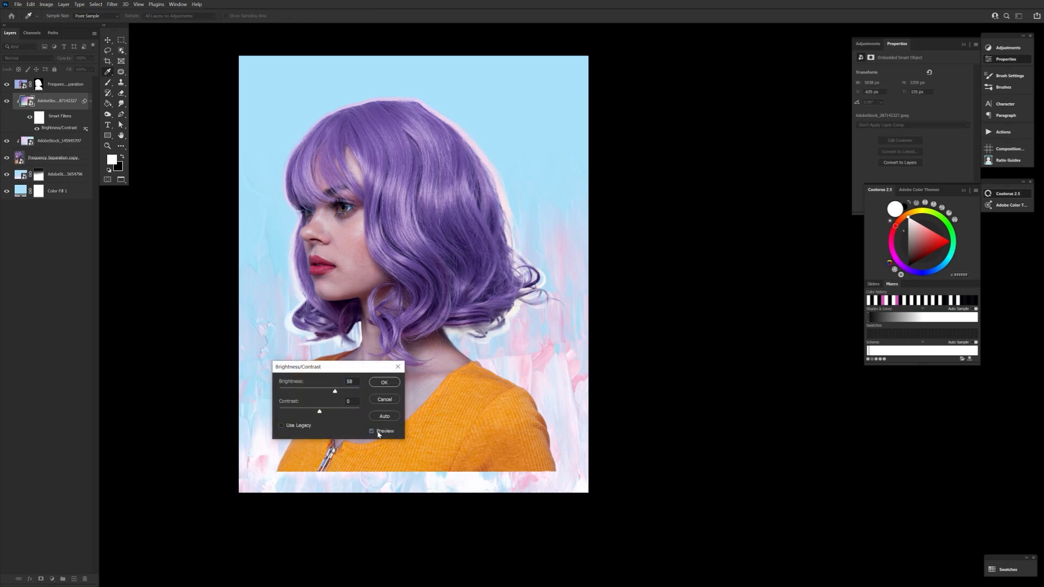
click(383, 382)
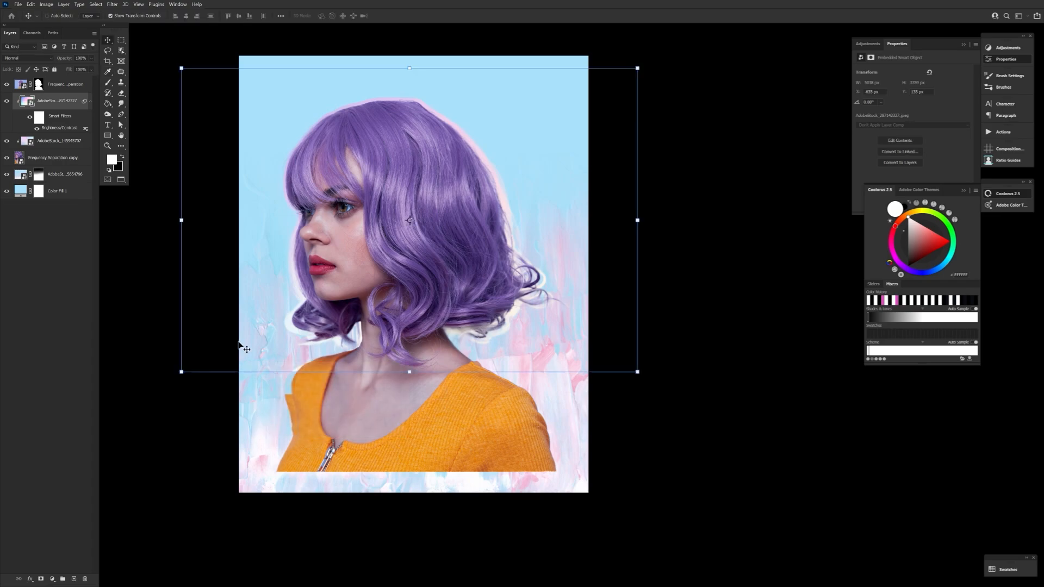
- Rasterize the lower copy of the woman that forms the outline
click(73, 158)
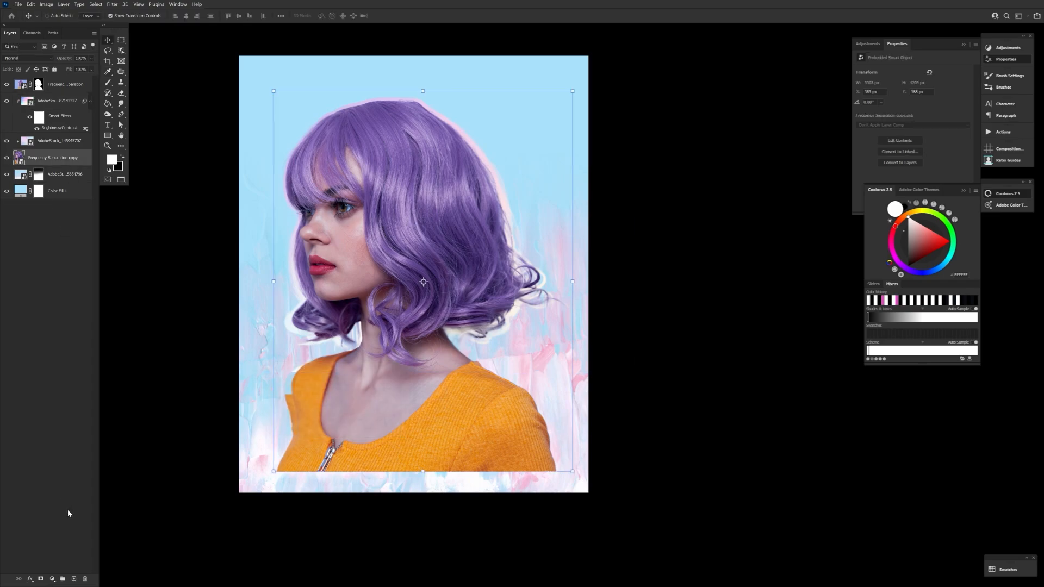
drag(362, 284, 270, 277)
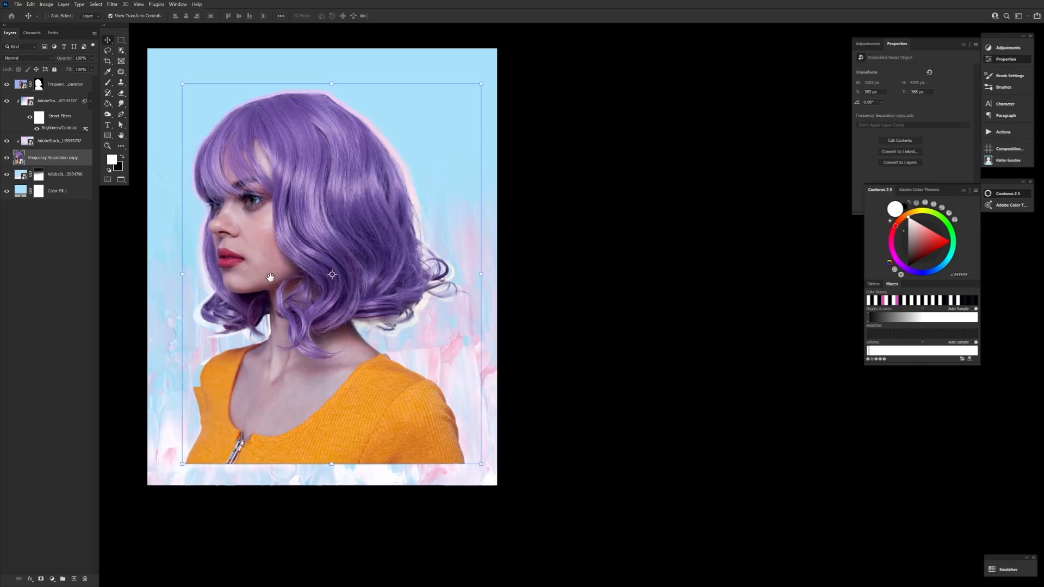
right_click(45, 161)
click(126, 320)
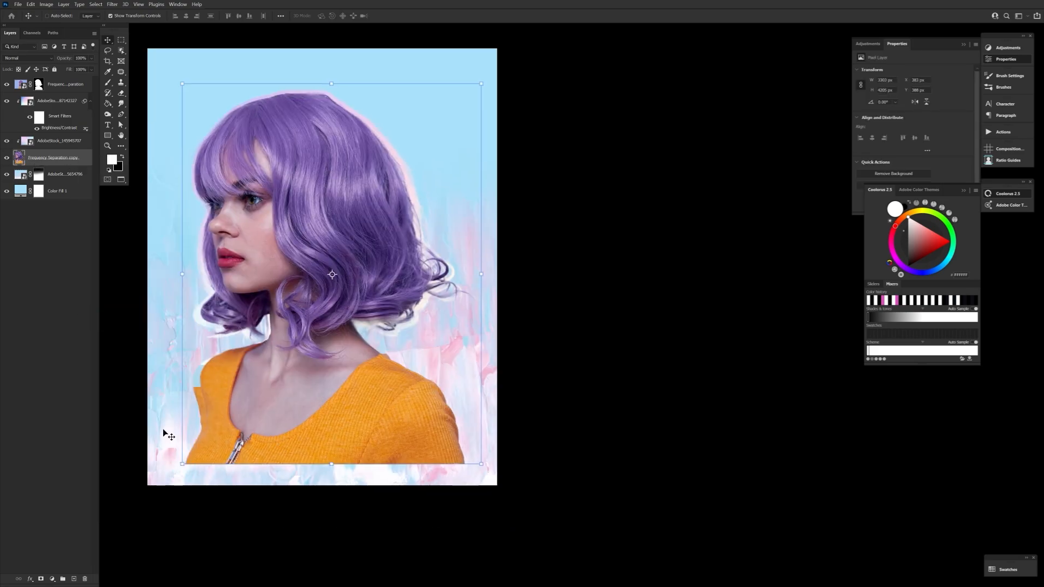
- Erase the outline around the shoulders and sleeves on the lower copy with a large hard round eraser, using smaller sizes near the neck
key(l)
key(e)
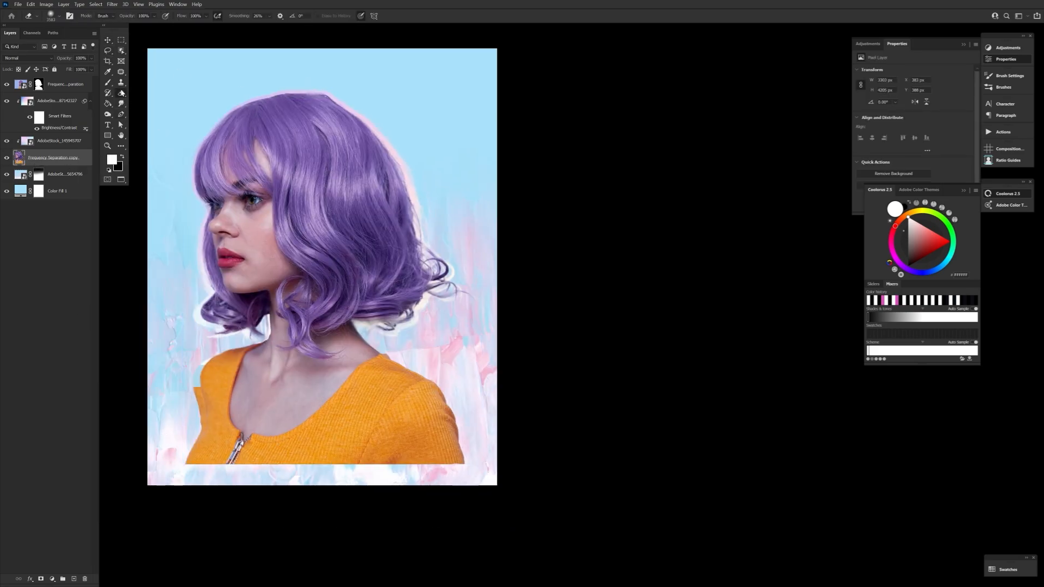
click(59, 16)
click(477, 536)
mouse_move(202, 512)
mouse_down()
mouse_move(410, 511)
mouse_move(378, 505)
mouse_move(235, 530)
mouse_move(172, 555)
mouse_up()
key(bracketleft)
key(bracketleft)
key(bracketleft)
key(bracketleft)
key(bracketleft)
key(bracketleft)
key(bracketleft)
key(bracketleft)
key(bracketleft)
key(bracketleft)
key(bracketleft)
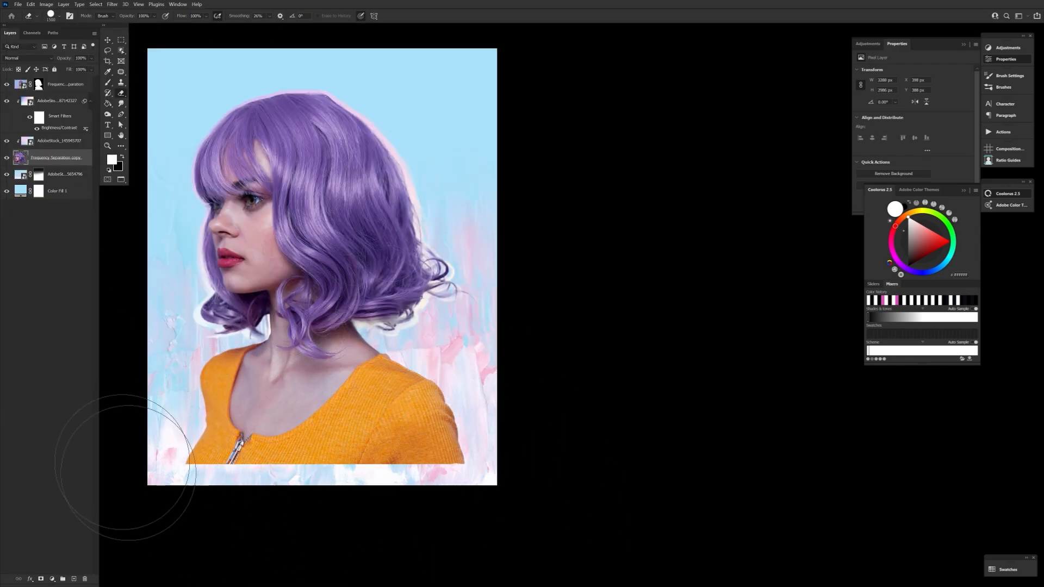
drag(358, 375, 390, 419)
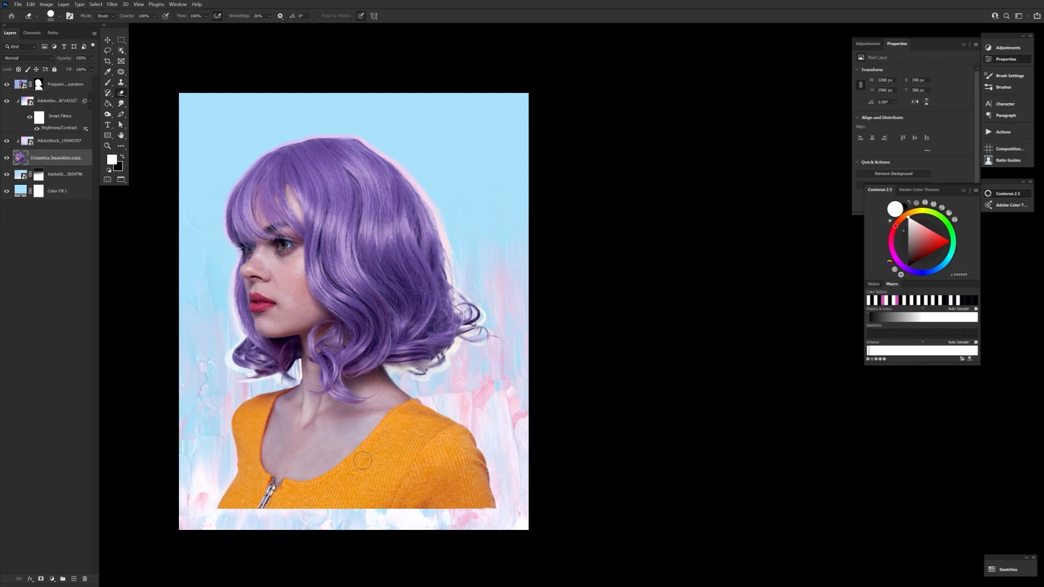
- Paint white with a soft brush on the woman's layer mask to restore dark hair in the gap between the neck and curls
click(39, 85)
key(z)
drag(425, 374, 487, 373)
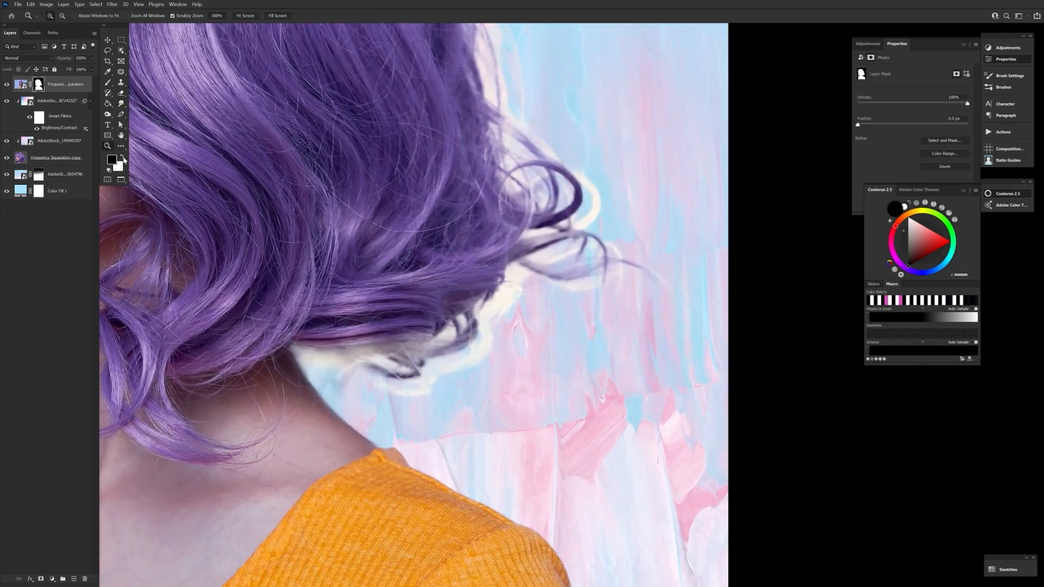
key(x)
key(b)
drag(402, 310, 316, 328)
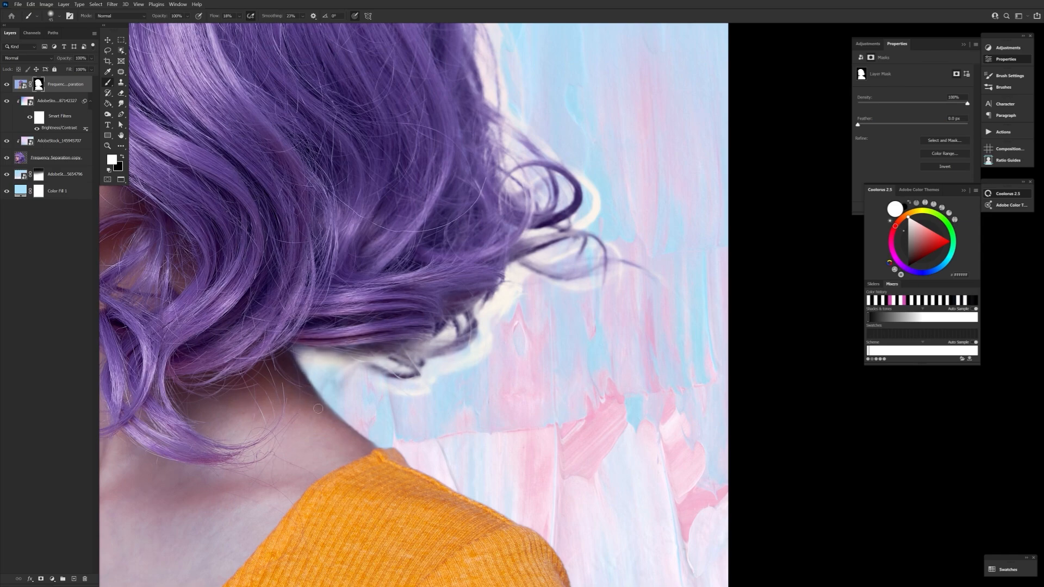
mouse_move(278, 322)
mouse_down()
mouse_move(408, 318)
mouse_move(466, 285)
mouse_up()
key(bracketright)
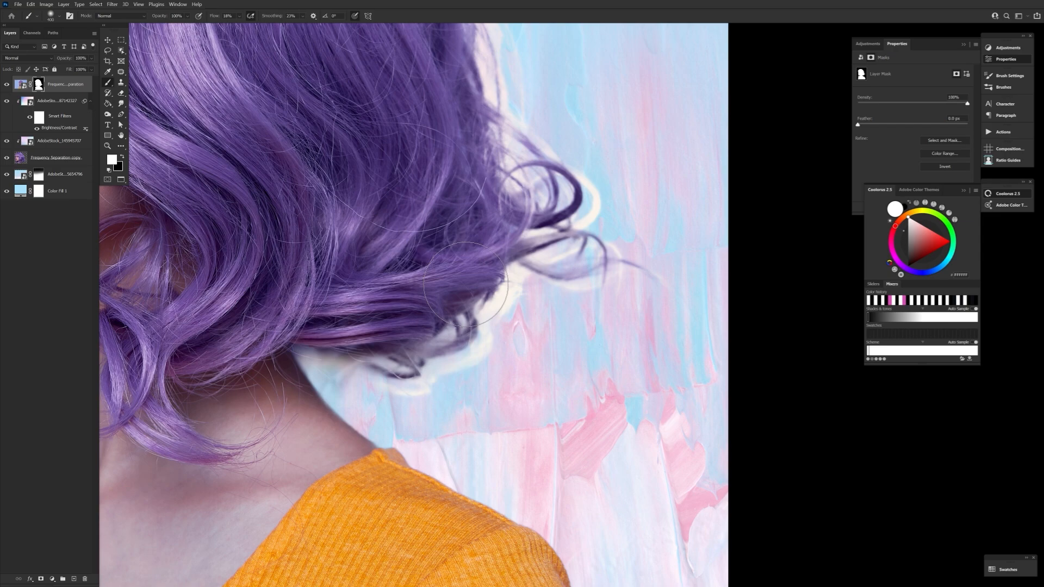
key(bracketleft)
key(bracketleft)
key(bracketleft)
key(bracketleft)
key(bracketleft)
drag(325, 381, 359, 359)
mouse_move(306, 400)
mouse_down()
mouse_move(343, 356)
mouse_move(331, 348)
mouse_up()
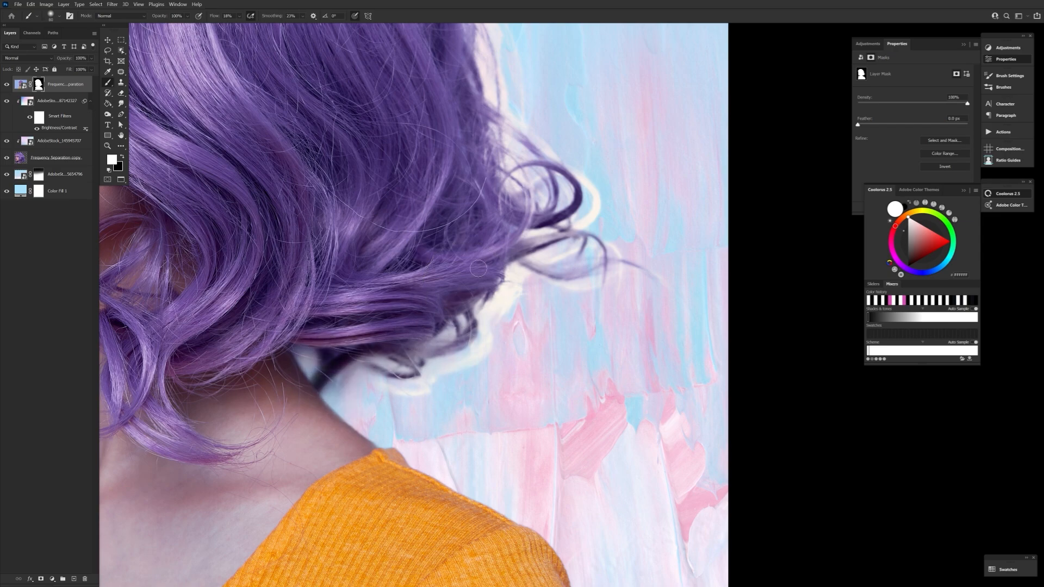
- Refine the woman's layer mask between the neck and back curls, alternating small black and white brush strokes
key(z)
drag(366, 312, 474, 498)
drag(379, 392, 288, 348)
click(344, 376)
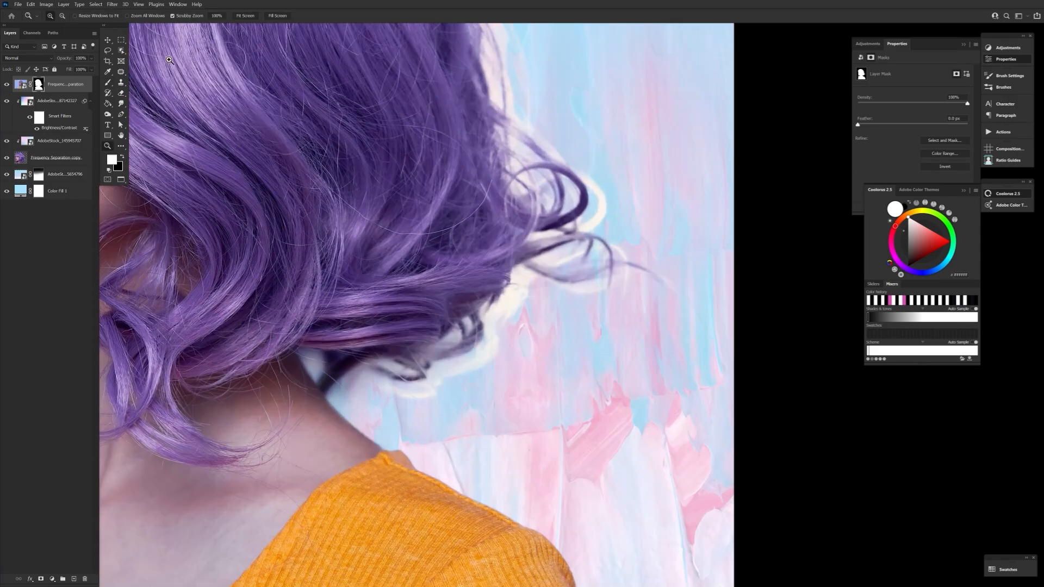
key(b)
key(x)
key(bracketleft)
key(bracketleft)
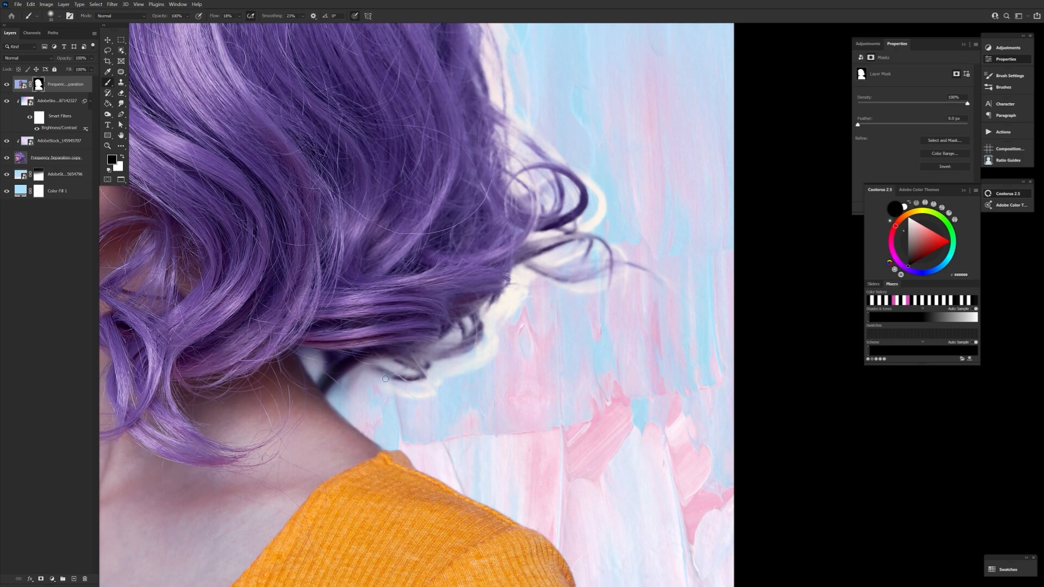
mouse_move(385, 378)
mouse_down()
mouse_move(339, 384)
mouse_move(361, 356)
mouse_move(354, 375)
mouse_move(345, 379)
mouse_move(356, 354)
mouse_move(383, 345)
mouse_move(347, 362)
mouse_move(329, 400)
mouse_move(348, 323)
mouse_move(327, 368)
mouse_move(357, 407)
mouse_move(352, 361)
mouse_move(343, 456)
mouse_up()
key(x)
key(bracketright)
key(bracketright)
key(bracketright)
key(bracketright)
key(bracketright)
key(bracketright)
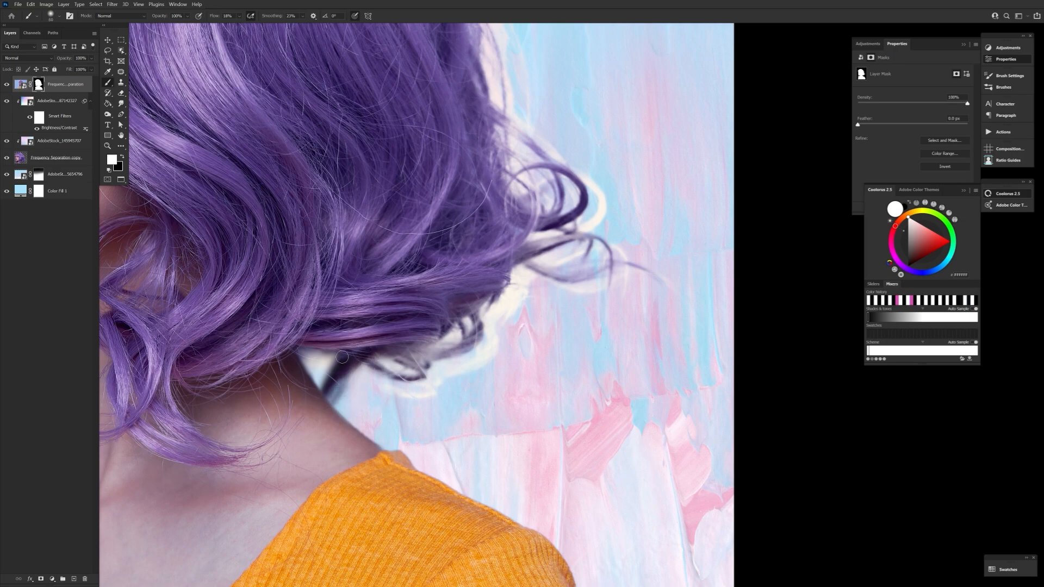
- Stamp white hair strands on the lower copy with a hair brush at 100% Flow, angled 20° behind the head and mirrored beside the face
click(109, 147)
drag(461, 339, 434, 453)
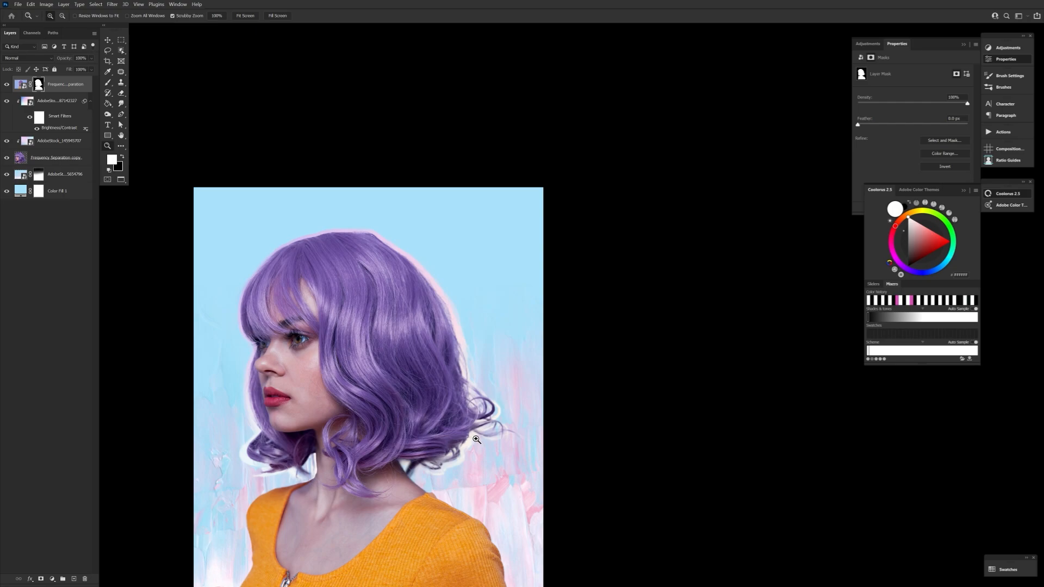
drag(456, 565, 488, 488)
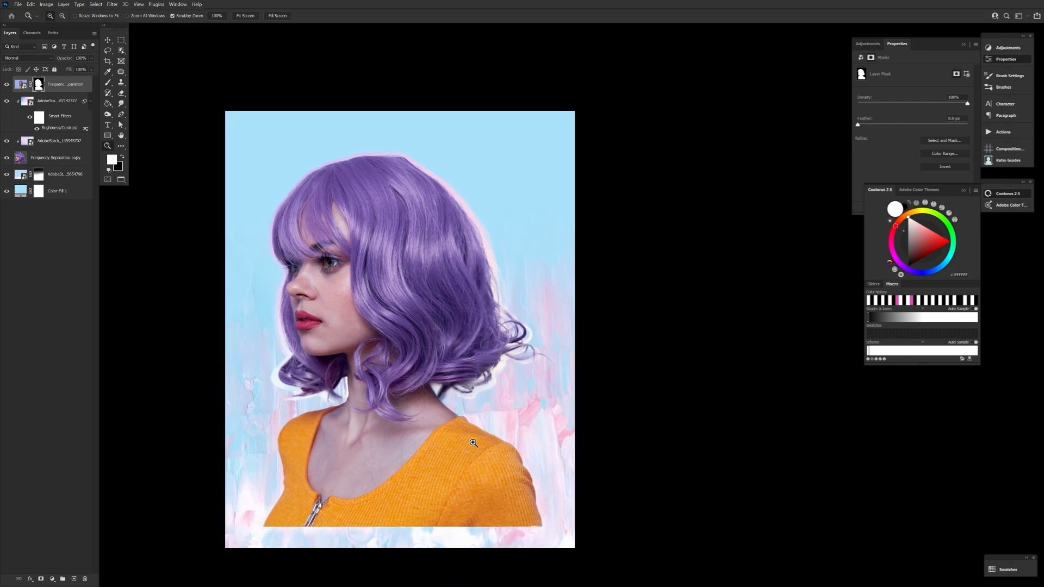
drag(253, 217, 261, 234)
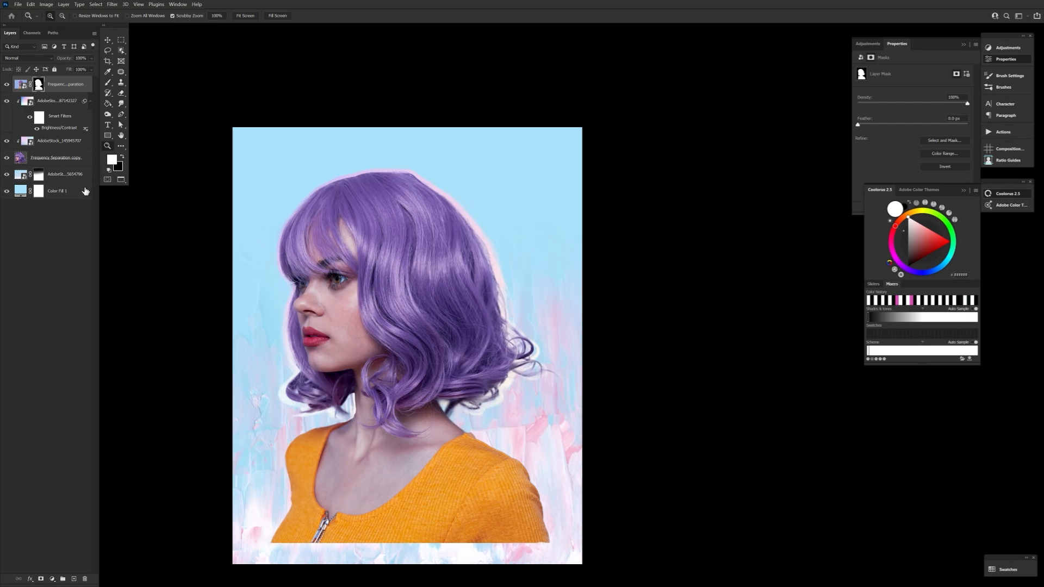
click(69, 158)
click(108, 83)
click(59, 16)
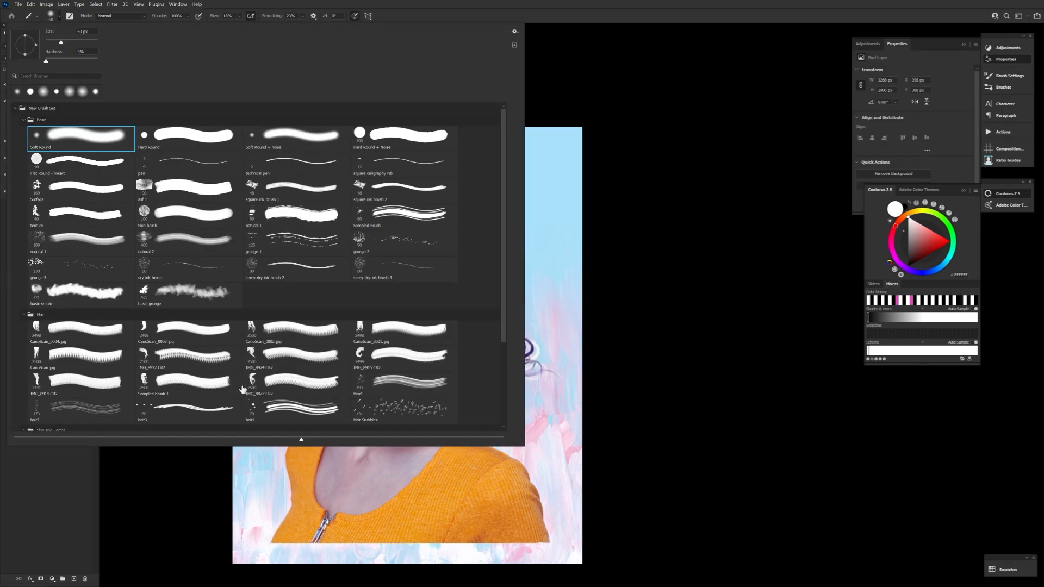
double_click(295, 334)
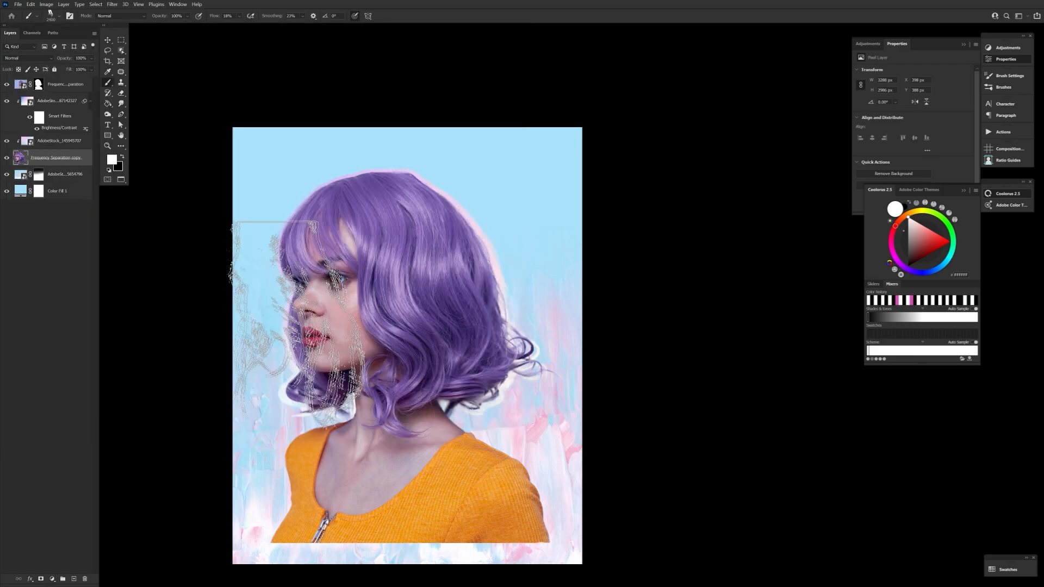
click(1003, 78)
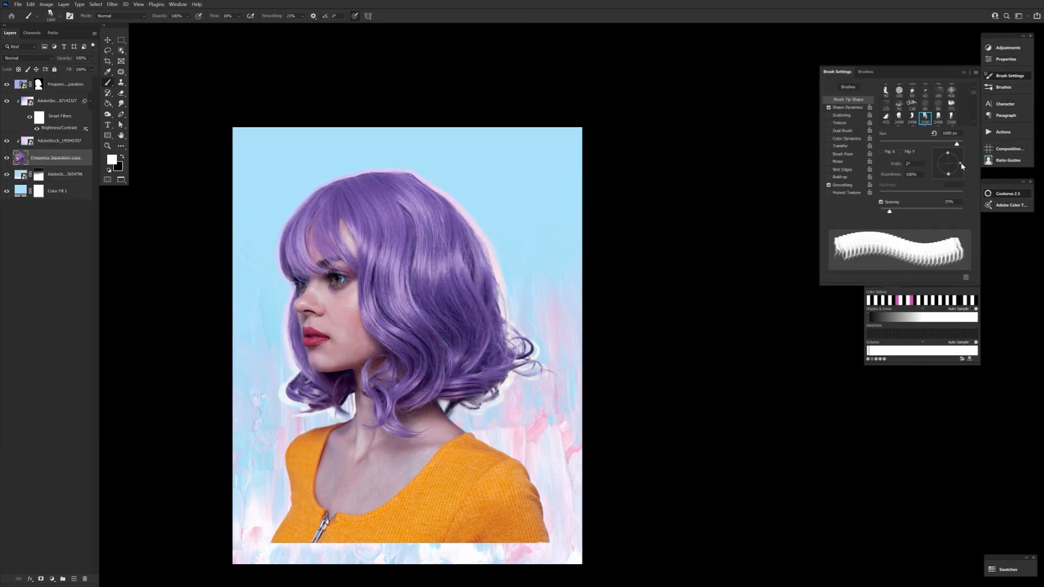
drag(960, 163, 961, 158)
key(bracketright)
key(bracketright)
key(bracketright)
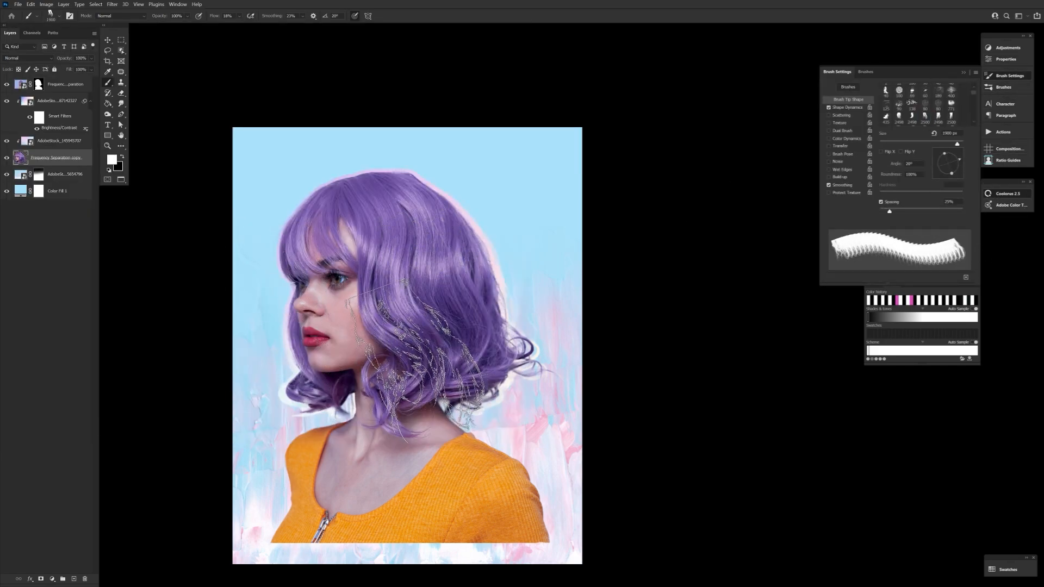
drag(215, 16, 260, 17)
click(416, 364)
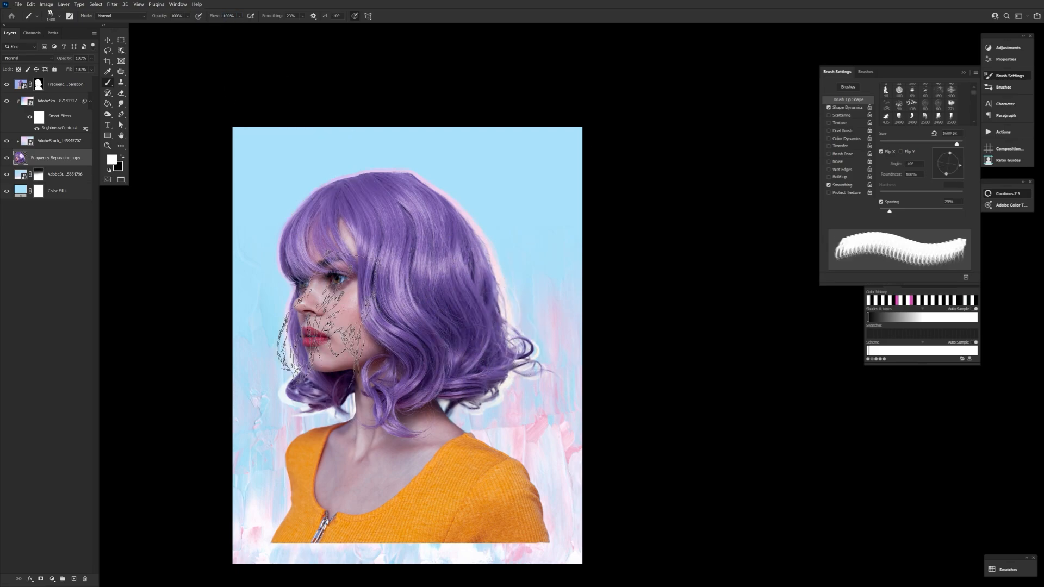
click(328, 317)
- Stamp curved strands on the lower copy by the fringe and back curls, using a reduced, horizontally flipped and slightly rotated curved hair brush
click(59, 17)
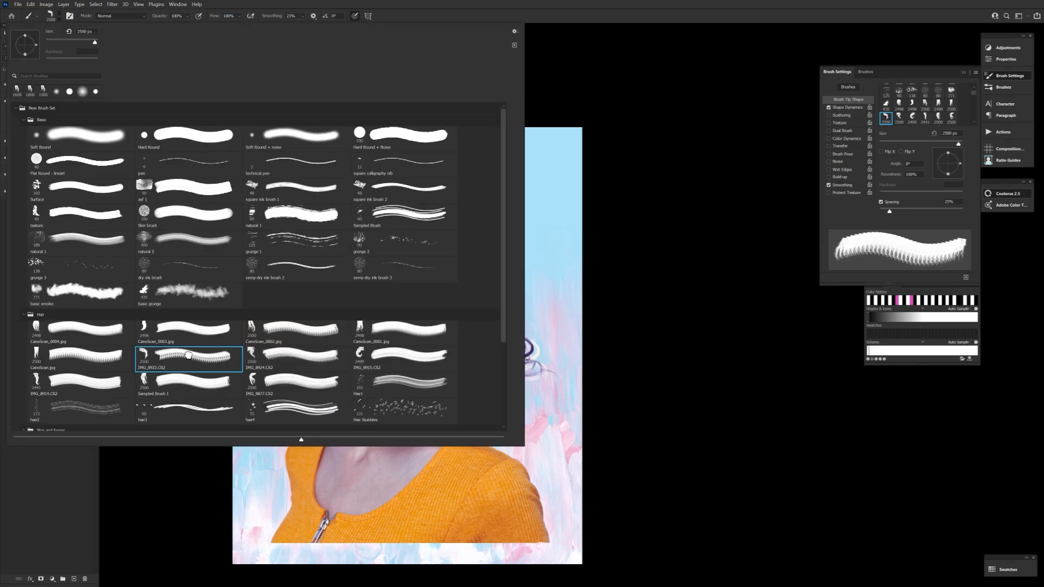
double_click(189, 356)
click(882, 152)
key(bracketleft)
key(bracketleft)
key(bracketleft)
key(bracketleft)
key(bracketleft)
key(bracketleft)
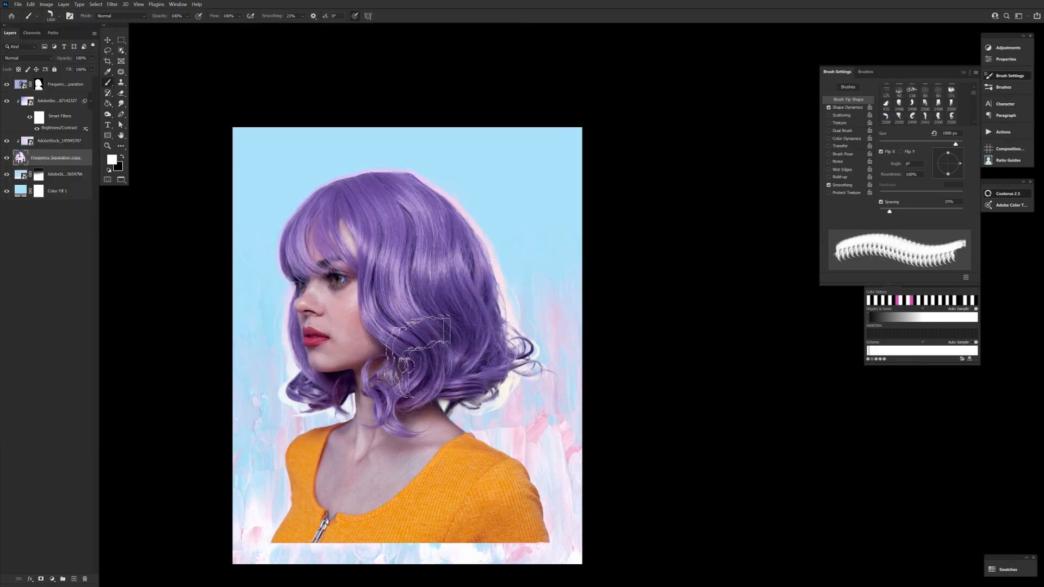
key(bracketright)
key(bracketright)
mouse_move(960, 164)
mouse_down()
mouse_move(949, 152)
mouse_move(959, 160)
mouse_up()
click(319, 241)
click(569, 391)
- Stamp a strand beside the fringe on the lower copy with the IMG_8924.CR2 hair brush, reduced in size and flipped horizontally
click(59, 16)
double_click(298, 356)
click(881, 152)
key(bracketleft)
key(bracketleft)
key(bracketleft)
key(bracketleft)
key(bracketleft)
key(bracketleft)
key(bracketleft)
click(321, 274)
- Use further hair brush presets, flipped horizontally and reduced in size, to add strands to the outline around the hair
click(59, 16)
double_click(352, 357)
click(881, 152)
key(bracketleft)
key(bracketleft)
key(bracketleft)
key(bracketleft)
key(bracketleft)
key(bracketleft)
key(bracketleft)
key(bracketleft)
key(bracketleft)
key(bracketleft)
key(bracketleft)
key(bracketleft)
click(60, 16)
double_click(406, 357)
click(881, 152)
key(bracketleft)
key(bracketleft)
key(bracketleft)
key(bracketleft)
key(bracketleft)
key(bracketleft)
key(bracketleft)
key(bracketleft)
key(bracketleft)
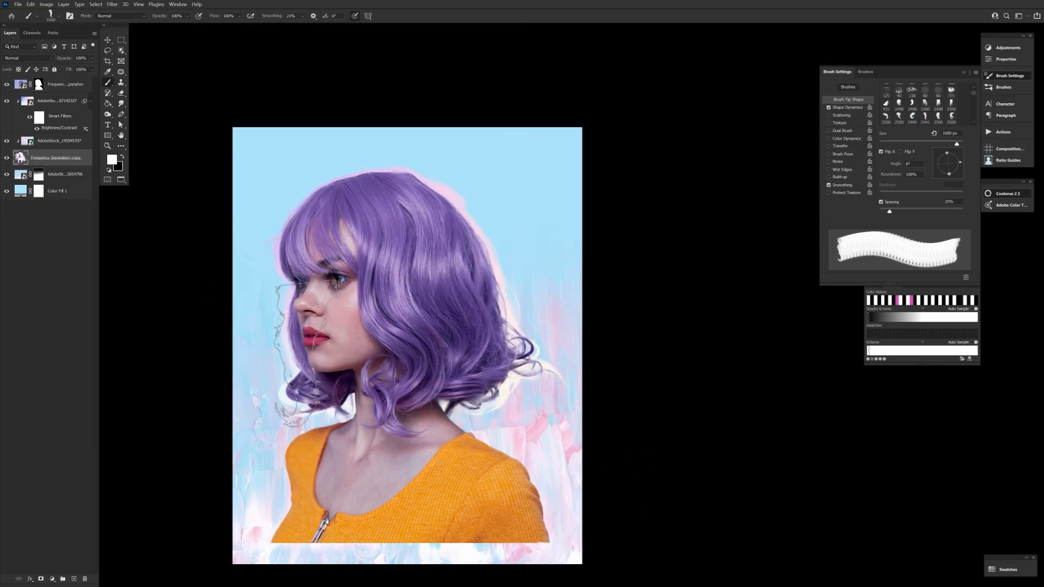
- Recheck the upper gradient image's Brightness/Contrast filter, then enlarge the image and reposition it over the hair outline
double_click(59, 128)
click(385, 381)
key(v)
drag(470, 201, 634, 234)
key(ctrl+t)
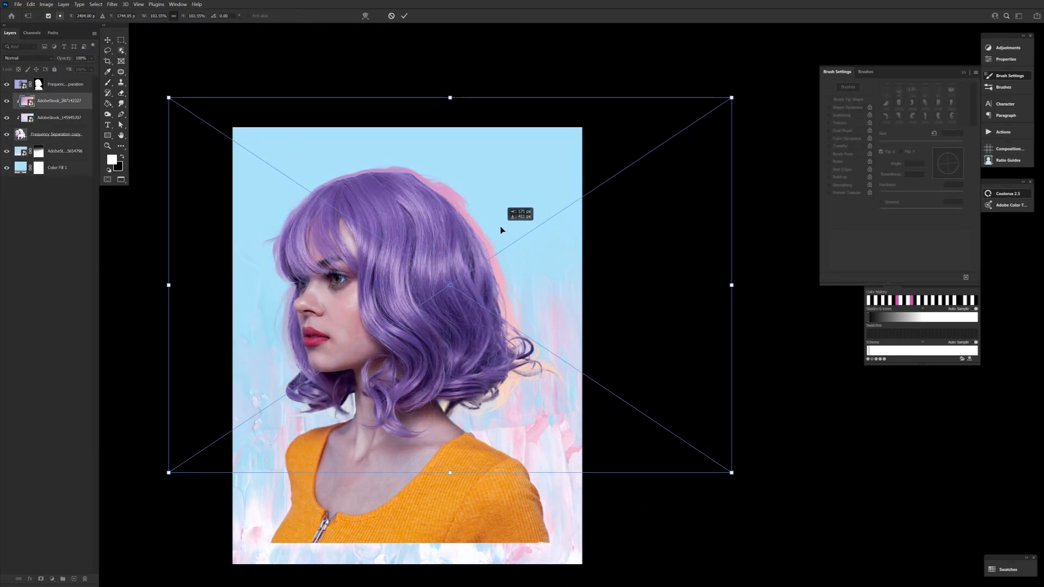
key(Return)
- Select the lower copy and the IMG_8924.CR2 hair brush, and rotate the brush tip to -64°
key(b)
click(59, 16)
double_click(298, 356)
click(55, 157)
drag(961, 163, 954, 174)
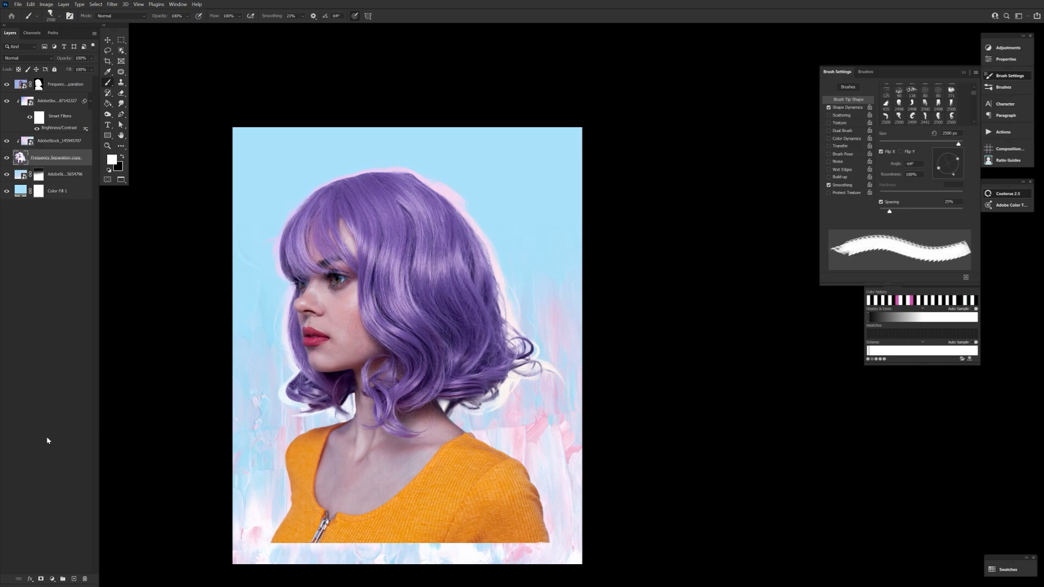
- Add a new layer, group it with the lower copy of the woman, and clip both gradient images to the group
click(74, 579)
shift+click(57, 174)
key(ctrl+g)
key(ctrl+z)
click(90, 101)
click(57, 117)
key(ctrl+alt+g)
click(57, 101)
key(ctrl+alt+g)
- Stamp a hair strand on the new layer, and move, rotate and warp it along the face side of the hair
click(43, 145)
click(498, 215)
key(ctrl+t)
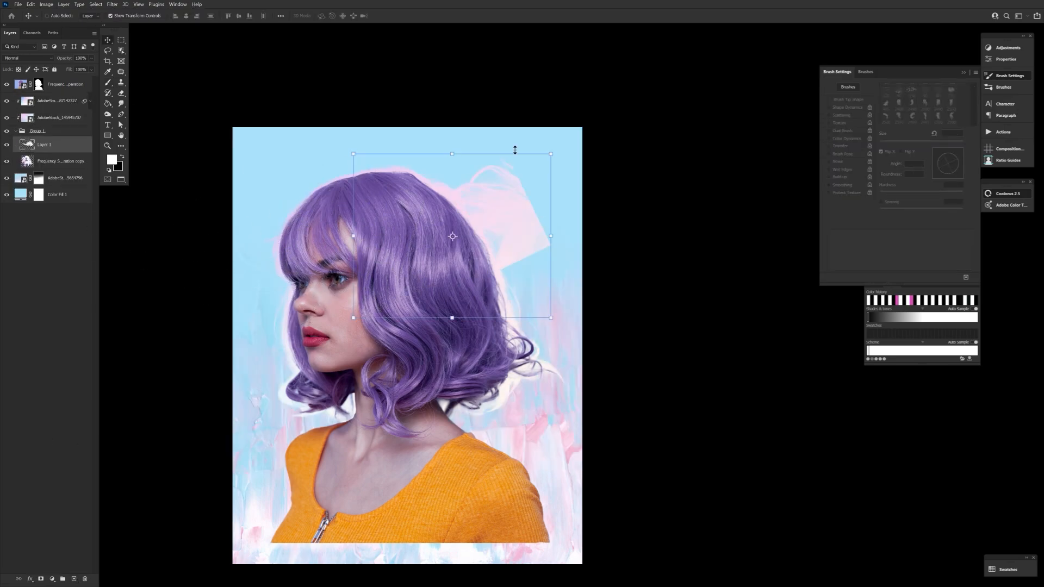
drag(515, 152, 386, 171)
key(Escape)
key(ctrl+t)
click(365, 16)
drag(319, 134, 380, 152)
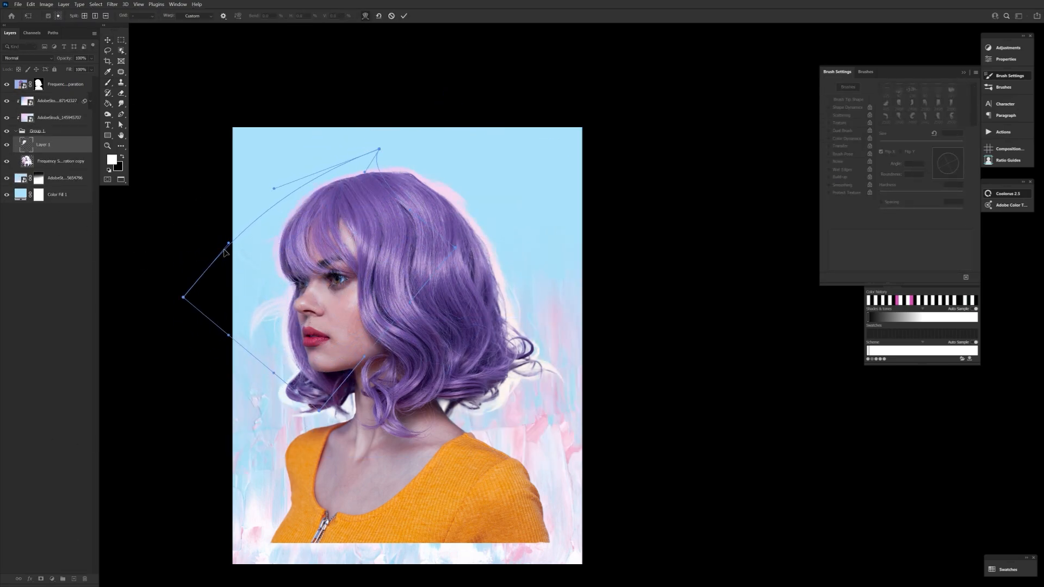
click(404, 15)
mouse_move(229, 242)
mouse_down()
mouse_move(264, 318)
mouse_move(273, 305)
mouse_up()
- Select a CanoScan hair brush, rotate its tip to 63°, and stamp strands around the lower hair on the outline layer
key(e)
key(b)
click(59, 15)
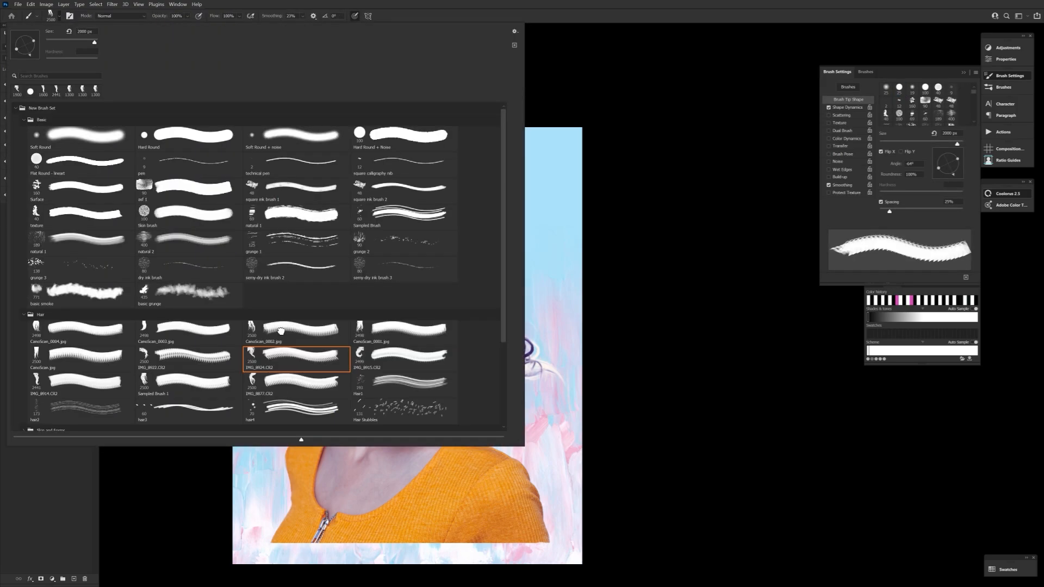
double_click(281, 330)
key(ctrl+z)
mouse_move(960, 163)
mouse_down()
mouse_move(953, 153)
mouse_move(953, 161)
mouse_up()
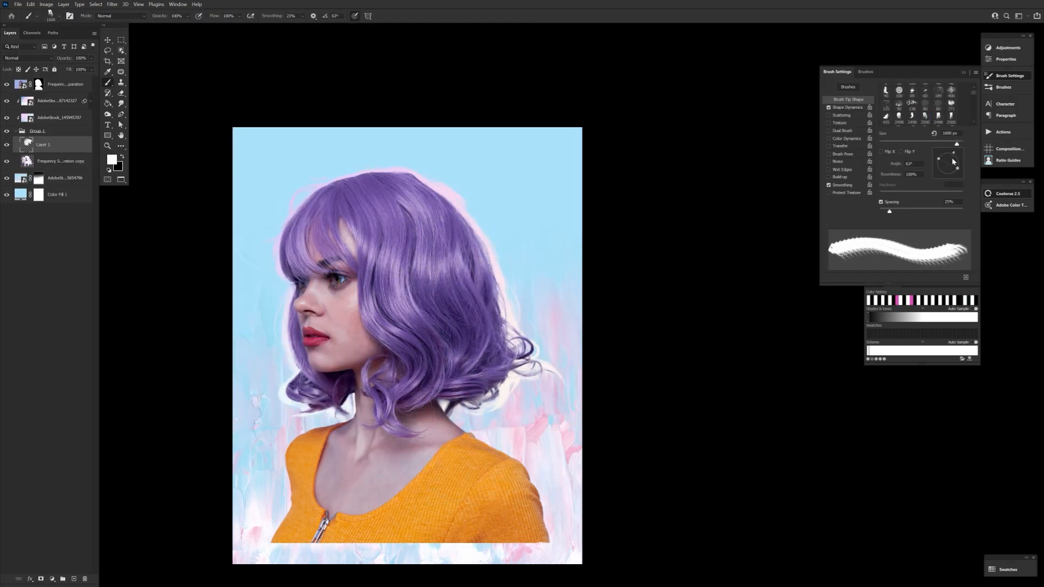
click(318, 416)
click(525, 443)
key(e)
- Draw a rectangle above the painted background layer and stretch its edges to cover the full canvas
click(60, 178)
key(u)
drag(238, 131, 579, 553)
drag(407, 132, 407, 127)
drag(407, 553, 407, 564)
drag(578, 346, 582, 346)
- Widen the rectangle's white stroke to form a thick frame around the artwork
click(108, 135)
click(151, 16)
drag(156, 25, 180, 27)
- Scale the painted background image slightly and reposition it inside the white frame
click(64, 195)
key(ctrl+t)
drag(378, 564, 380, 560)
drag(321, 484, 310, 473)
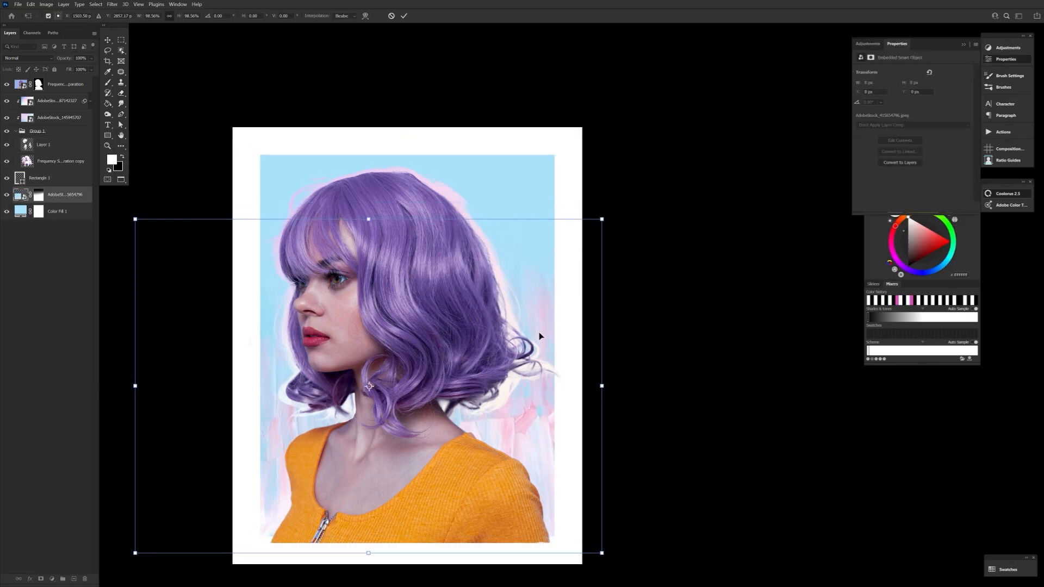
drag(541, 333, 615, 323)
key(Return)
- Select the woman, both gradient images and the outline group, and move them down to meet the canvas's lower edge
click(69, 85)
shift+click(60, 131)
drag(298, 234, 298, 255)
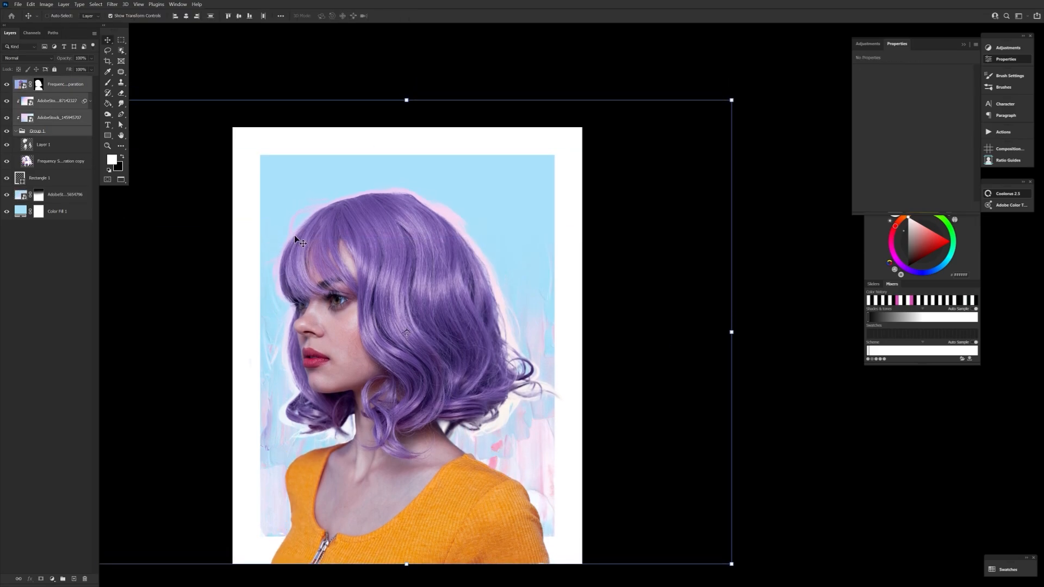
- Duplicate the painted background image to the top of the stack, clip it to the woman and set its blend mode to Lighten
click(71, 196)
drag(70, 196, 68, 78)
key(ctrl+alt+g)
click(28, 58)
click(31, 121)
- Reposition the clipped painting copy over the orange top, rotated 180°, and lower its opacity to 47%
drag(674, 382, 524, 383)
drag(507, 464, 515, 434)
key(Return)
drag(70, 58, 41, 58)
key(b)
click(670, 412)
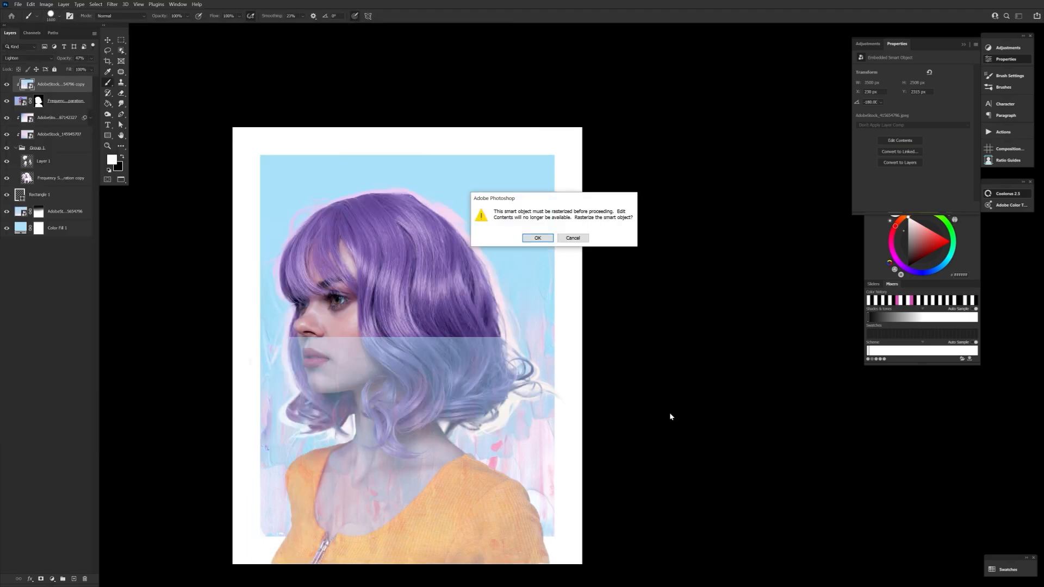
click(573, 237)
- Draw a closed pen path along the neckline, around the orange top beyond the canvas, and back across the face to the neck
key(p)
click(353, 439)
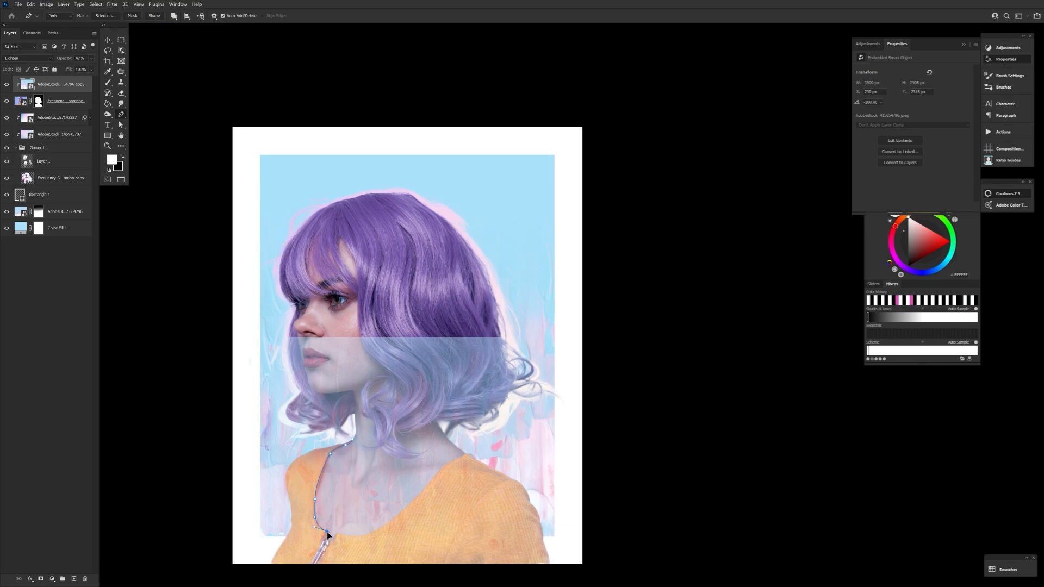
click(327, 542)
drag(456, 460, 466, 454)
drag(540, 459, 570, 475)
drag(602, 549, 600, 582)
drag(562, 585, 520, 583)
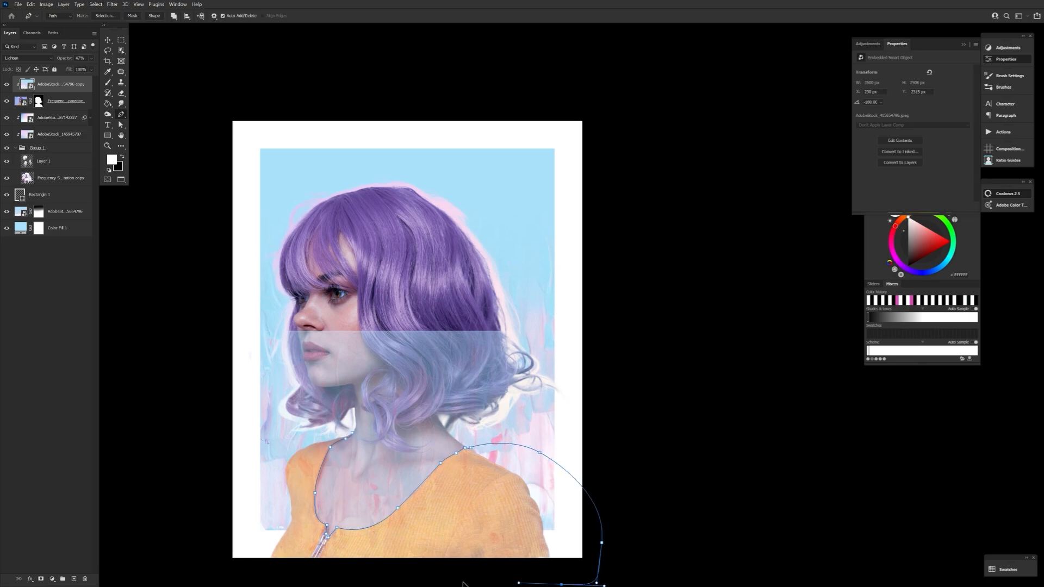
drag(306, 586, 226, 586)
drag(176, 531, 229, 388)
drag(260, 283, 289, 278)
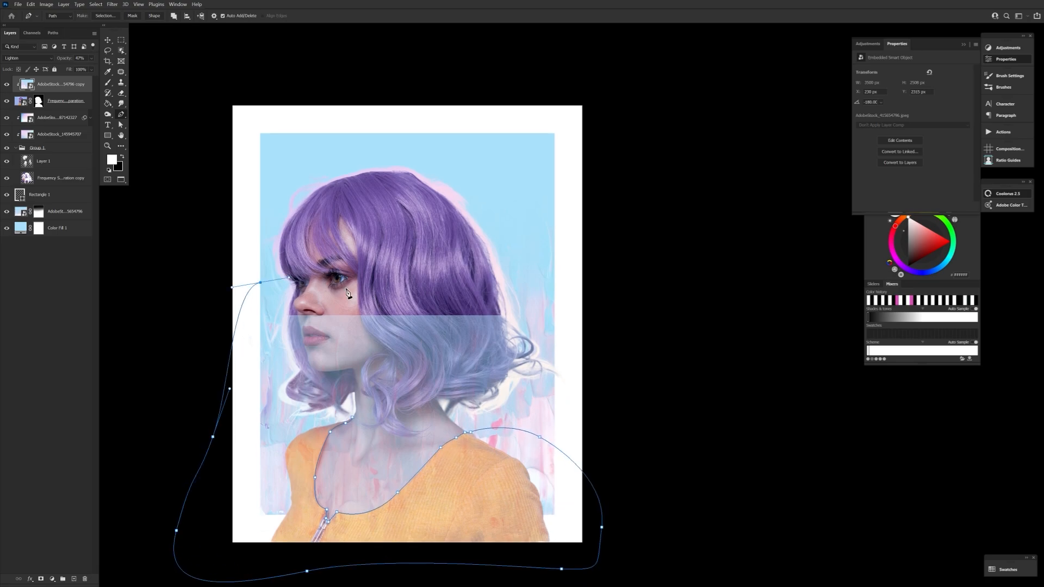
drag(354, 294, 381, 332)
click(353, 420)
- Convert the pen path to a selection and use it to add a layer mask to the clipped painting copy
right_click(425, 332)
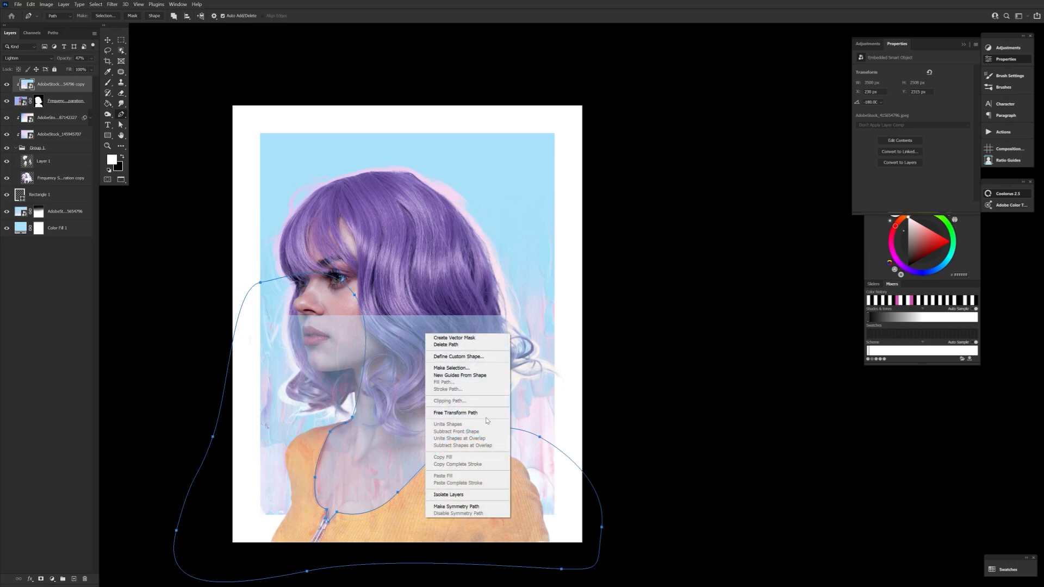
click(443, 370)
drag(933, 121, 686, 280)
click(743, 293)
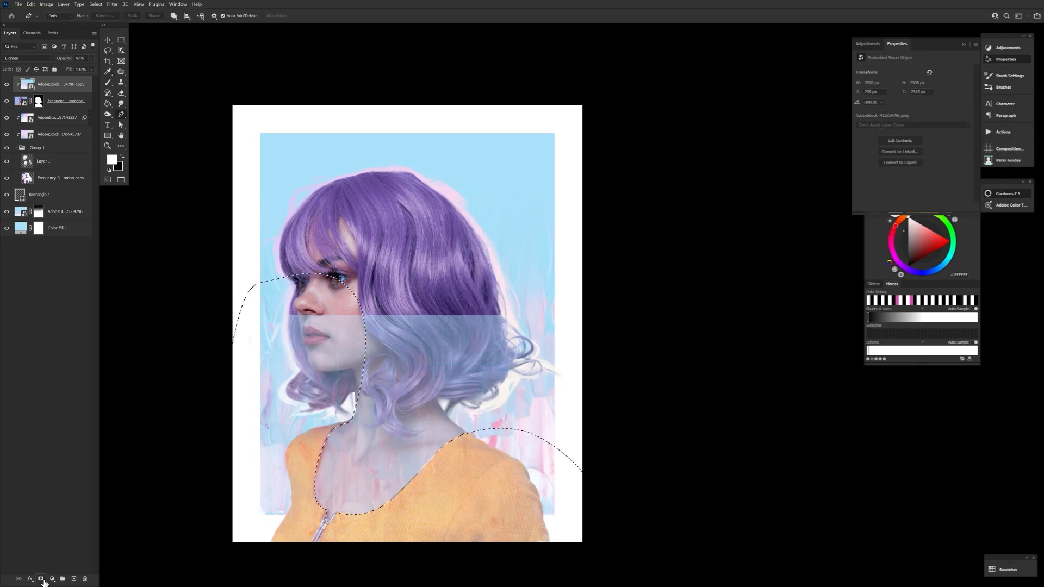
click(41, 579)
right_click(455, 360)
key(Escape)
- Paint black on the mask over the face and nearby hair, and raise the painting copy's opacity to 100%
key(b)
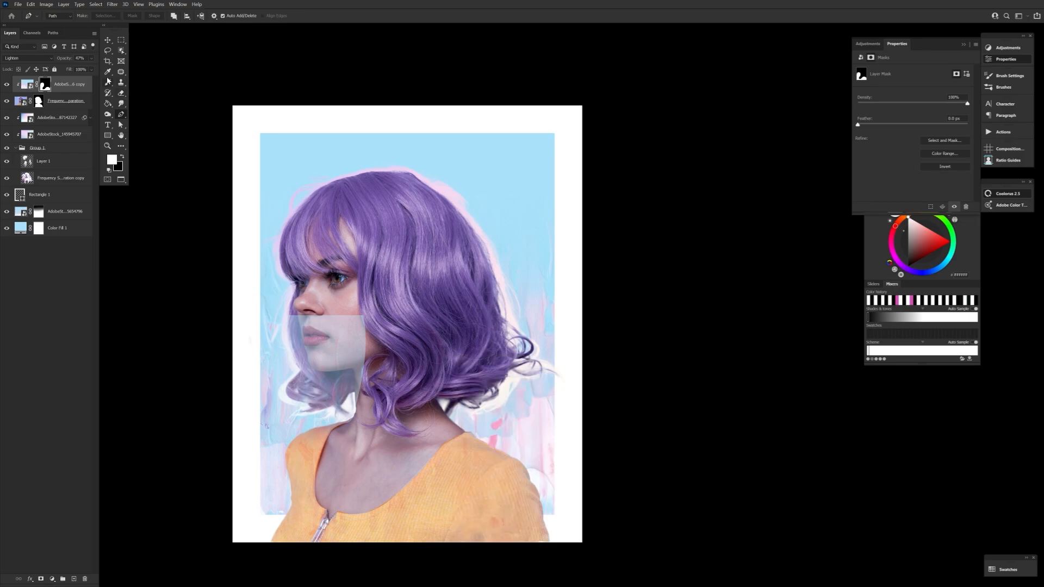
key(x)
mouse_move(300, 298)
mouse_down()
mouse_move(318, 311)
mouse_move(327, 350)
mouse_up()
click(57, 16)
double_click(100, 140)
key(bracketleft)
key(bracketleft)
key(bracketleft)
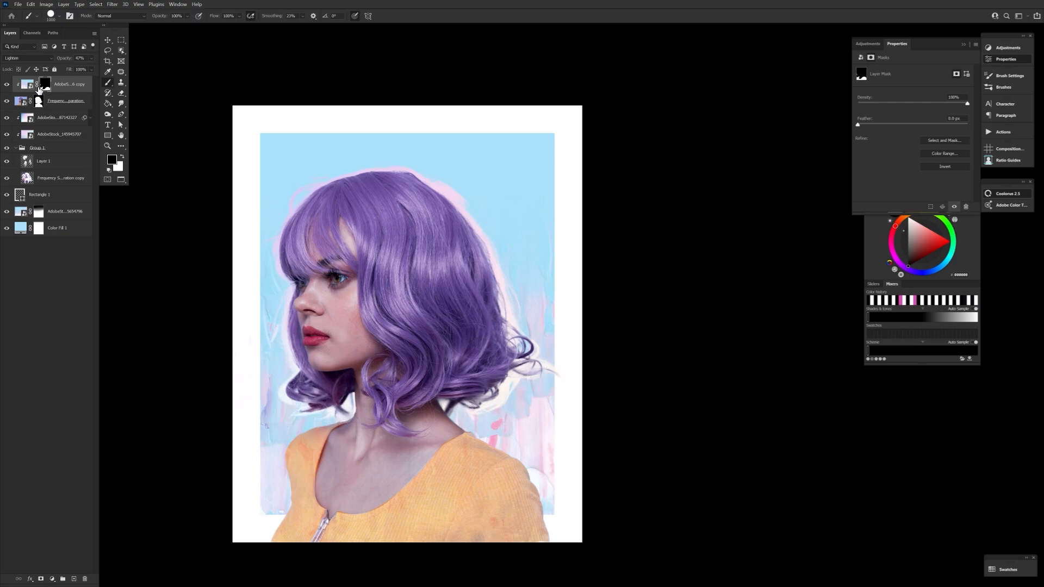
click(28, 84)
drag(65, 58, 290, 93)
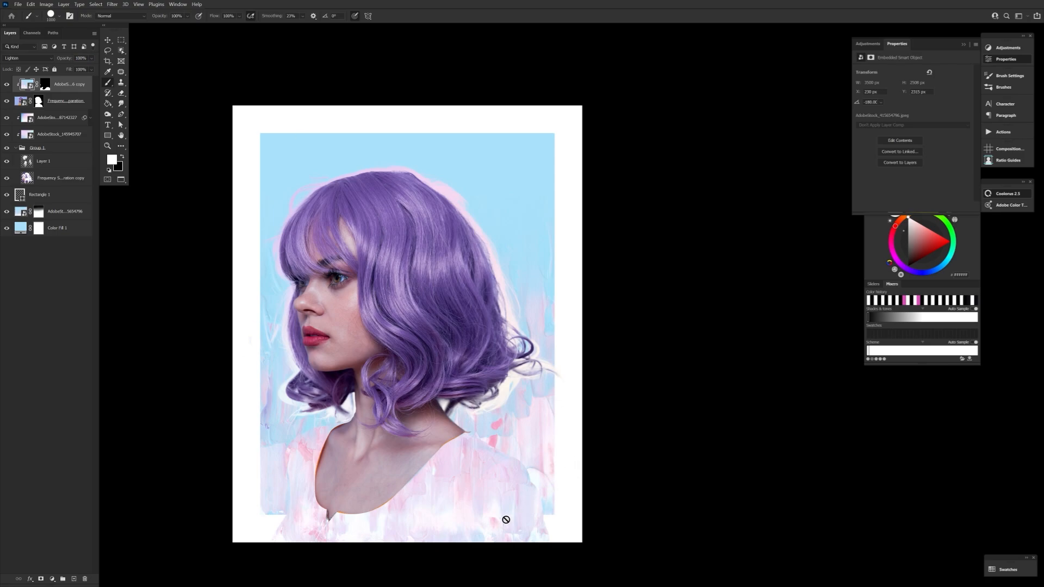
- Choose the Hard Round brush and reduce its hardness to 52% for refining the mask around the neck and shoulder
click(108, 146)
drag(331, 458, 387, 455)
drag(375, 277, 377, 332)
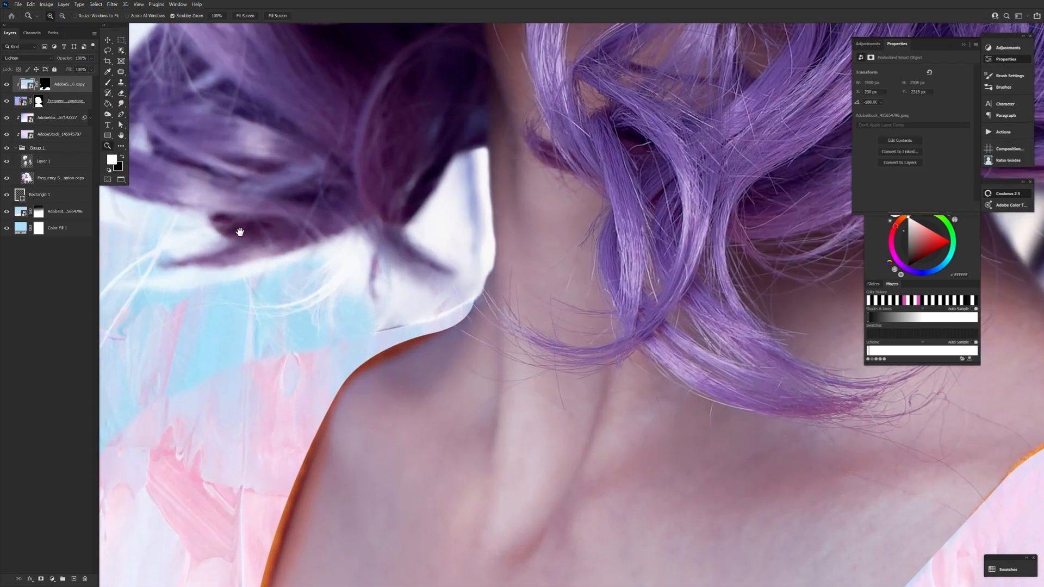
click(108, 85)
click(53, 16)
click(104, 147)
click(164, 144)
drag(98, 61, 73, 61)
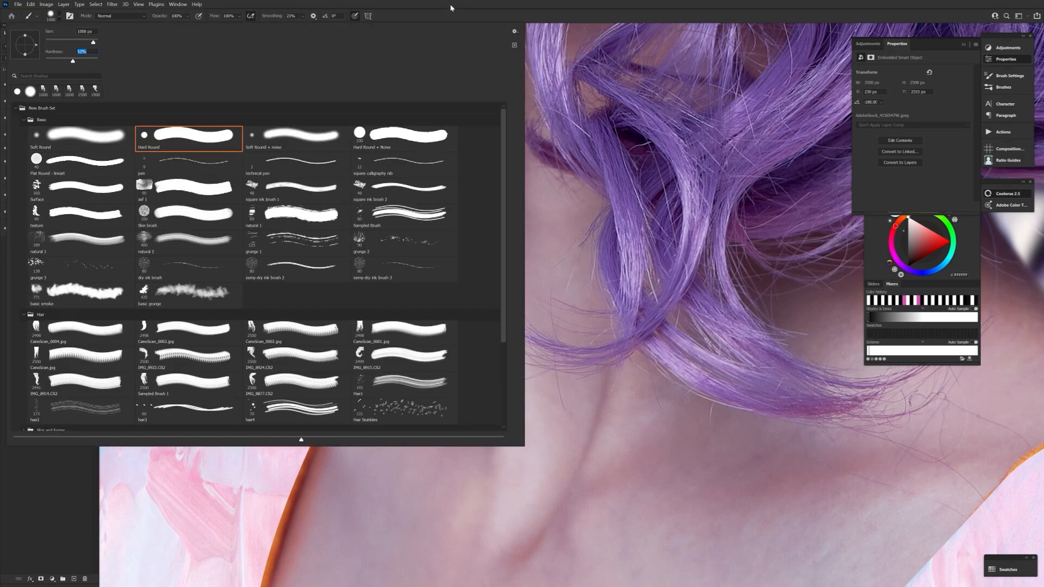
click(647, 230)
click(572, 237)
- Target the painting copy's mask and paint white with a smaller brush at 9% flow where the shoulder meets the neck
click(45, 84)
key(bracketleft)
key(bracketleft)
key(bracketleft)
key(bracketleft)
key(bracketleft)
key(bracketleft)
key(bracketleft)
key(bracketleft)
key(bracketleft)
key(bracketleft)
key(bracketleft)
key(bracketleft)
key(bracketleft)
key(bracketleft)
key(bracketleft)
key(bracketleft)
key(bracketleft)
key(bracketleft)
key(bracketleft)
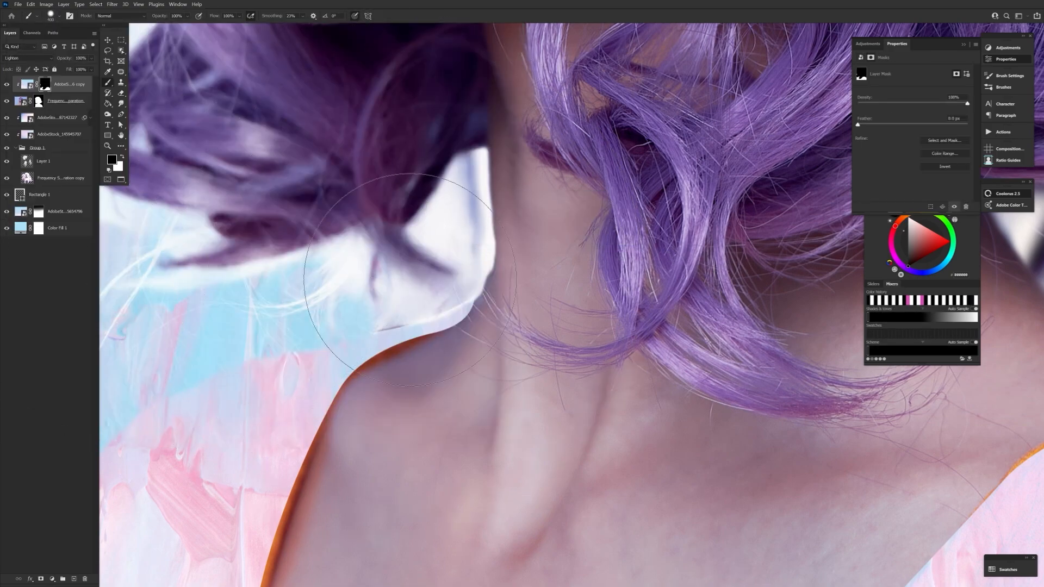
key(x)
key(bracketright)
key(bracketright)
key(bracketright)
key(bracketright)
drag(379, 328, 394, 321)
key(bracketleft)
key(bracketleft)
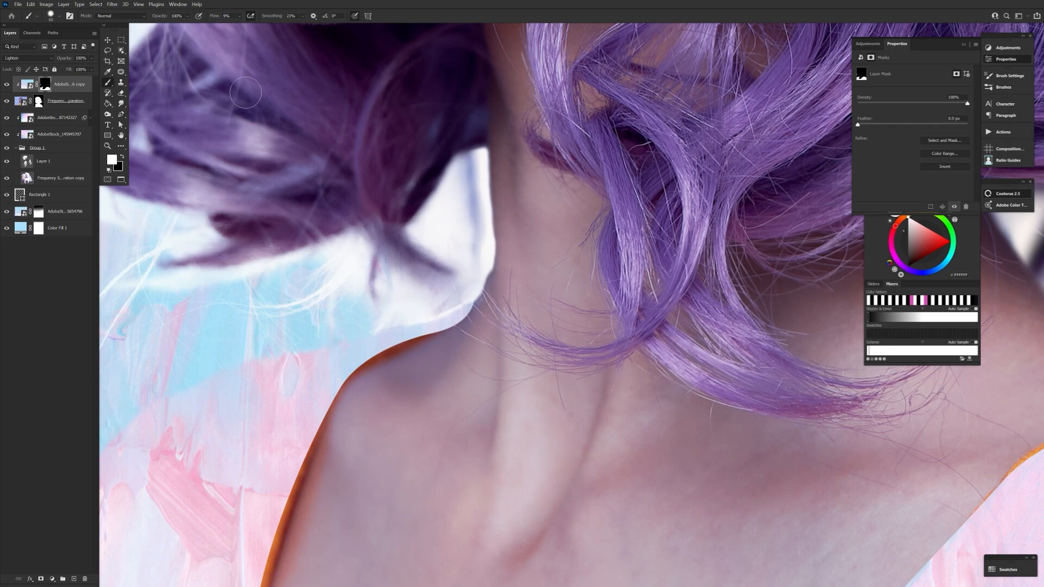
- Switch to the Soft Round brush and paint white on the mask along the shoulder edge over the orange fringe
click(60, 16)
click(98, 142)
click(203, 501)
mouse_move(351, 362)
mouse_down()
mouse_move(324, 381)
mouse_move(421, 328)
mouse_move(365, 359)
mouse_move(297, 452)
mouse_up()
key(bracketleft)
key(bracketleft)
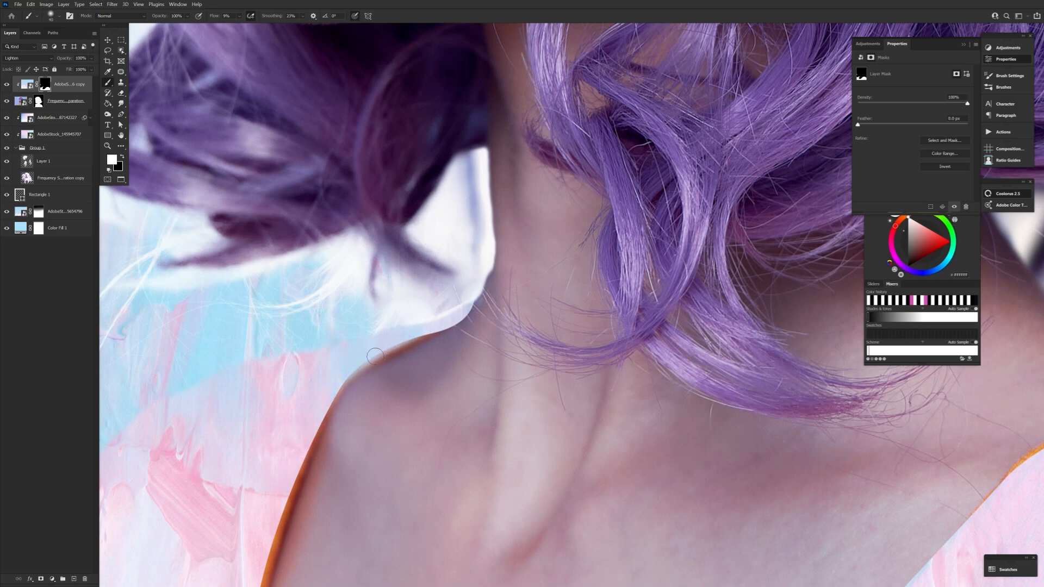
key(bracketleft)
mouse_move(402, 339)
mouse_down()
mouse_move(317, 419)
mouse_move(272, 492)
mouse_up()
drag(351, 366, 285, 506)
- Raise the brush flow to 27% and paint white over the remaining orange along the shoulder side of the neckline
drag(214, 17, 224, 18)
drag(306, 421, 285, 517)
drag(305, 444, 285, 520)
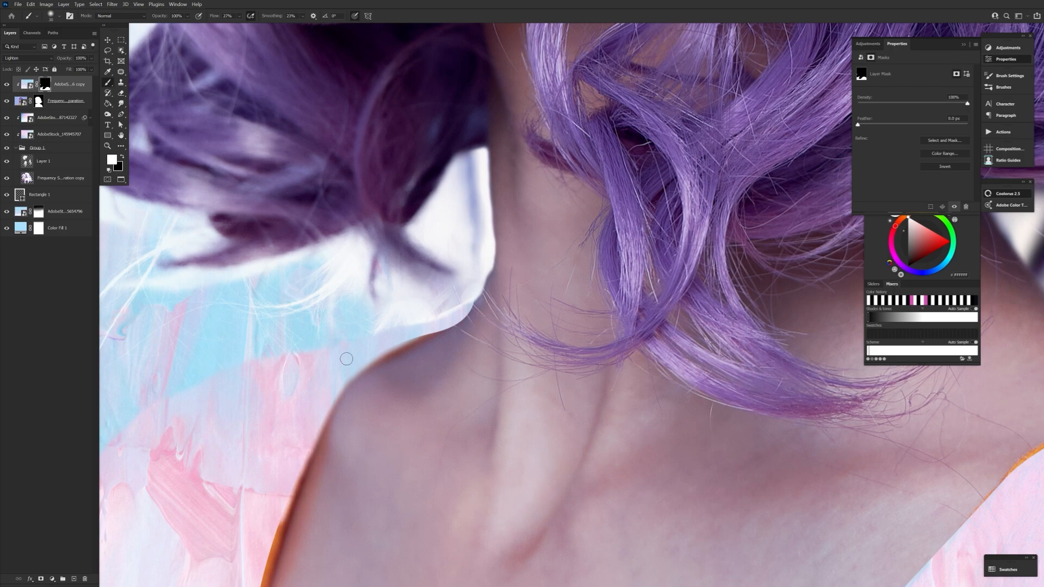
drag(347, 359, 276, 547)
drag(331, 465, 367, 355)
- Continue painting white on the mask with a slightly larger brush down the face-side neckline toward the chest
key(bracketright)
mouse_move(421, 238)
mouse_down()
mouse_move(462, 217)
mouse_move(276, 522)
mouse_up()
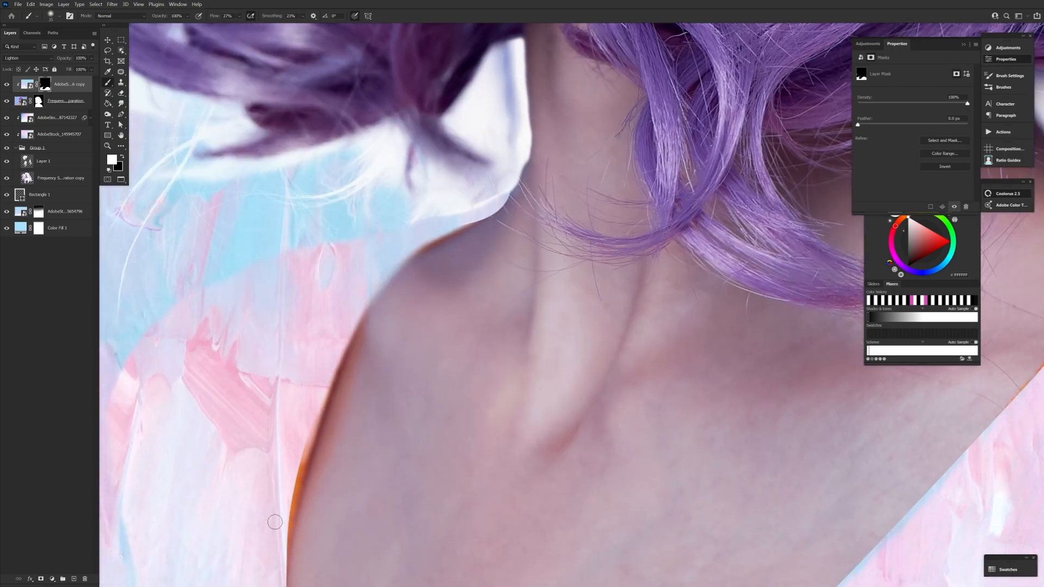
drag(328, 372, 280, 530)
drag(310, 402, 281, 549)
key(bracketright)
drag(324, 375, 282, 551)
drag(303, 485, 292, 277)
drag(273, 338, 264, 431)
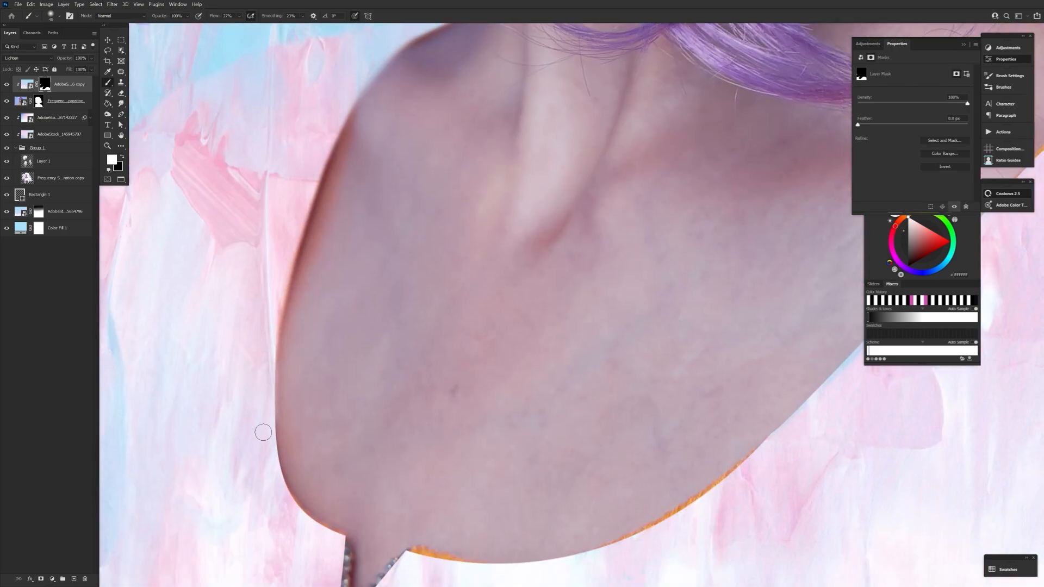
- Reduce the brush size and paint white on the mask around the lower neckline curve up to the zipper
key(bracketleft)
key(bracketleft)
mouse_move(272, 348)
mouse_down()
mouse_move(264, 439)
mouse_move(315, 533)
mouse_up()
drag(282, 497, 341, 538)
drag(347, 480, 283, 333)
key(bracketright)
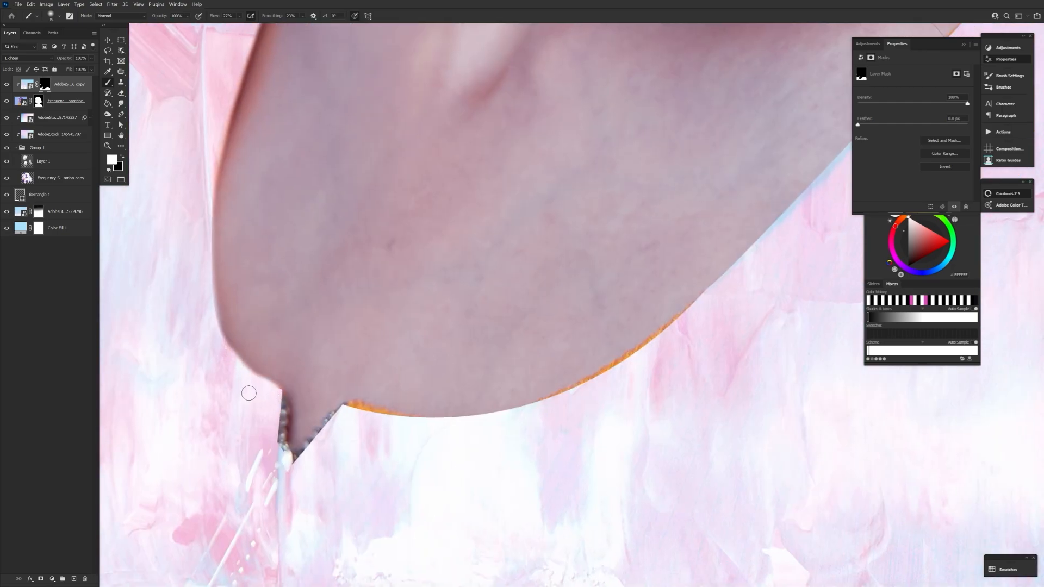
- Paint black on the mask with a small brush to bring back the metal zipper and its pull below the neckline
key(bracketleft)
key(bracketleft)
key(bracketleft)
key(bracketleft)
key(bracketleft)
key(bracketleft)
key(bracketleft)
key(x)
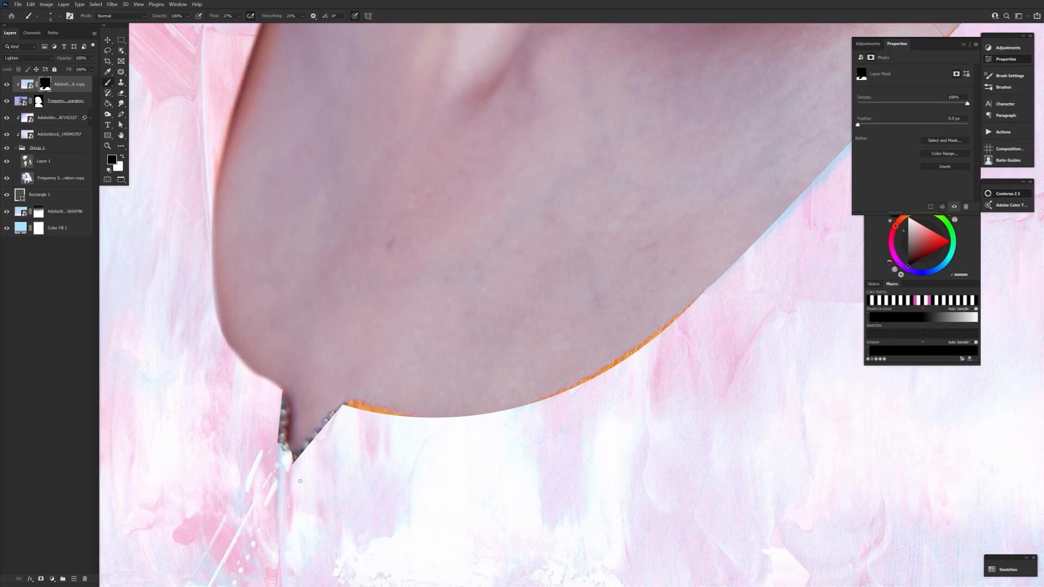
key(bracketright)
key(bracketright)
key(bracketright)
key(bracketright)
key(bracketright)
key(bracketright)
key(bracketright)
key(bracketright)
mouse_move(285, 455)
mouse_down()
mouse_move(295, 435)
mouse_move(284, 486)
mouse_move(265, 487)
mouse_move(238, 540)
mouse_move(221, 572)
mouse_up()
key(ctrl+z)
mouse_move(220, 572)
mouse_down()
mouse_move(280, 467)
mouse_move(238, 577)
mouse_up()
drag(299, 490, 348, 368)
mouse_move(320, 320)
mouse_down()
mouse_move(269, 454)
mouse_move(215, 529)
mouse_up()
drag(329, 266, 313, 329)
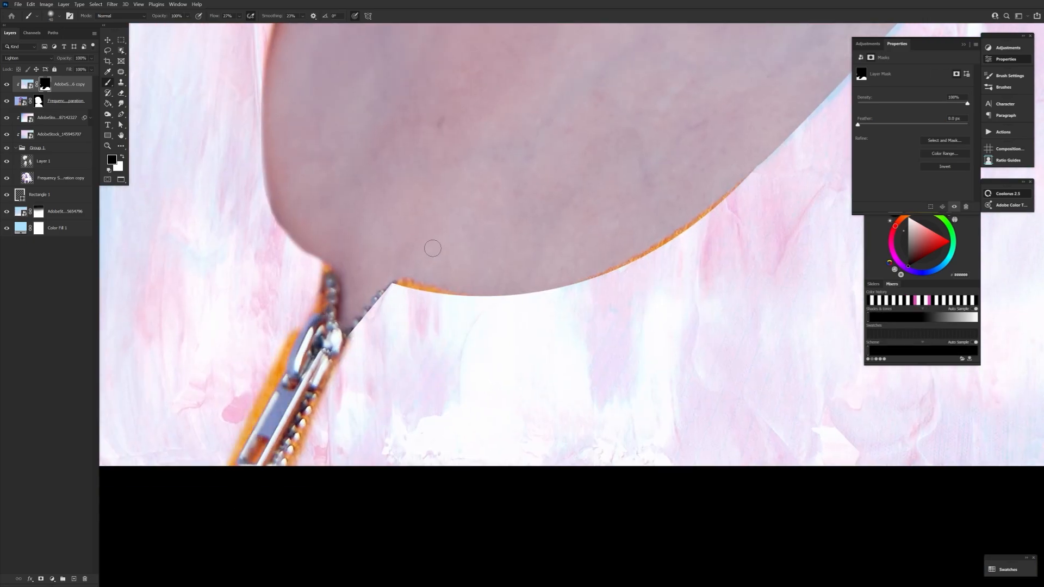
- Paint black on the mask to restore the zipper teeth, and white over the orange edge along the lower neckline curve
drag(392, 290, 354, 337)
mouse_move(533, 365)
mouse_down()
mouse_move(390, 494)
mouse_move(655, 115)
mouse_up()
key(r)
key(x)
key(bracketleft)
mouse_move(792, 186)
mouse_down()
mouse_move(780, 168)
mouse_move(758, 182)
mouse_move(719, 175)
mouse_move(538, 222)
mouse_move(418, 307)
mouse_move(453, 285)
mouse_move(329, 413)
mouse_up()
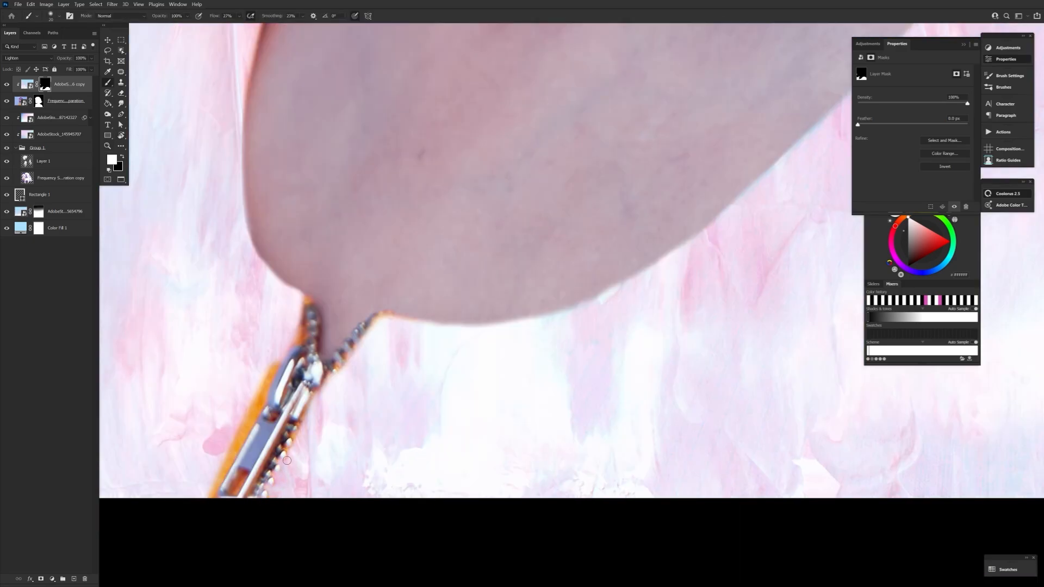
- Paint white on the mask over the zipper pull and the orange fabric around it
mouse_move(287, 460)
mouse_down()
mouse_move(310, 404)
mouse_move(350, 354)
mouse_up()
drag(302, 315, 211, 495)
drag(242, 475, 234, 491)
click(273, 417)
drag(283, 395, 308, 298)
- Paint white on the mask over the last zipper teeth and orange traces on both sides of the neckline notch
click(108, 146)
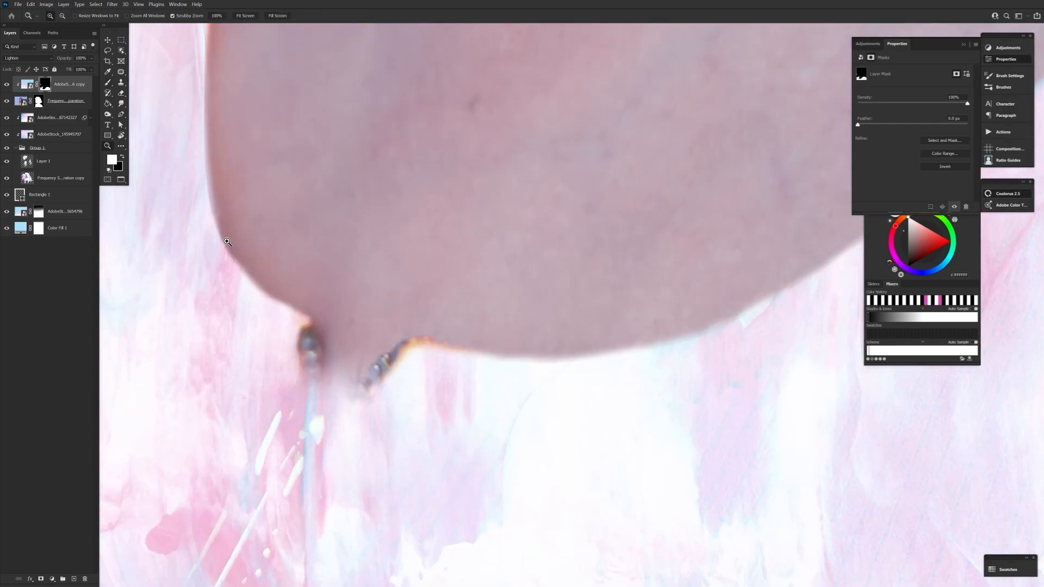
drag(342, 354, 315, 380)
drag(305, 327, 328, 448)
drag(359, 354, 436, 373)
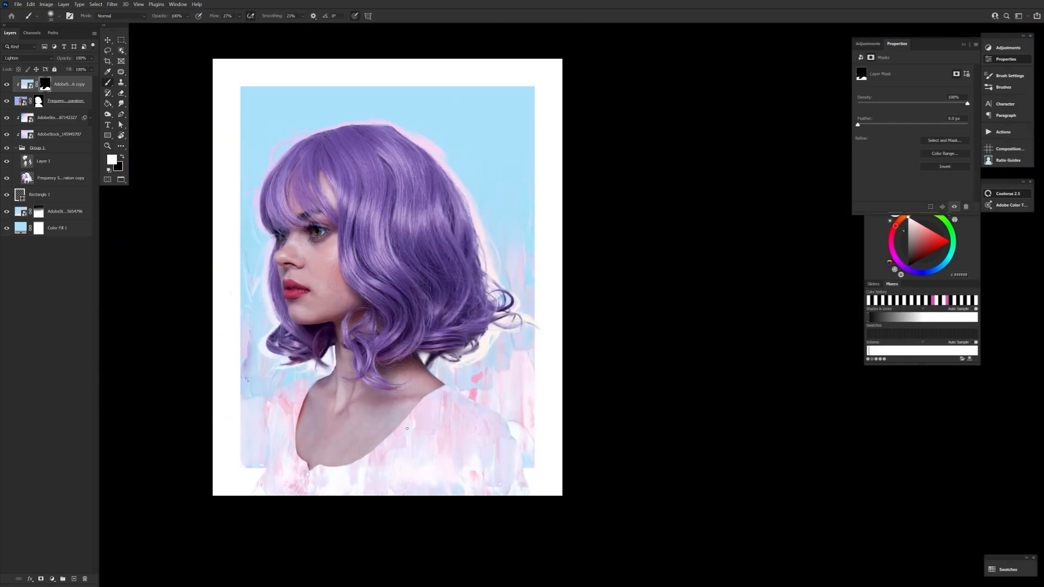
- Select all the woman's layers from the uppermost texture copy down to Group 1
scroll(469, 585, up, 2)
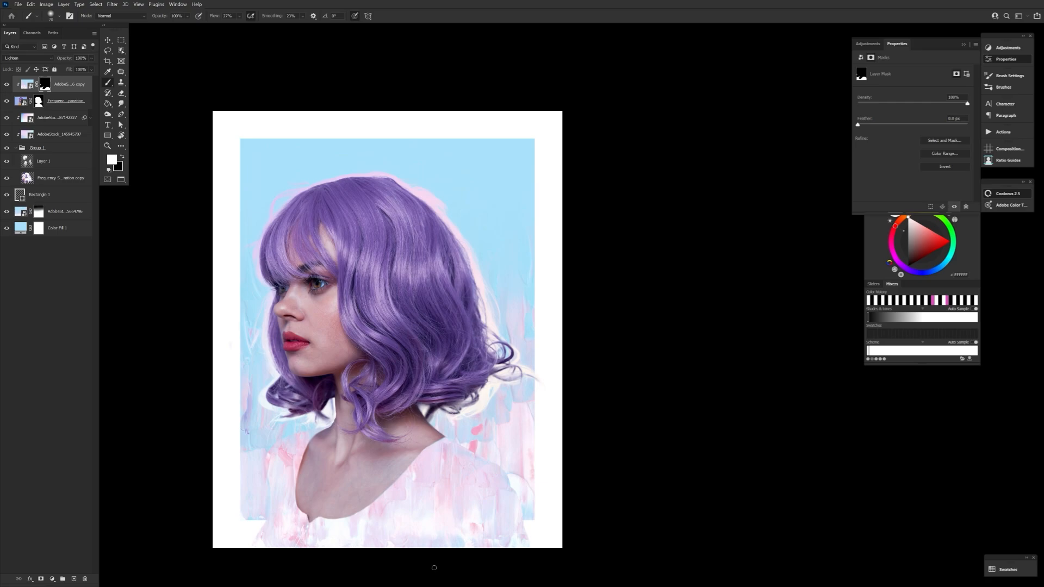
scroll(434, 567, down, 1)
click(74, 102)
click(74, 85)
shift+click(75, 149)
key(ctrl+t)
drag(387, 78, 384, 97)
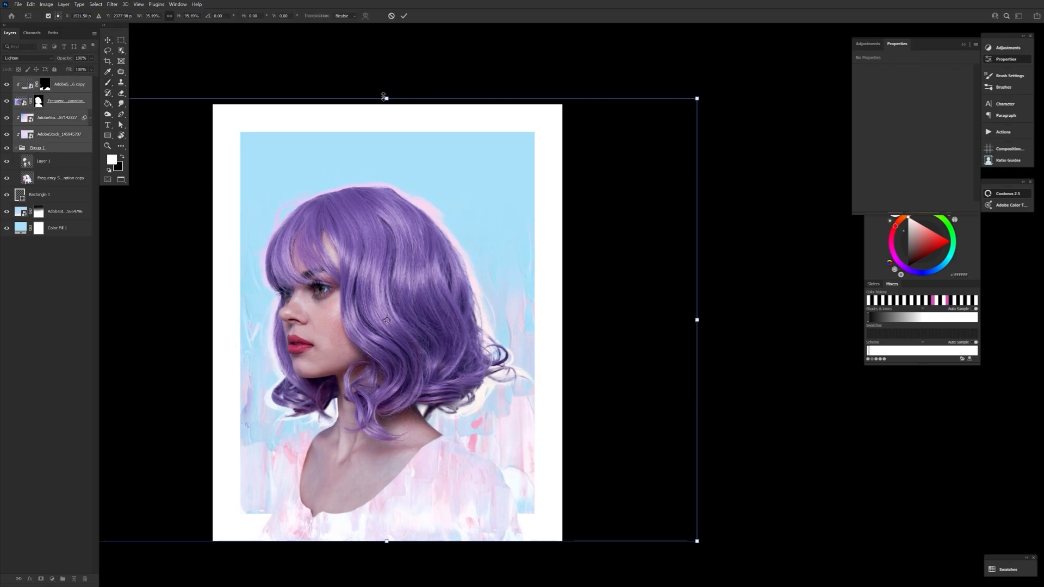
key(ctrl+z)
click(391, 16)
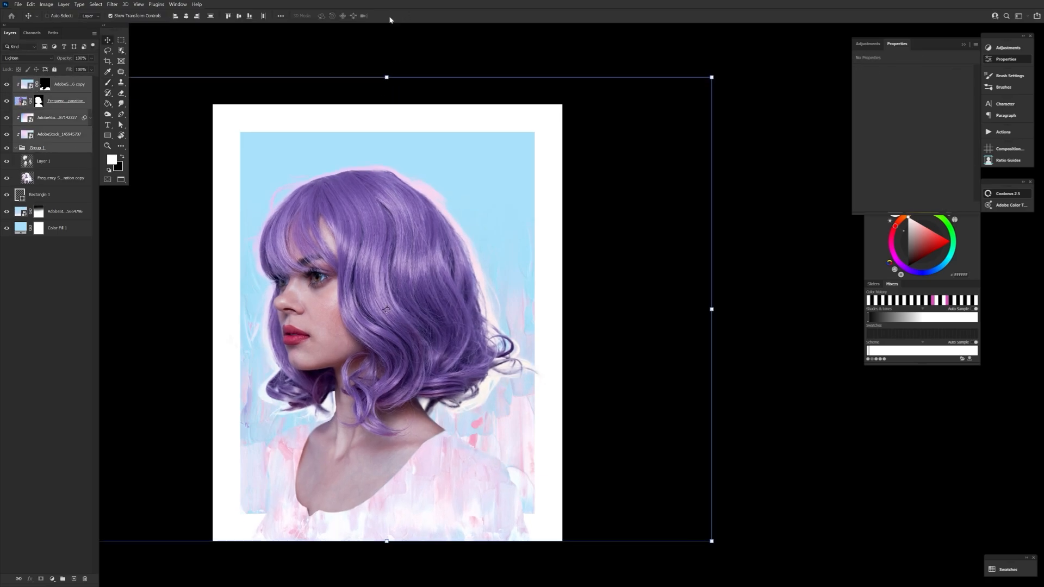
- Nudge the selected woman's layers slightly to the right within the white frame
right_click(120, 135)
click(149, 133)
key(ctrl+shift+h)
key(ctrl+shift+h)
click(108, 40)
key(shift+Right)
key(shift+Right)
key(shift+Right)
key(shift+Right)
key(shift+Right)
key(shift+Left)
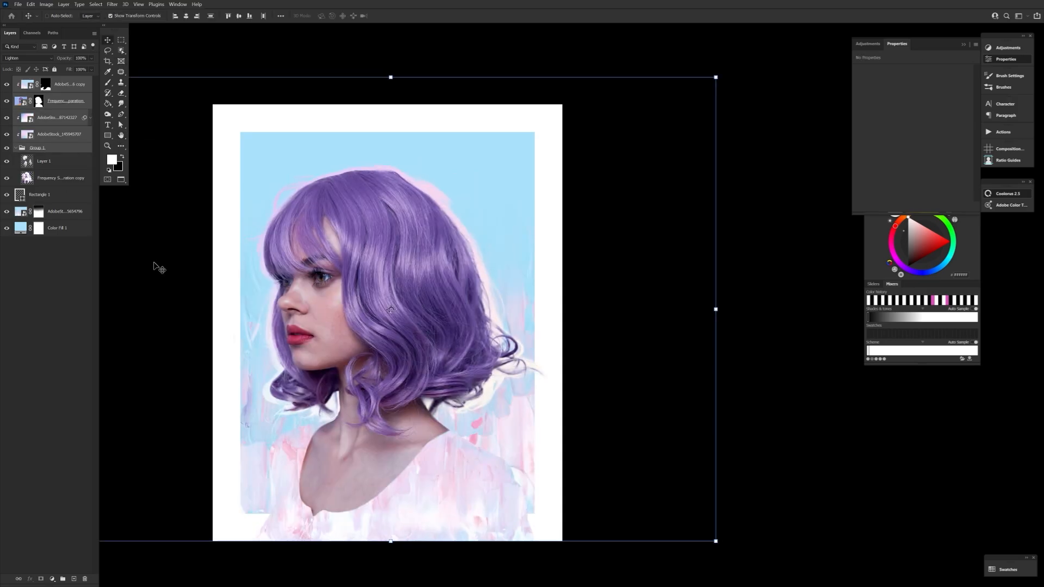
- Set the stroke width of the white frame rectangle to 620 px
click(90, 195)
click(108, 135)
click(152, 16)
drag(163, 26, 164, 27)
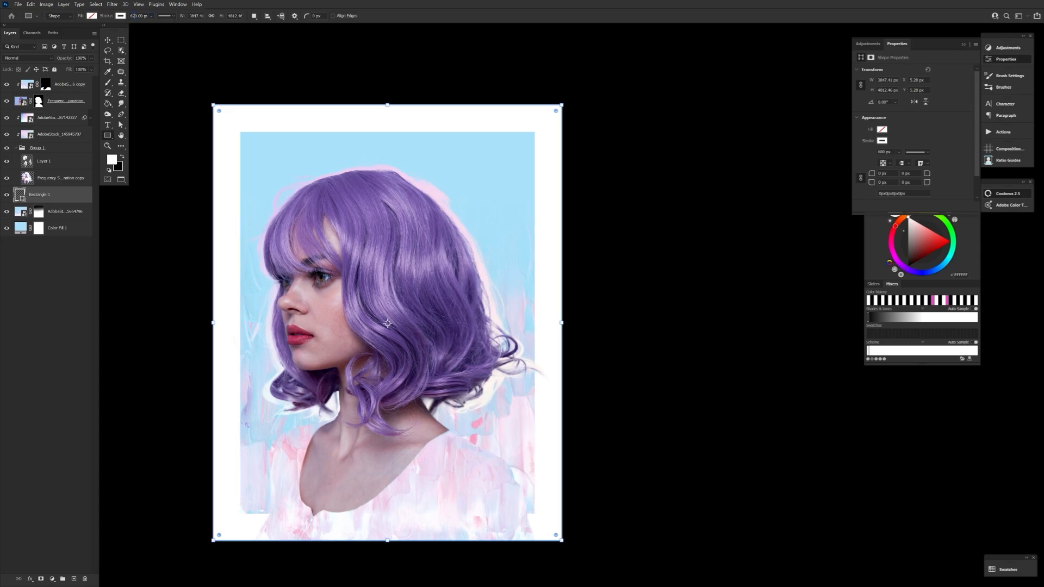
key(Return)
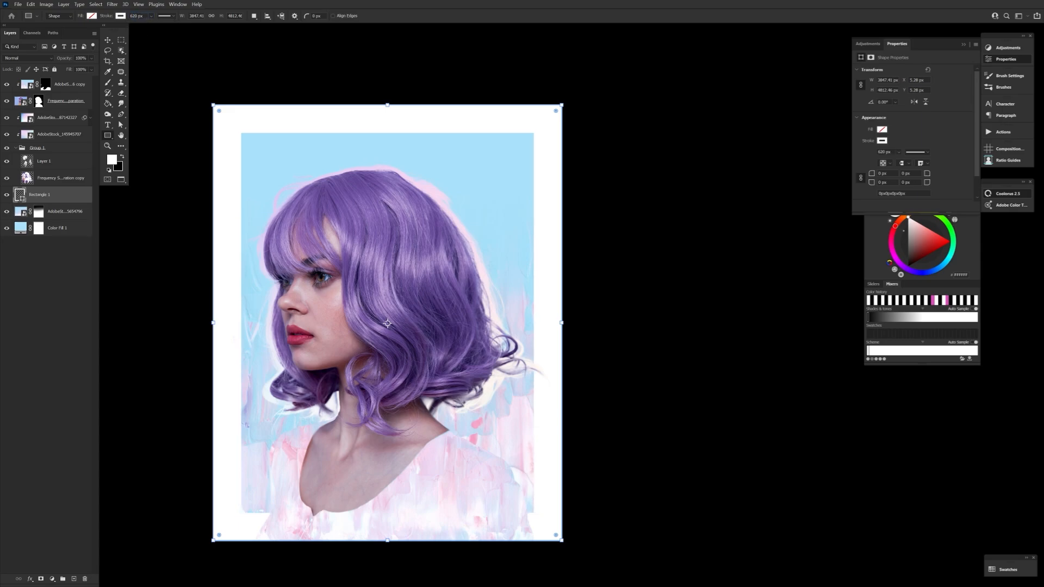
- Scale the painted background texture to 111.87% and shift it down and right behind the woman
click(108, 146)
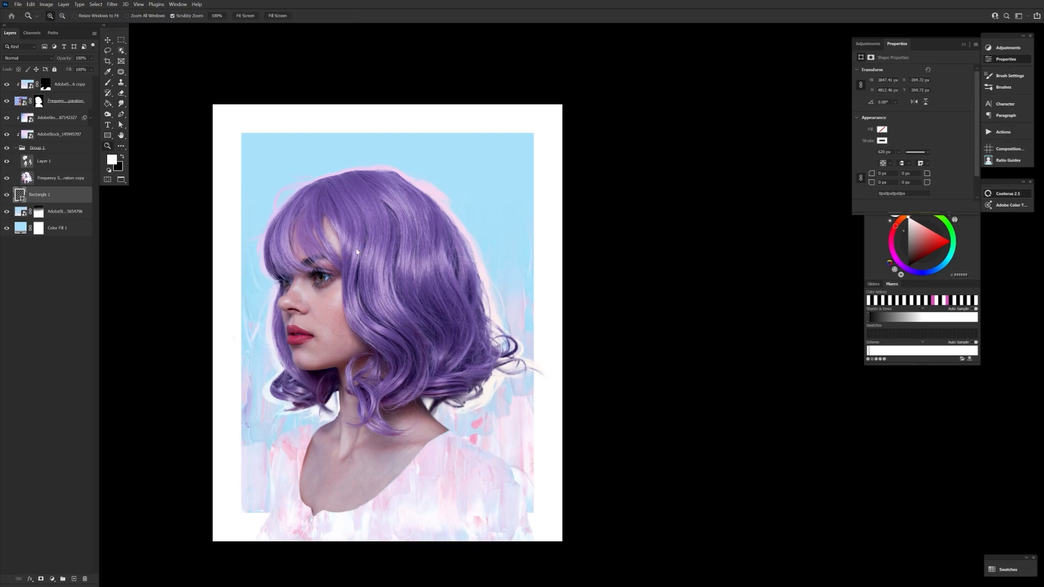
drag(356, 246, 296, 249)
drag(380, 254, 430, 254)
drag(269, 284, 381, 294)
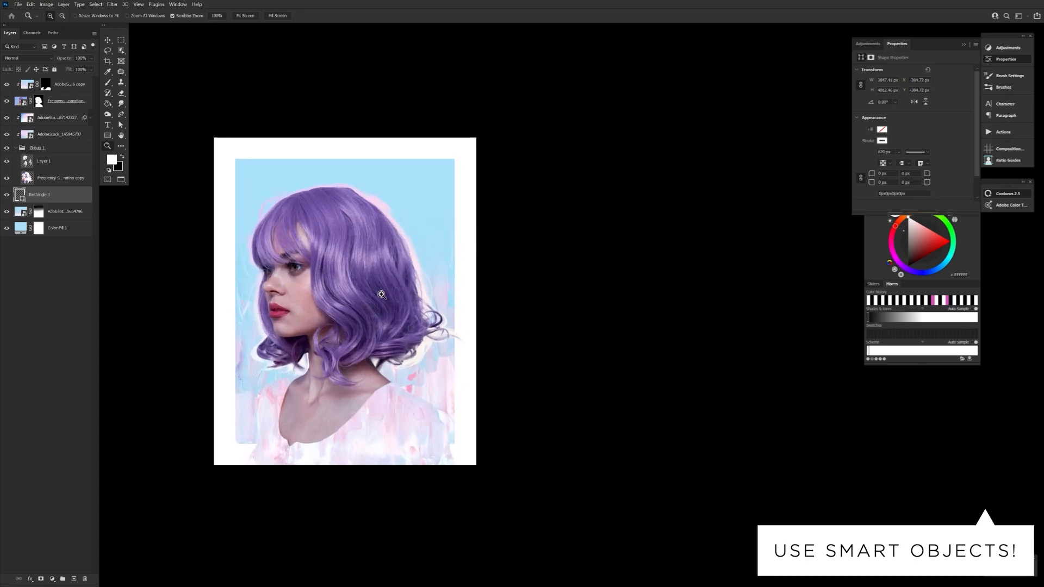
click(70, 217)
key(v)
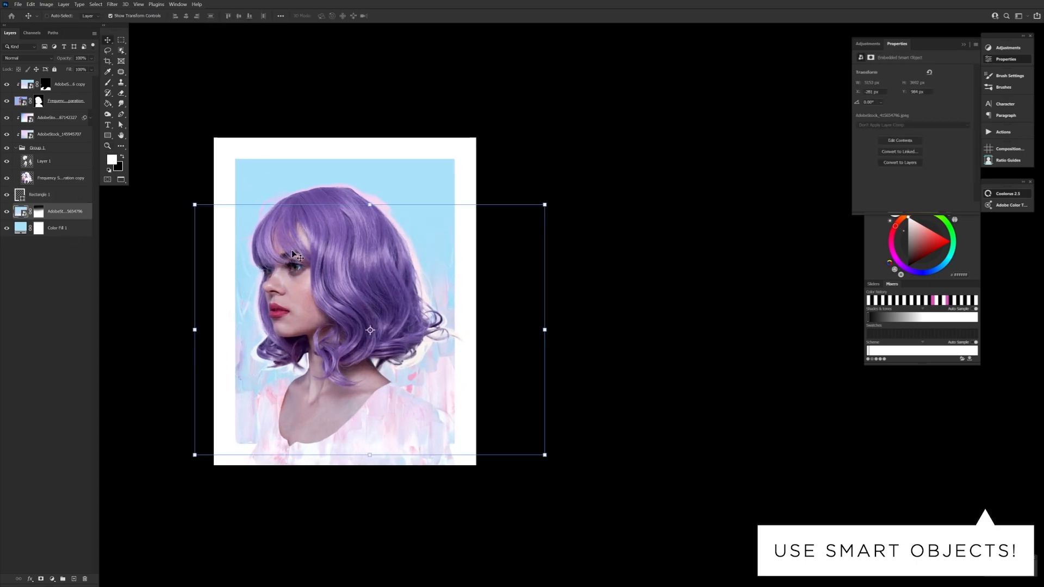
key(ctrl+t)
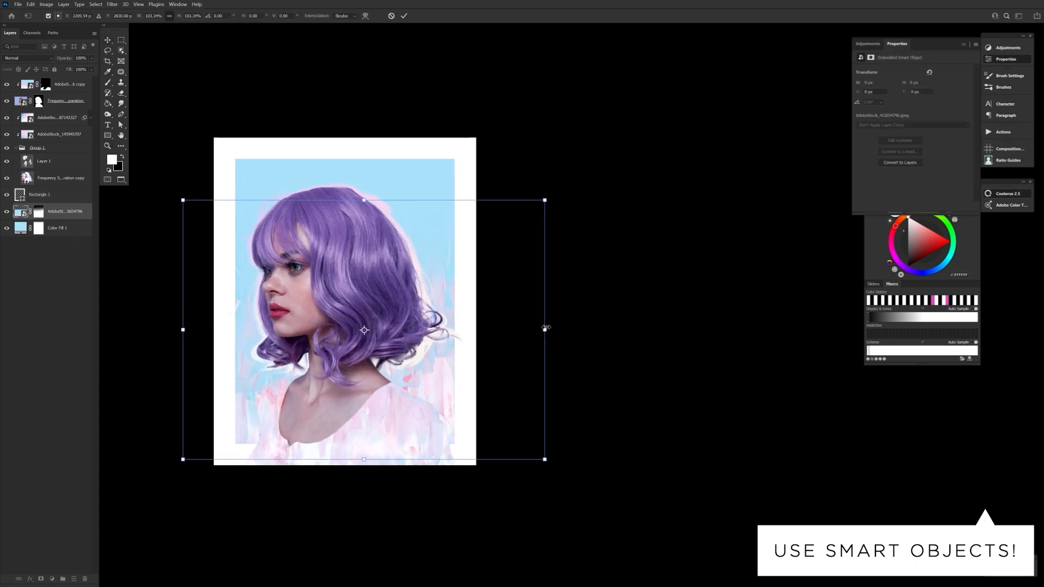
drag(545, 327, 487, 317)
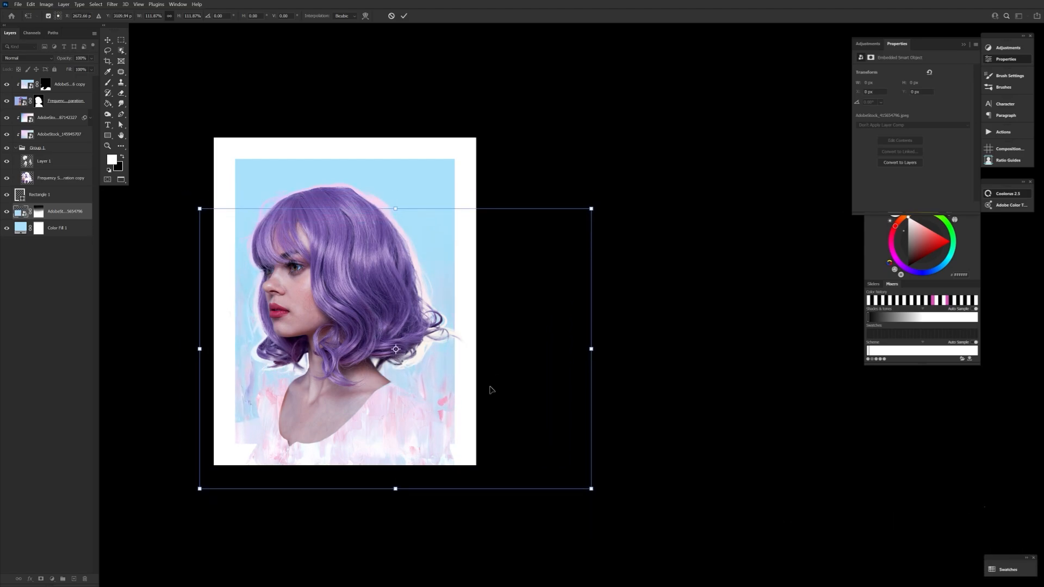
click(404, 16)
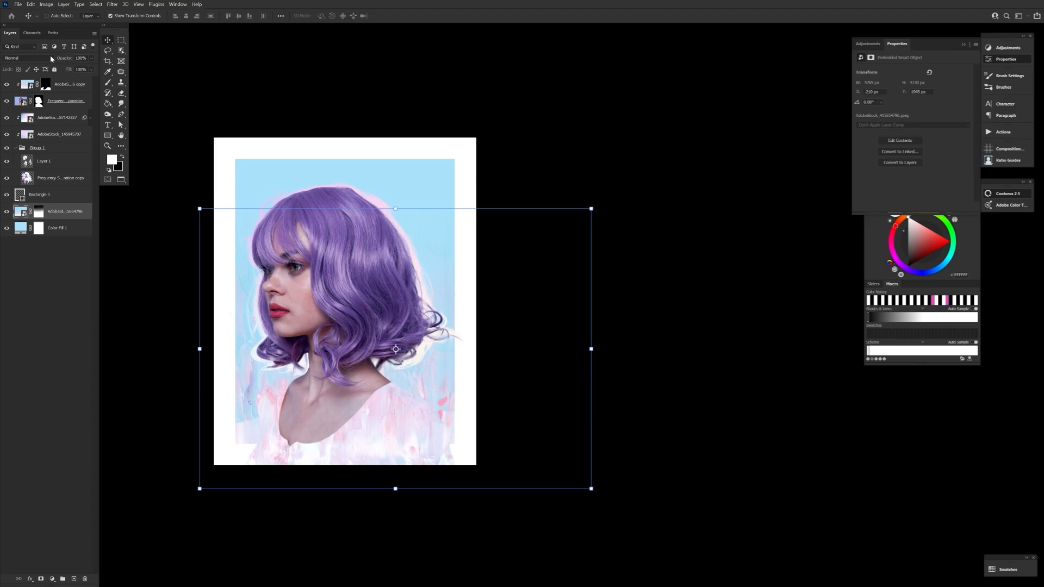
- Save the document as the Photoshop file AdobeStock_374486986 in the Art folder
key(ctrl+s)
drag(78, 171, 78, 92)
click(41, 108)
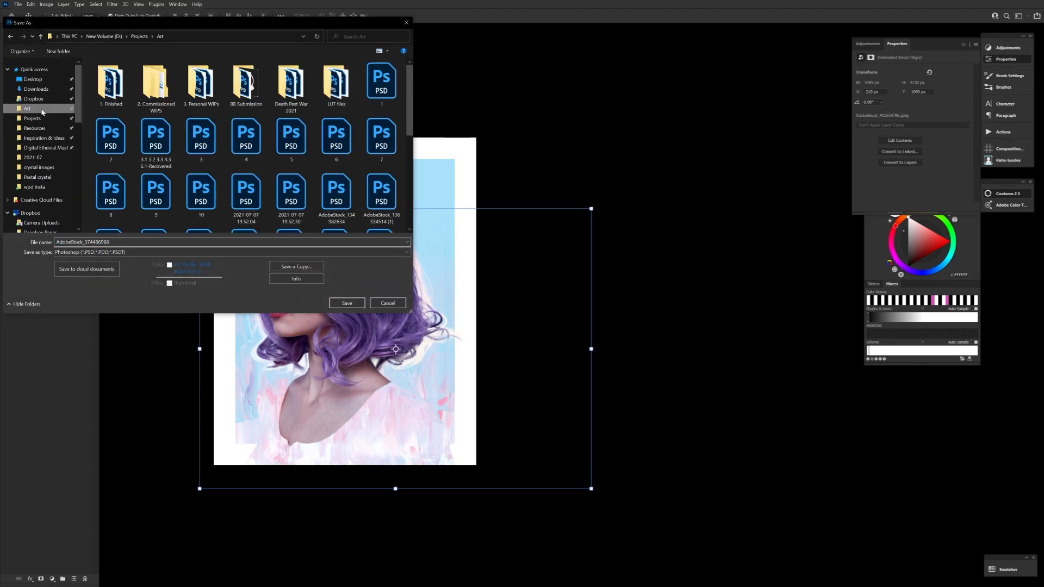
click(346, 303)
- Duplicate the masked Frequency Separation layer of the woman directly above itself and rasterize the copy
key(z)
click(290, 316)
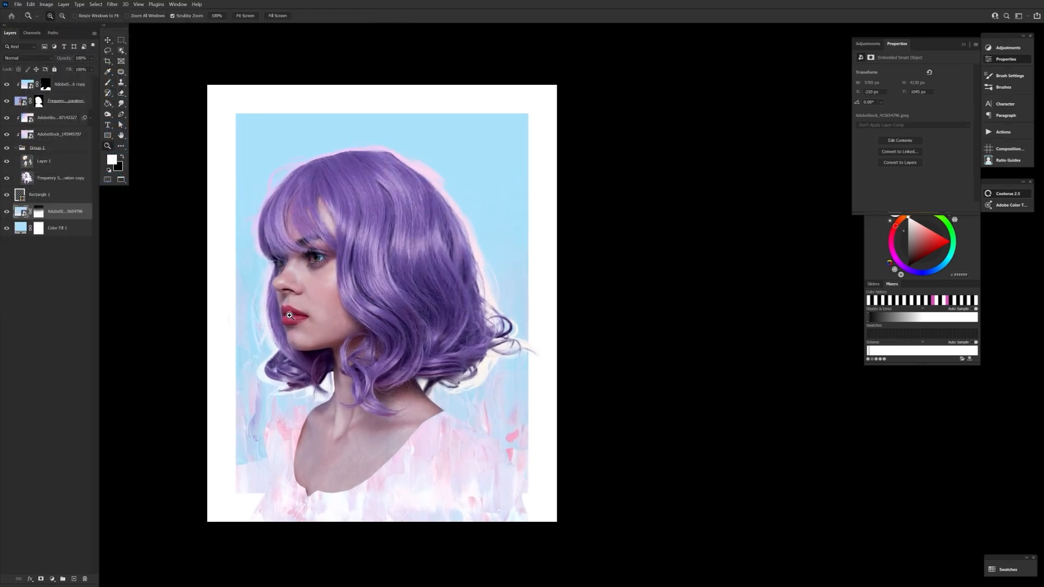
click(67, 103)
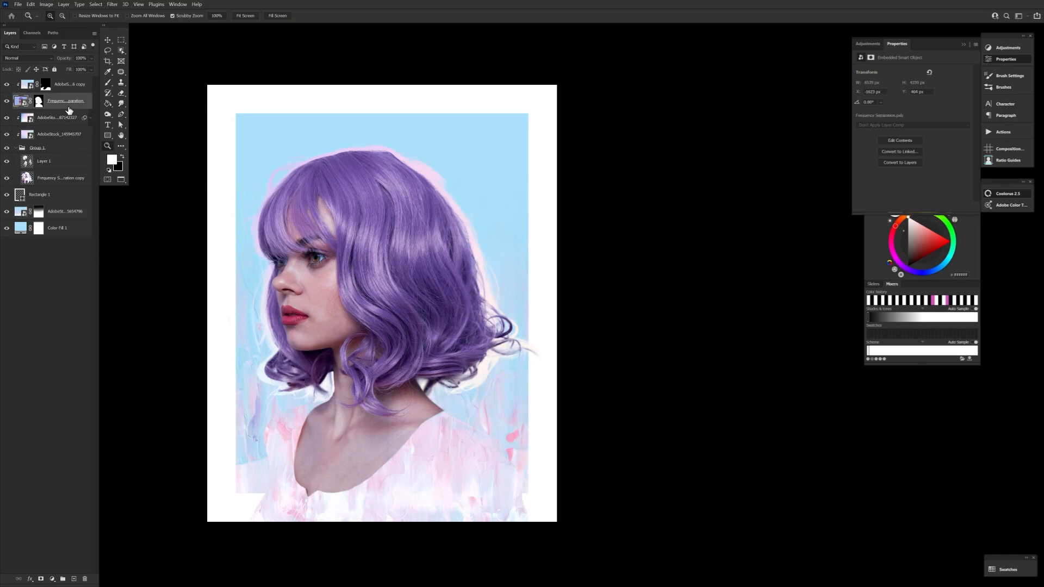
scroll(355, 266, up, 1)
alt+drag(74, 105, 76, 92)
key(e)
click(435, 239)
click(540, 241)
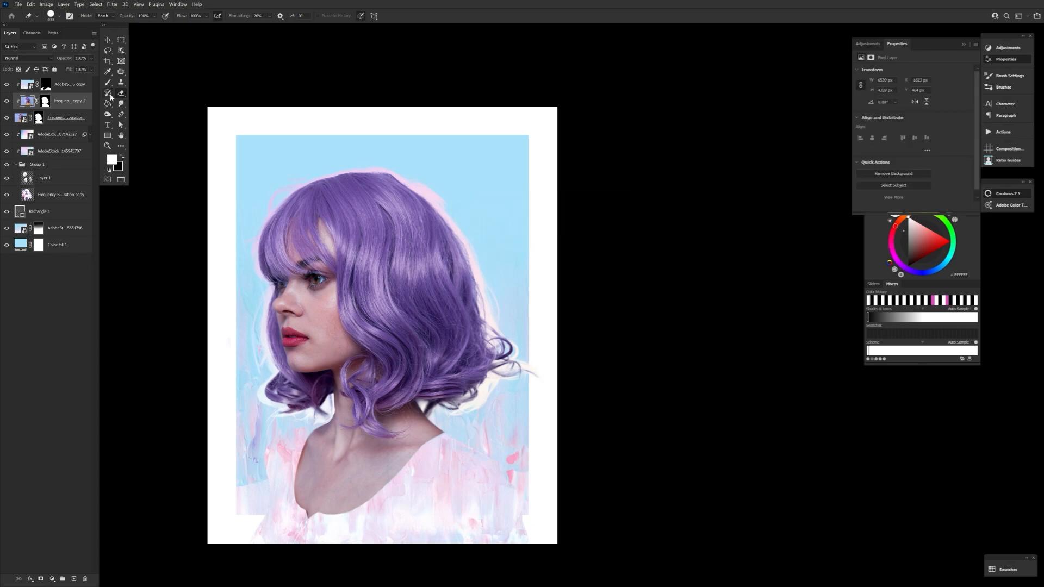
- Set the Mixer Brush flow to 5% and blend the hair on the rasterized copy with progressively smaller brushes
right_click(108, 82)
click(148, 106)
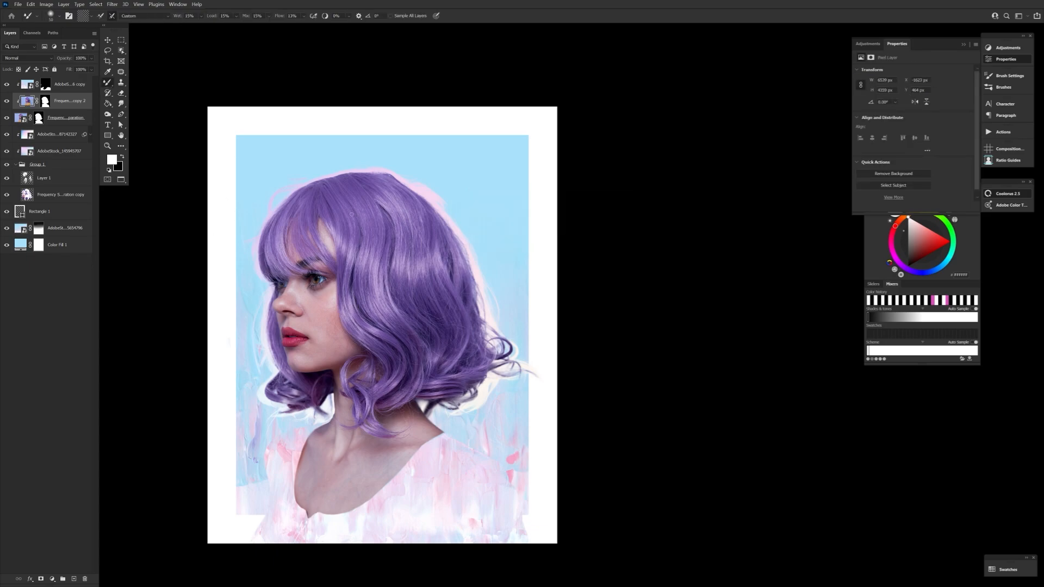
key(bracketleft)
drag(280, 17, 276, 17)
key(bracketleft)
key(bracketleft)
key(bracketleft)
key(bracketleft)
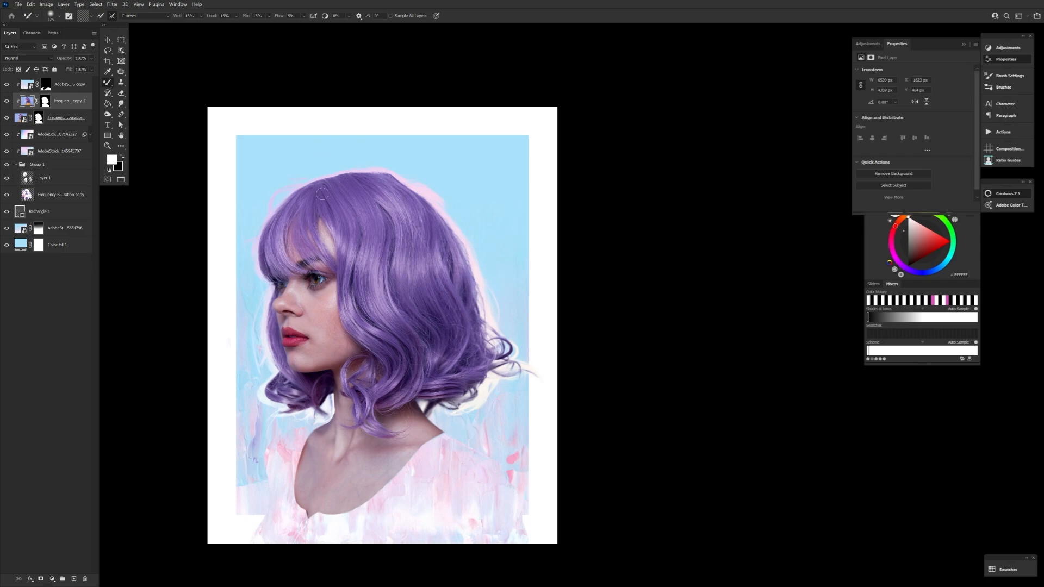
key(bracketleft)
key(bracketleft)
key(bracketleft)
key(bracketleft)
key(bracketleft)
- Blend the long hair strands along the back of the head and the outer curls with the Mixer Brush
key(r)
mouse_move(384, 163)
mouse_down()
mouse_move(321, 276)
mouse_move(457, 452)
mouse_up()
key(space)
drag(520, 380, 392, 437)
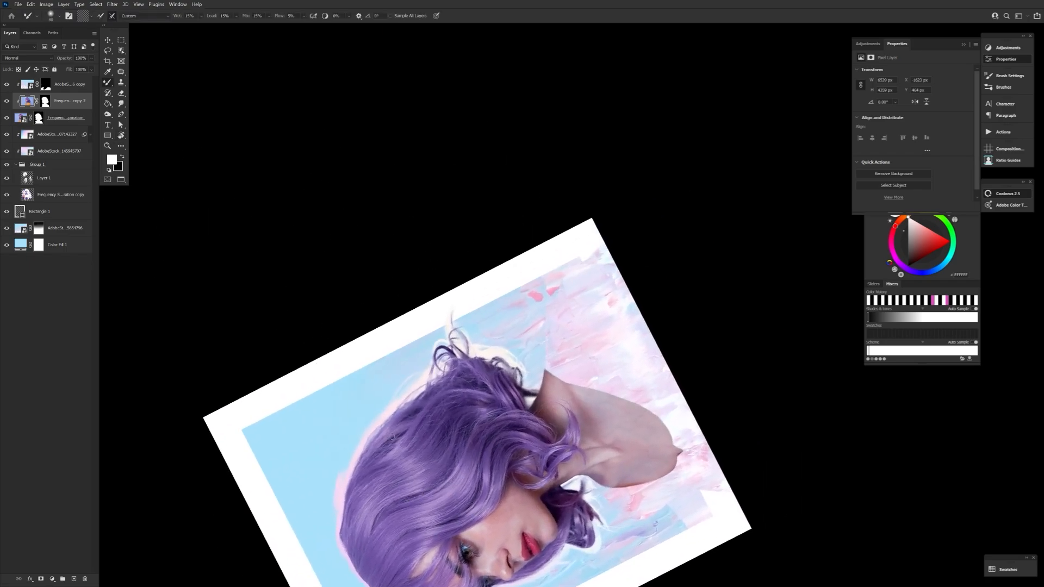
key(space)
drag(549, 468, 468, 486)
key(r)
mouse_move(506, 353)
mouse_down()
mouse_move(474, 308)
mouse_move(427, 354)
mouse_up()
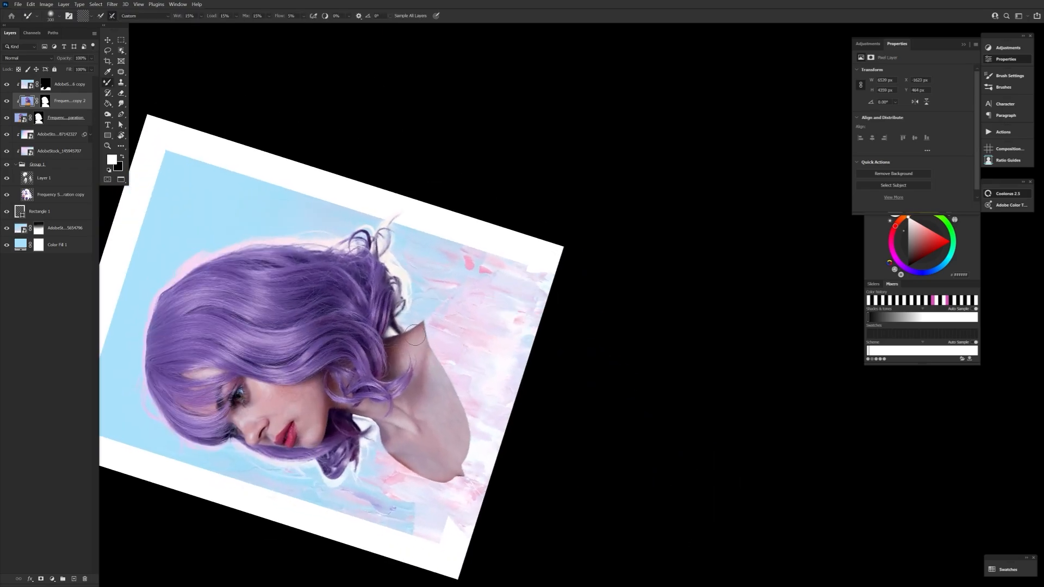
key(space)
drag(373, 312, 430, 385)
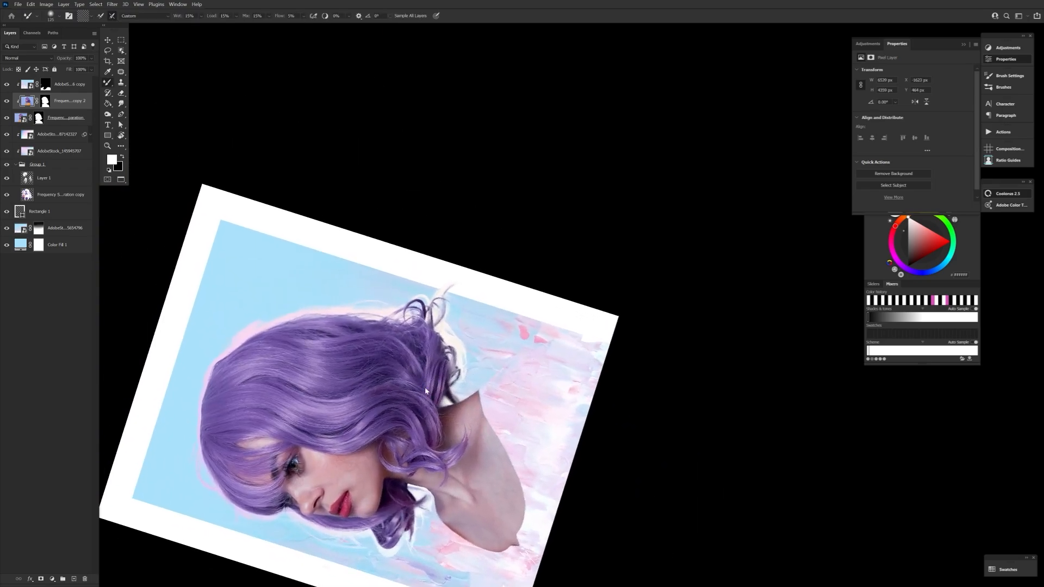
- Reduce the Mixer Brush size and keep smoothing the finer strands along the hair waves
key(r)
mouse_move(485, 322)
mouse_down()
mouse_move(476, 264)
mouse_move(441, 475)
mouse_up()
key(space)
key(bracketleft)
key(bracketleft)
key(bracketleft)
key(bracketleft)
key(bracketleft)
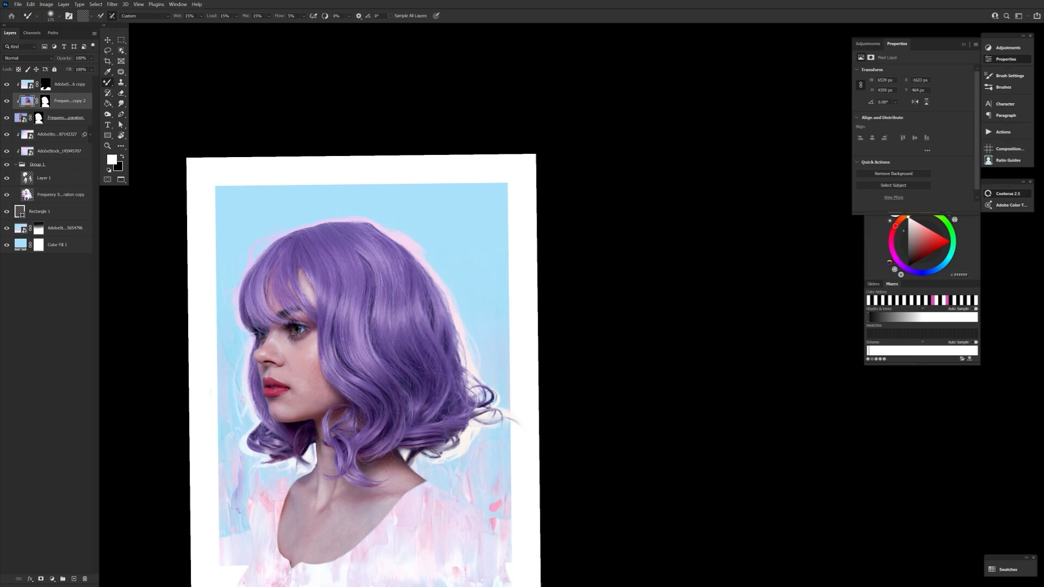
- Blend the broad and narrow hair sections with varied Mixer Brush sizes, and compare the result with the copy hidden
key(bracketright)
key(bracketright)
key(bracketright)
key(bracketright)
key(bracketright)
key(bracketright)
key(bracketleft)
key(bracketleft)
key(bracketleft)
key(bracketleft)
key(bracketleft)
key(bracketleft)
key(bracketleft)
key(bracketleft)
key(bracketleft)
click(8, 101)
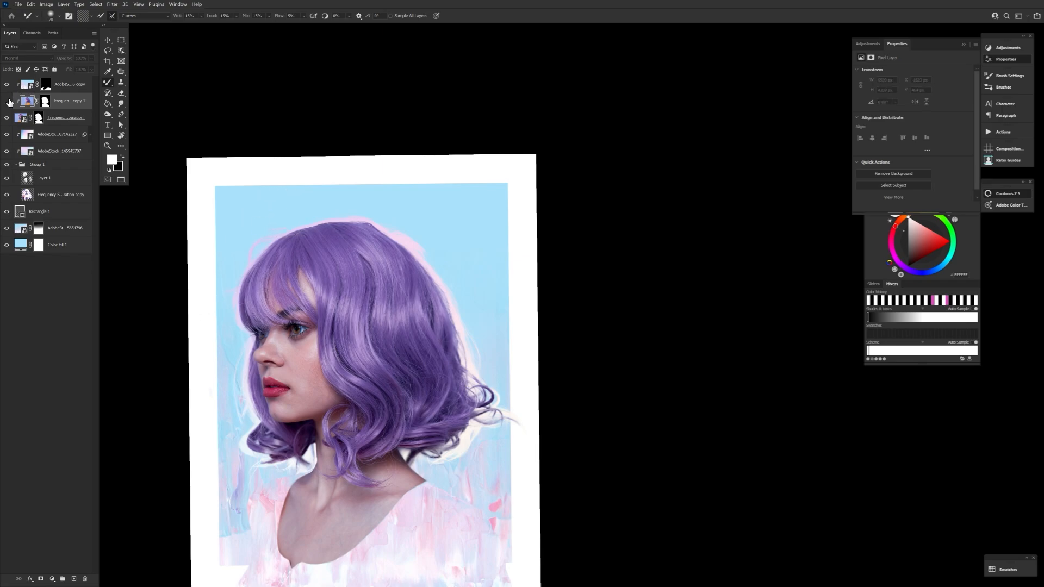
click(8, 101)
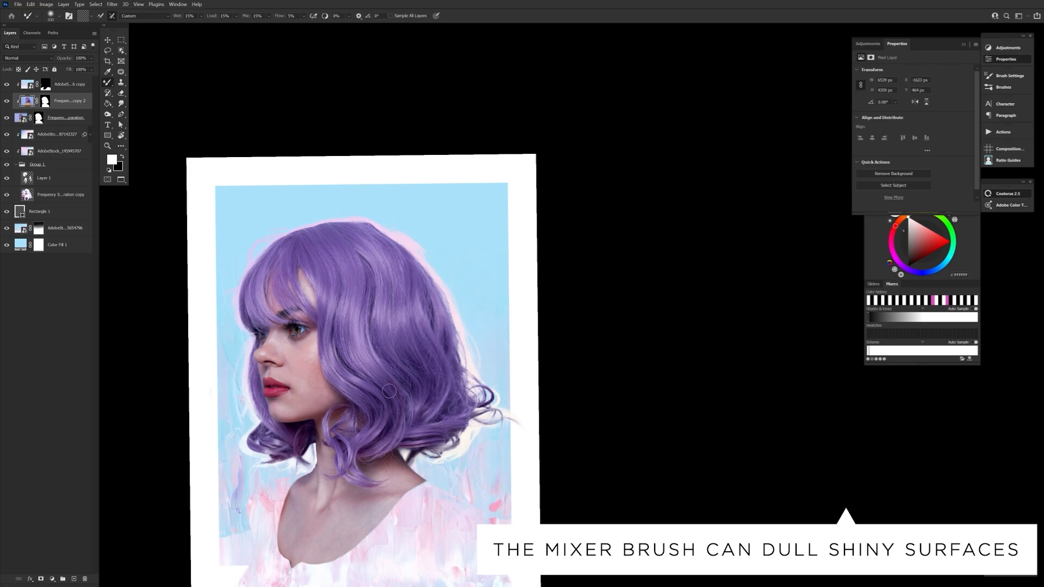
- Dull the shiny highlights in the lower hair waves with the Mixer Brush, adjusting its size for each area
key(bracketleft)
key(bracketleft)
key(bracketright)
key(bracketright)
key(bracketright)
key(bracketright)
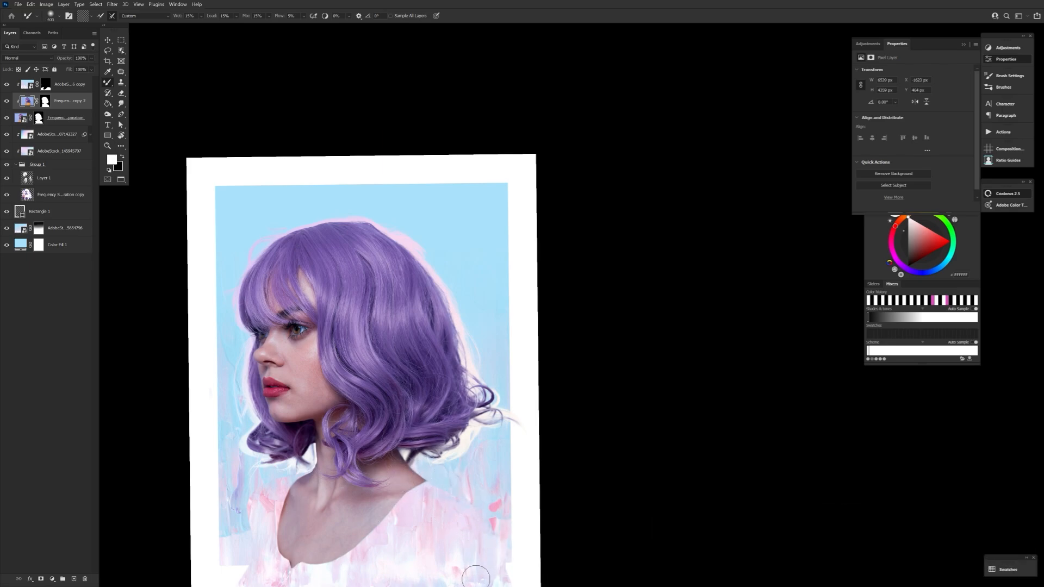
key(bracketleft)
key(bracketleft)
key(bracketleft)
key(bracketleft)
- Compare the hair with and without the blended copy by repeatedly hiding and showing that layer
click(7, 101)
click(8, 101)
click(7, 101)
click(7, 101)
click(8, 103)
click(7, 102)
click(121, 94)
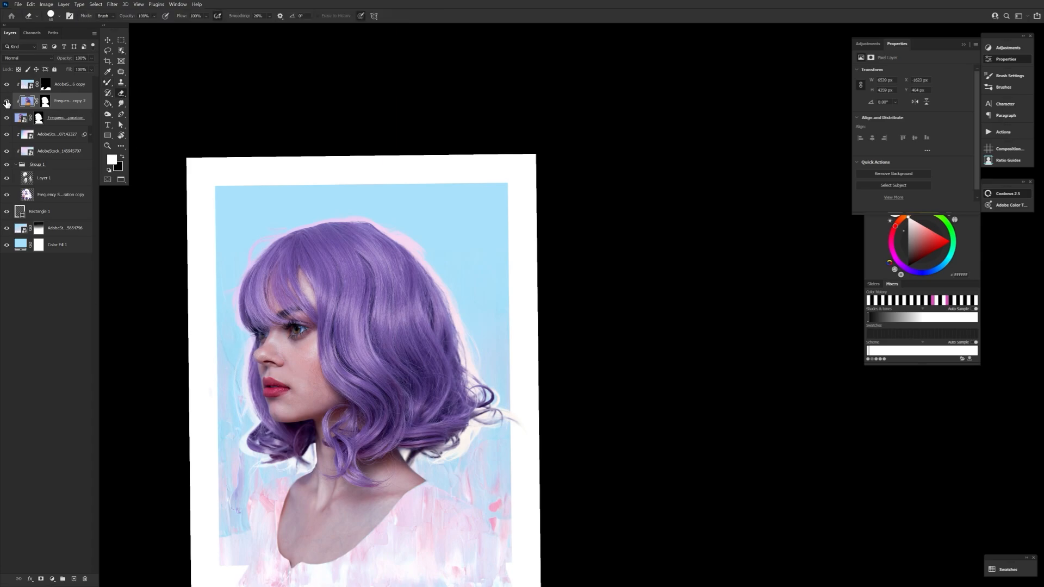
click(7, 103)
click(7, 103)
click(7, 103)
click(7, 103)
click(7, 103)
click(7, 103)
drag(400, 429, 416, 386)
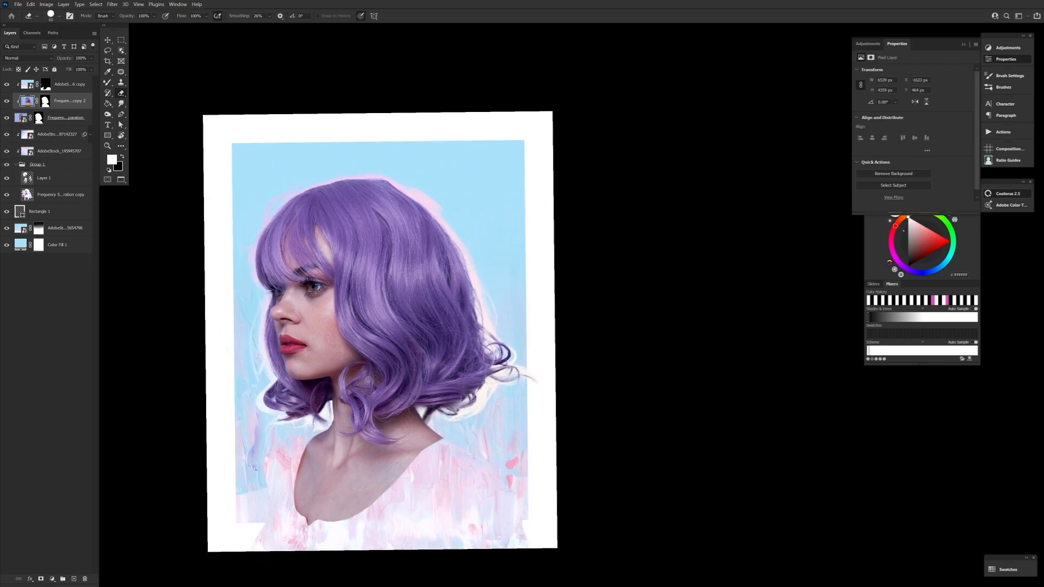
scroll(284, 565, up, 1)
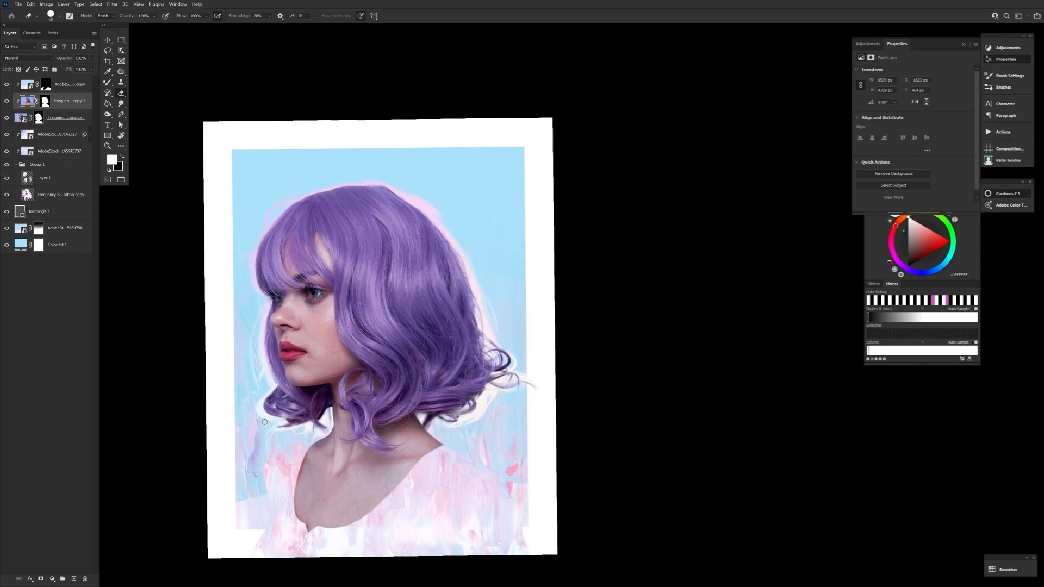
- Add a Color Lookup adjustment above all layers using 3Strip.look and lower its opacity to 30%
click(67, 86)
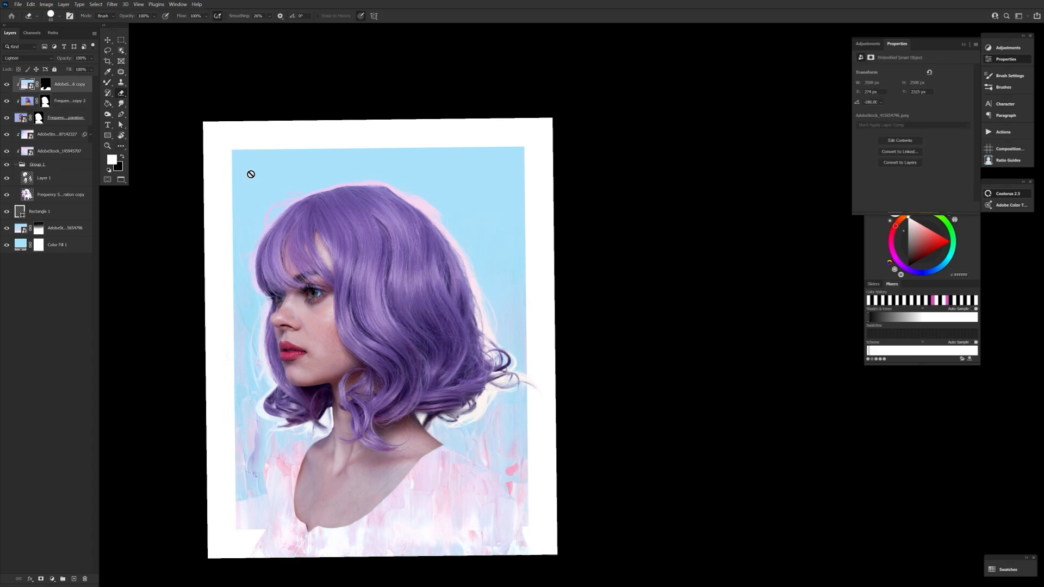
click(997, 49)
click(922, 77)
click(929, 71)
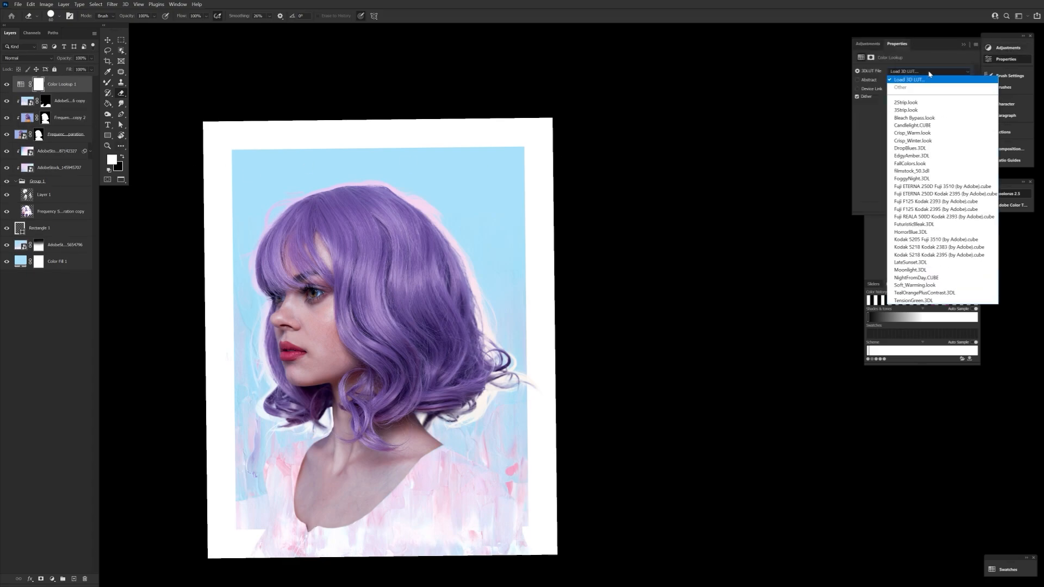
click(935, 102)
key(Down)
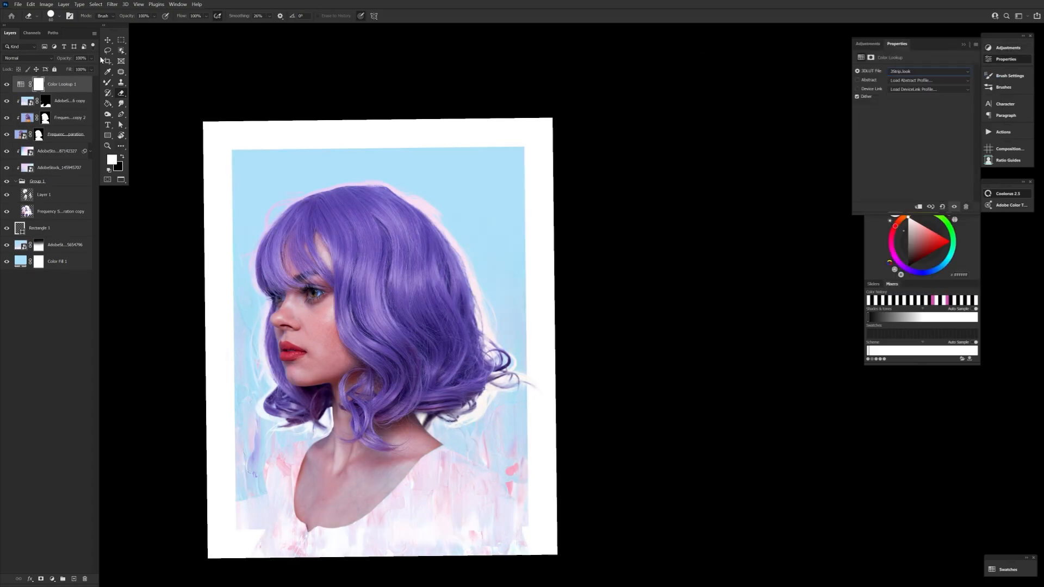
drag(68, 58, 12, 59)
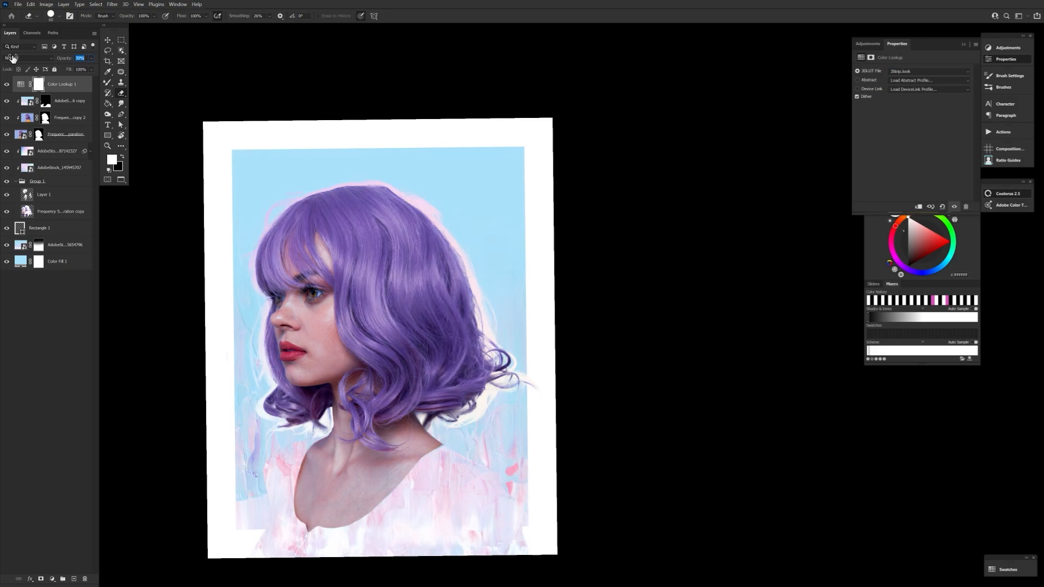
- Open the embedded contents of the clipped paint texture copy and add a Color Lookup adjustment using 3Strip.look
click(6, 86)
click(6, 86)
click(73, 108)
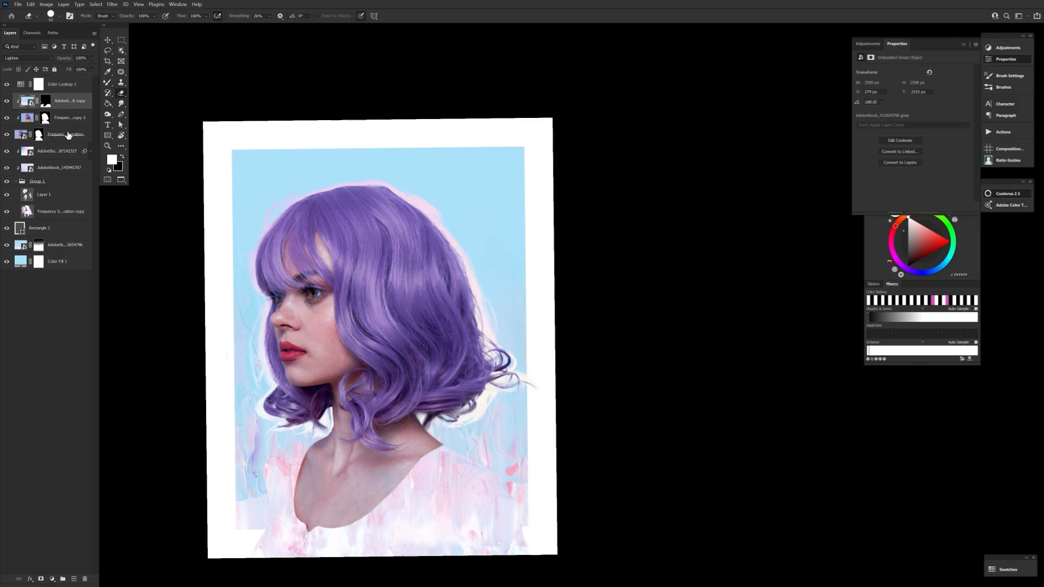
double_click(25, 99)
click(995, 48)
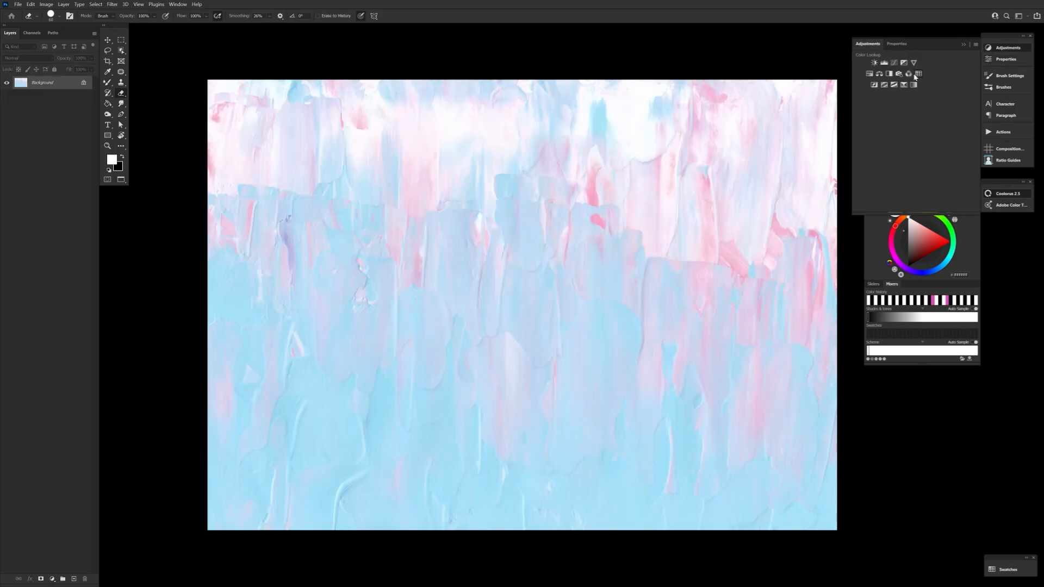
click(918, 78)
click(927, 71)
click(928, 110)
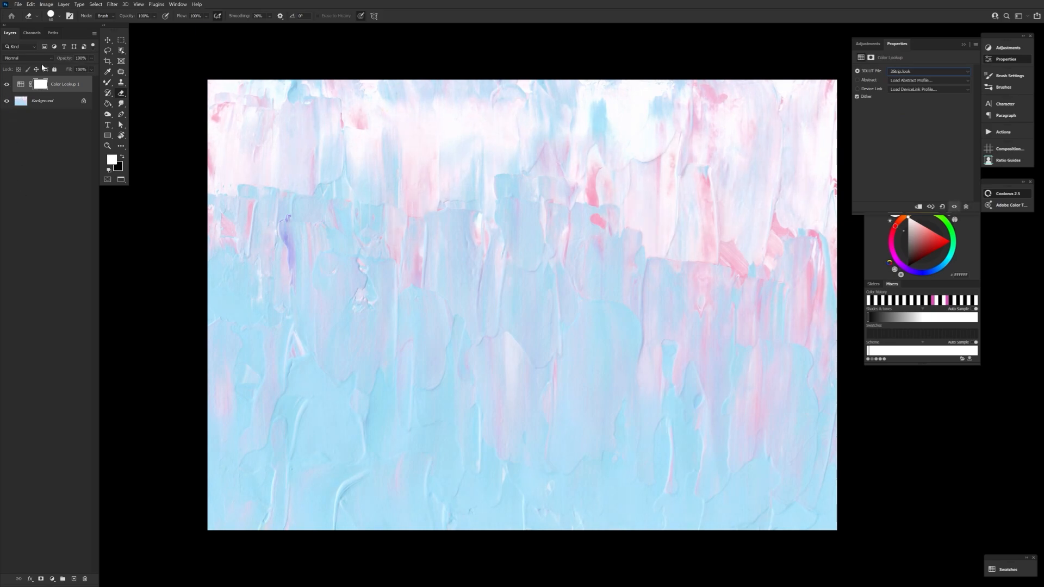
- Try to save the embedded paint texture with its Color Lookup layer, and cancel the save
click(19, 8)
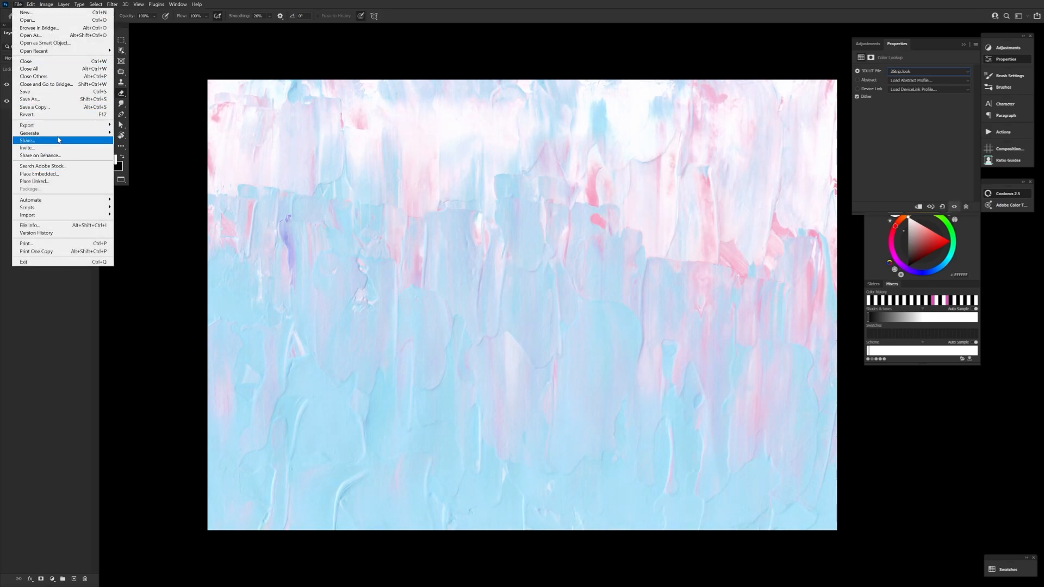
mouse_move(58, 136)
click(55, 91)
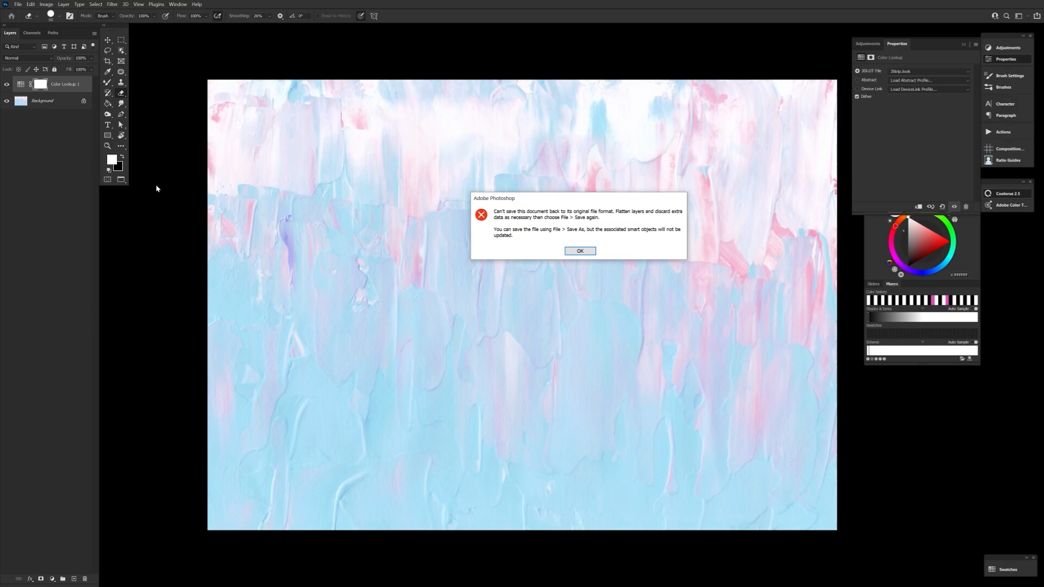
click(580, 251)
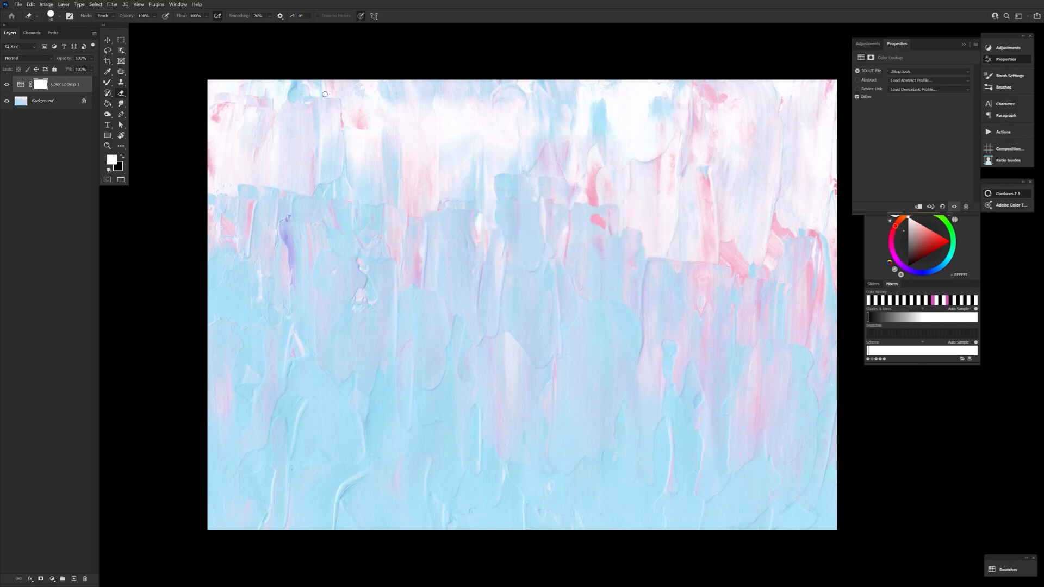
key(f)
key(f)
click(582, 46)
click(510, 233)
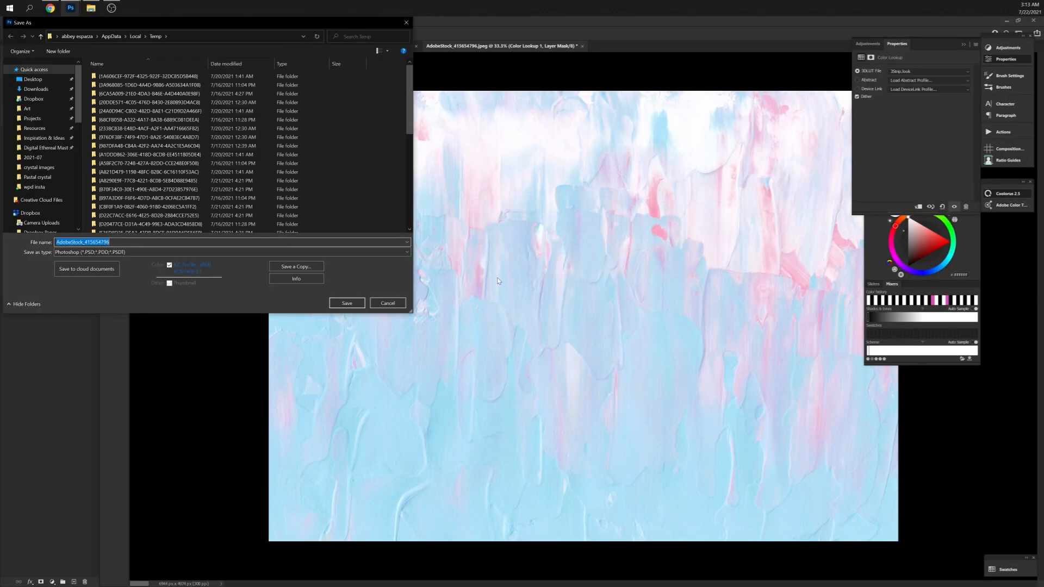
click(388, 303)
- Check the portrait composite, and close the embedded texture document without saving its changes
click(376, 47)
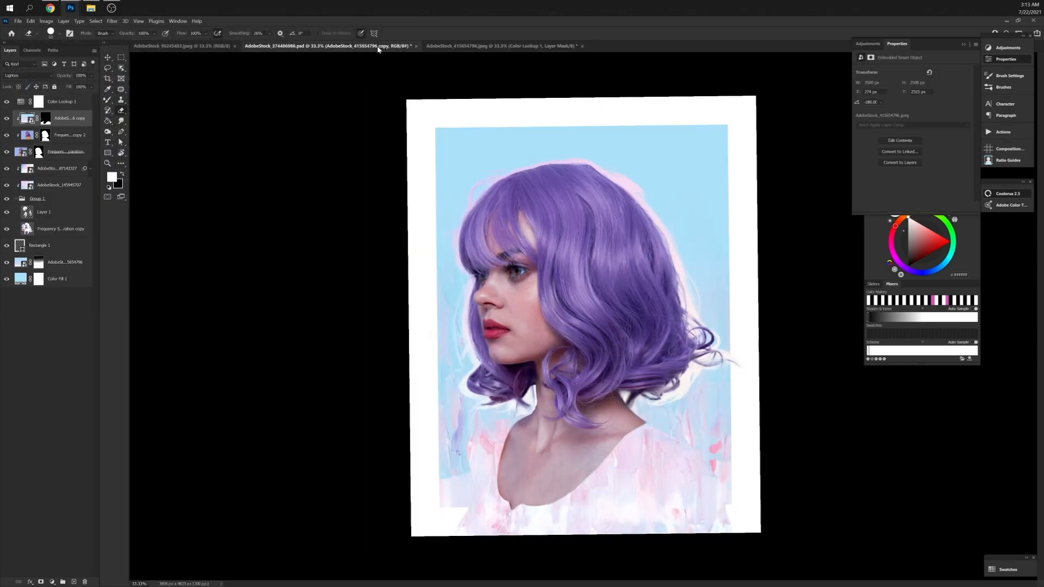
click(469, 46)
click(582, 46)
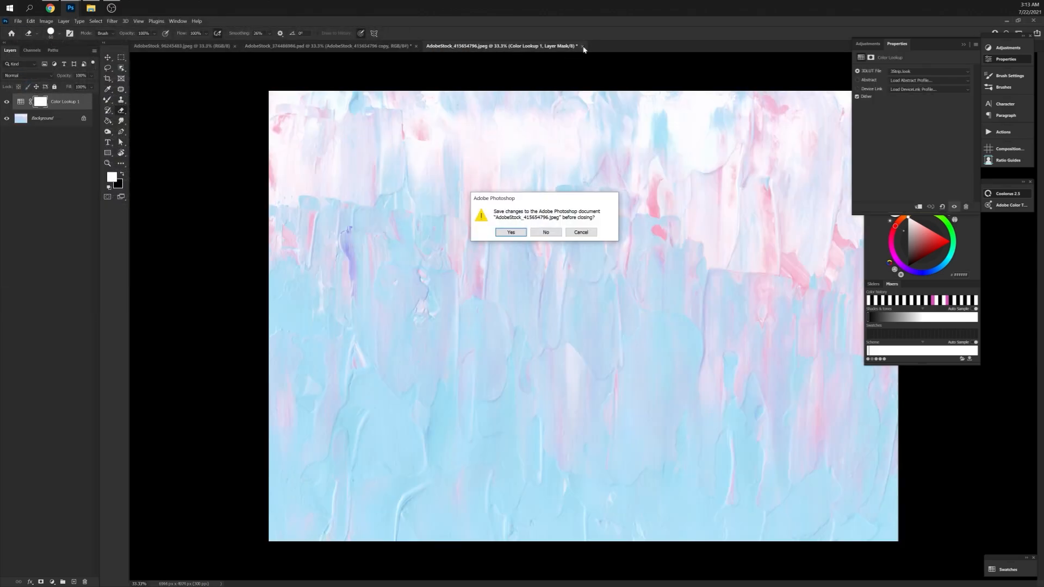
click(546, 232)
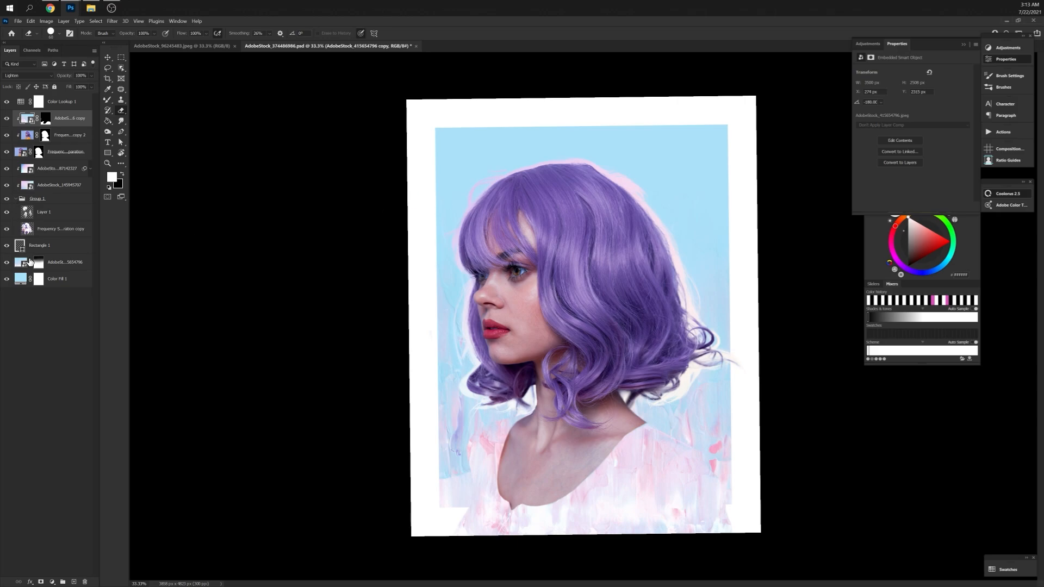
- Reopen the clipped paint texture copy's embedded contents and reapply a 3Strip.look Color Lookup adjustment
click(20, 168)
double_click(26, 117)
click(995, 51)
click(917, 75)
click(928, 71)
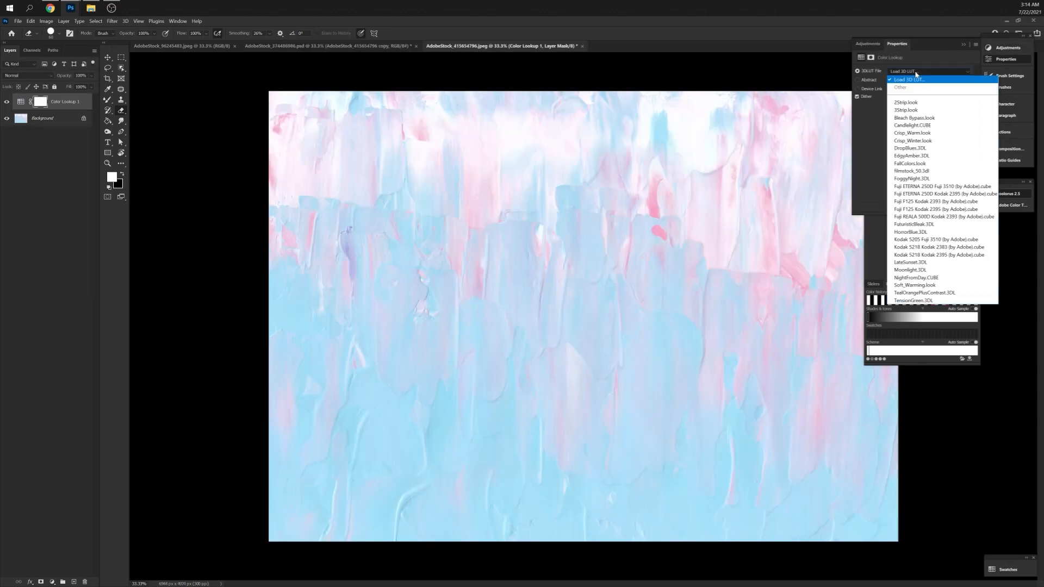
click(912, 113)
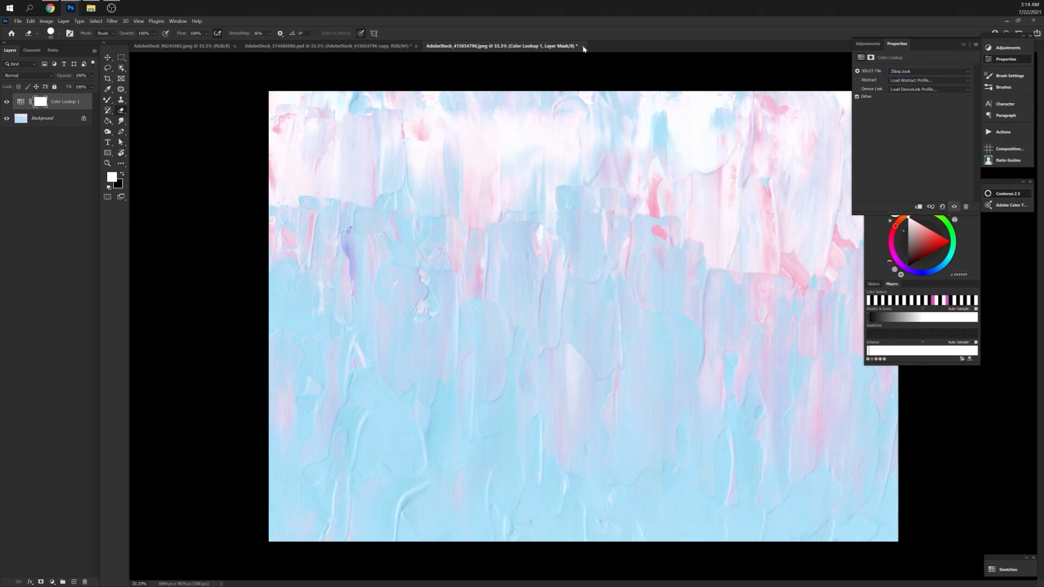
- Cancel saving the regraded texture and close its document to return to the portrait composite
key(ctrl+s)
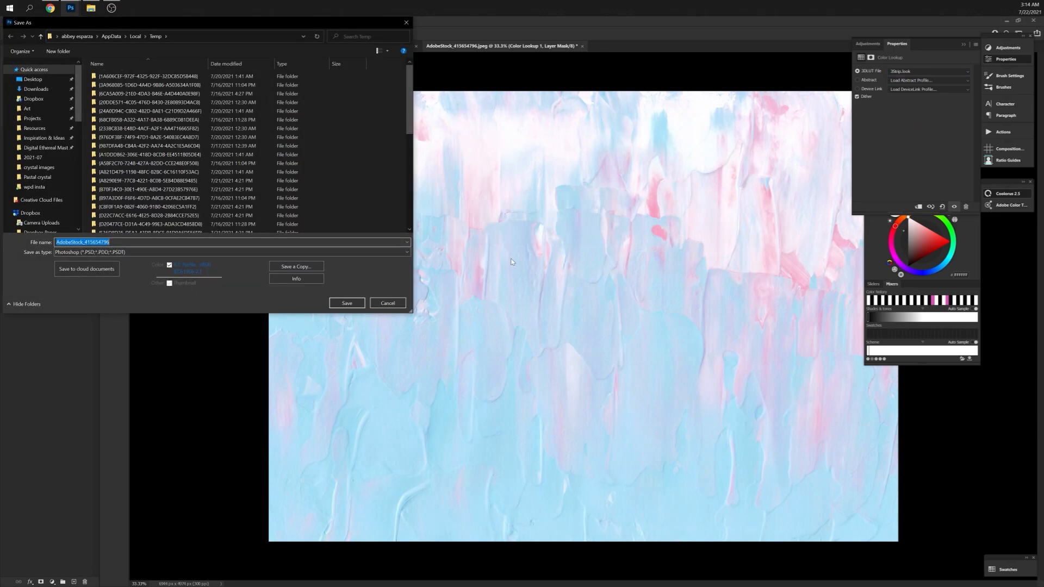
click(388, 302)
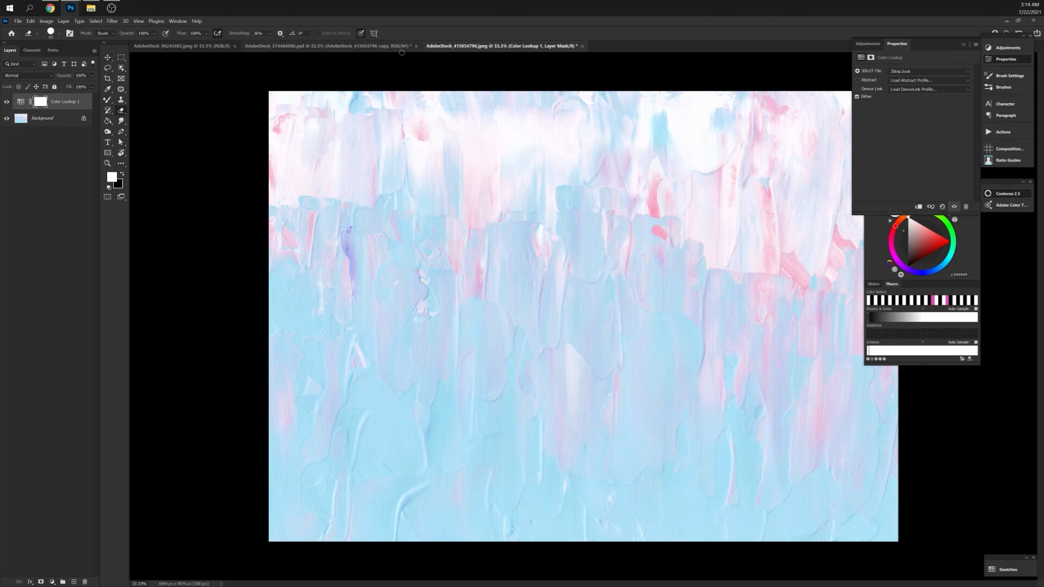
click(582, 46)
click(507, 231)
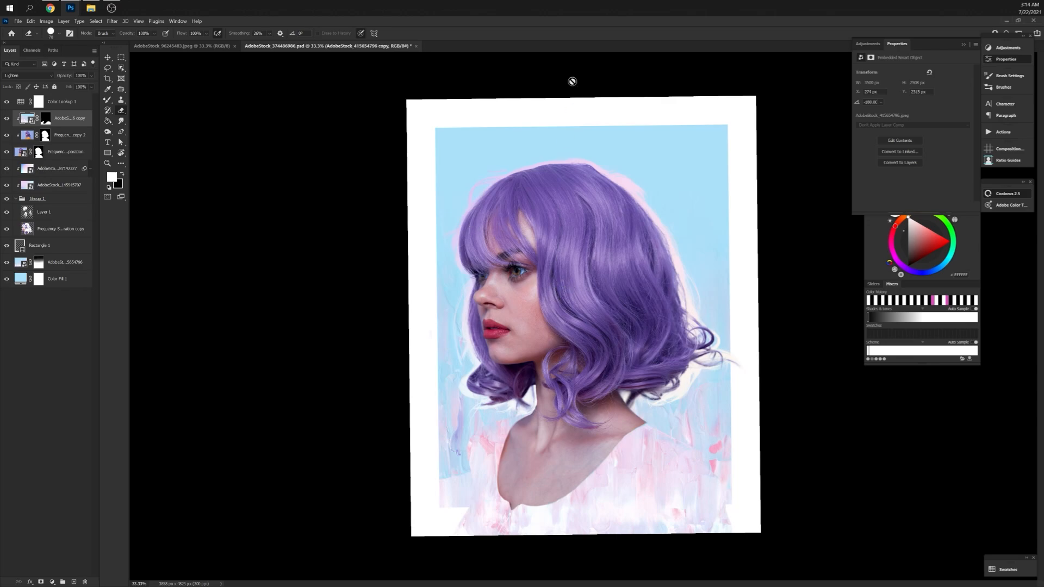
- Add a second Color Lookup adjustment above the first in the portrait composite, using Bleach Bypass.look
key(f)
click(120, 135)
drag(695, 278, 585, 298)
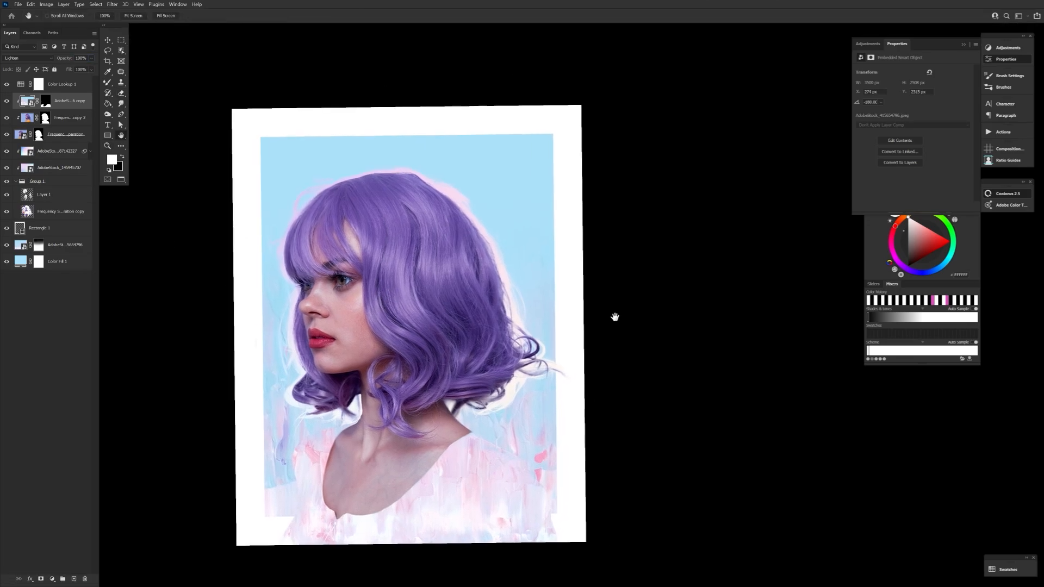
click(57, 91)
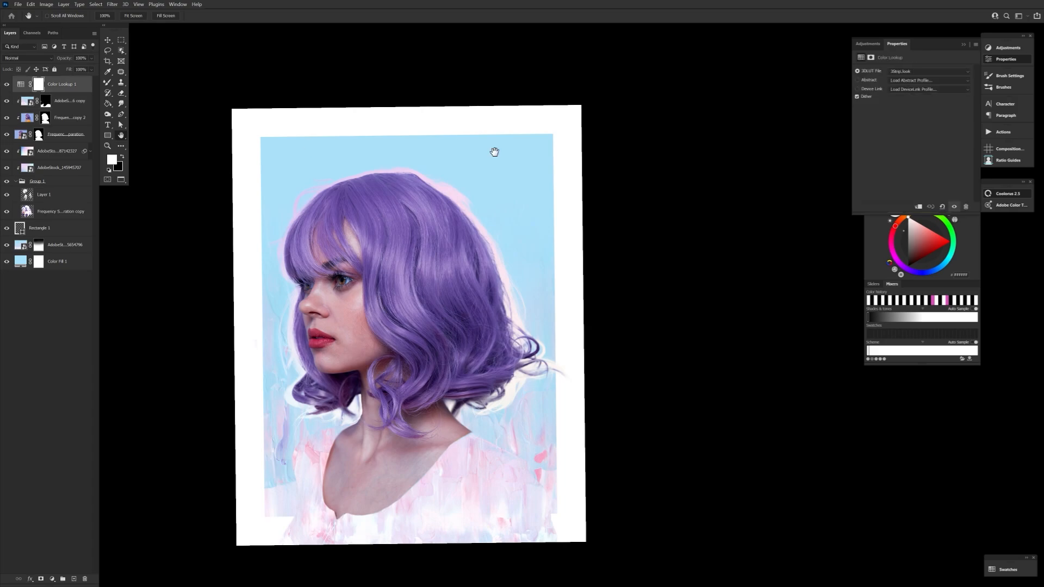
click(1002, 49)
click(917, 72)
click(926, 72)
click(927, 99)
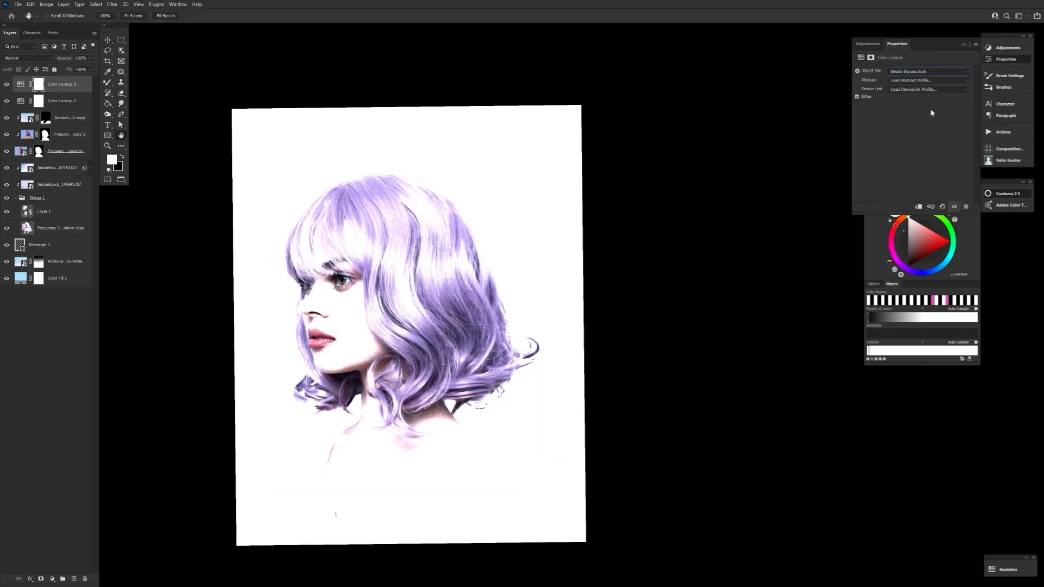
- Try the Bleach Bypass grade at reduced opacity in Color blend mode, and restore it to Normal at 100% opacity
drag(66, 59, 16, 59)
click(27, 58)
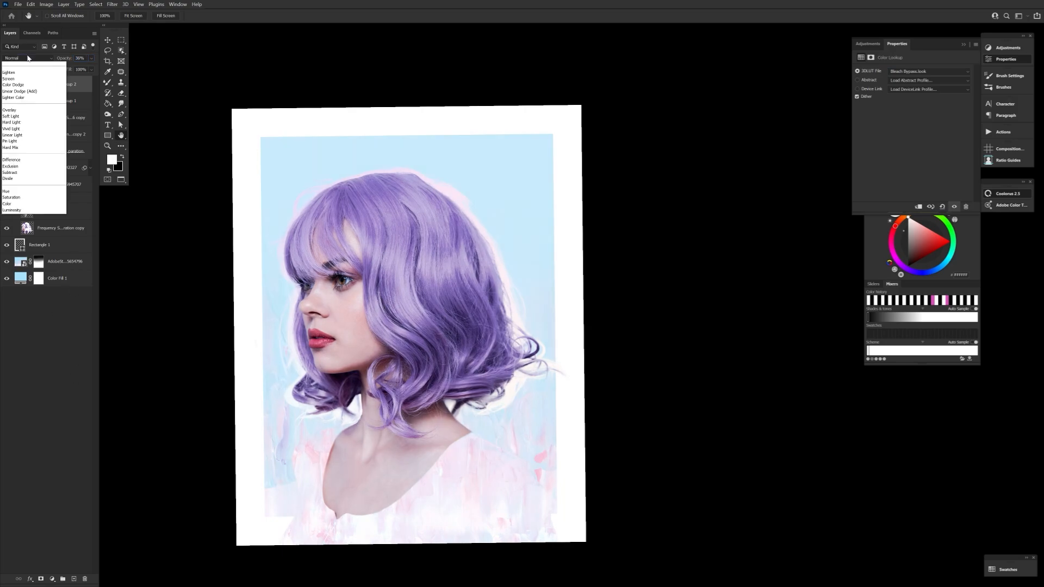
click(24, 251)
click(34, 59)
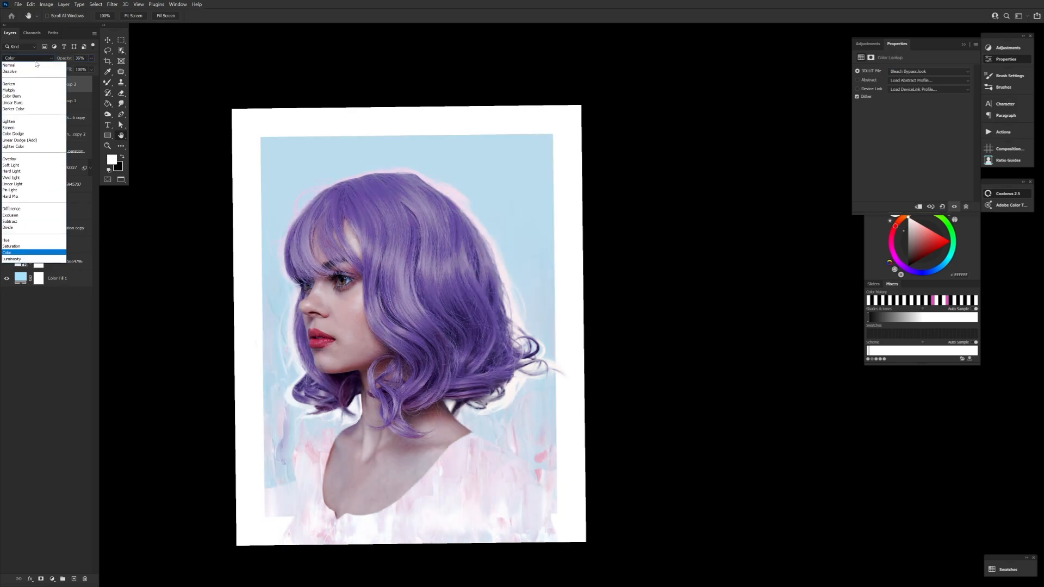
click(33, 57)
click(33, 56)
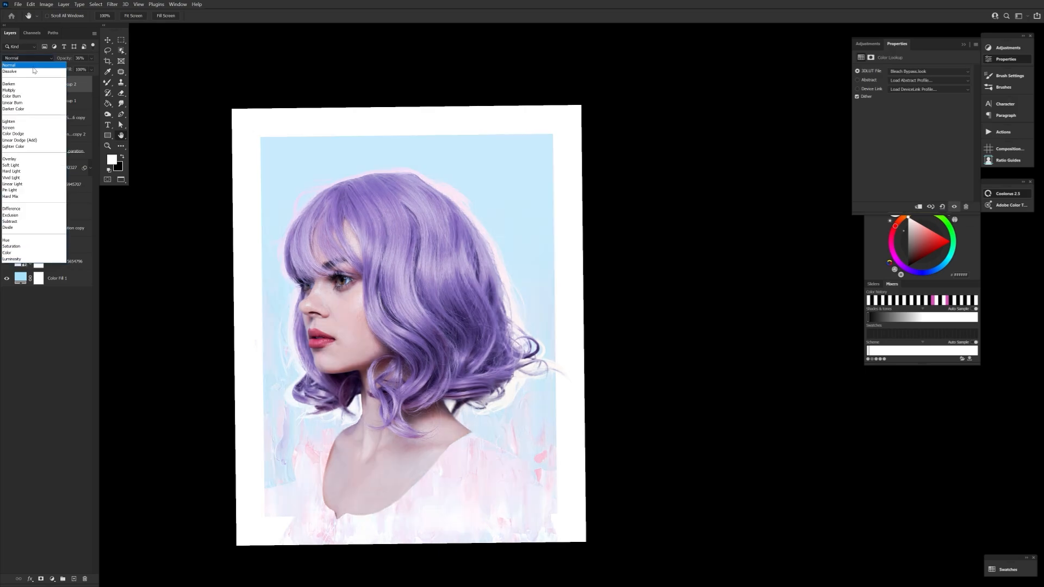
click(16, 66)
drag(65, 58, 28, 58)
text(100)
key(Return)
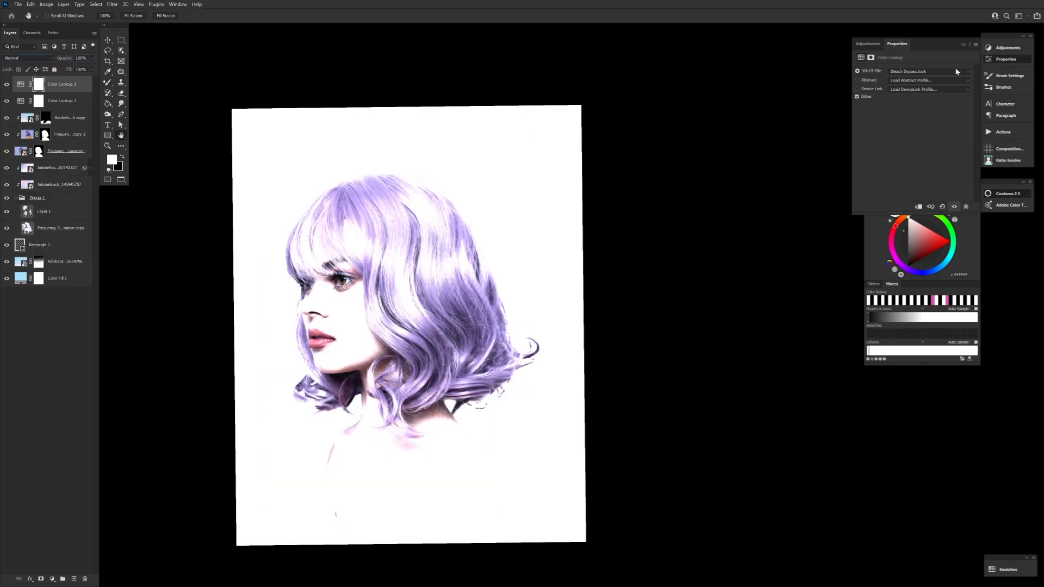
- Switch the second Color Lookup to filmstock_50.3dl and set its opacity to 17%, checking the image with the layer hidden
click(958, 71)
click(941, 75)
key(Down)
key(Down)
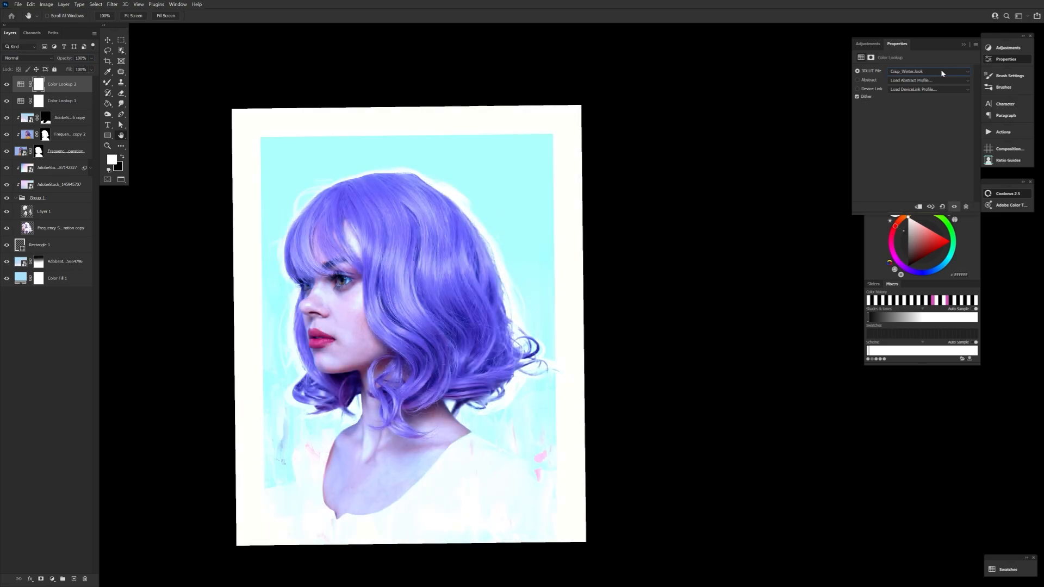
key(Down)
key(Down)
key(Down)
key(Down)
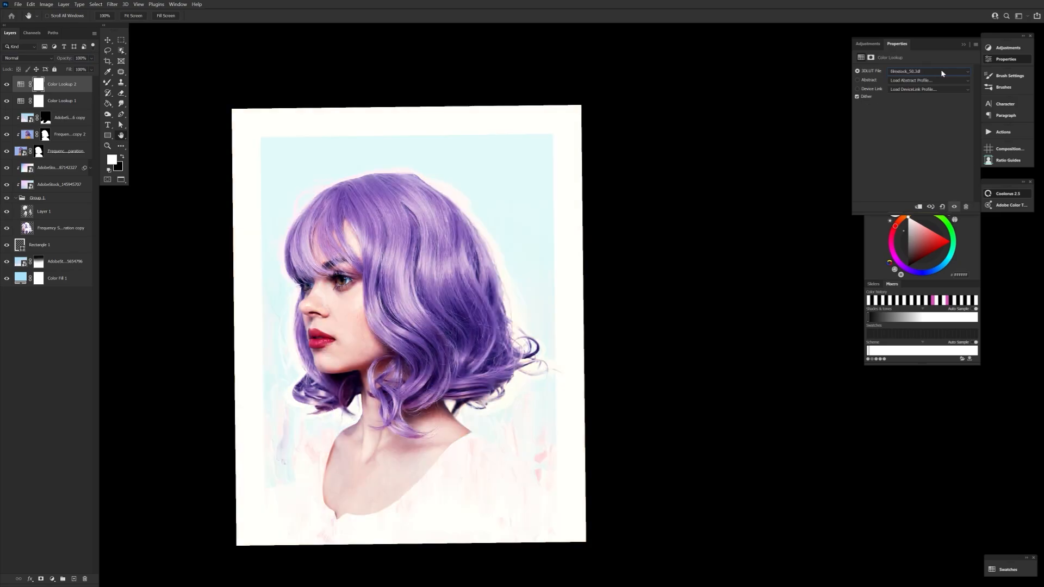
drag(65, 58, 9, 64)
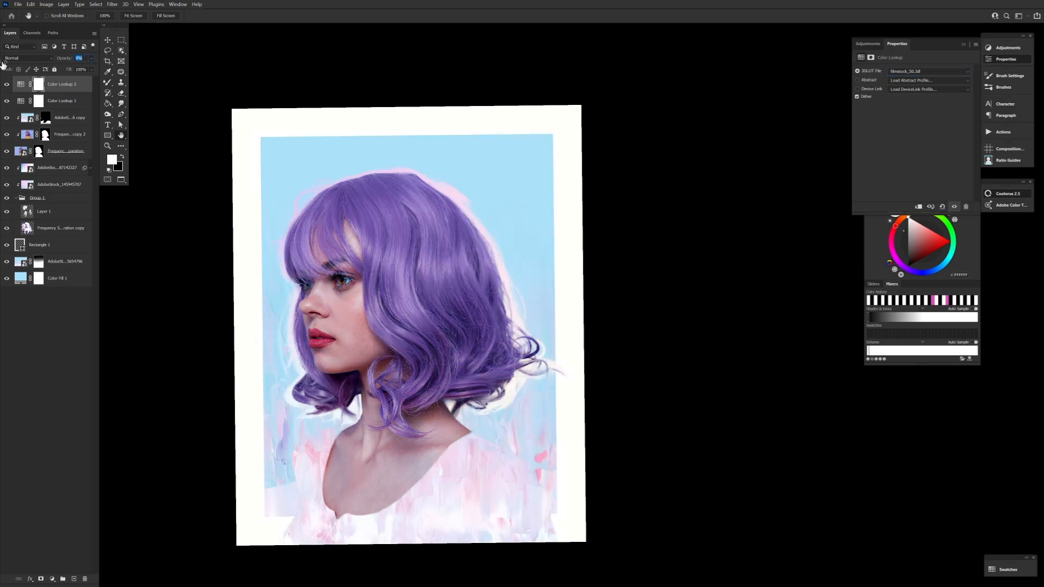
click(6, 85)
click(6, 85)
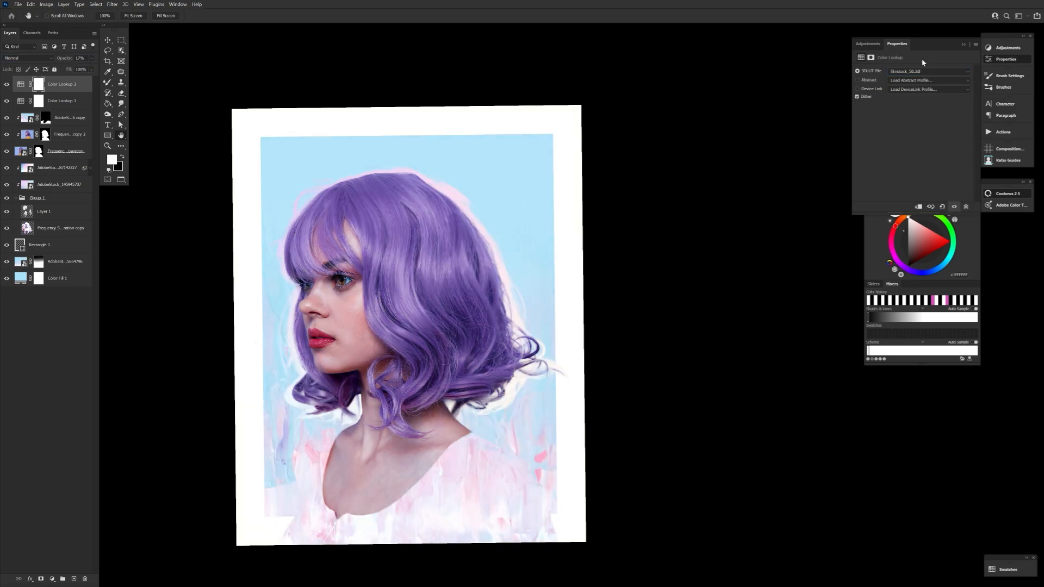
- Add a third Color Lookup adjustment on top and try FoggyNight.3DL at a lower opacity
click(1017, 48)
click(917, 73)
click(917, 72)
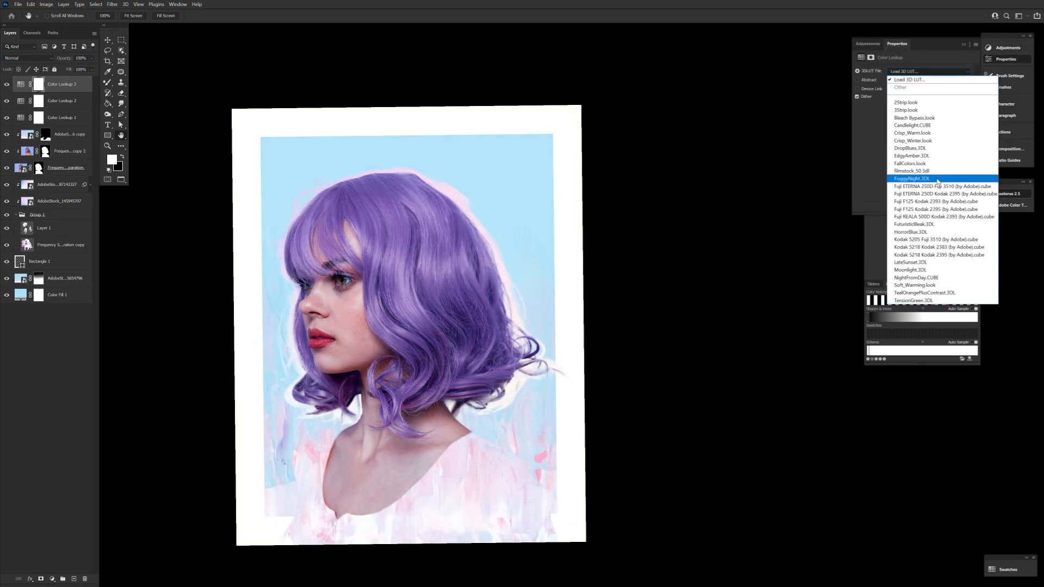
click(911, 179)
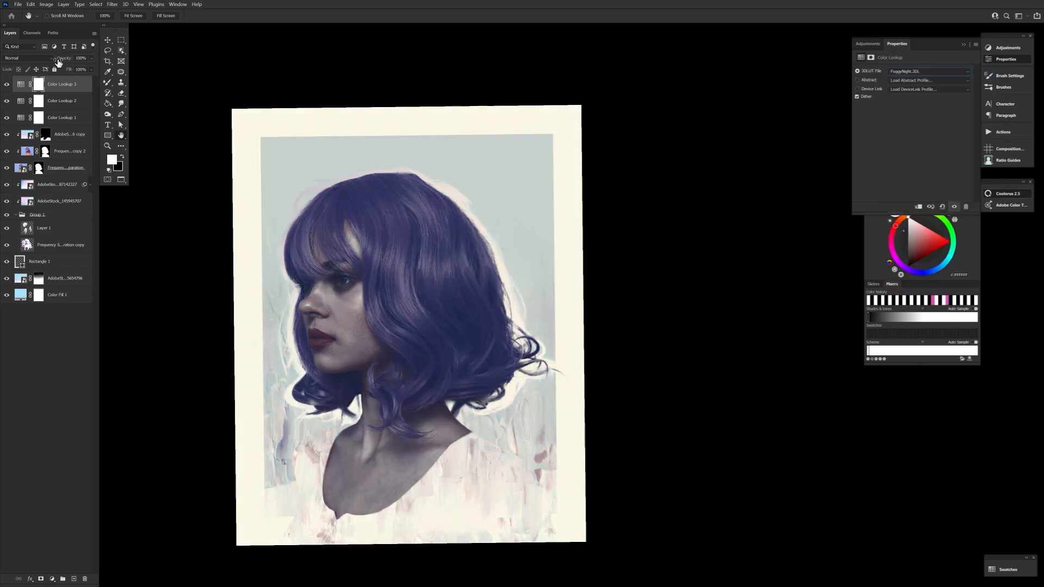
mouse_move(60, 58)
mouse_down()
mouse_move(36, 63)
mouse_move(53, 64)
mouse_up()
- Switch the third Color Lookup to Fuji ETERNA 250D Kodak 2395 and compare the image with the layer hidden
drag(690, 148, 691, 149)
scroll(926, 73, down, 2)
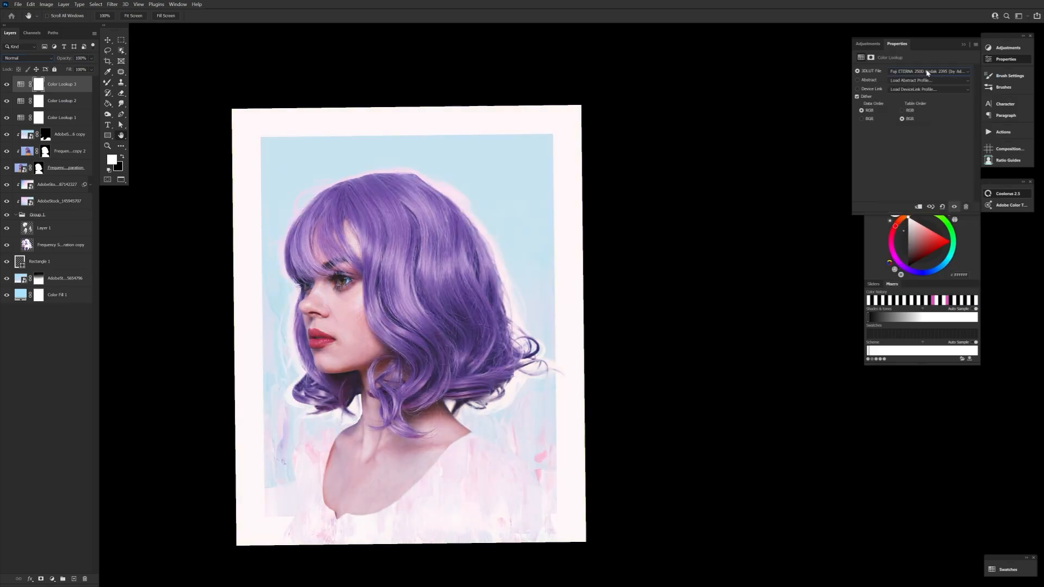
click(6, 84)
click(6, 85)
- Try the Color blend mode on the Fuji ETERNA grade, return it to Normal, and adjust its opacity
click(31, 58)
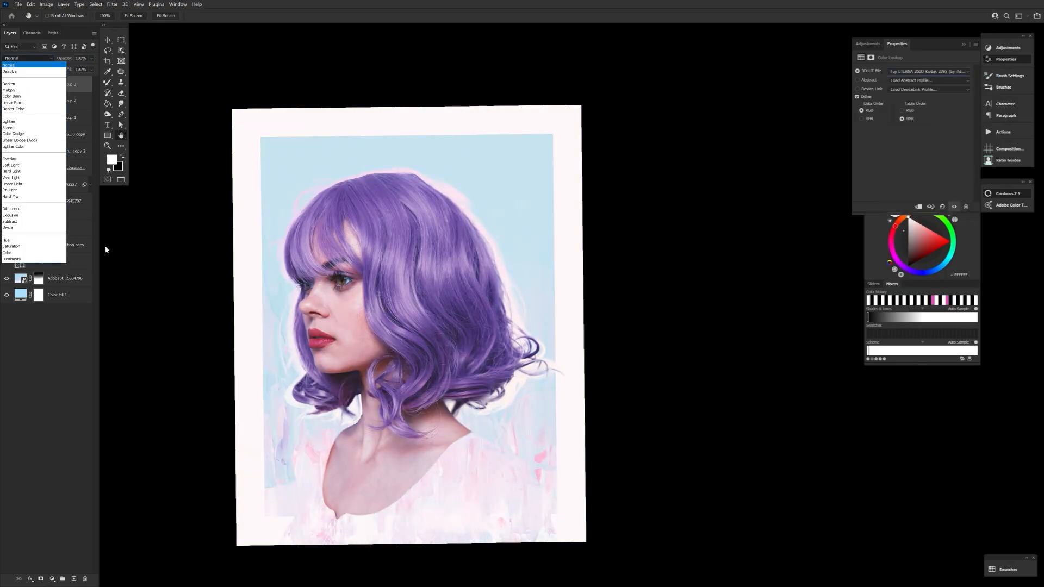
click(27, 254)
click(7, 86)
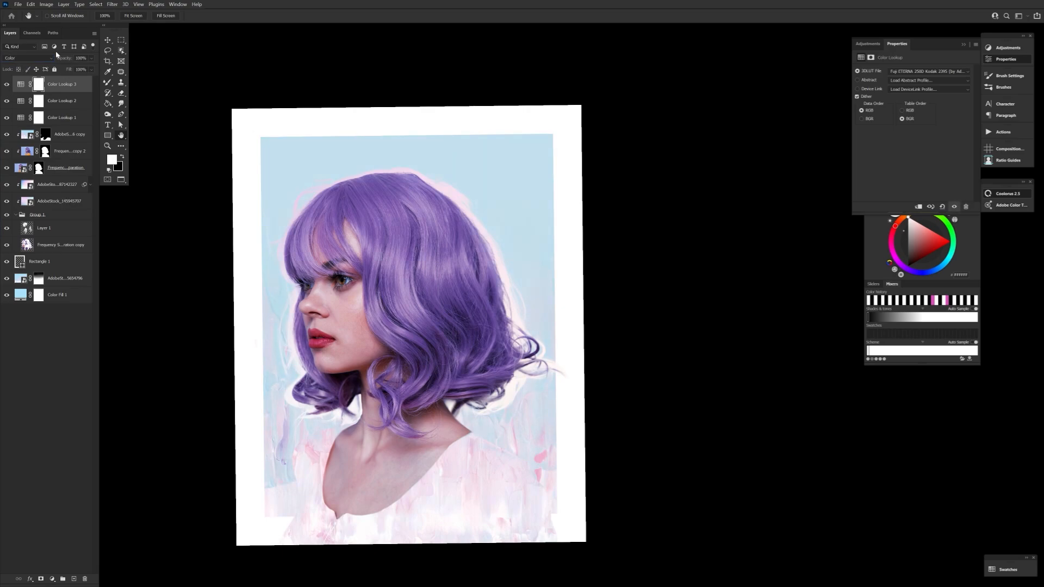
click(37, 58)
click(30, 64)
drag(61, 58, 258, 88)
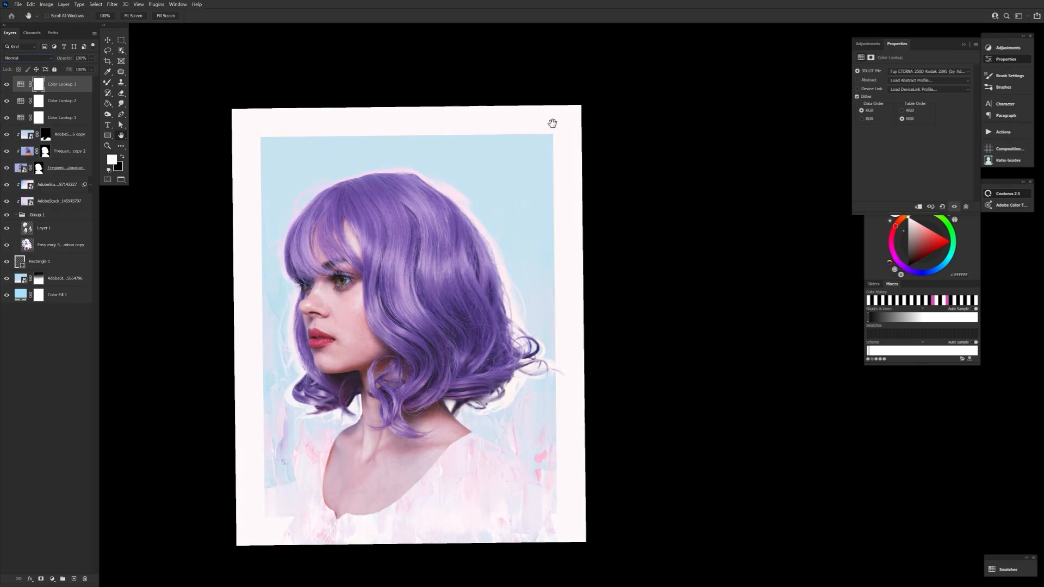
- Change the third Color Lookup to Kodak 5205 Fuji 3510 (by Adobe).cube and lower its opacity
click(924, 71)
click(924, 194)
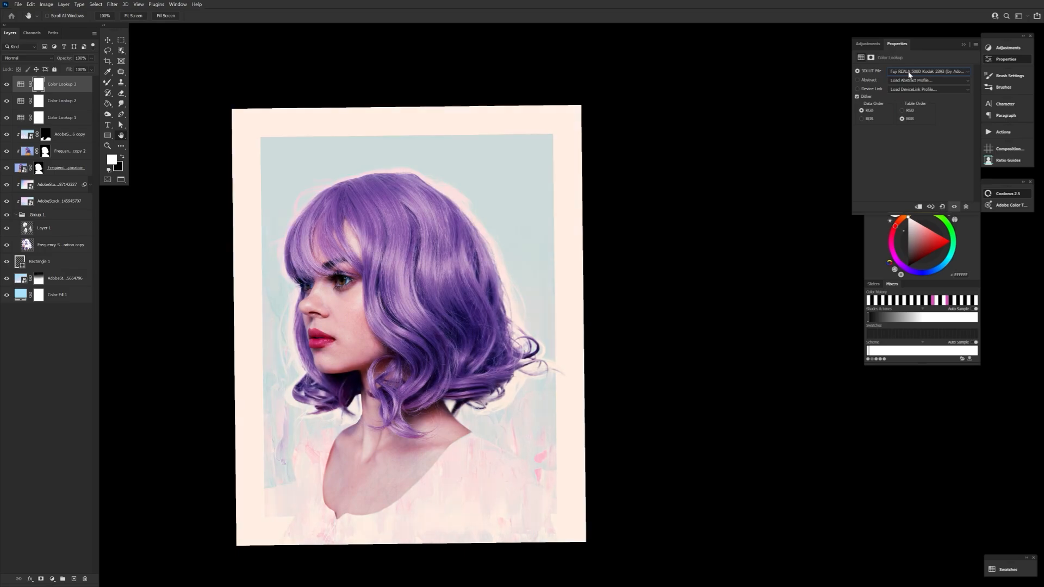
scroll(909, 75, down, 5)
scroll(909, 74, down, 1)
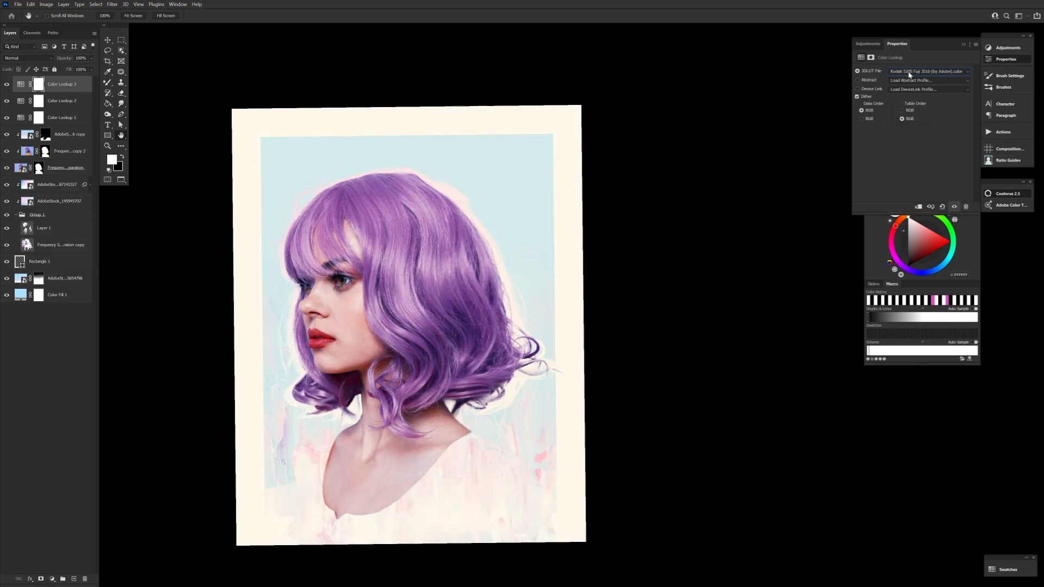
drag(63, 61, 18, 59)
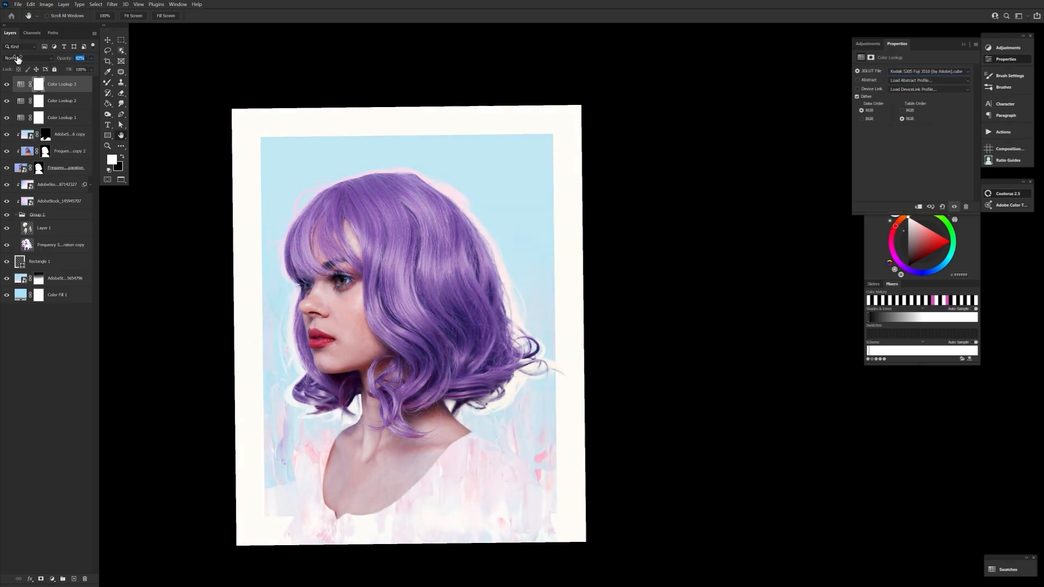
- Try the Color blend mode at full opacity on the third Color Lookup and return it to Normal
click(21, 58)
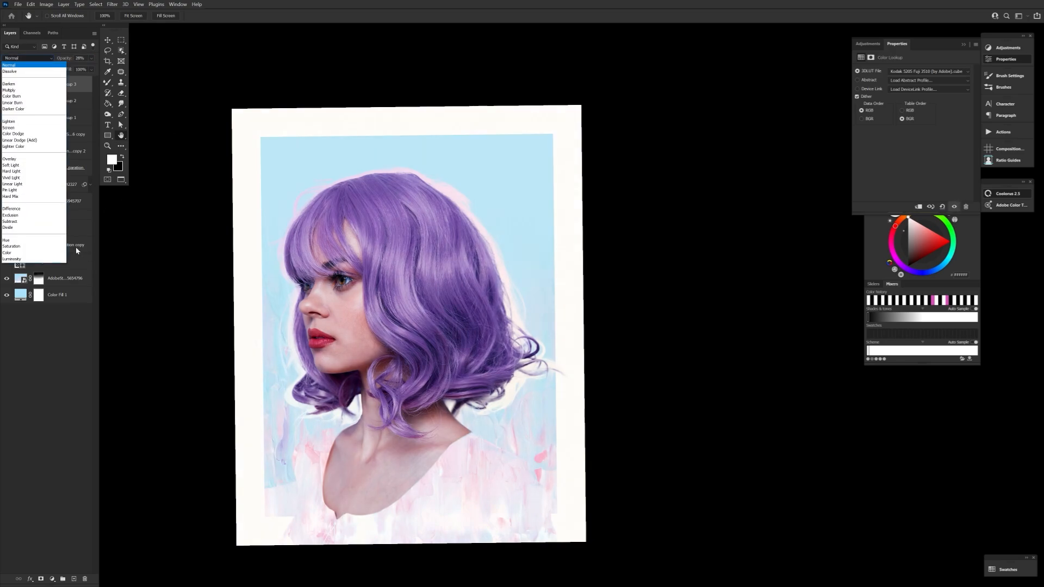
click(22, 253)
drag(67, 61, 70, 73)
click(48, 58)
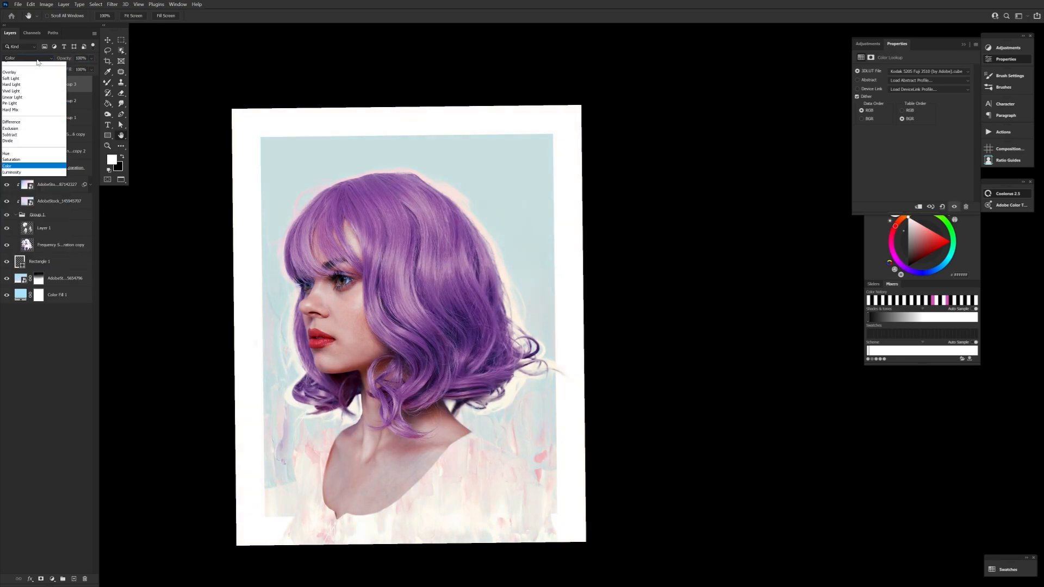
click(48, 65)
- Switch the third Color Lookup to HorrorBlue.3DL, set its blend mode to Color and lower its opacity
click(908, 73)
click(910, 72)
click(909, 73)
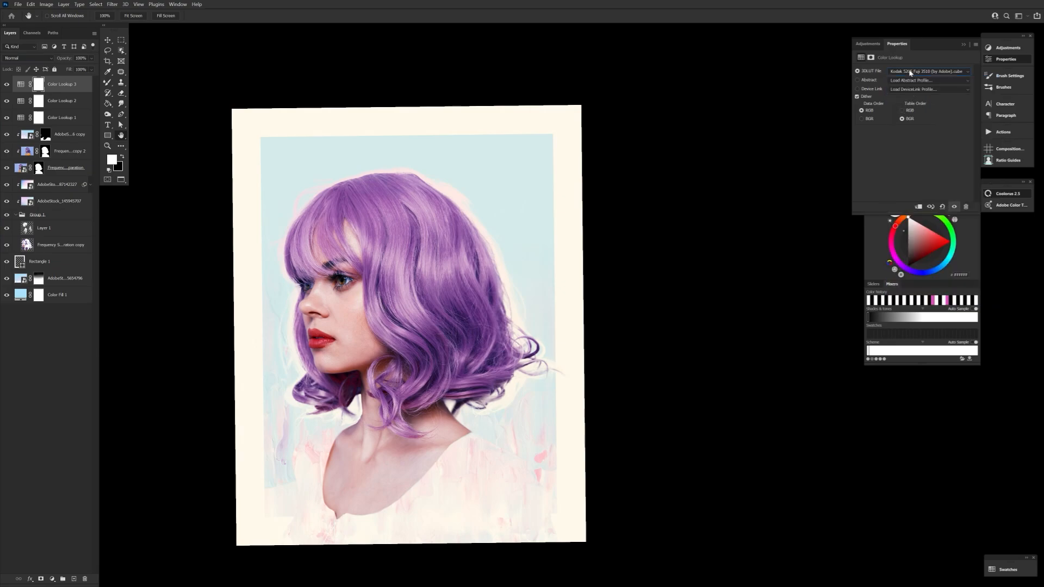
key(Up)
click(32, 58)
click(36, 256)
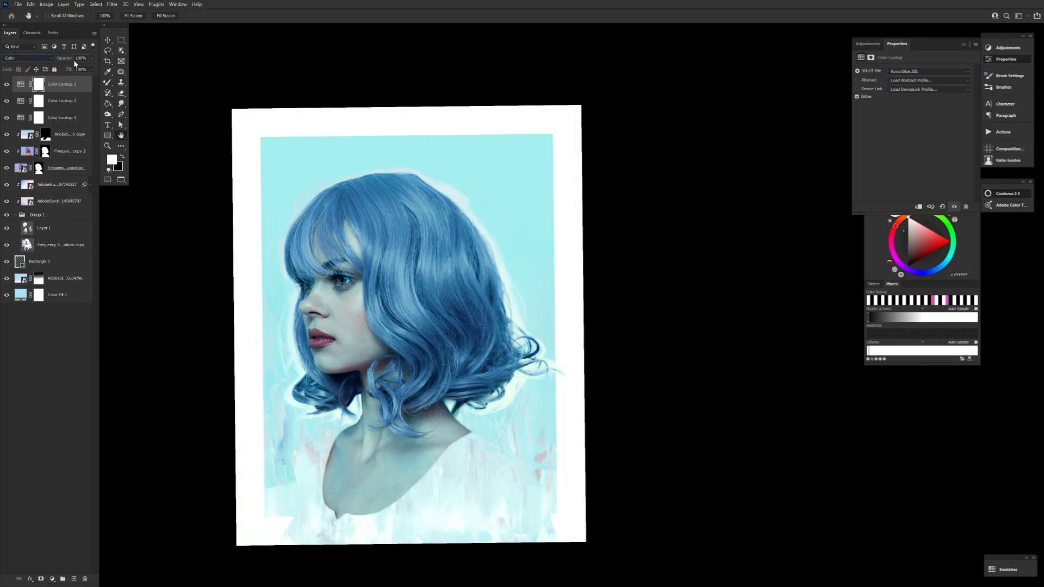
drag(64, 58, 3, 58)
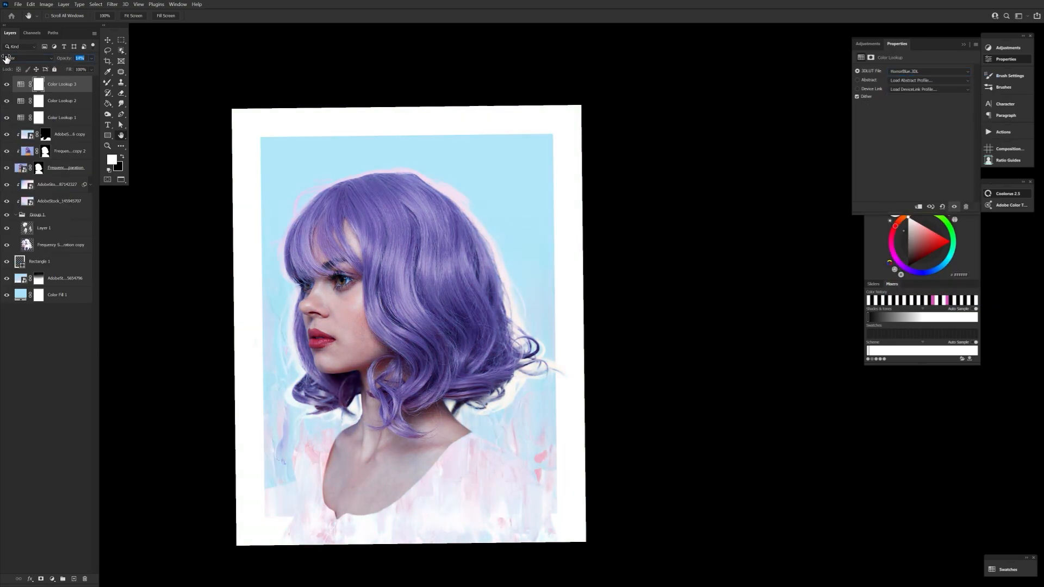
- Compare the image with and without the HorrorBlue grade and fine-tune the layer's opacity
click(8, 84)
click(8, 85)
click(8, 85)
click(8, 85)
click(8, 85)
click(8, 85)
drag(70, 59, 67, 59)
click(8, 86)
click(7, 86)
- Add a fourth Color Lookup with Kodak 5218 Kodak 2395 (by Adobe).cube at 40% opacity and compare the image with it hidden
click(1005, 48)
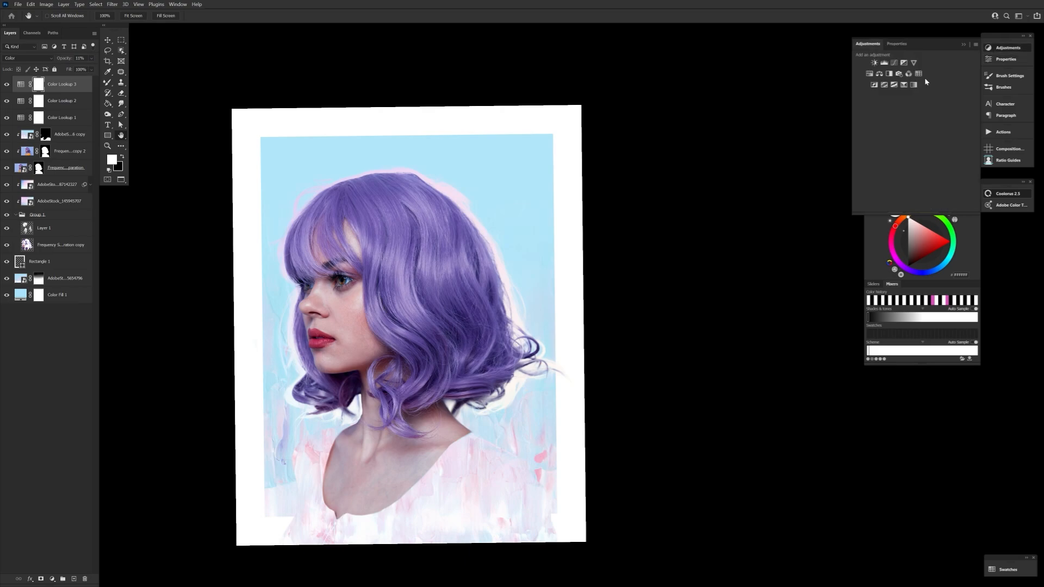
click(920, 74)
click(921, 73)
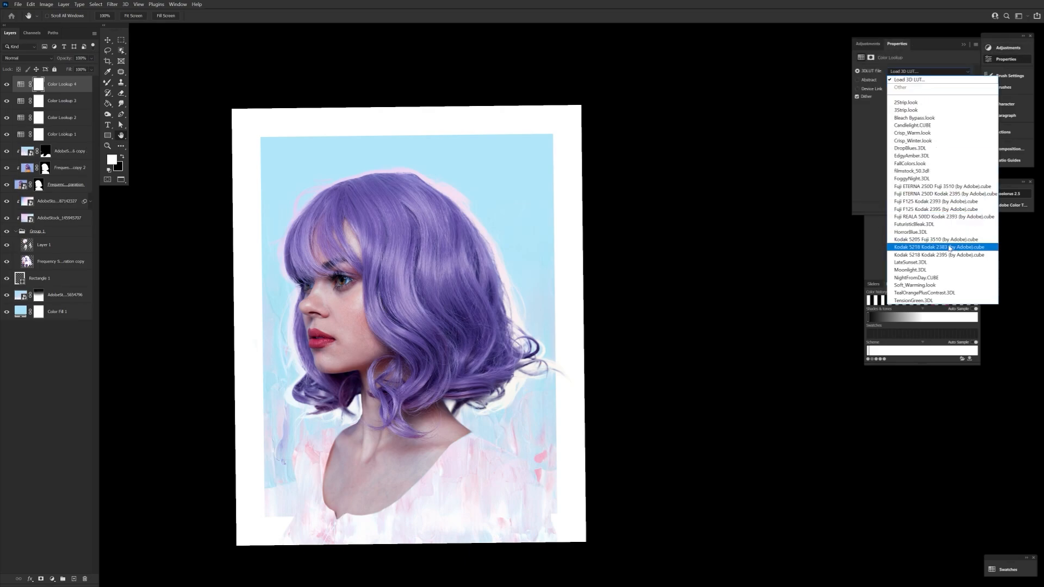
click(954, 246)
key(Down)
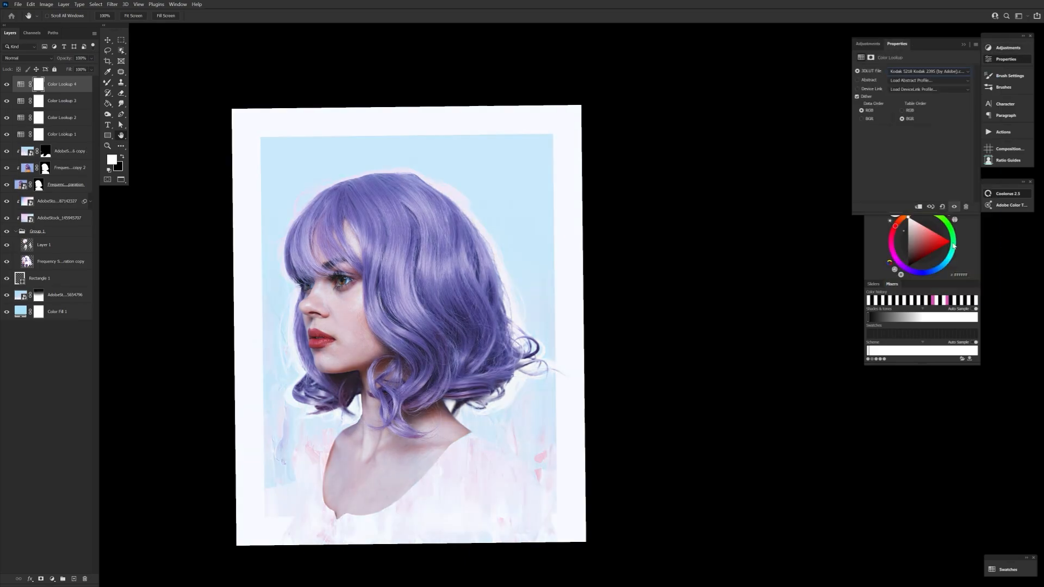
key(4)
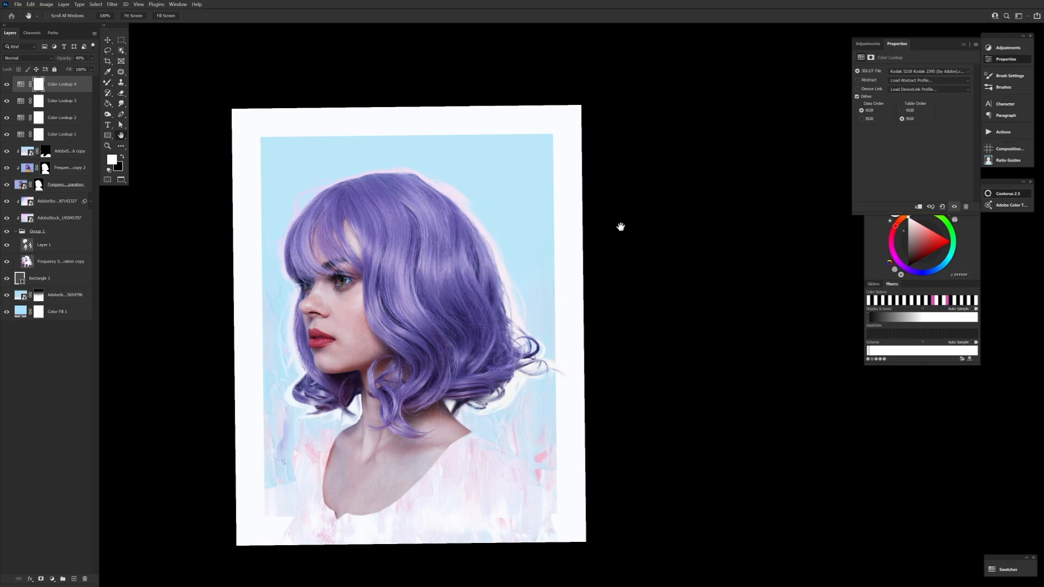
click(6, 84)
click(6, 84)
click(6, 85)
click(7, 85)
- Add a fifth Color Lookup adjustment on top and load Moonlight.3DL
click(1024, 48)
click(918, 74)
click(928, 72)
click(942, 255)
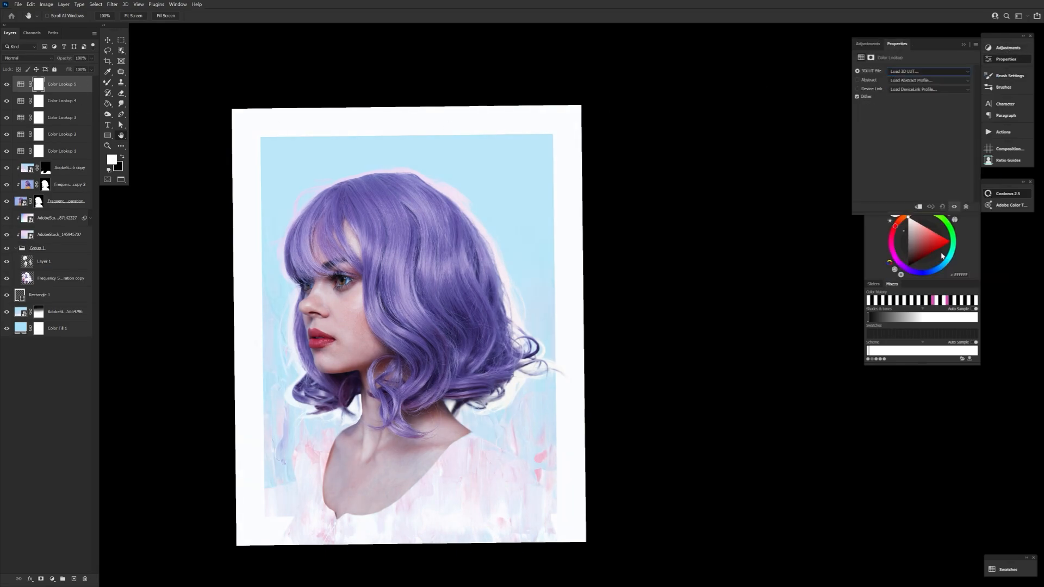
key(Down)
key(Down)
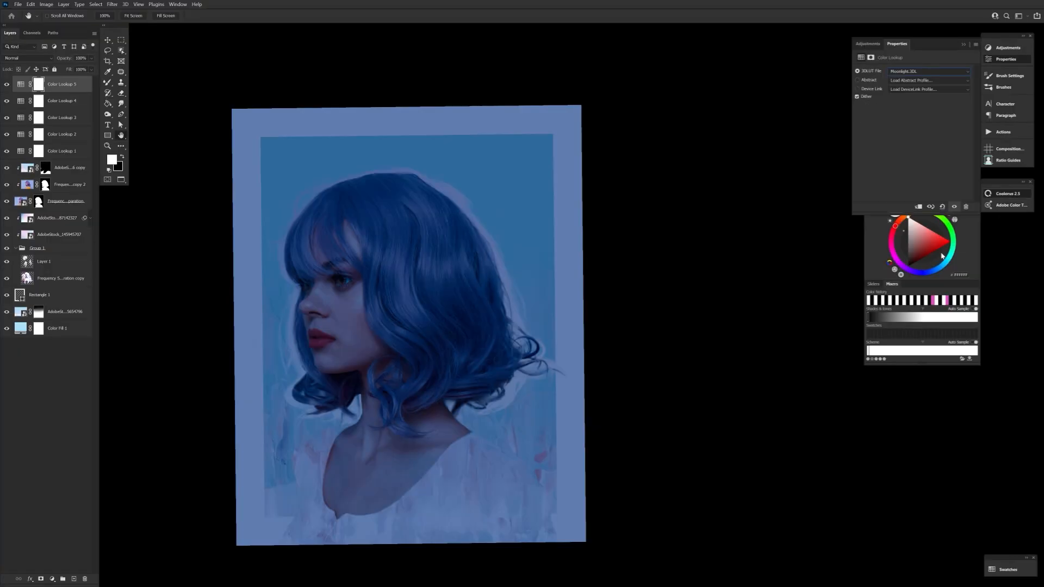
- Restrict the Moonlight layer's tonal blending range, set it to Color at 28% opacity, and hide the layer
double_click(80, 84)
drag(608, 389, 536, 390)
click(678, 247)
click(27, 59)
click(11, 251)
click(27, 58)
click(11, 251)
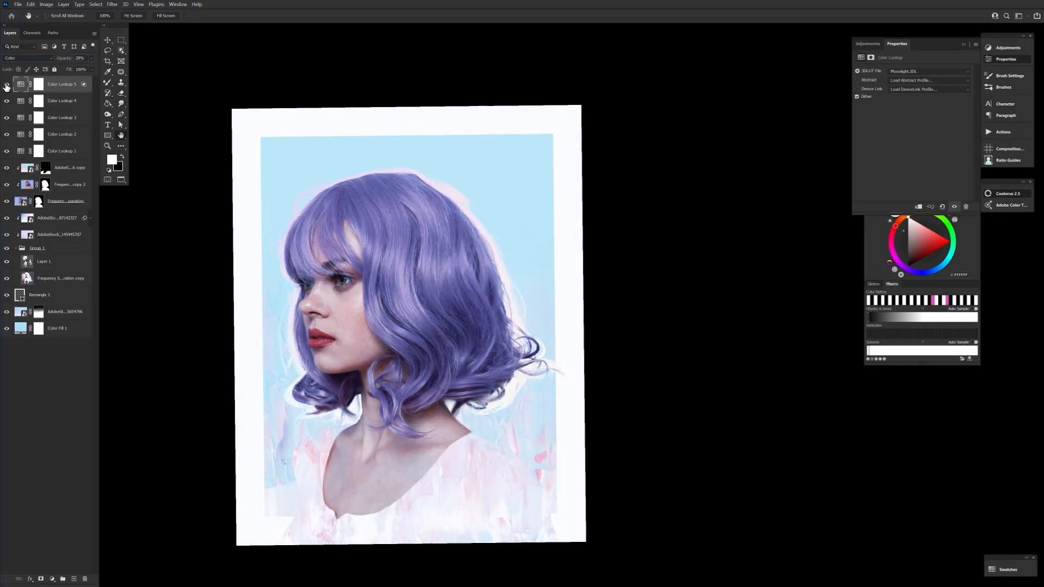
click(7, 85)
- Add a sixth Color Lookup directly above the fourth, try another 3D LUT on it, and hide the layer
click(61, 101)
click(918, 74)
click(928, 71)
click(927, 271)
click(7, 101)
- Add a Selective Color adjustment above the fourth Color Lookup and set the Cyans to Cyan -42% and Magenta +10%
drag(912, 97, 886, 98)
drag(913, 115, 918, 114)
click(919, 80)
click(902, 105)
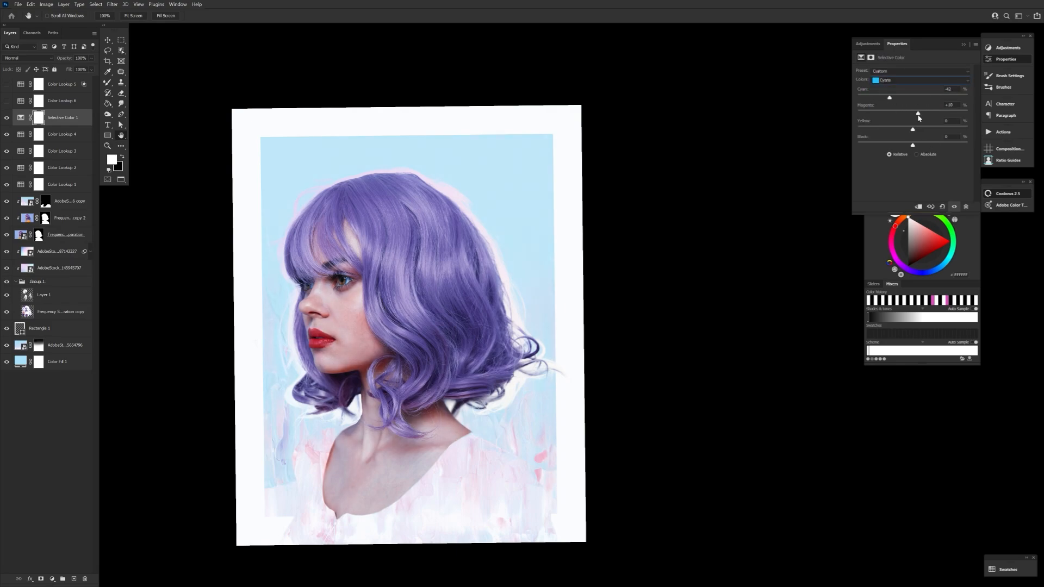
- Adjust the cyan, magenta and yellow amounts for further color ranges in the Selective Color adjustment
click(926, 80)
click(930, 111)
click(923, 80)
click(923, 116)
drag(913, 113, 920, 114)
click(922, 80)
click(921, 121)
drag(913, 98, 913, 129)
click(922, 80)
click(922, 131)
drag(913, 98, 913, 114)
drag(913, 129, 908, 130)
- Delete the third Color Lookup layer and group the remaining adjustment layers
click(6, 135)
click(7, 152)
click(85, 579)
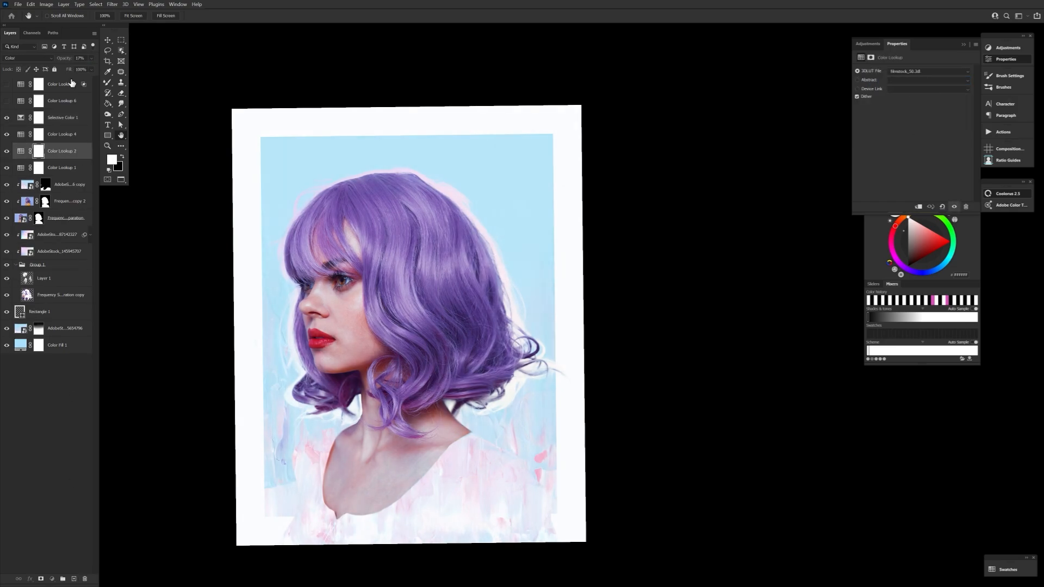
click(62, 84)
shift+click(62, 168)
key(ctrl+g)
- Change the document window arrangement and show the canvas in full-screen mode
click(178, 5)
mouse_move(188, 16)
click(315, 159)
key(f)
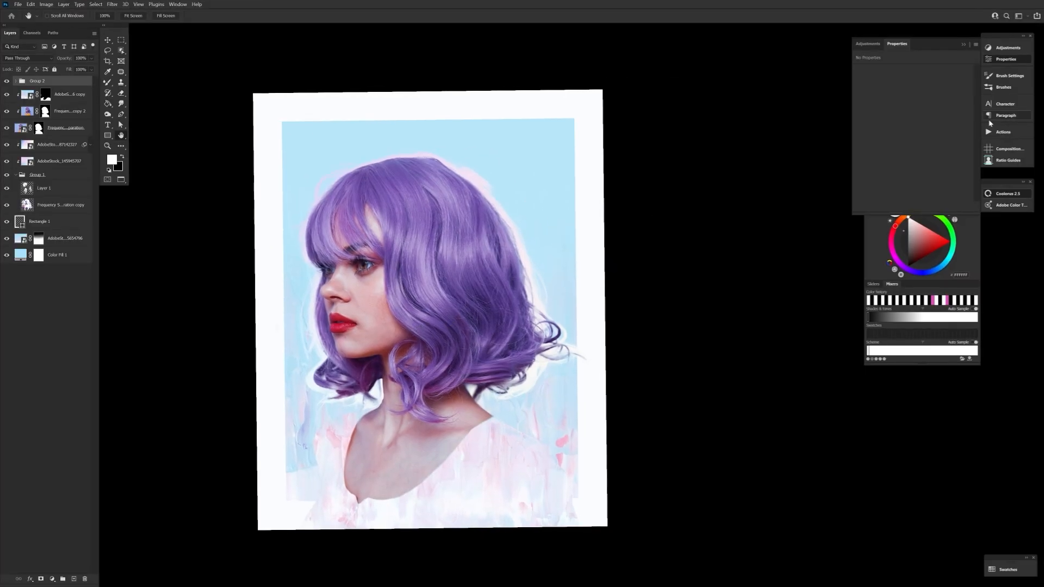
click(1006, 59)
- Apply a Brightness/Contrast smart filter to the background painting layer and copy the filter to the painted top's uppermost texture layer
click(62, 240)
click(47, 5)
drag(201, 416, 198, 416)
drag(201, 437, 206, 436)
drag(212, 390, 167, 413)
click(217, 480)
click(216, 479)
click(221, 429)
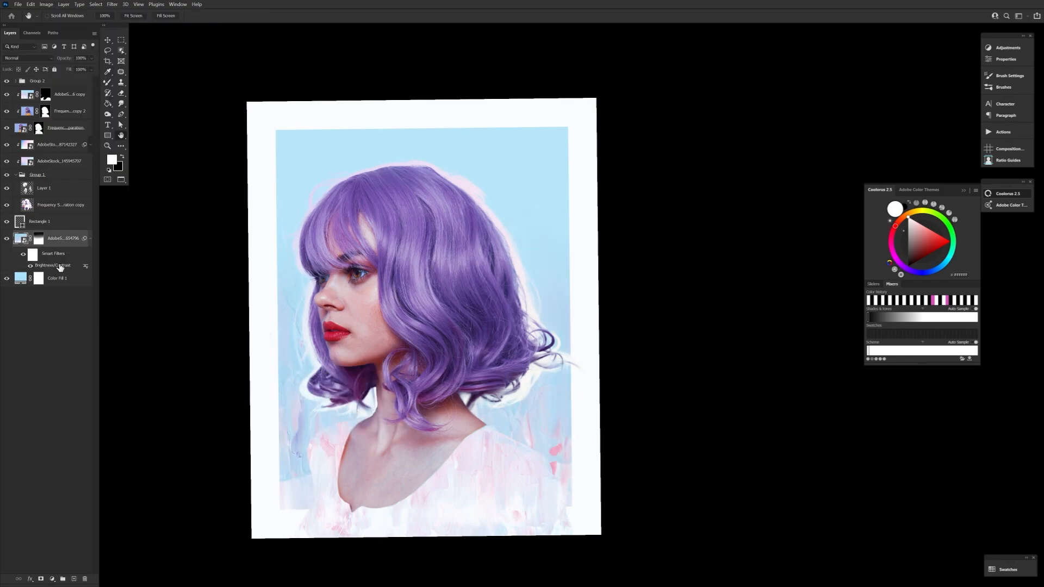
drag(63, 265, 75, 100)
- Paint on the uppermost texture layer's mask with a textured brush to roughen the painted top's edge along the front neckline
click(46, 95)
key(b)
scroll(501, 502, up, 3)
click(54, 16)
click(293, 215)
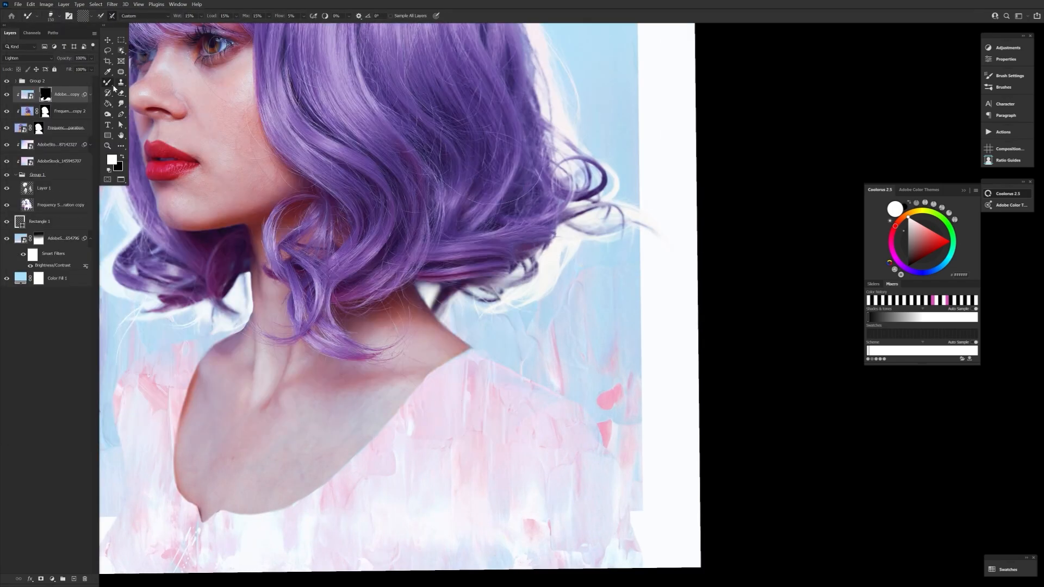
key(shift+b)
right_click(45, 95)
key(Escape)
drag(326, 480, 295, 501)
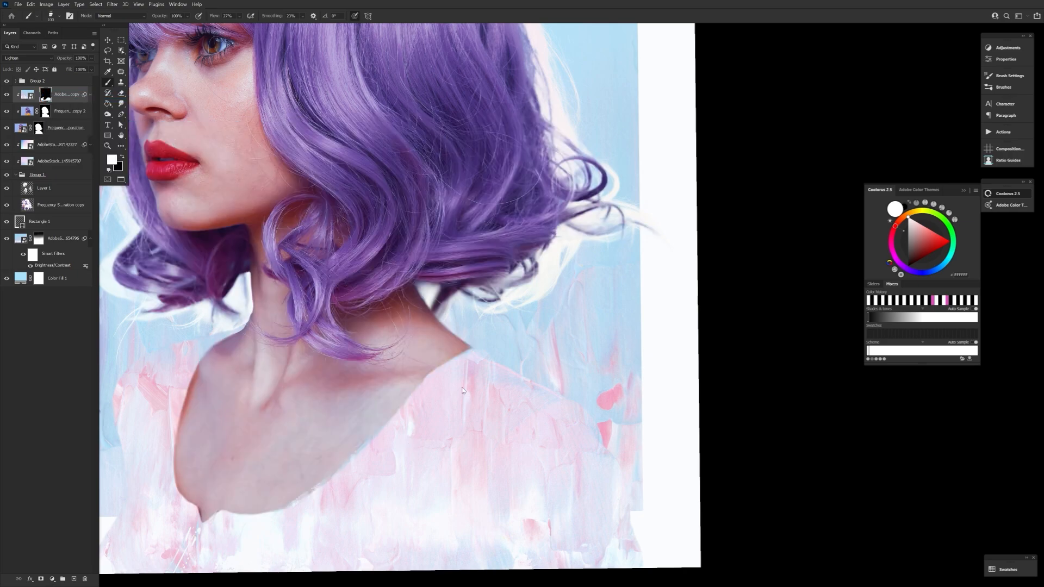
drag(431, 370, 416, 386)
click(203, 520)
- Continue the rough painted edge up the far side of the neckline toward the shoulder
drag(192, 389, 234, 335)
drag(177, 460, 183, 496)
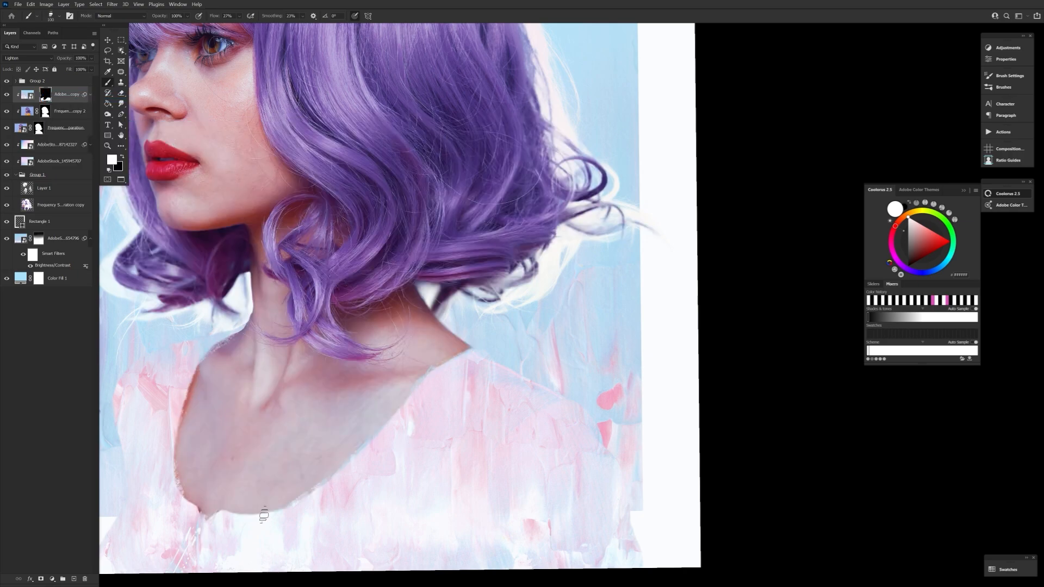
drag(202, 362, 178, 440)
key(space)
drag(366, 427, 453, 432)
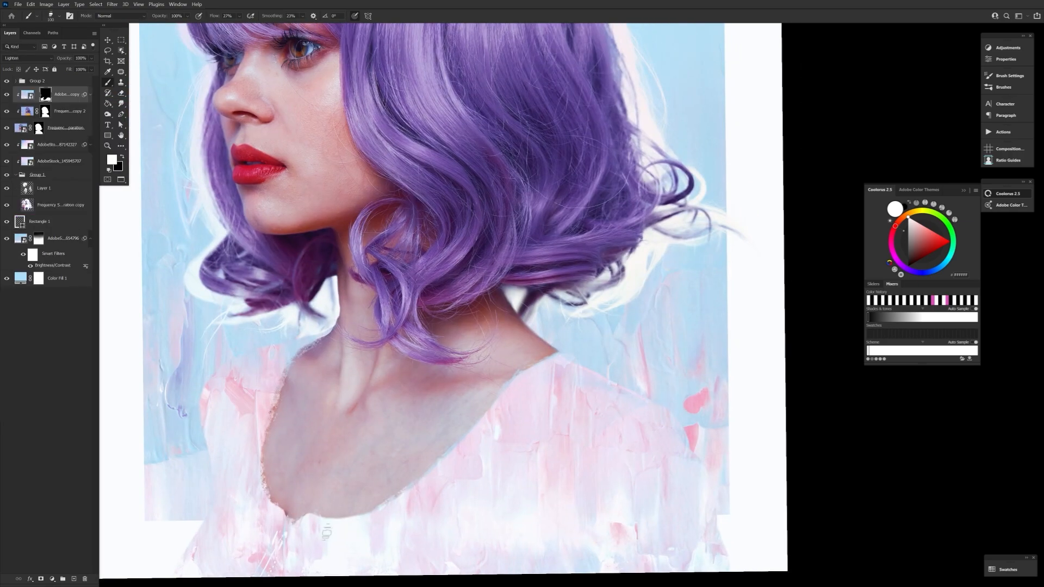
- Touch up the woman's layer mask at both lower edges of the top and beside the neck
click(38, 128)
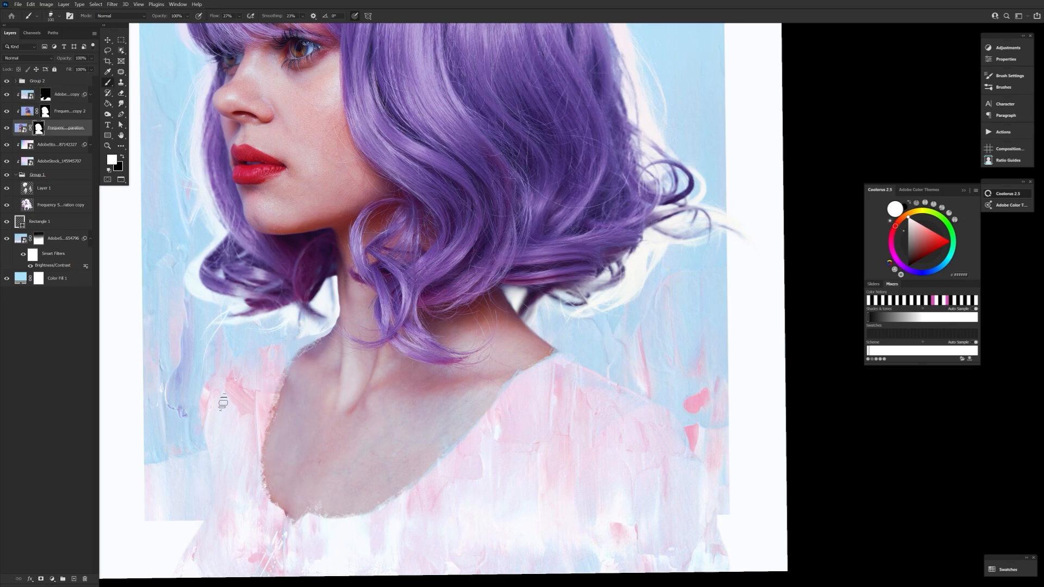
drag(198, 525, 187, 548)
drag(728, 554, 722, 523)
drag(543, 332, 557, 347)
alt+click(252, 417)
alt+click(252, 417)
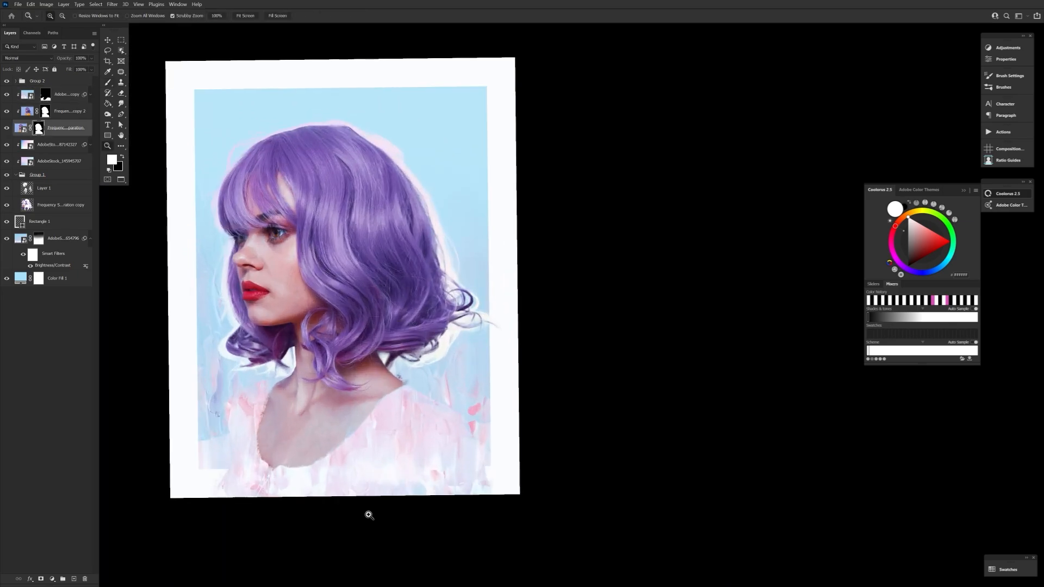
- Return to the uppermost texture layer's mask and switch to the square ink brush 2 with a smaller tip
click(46, 94)
click(58, 16)
click(296, 191)
click(601, 374)
key(bracketleft)
key(bracketleft)
key(bracketleft)
key(bracketleft)
key(bracketleft)
key(bracketleft)
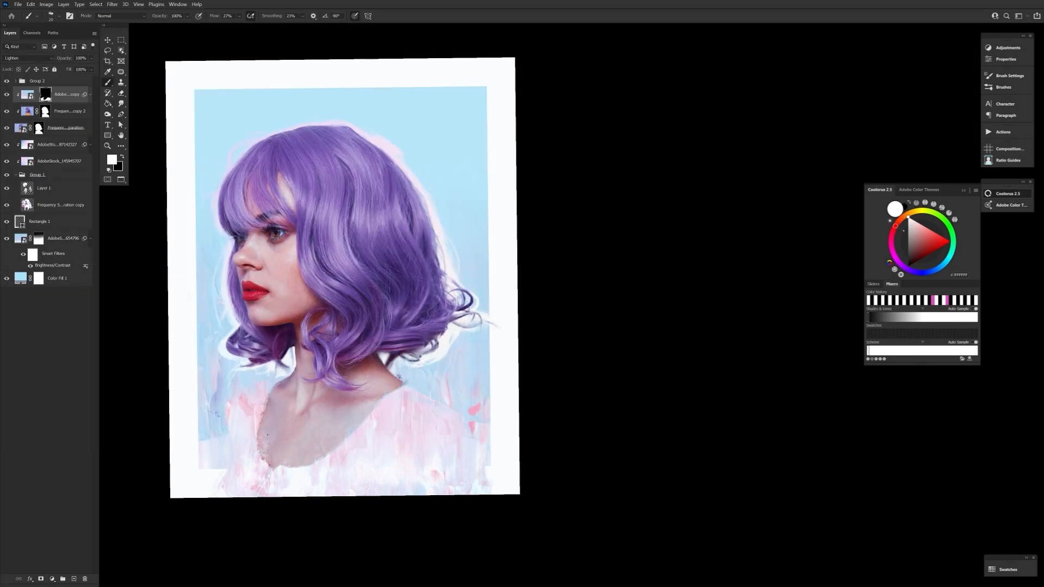
- Try a hair brush, then choose a textured paint brush and set its Minimum Diameter to 16%
click(59, 16)
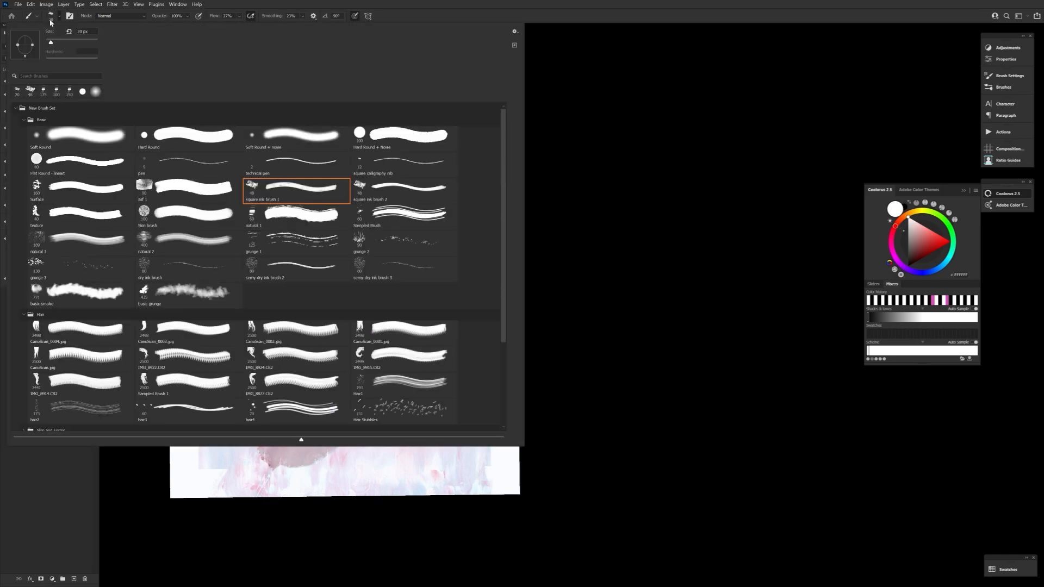
click(301, 409)
click(1010, 76)
click(847, 108)
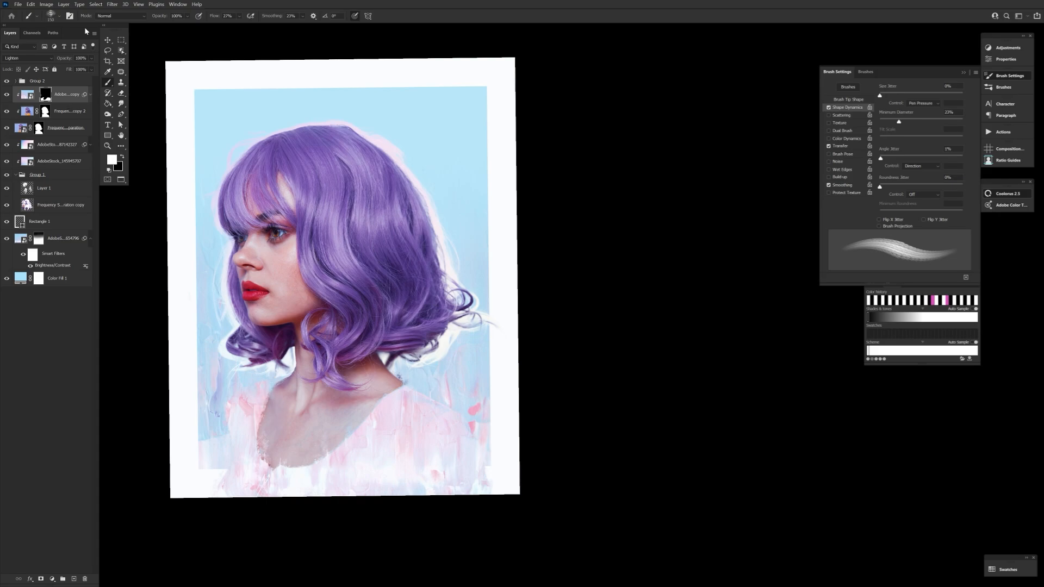
right_click(223, 326)
double_click(201, 191)
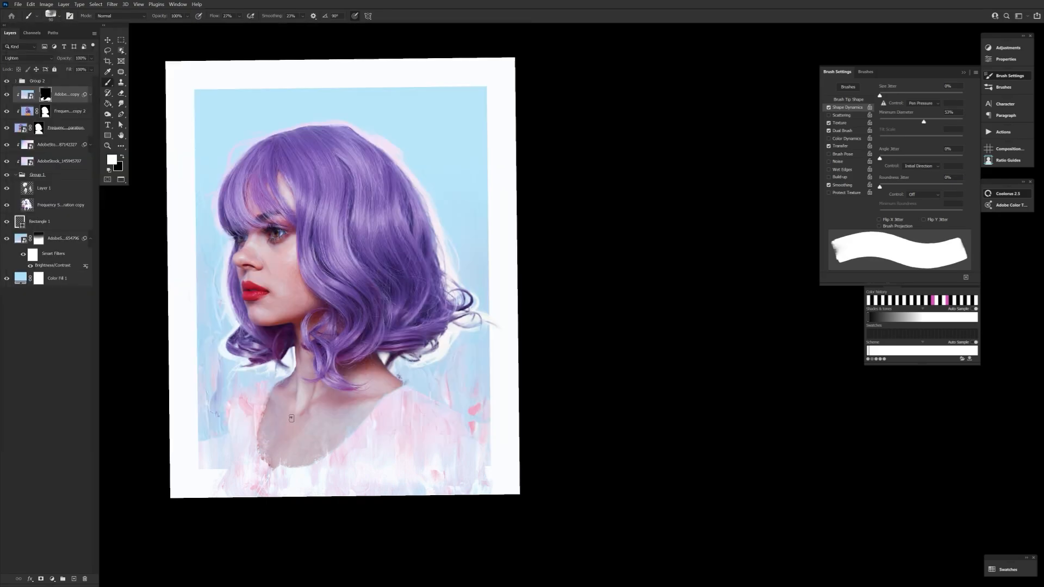
drag(913, 121, 893, 120)
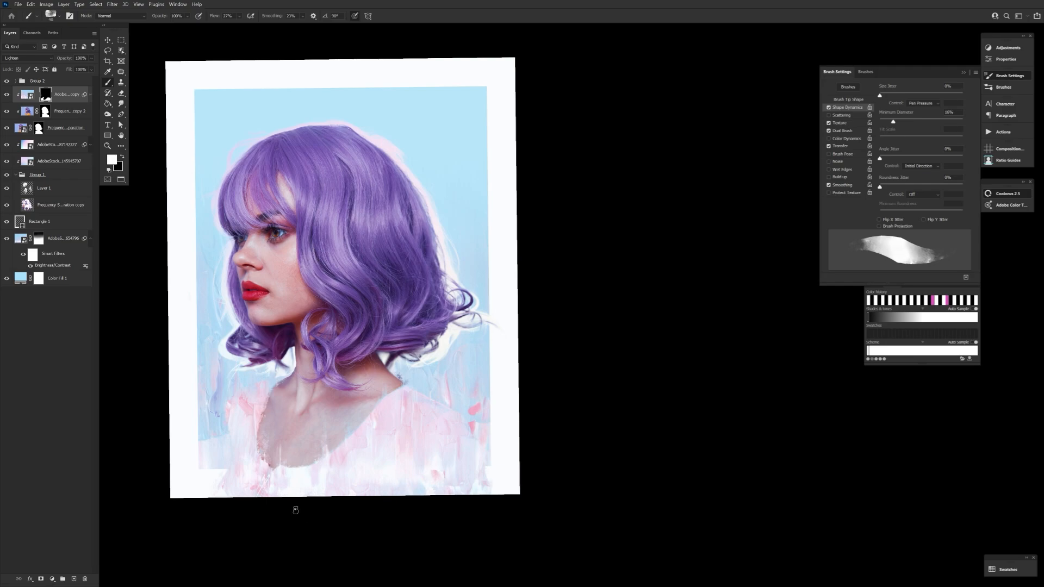
- Refine the woman's mask and the painted top's mask in black with a much smaller brush tip
click(39, 130)
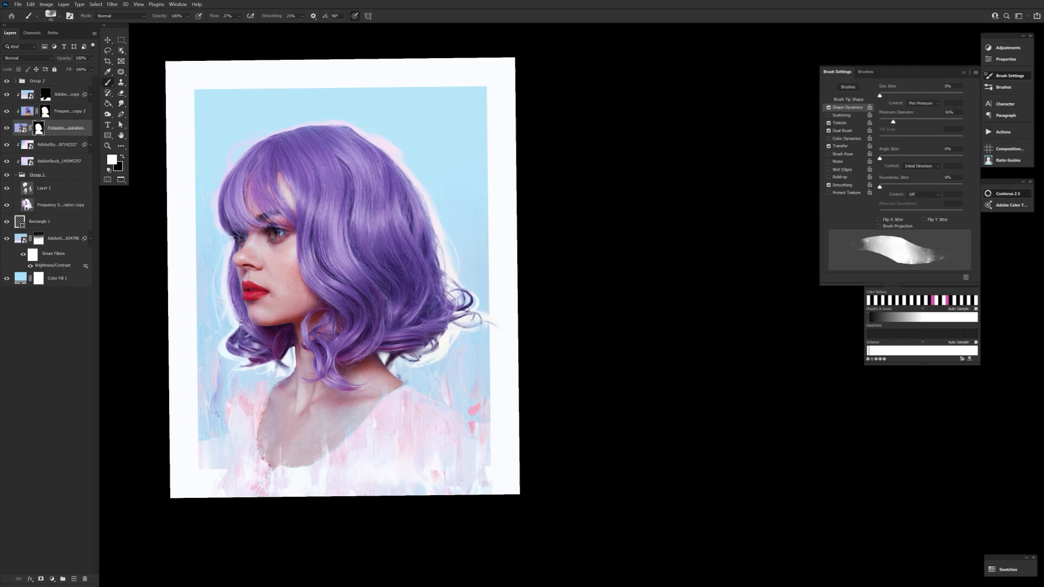
key(x)
key(bracketleft)
key(bracketleft)
key(bracketleft)
key(bracketleft)
key(bracketleft)
key(bracketleft)
key(bracketleft)
click(46, 95)
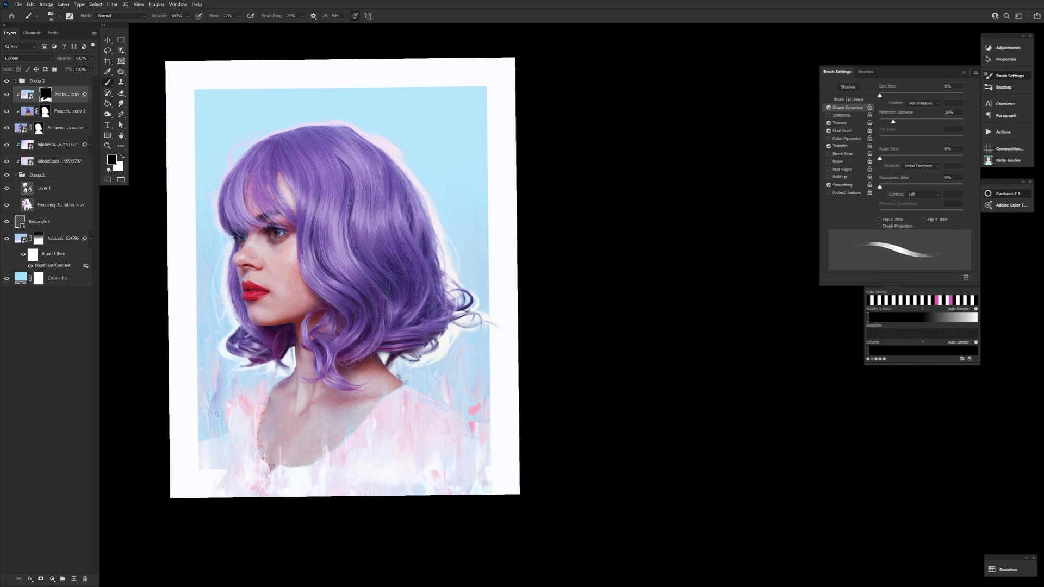
scroll(290, 439, up, 2)
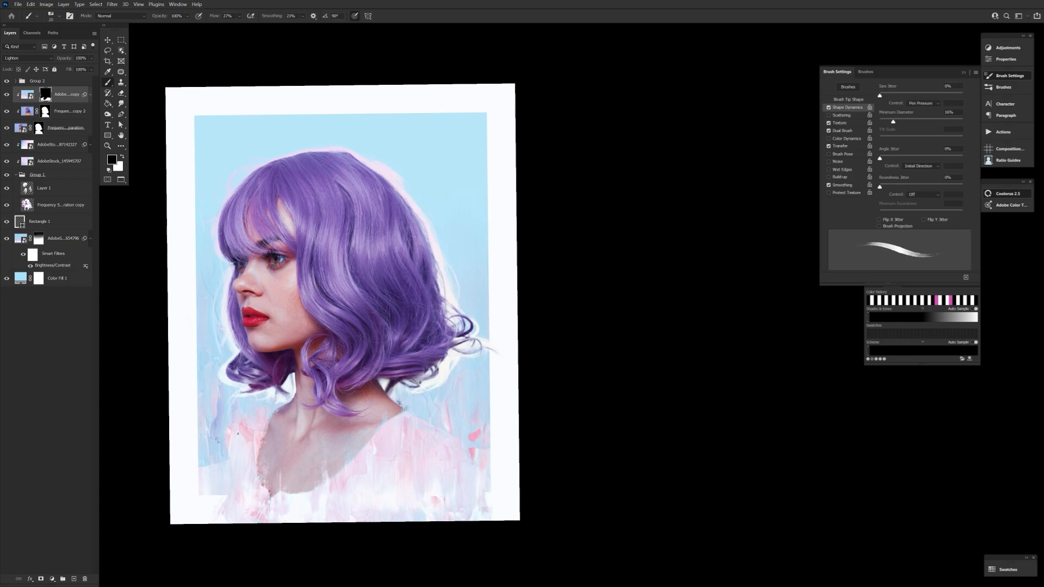
- Compare the image without the adjustment group and toggle individual adjustments inside it, leaving the second Color Lookup hidden
click(6, 82)
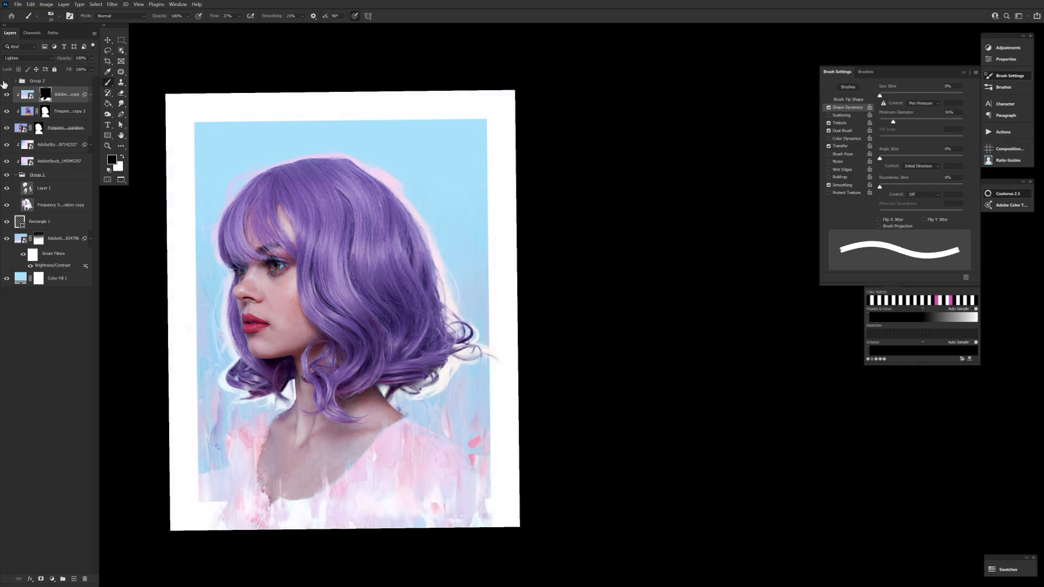
click(6, 82)
click(16, 81)
click(6, 130)
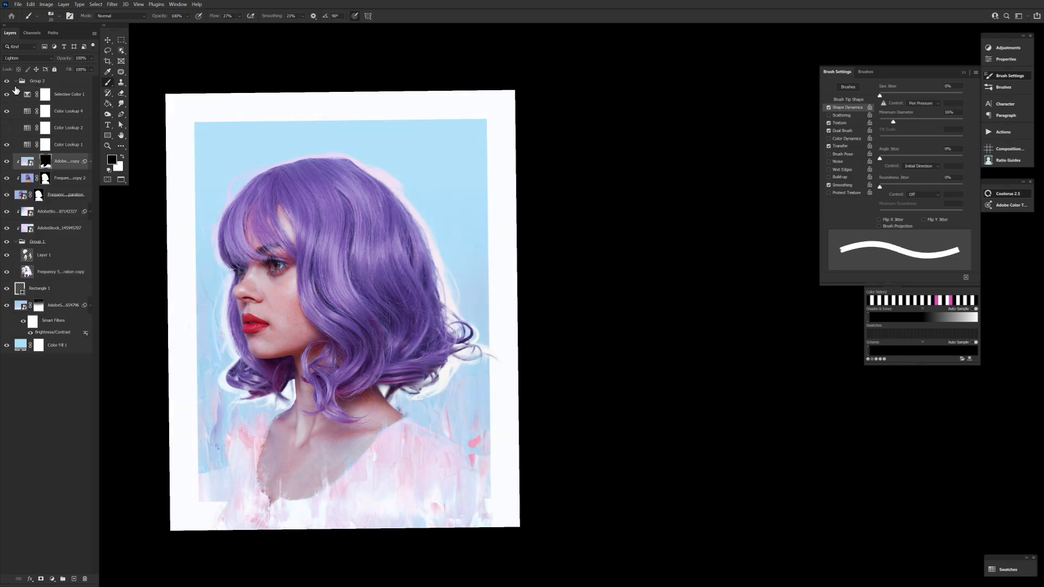
key(x)
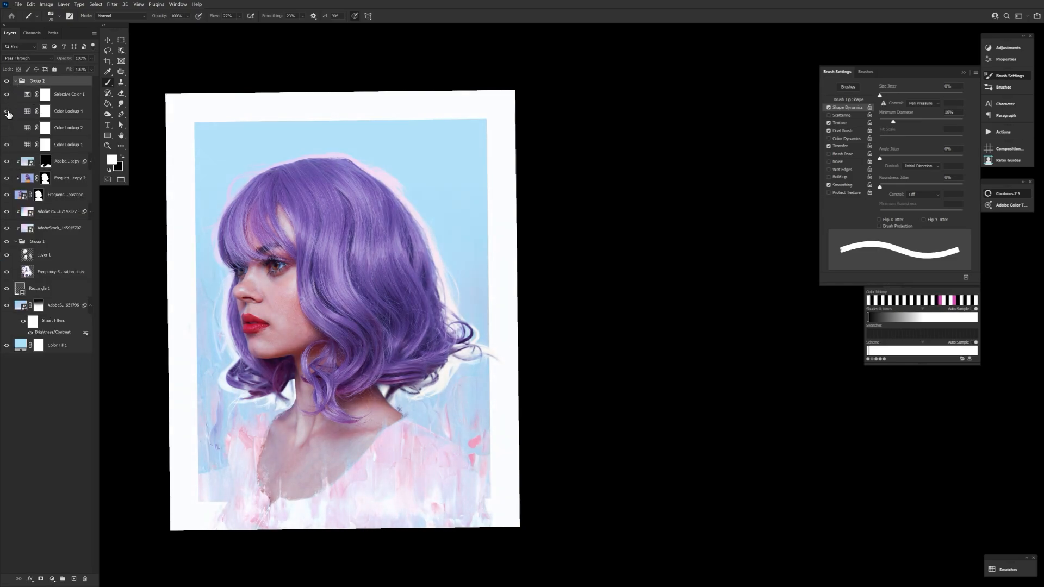
click(6, 94)
click(15, 81)
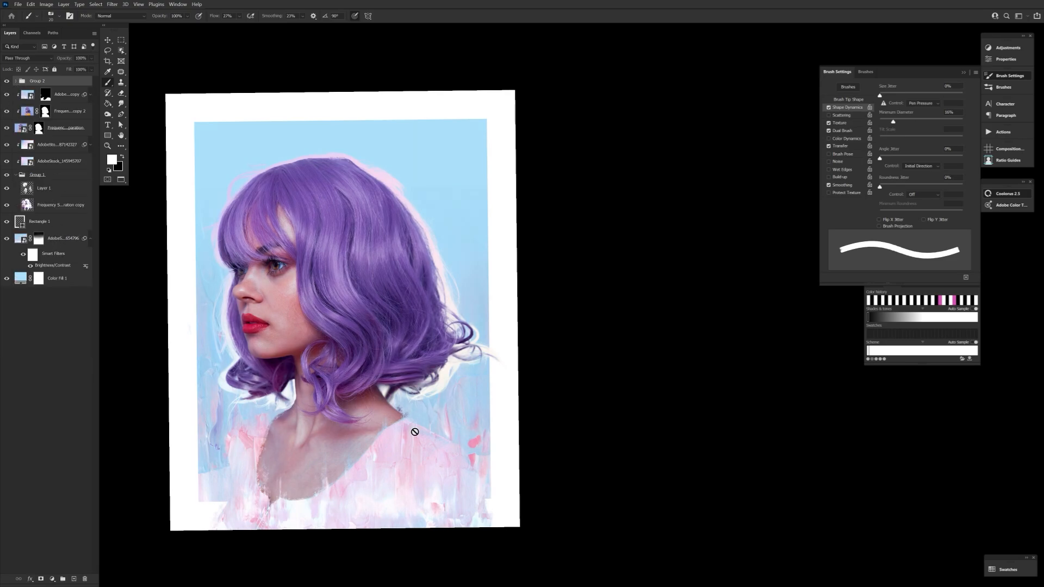
- Add a new clipped layer above the woman's copy and set its blend mode to Multiply
click(64, 129)
click(67, 112)
click(74, 579)
click(27, 58)
click(19, 87)
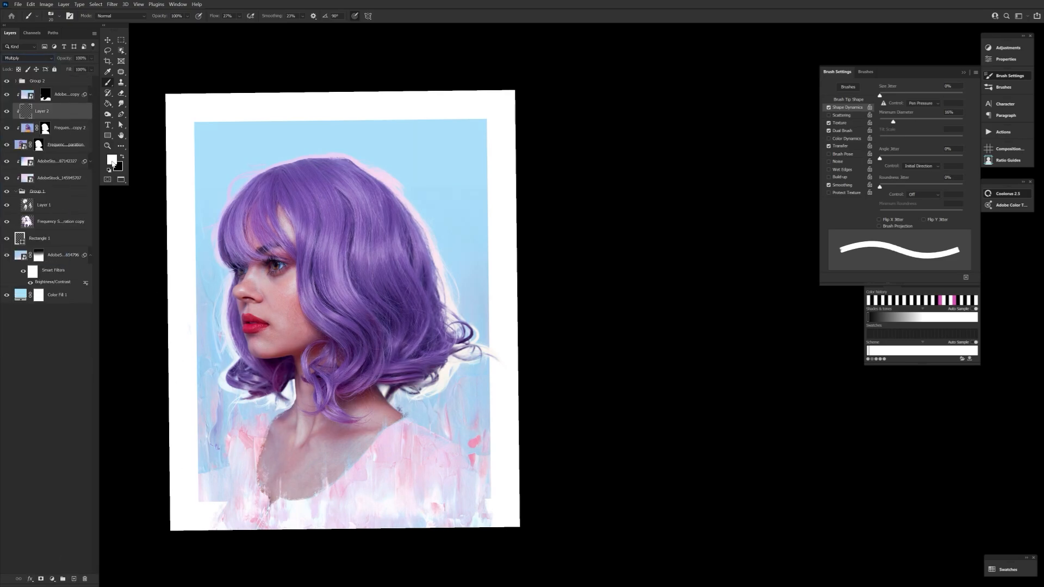
- Set the foreground color to the muted purple a67db4
click(111, 160)
click(318, 494)
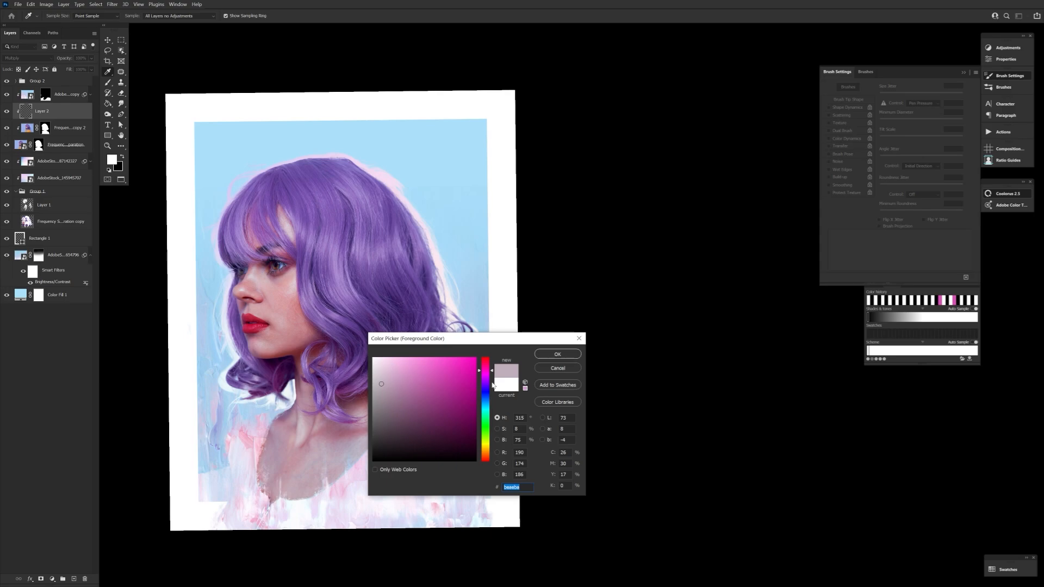
drag(485, 374, 485, 384)
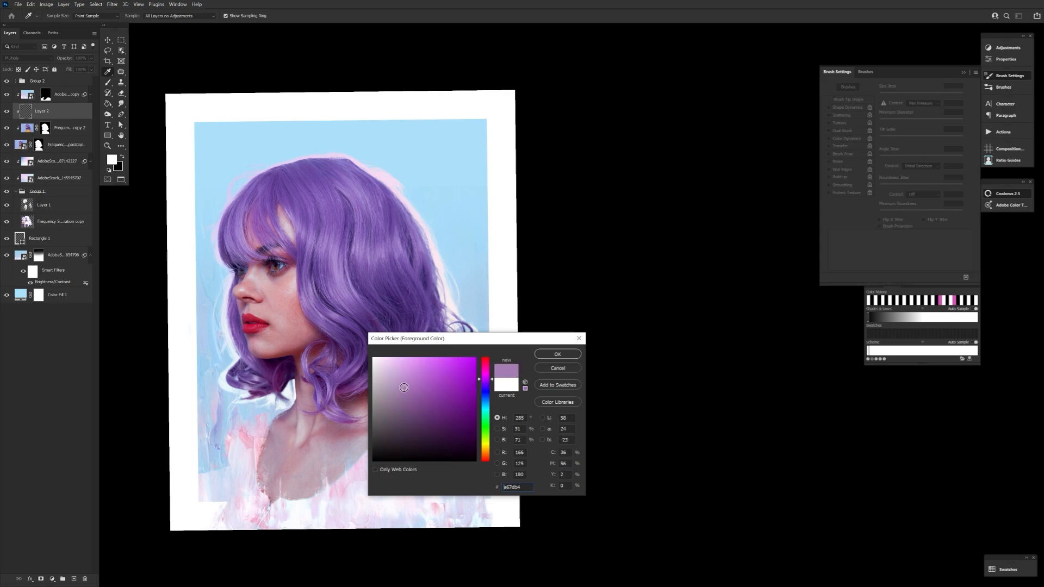
key(Return)
- Choose a soft round brush, enlarge its tip and start shading the chest near the painted neckline on the Multiply layer
click(55, 19)
double_click(383, 430)
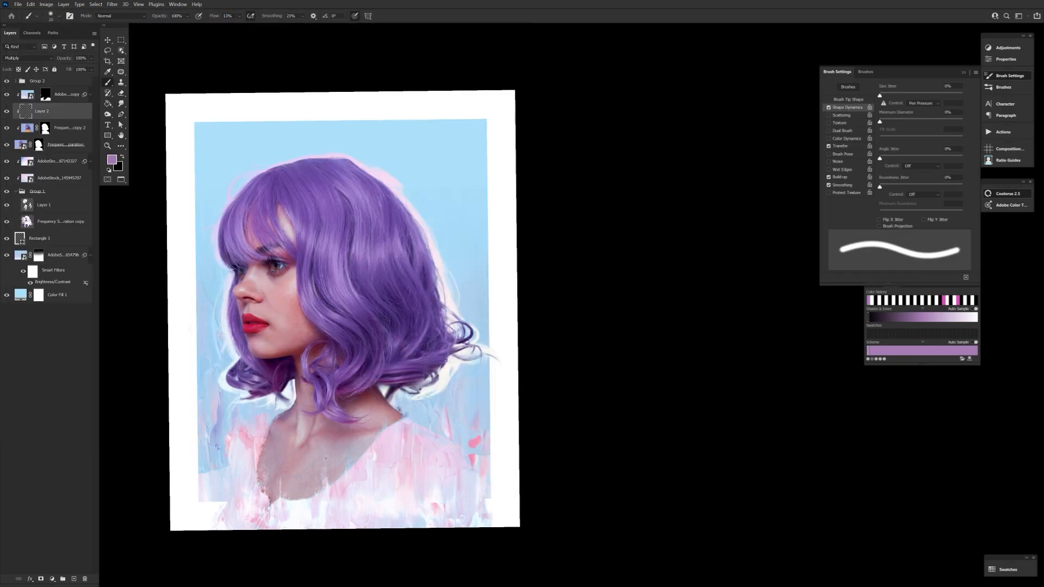
key(bracketright)
key(bracketright)
key(bracketright)
key(bracketright)
key(bracketright)
drag(326, 459, 366, 493)
click(107, 146)
triple_click(323, 493)
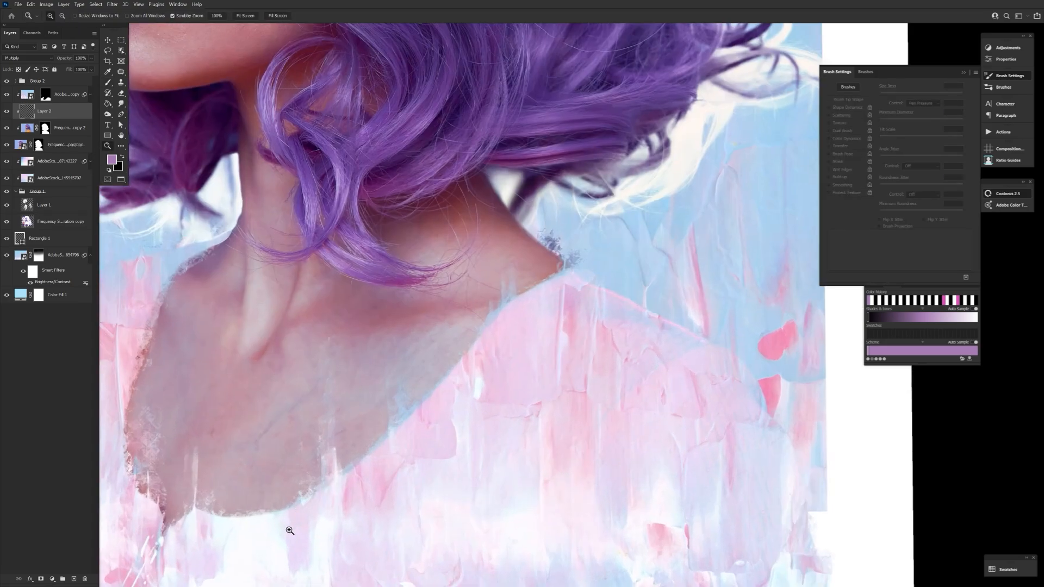
- Set the brush flow to 7% and build up soft purple shading across the chest with a larger tip
click(108, 82)
double_click(226, 17)
text(7)
click(56, 18)
click(302, 449)
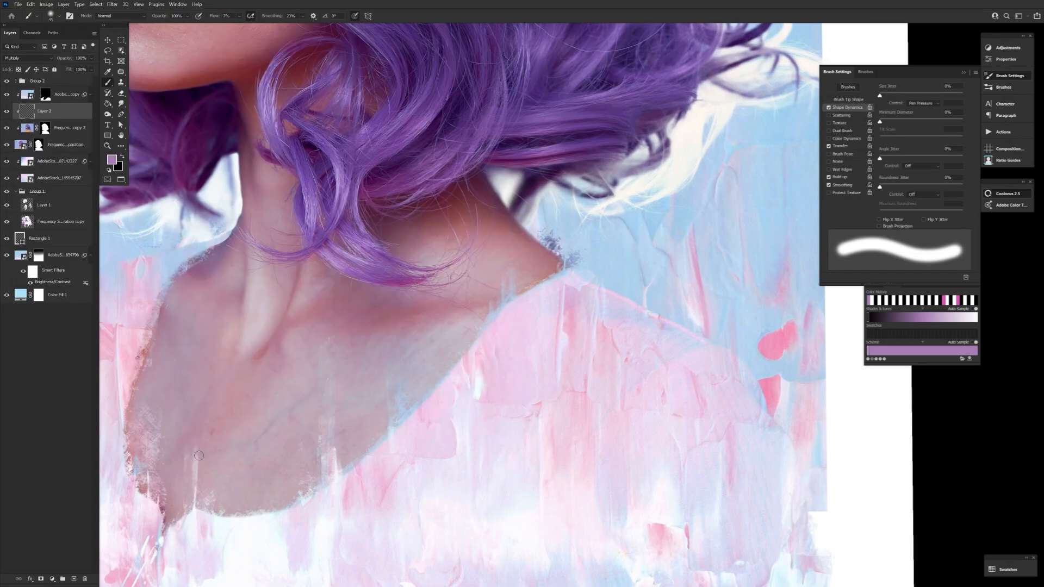
drag(199, 456, 308, 343)
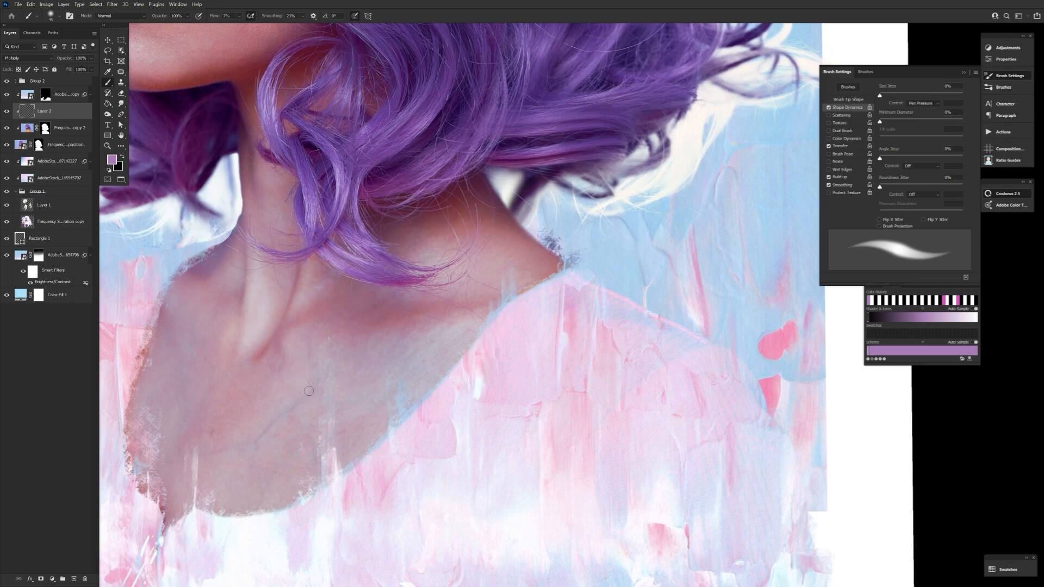
key(bracketright)
key(bracketright)
key(bracketright)
key(bracketright)
key(bracketright)
key(bracketright)
key(bracketright)
key(bracketright)
key(bracketright)
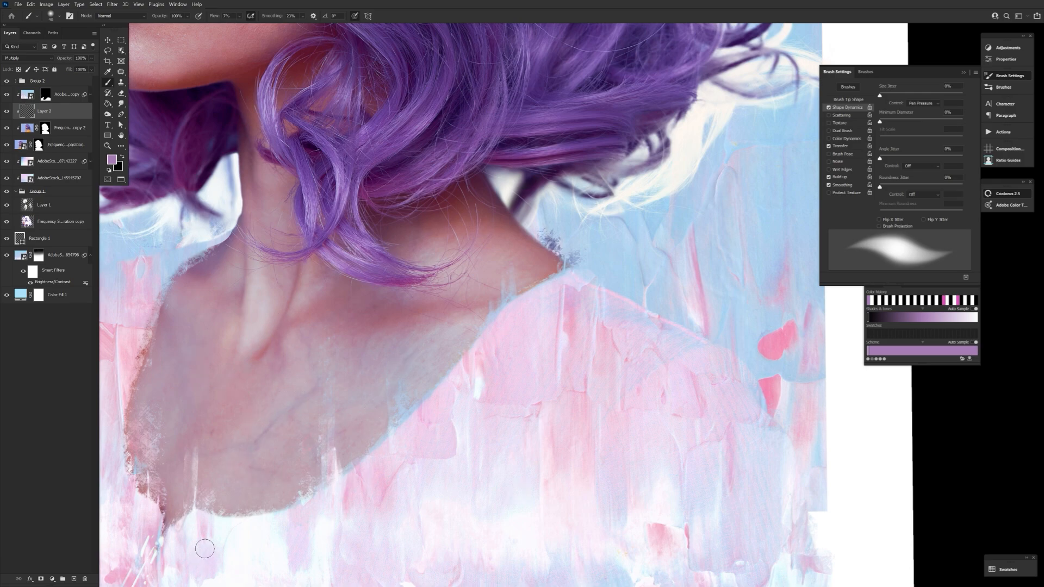
- Soften the purple shading on the chest with the Smudge tool and check it on the whole portrait
key(r)
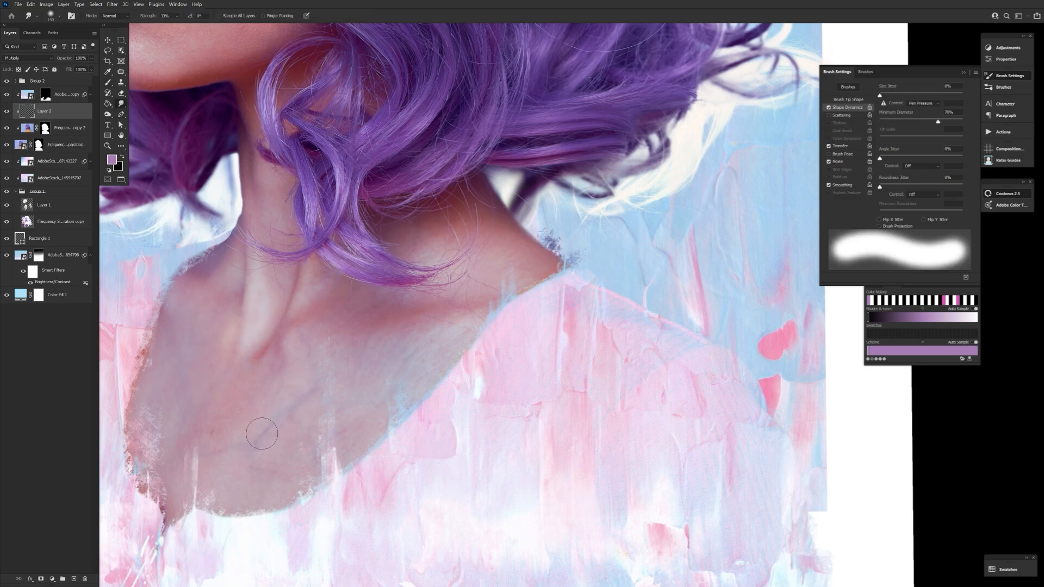
key(z)
mouse_move(322, 374)
mouse_down()
mouse_move(265, 381)
mouse_move(274, 384)
mouse_up()
key(b)
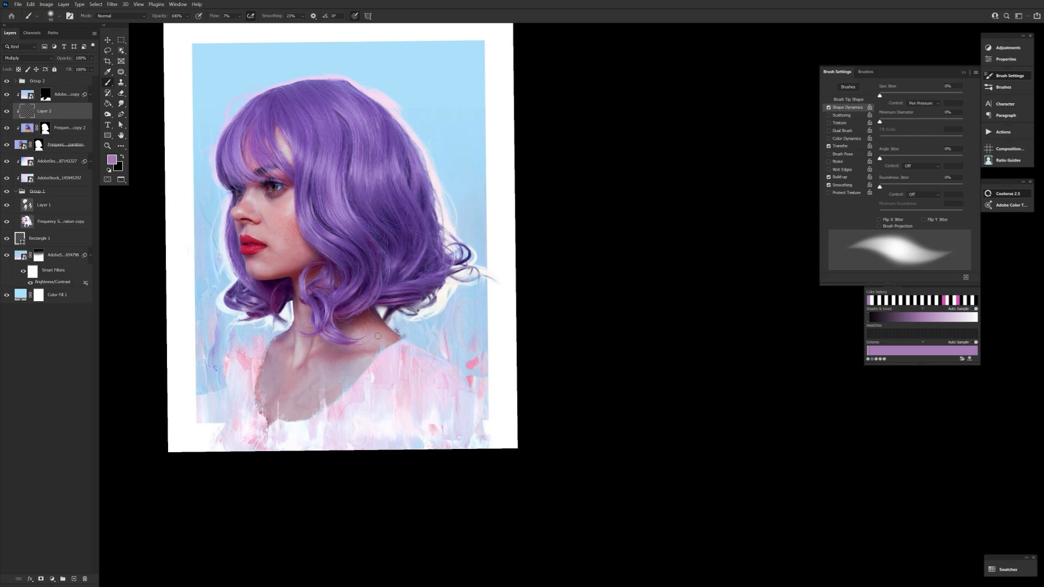
- Target the woman's layer mask and choose hair brush IMG_8924.CR2, flipped horizontally, with 153% spacing and a 13° angle
scroll(265, 259, up, 2)
click(39, 145)
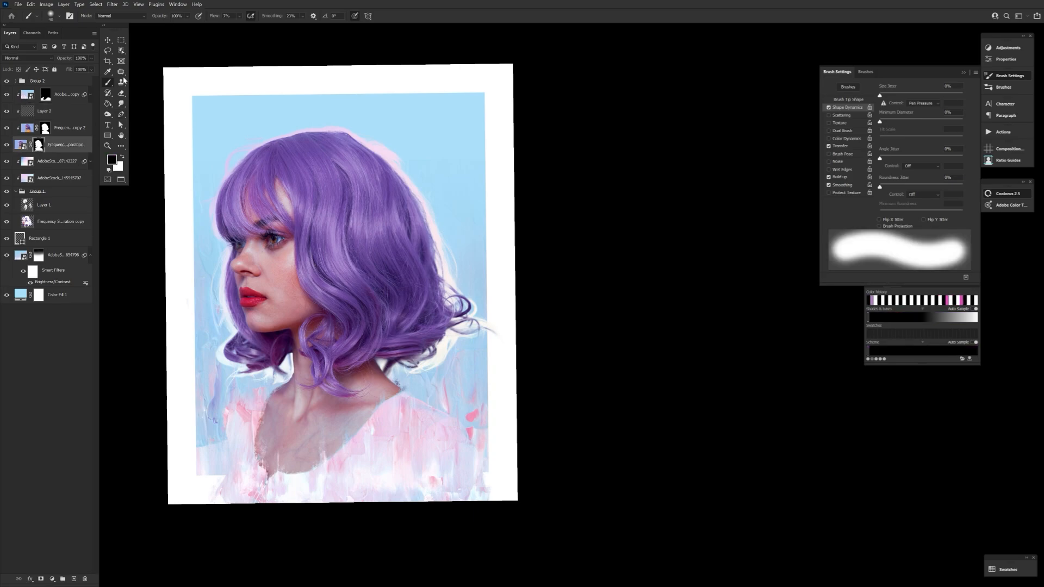
click(60, 16)
double_click(300, 357)
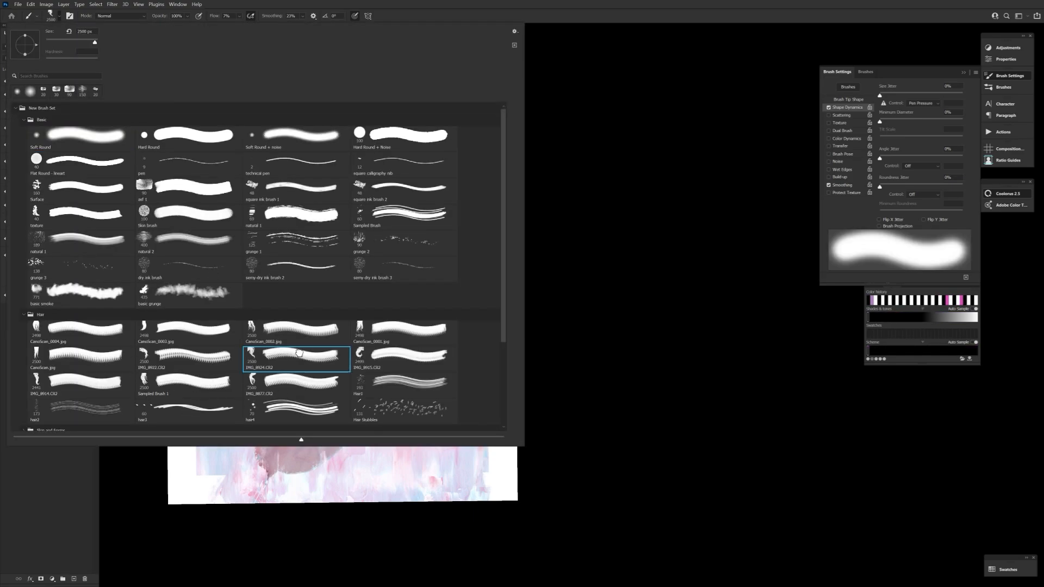
click(847, 100)
click(881, 152)
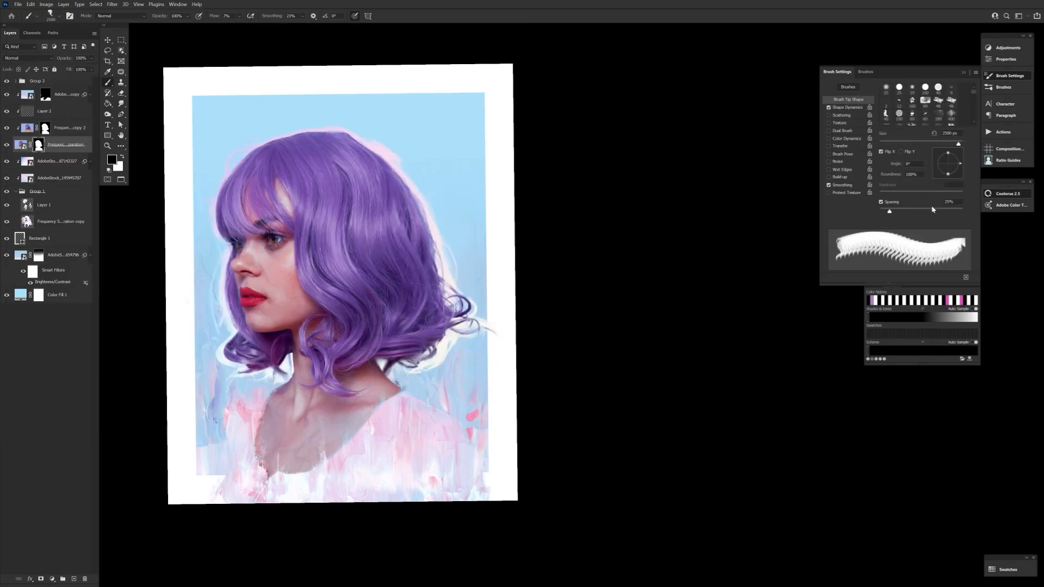
drag(890, 211, 932, 211)
drag(961, 163, 960, 160)
- Reduce the hair brush, set its flow to 100% and try stamping it in black along the back of the hair
key(bracketleft)
key(bracketleft)
key(bracketleft)
key(bracketleft)
key(bracketleft)
key(bracketleft)
key(bracketleft)
key(bracketleft)
key(bracketleft)
key(bracketleft)
key(bracketleft)
key(bracketright)
key(bracketright)
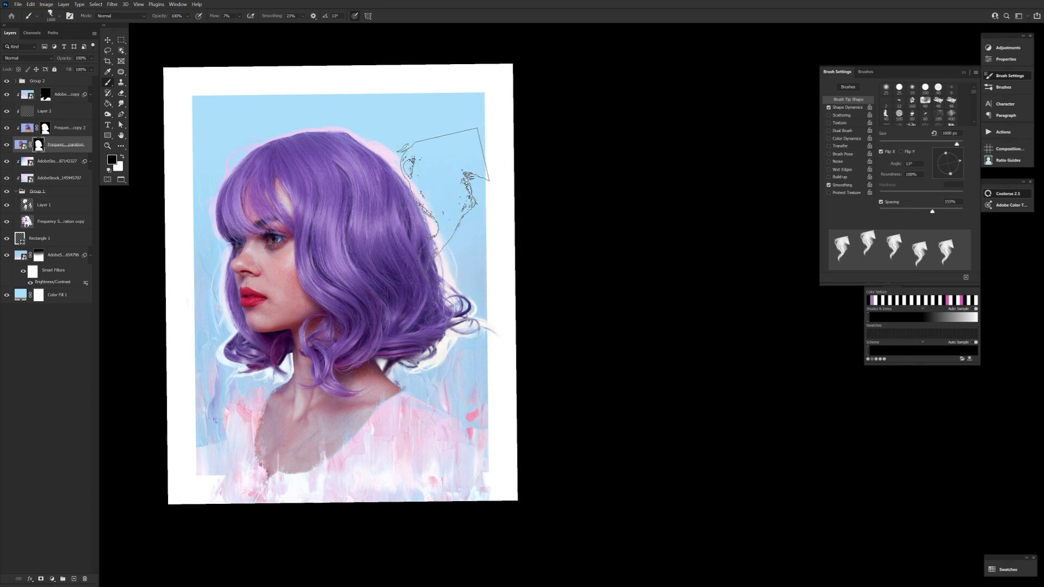
drag(214, 16, 265, 27)
click(437, 229)
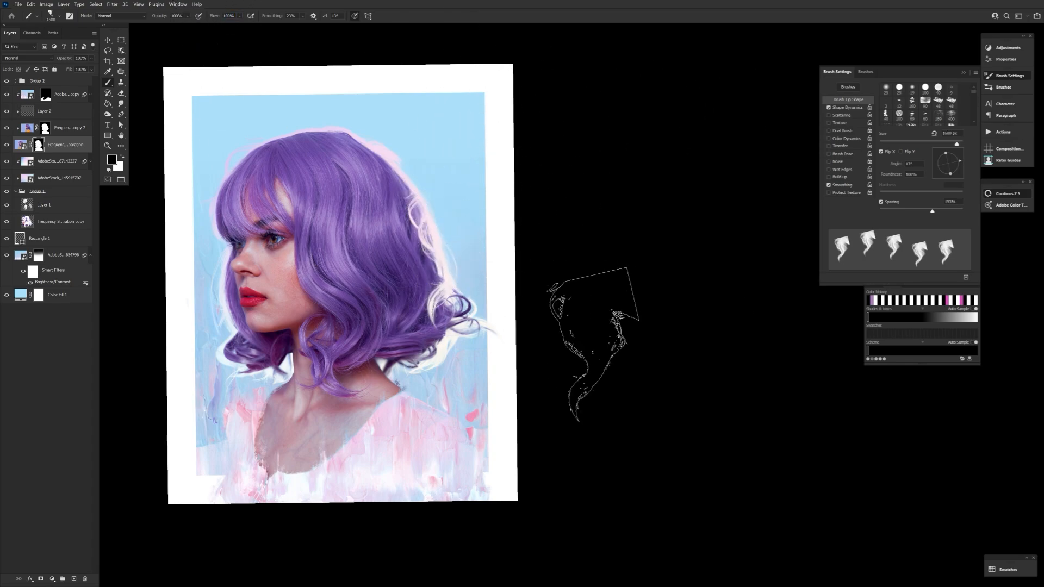
- Choose Sampled Brush 1 at 1500 px and stamp loose strands into the mask at the front of the fringe
click(49, 19)
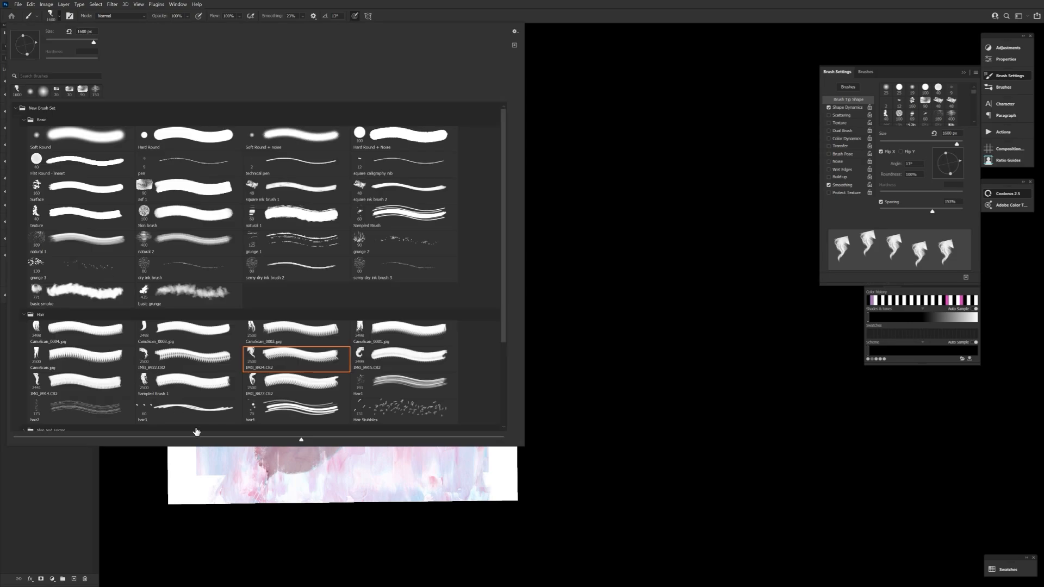
double_click(198, 379)
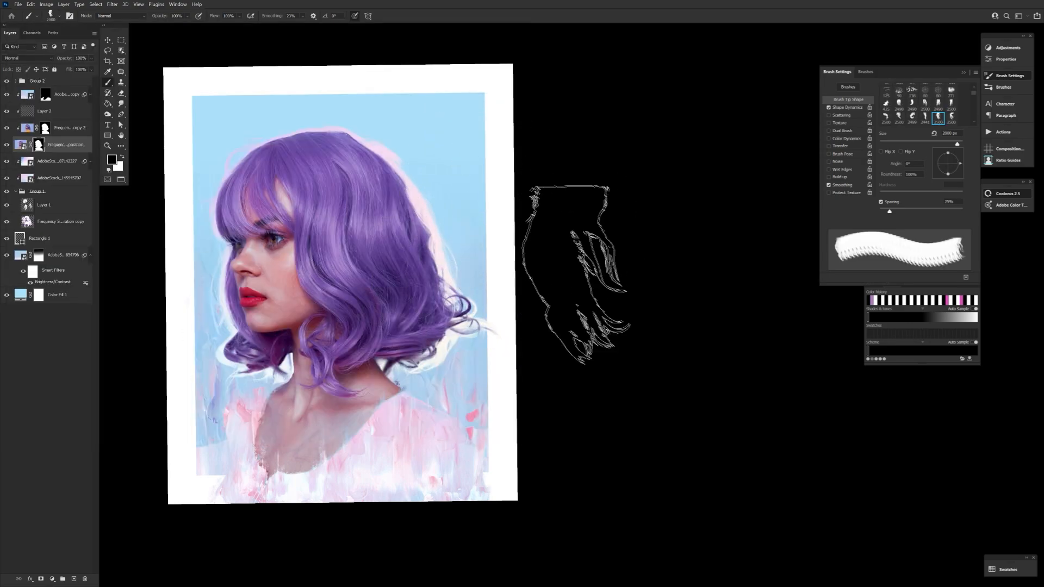
key(bracketleft)
key(bracketleft)
key(bracketleft)
key(bracketleft)
key(bracketleft)
key(bracketleft)
key(bracketright)
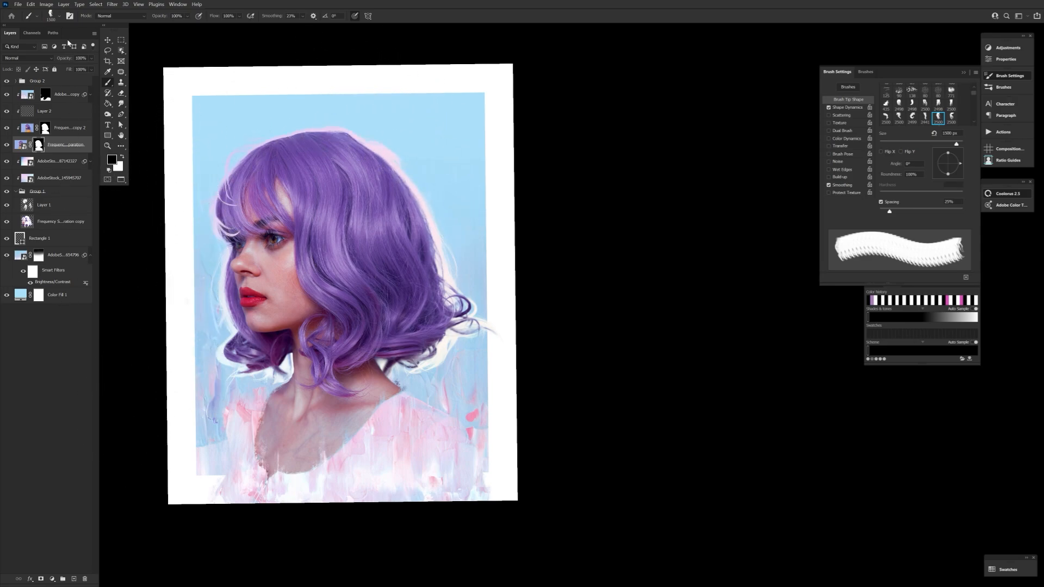
- Try hair brush IMG_8922.CR2 at 900 px, rotated to -130°, on the mask beneath the front curls
right_click(179, 354)
click(168, 359)
double_click(167, 359)
key(bracketleft)
key(bracketleft)
key(bracketleft)
key(bracketleft)
key(bracketleft)
key(bracketleft)
key(bracketleft)
key(bracketleft)
key(bracketleft)
key(bracketleft)
key(bracketleft)
key(bracketleft)
key(bracketleft)
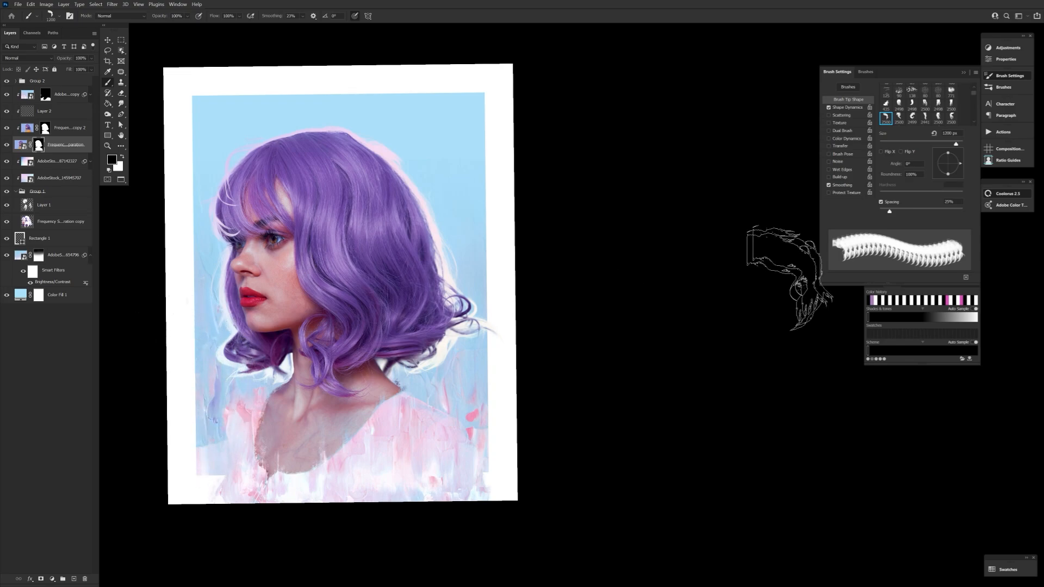
mouse_move(960, 163)
mouse_down()
mouse_move(923, 166)
mouse_move(931, 193)
mouse_up()
key(bracketleft)
key(bracketleft)
key(bracketleft)
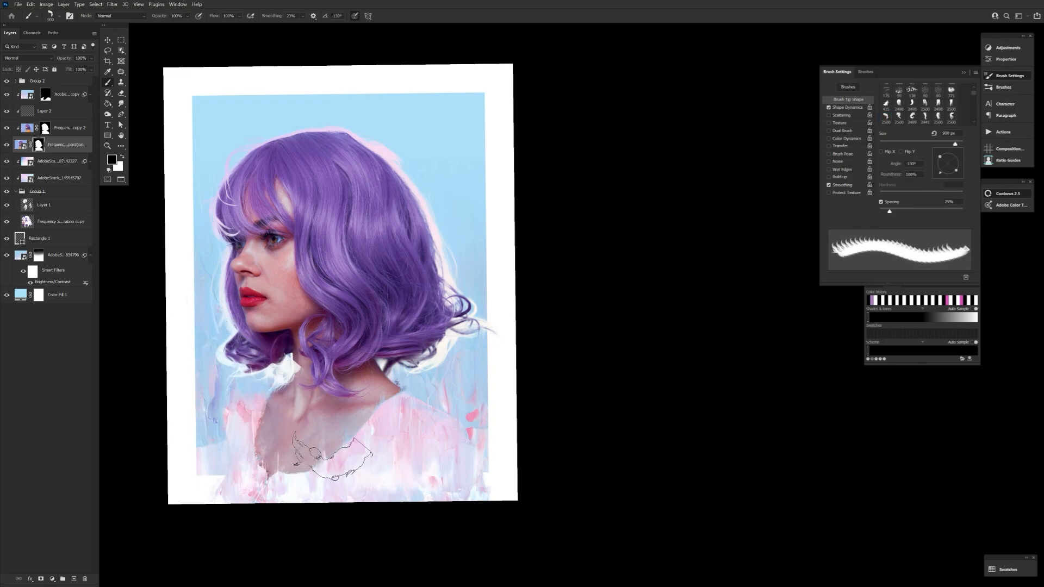
- Try hair brush IMG_8877.CR2 at 1100 px on the mask below the woman's chin
click(58, 16)
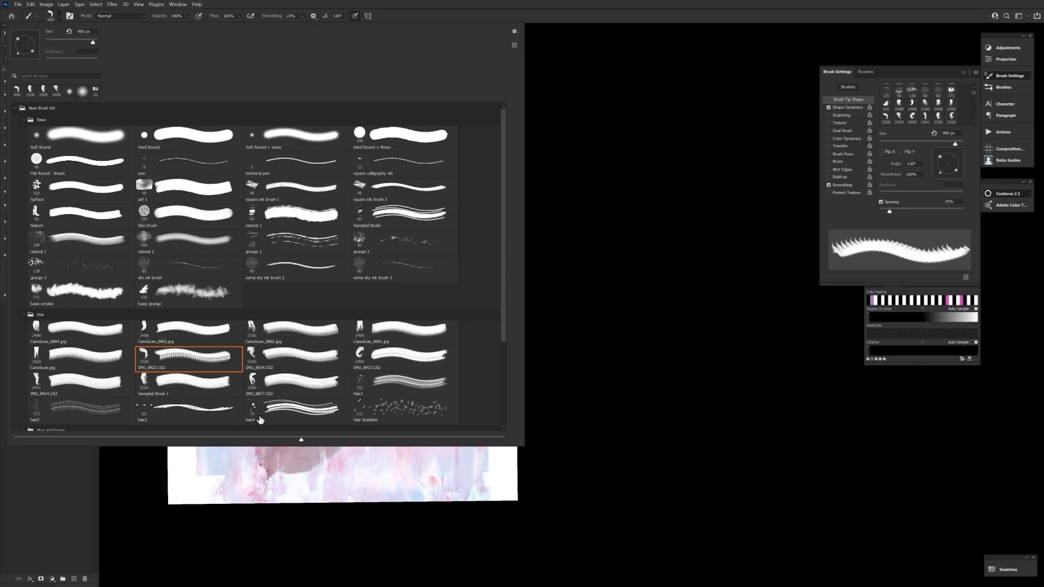
double_click(275, 383)
key(bracketleft)
key(bracketleft)
key(bracketleft)
key(bracketleft)
key(bracketleft)
key(bracketleft)
key(bracketleft)
key(bracketleft)
key(bracketleft)
key(bracketleft)
key(bracketleft)
key(bracketleft)
key(bracketleft)
key(bracketleft)
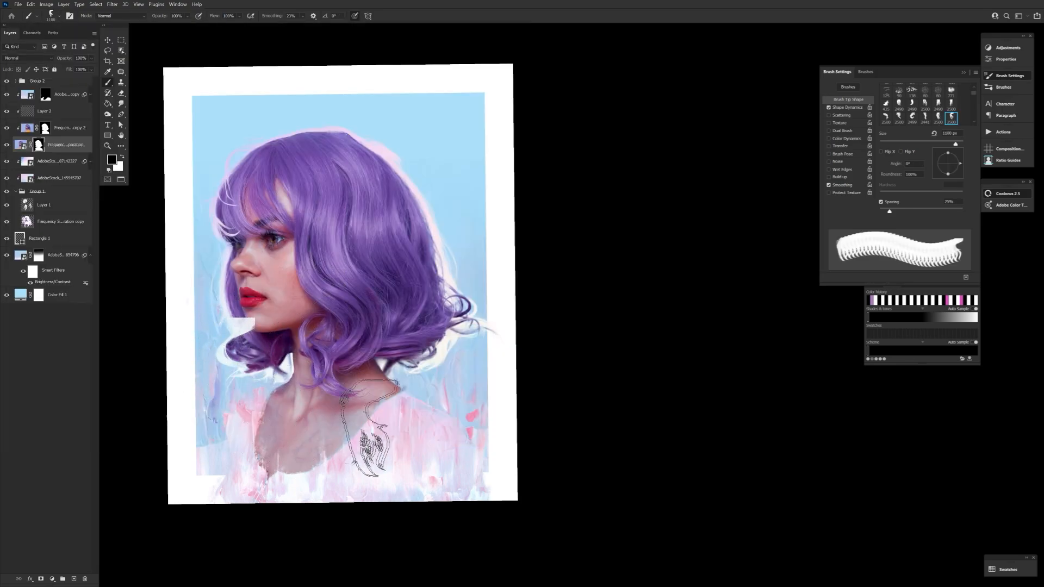
key(e)
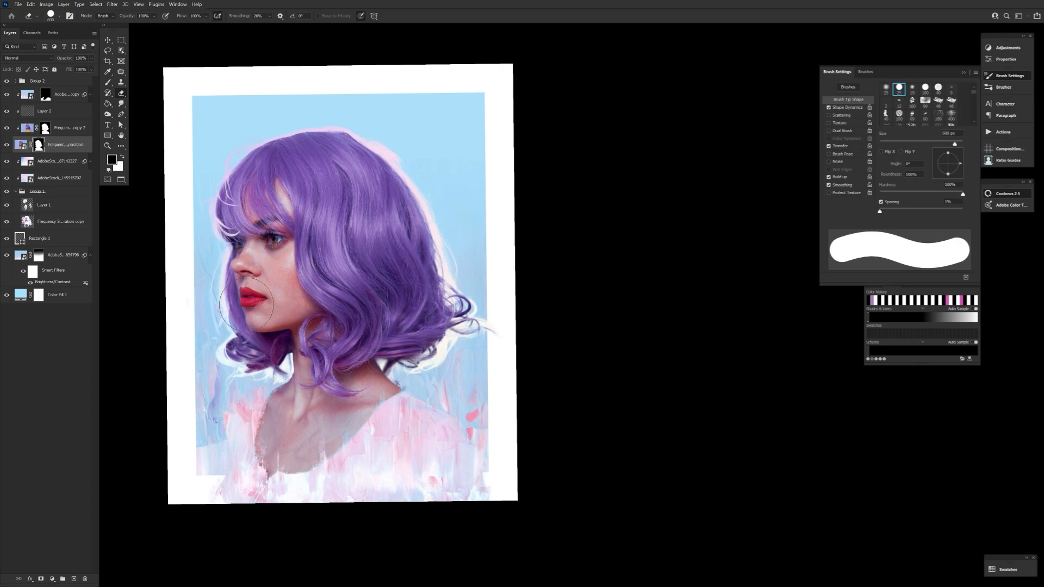
drag(246, 305, 238, 310)
key(ctrl+z)
key(b)
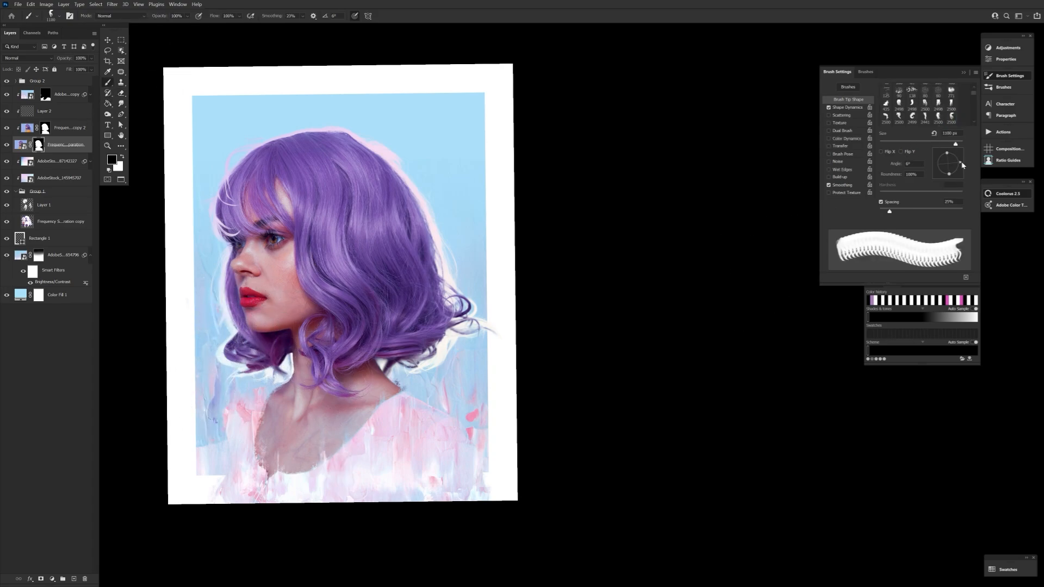
- Rotate the current hair brush tip to 13° and resize it to 1300 px to try it around the hair
drag(961, 163, 962, 160)
key(bracketright)
key(bracketright)
key(bracketright)
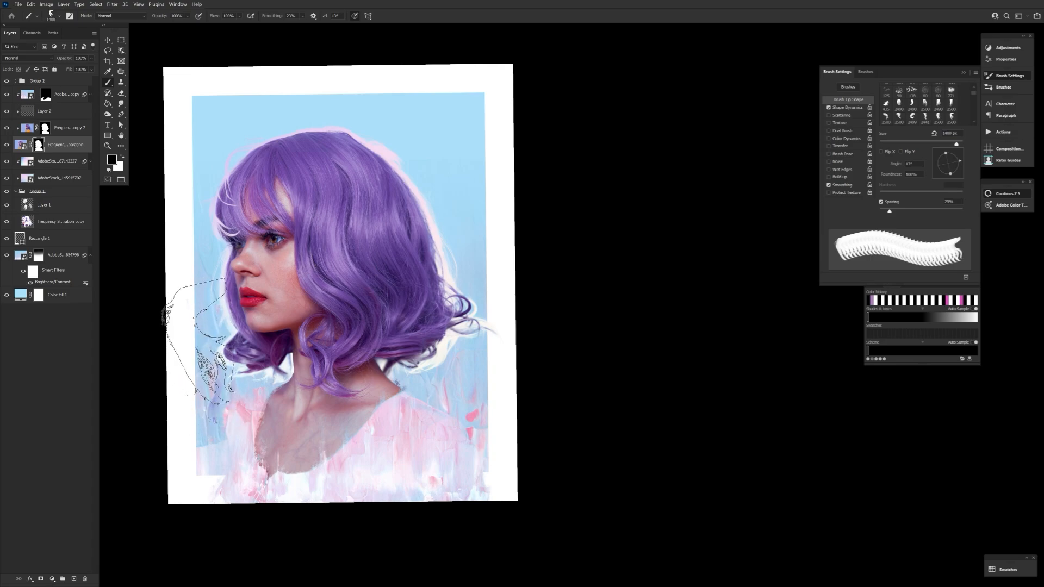
key(bracketleft)
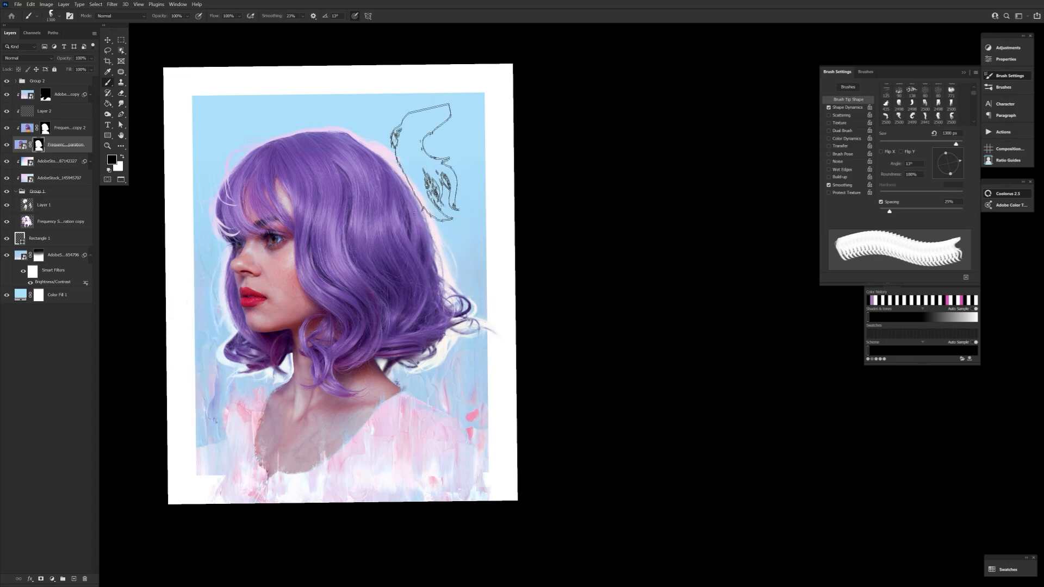
- Switch to a wavy CanoScan hair brush, reduce it to 1500 px and rotate its tip to 20°
click(58, 19)
double_click(299, 334)
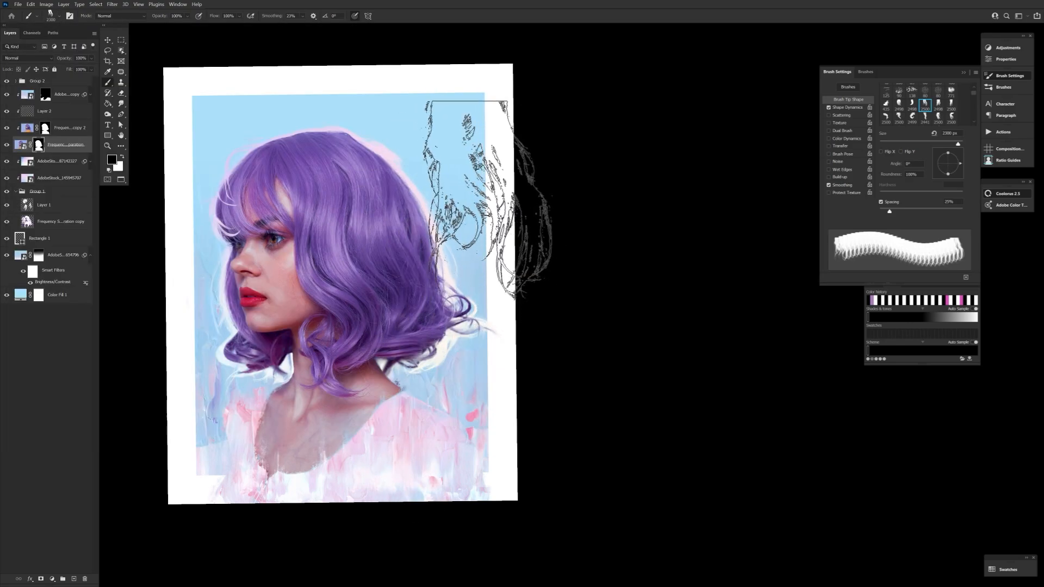
key(bracketleft)
key(bracketleft)
key(bracketleft)
key(bracketleft)
key(bracketleft)
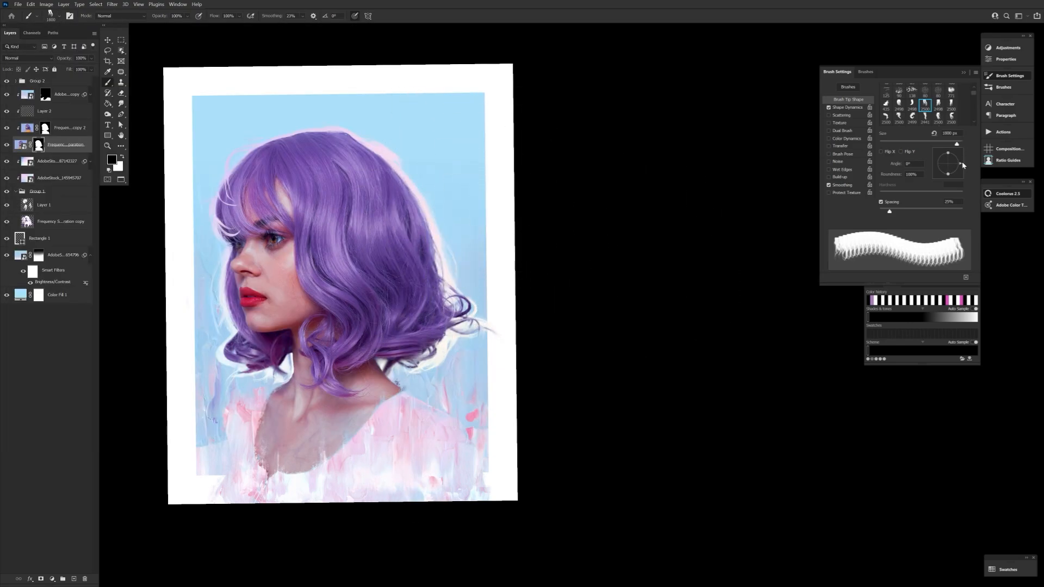
drag(963, 165, 960, 159)
key(bracketleft)
key(bracketleft)
key(bracketleft)
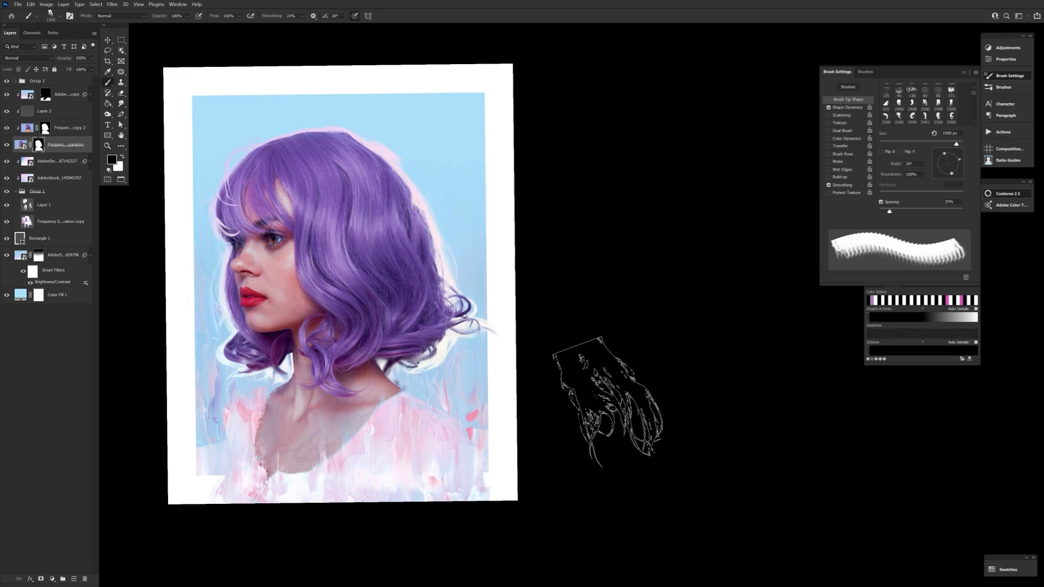
- Rotate the CanoScan hair brush through further angles, try stamping it over the back curls, and undo the stamps
drag(961, 160, 951, 153)
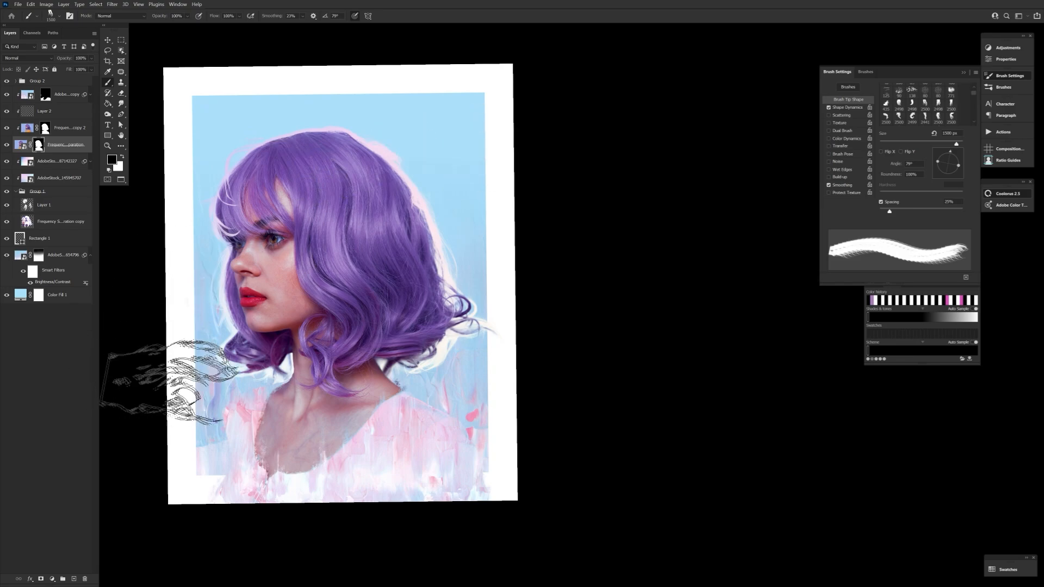
click(960, 165)
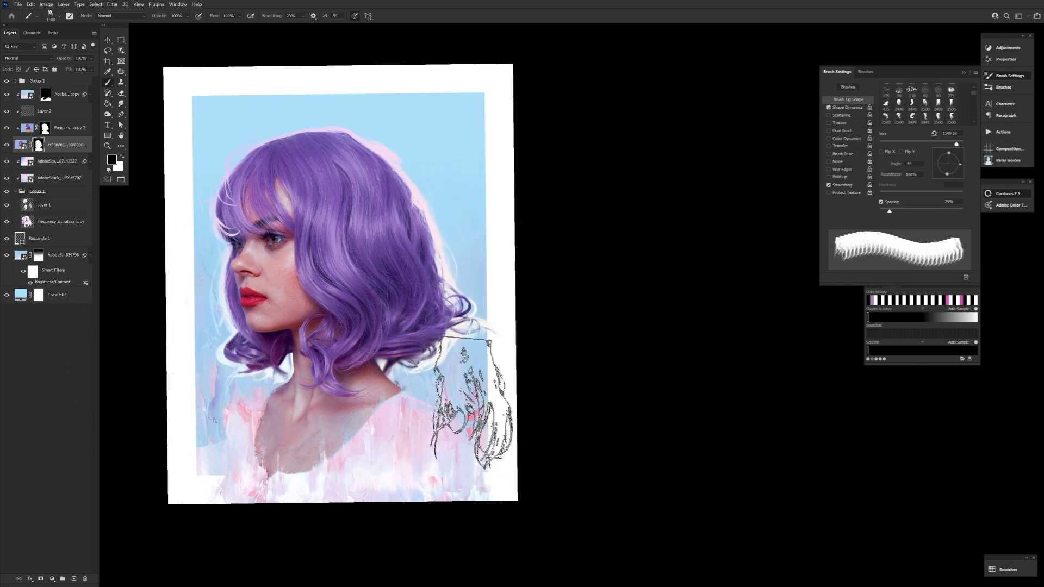
drag(950, 179, 958, 174)
click(457, 349)
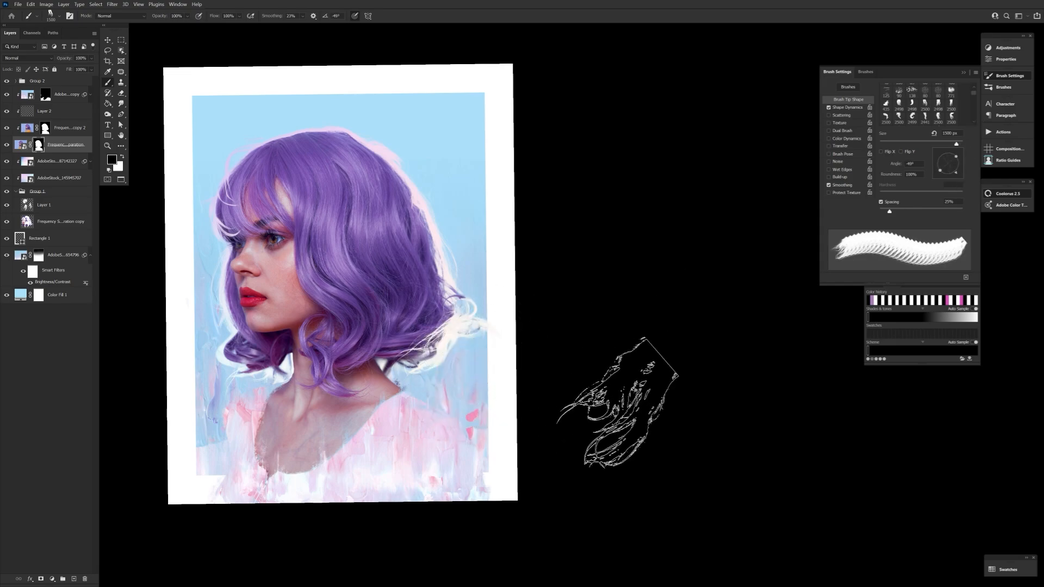
key(ctrl+z)
click(415, 289)
key(ctrl+z)
- Choose the curved CanoScan hair brush, flip it horizontally, reduce it to 700 px and rotate it to 30°
click(54, 17)
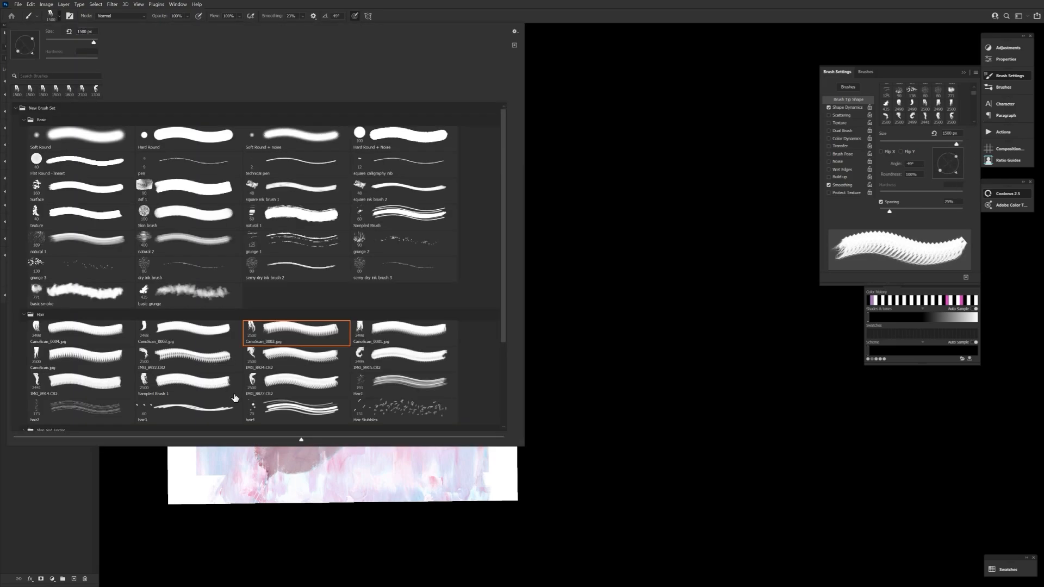
double_click(196, 328)
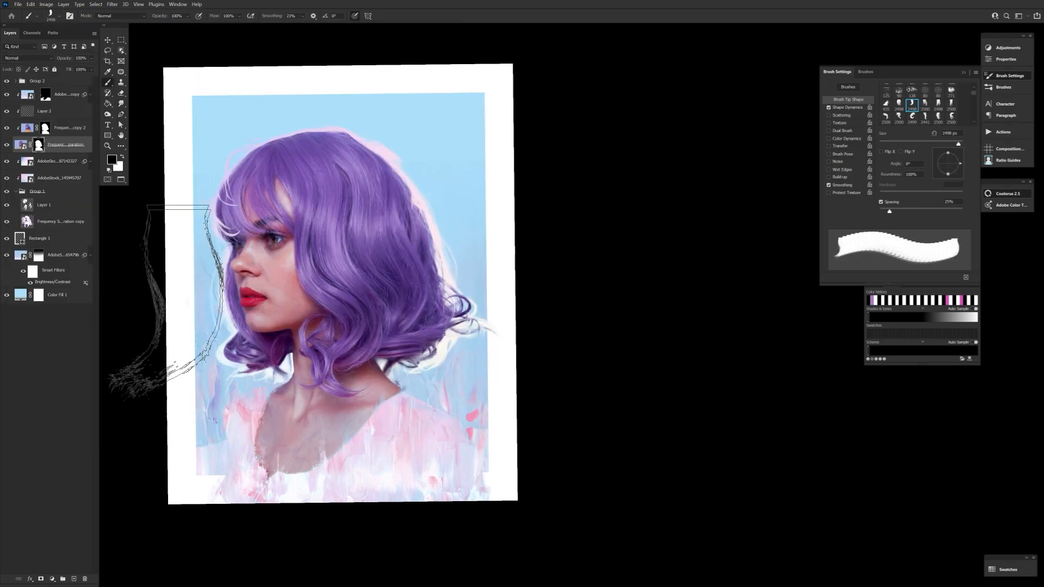
click(893, 153)
key(bracketleft)
key(bracketleft)
key(bracketleft)
key(bracketleft)
key(bracketleft)
key(bracketleft)
key(bracketleft)
key(bracketleft)
key(bracketleft)
key(bracketleft)
key(bracketleft)
key(bracketleft)
key(bracketleft)
key(bracketleft)
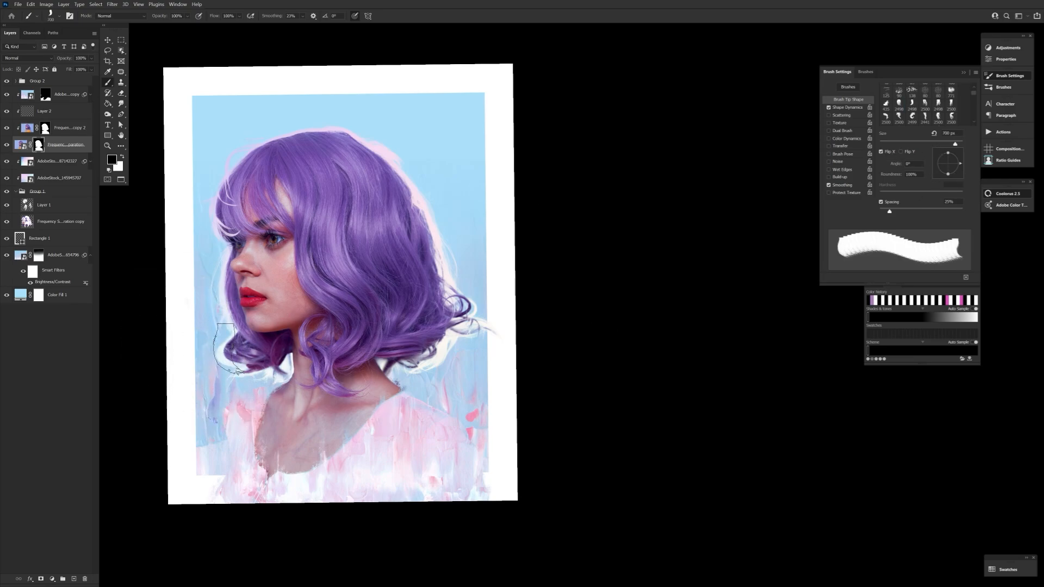
key(shift+Left)
key(shift+Left)
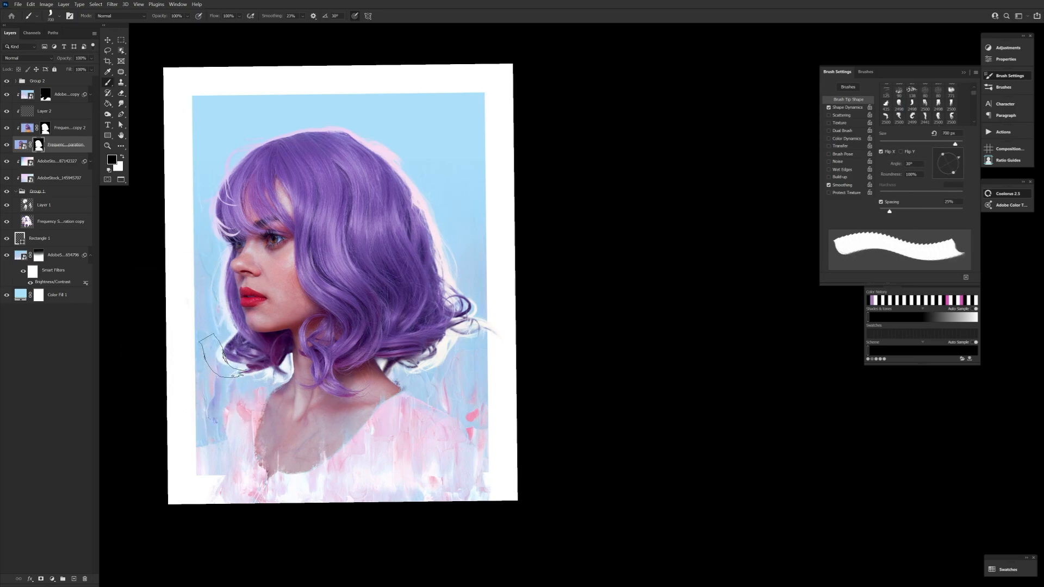
- Try another hair brush tip at 1800 px rotated to -29° and undo its stamp
click(122, 104)
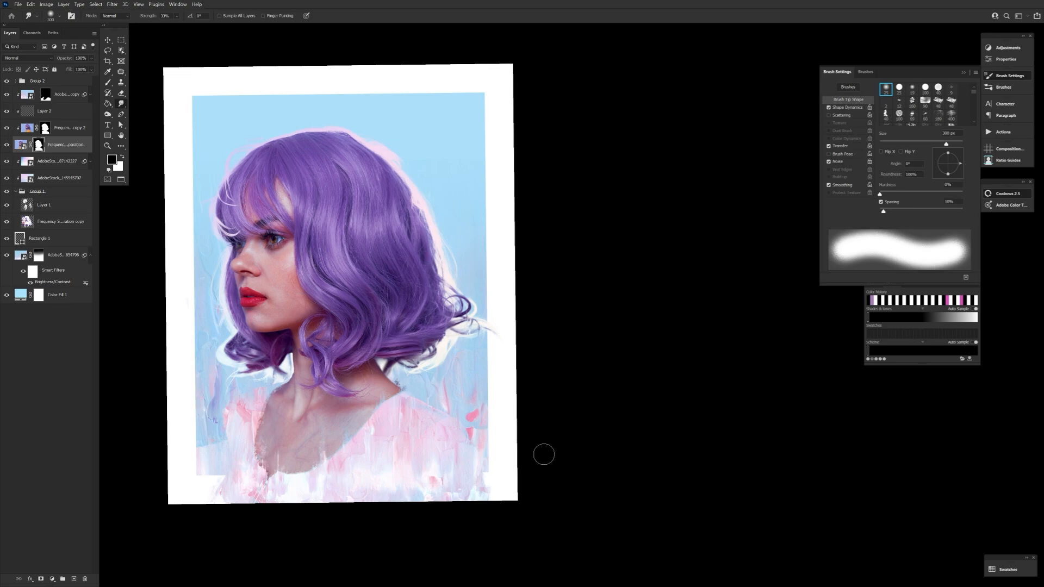
key(b)
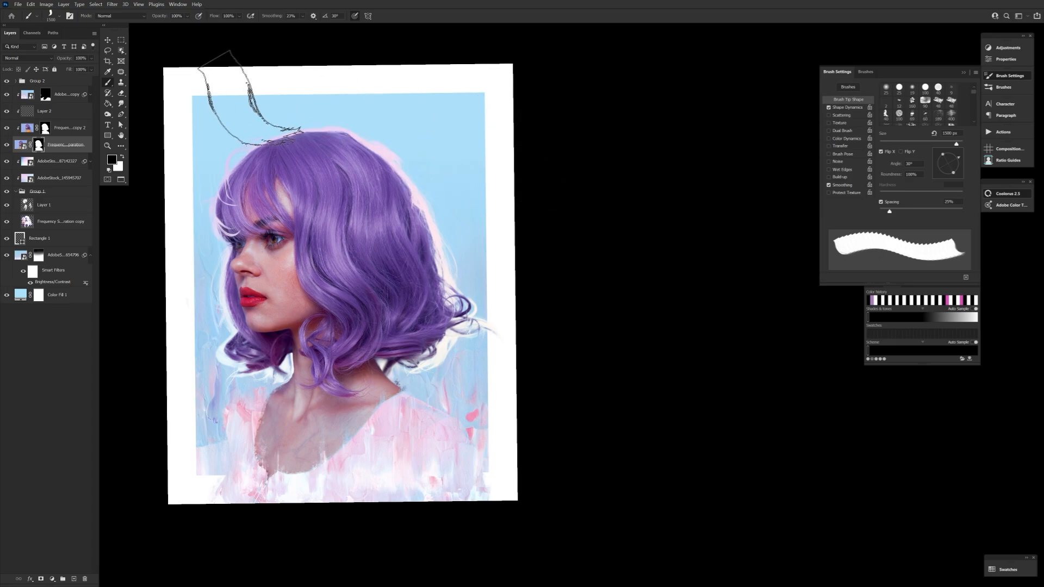
click(54, 15)
double_click(187, 379)
mouse_move(960, 162)
mouse_down()
mouse_move(952, 174)
mouse_move(960, 161)
mouse_up()
click(397, 124)
key(bracketleft)
key(bracketleft)
key(bracketleft)
key(bracketleft)
key(bracketleft)
key(bracketleft)
key(bracketleft)
key(ctrl+z)
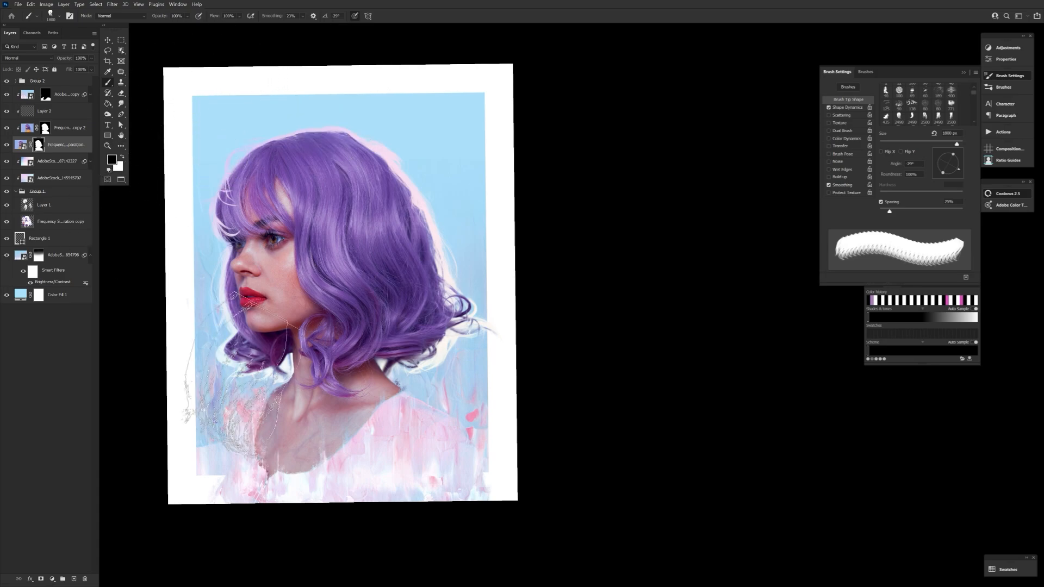
- Flip the view horizontally and retouch the woman's mask near the lower back curls with a textured brush
click(899, 118)
key(ctrl+shift+h)
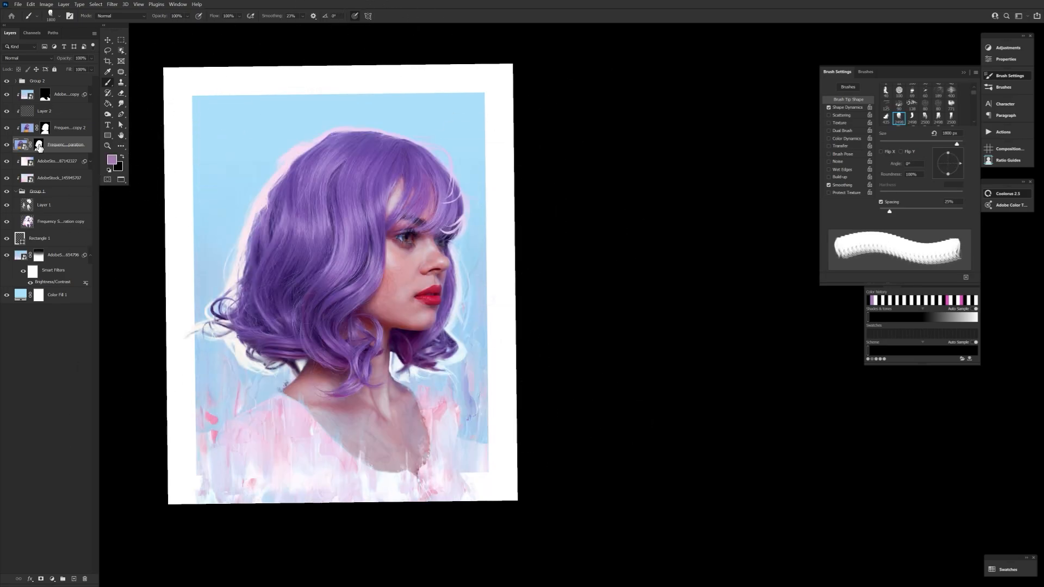
click(55, 16)
double_click(186, 379)
drag(270, 366, 273, 355)
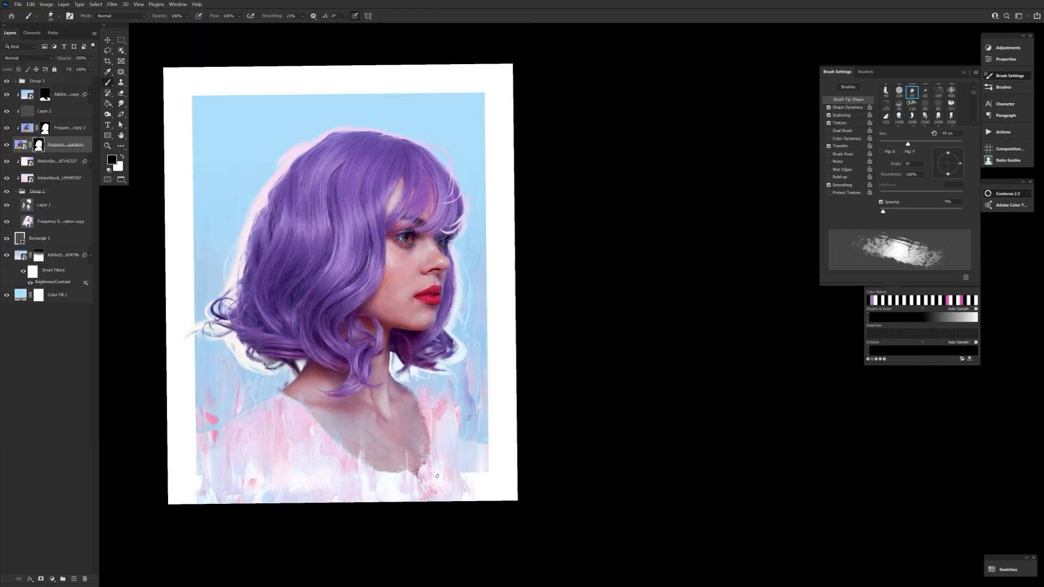
- Choose a textured dual brush for the mask, open its shape dynamics and swap the painting colours
click(55, 16)
double_click(187, 359)
click(848, 107)
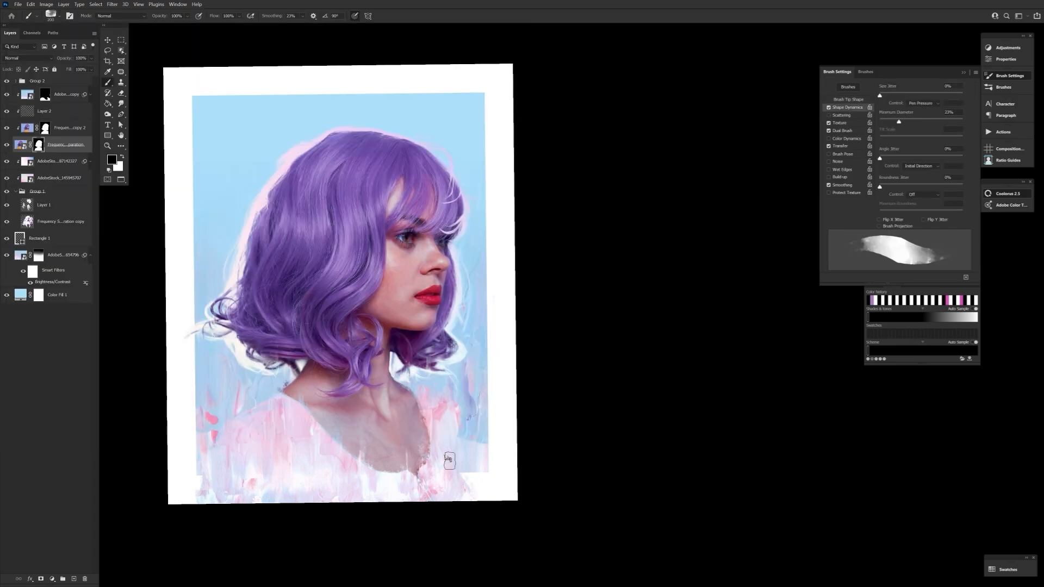
key(x)
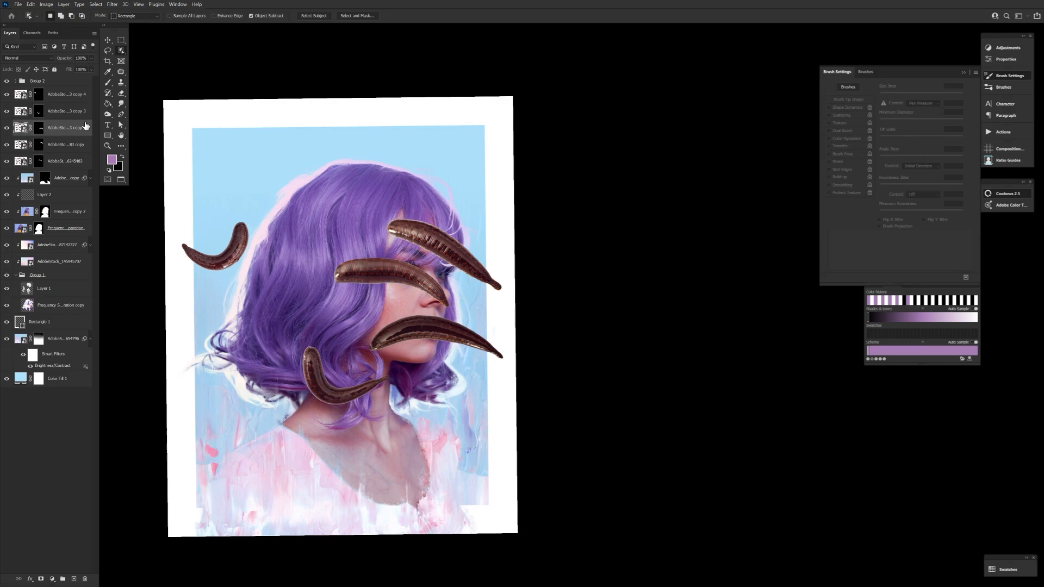
- Group the five leech layers and clip a Gradient Map adjustment to them to neutralise their colour
click(66, 161)
shift+click(74, 94)
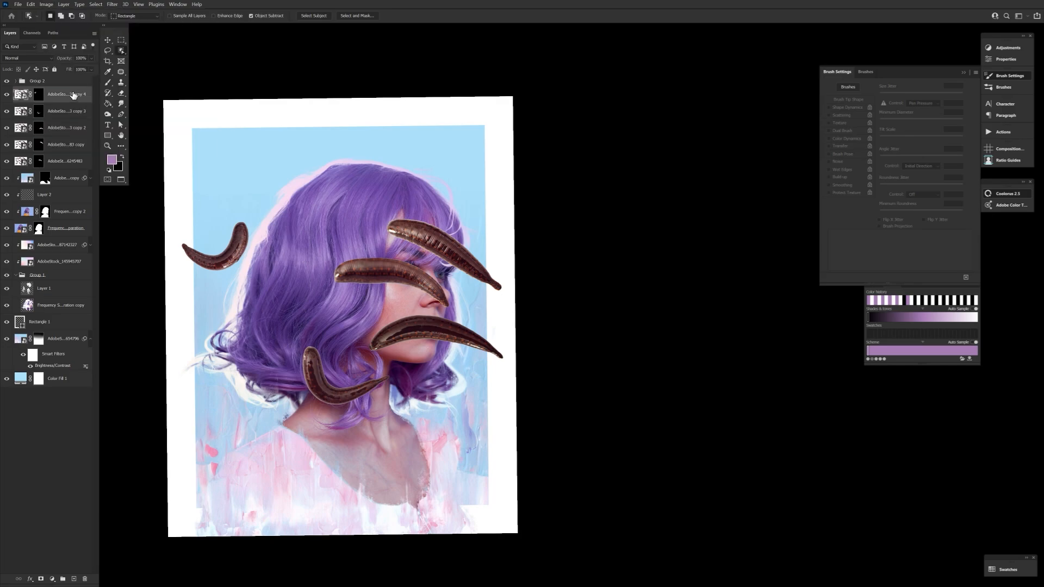
key(ctrl+g)
click(1006, 48)
click(913, 85)
key(ctrl+alt+g)
- Clip a Curves adjustment directly above the leech group and lift the black point to output 15
click(60, 108)
click(996, 49)
click(894, 62)
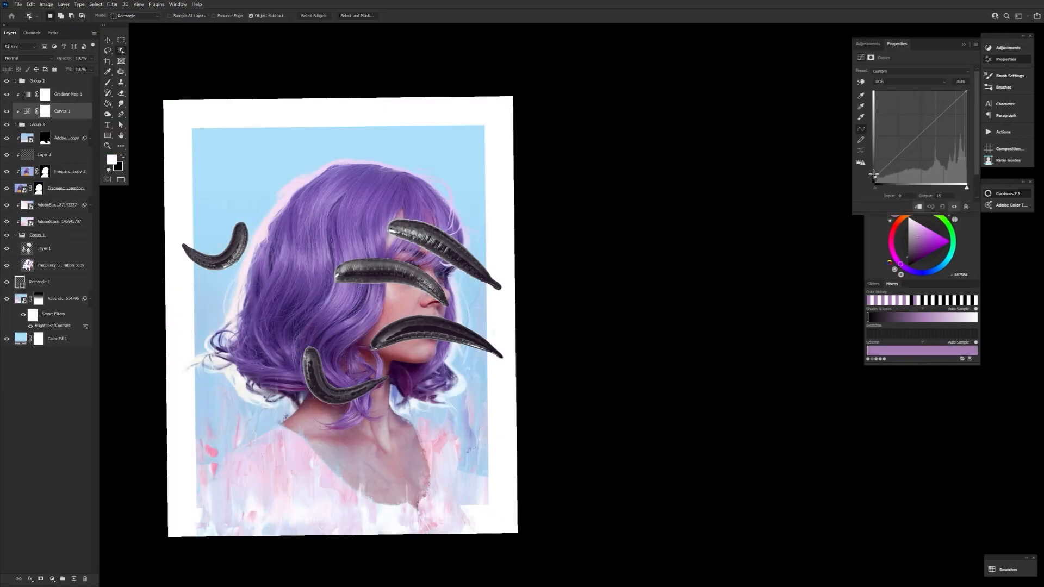
- Tint the leeches purple with a clipped Color Balance adjustment and lower the Gradient Map's opacity
click(868, 43)
click(879, 74)
drag(902, 113, 943, 117)
click(68, 94)
drag(65, 58, 60, 61)
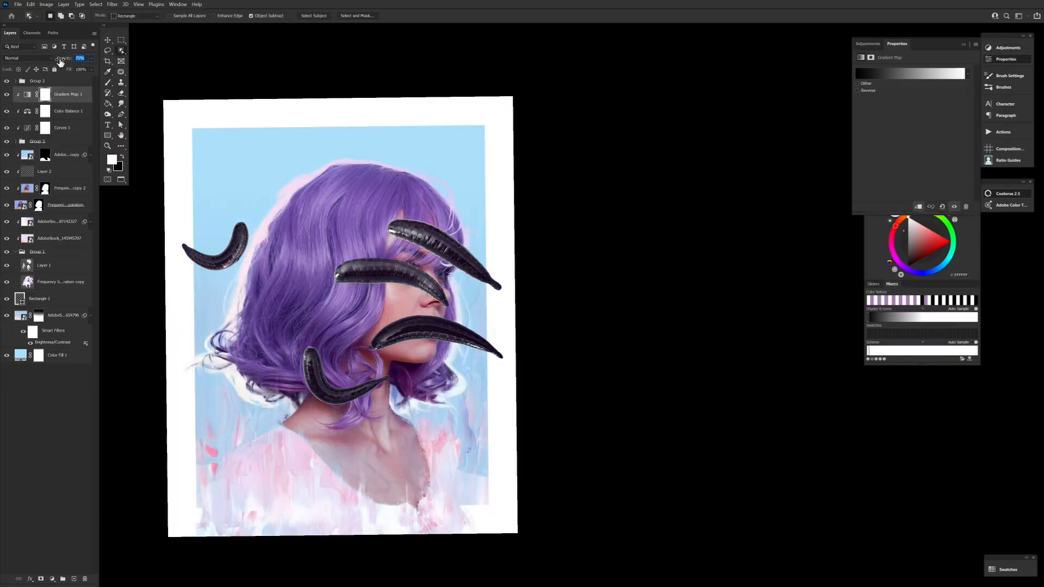
- Convert the topmost leech layer to a smart object and shift that leech slightly at the back of the hair
click(55, 142)
click(16, 142)
click(70, 155)
key(v)
right_click(85, 153)
click(192, 156)
scroll(192, 234, up, 5)
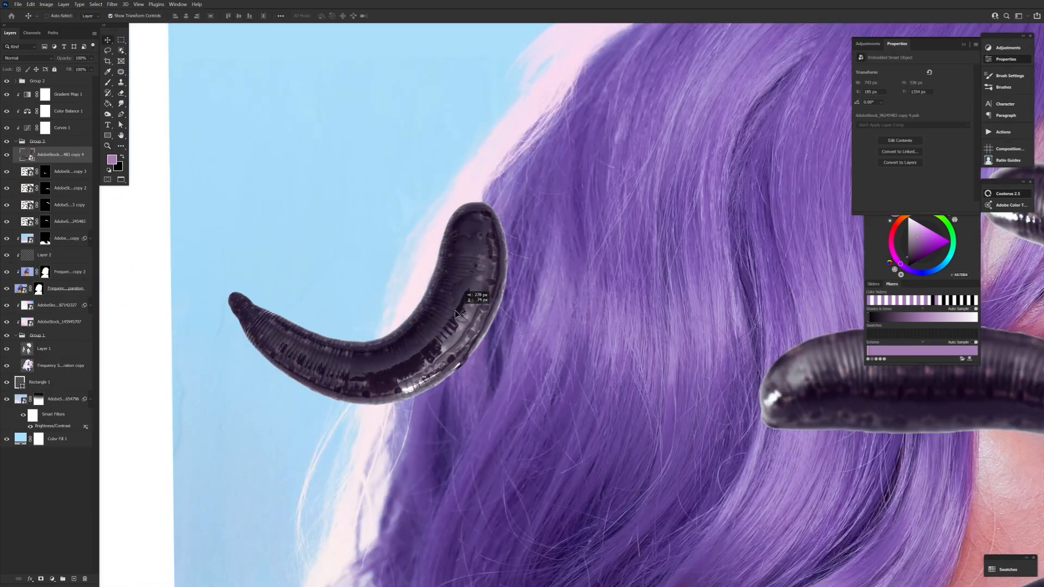
drag(477, 294, 445, 343)
- Add a mask to this leech and trim its pale edge with a hard round brush using pen-pressure size
click(41, 579)
key(b)
click(58, 17)
click(187, 140)
click(1010, 76)
click(847, 107)
key(x)
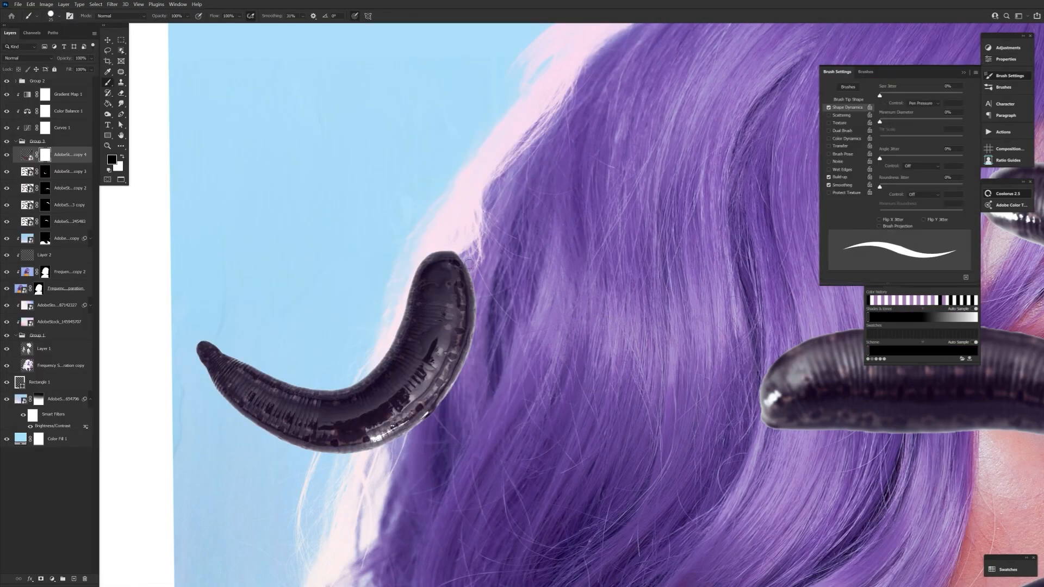
key(r)
drag(423, 425, 384, 204)
drag(383, 204, 368, 486)
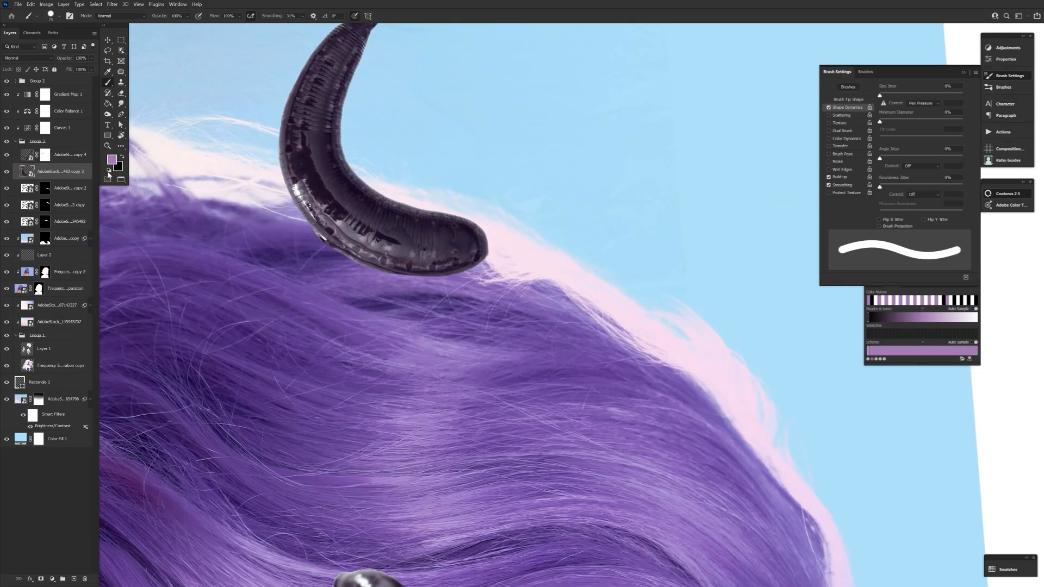
- Mask out the pale halo along the outer curve and thin tail of the leech over the neck curls
key(ctrl+0)
scroll(208, 171, up, 5)
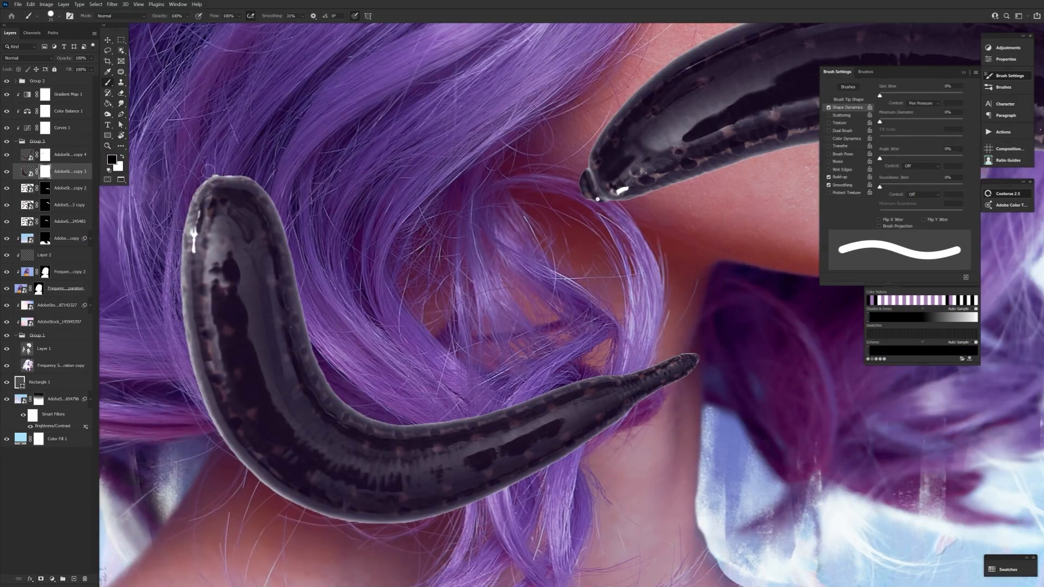
drag(193, 193, 239, 460)
key(r)
drag(271, 426, 334, 96)
mouse_move(280, 128)
mouse_down()
mouse_move(251, 318)
mouse_move(275, 383)
mouse_up()
key(r)
mouse_move(275, 383)
mouse_down()
mouse_move(305, 158)
mouse_move(286, 392)
mouse_up()
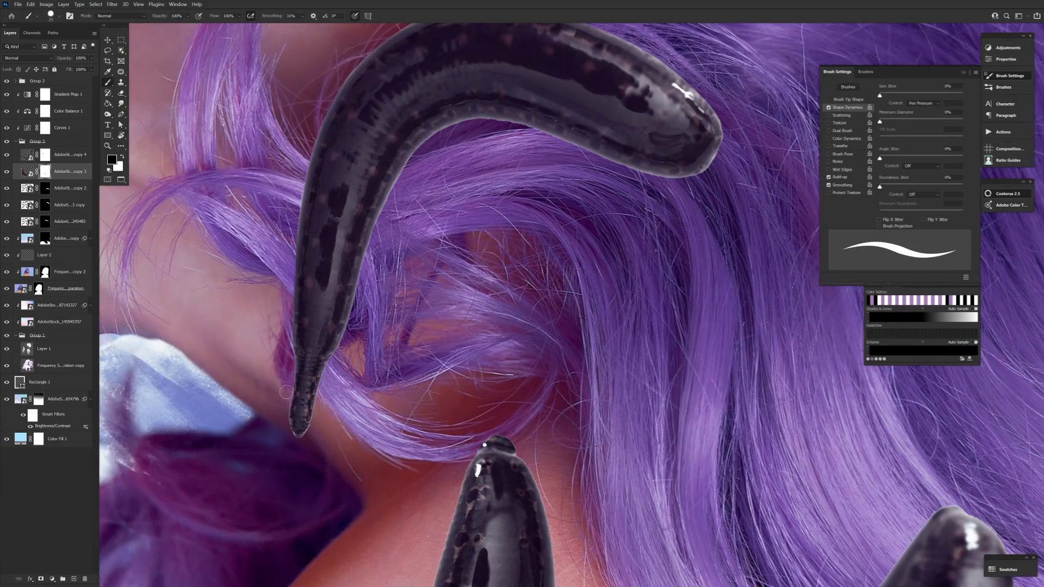
- Resize the mask brush and remove the remaining halo around the blunt end of the neck leech
key(bracketleft)
key(bracketleft)
key(bracketleft)
key(bracketright)
key(bracketright)
key(bracketright)
key(bracketright)
drag(723, 103, 671, 255)
mouse_move(671, 256)
mouse_down()
mouse_move(670, 285)
mouse_move(619, 202)
mouse_up()
key(r)
mouse_move(614, 222)
mouse_down()
mouse_move(597, 258)
mouse_move(440, 443)
mouse_move(329, 298)
mouse_move(334, 334)
mouse_up()
drag(521, 47, 480, 356)
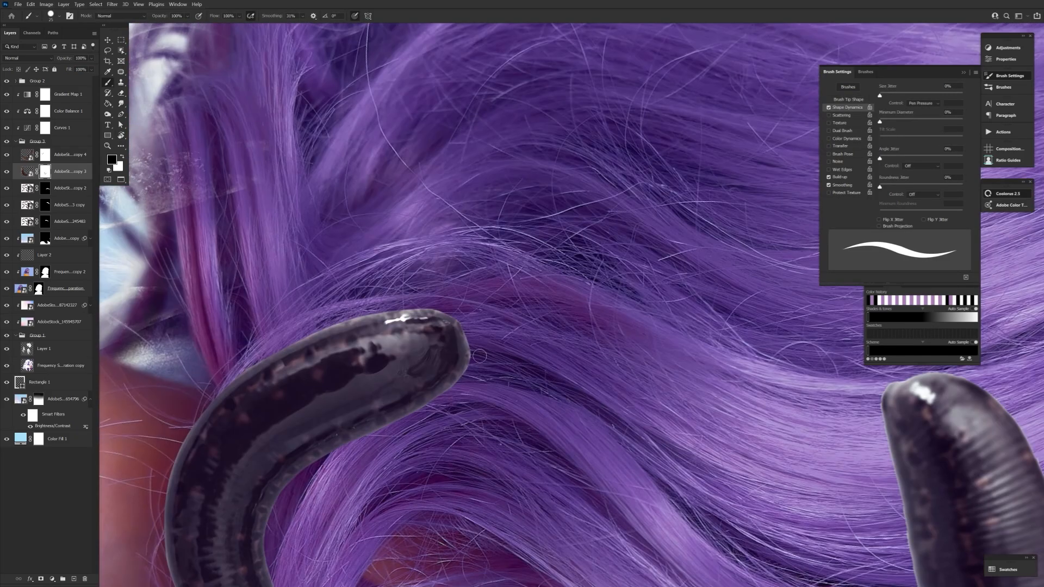
- Convert the leech layer over the mouth to a smart object, add a mask and trim its edges with a smaller brush
right_click(79, 189)
click(111, 270)
click(41, 579)
key(b)
key(r)
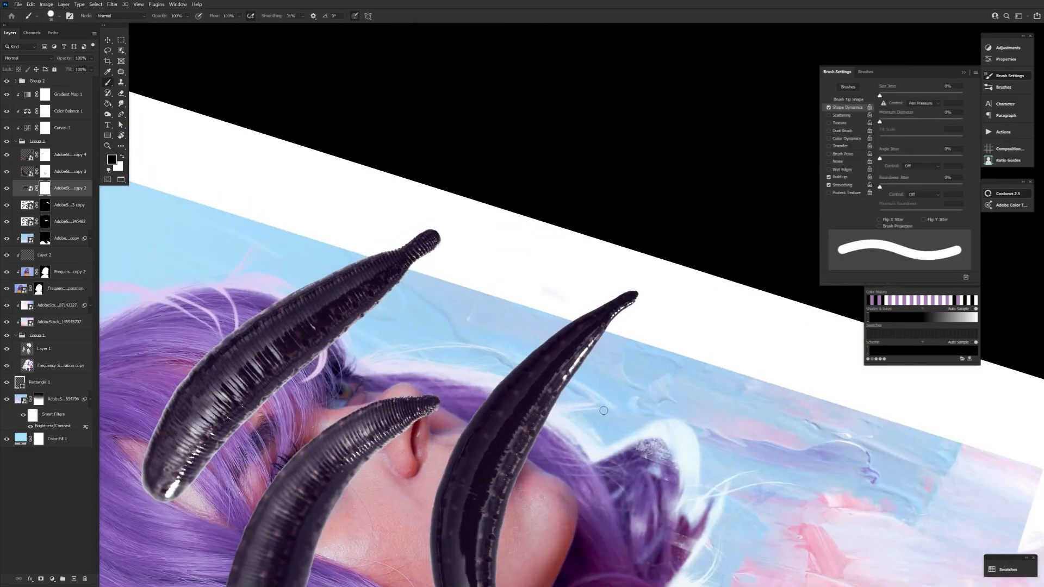
drag(608, 327, 463, 249)
mouse_move(465, 253)
mouse_down()
mouse_move(364, 447)
mouse_move(393, 321)
mouse_up()
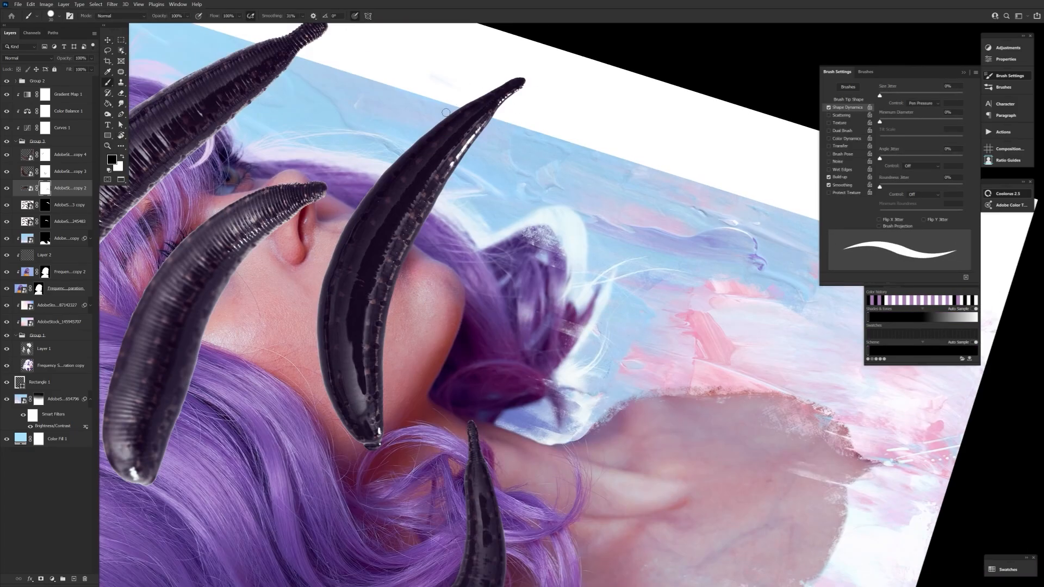
key(bracketleft)
key(bracketleft)
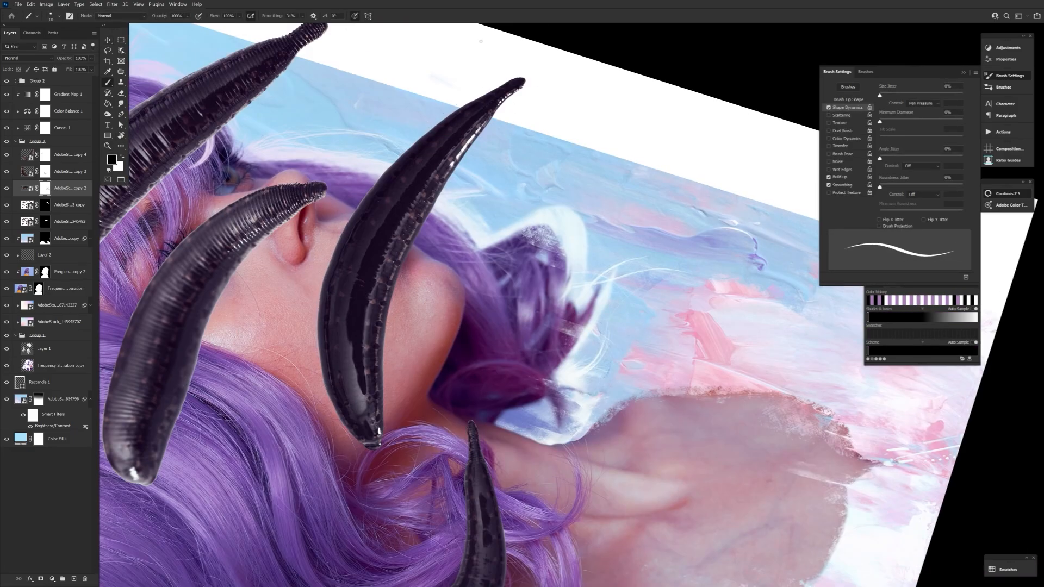
- Convert the forehead leech layer to a masked smart object and delete the leech layer over the cheek
right_click(79, 205)
click(112, 286)
drag(214, 385, 340, 438)
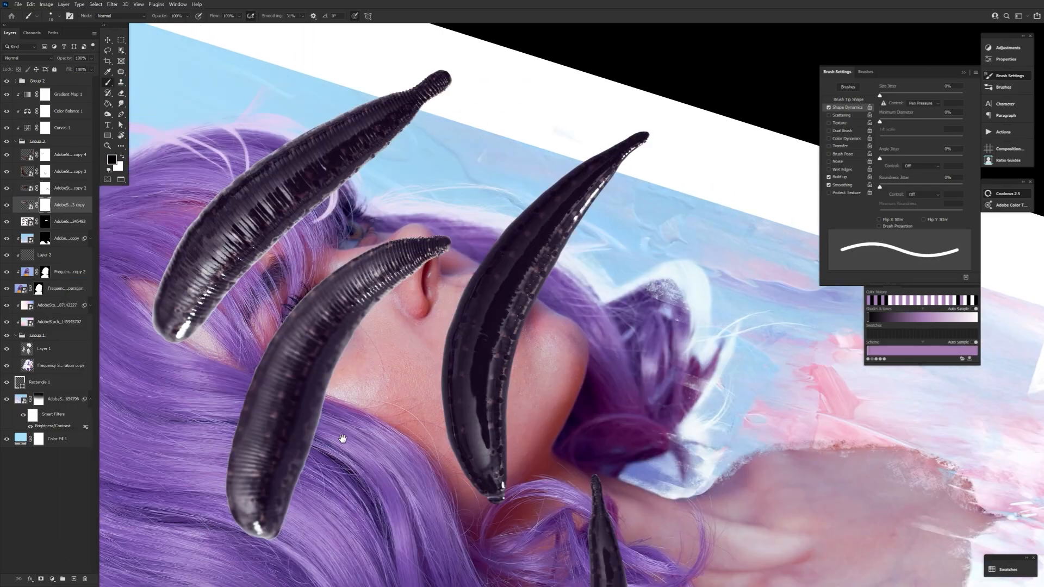
click(6, 221)
key(Delete)
click(41, 579)
- Enlarge the mask brush and trim the pale halo around the forehead leech
drag(338, 188, 379, 319)
key(bracketright)
key(bracketright)
key(bracketright)
key(bracketright)
key(bracketright)
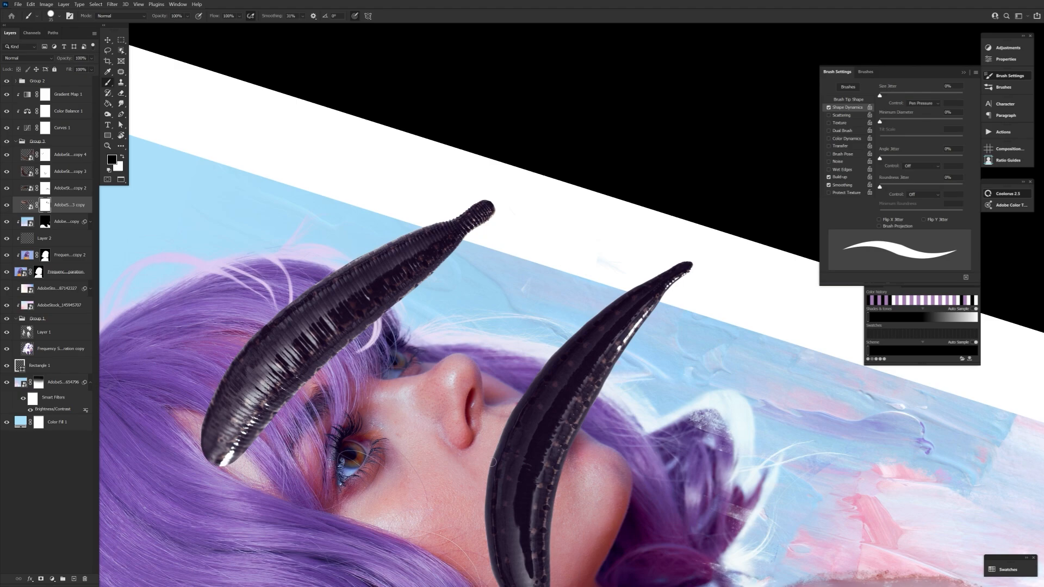
- Reset the view rotation and feather the leech layer masks by 0.5 px
key(r)
click(124, 16)
click(1006, 59)
click(45, 188)
click(45, 171)
click(45, 154)
click(955, 118)
text(0.5)
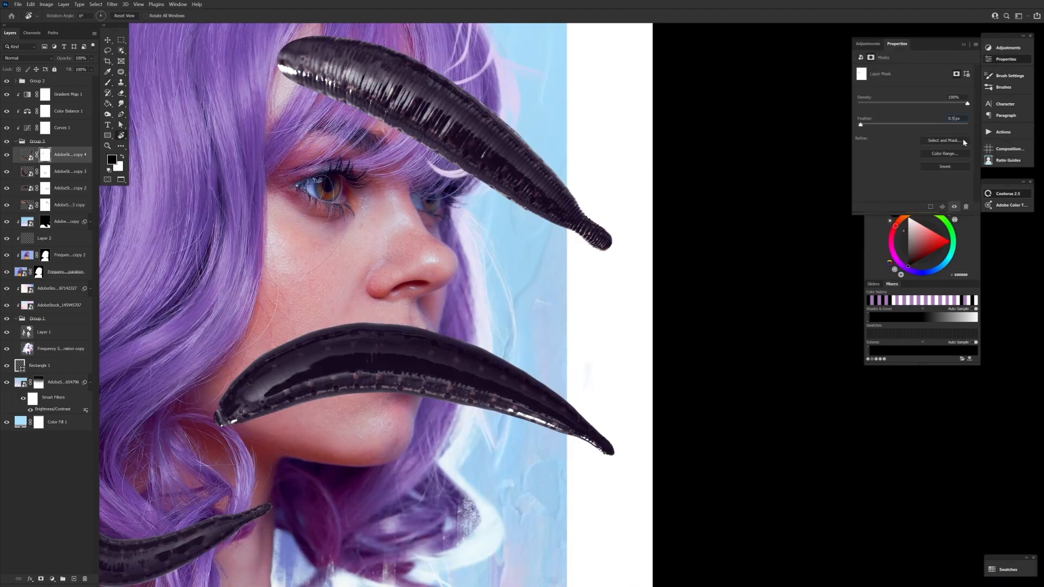
key(Return)
- Flip the view horizontally and move the forehead leech onto the purple hair behind the face
key(z)
drag(443, 284, 401, 283)
drag(267, 153, 292, 165)
key(F3)
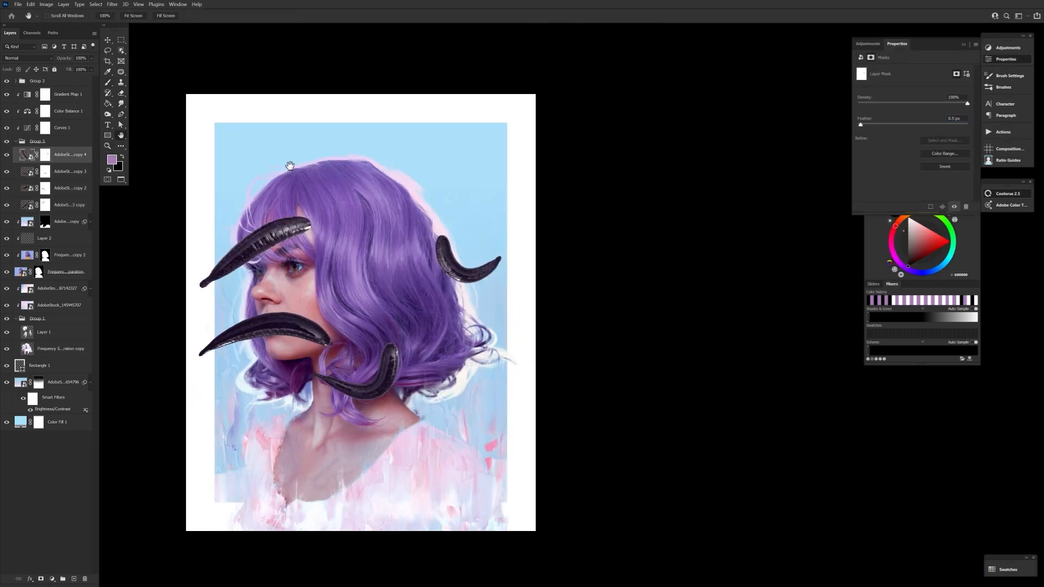
drag(361, 265, 359, 281)
key(v)
click(73, 208)
drag(260, 263, 379, 235)
- Select the relocated hair leech's mask with the brush and inspect its edges up close
key(z)
drag(330, 202, 371, 202)
key(b)
click(45, 205)
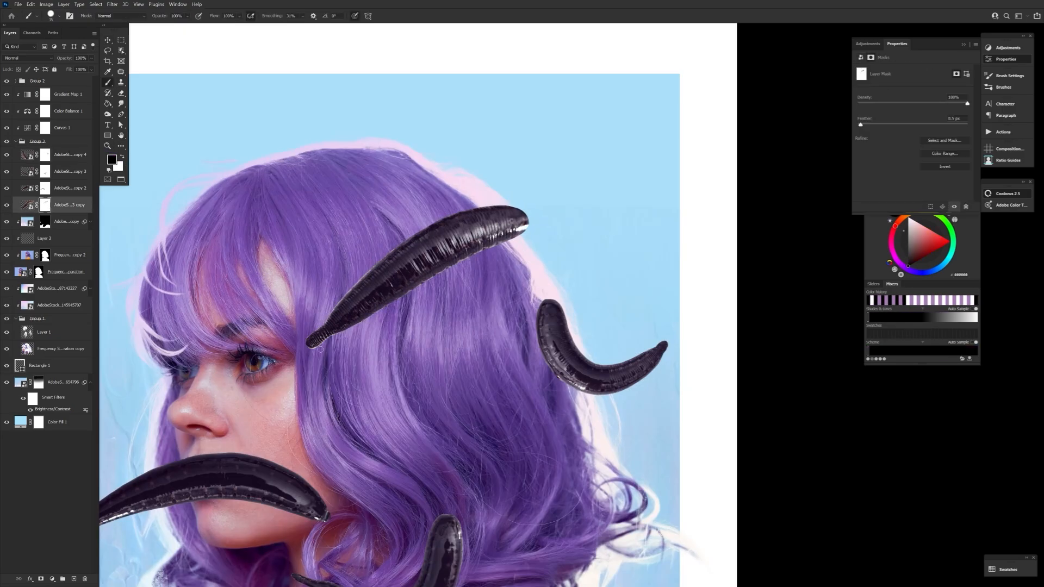
mouse_move(321, 348)
mouse_down()
mouse_move(313, 417)
mouse_move(416, 201)
mouse_move(268, 207)
mouse_up()
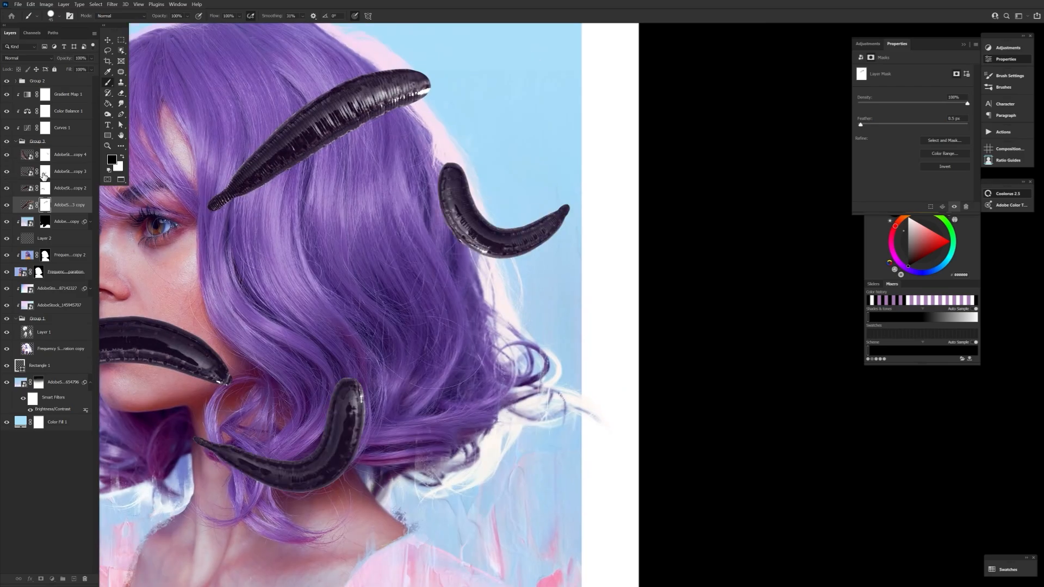
- Refine the mask of the curved neck leech with an enlarged brush
click(44, 173)
key(bracketright)
key(bracketright)
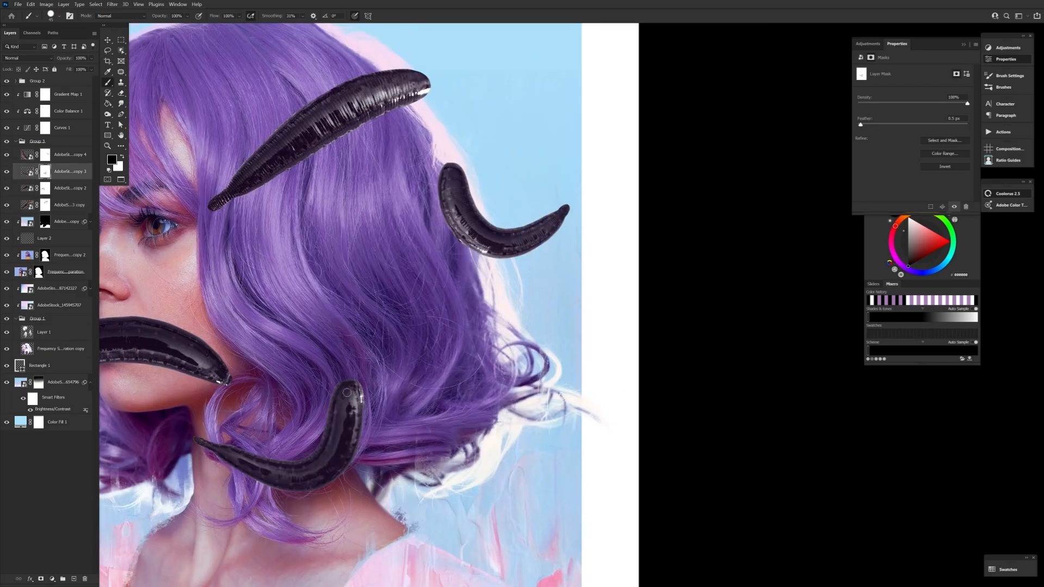
key(r)
drag(347, 392, 267, 412)
key(bracketright)
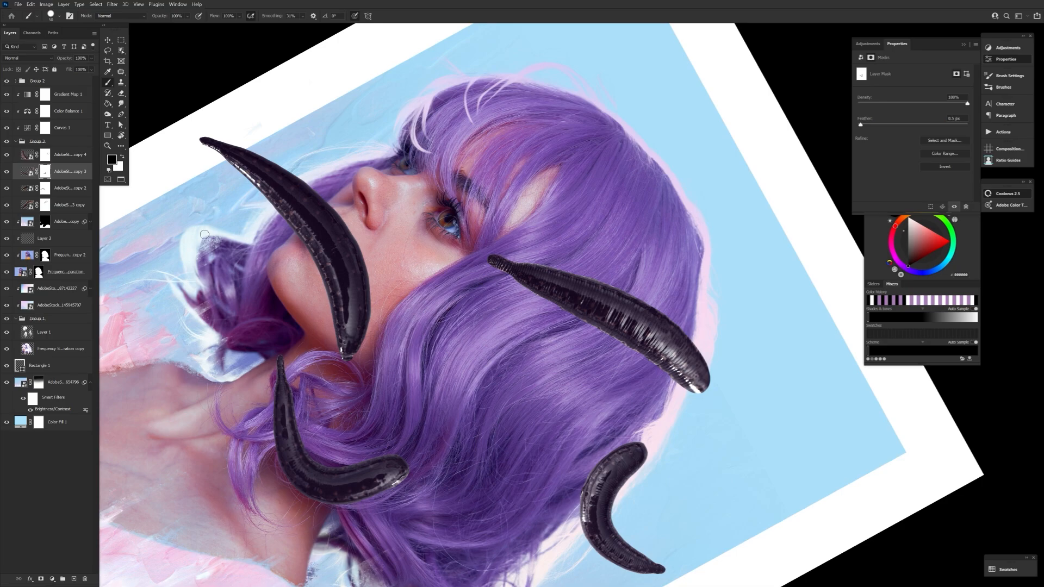
- Reset the rotated view and move the small curved leech from the back of the hair onto the chest
key(r)
key(Escape)
key(z)
alt+click(451, 285)
alt+click(451, 285)
alt+click(381, 239)
click(796, 387)
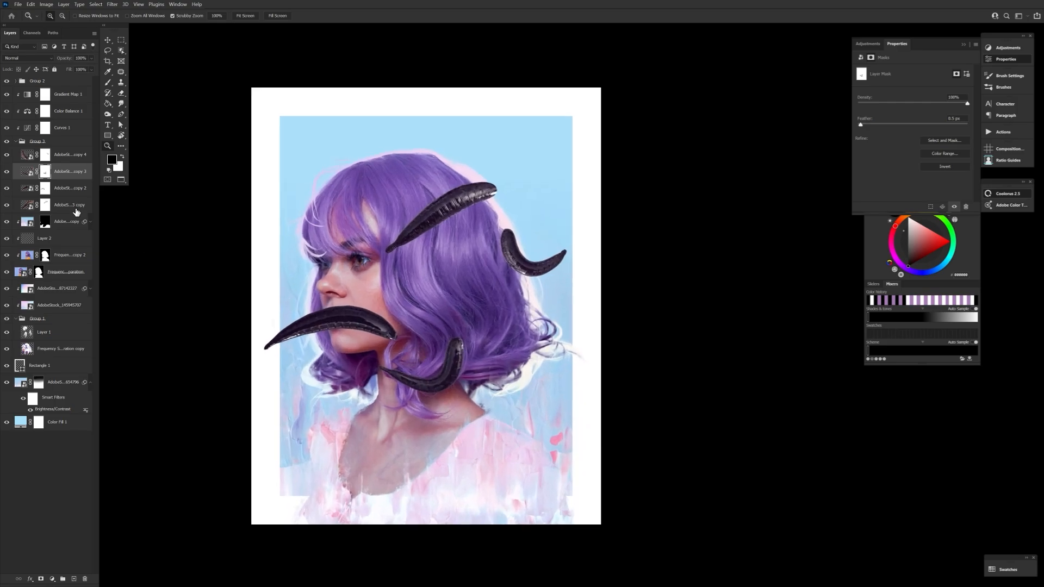
click(77, 157)
click(108, 40)
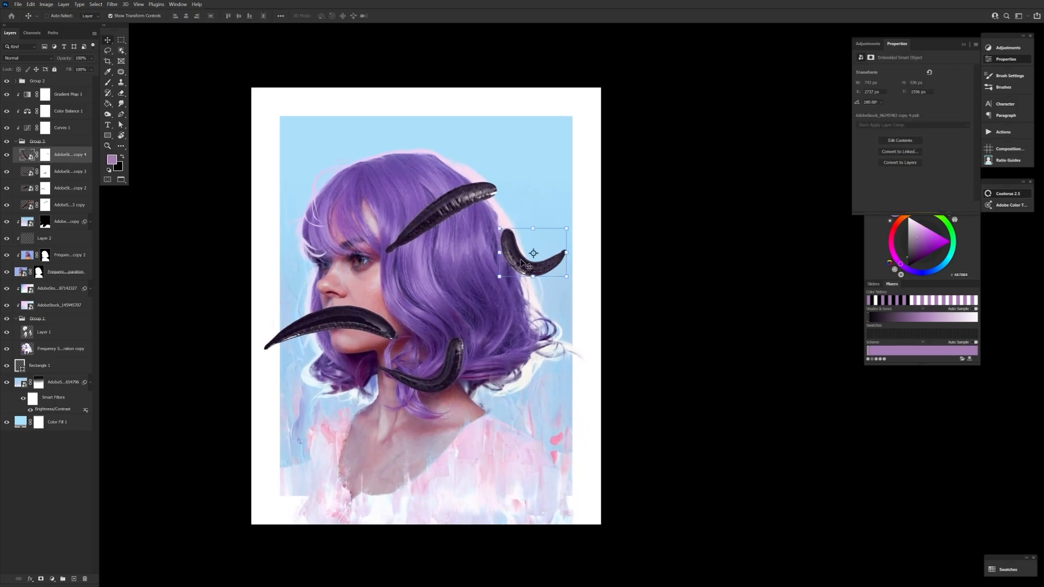
drag(528, 266, 387, 466)
- Flip the chest leech horizontally and scale it down
key(ctrl+t)
right_click(426, 458)
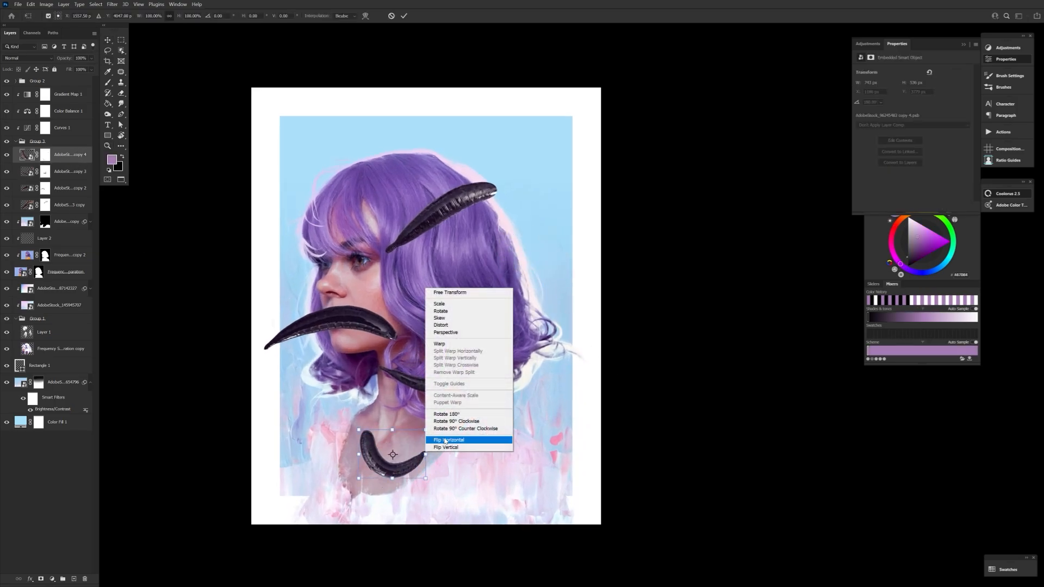
click(451, 445)
drag(392, 429, 406, 466)
key(Return)
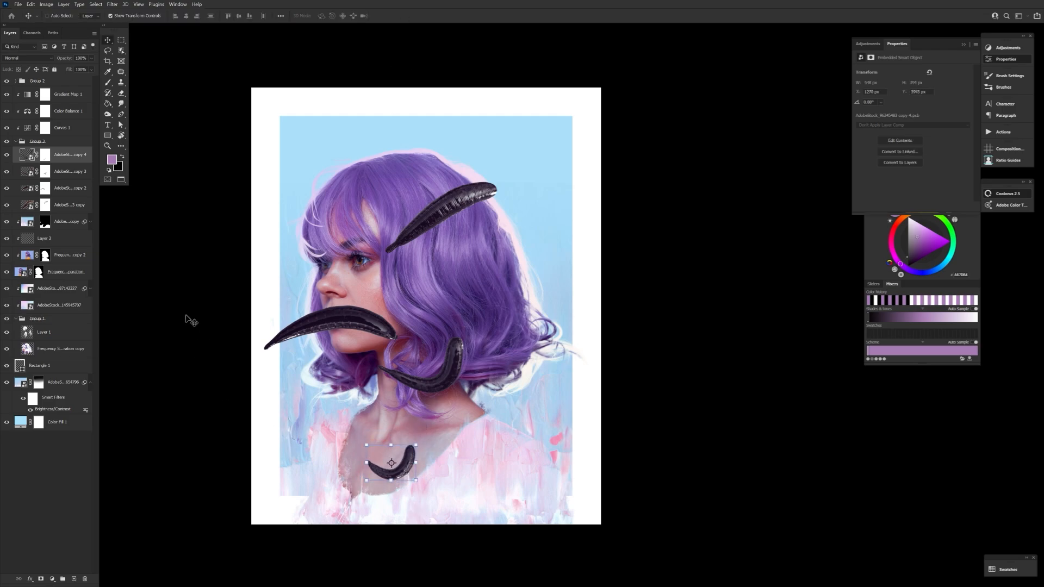
- Move the neck leech to the blue background above the hair and the mouth leech down onto the neck
key(alt+bracketleft)
drag(438, 383, 544, 177)
ctrl+click(367, 326)
drag(367, 326, 415, 387)
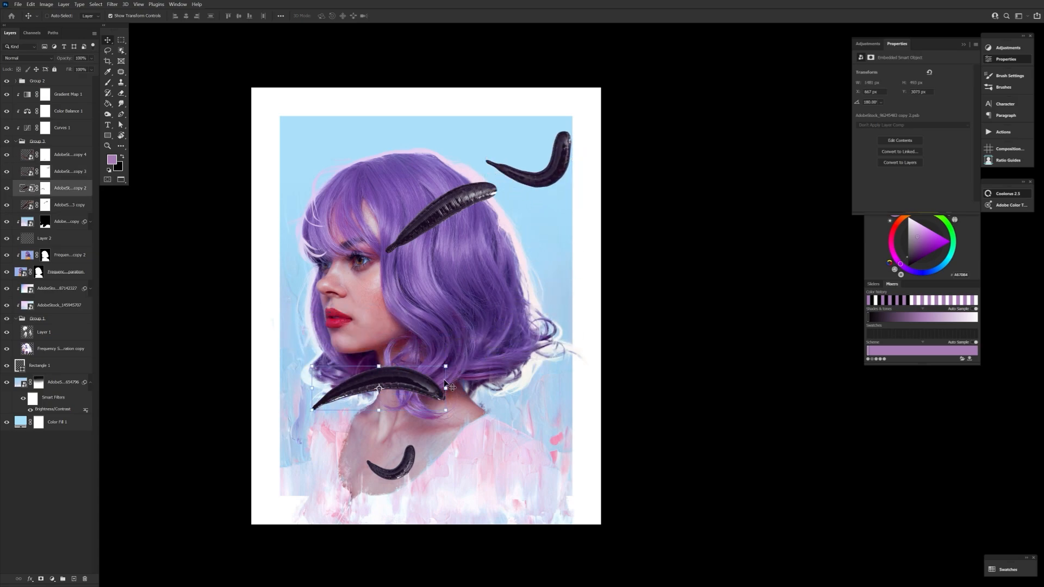
- Rotate, horizontally flip and shrink the long leech from the mouth, and place it upright along the jaw and cheek
drag(399, 337, 328, 363)
right_click(378, 355)
click(408, 508)
drag(388, 454, 384, 388)
key(Return)
drag(375, 333, 379, 308)
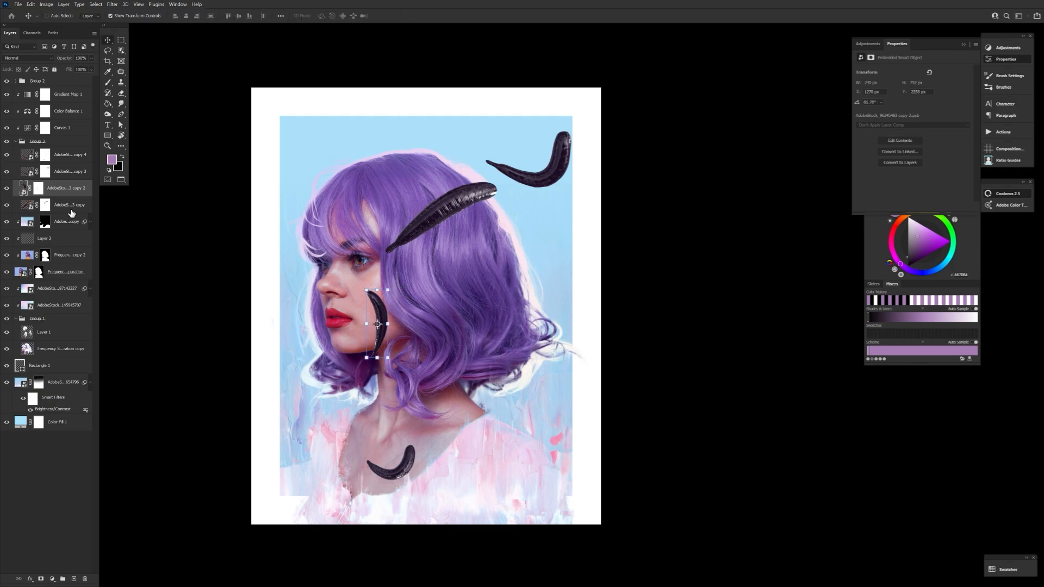
- Move the curved leech from the blue background onto the neck, scale it down and flip it below the jaw
ctrl+click(563, 185)
drag(563, 185, 394, 469)
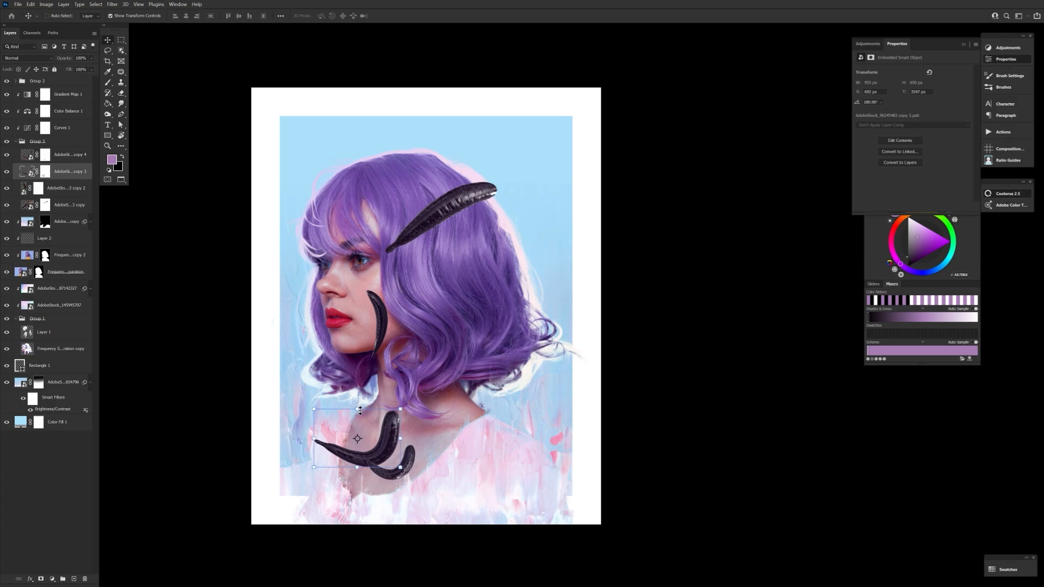
drag(360, 410, 348, 431)
right_click(379, 454)
click(390, 442)
right_click(382, 412)
click(427, 566)
drag(379, 399, 382, 422)
click(404, 16)
- Hide the neck leech, then move the long leech from the hair onto the shoulder and rotate it to slope along the neckline
click(6, 172)
click(70, 154)
click(70, 205)
key(ctrl+t)
drag(443, 217, 490, 444)
drag(545, 483, 487, 423)
click(404, 16)
- Show the neck leech again and flip it with Free Transform so it arches under the jaw
click(6, 171)
click(69, 172)
key(ctrl+t)
right_click(400, 401)
click(435, 555)
- Darken and soften the leech under the jaw with Brightness -150, Contrast -50, a Gaussian Blur and a Curves adjustment
drag(155, 458, 115, 458)
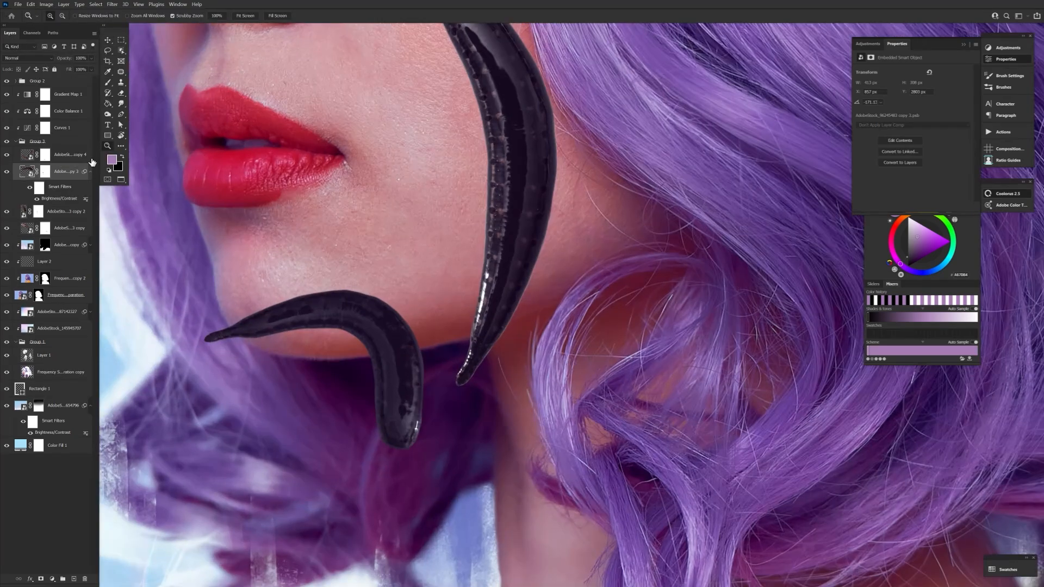
drag(218, 332, 392, 348)
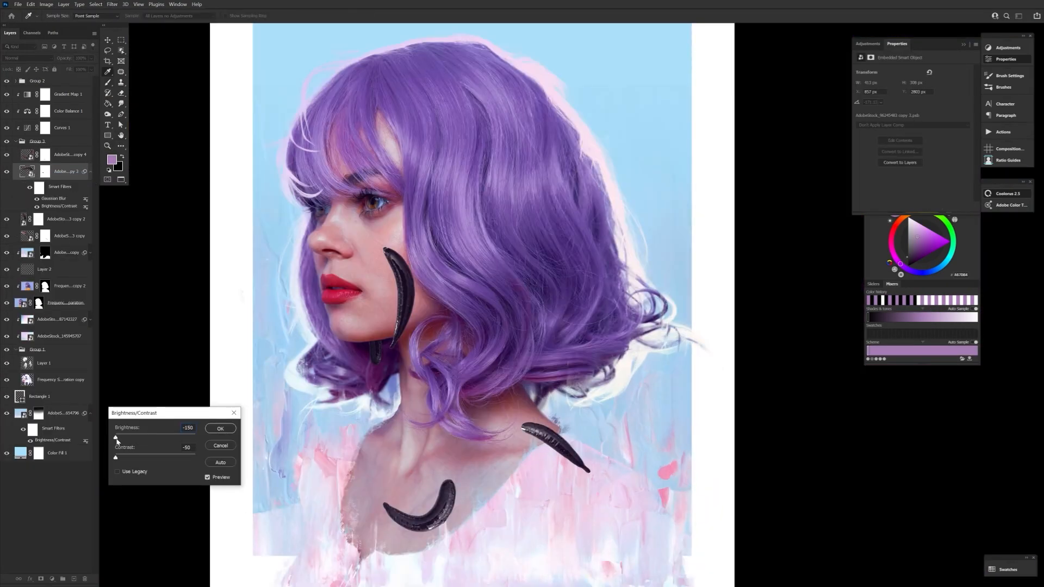
key(ctrl+m)
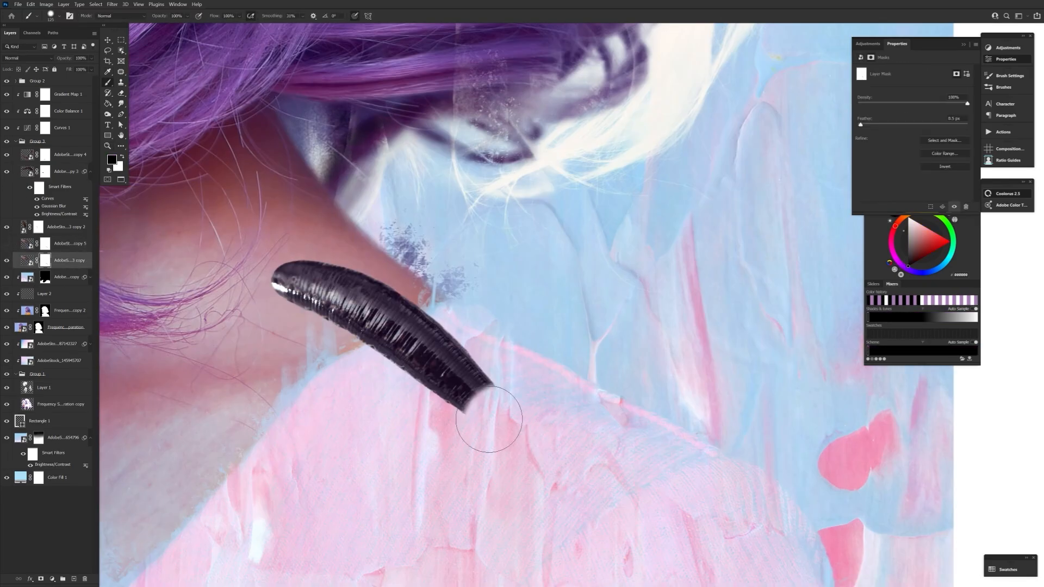
- Paint on the shoulder leech's mask to conceal its lower end where it overlaps the painted pink top
mouse_move(489, 419)
mouse_down()
mouse_move(460, 333)
mouse_move(435, 332)
mouse_up()
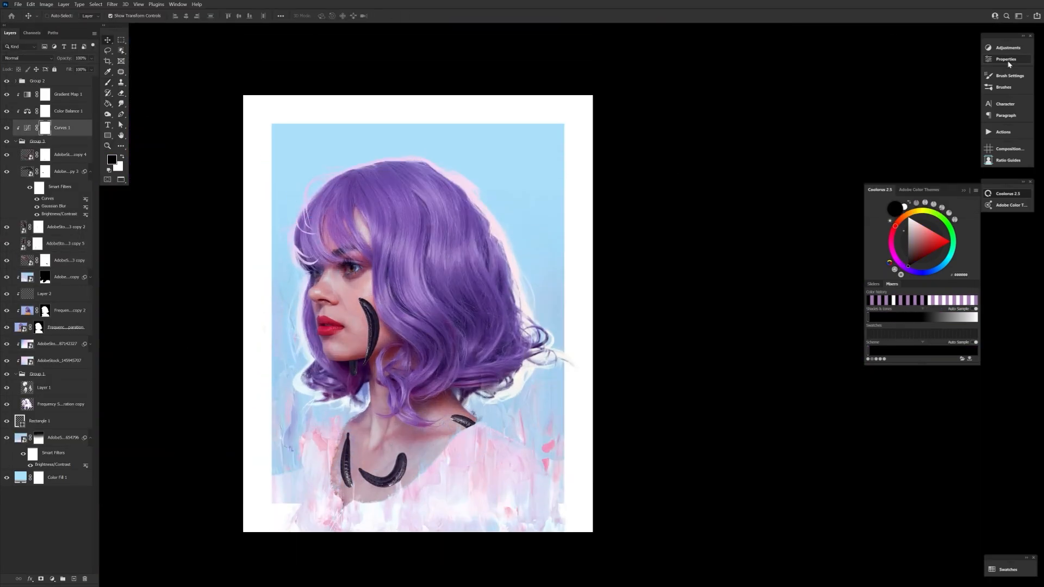
key(z)
drag(342, 392, 392, 392)
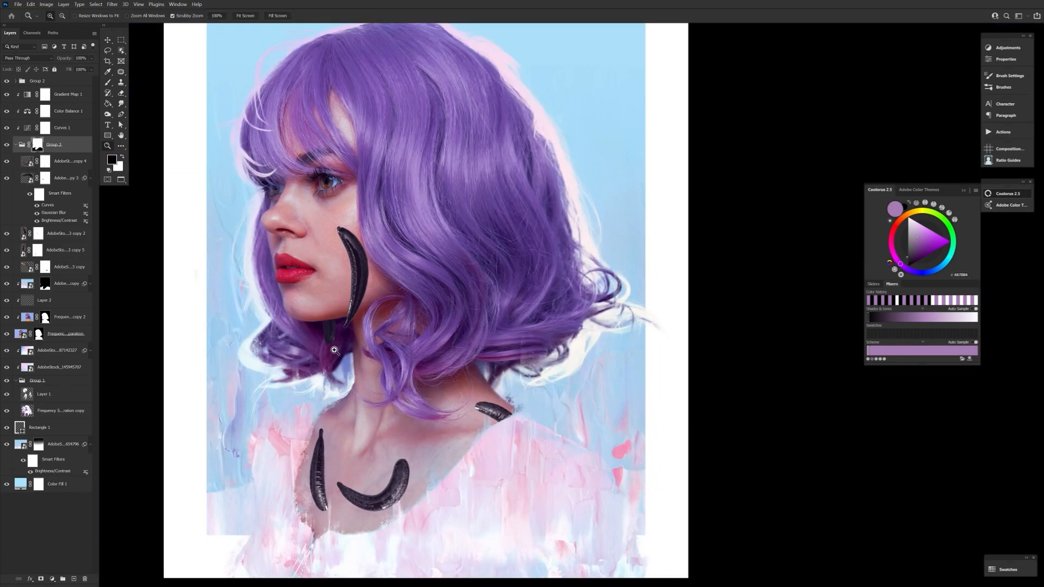
drag(335, 351, 380, 351)
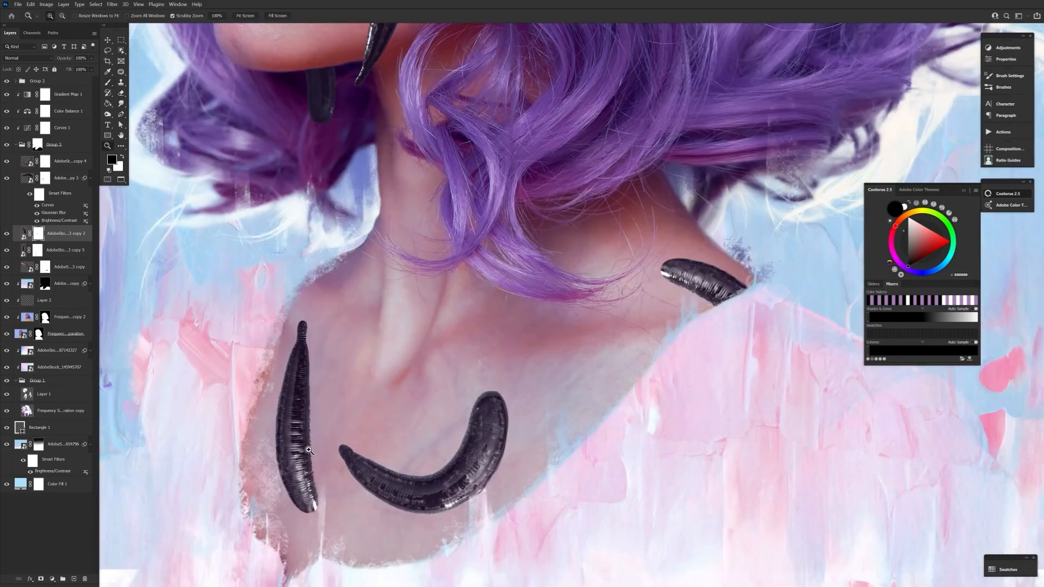
- Turn the upright chest leech's layer into a plain smart object without a separate layer mask
right_click(63, 265)
key(Escape)
key(d)
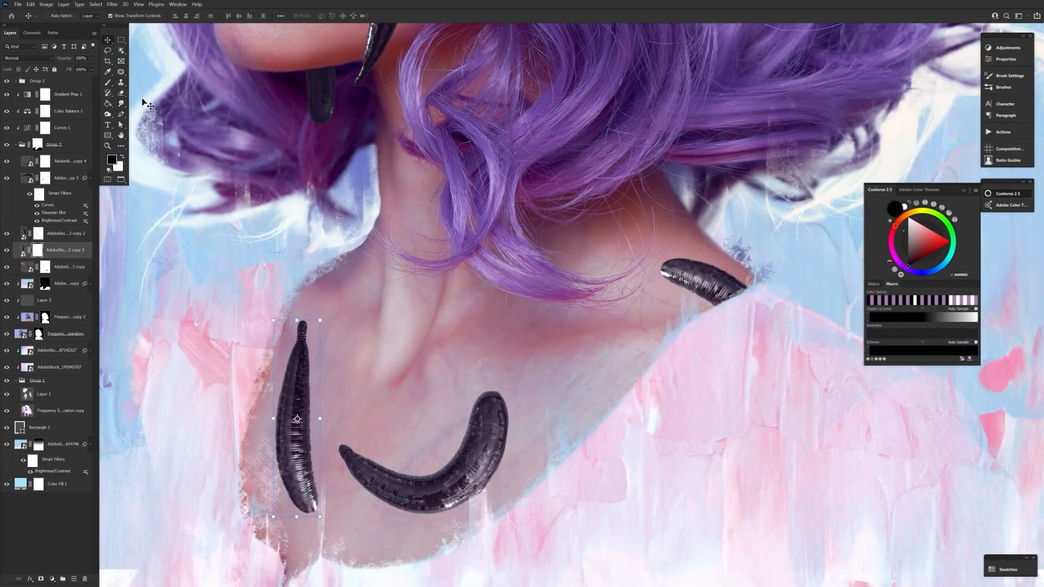
key(b)
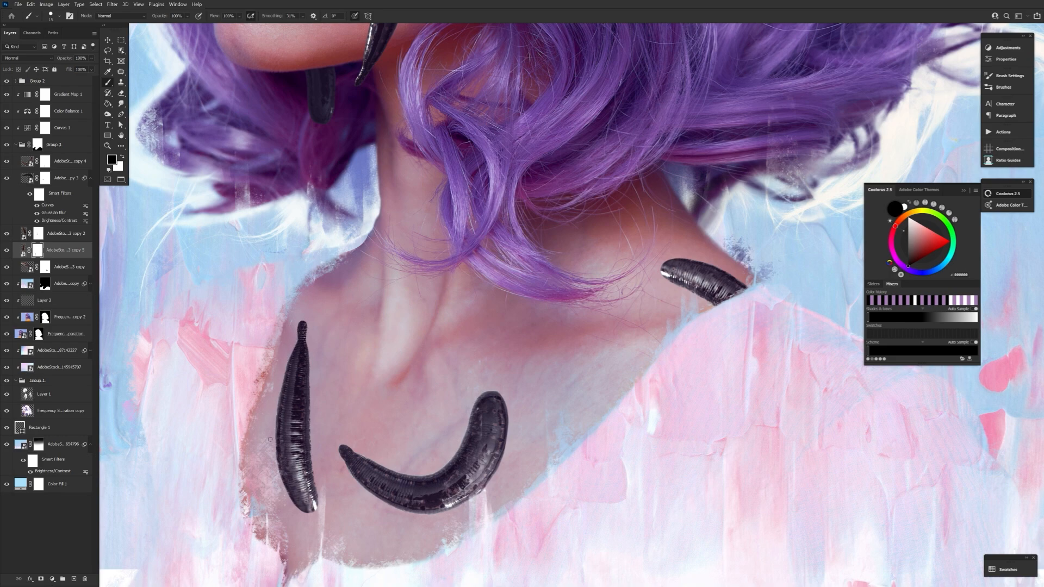
right_click(89, 251)
click(130, 307)
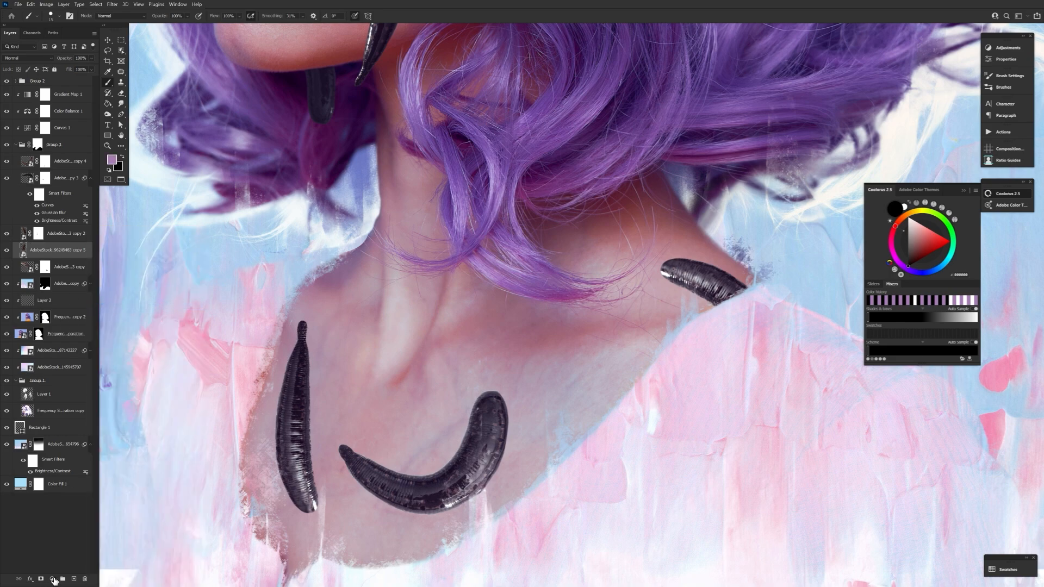
click(112, 5)
mouse_move(131, 103)
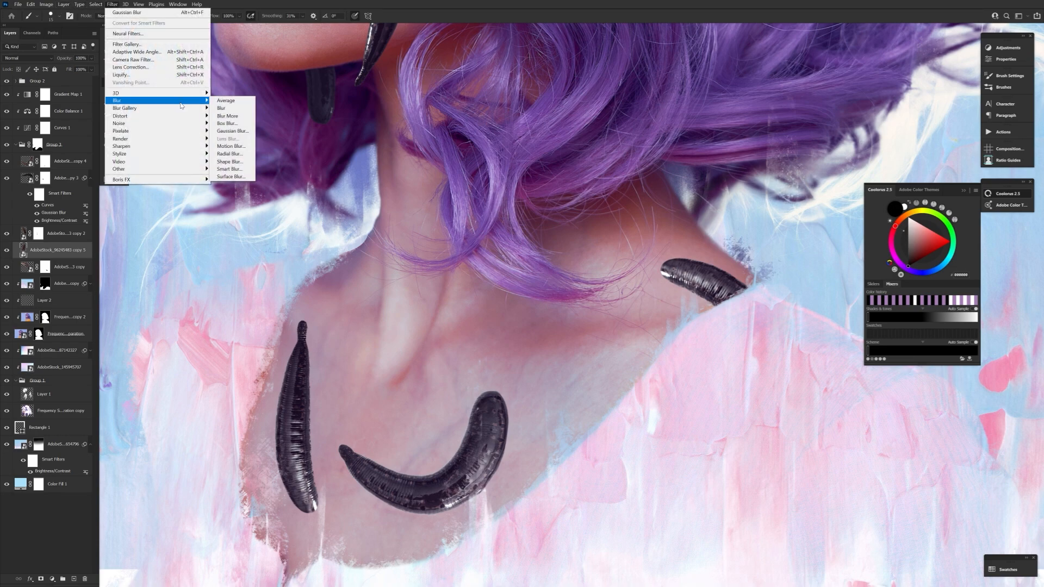
click(228, 132)
drag(617, 321, 466, 283)
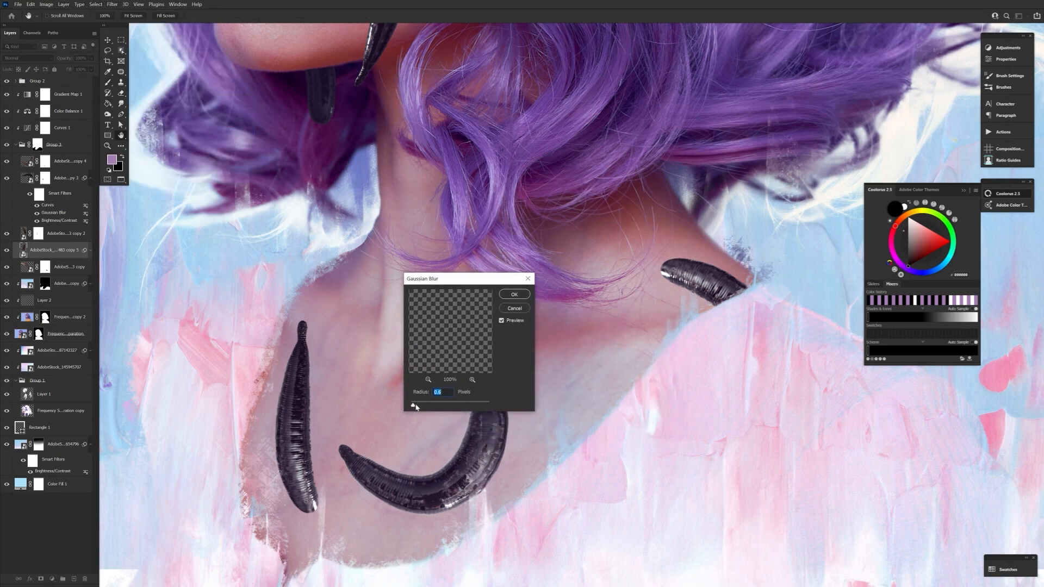
click(505, 309)
click(112, 4)
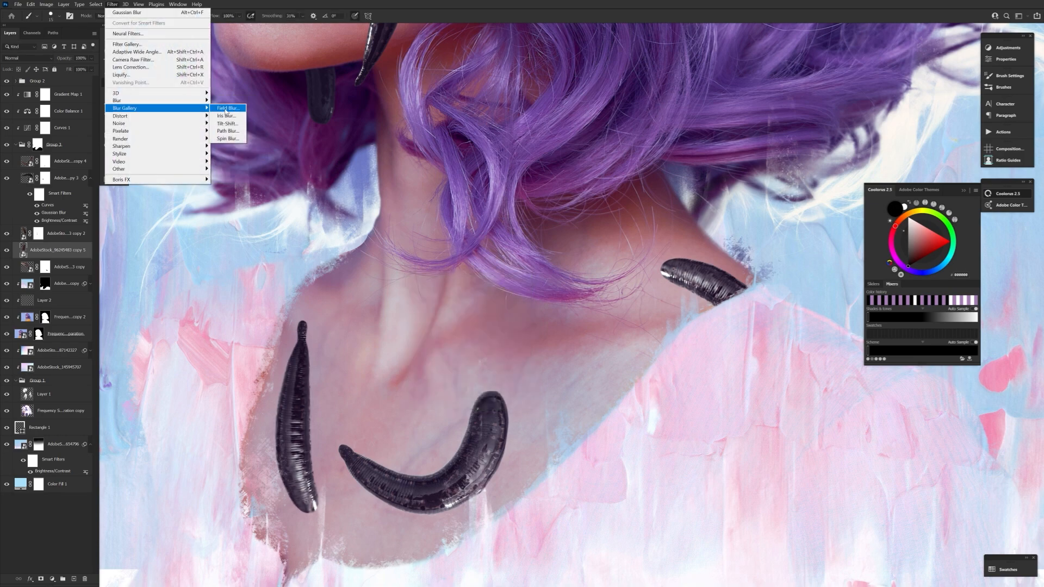
click(226, 110)
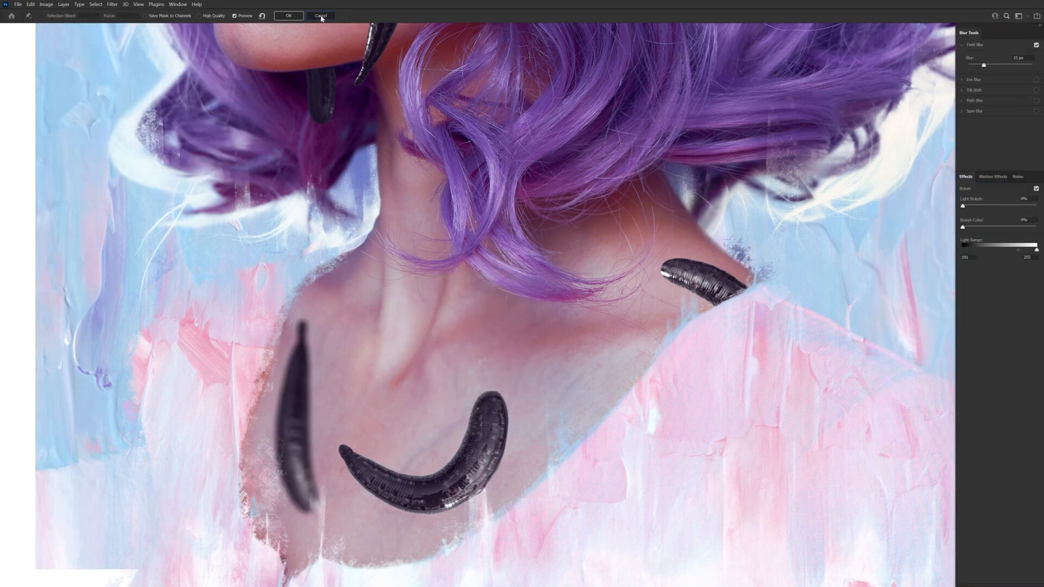
click(321, 15)
- Start an Iris Blur on the upright chest leech, shrinking its ellipse and moving it down to the chest
click(112, 5)
mouse_move(196, 101)
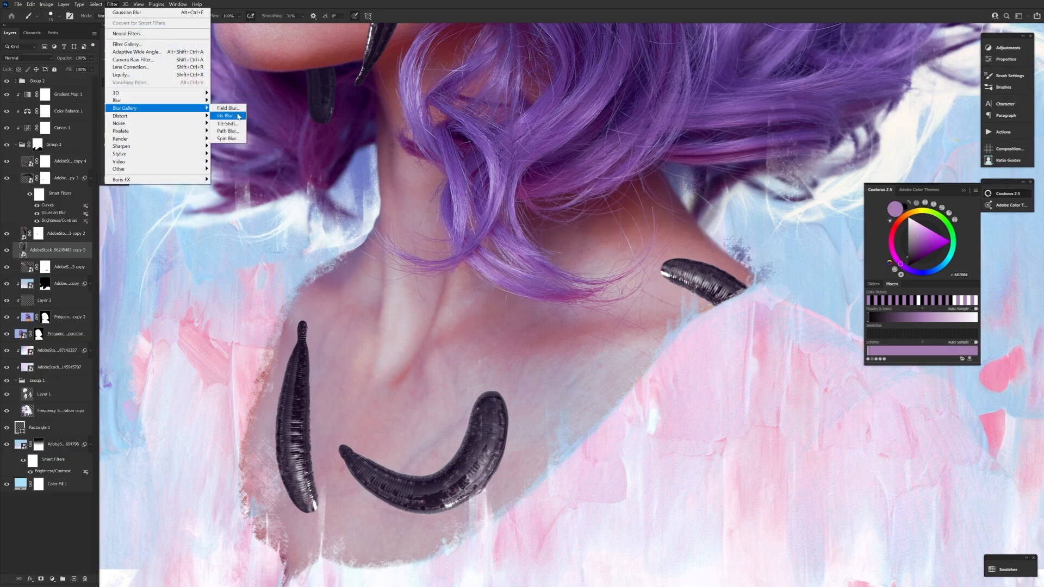
click(239, 116)
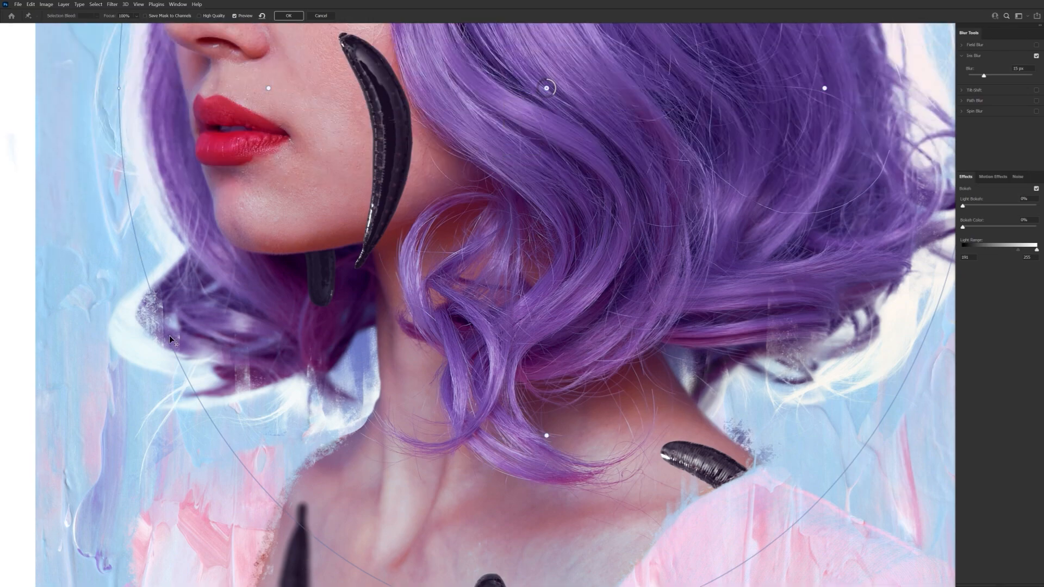
drag(169, 336, 485, 129)
drag(546, 88, 376, 536)
- Fit the Iris Blur ellipse around the upright leech, lower the blur amount and apply the filter
scroll(376, 536, down, 5)
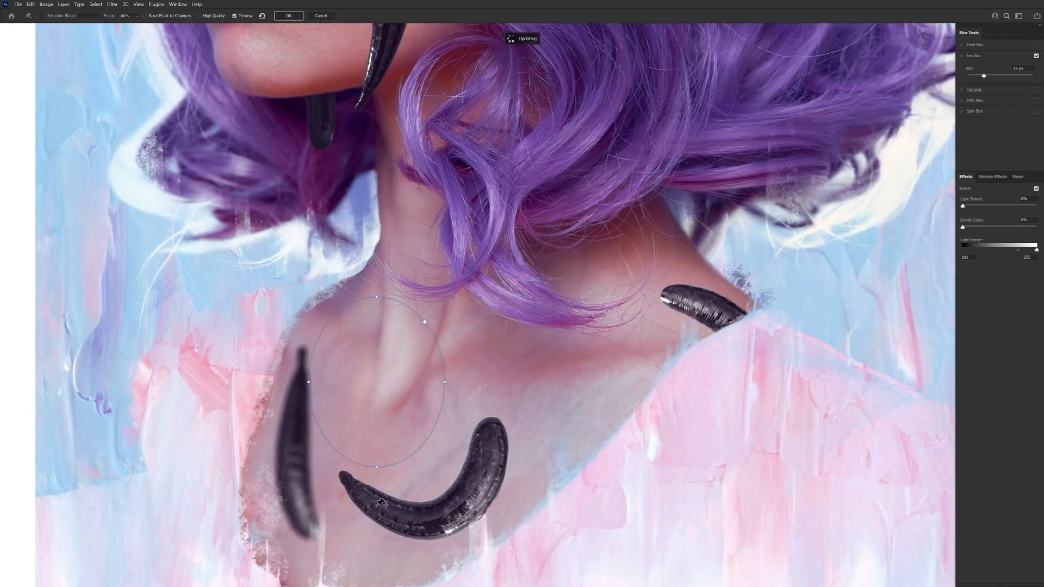
drag(375, 328, 309, 396)
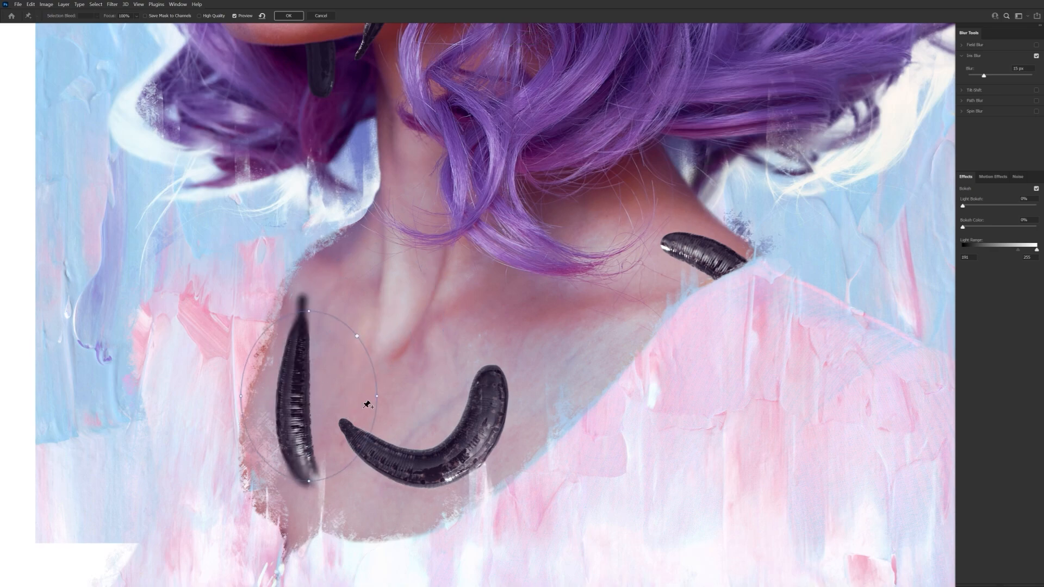
mouse_move(376, 389)
mouse_down()
mouse_move(424, 386)
mouse_move(381, 400)
mouse_up()
drag(309, 396, 336, 413)
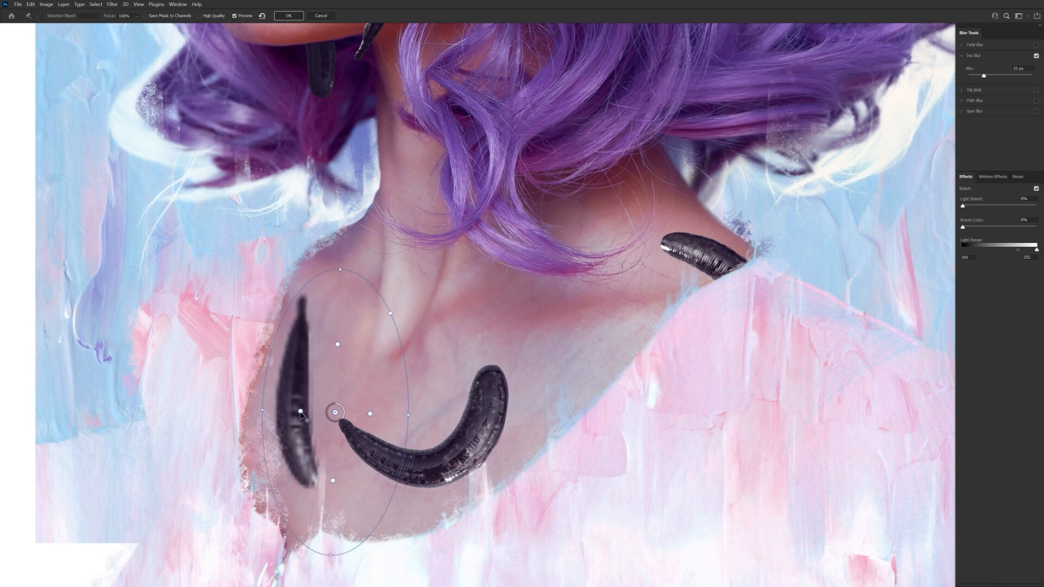
drag(983, 76, 976, 77)
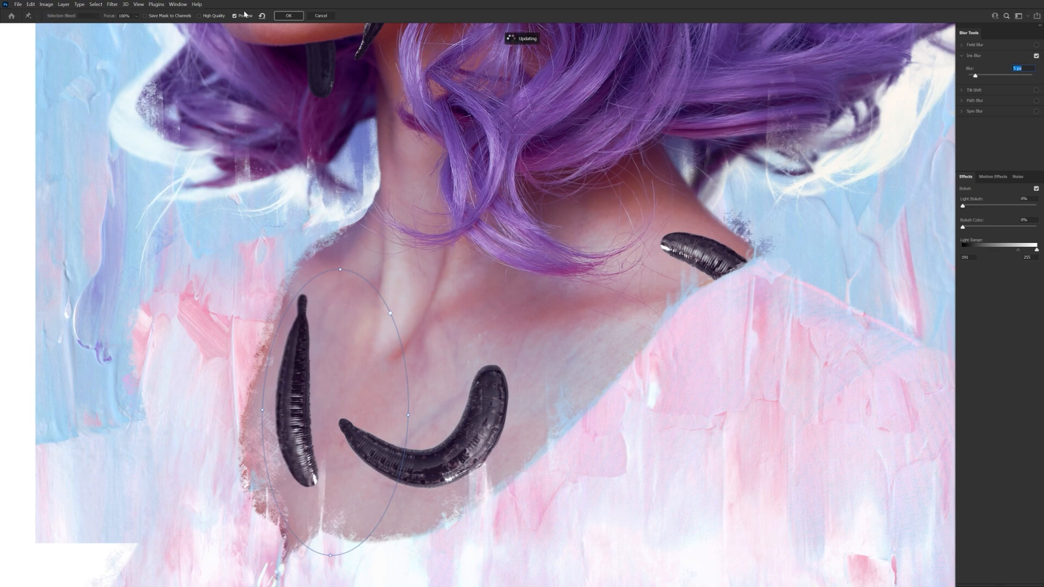
click(288, 15)
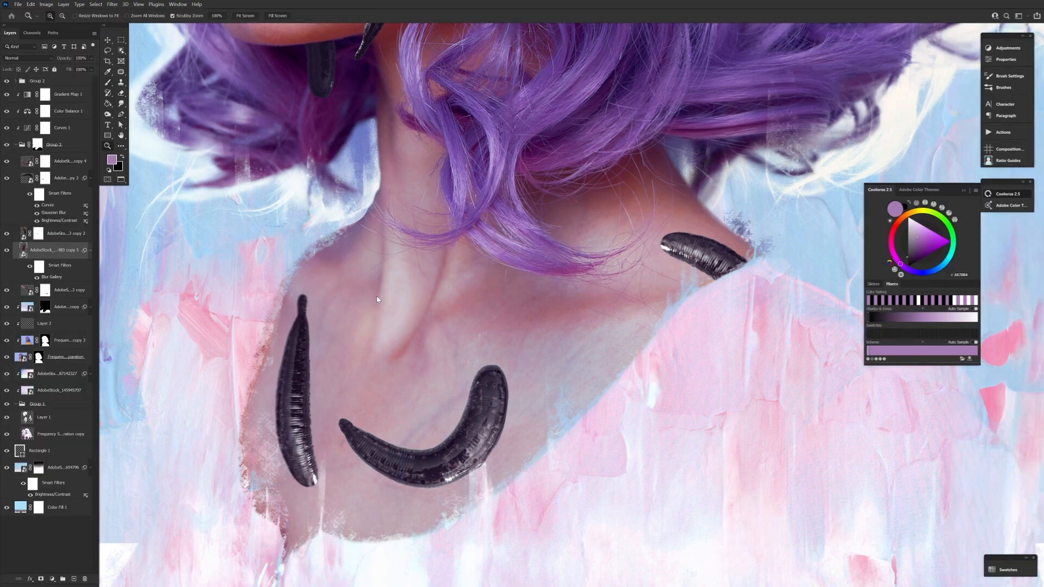
- Hide the blurred upright leech on the chest
drag(377, 299, 268, 311)
drag(325, 303, 364, 299)
click(6, 251)
mouse_move(331, 349)
mouse_down()
mouse_move(331, 378)
mouse_move(336, 334)
mouse_up()
drag(337, 414, 363, 423)
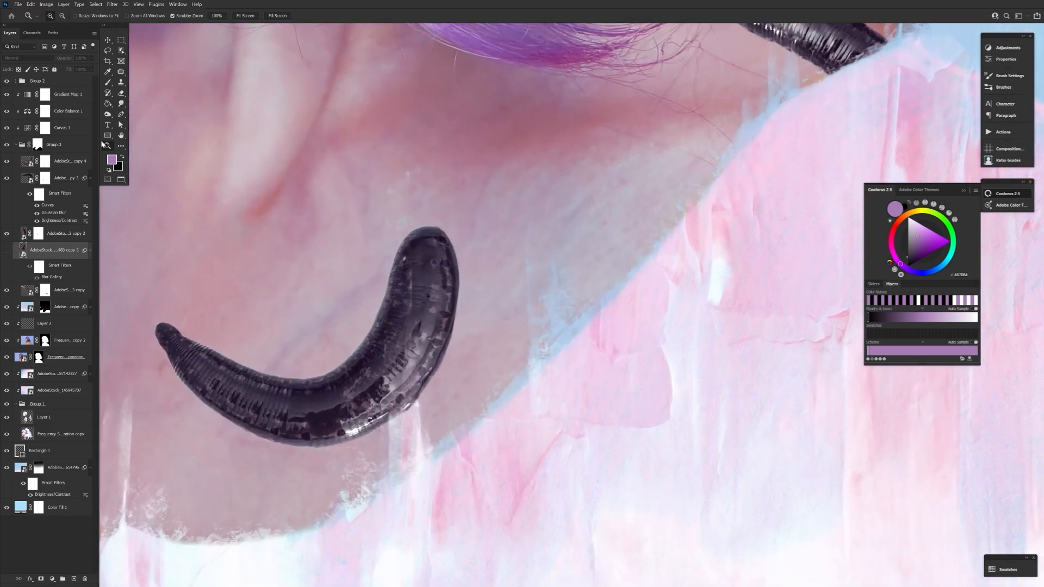
- Add a new layer above the leech's shadow copy layer and set its blend mode to Multiply
click(50, 289)
click(75, 579)
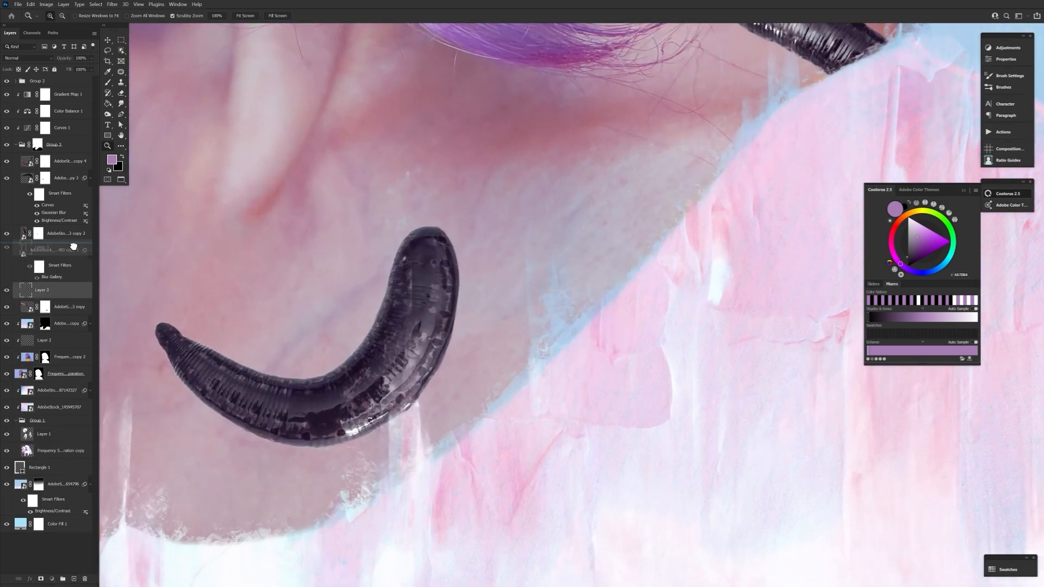
click(29, 59)
click(32, 91)
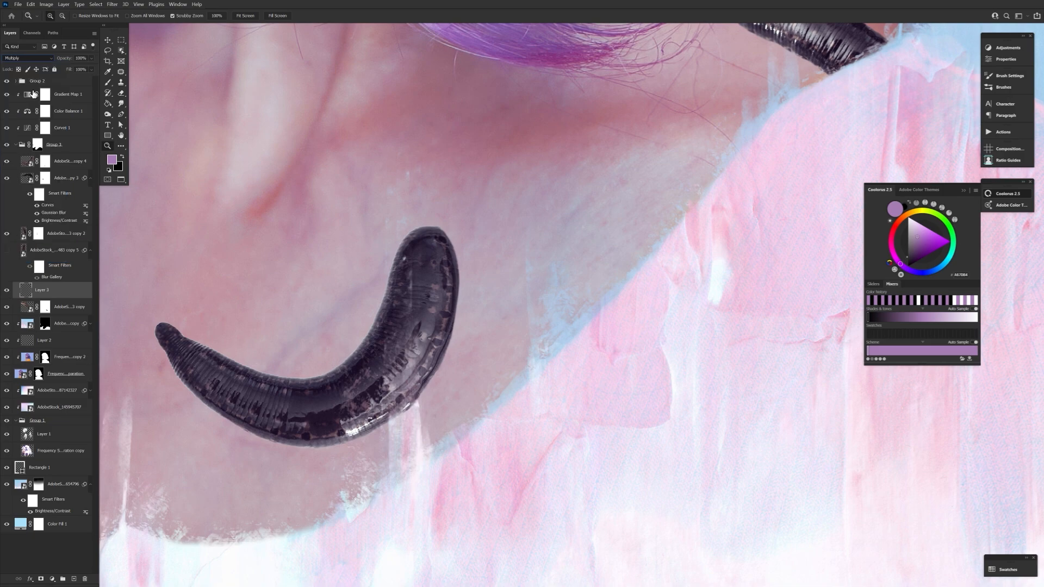
- Choose a dark muted purple foreground color and set up the Soft Round brush
click(112, 160)
click(345, 254)
click(391, 437)
click(558, 355)
click(108, 84)
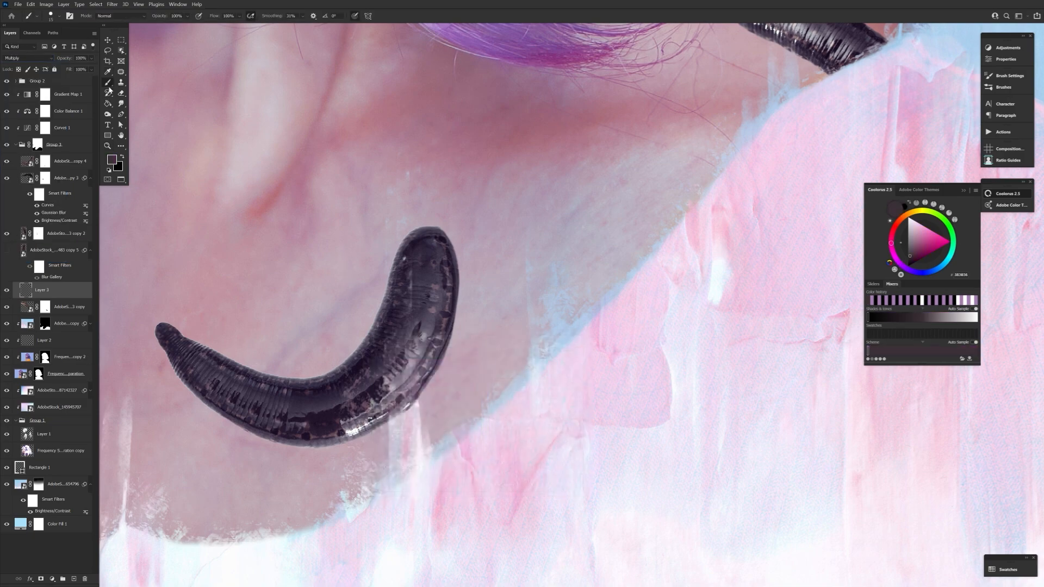
click(56, 18)
click(76, 131)
click(120, 24)
- Paint soft contact shadows along the edges of the chest leech on the Multiply layer at 5% flow
key(r)
mouse_move(365, 128)
mouse_down()
mouse_move(308, 205)
mouse_move(366, 554)
mouse_up()
key(space)
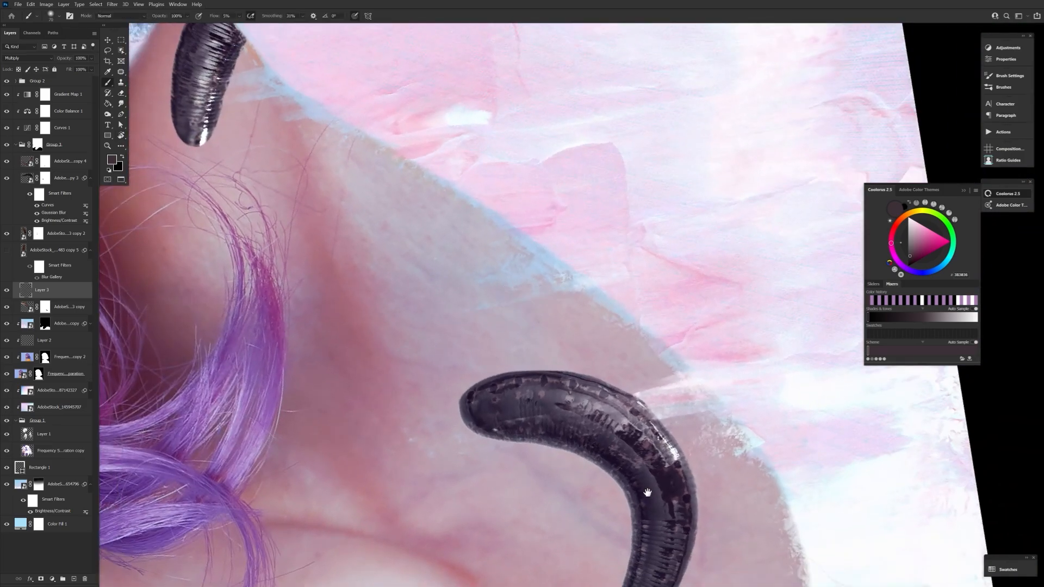
drag(647, 492, 464, 380)
drag(495, 478, 489, 506)
key(ctrl+z)
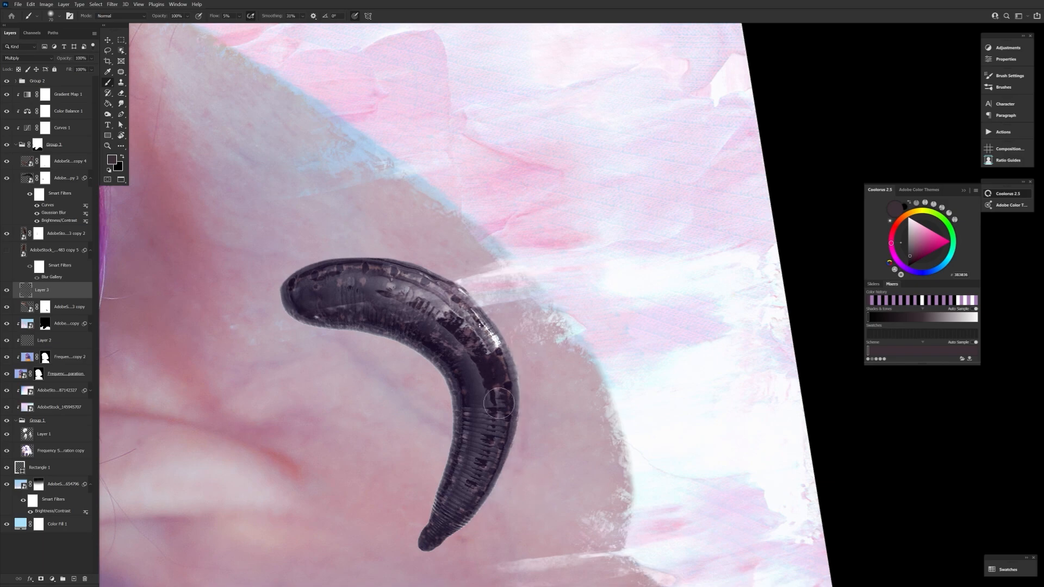
key(r)
mouse_move(488, 230)
mouse_down()
mouse_move(642, 249)
mouse_move(601, 196)
mouse_up()
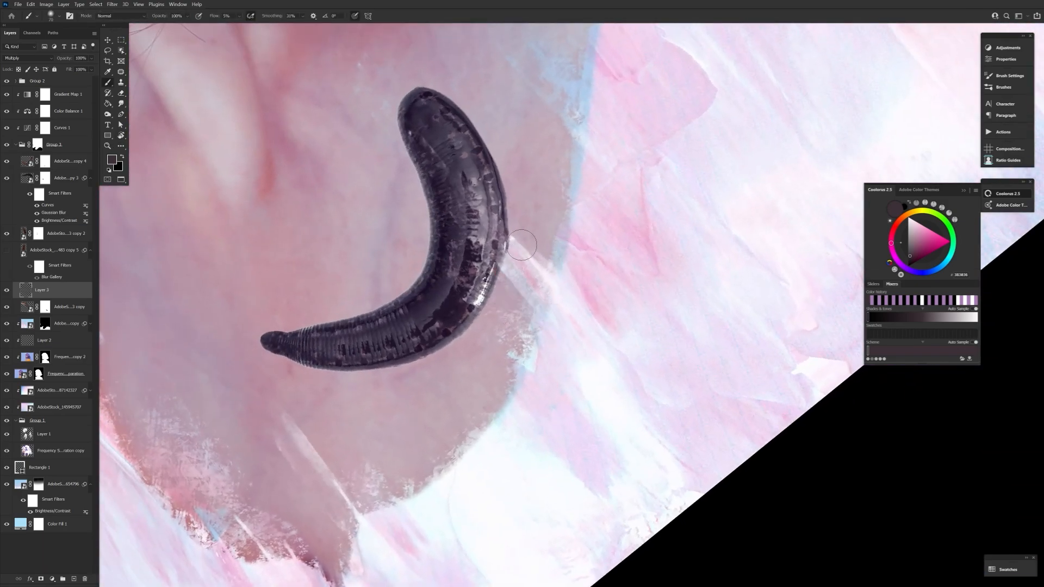
key(space)
drag(446, 135, 430, 322)
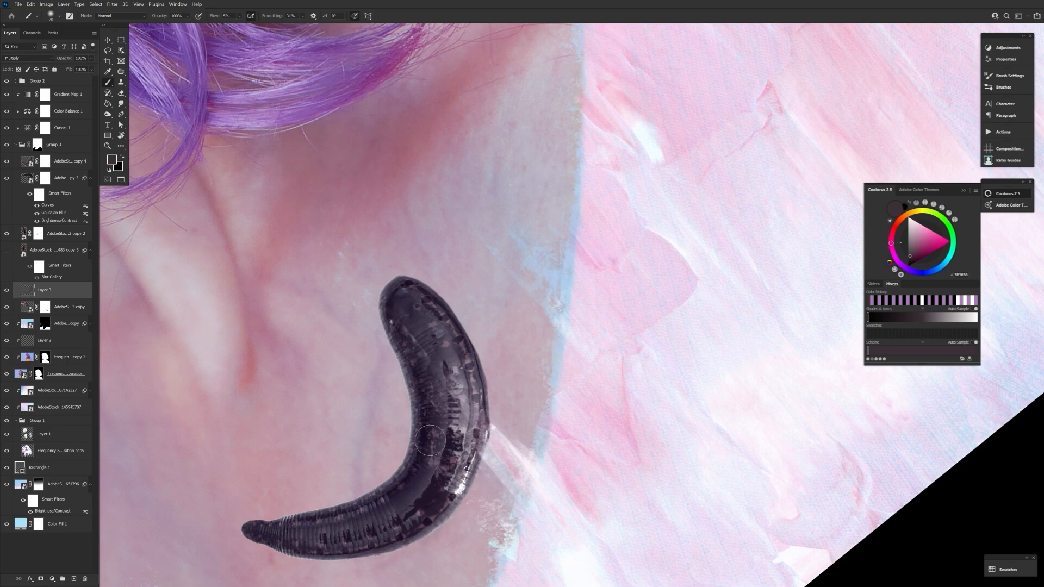
drag(465, 492, 412, 528)
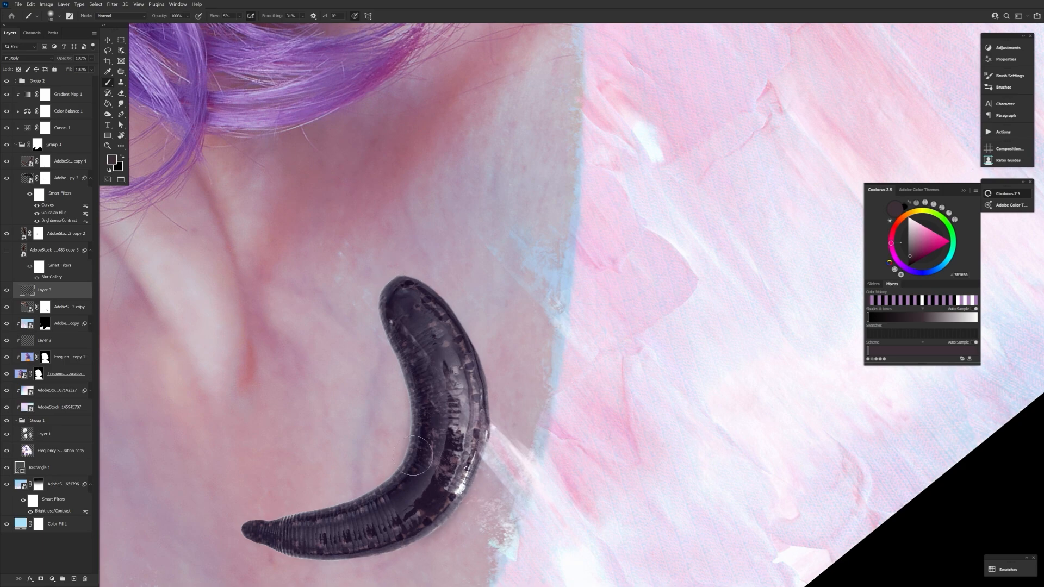
- Broaden the soft shadow around the chest leech with a larger brush and reset the canvas rotation
key(bracketright)
key(bracketright)
key(bracketright)
key(bracketright)
key(bracketright)
double_click(121, 136)
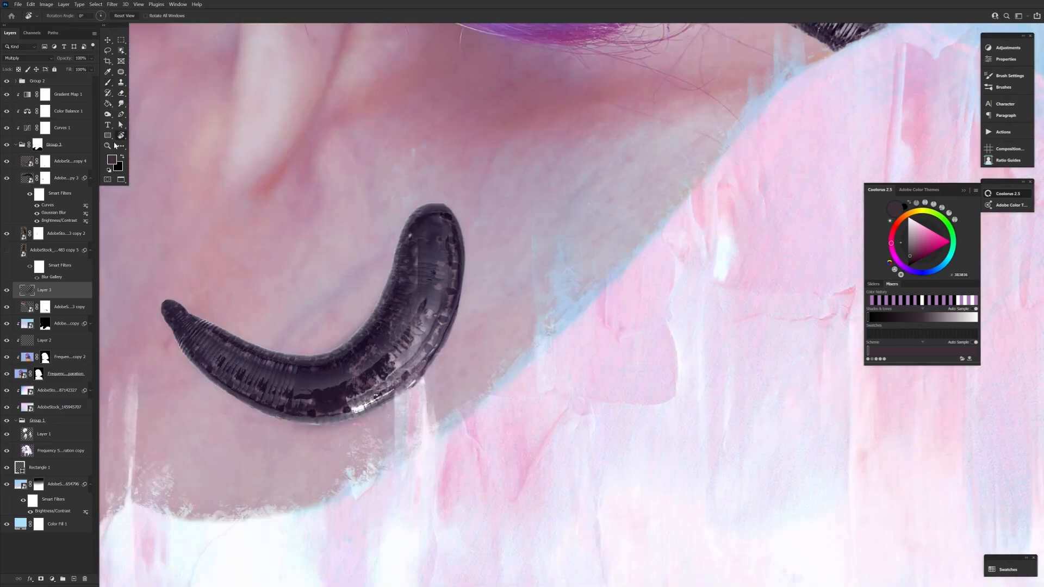
key(z)
drag(467, 254, 437, 252)
click(436, 252)
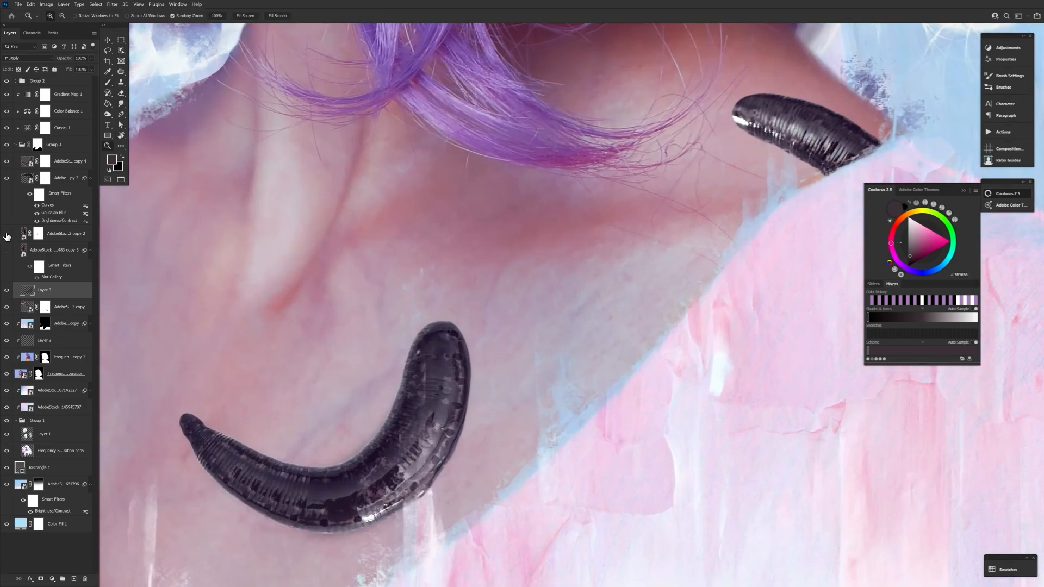
- Make the topmost leech layer in the group active and set up a black Hard Round brush
click(56, 240)
key(v)
click(63, 181)
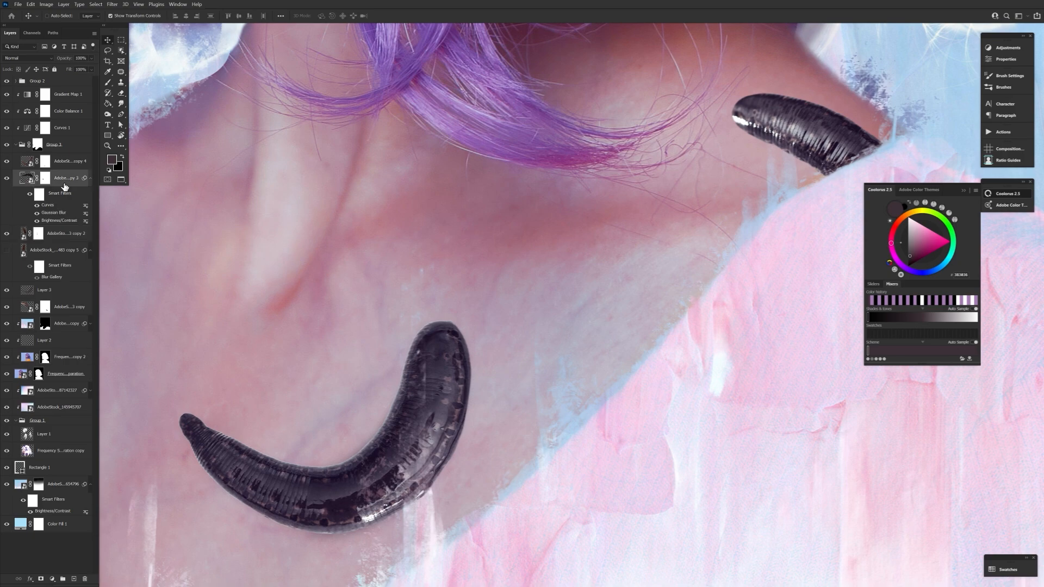
click(55, 164)
key(d)
click(108, 83)
click(53, 16)
double_click(176, 130)
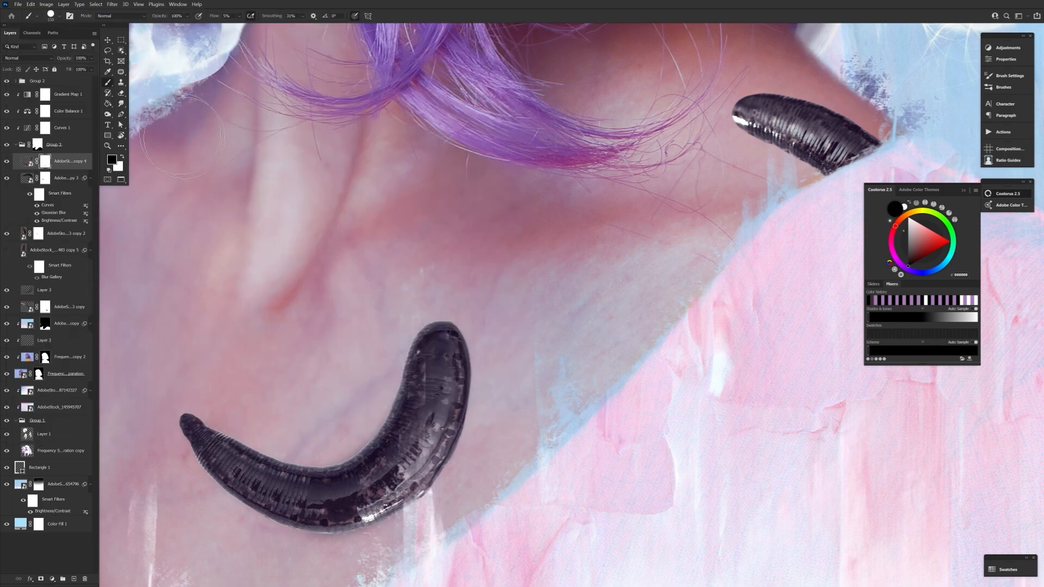
- Mask out the rough fringe along the chest leech's outline with a small hard brush at 100% flow
key(bracketleft)
key(bracketleft)
key(bracketleft)
key(bracketleft)
key(bracketleft)
key(bracketleft)
key(bracketleft)
key(bracketleft)
key(bracketleft)
key(bracketleft)
key(bracketleft)
key(bracketleft)
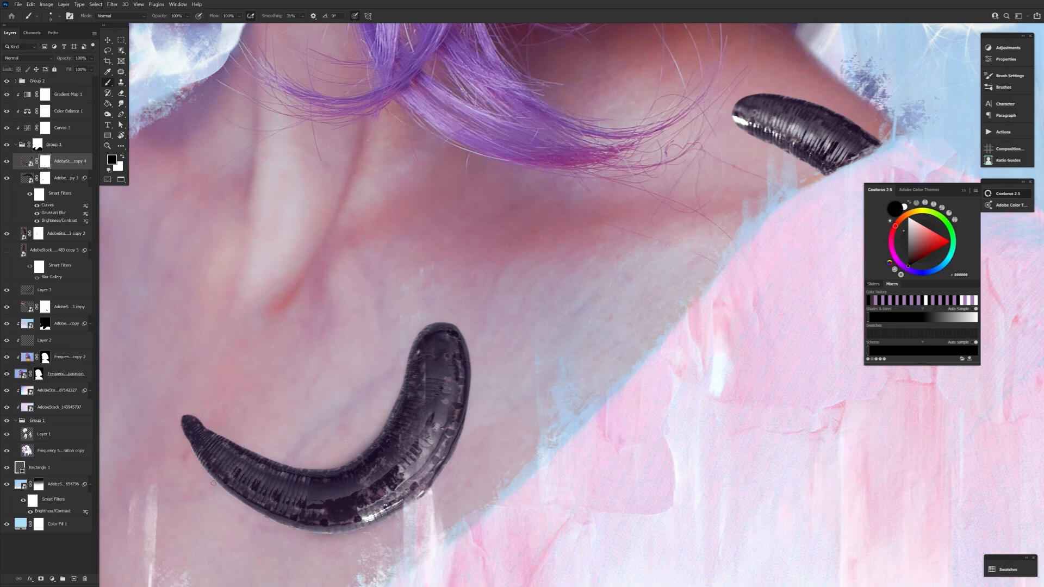
key(r)
mouse_move(383, 197)
mouse_down()
mouse_move(540, 134)
mouse_move(575, 137)
mouse_up()
key(space)
drag(339, 215, 347, 440)
key([)
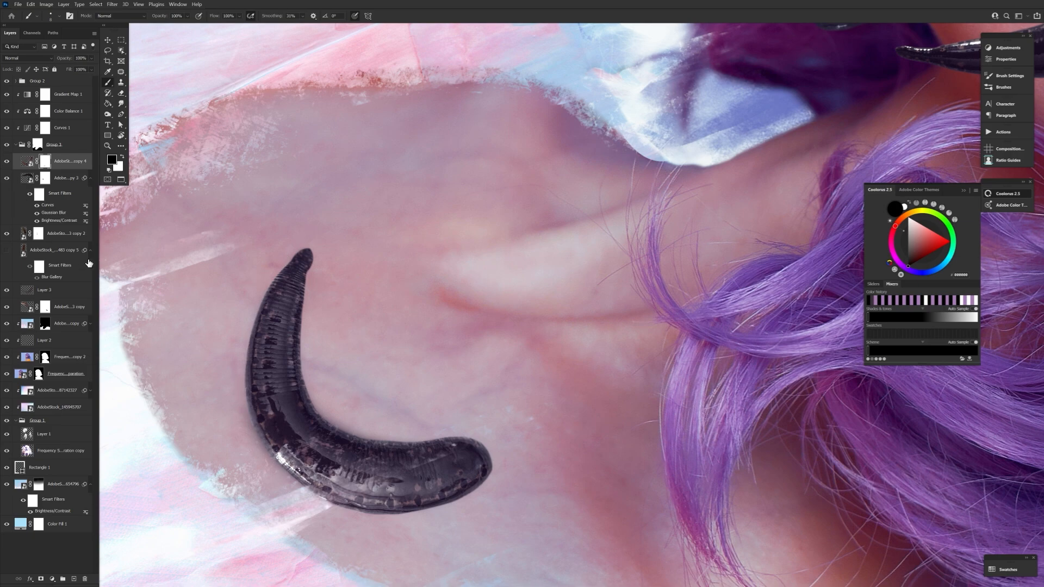
- Select Layer 3, set the foreground color to 47303d and choose the Soft Round brush
click(58, 292)
click(112, 160)
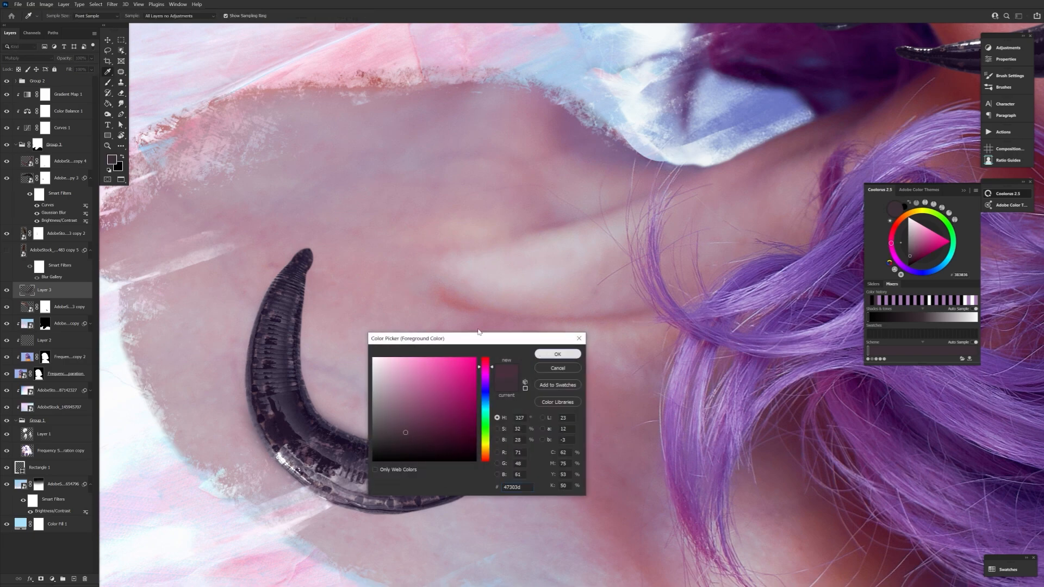
click(558, 354)
key(b)
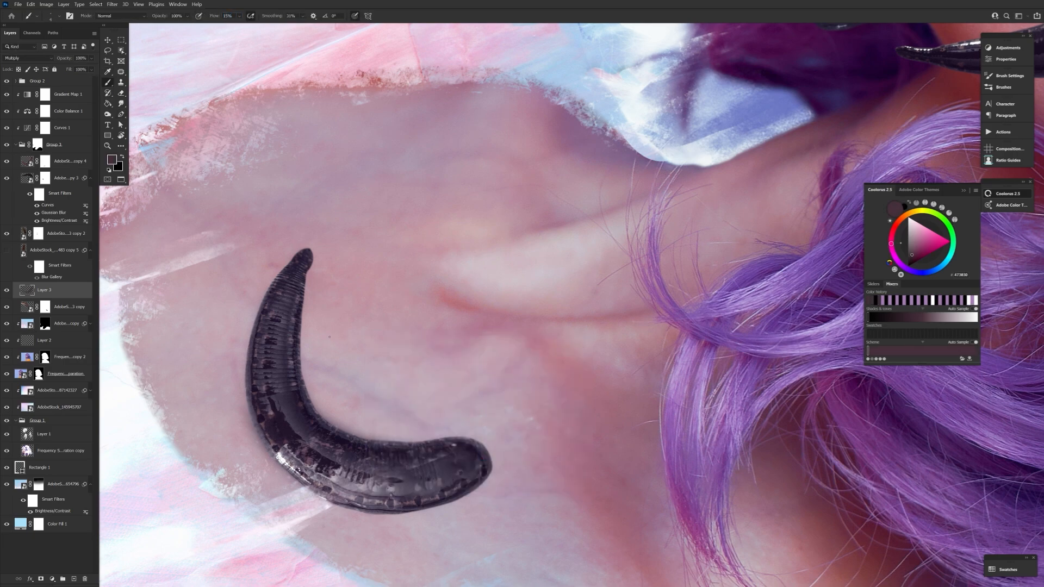
click(59, 15)
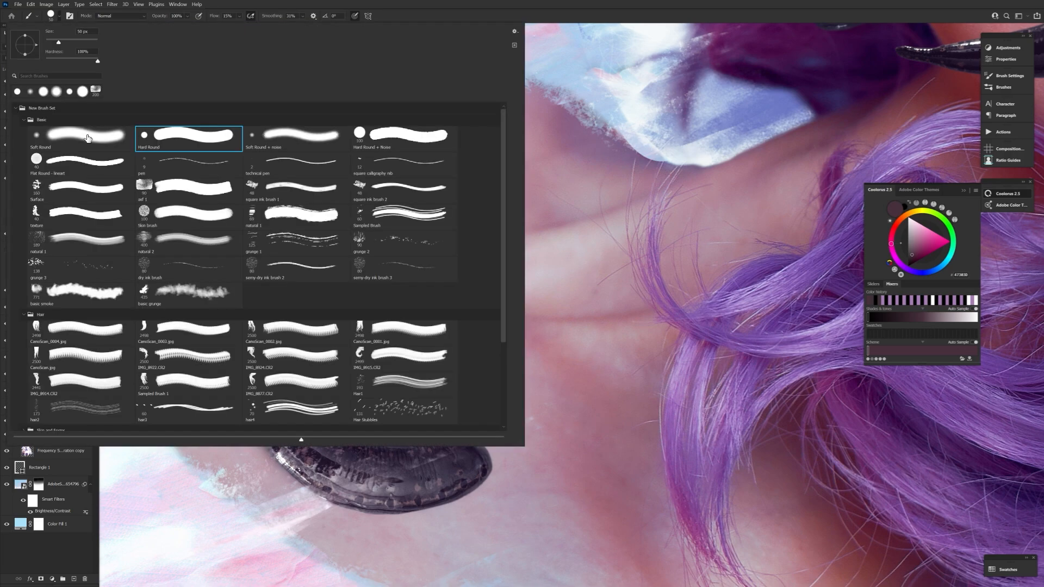
click(88, 136)
click(388, 485)
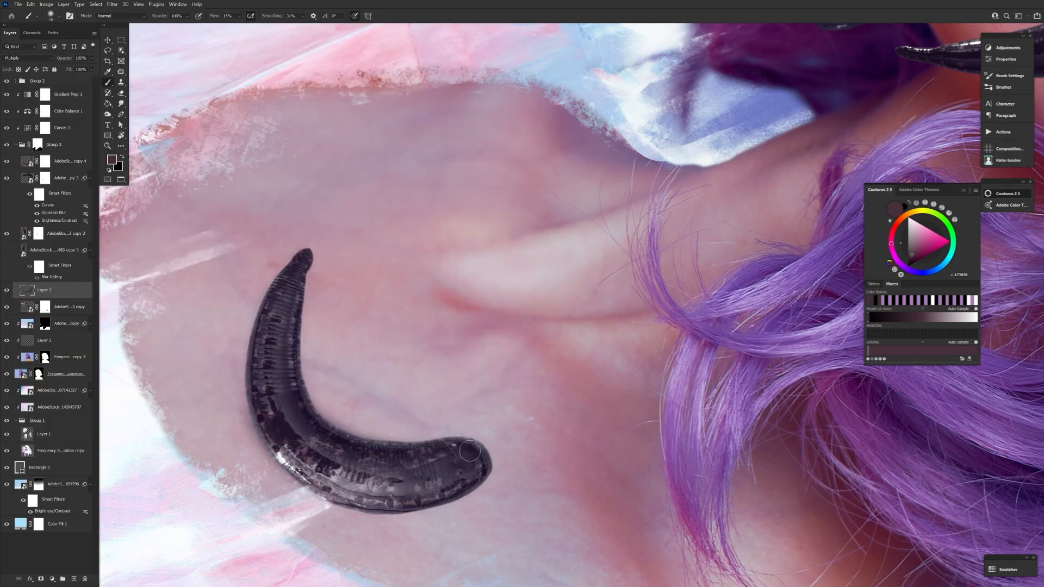
- Paint more soft shadow along the chest leech's inner curve at 15% flow and reset the canvas rotation
key(bracketright)
key(bracketright)
key(bracketright)
mouse_move(283, 274)
mouse_down()
mouse_move(266, 384)
mouse_move(366, 475)
mouse_up()
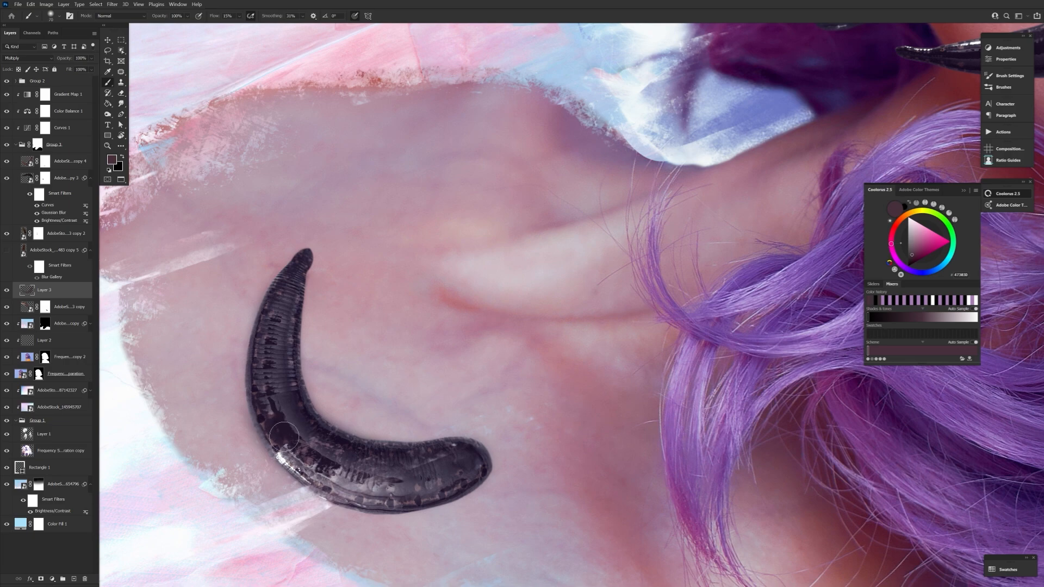
double_click(122, 136)
key(z)
scroll(535, 340, down, 8)
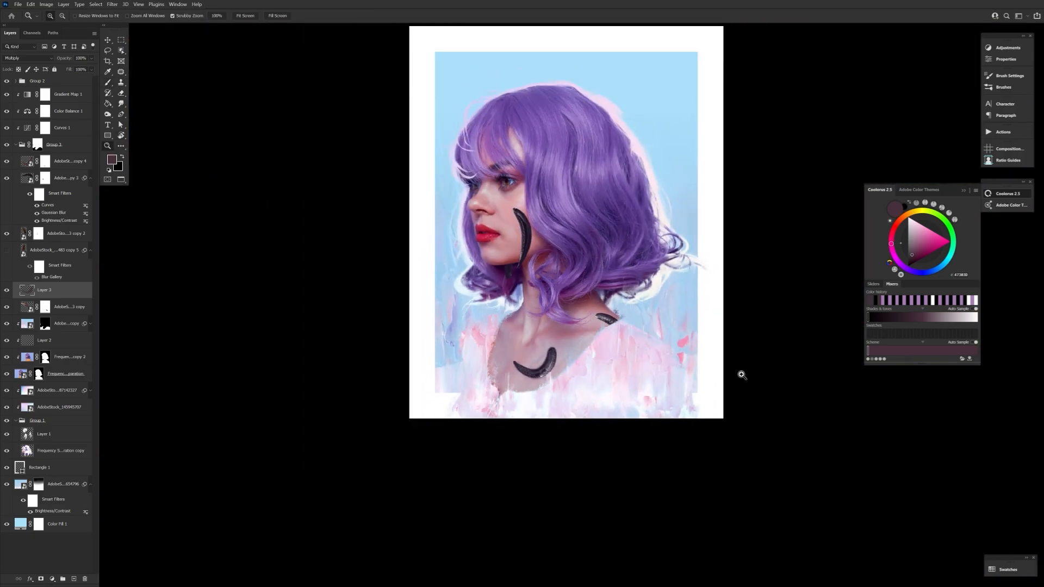
scroll(726, 377, up, 3)
scroll(489, 500, up, 2)
scroll(477, 515, up, 2)
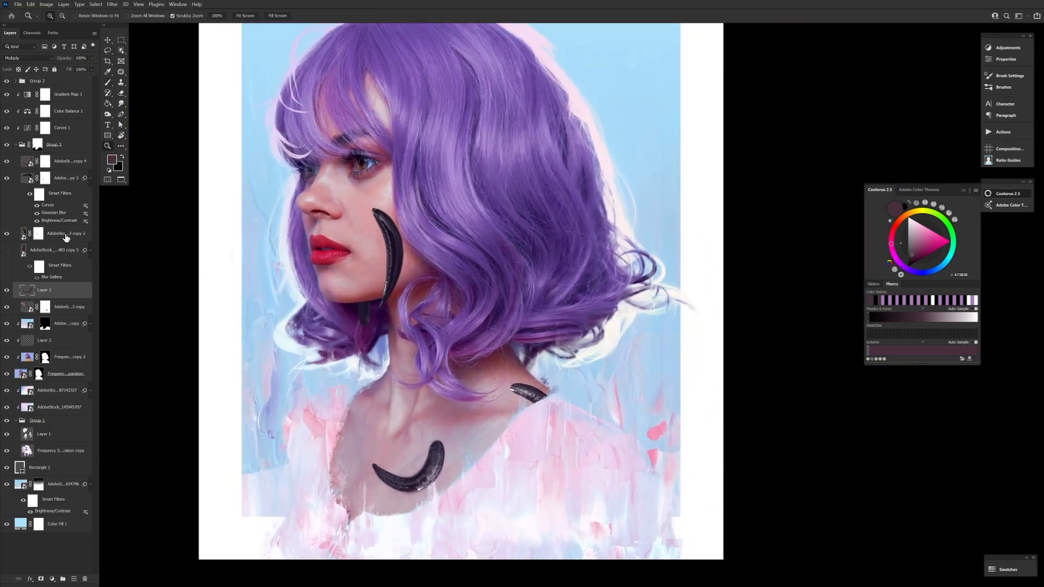
- Add a clipped layer above the Gradient Map, set it to Soft Light and make white the foreground color
click(72, 152)
key(ctrl+alt+shift+n)
drag(71, 158, 44, 87)
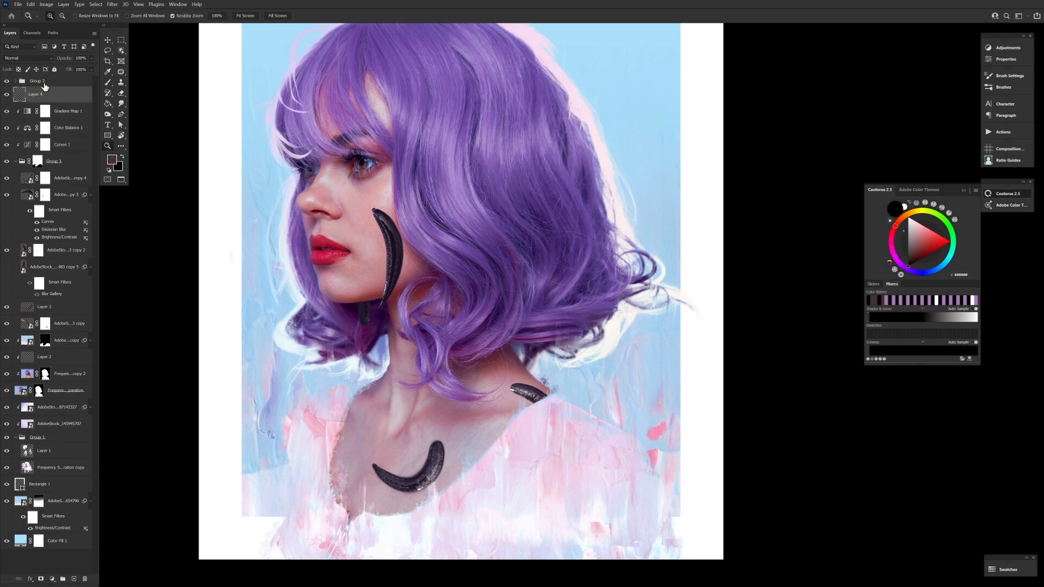
click(39, 58)
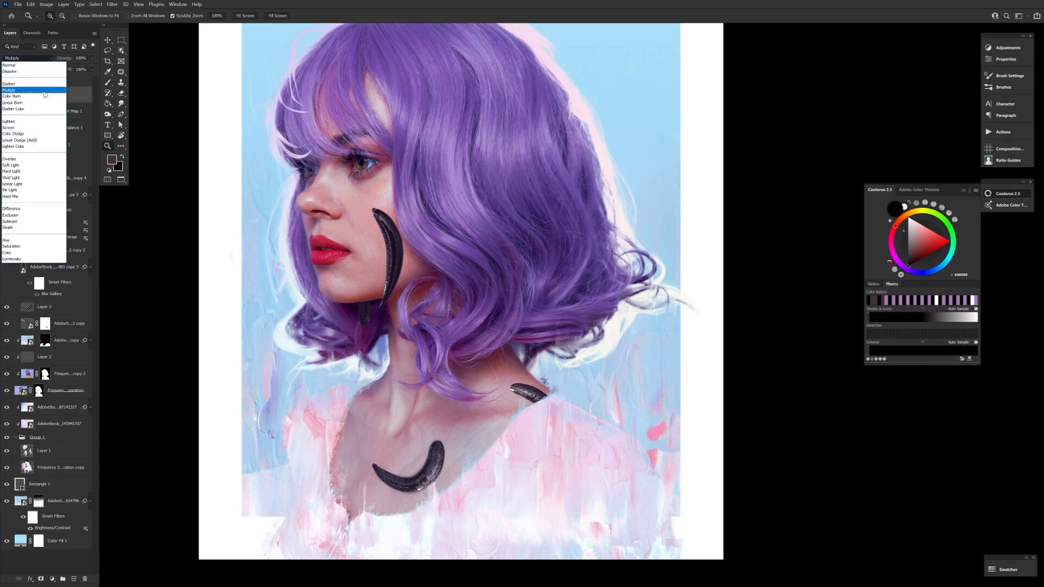
click(42, 165)
key(x)
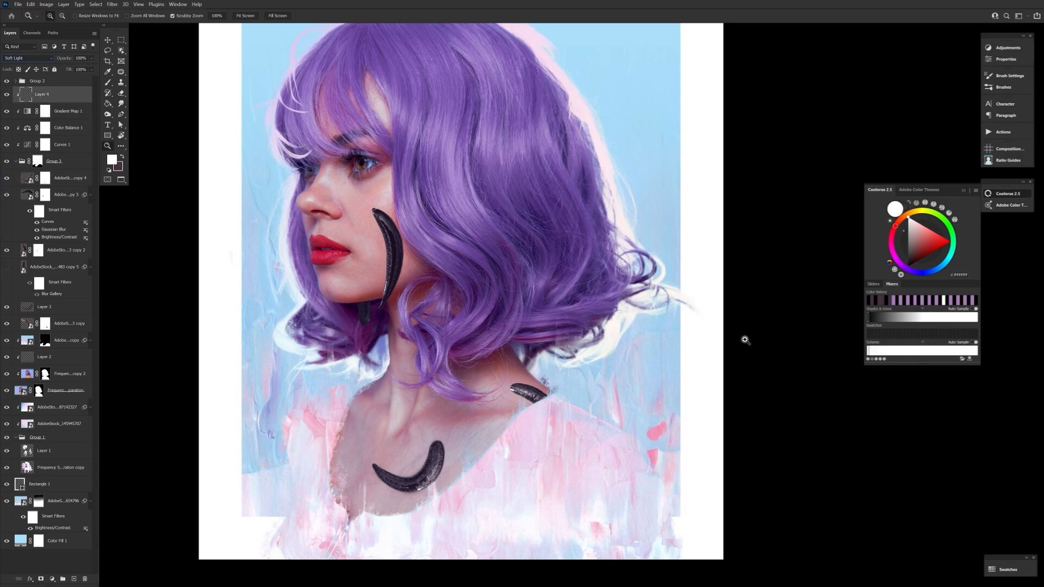
- Paint a large soft white glow over the chest leech on the Soft Light layer
key(b)
key(])
key(])
key(])
key(])
key(])
key(])
key(])
key(])
key(])
key(])
key(])
key(])
key(])
key(])
key(])
key(])
key(])
key(])
key(])
key(])
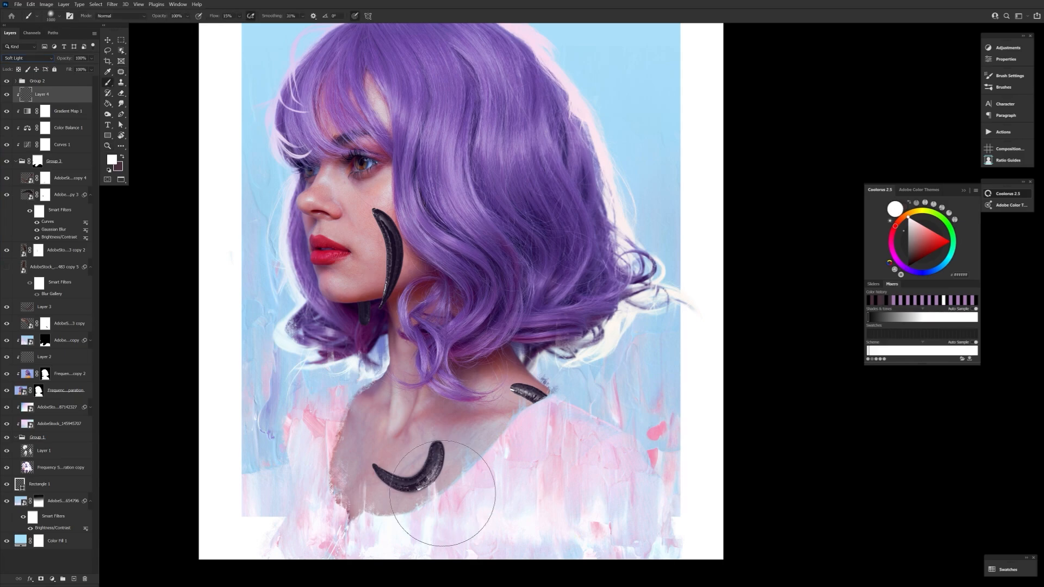
key([)
key([)
key([)
key([)
key([)
drag(441, 493, 430, 477)
key(])
key(])
key(])
key(])
key(])
key(])
key(])
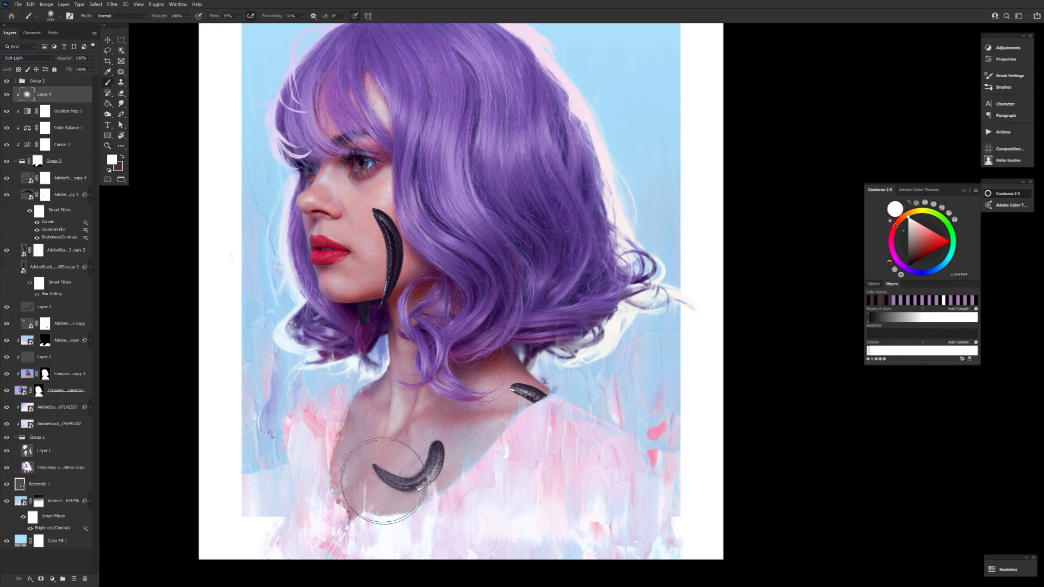
- Shrink the brush and touch up the shadow around the chest leech on Layer 3 with the Eraser
key(x)
key([)
key([)
key([)
key([)
key([)
key([)
key([)
key([)
key([)
click(73, 306)
key(e)
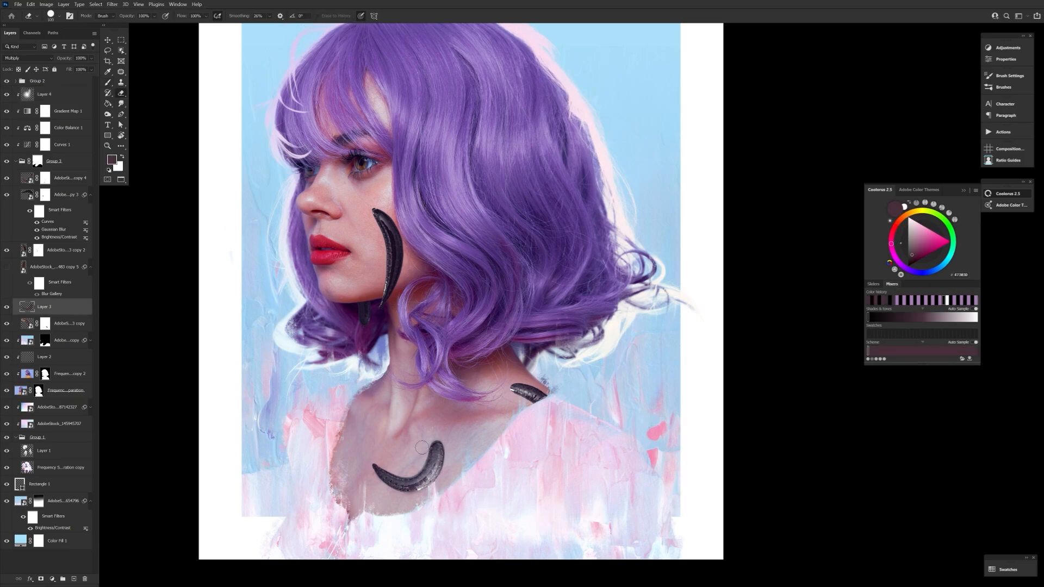
- Refine the shading along the chest leech and paint white highlights on the cheek leech on Layer 4
click(59, 94)
key(x)
key(b)
key(x)
drag(402, 487, 442, 455)
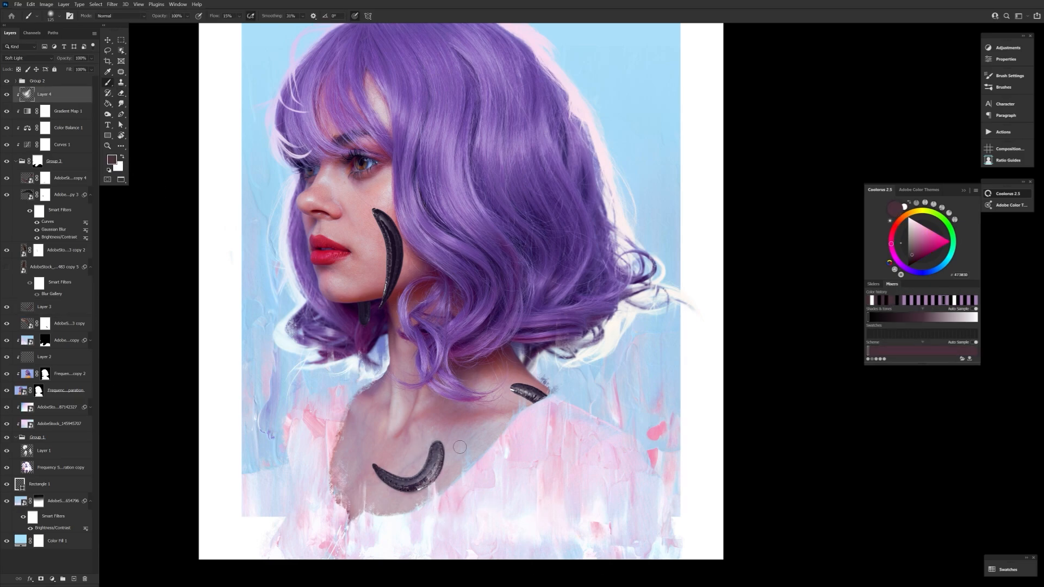
key(x)
drag(381, 215, 387, 282)
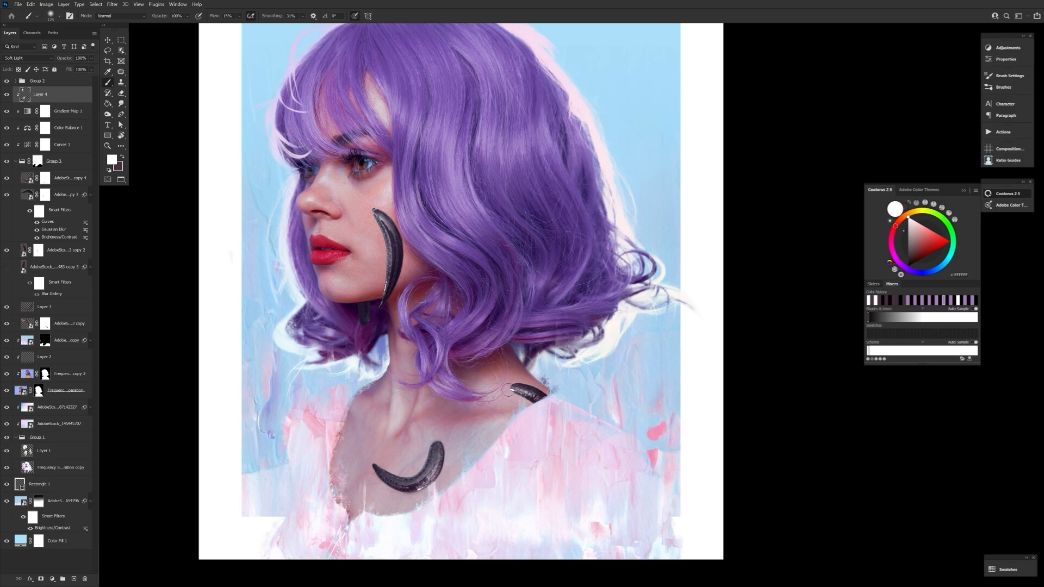
- Make Layer 3 active and set the foreground color to a vivid crimson red
click(71, 313)
key(x)
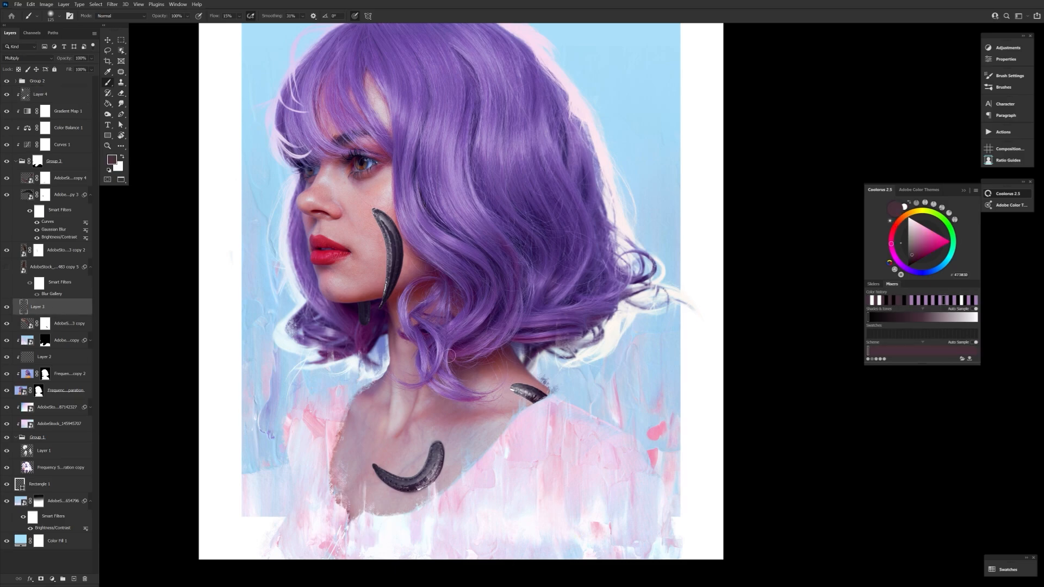
click(112, 159)
click(473, 350)
key(Return)
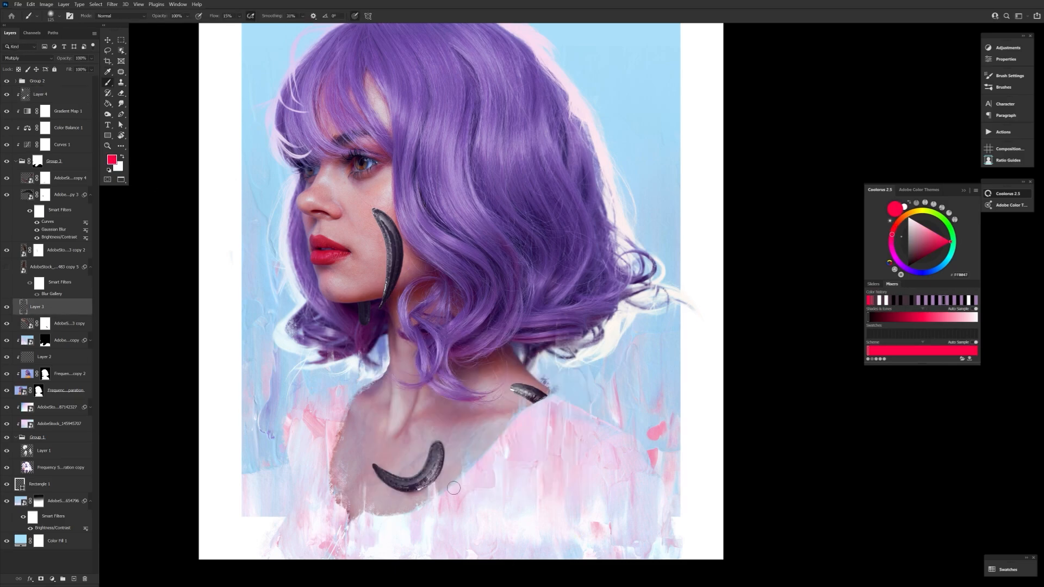
- Enlarge the brush and paint crimson reddening on the skin around the chest and shoulder leeches on Layer 3
key(])
key(])
key(])
key(])
key(])
key(])
key(])
key(])
drag(439, 455, 412, 492)
drag(532, 400, 538, 393)
- Resize the brush and paint crimson reddening along the edge of the cheek leech on Layer 3
key([)
key([)
key([)
key([)
key([)
key([)
key([)
key([)
key([)
key([)
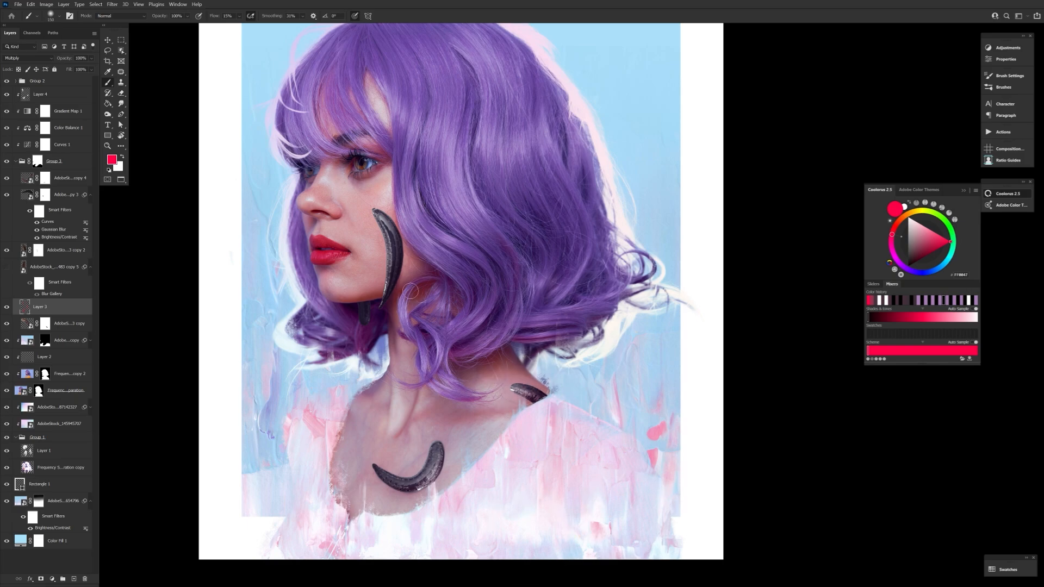
key(])
key(])
key(])
key(])
drag(396, 293, 399, 247)
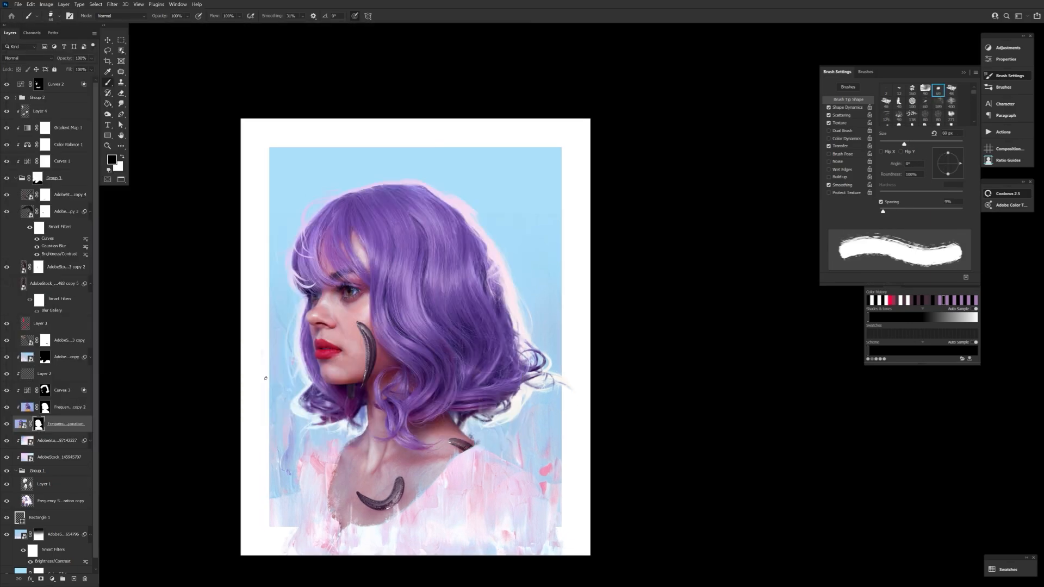
- Paint black with a textured brush of about 90 px on the frequency separation layer's mask along the hair ends below the face
key(])
key(])
key(])
drag(298, 409, 341, 417)
key(bracketleft)
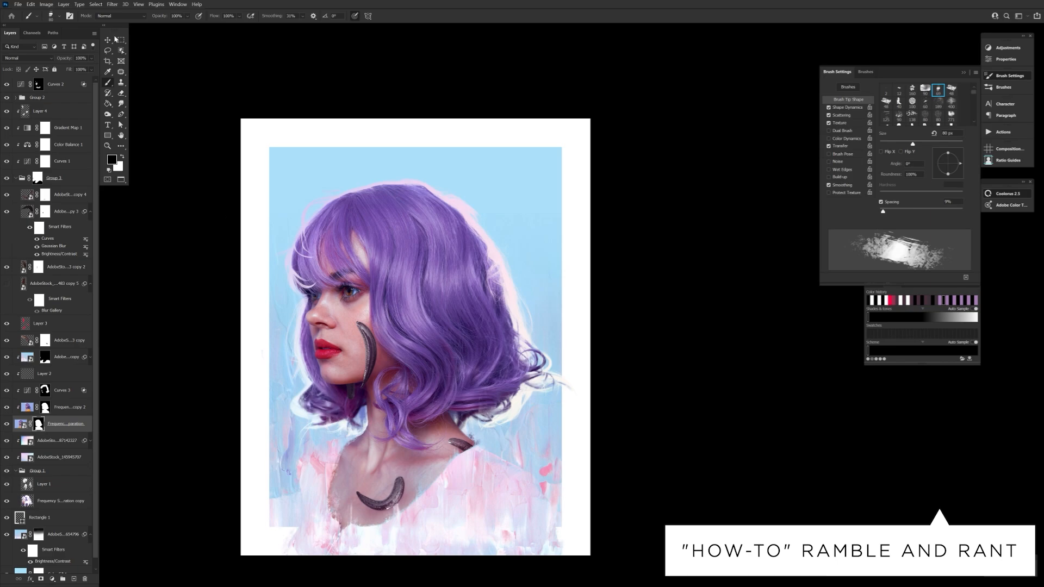
- Switch to a 100 px textured round brush and refine the same mask around the outer hair ends beside the jaw
click(58, 16)
double_click(279, 227)
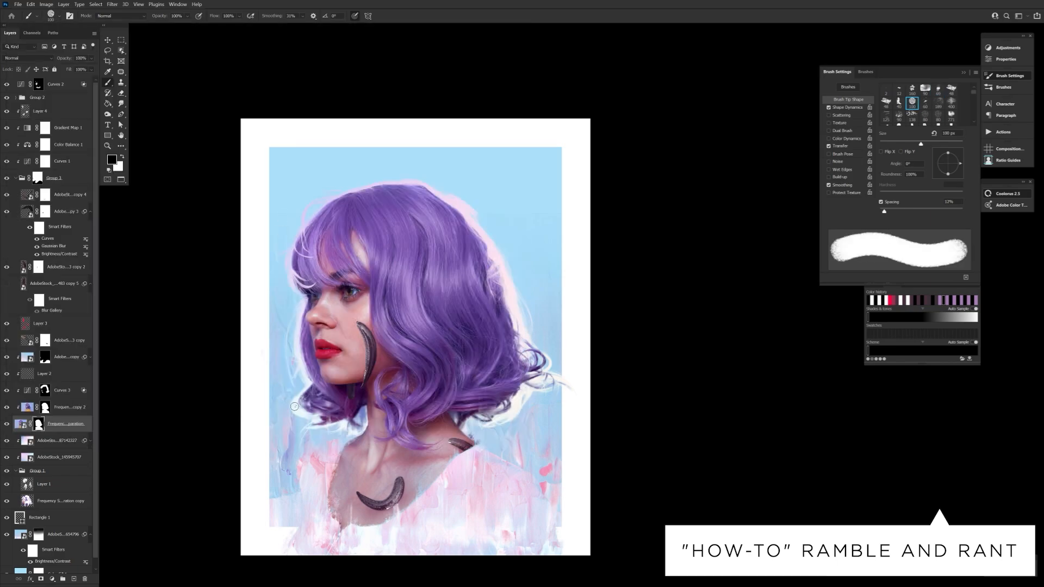
drag(317, 423, 332, 416)
mouse_move(334, 430)
mouse_down()
mouse_move(305, 393)
mouse_move(357, 418)
mouse_move(290, 372)
mouse_up()
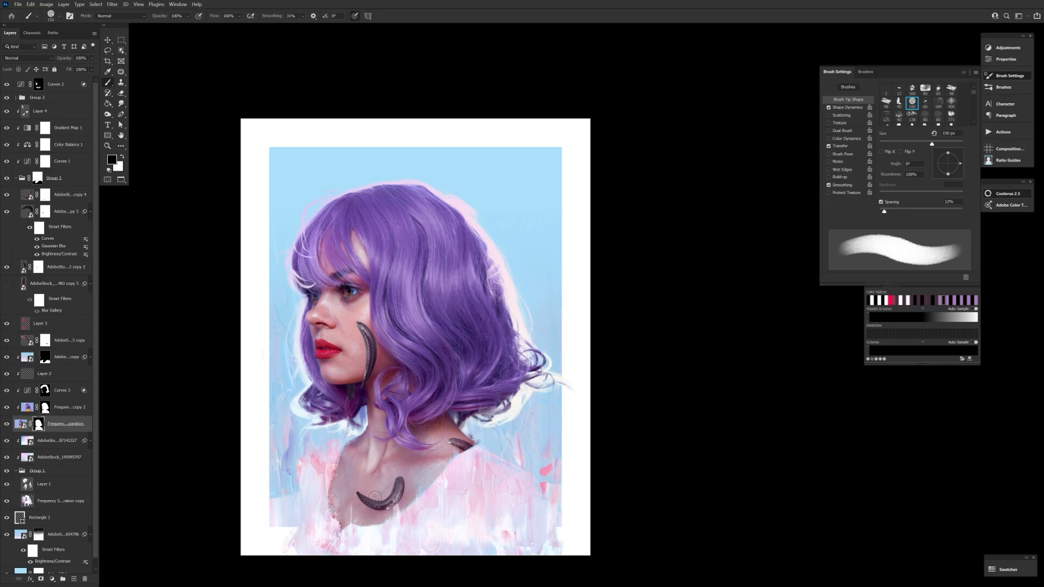
- Examine the whole portrait at a reduced size to judge the overall composition
scroll(386, 451, down, 5)
scroll(435, 506, up, 4)
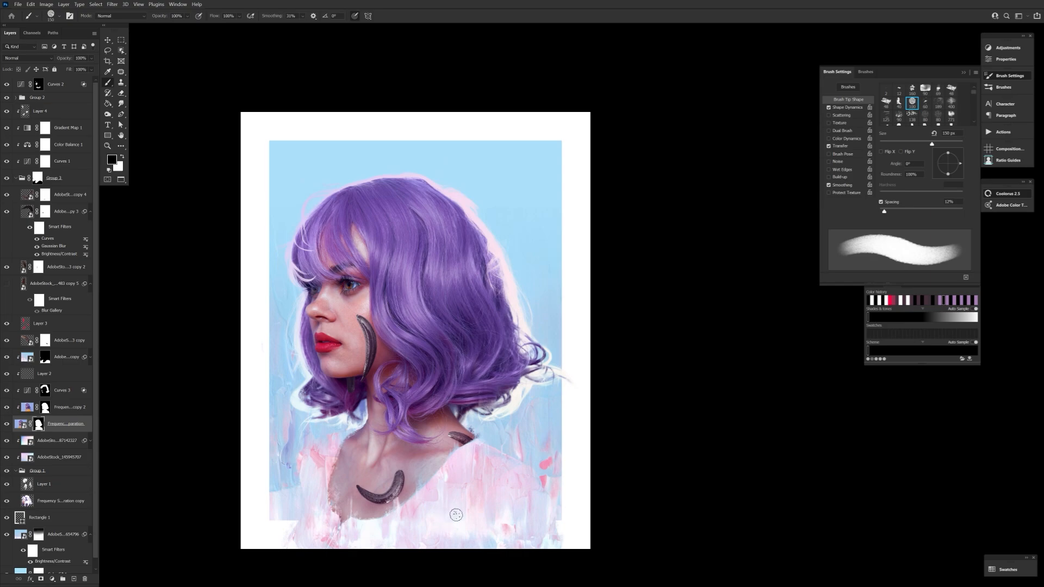
scroll(456, 514, down, 2)
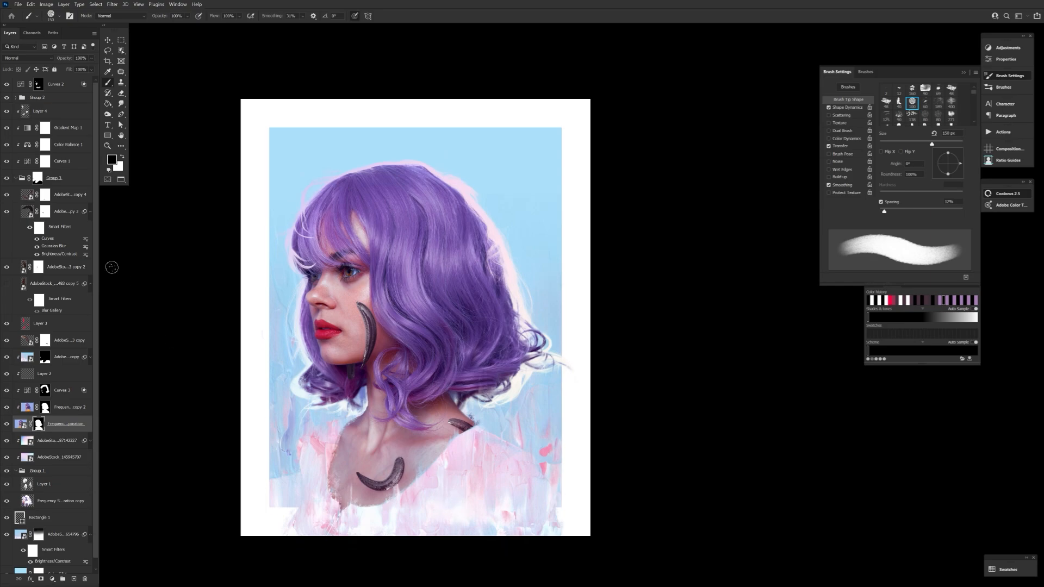
key(z)
alt+click(365, 283)
alt+click(348, 280)
alt+click(348, 279)
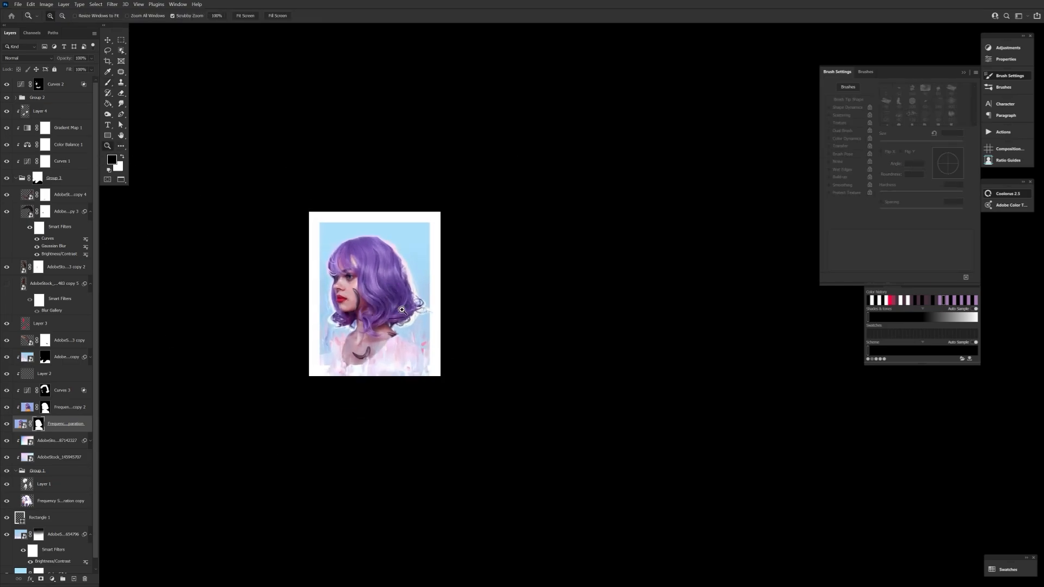
click(371, 305)
click(371, 306)
click(357, 273)
- Adjust the midtones of Color Balance 1 toward red and magenta, with blue at +100, to tint the leeches purple
click(83, 166)
click(69, 144)
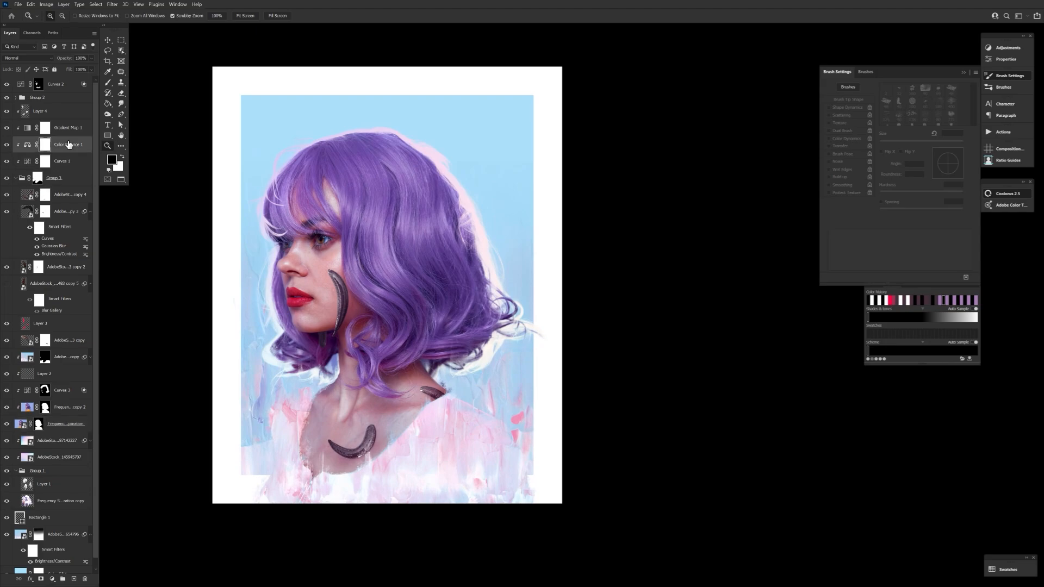
double_click(28, 146)
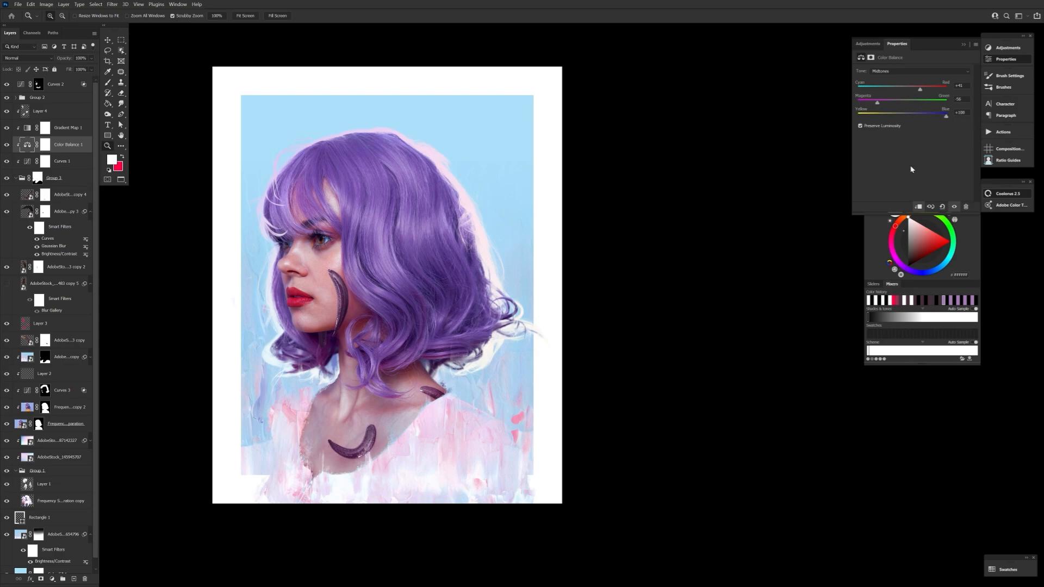
- Inspect the shoulder leech up close and check which layers and masks shape its edge against the clothing
drag(432, 295, 460, 296)
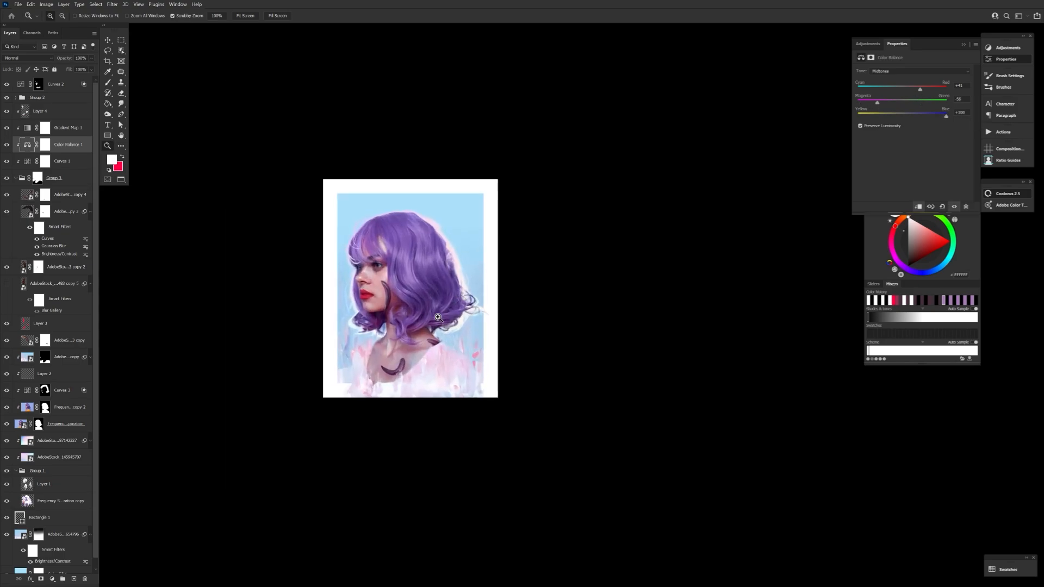
drag(438, 344, 543, 342)
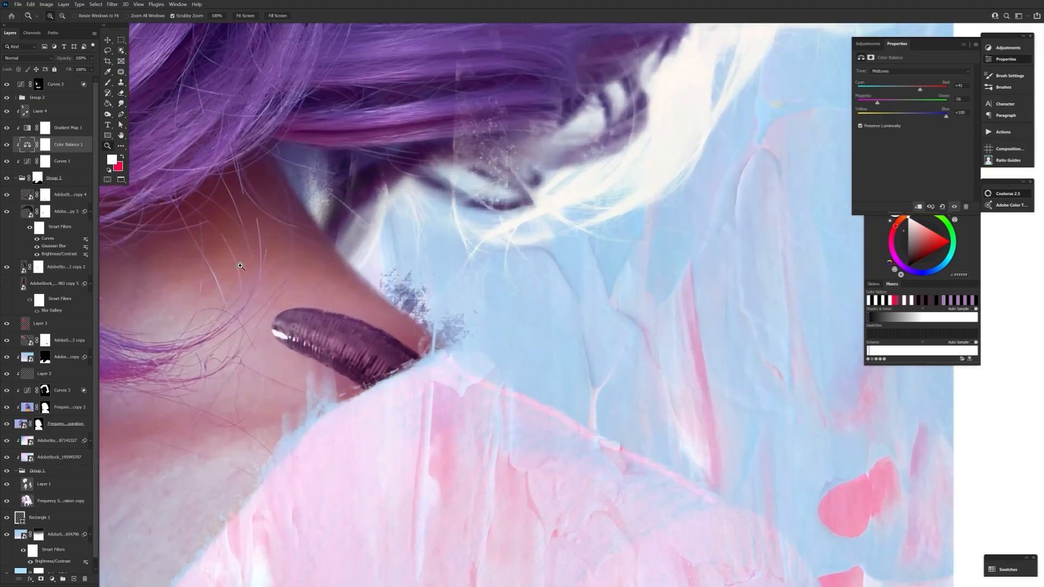
click(108, 40)
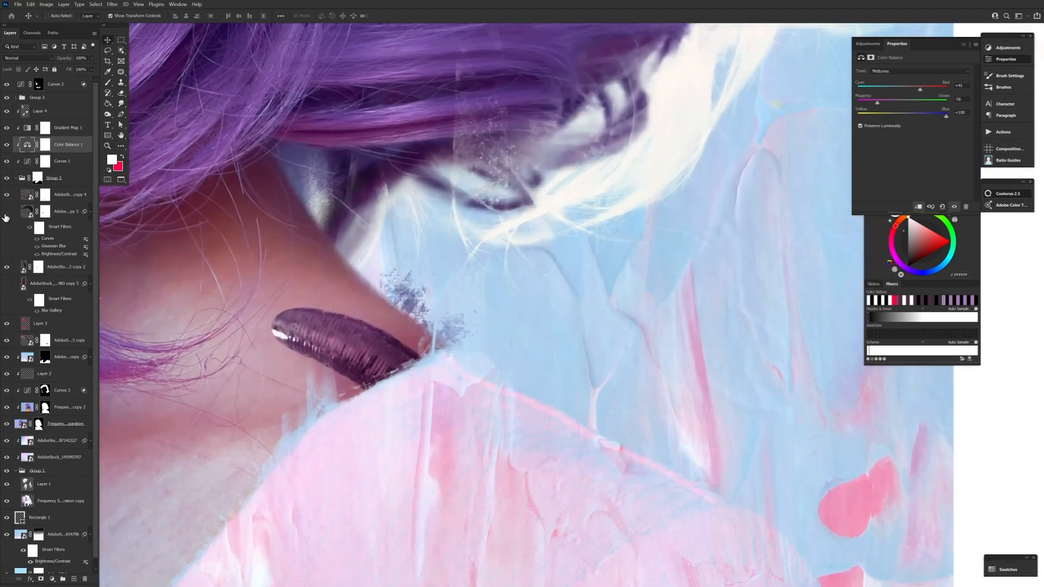
click(38, 267)
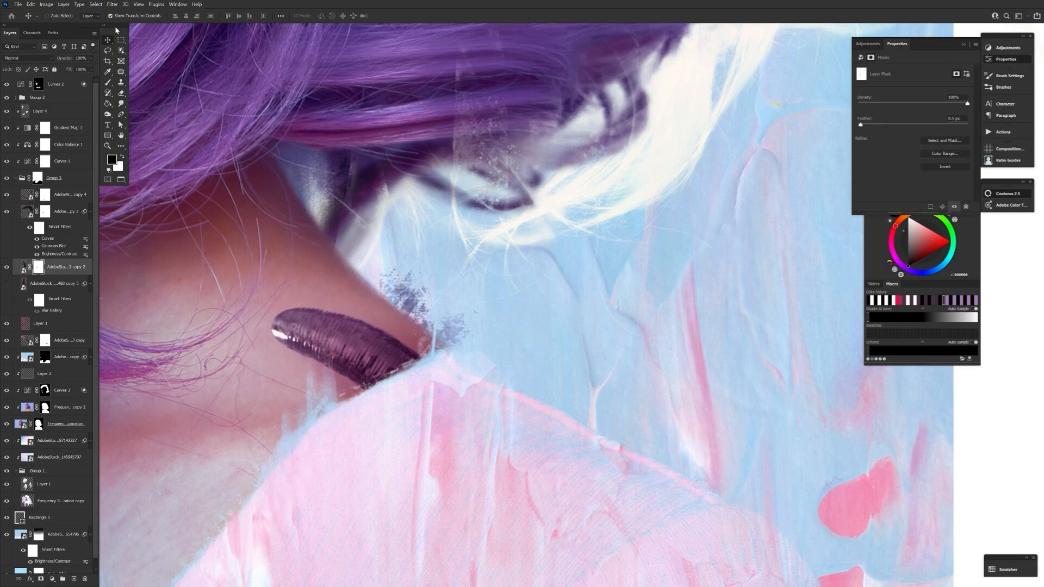
click(63, 197)
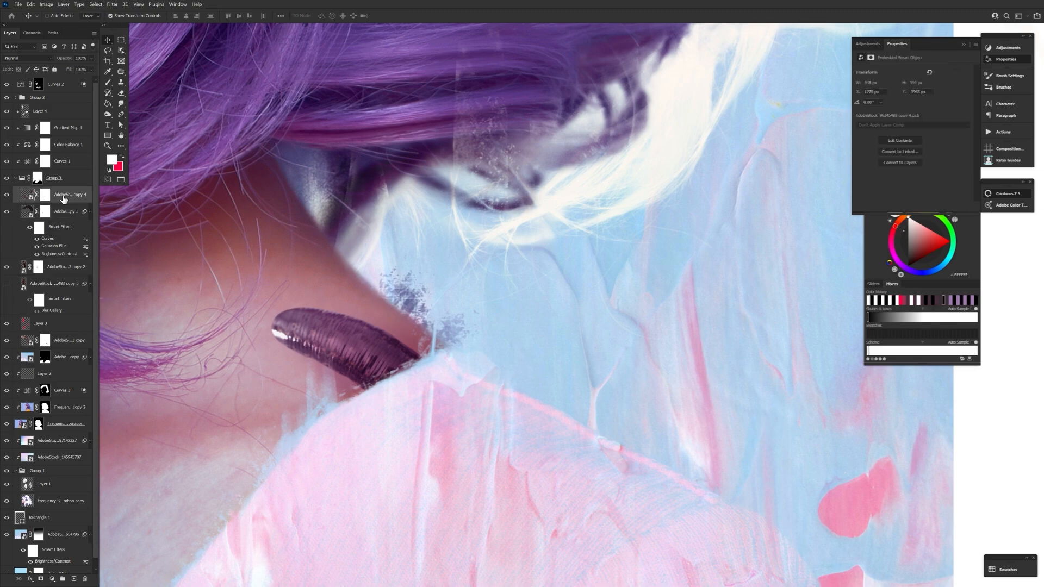
click(73, 345)
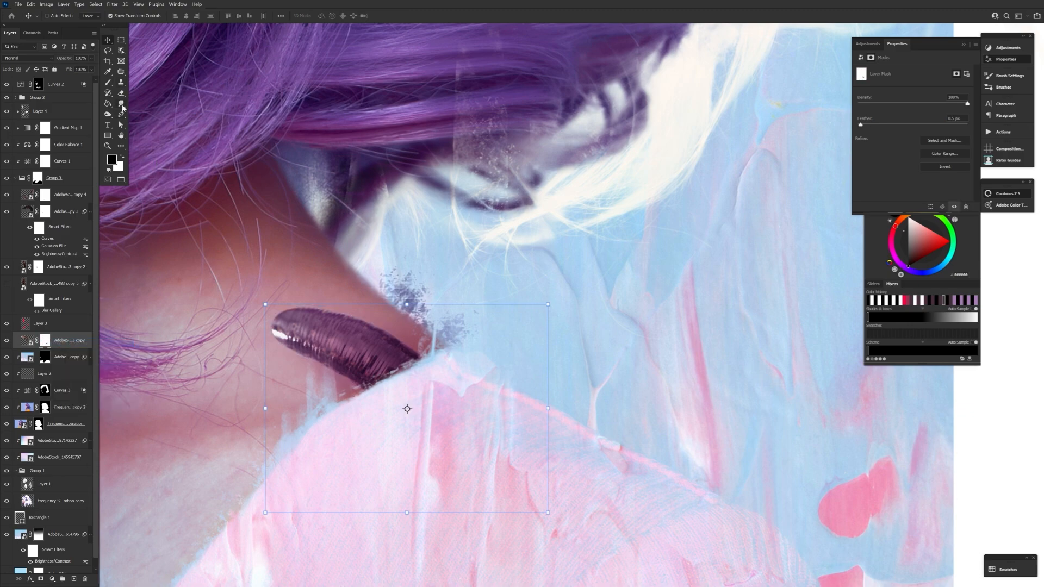
click(122, 105)
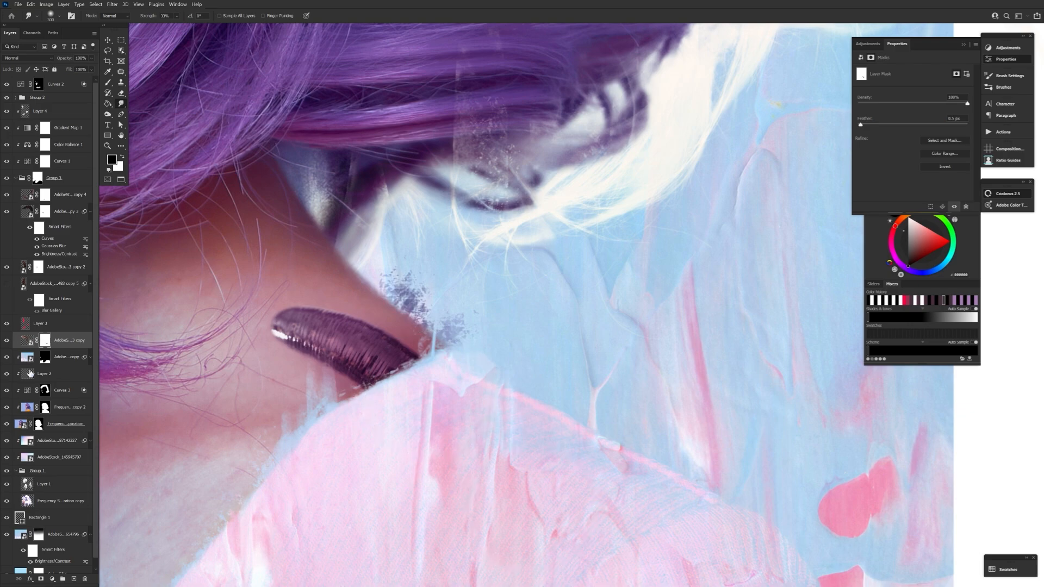
click(49, 408)
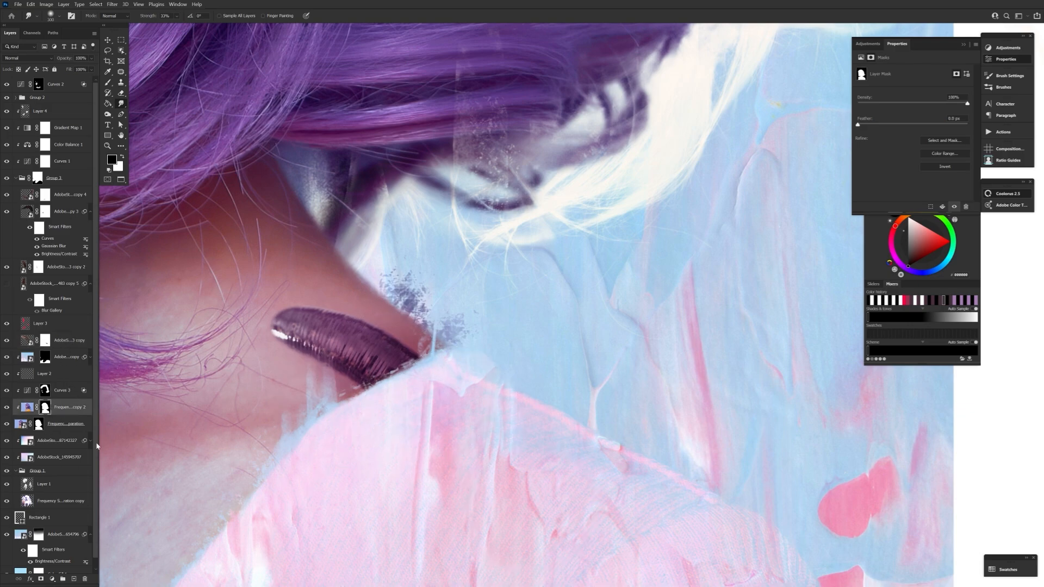
click(45, 359)
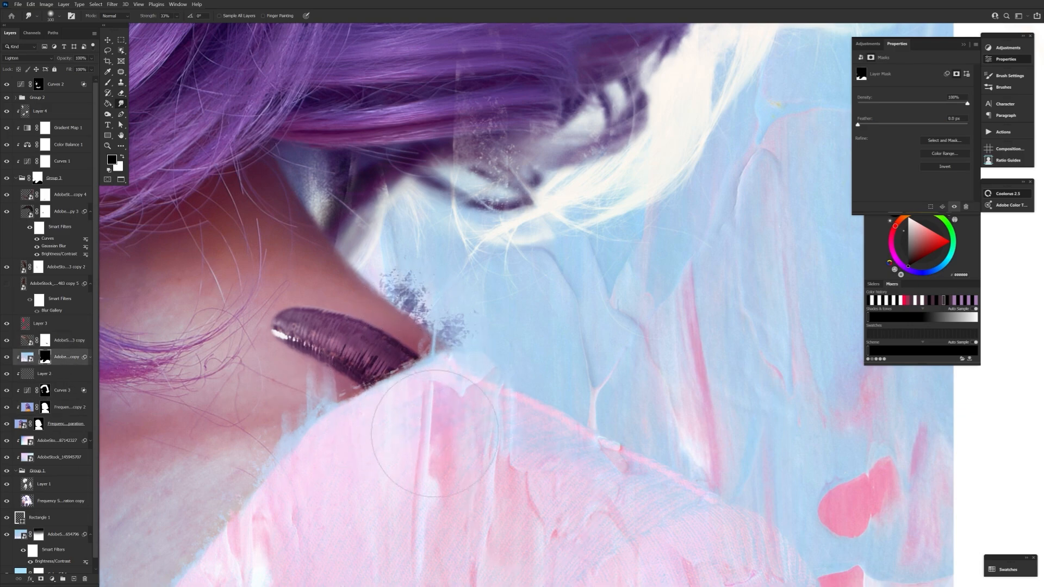
- Paint a soft white highlight over the shoulder leech on Layer 4 with a reduced Soft Round brush
key(z)
mouse_move(372, 356)
mouse_down()
mouse_move(348, 370)
mouse_move(430, 396)
mouse_up()
drag(427, 345, 479, 373)
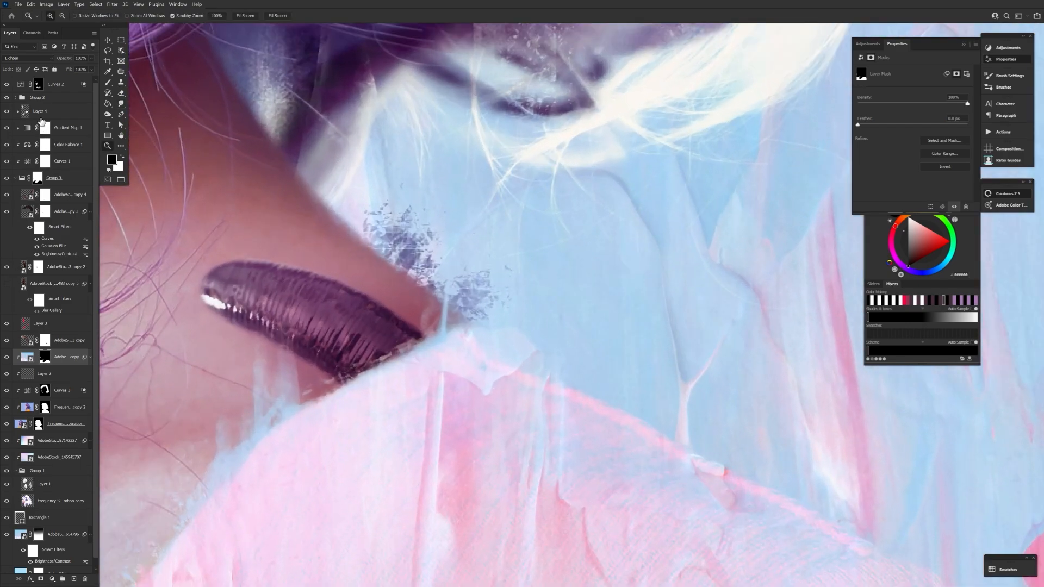
click(39, 116)
key(b)
click(49, 13)
click(99, 140)
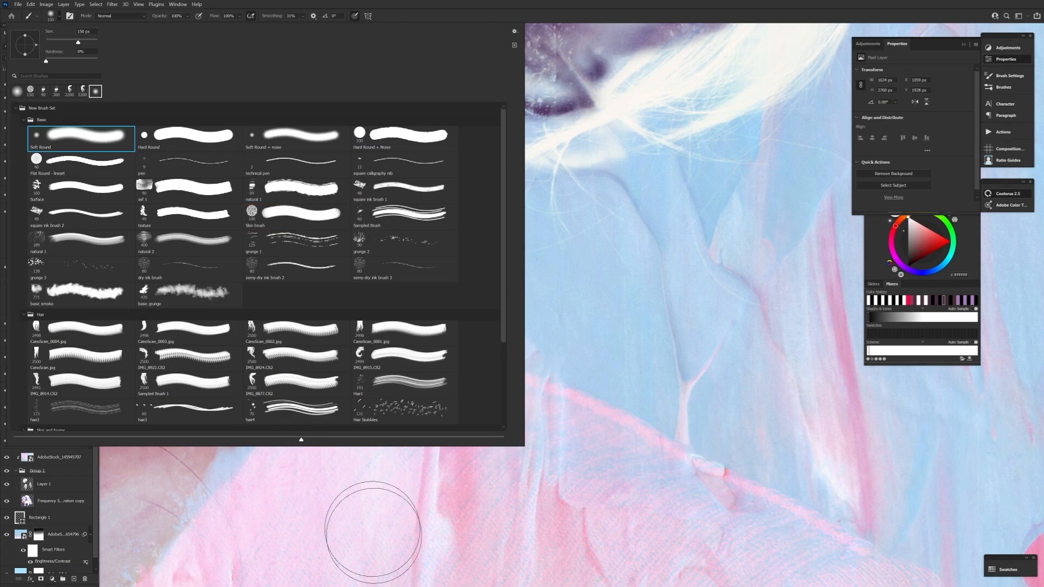
click(374, 533)
key(bracketleft)
key(bracketleft)
key(bracketleft)
key(bracketleft)
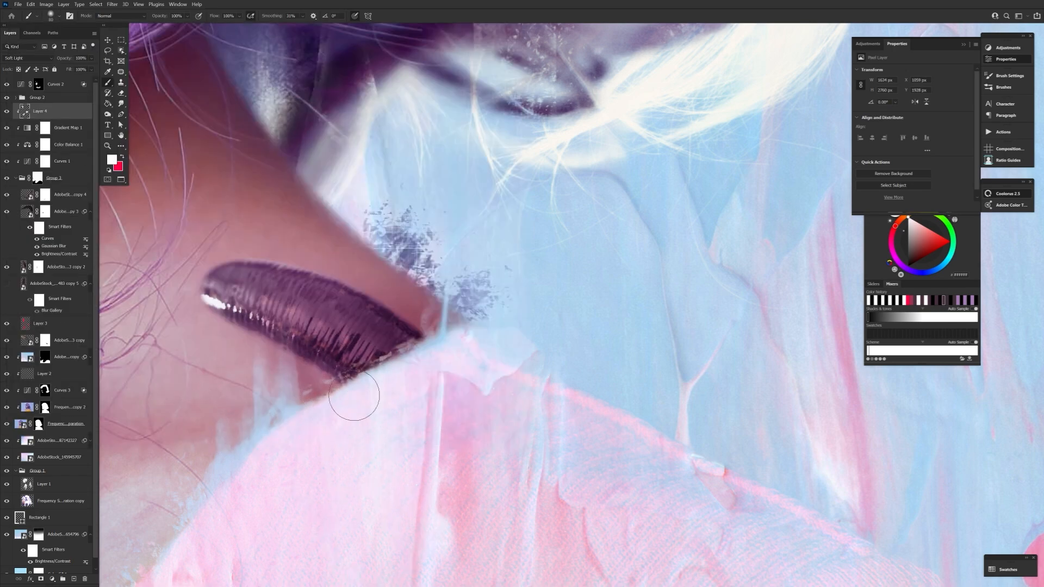
mouse_move(354, 396)
mouse_down()
mouse_move(297, 362)
mouse_move(276, 372)
mouse_up()
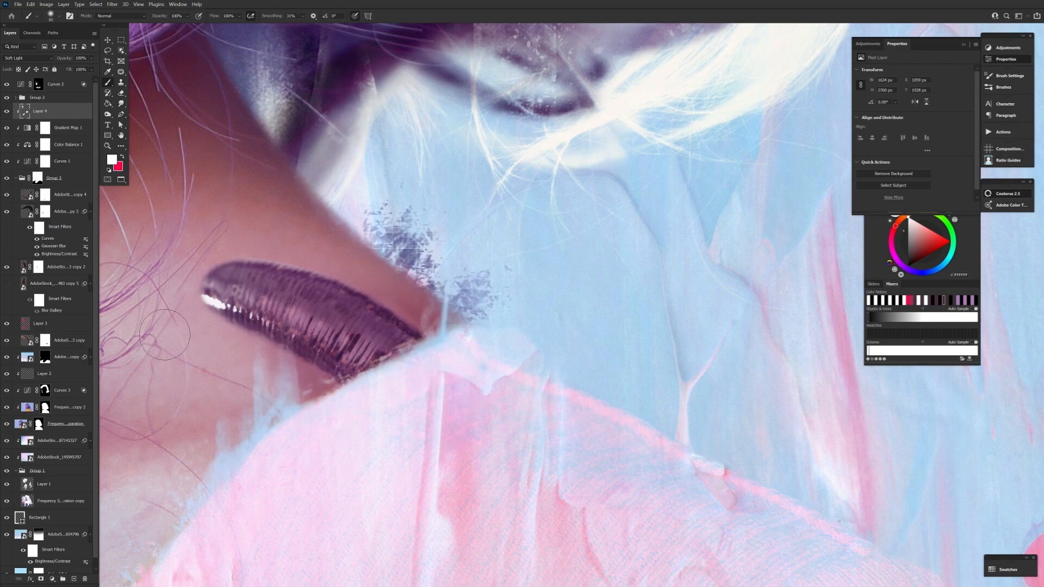
- Compare the leeches with and without the Layer 4 highlights, up close and in the full portrait
click(7, 112)
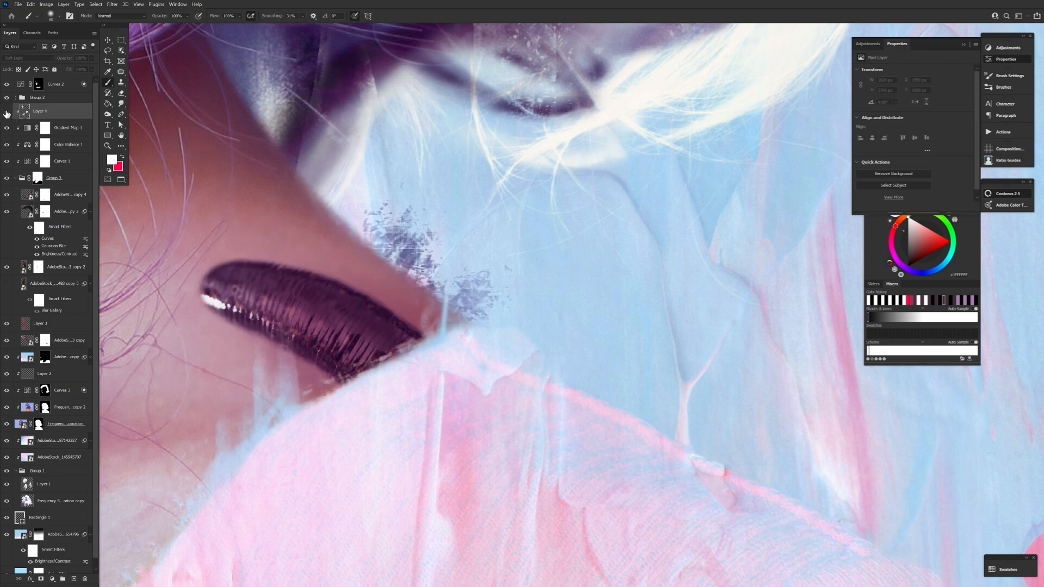
click(7, 112)
click(6, 112)
click(6, 112)
click(107, 146)
drag(516, 298, 433, 342)
scroll(337, 490, up, 3)
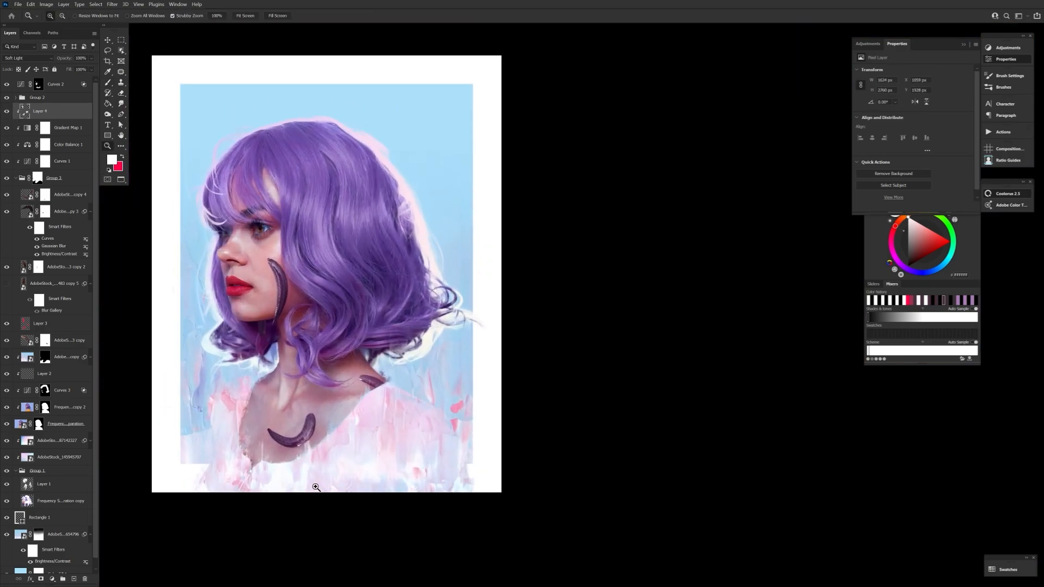
- Add a new layer above Layer 4 and place the iridescent rainbow stock image over the face, scaled to about 41%
drag(274, 387, 285, 326)
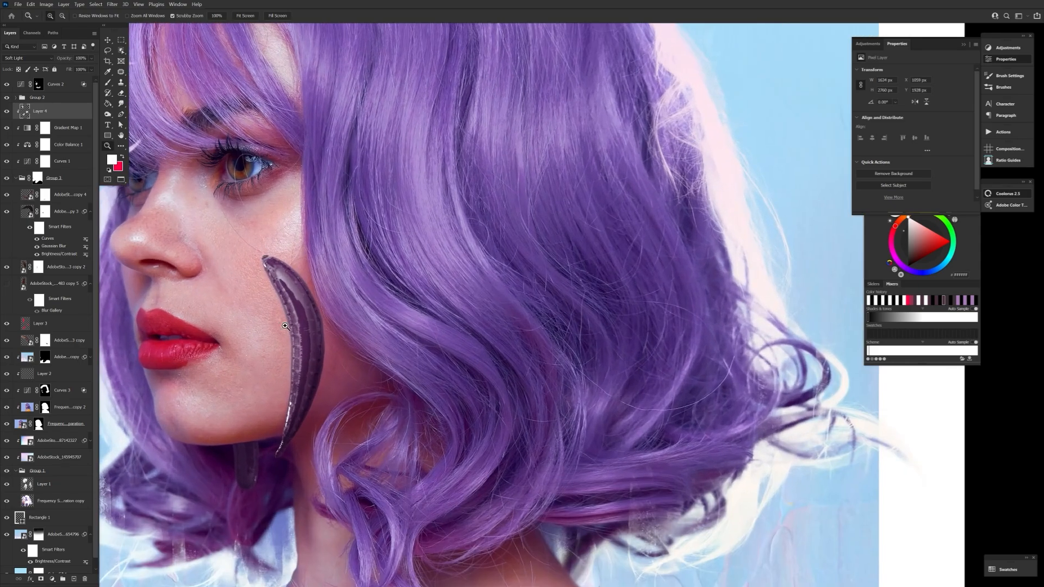
click(74, 580)
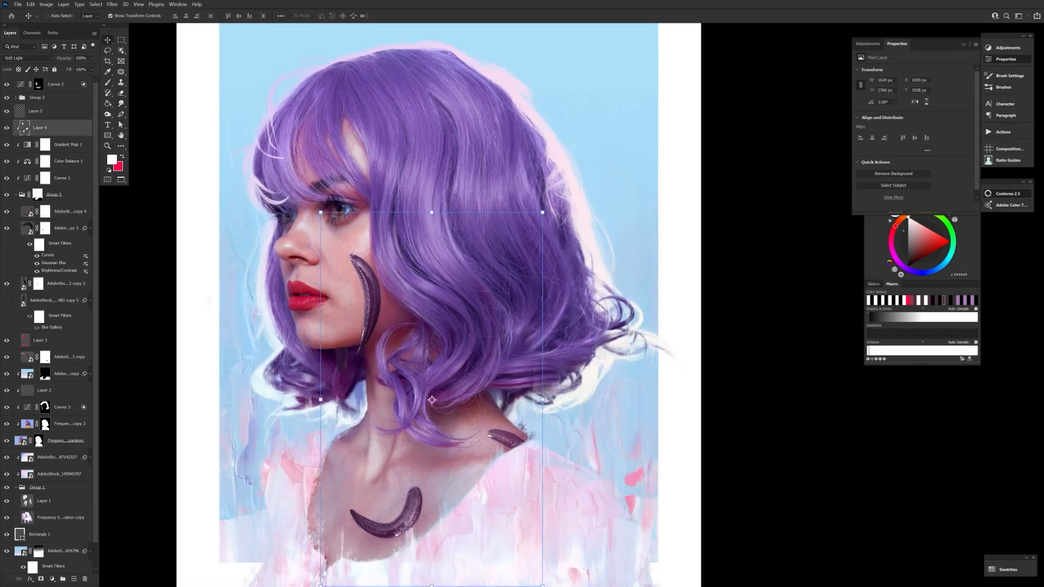
drag(1, 337, 460, 384)
drag(696, 303, 400, 305)
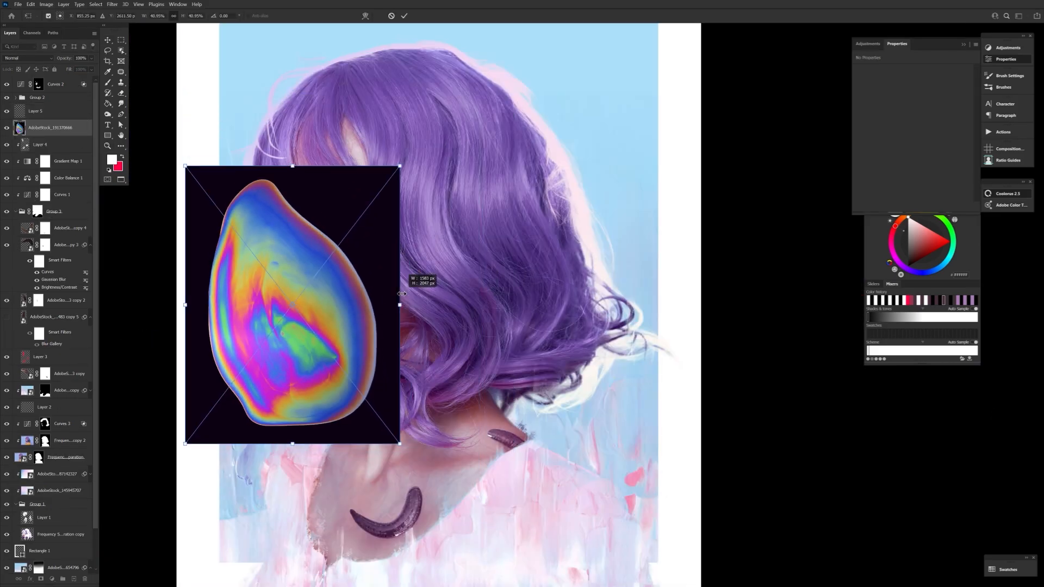
click(404, 15)
- Set the iridescent image to Lighten, clip it to the leeches below Layer 4, and shrink and rotate it over the cheek leech
click(27, 58)
click(22, 121)
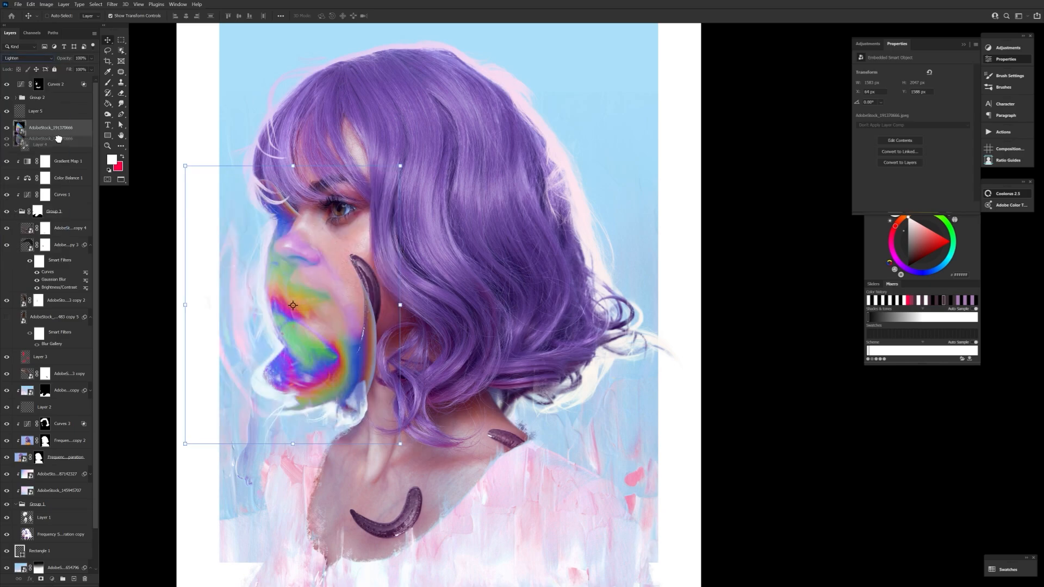
drag(342, 490, 415, 489)
drag(365, 444, 359, 309)
drag(391, 291, 395, 351)
drag(442, 277, 447, 319)
- Warp the iridescent image so its color bands follow the curve of the cheek leech
click(366, 16)
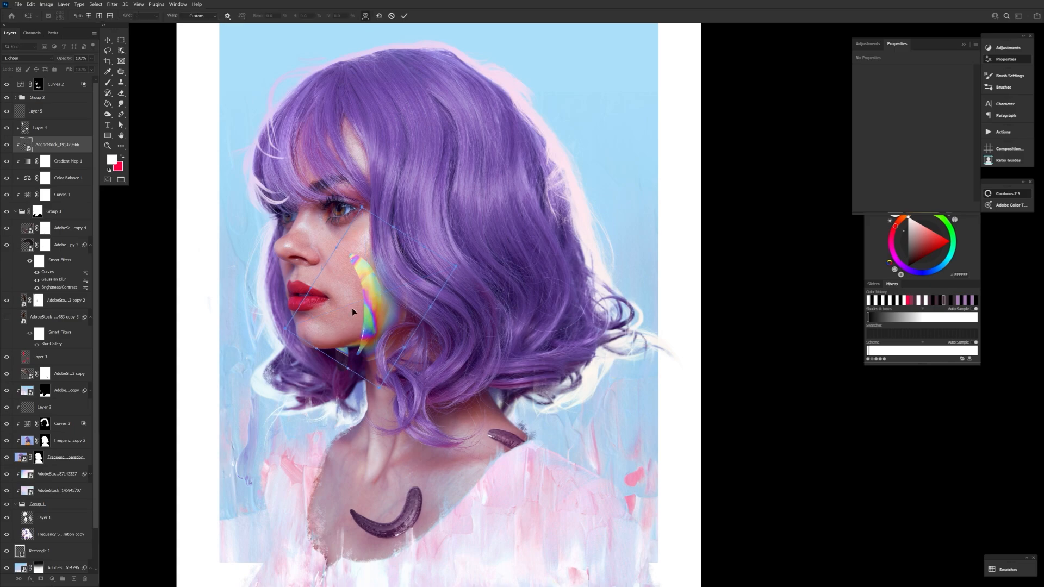
drag(352, 308, 371, 310)
drag(389, 243, 373, 241)
drag(381, 324, 365, 329)
drag(366, 282, 363, 256)
drag(361, 209, 318, 236)
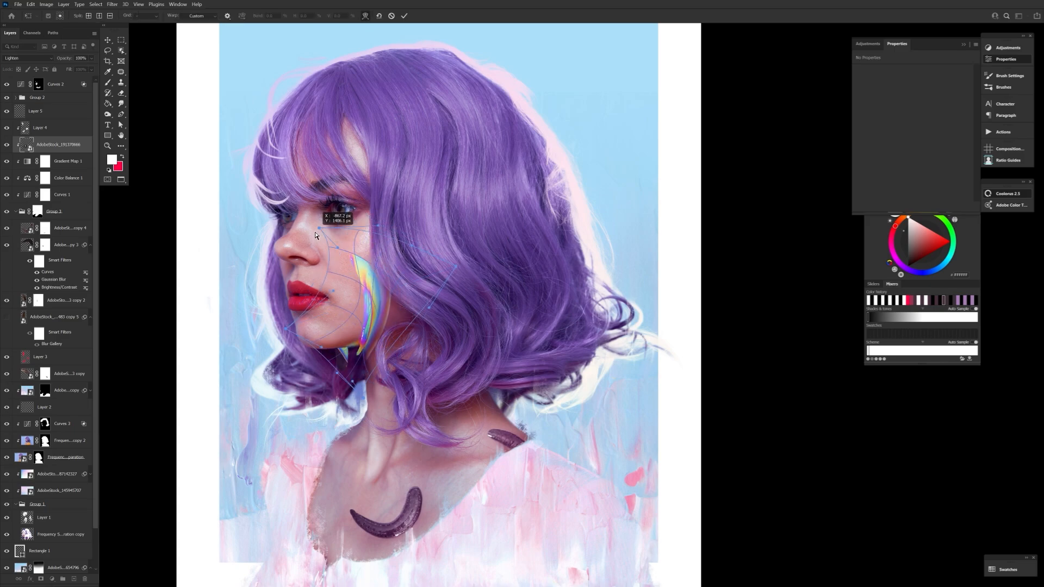
drag(353, 288, 368, 288)
drag(314, 244, 298, 258)
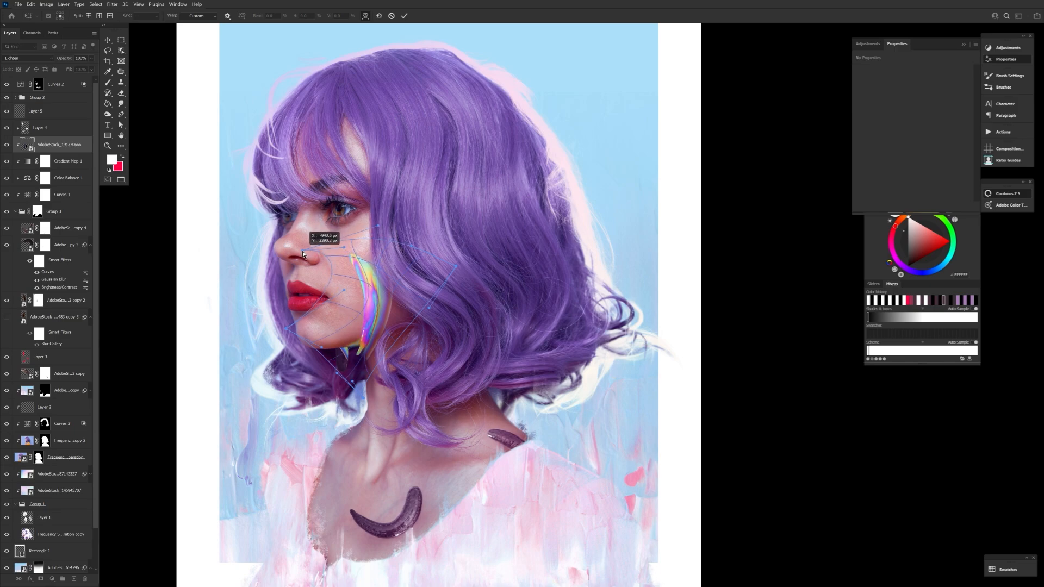
click(404, 16)
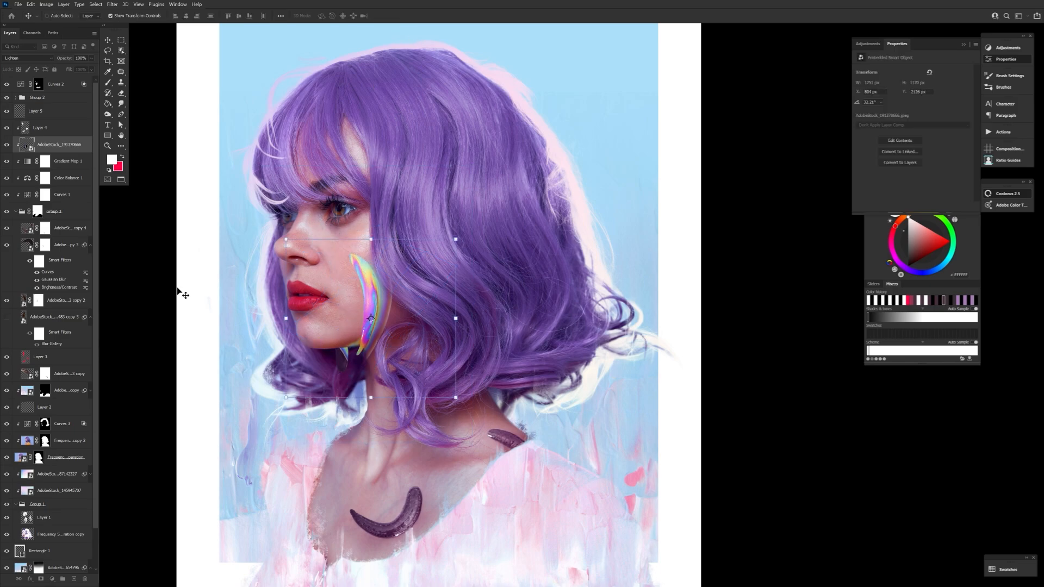
- Change the iridescent image's blend mode to Soft Light and inspect the cheek leech up close
click(27, 58)
click(26, 165)
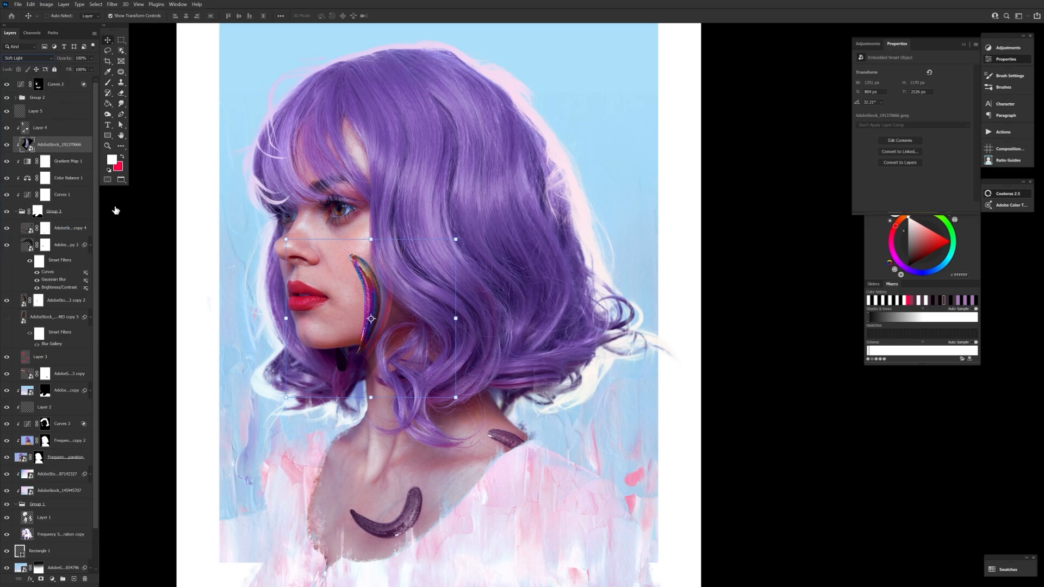
click(107, 146)
key(ctrl+plus)
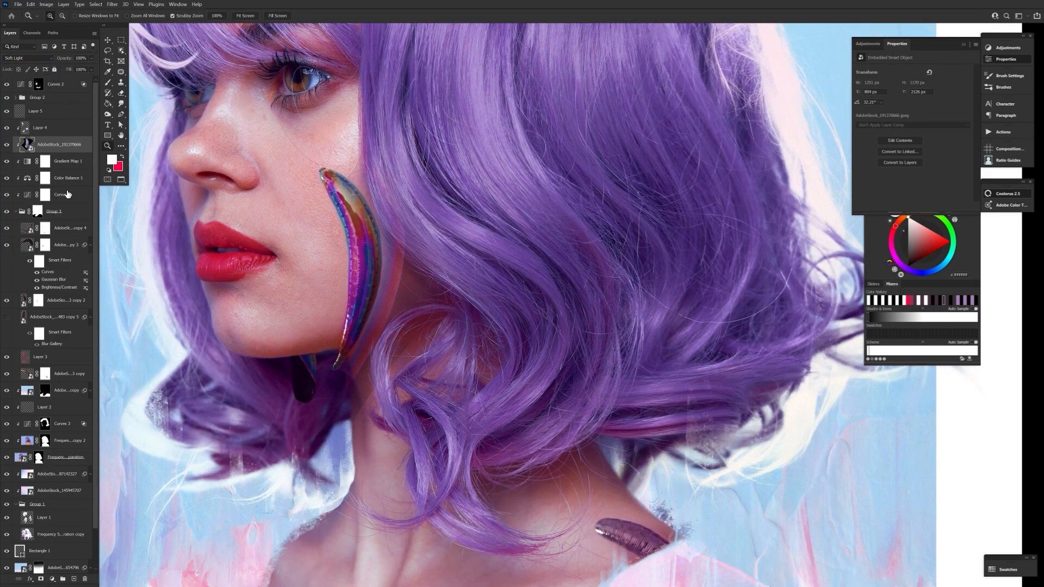
- Move the iridescent image above Layer 4, mask it to the cheek leech's shape, and clip it to the layers below
drag(80, 154, 64, 121)
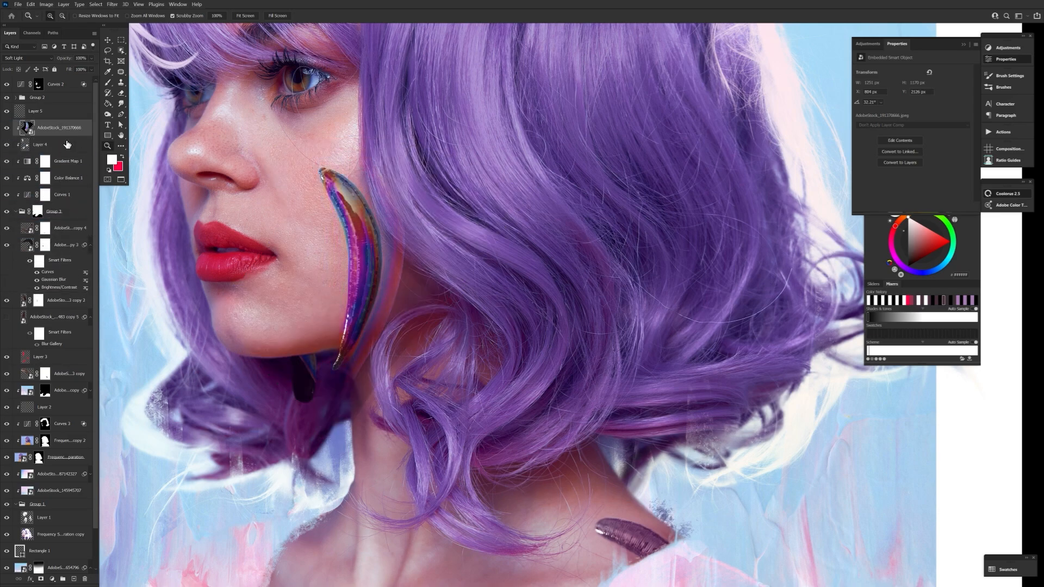
ctrl+click(25, 300)
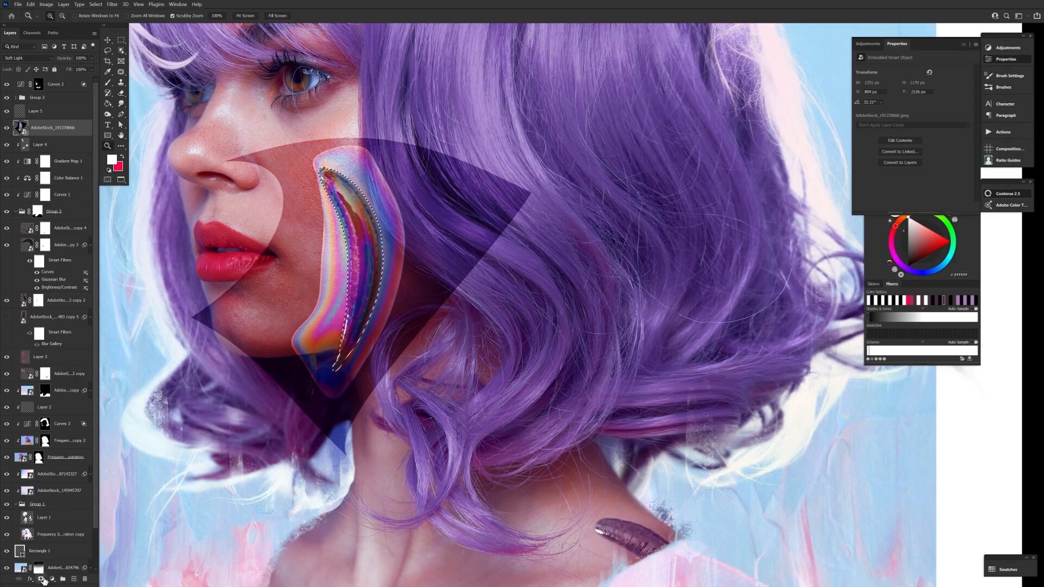
click(41, 579)
click(24, 127)
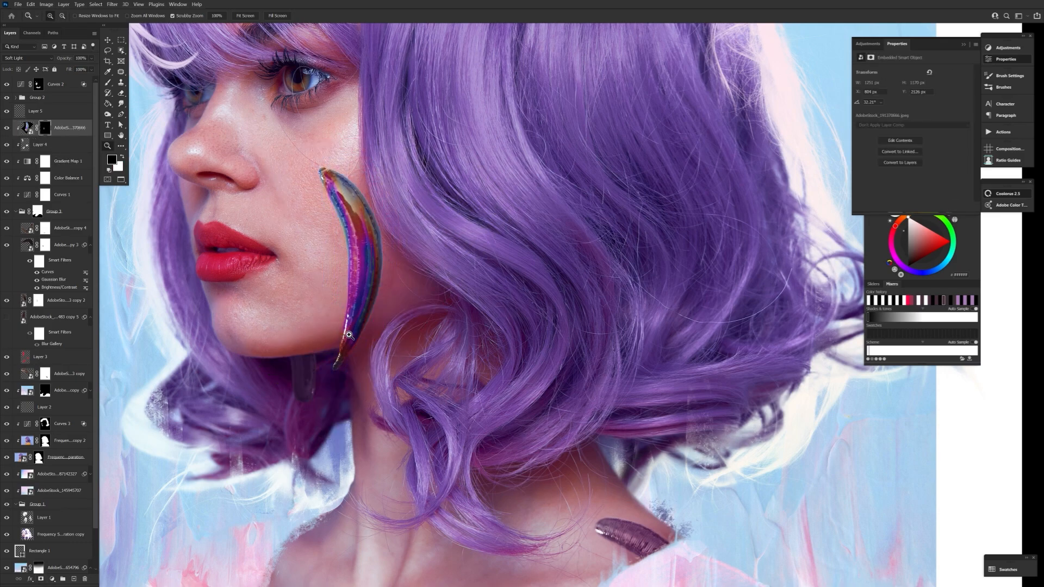
scroll(337, 478, up, 3)
scroll(337, 478, up, 1)
- Apply a Hue/Saturation adjustment to the iridescent image, shifting its hue and lowering the saturation to -60
click(28, 127)
click(46, 5)
mouse_move(59, 22)
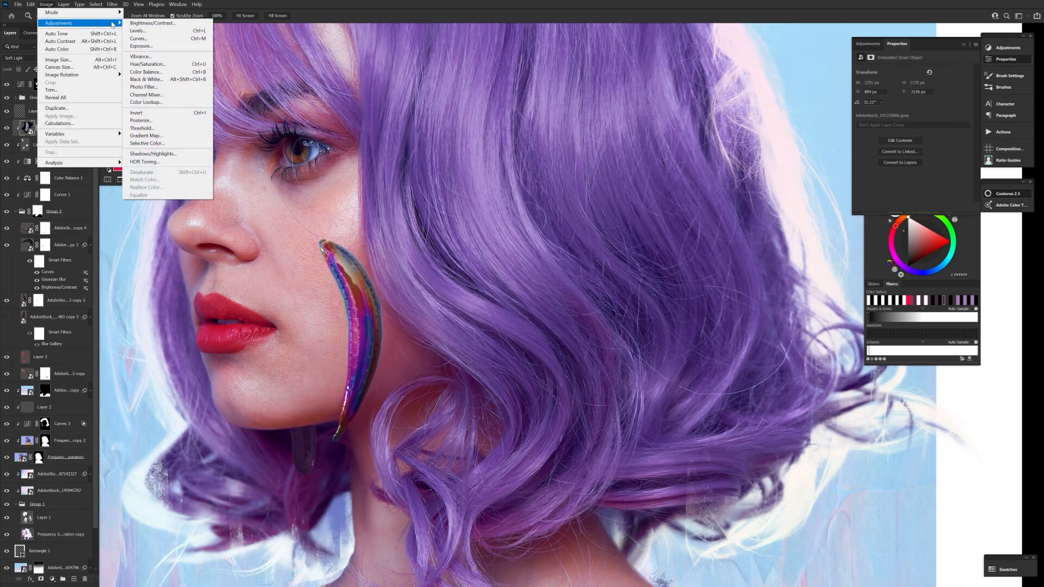
click(147, 63)
drag(499, 227, 476, 228)
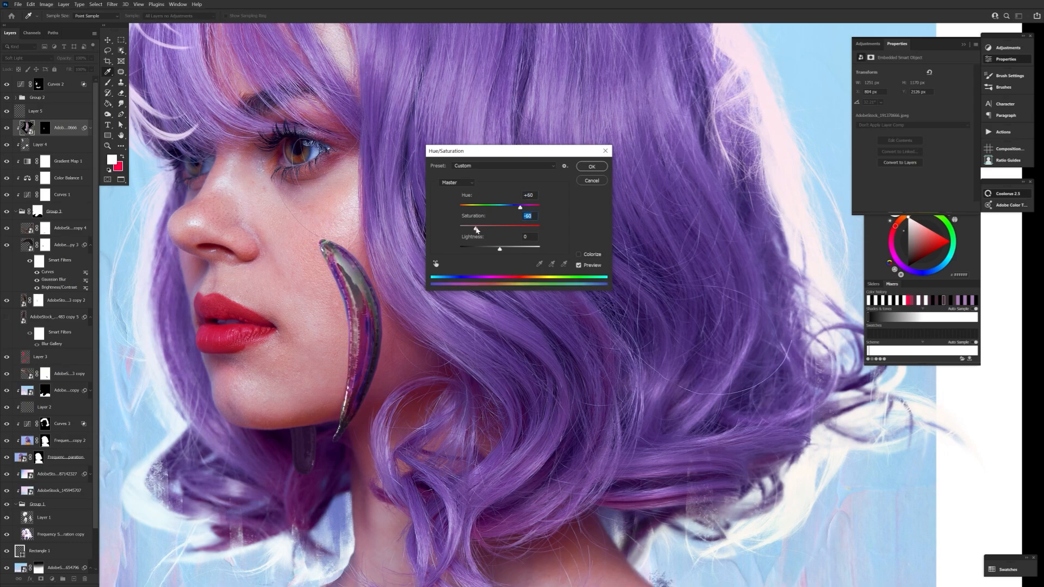
key(Return)
- Change the iridescent image's blend mode to Overlay and reduce its opacity to 60%
key(z)
click(27, 57)
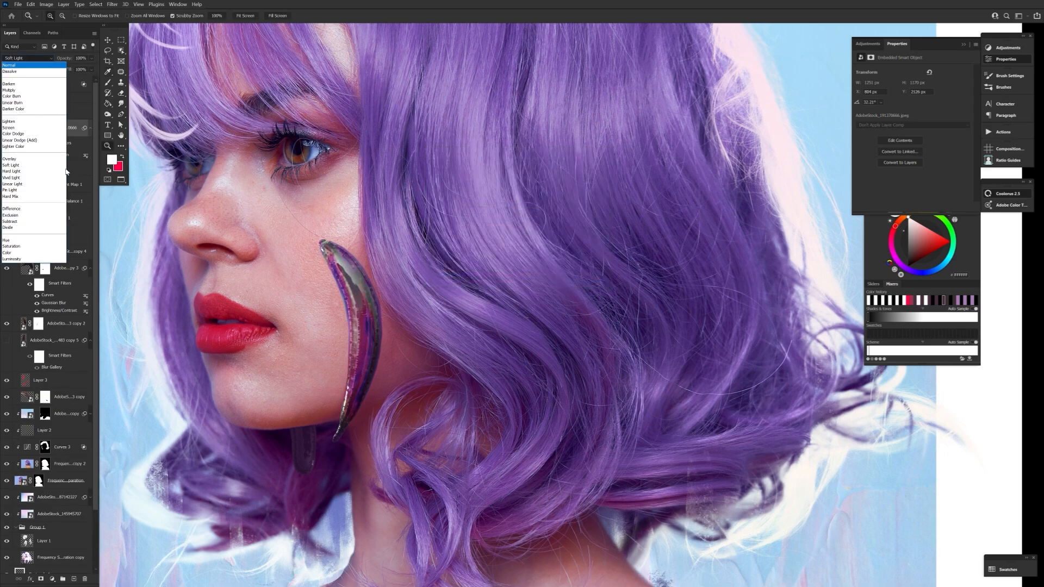
click(37, 159)
drag(66, 59, 9, 61)
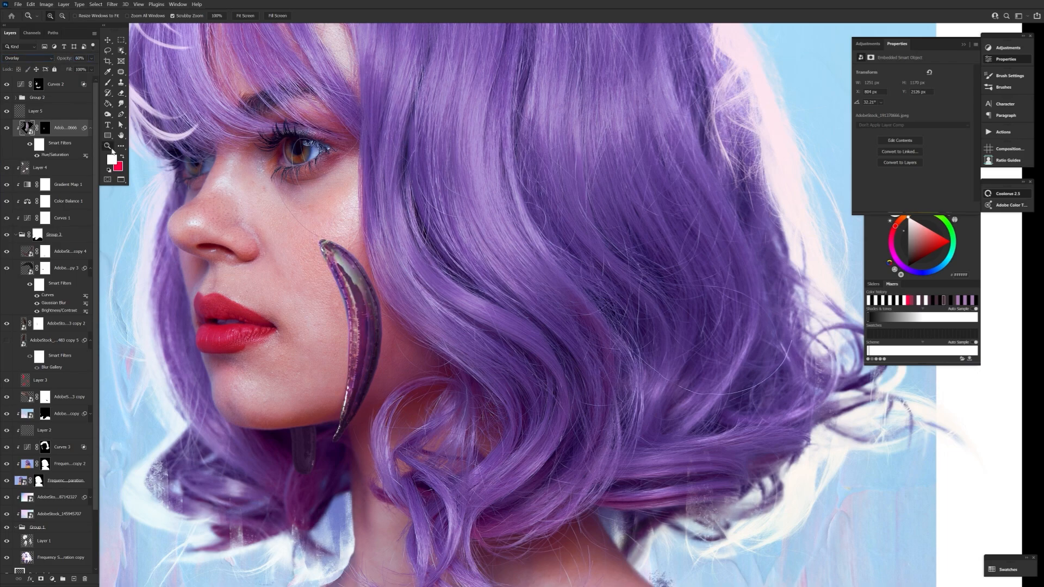
drag(359, 262, 421, 398)
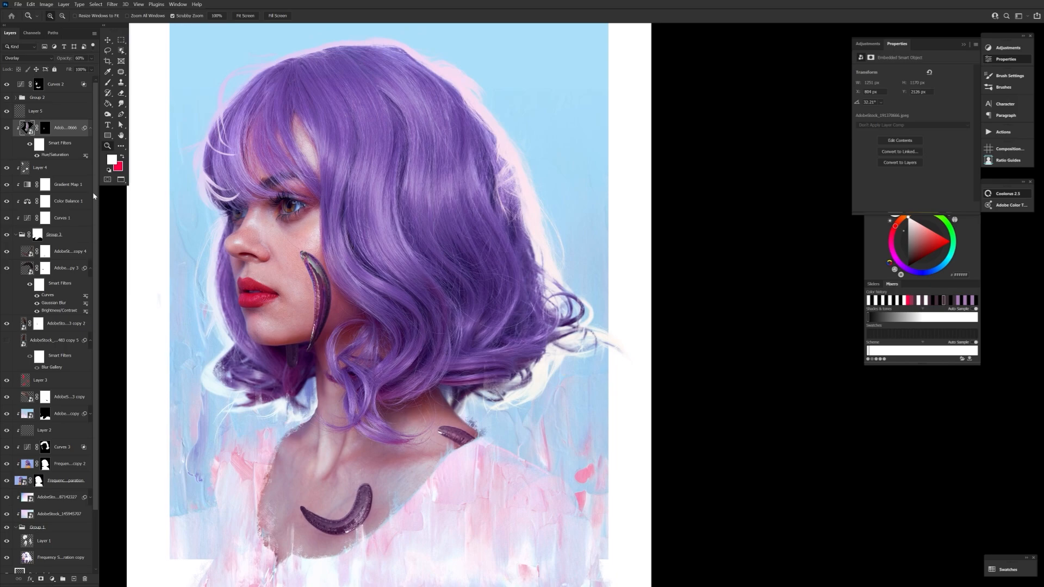
- Duplicate the iridescent image directly above Layer 4 and delete the duplicate's layer mask
alt+drag(61, 131, 56, 161)
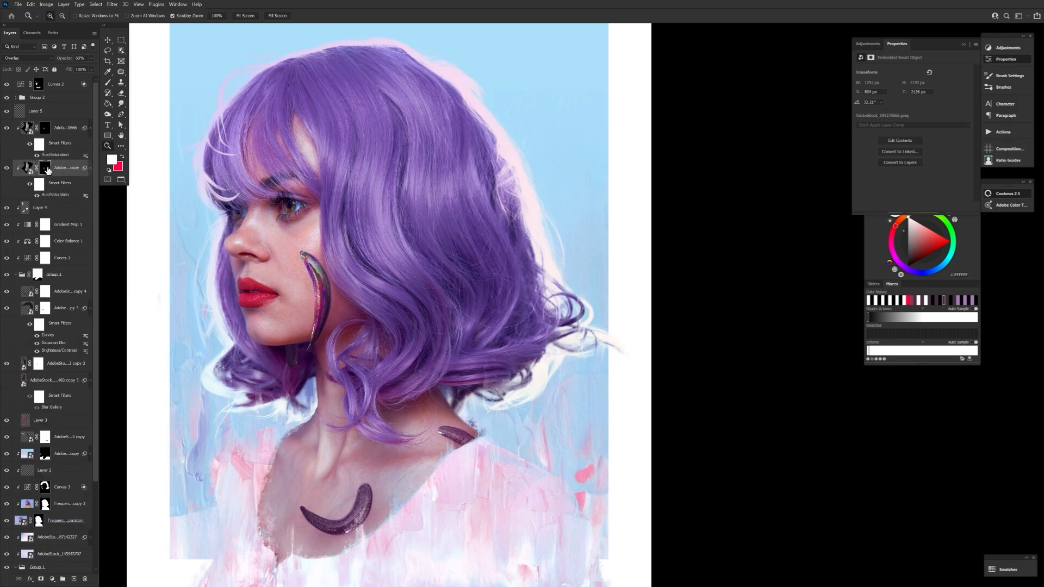
right_click(46, 169)
click(71, 183)
- Move and rotate the iridescent copy onto the chest leech and warp its color bands to the leech's curve
key(ctrl+t)
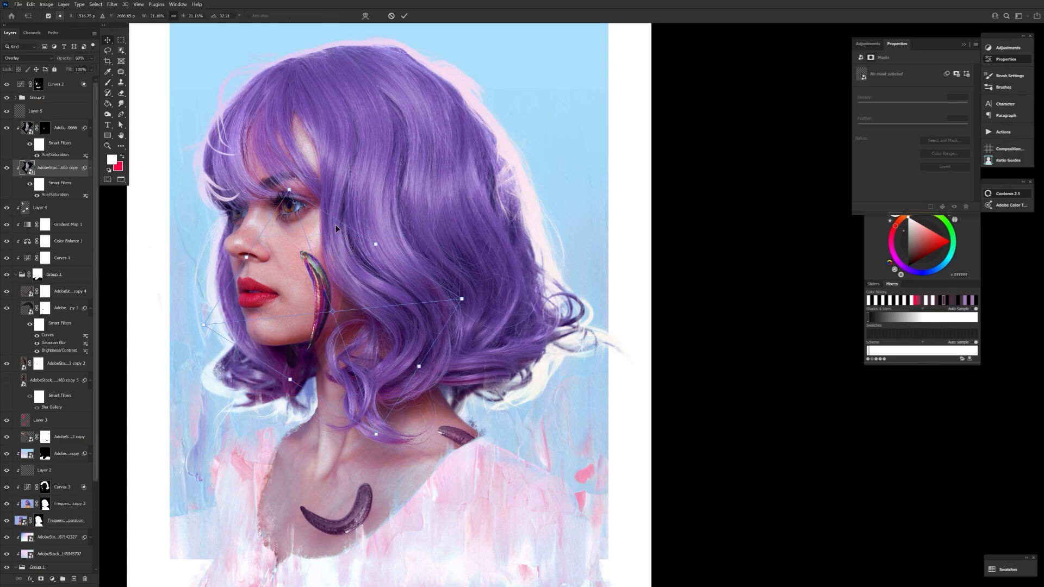
drag(346, 337, 341, 486)
click(366, 17)
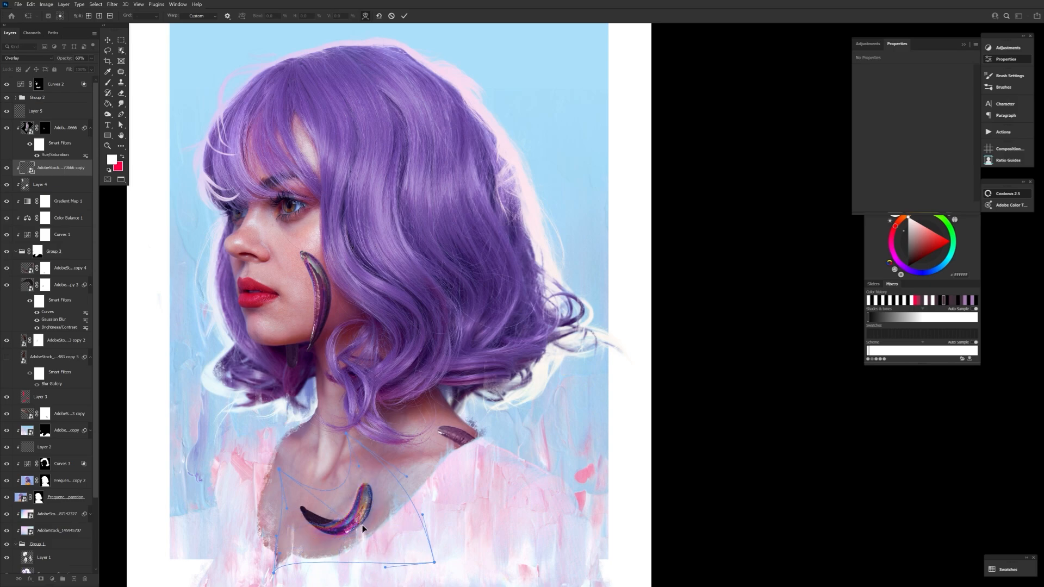
drag(361, 524, 351, 481)
drag(302, 512, 301, 506)
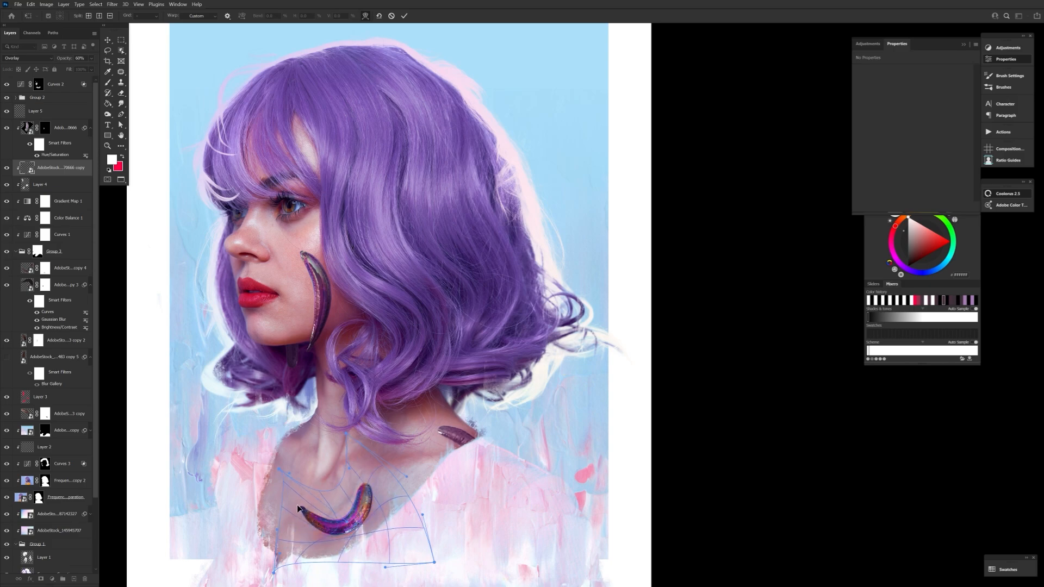
click(404, 16)
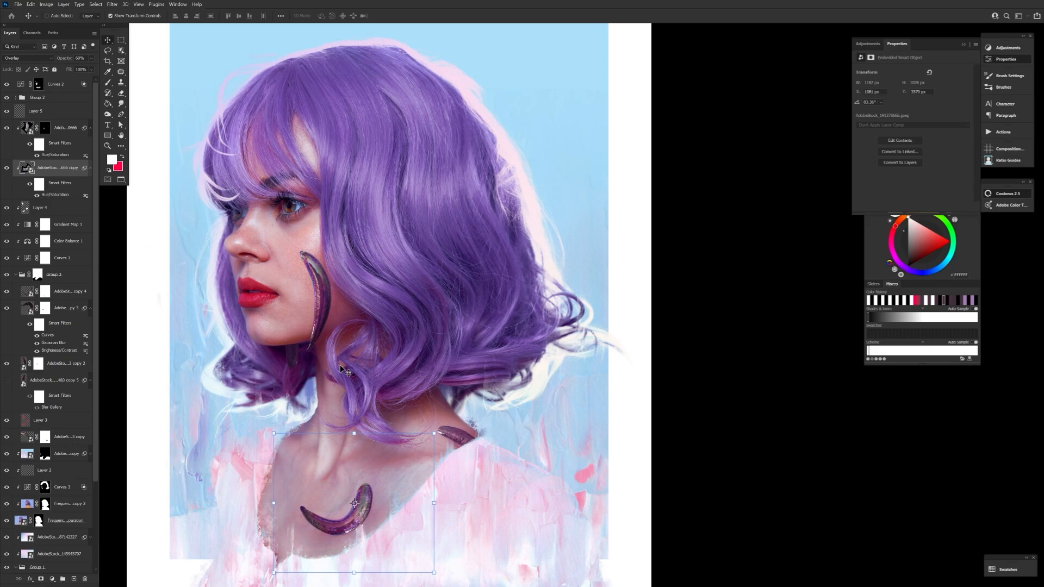
- Load the chest leech's outline as a selection and mask the iridescent copy to it
ctrl+click(46, 297)
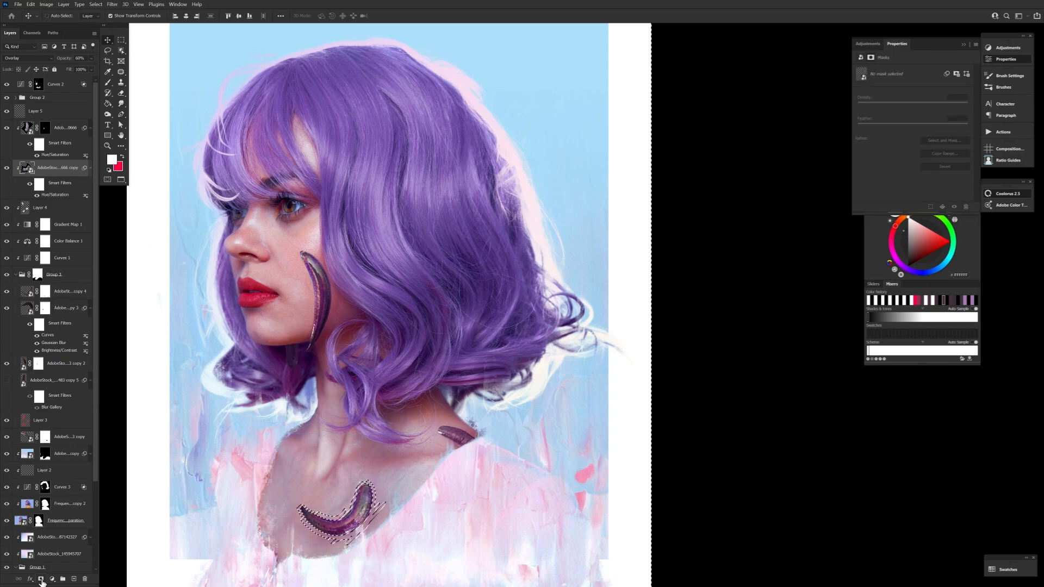
ctrl+click(38, 369)
ctrl+click(46, 439)
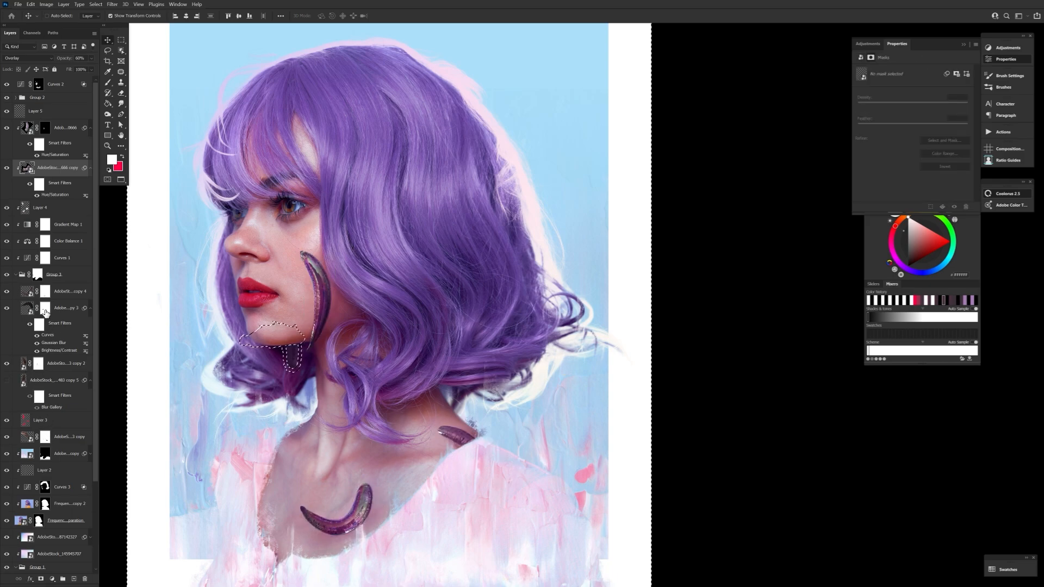
ctrl+click(29, 293)
click(41, 579)
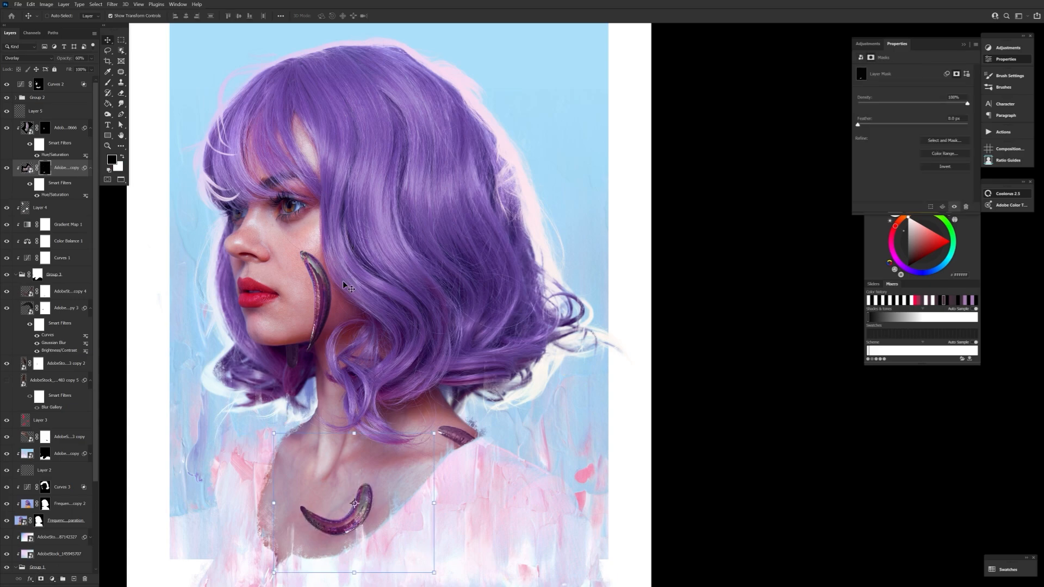
click(109, 145)
drag(533, 407, 485, 423)
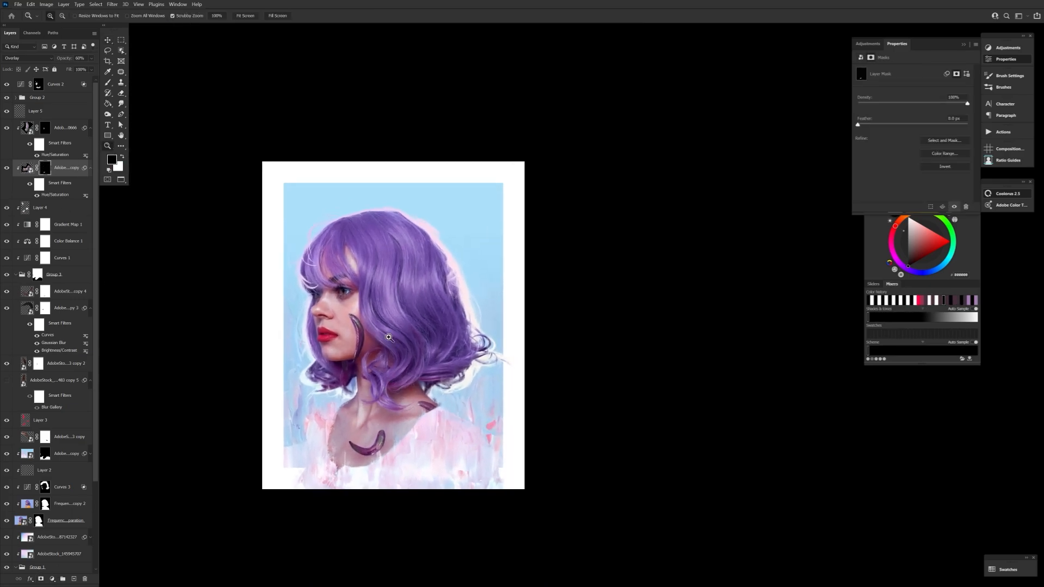
- Add a new empty layer above Layer 5 for painting details on the cheek leech
drag(355, 305, 468, 310)
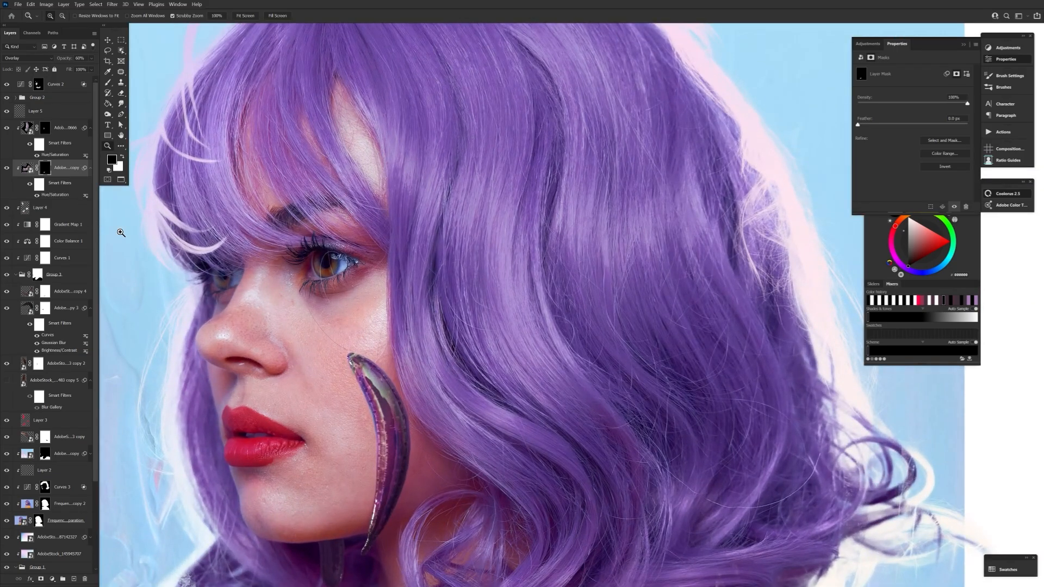
click(360, 361)
drag(348, 362, 296, 365)
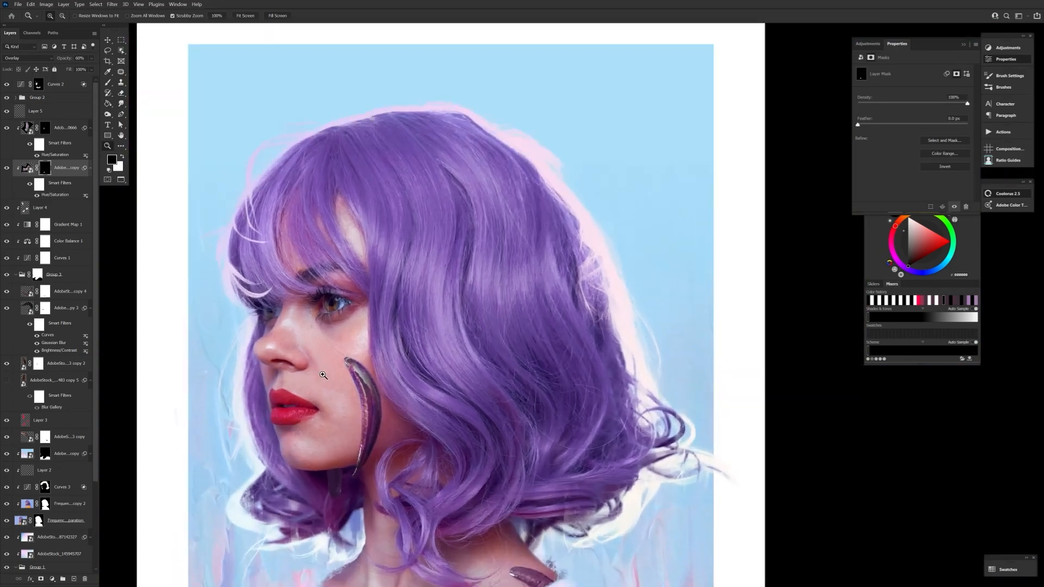
drag(375, 383, 435, 383)
click(66, 130)
click(63, 112)
click(74, 579)
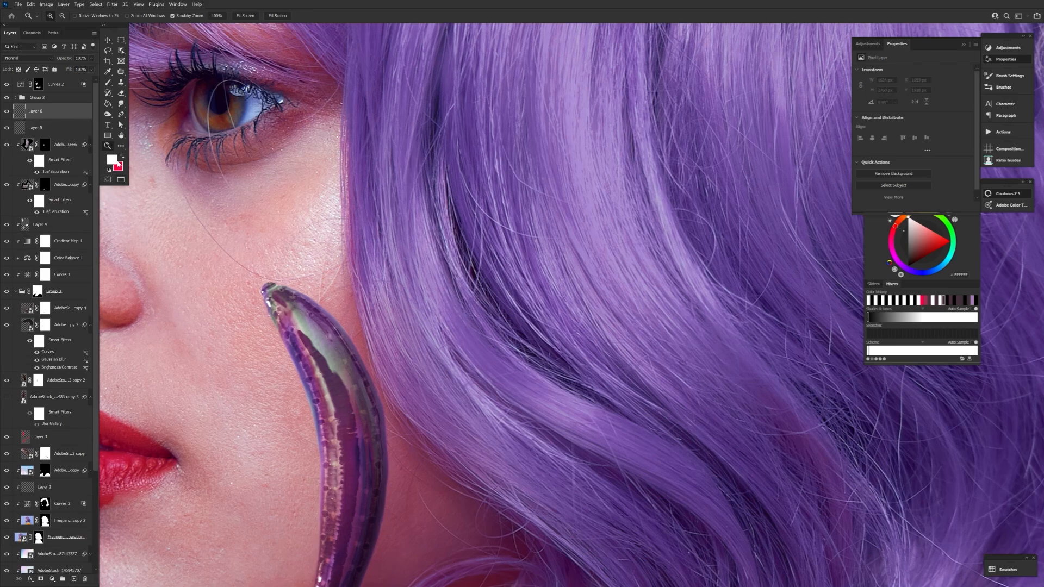
- Choose a Drip (Multiply) brush from the Water brush set
key(b)
click(54, 15)
click(23, 314)
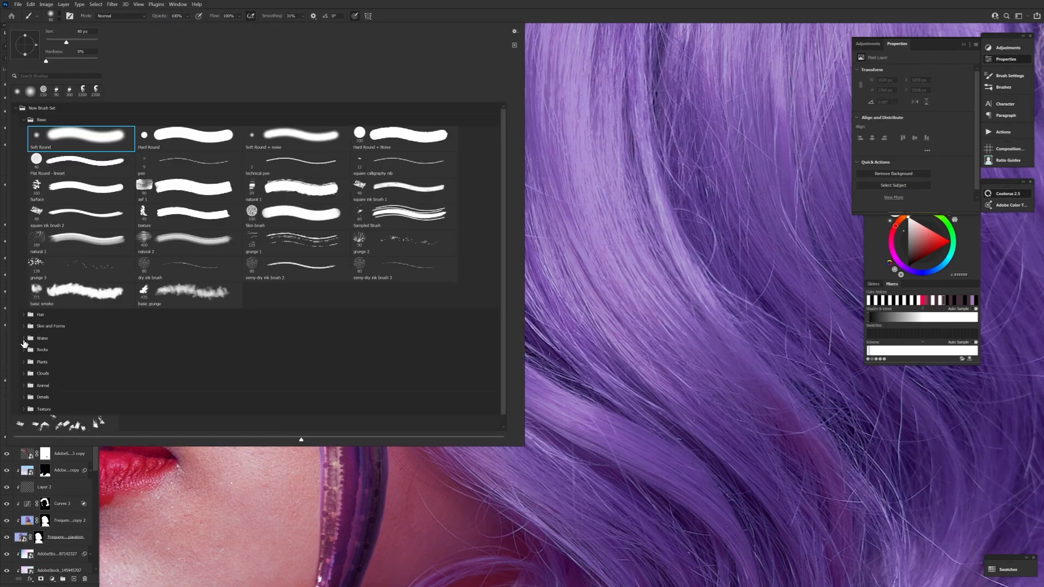
click(23, 339)
double_click(185, 356)
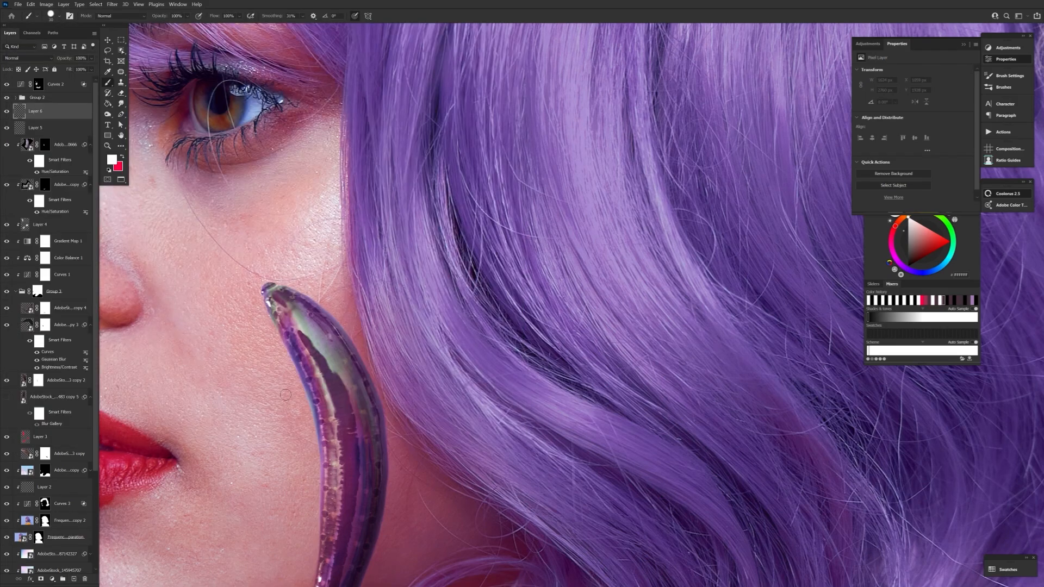
- Paint tiny white wet highlights around the upper tip of the cheek leech
click(261, 302)
click(256, 285)
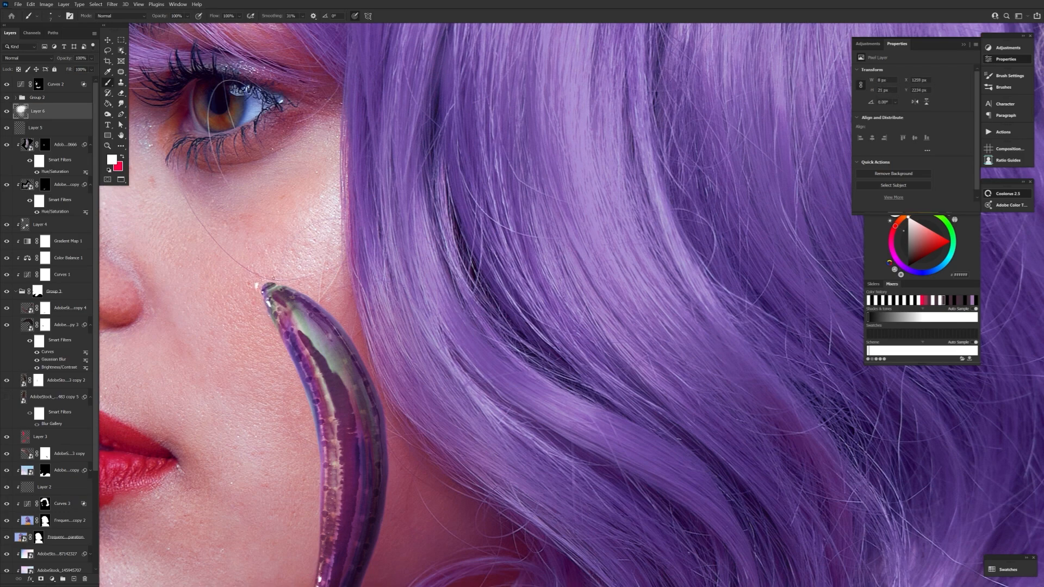
drag(270, 323, 273, 330)
key(z)
alt+click(524, 306)
click(431, 285)
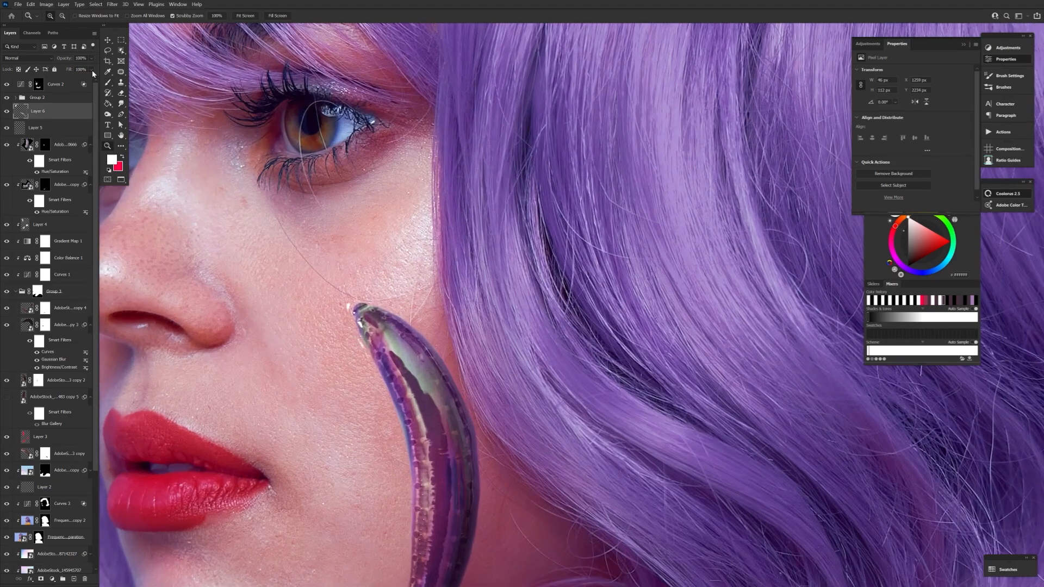
- Paint thin white highlights along the cheek leech's edge toward its lower tip
key(b)
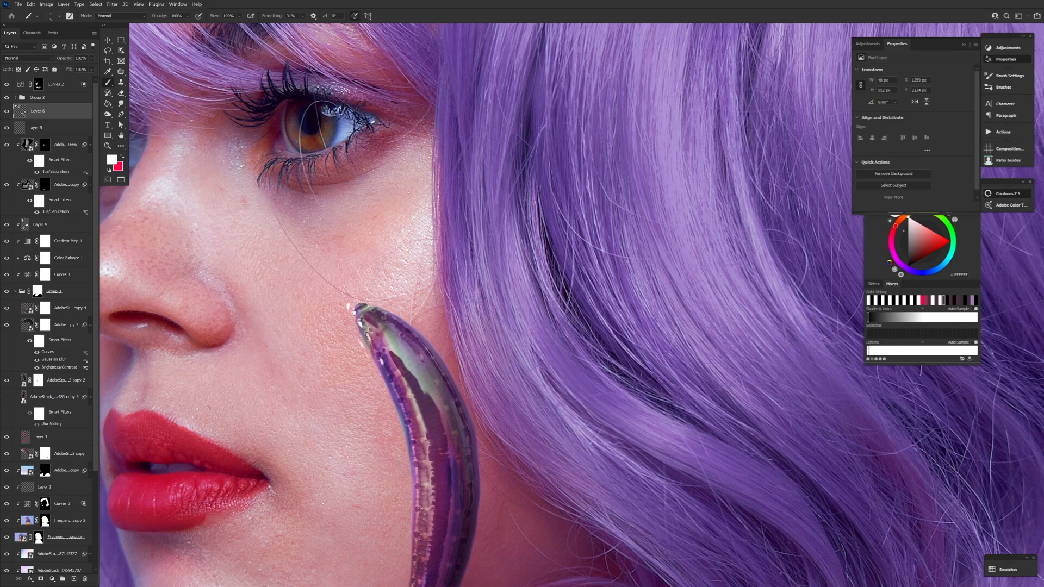
drag(418, 496, 419, 522)
key(z)
drag(492, 311, 387, 311)
drag(448, 370, 552, 370)
- Try a broad white highlight with a larger brush along the lower hair-side half of the cheek leech and erase it
key(b)
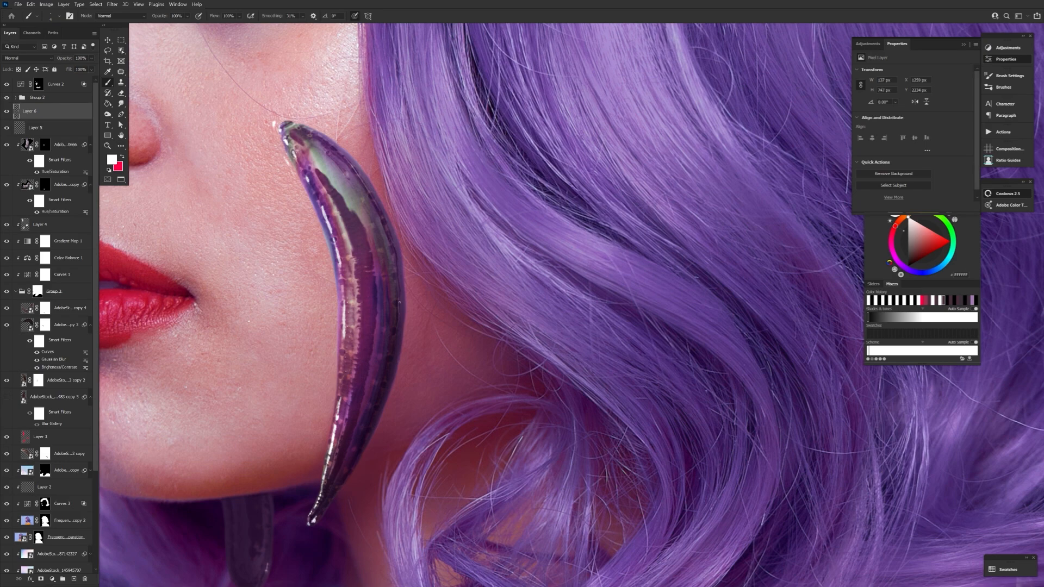
key(bracketright)
key(bracketright)
key(bracketright)
key(bracketright)
key(bracketright)
mouse_move(349, 462)
mouse_down()
mouse_move(385, 333)
mouse_move(408, 419)
mouse_up()
key(e)
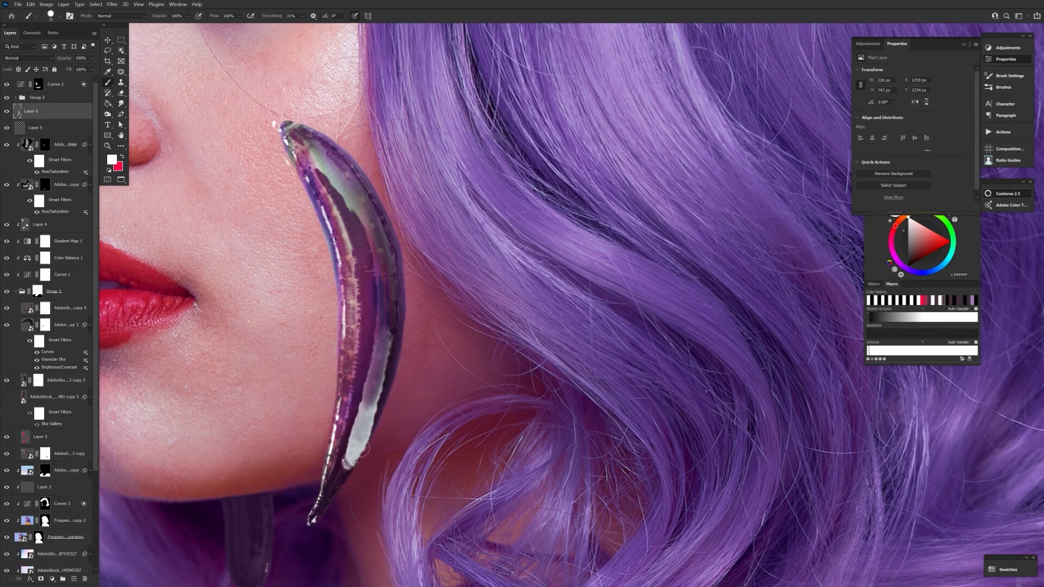
drag(386, 322, 364, 437)
- Add fine white highlight strokes along the cheek leech's hair-side edge and upper curve
key(b)
drag(375, 361, 357, 445)
drag(387, 342, 346, 472)
drag(398, 281, 353, 456)
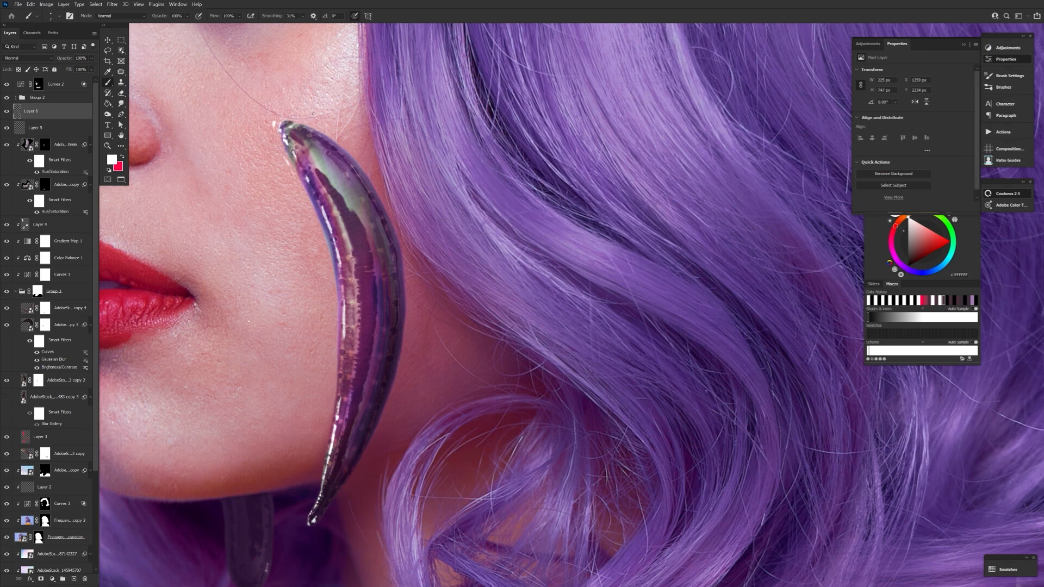
drag(357, 174, 373, 198)
key(bracketright)
key(z)
mouse_move(796, 318)
mouse_down()
mouse_move(555, 343)
mouse_move(571, 347)
mouse_up()
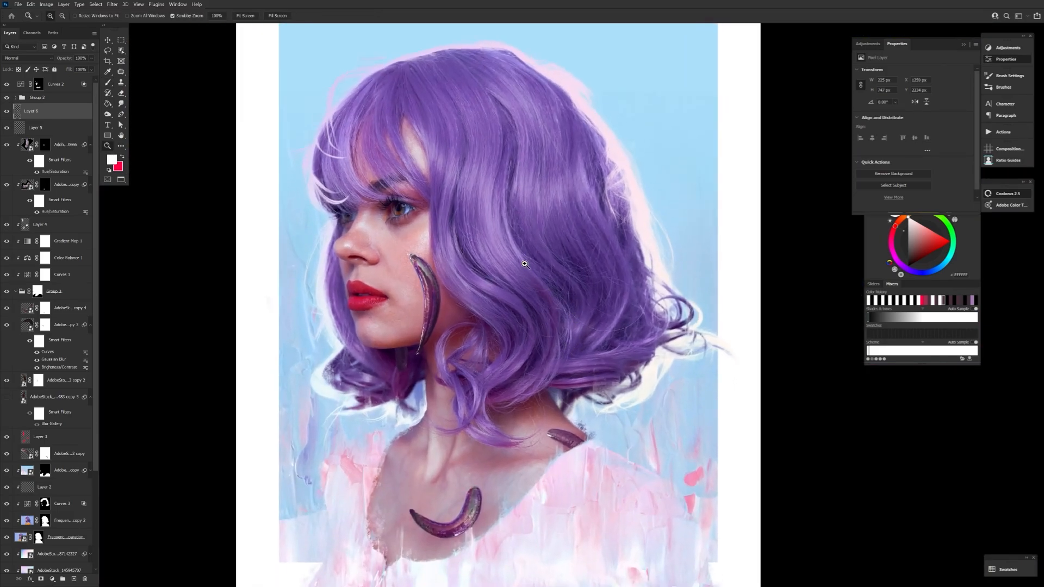
key(e)
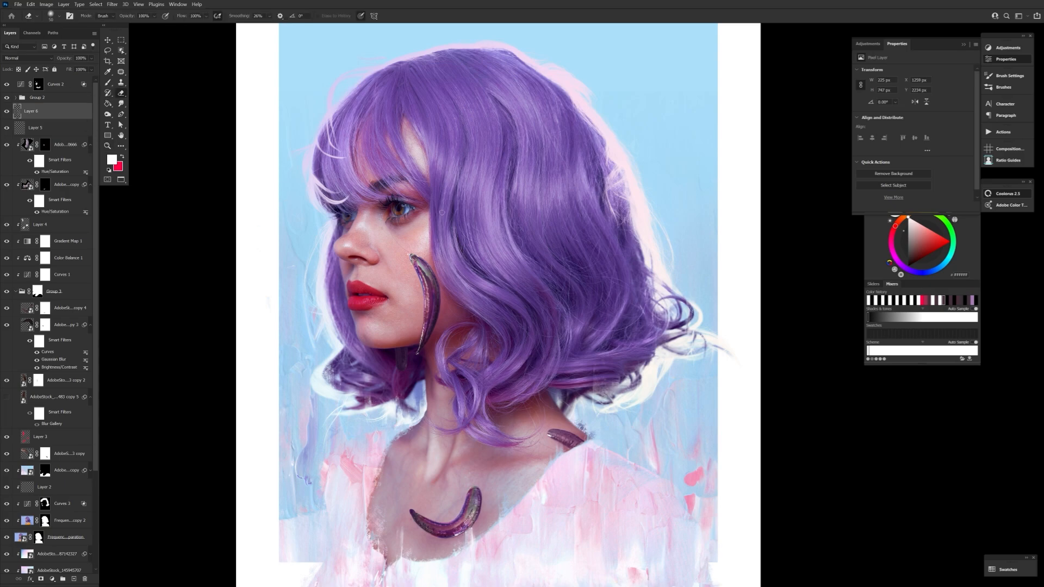
key(b)
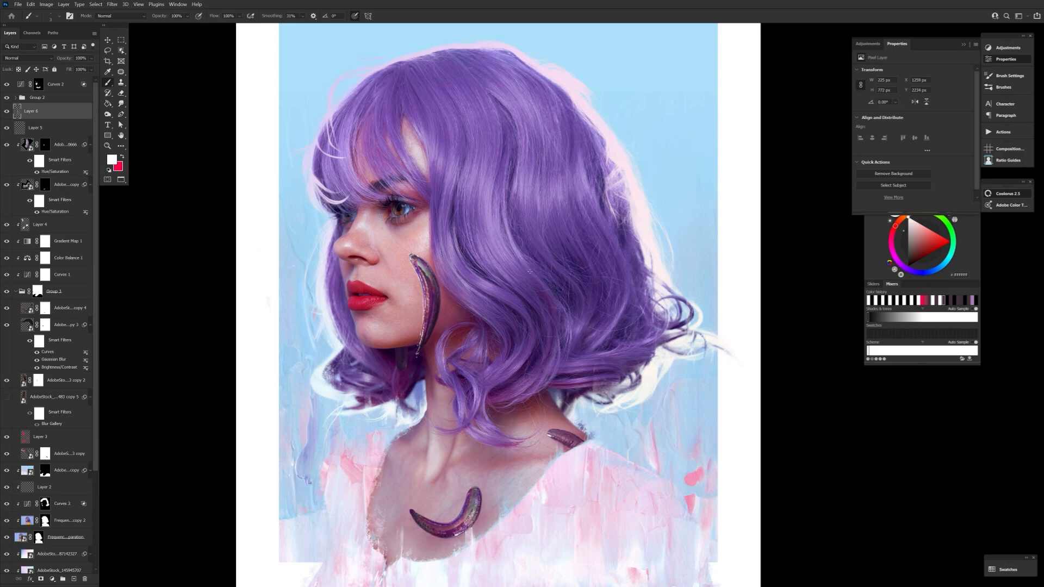
- Create a new layer beneath Layer 3 and set the foreground color to a muted crimson
click(72, 442)
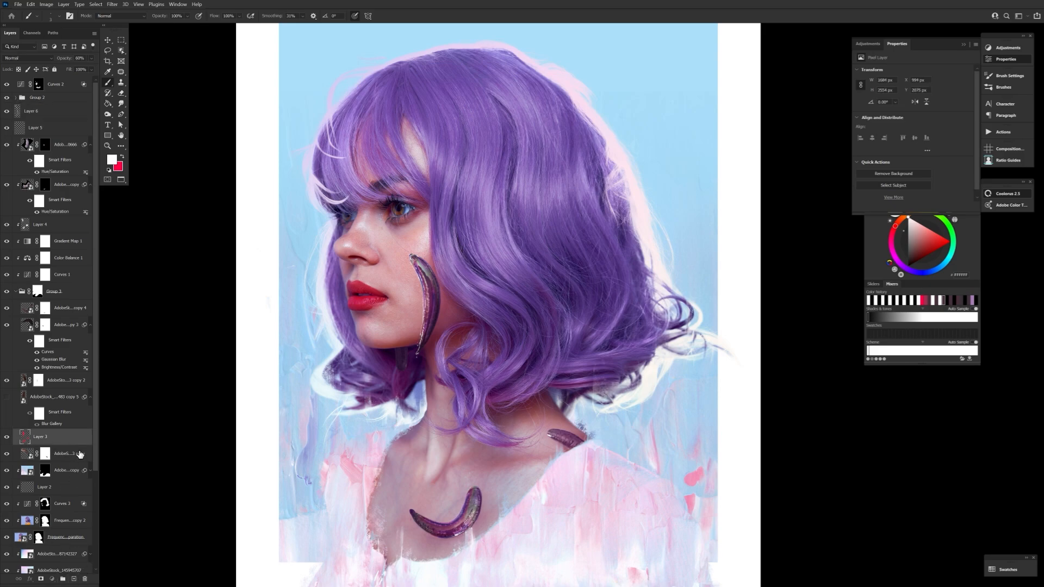
key(ctrl+shift+alt+n)
key(x)
click(112, 158)
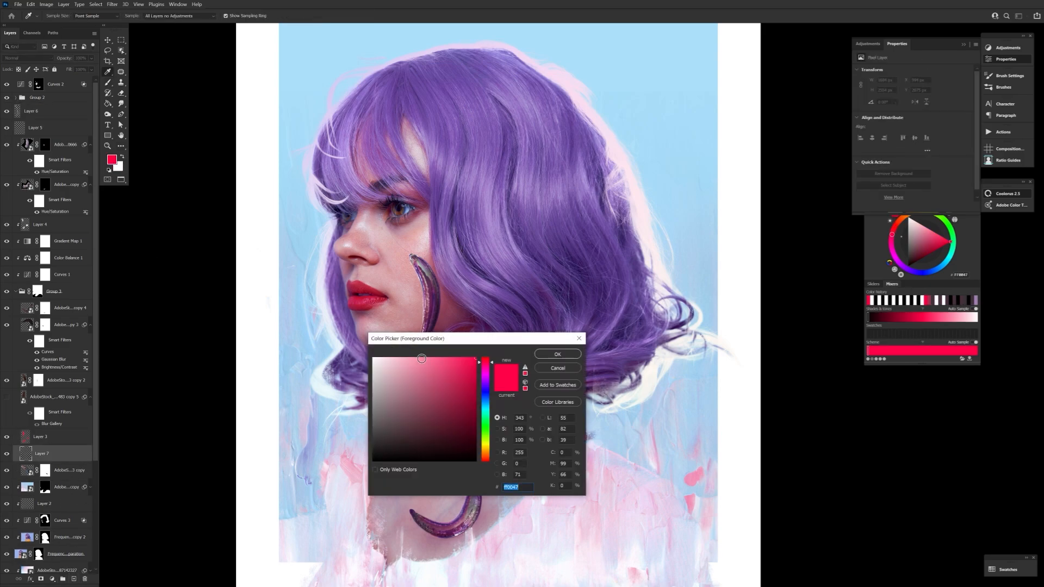
click(558, 354)
- Choose the Form set 20 brush from Skin and Forms and stamp a fold shape at the cheek leech's upper tip
key(b)
click(54, 16)
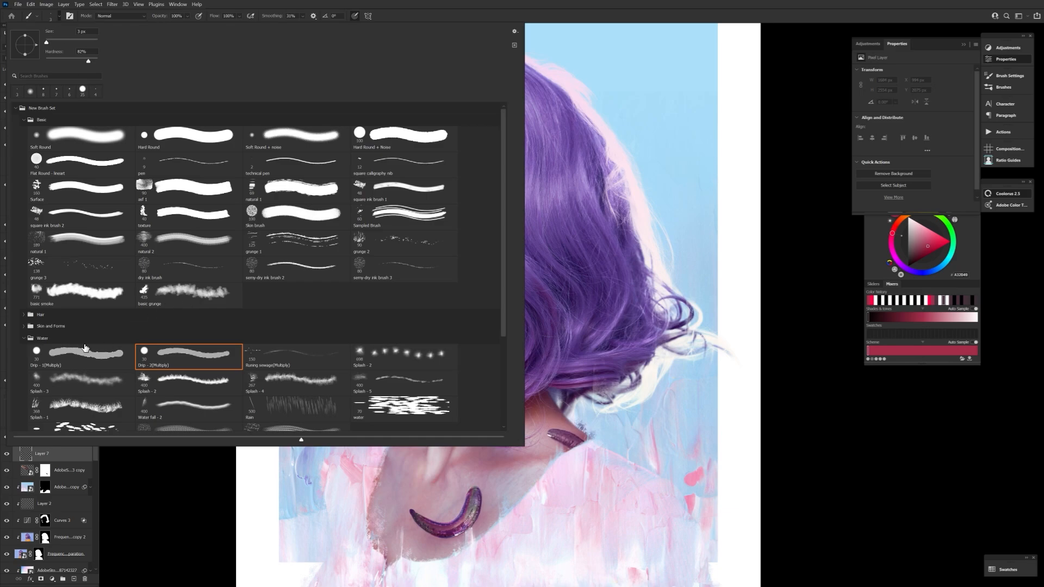
click(23, 326)
scroll(511, 303, down, 5)
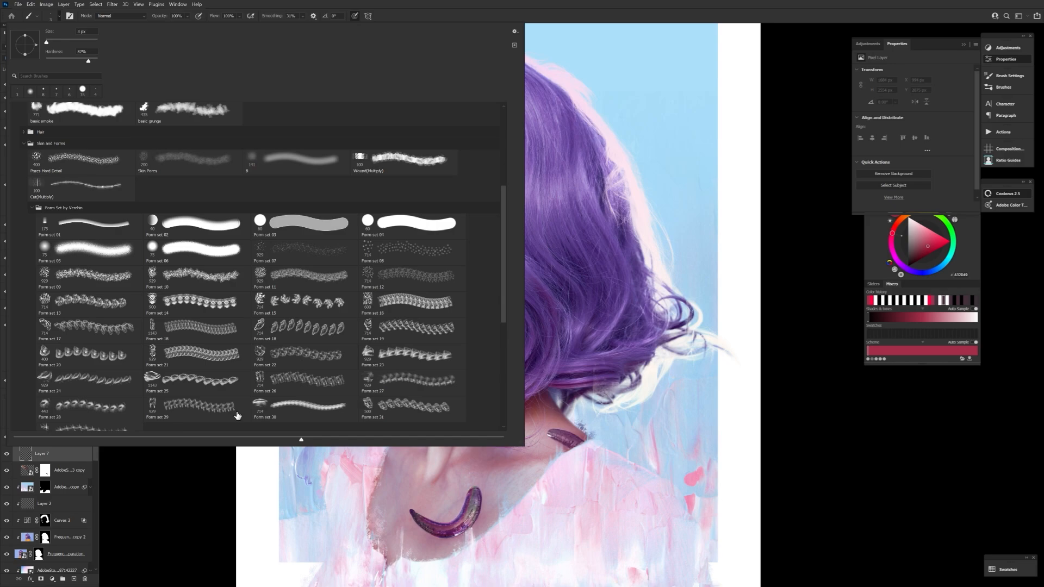
double_click(113, 357)
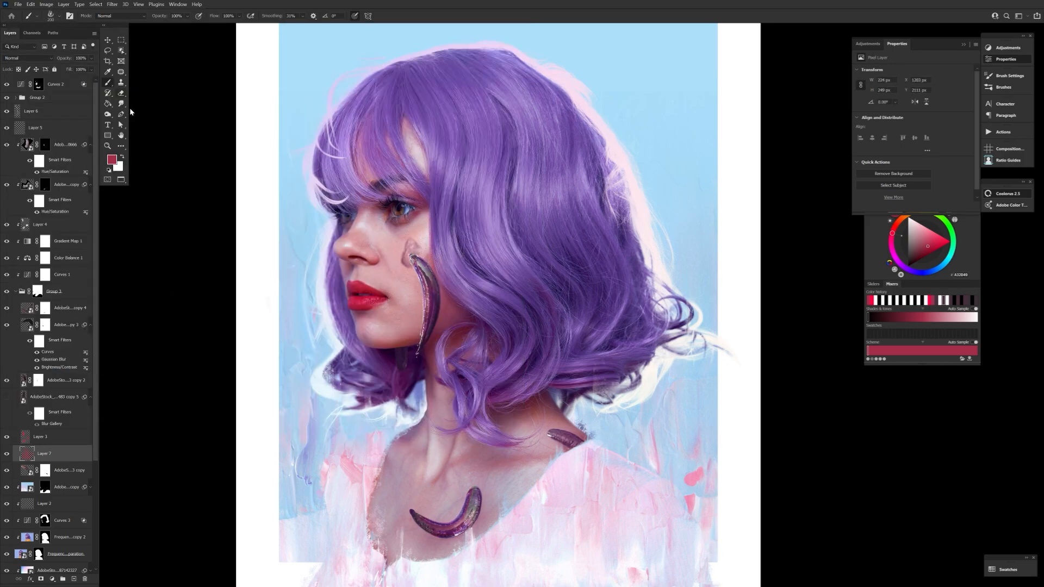
- Erase the excess of the stamped skin fold around the cheek leech's upper tip
key(e)
key(bracketright)
key(bracketright)
key(bracketright)
key(bracketright)
key(bracketright)
key(bracketright)
key(bracketright)
key(bracketright)
key(bracketright)
mouse_move(412, 243)
mouse_down()
mouse_move(421, 241)
mouse_move(400, 255)
mouse_up()
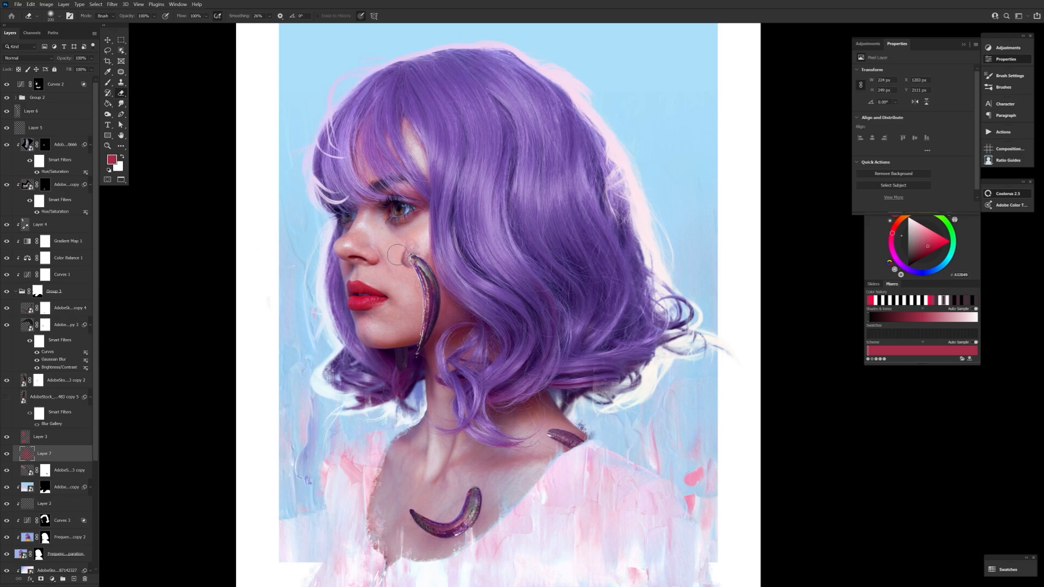
key(bracketleft)
key(bracketleft)
key(bracketleft)
key(bracketleft)
key(bracketleft)
drag(399, 263, 422, 239)
key(bracketleft)
key(bracketleft)
key(bracketleft)
key(bracketleft)
key(bracketleft)
key(bracketleft)
key(bracketleft)
key(bracketleft)
key(bracketleft)
- Stamp a skin fold with a slightly larger Form set 20 brush at the chest leech's neck-side tip, retrying its placement
key(b)
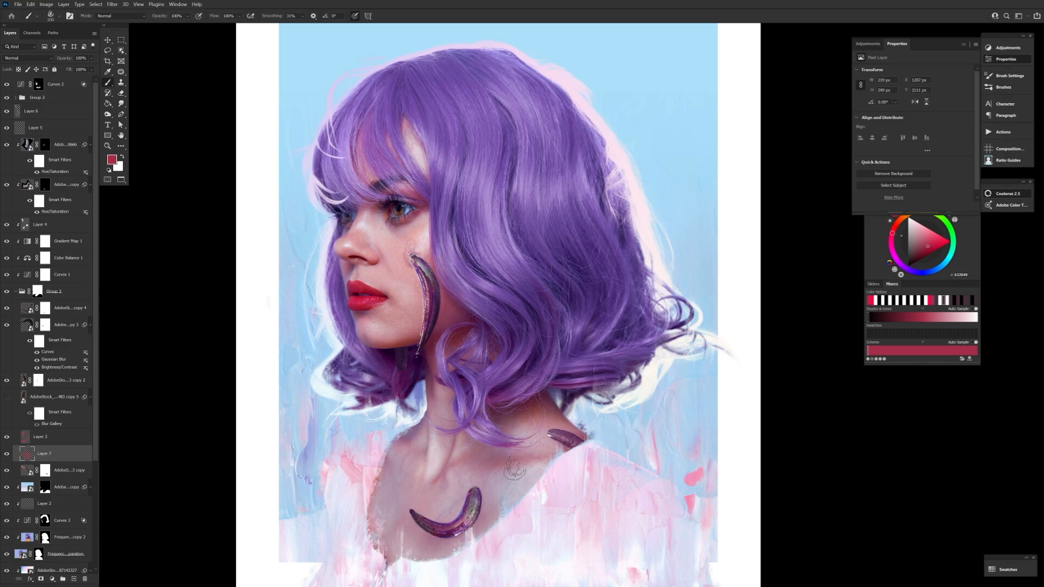
key(bracketright)
key(bracketright)
click(420, 506)
key(ctrl+z)
click(416, 504)
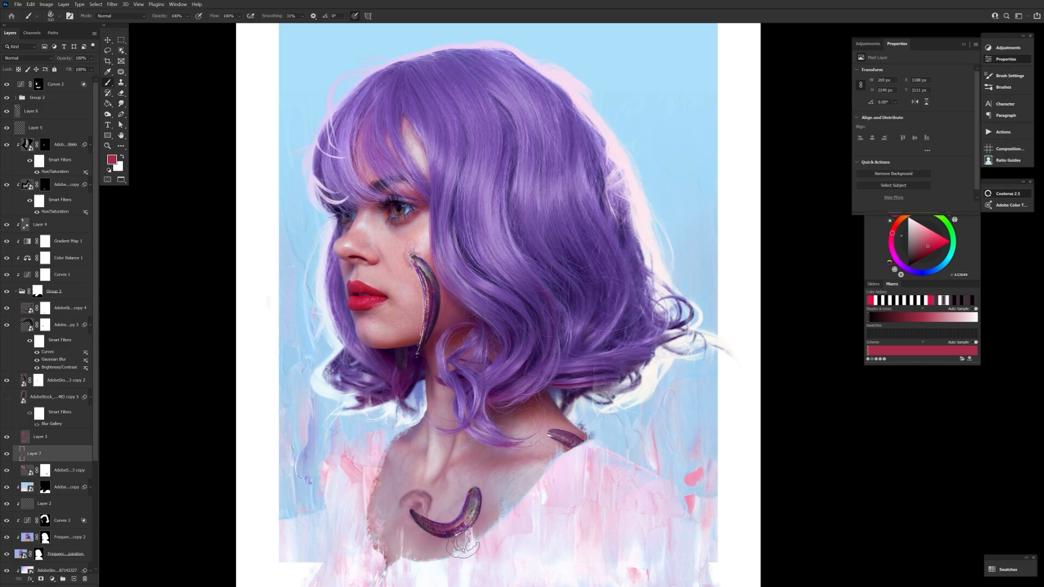
key(ctrl+z)
click(413, 513)
key(ctrl+z)
click(412, 508)
- Erase the outer part of the stamped skin fold beside the chest leech's tip
click(121, 93)
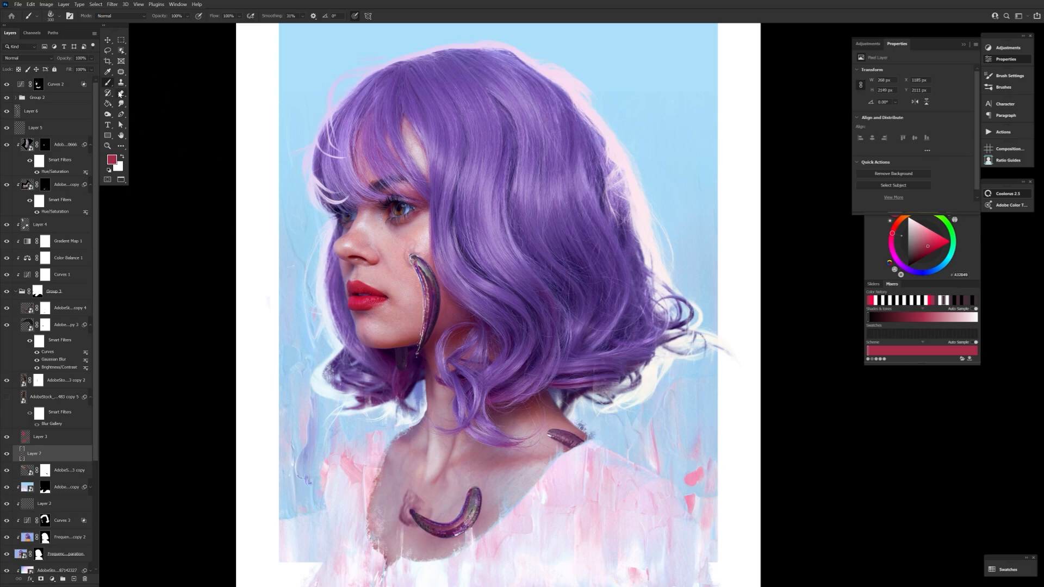
drag(403, 493, 395, 514)
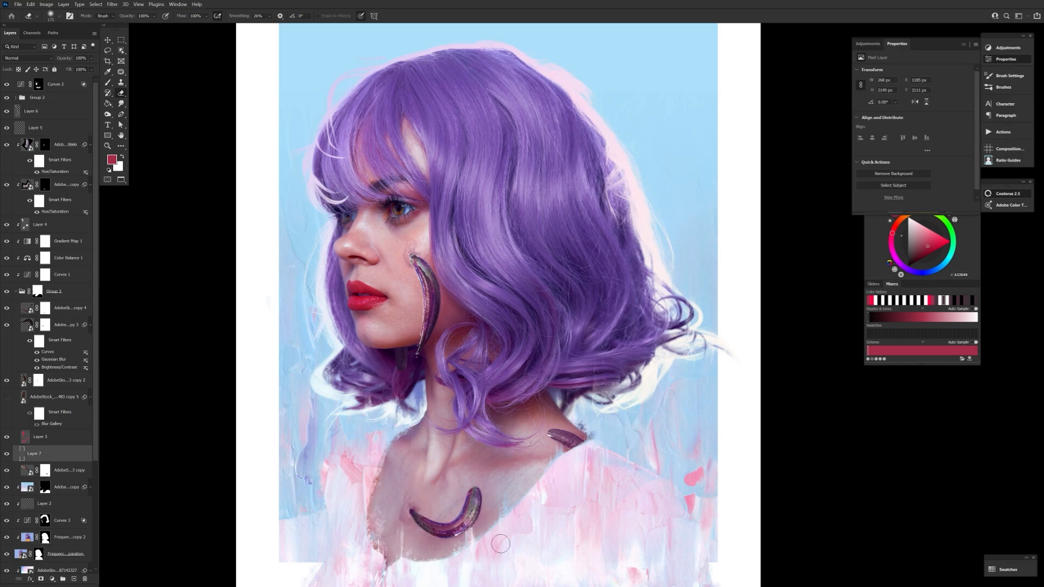
key(bracketleft)
key(bracketleft)
key(bracketleft)
key(bracketleft)
key(bracketleft)
key(bracketleft)
key(bracketleft)
key(bracketleft)
- Set the foreground color to 8a384b
click(113, 160)
click(441, 406)
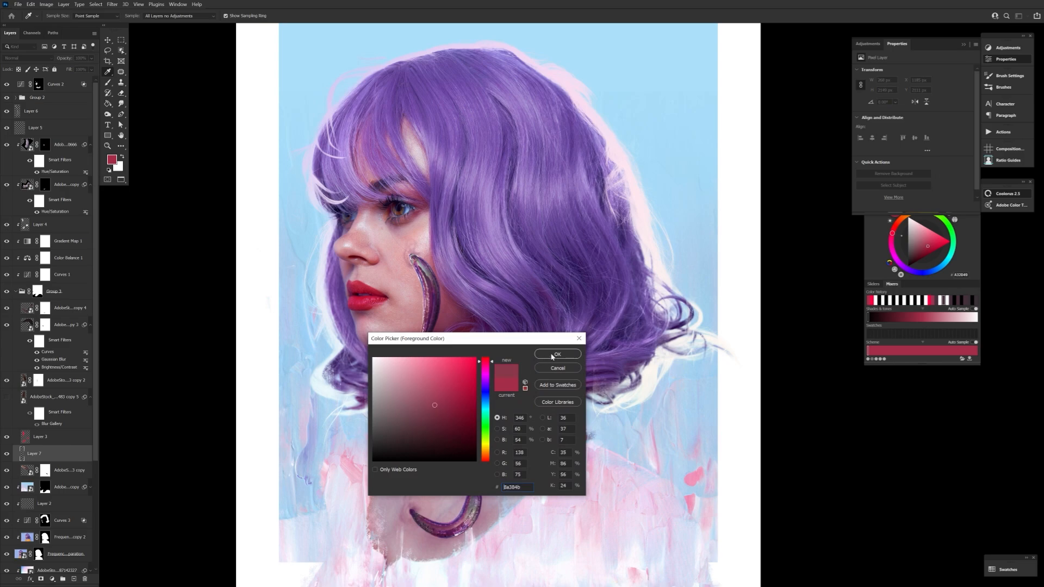
click(511, 485)
- Try stamping a reduced Form set 27 brush on the skin at the cheek leech's upper tip
key(b)
click(51, 15)
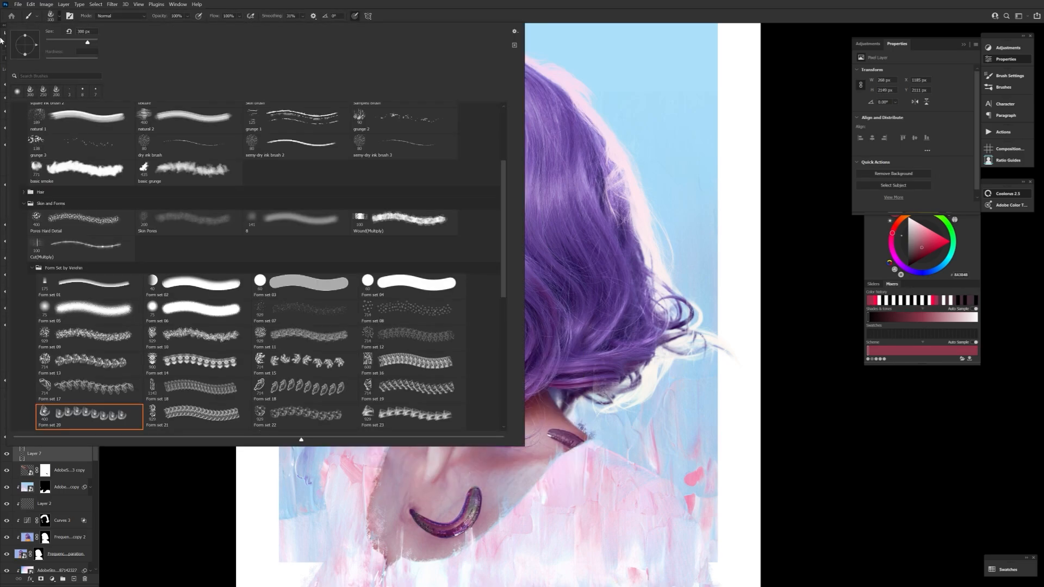
scroll(384, 416, down, 1)
click(394, 416)
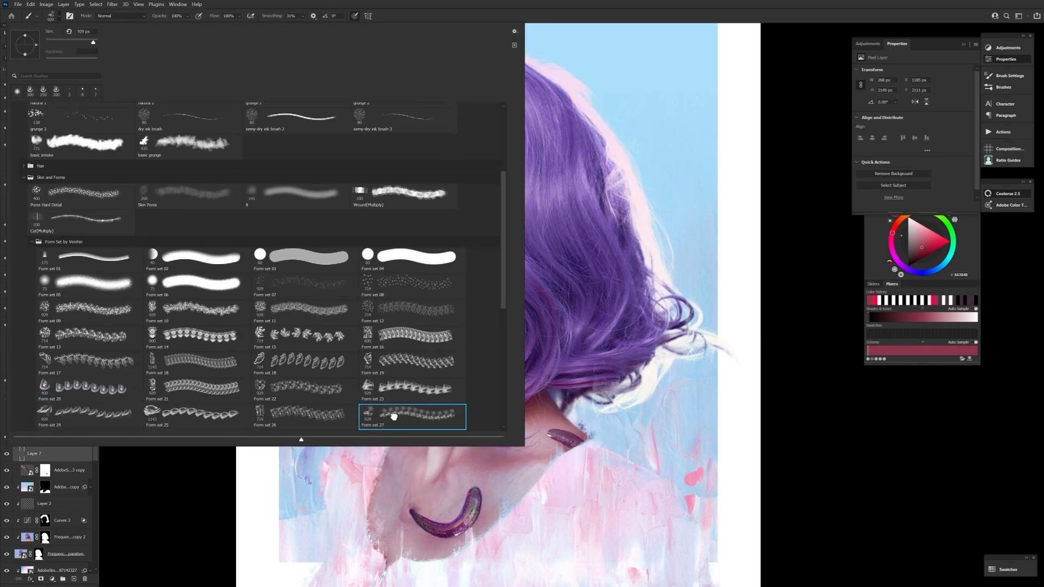
click(442, 450)
key(ctrl+z)
key(bracketleft)
key(bracketleft)
key(bracketleft)
key(bracketleft)
key(bracketleft)
key(bracketleft)
key(bracketleft)
key(bracketleft)
key(bracketleft)
key(bracketleft)
key(bracketleft)
click(404, 251)
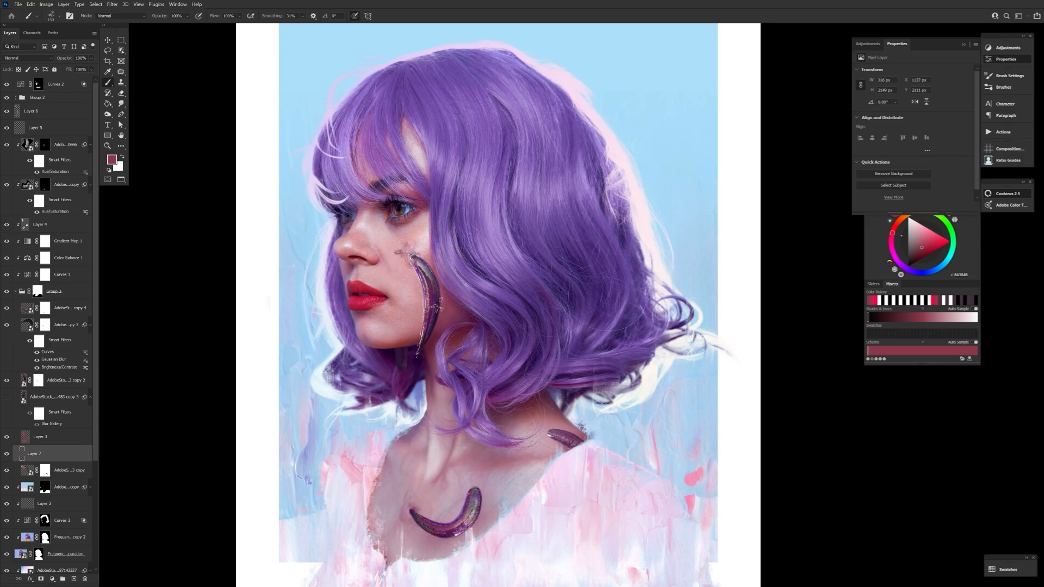
key(ctrl+z)
- Erase a little more of the skin stamp at the cheek leech's upper tip with a smaller eraser
key(e)
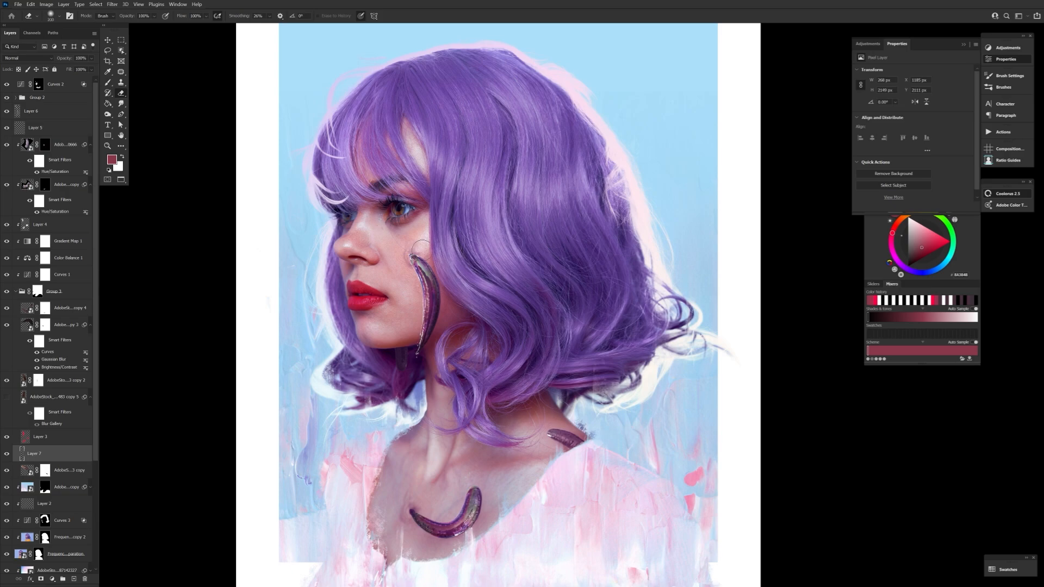
key(bracketleft)
key(bracketleft)
key(bracketleft)
click(415, 254)
- Switch back to painting with a soft round brush and enlarge its tip
click(109, 83)
click(53, 16)
click(209, 287)
click(174, 501)
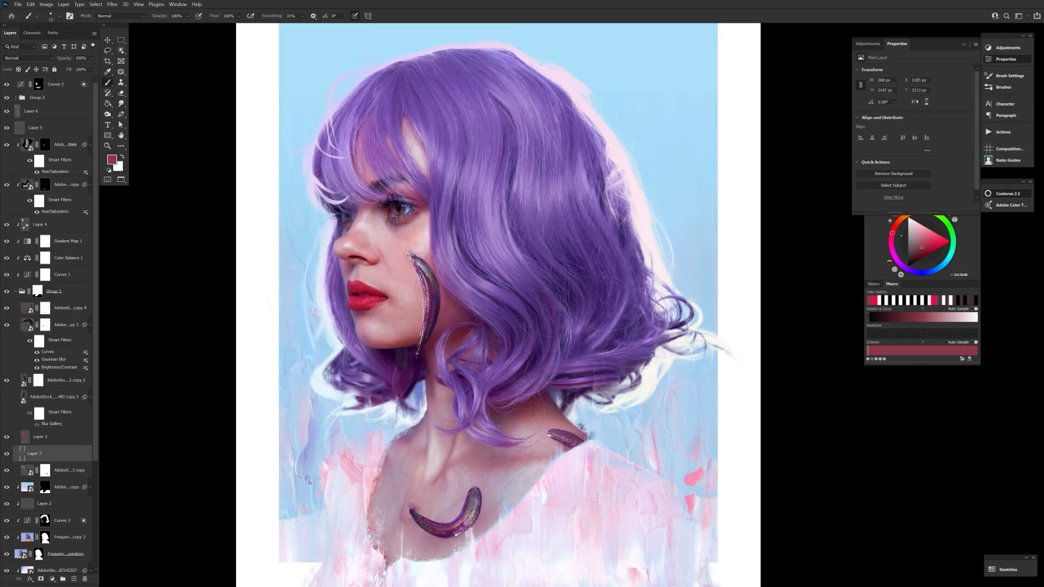
key(bracketright)
key(bracketright)
key(bracketright)
key(bracketright)
key(bracketright)
key(bracketright)
- Set the foreground color to a brick red and try a larger soft brush near the cheek leech's upper tip
key(r)
drag(405, 251, 439, 400)
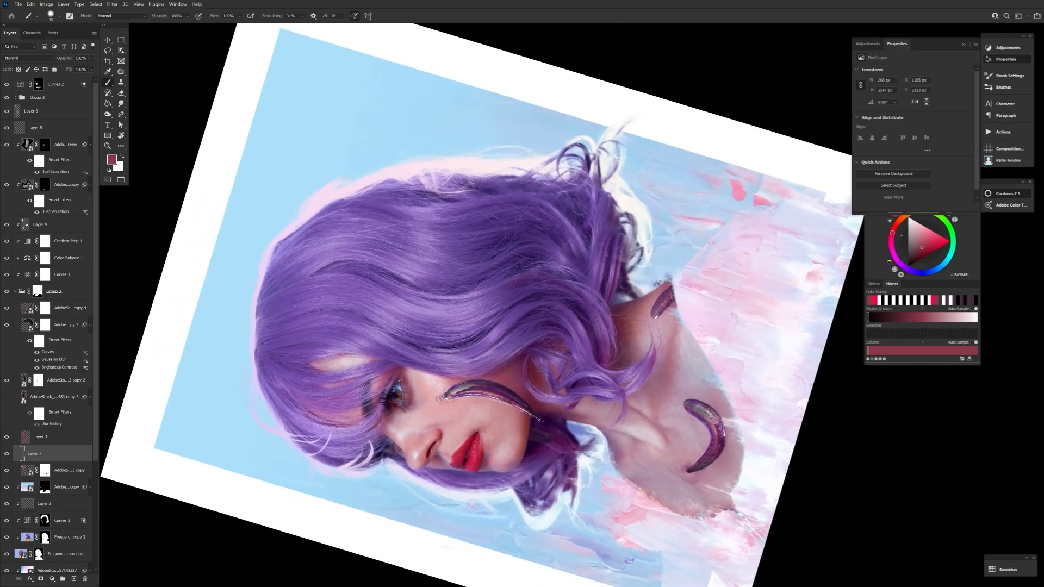
key(bracketright)
click(112, 160)
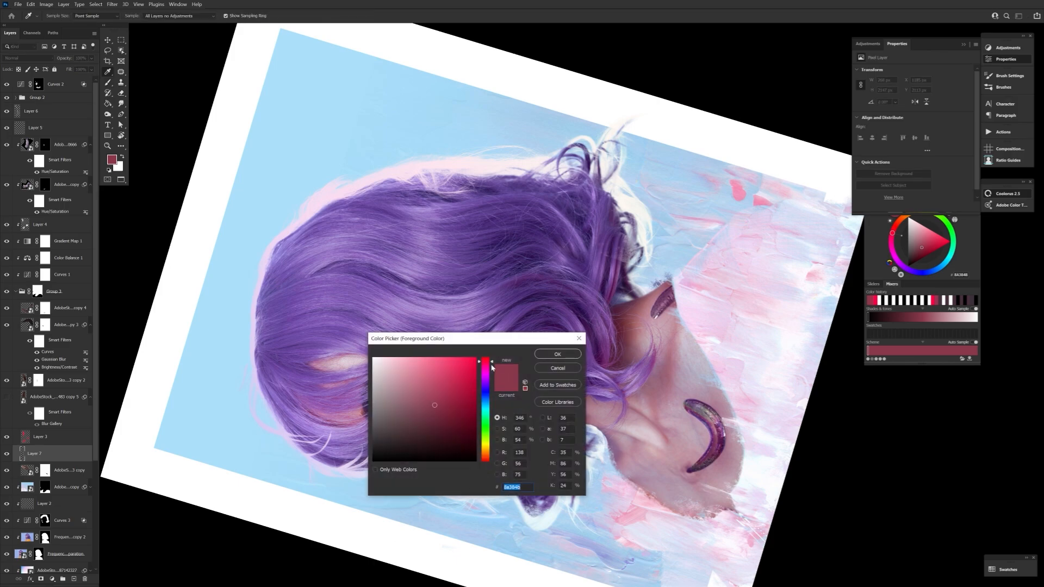
click(486, 359)
drag(441, 393, 507, 383)
click(558, 354)
key(bracketright)
key(bracketright)
key(bracketright)
key(ctrl+z)
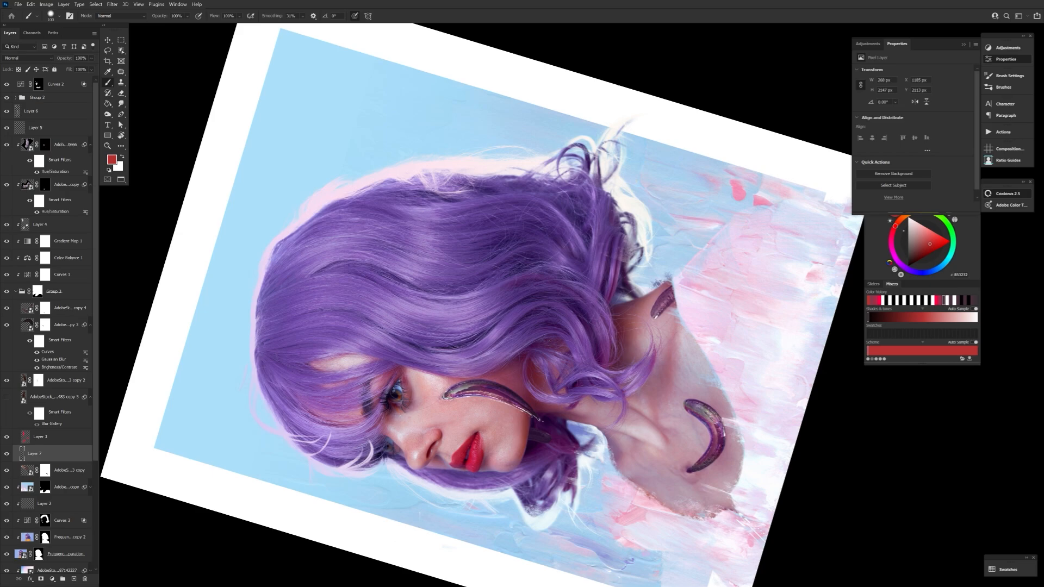
- Shrink the soft brush and set its flow to 14%
key(bracketleft)
key(bracketleft)
key(bracketleft)
key(bracketleft)
key(bracketleft)
key(bracketleft)
key(bracketleft)
key(bracketleft)
key(bracketleft)
key(bracketleft)
key(bracketleft)
key(bracketleft)
key(shift+1)
key(shift+4)
- Paint a faint brick-red tint on the skin around the cheek leech's upper tip
key(r)
drag(438, 345, 402, 314)
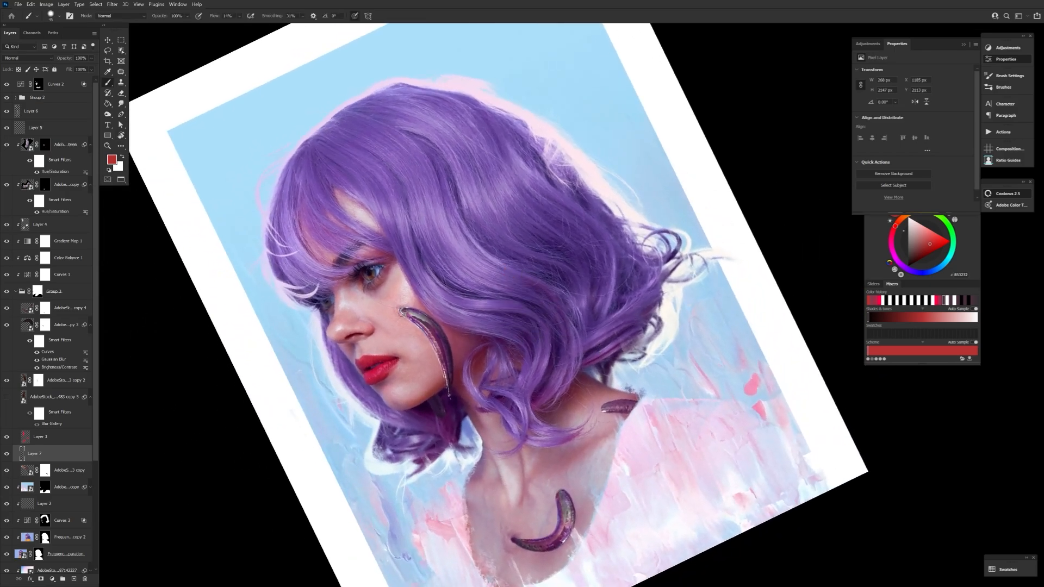
key(bracketleft)
key(bracketleft)
key(bracketleft)
key(bracketleft)
key(bracketleft)
key(bracketright)
drag(428, 319, 410, 289)
- Reduce the brush size, set the foreground color to pure red and try a stroke on the cheek beside the leech
key(bracketright)
key(bracketright)
key(bracketright)
key(bracketleft)
key(bracketleft)
key(bracketleft)
key(bracketleft)
key(bracketleft)
key(bracketleft)
key(bracketleft)
key(bracketleft)
key(bracketleft)
key(bracketleft)
key(bracketleft)
key(bracketleft)
key(bracketleft)
key(bracketleft)
click(112, 160)
click(474, 358)
click(558, 354)
drag(382, 306, 414, 349)
key(ctrl+z)
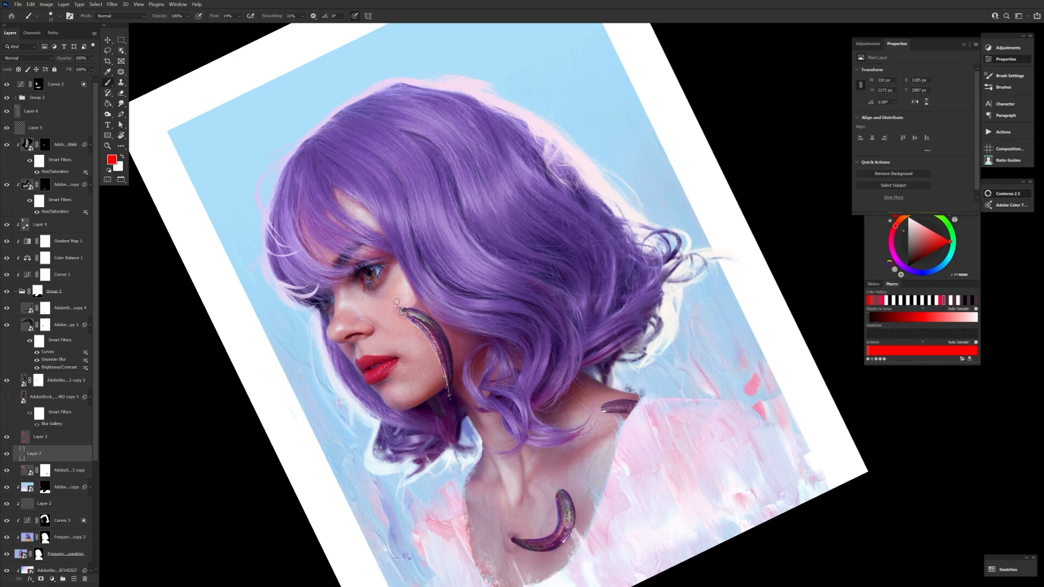
- Paint soft pure-red touches on the cheek skin around the leech's upper tip, varying the soft brush's size
key(r)
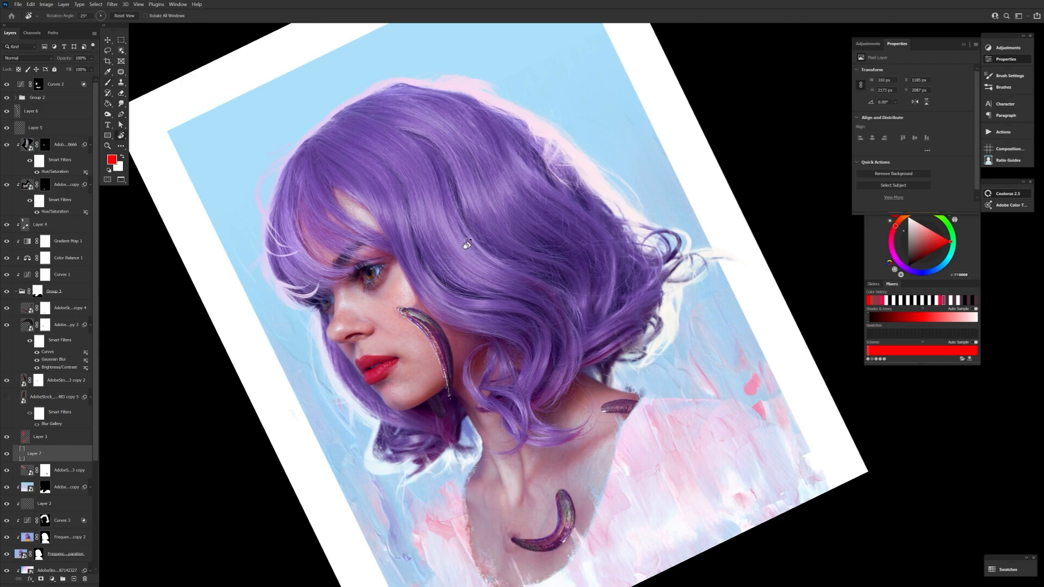
drag(388, 279, 560, 248)
drag(461, 162, 409, 282)
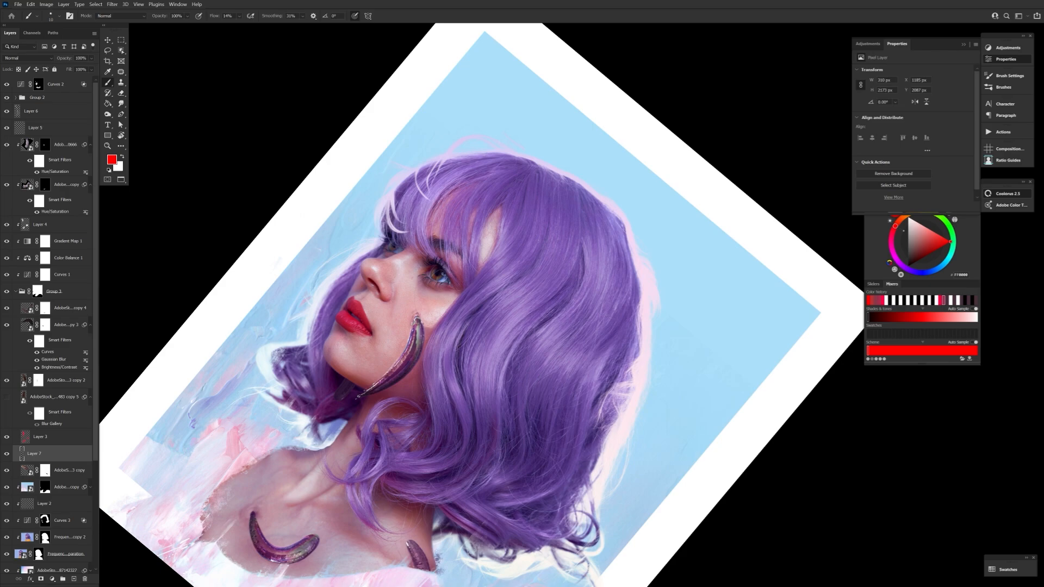
key(bracketright)
key(bracketright)
drag(420, 346, 411, 371)
key(bracketleft)
key(bracketleft)
key(bracketleft)
key(bracketleft)
key(bracketright)
key(bracketright)
key(bracketright)
key(bracketright)
key(bracketright)
key(bracketright)
key(bracketright)
key(bracketright)
key(bracketright)
key(bracketright)
key(bracketright)
key(bracketright)
key(bracketright)
key(bracketright)
key(bracketright)
key(bracketright)
key(bracketleft)
key(bracketleft)
key(bracketleft)
key(bracketleft)
key(bracketleft)
key(bracketleft)
key(bracketleft)
key(bracketleft)
key(bracketleft)
key(bracketleft)
key(bracketleft)
key(bracketleft)
key(bracketleft)
key(bracketright)
key(bracketright)
key(bracketright)
key(bracketright)
key(bracketright)
key(bracketright)
key(bracketright)
key(bracketright)
key(bracketright)
key(bracketright)
key(bracketright)
key(bracketright)
key(bracketright)
key(bracketright)
key(bracketright)
key(bracketright)
key(bracketright)
mouse_move(390, 327)
mouse_down()
mouse_move(412, 305)
mouse_move(406, 315)
mouse_up()
key(bracketright)
key(bracketright)
key(bracketright)
key(bracketleft)
key(bracketleft)
key(bracketleft)
key(bracketleft)
key(bracketleft)
key(bracketleft)
key(bracketleft)
key(bracketleft)
key(bracketleft)
key(bracketleft)
key(bracketleft)
key(bracketleft)
key(bracketleft)
key(bracketleft)
key(bracketleft)
key(bracketleft)
key(bracketleft)
key(bracketleft)
key(bracketleft)
key(bracketleft)
key(bracketright)
key(bracketright)
key(bracketright)
key(bracketright)
key(bracketright)
key(bracketright)
key(bracketright)
key(bracketright)
key(bracketright)
key(bracketright)
key(bracketright)
- Paint soft pure-red touches on the skin around the chest leech's tip, varying the soft brush's size
double_click(122, 137)
drag(550, 433, 419, 308)
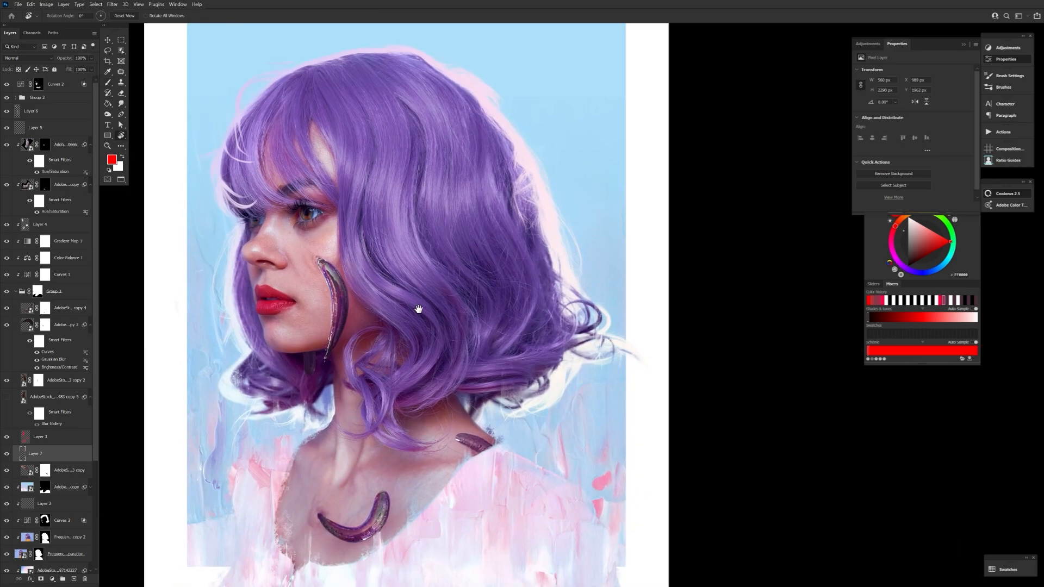
drag(462, 351, 398, 302)
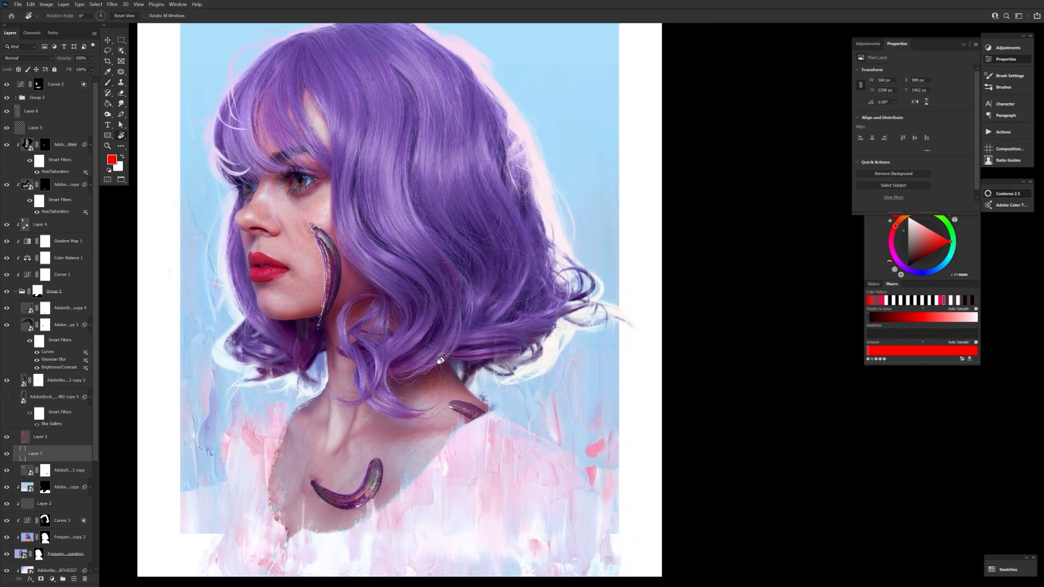
drag(440, 383, 440, 410)
scroll(384, 490, up, 2)
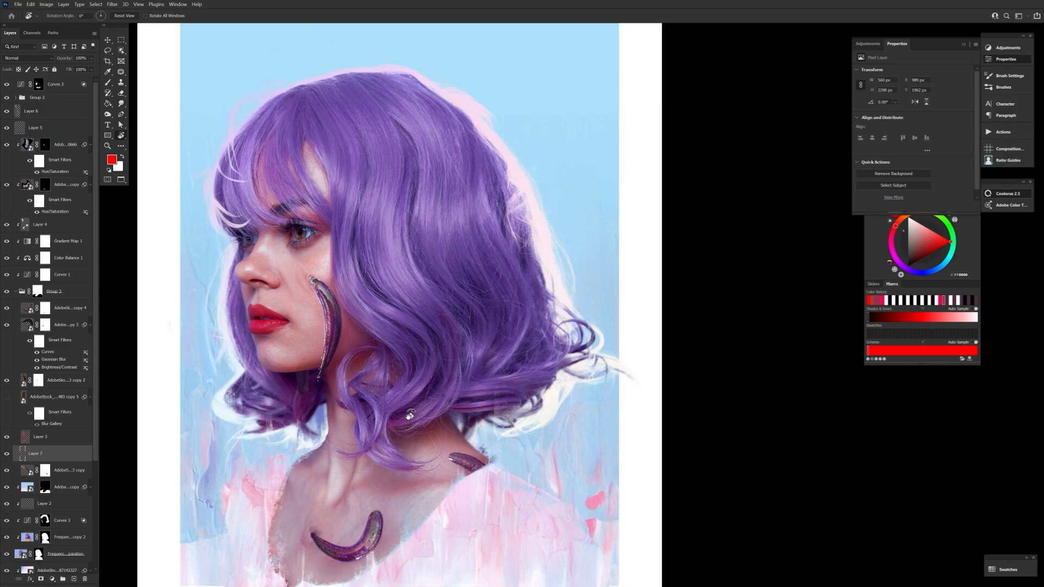
scroll(410, 415, down, 5)
key(b)
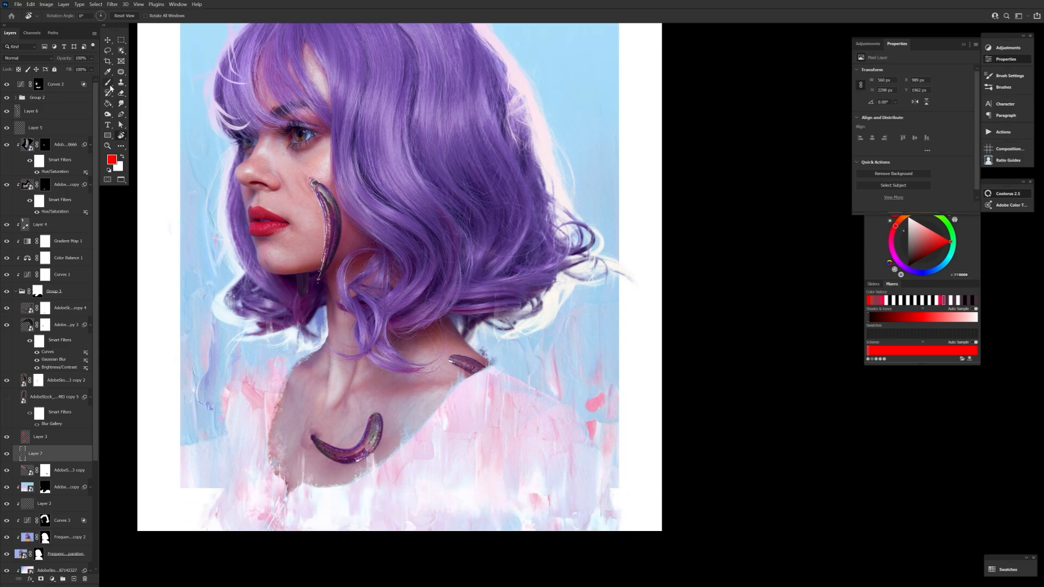
key(bracketleft)
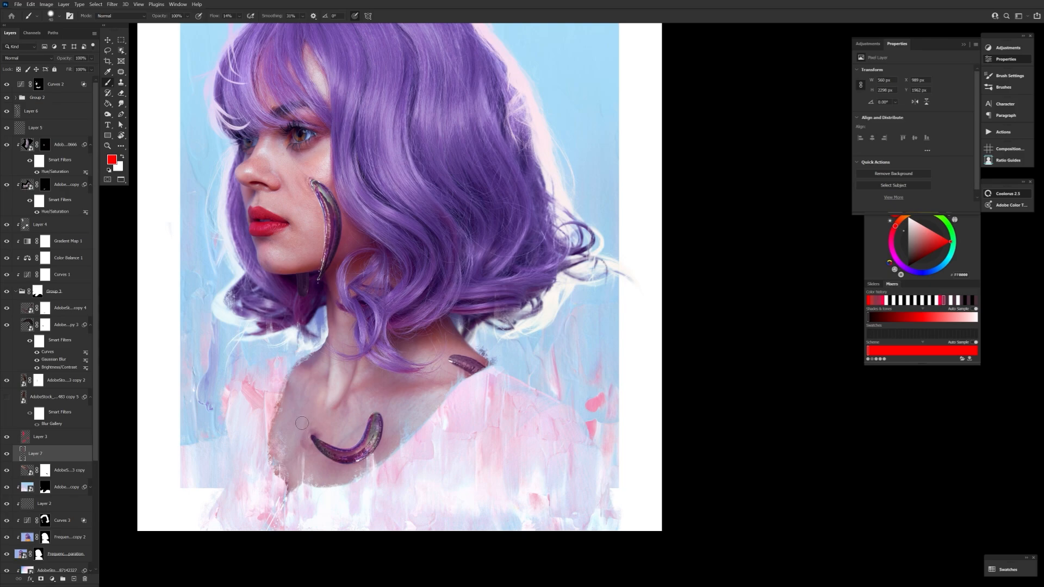
key(bracketleft)
key(bracketleft)
key(bracketleft)
key(bracketleft)
key(bracketleft)
key(bracketright)
key(bracketright)
key(bracketright)
key(bracketright)
key(bracketright)
key(bracketright)
key(bracketright)
key(bracketright)
key(bracketright)
key(bracketright)
key(bracketright)
key(bracketleft)
key(bracketleft)
key(bracketleft)
key(bracketleft)
key(bracketleft)
key(bracketleft)
key(bracketleft)
key(bracketleft)
key(bracketleft)
key(bracketleft)
key(bracketleft)
key(bracketleft)
key(bracketleft)
key(bracketleft)
key(bracketleft)
key(bracketleft)
key(bracketleft)
key(bracketleft)
key(bracketright)
key(bracketright)
key(bracketright)
key(bracketright)
key(bracketright)
key(bracketright)
key(bracketright)
key(bracketright)
key(bracketleft)
key(bracketleft)
key(bracketleft)
key(bracketleft)
key(bracketleft)
key(bracketleft)
key(bracketleft)
key(bracketleft)
key(bracketleft)
key(bracketleft)
key(bracketleft)
key(bracketleft)
key(bracketleft)
- Set the foreground color to the muted brownish red #814343
click(111, 160)
click(423, 408)
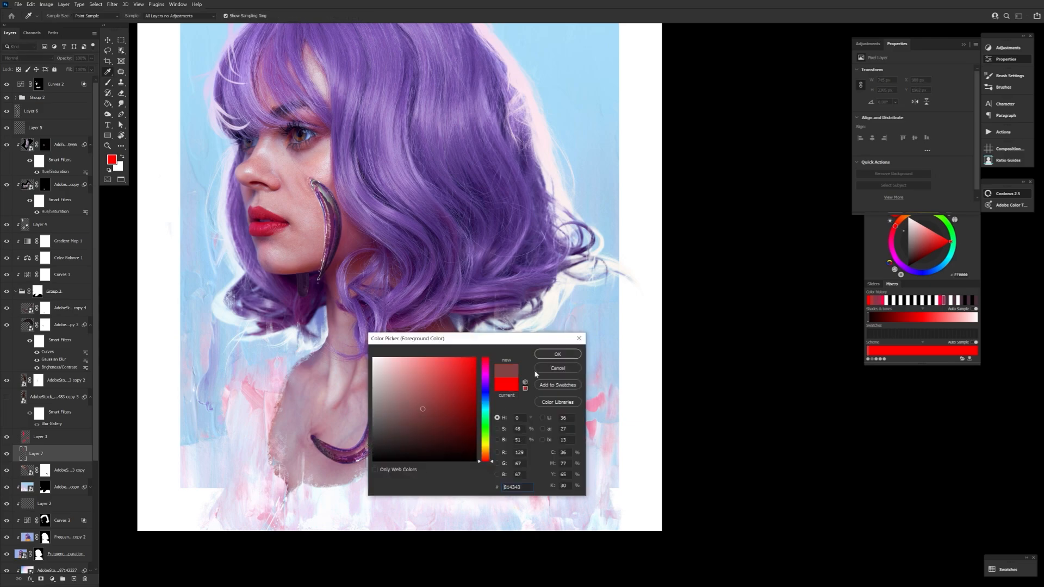
click(558, 353)
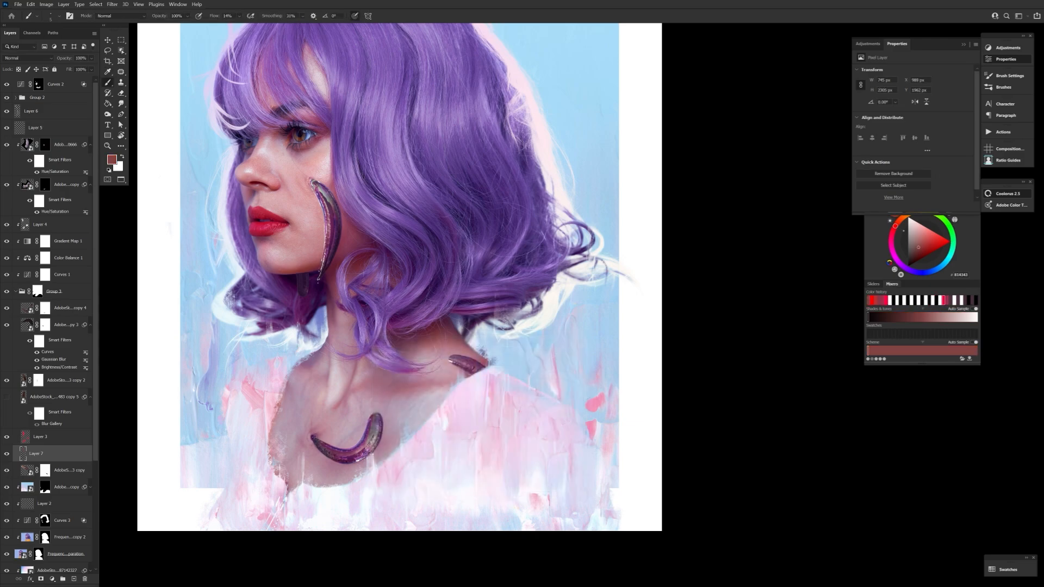
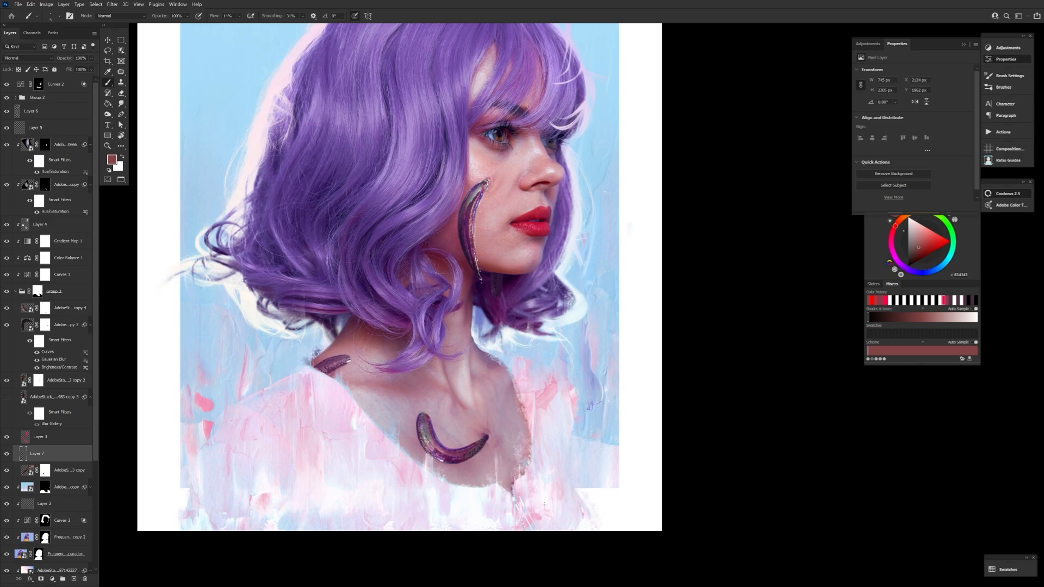
key(r)
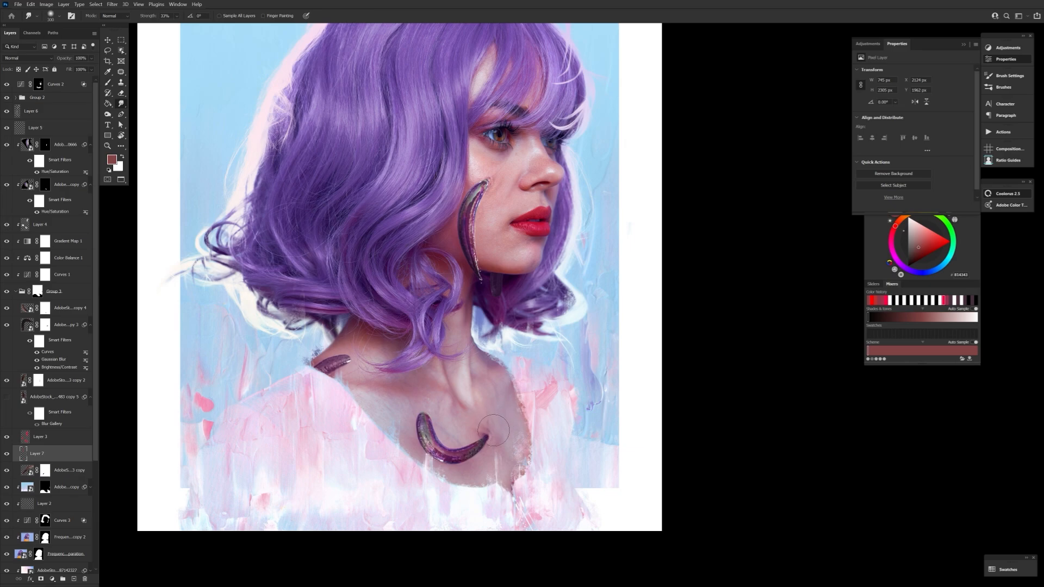
click(46, 325)
key(v)
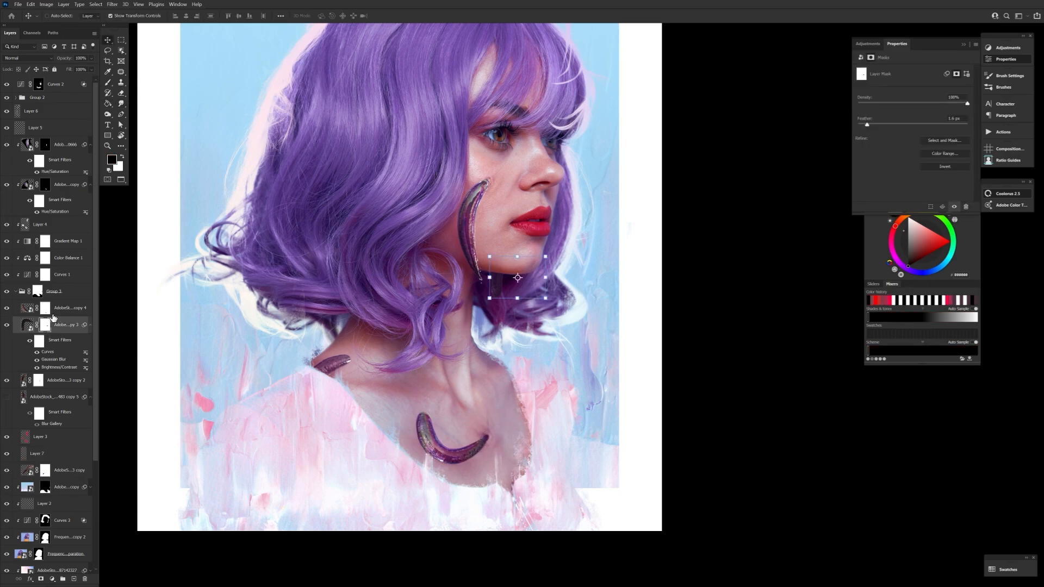
click(27, 310)
click(45, 310)
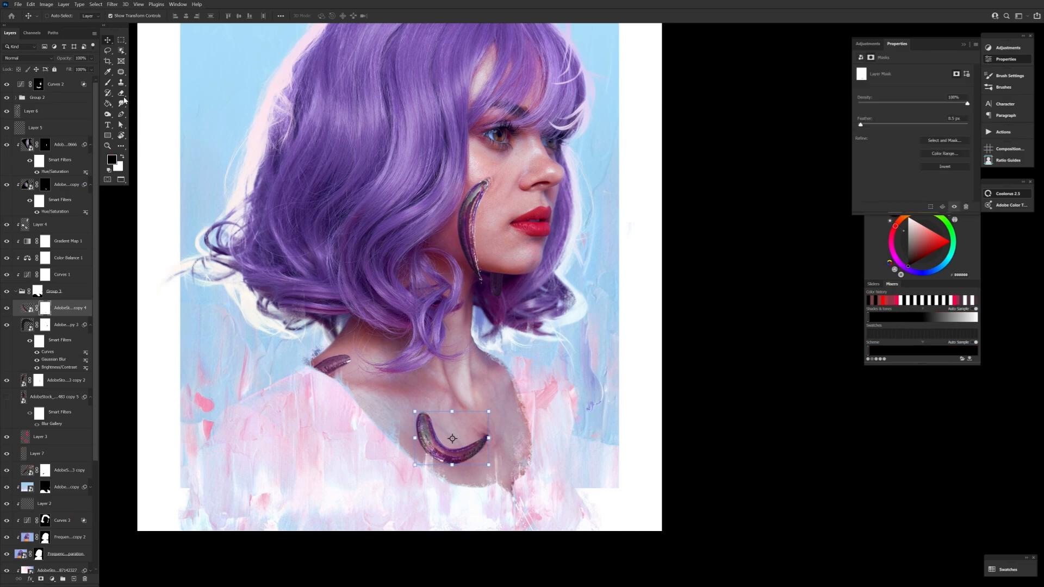
key(r)
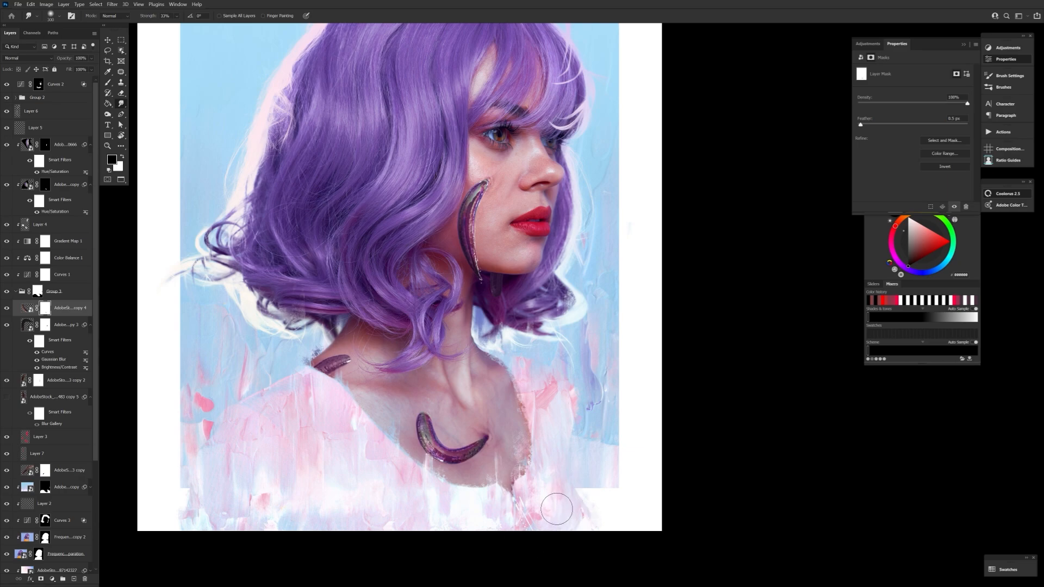
click(60, 130)
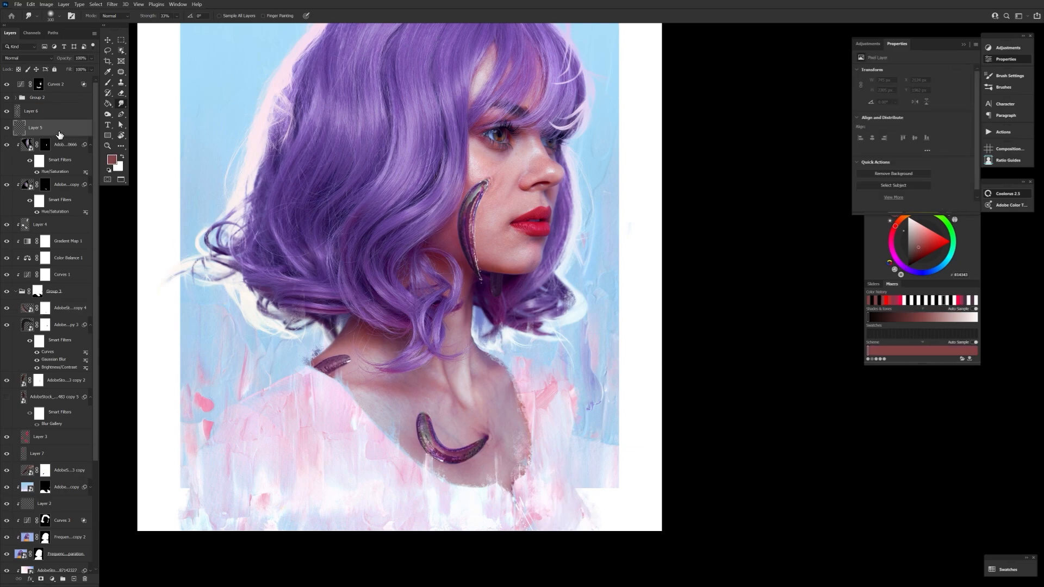
key(v)
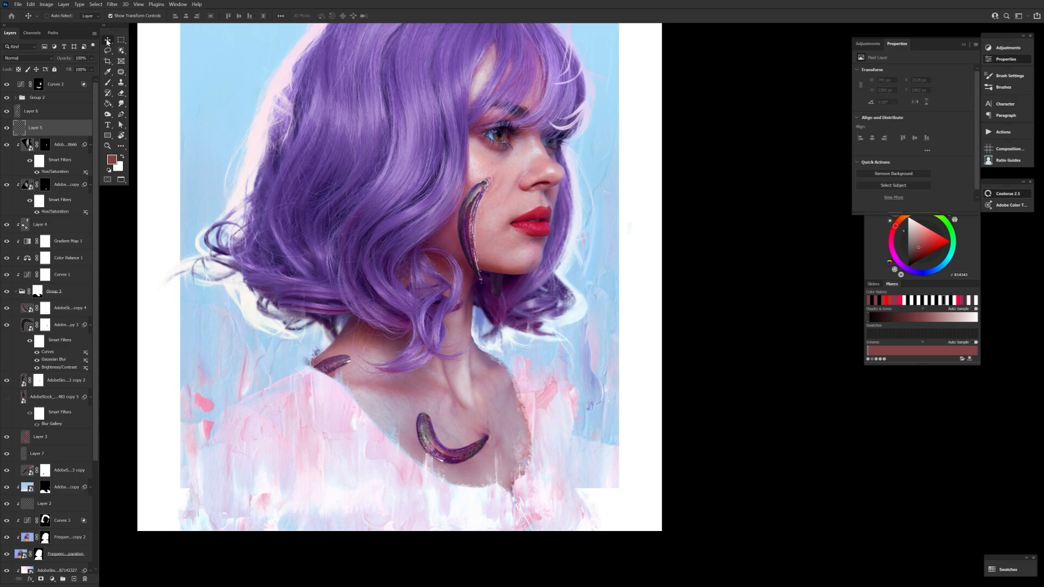
click(68, 452)
key(b)
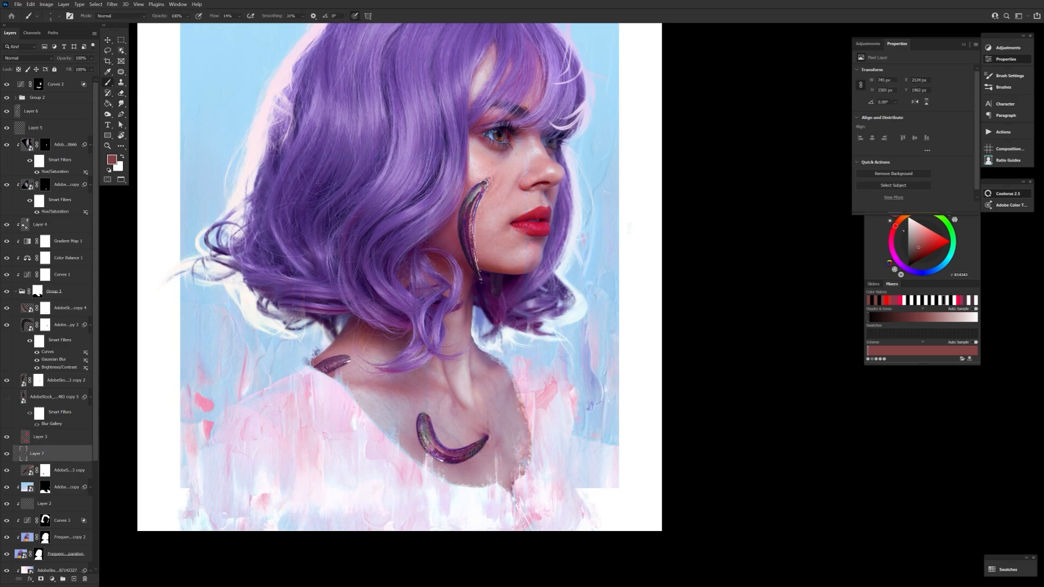
- Set the foreground color to bright red #FF0101, enlarge the brush and dab red on the cheek above the leech's upper tip
drag(526, 269, 449, 407)
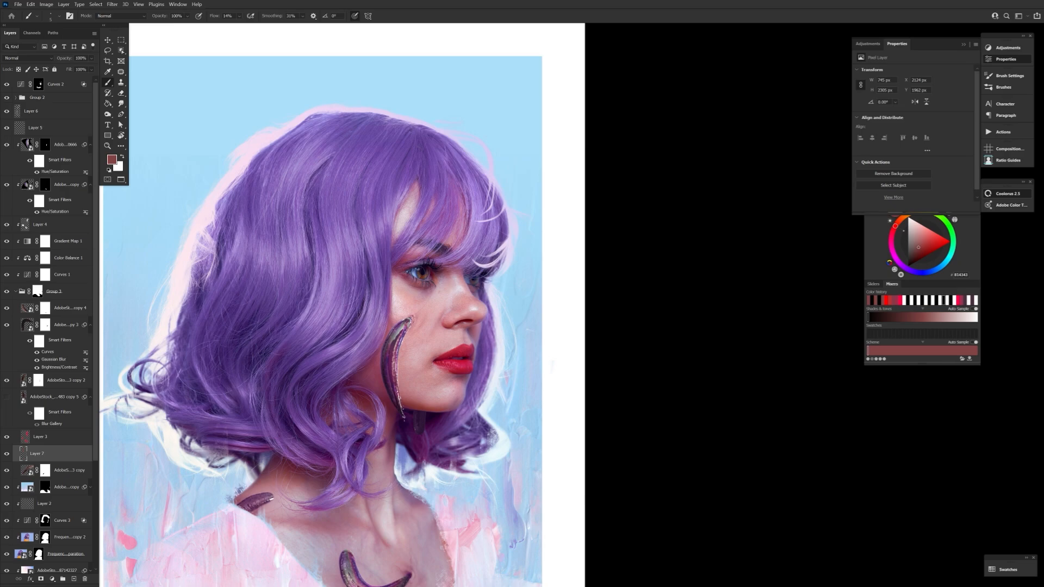
click(112, 159)
click(477, 357)
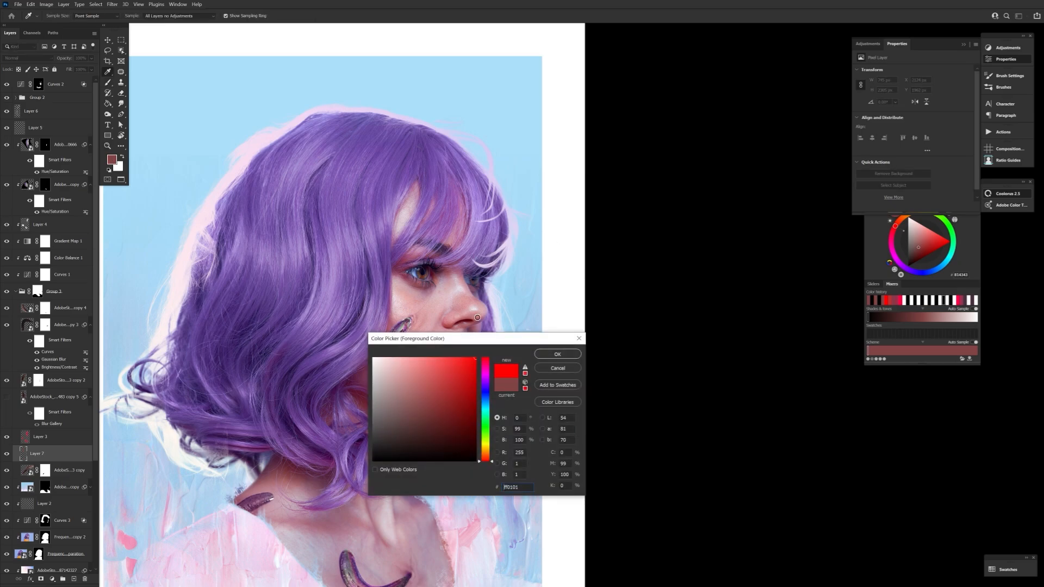
click(558, 355)
key(bracketright)
key(bracketright)
key(bracketright)
key(bracketright)
key(bracketright)
key(bracketright)
key(bracketright)
key(bracketright)
key(bracketright)
key(bracketright)
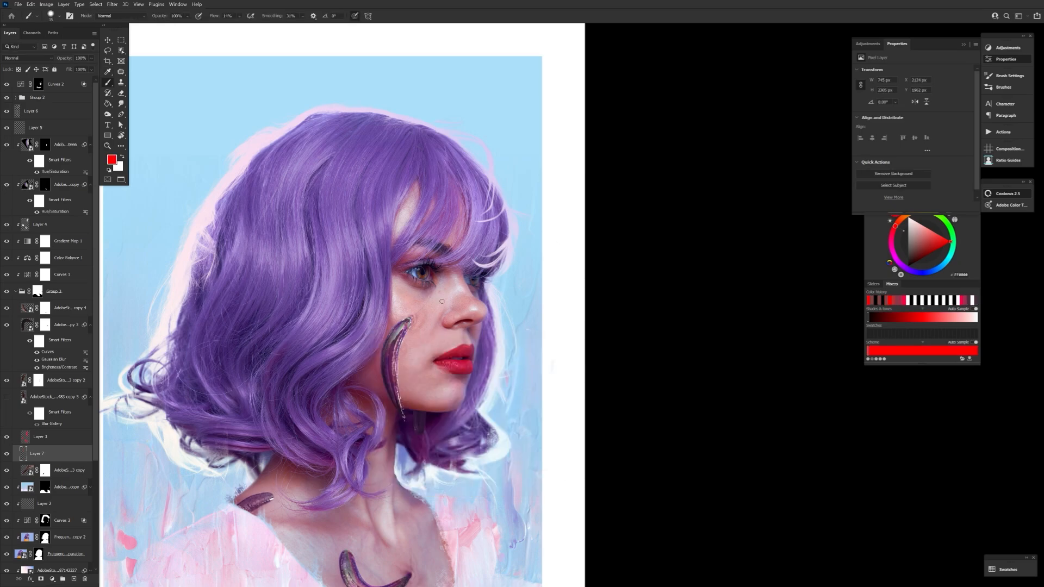
drag(434, 288, 428, 295)
- Choose another brush preset from further down the brush library
scroll(476, 408, down, 1)
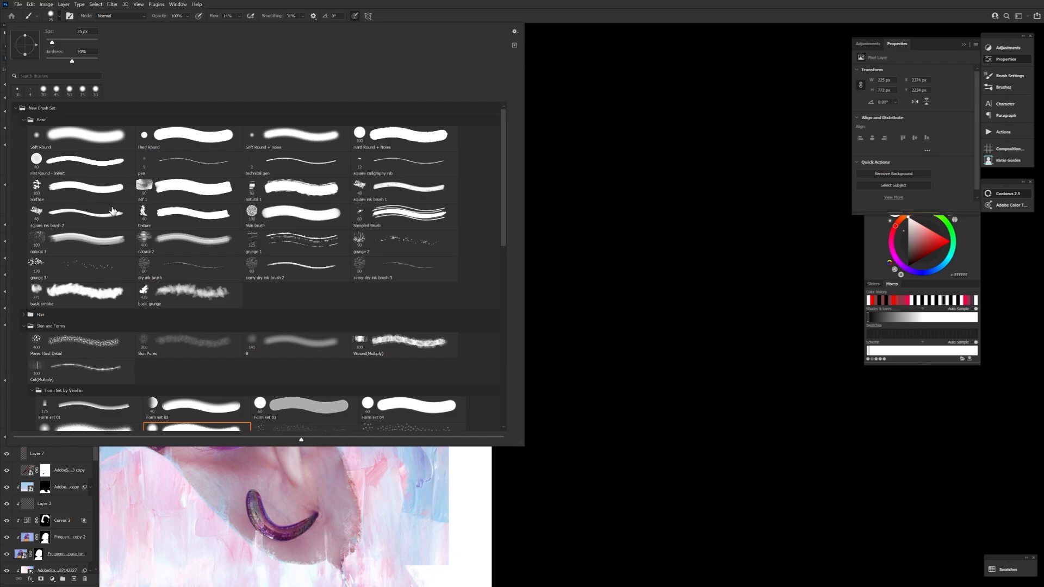
scroll(98, 303, down, 5)
click(99, 303)
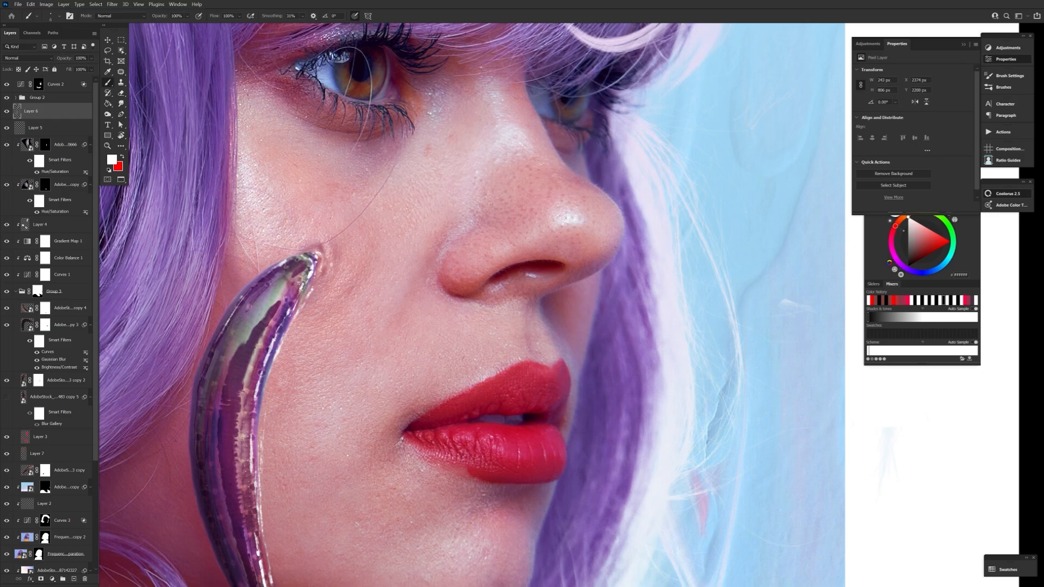
- Add a new layer directly above Layer 3 and set its blending mode to Overlay
click(49, 437)
click(74, 579)
click(28, 59)
click(33, 165)
- Set the foreground color to dark red and choose the Hard Round brush from the Basic set
click(112, 160)
click(462, 432)
click(557, 355)
click(59, 16)
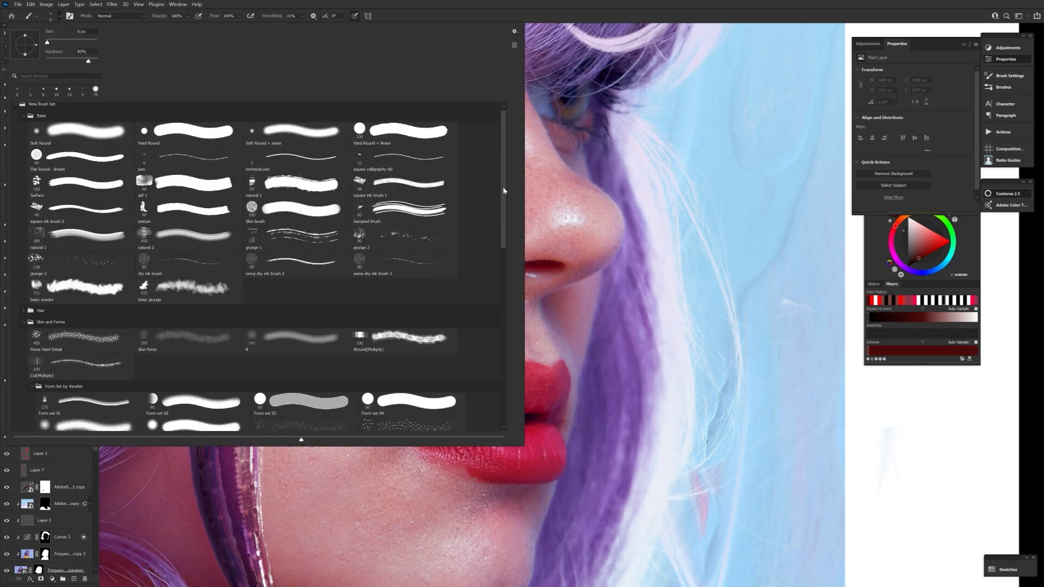
click(193, 130)
- Set the foreground color to bright red and paint thin strokes on the skin along the cheek leech's inner edge
click(112, 159)
click(474, 353)
click(557, 355)
drag(319, 264, 315, 284)
drag(304, 299, 280, 345)
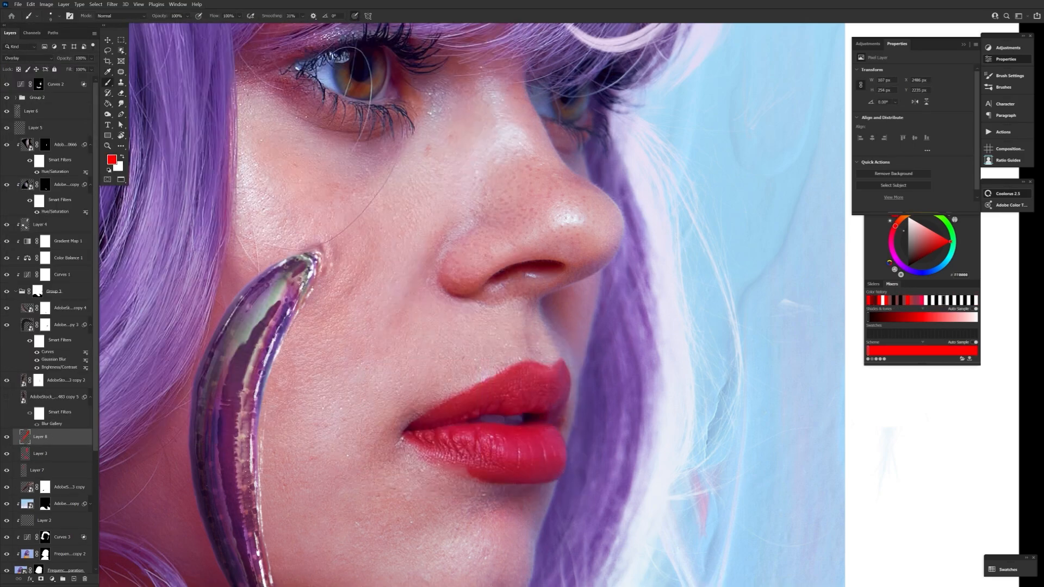
drag(263, 403, 260, 536)
drag(277, 478, 261, 254)
- Set the foreground color to dark red and add a new layer above Layer 8 in Multiply mode
click(112, 160)
click(474, 409)
click(558, 354)
click(74, 579)
click(29, 58)
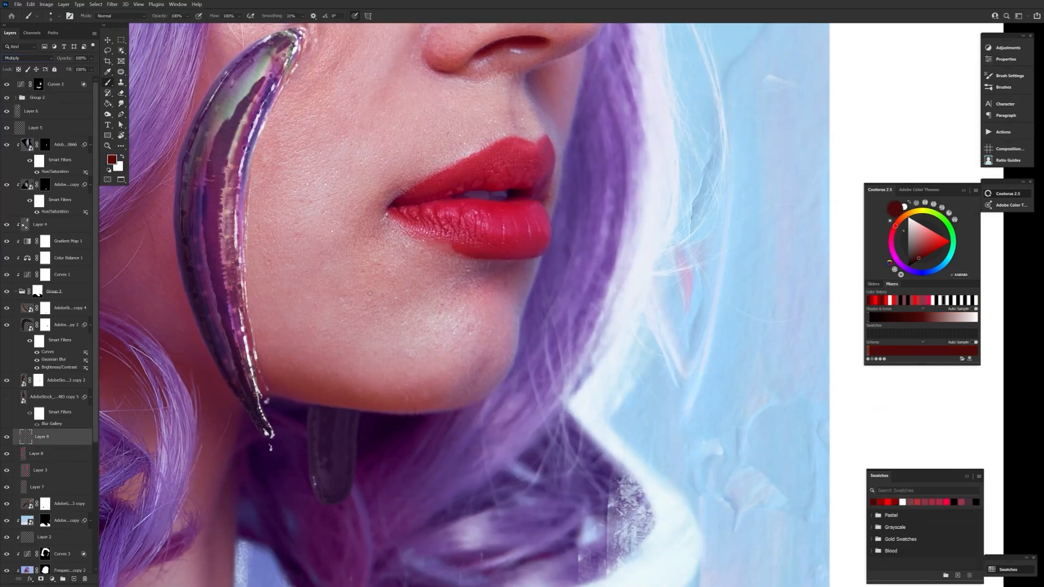
- Paint dark red shading strokes along the cheek leech's inner edge, beside its upper tip and near the jaw
drag(248, 312, 261, 392)
drag(298, 55, 284, 84)
mouse_move(331, 348)
mouse_down()
mouse_move(272, 348)
mouse_move(312, 361)
mouse_up()
- Try a stroke along the cheek leech in the bright red from the Blood swatches, and undo it
click(872, 550)
click(906, 563)
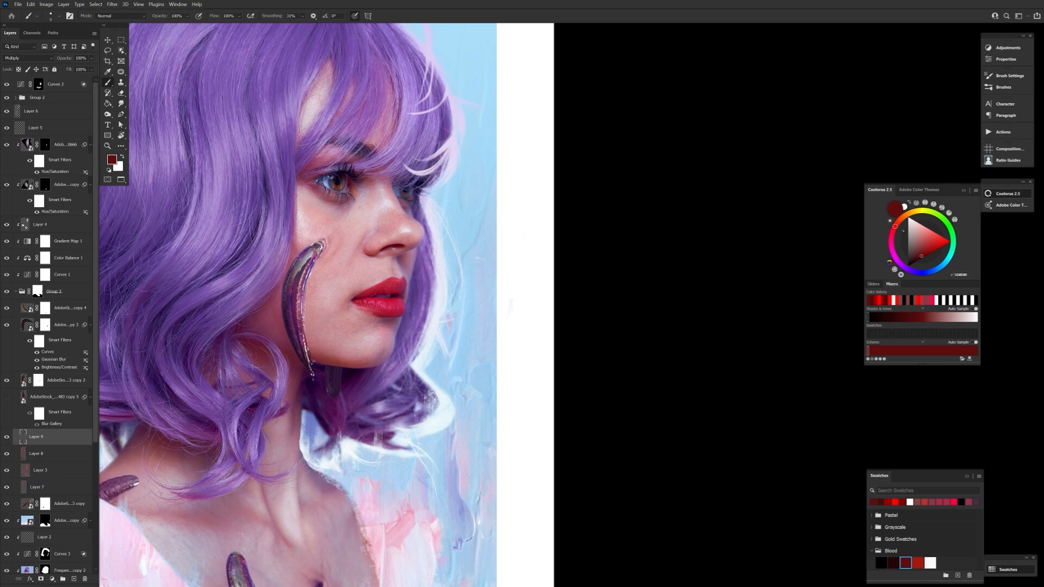
click(918, 563)
drag(306, 288, 307, 327)
click(58, 461)
key(ctrl+z)
- Flip the whole canvas horizontally so the portrait faces the opposite way, and cancel the crop attempt
drag(471, 266, 322, 230)
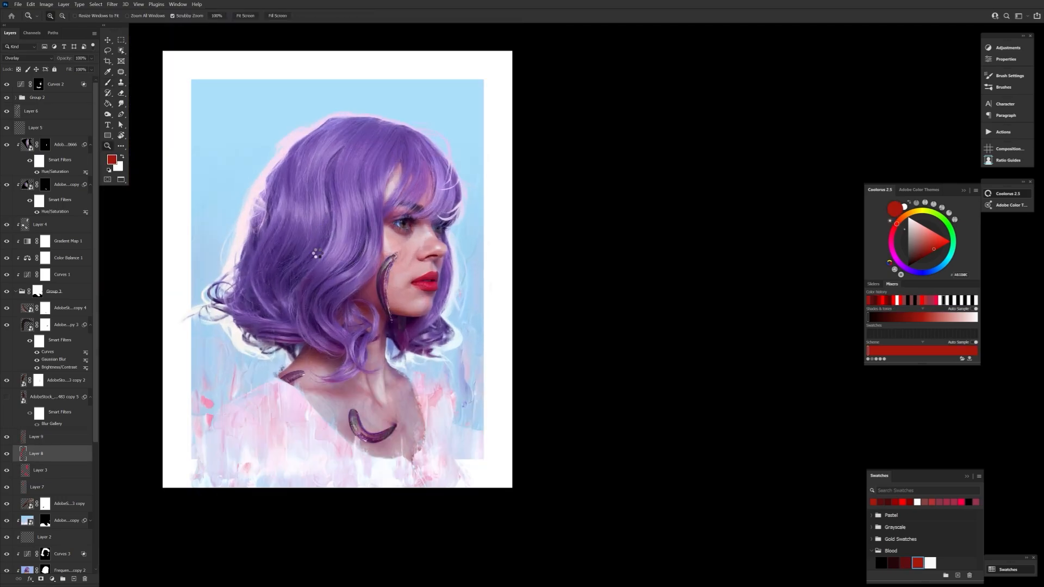
drag(410, 304, 349, 303)
key(c)
drag(356, 115, 348, 110)
key(Escape)
key(v)
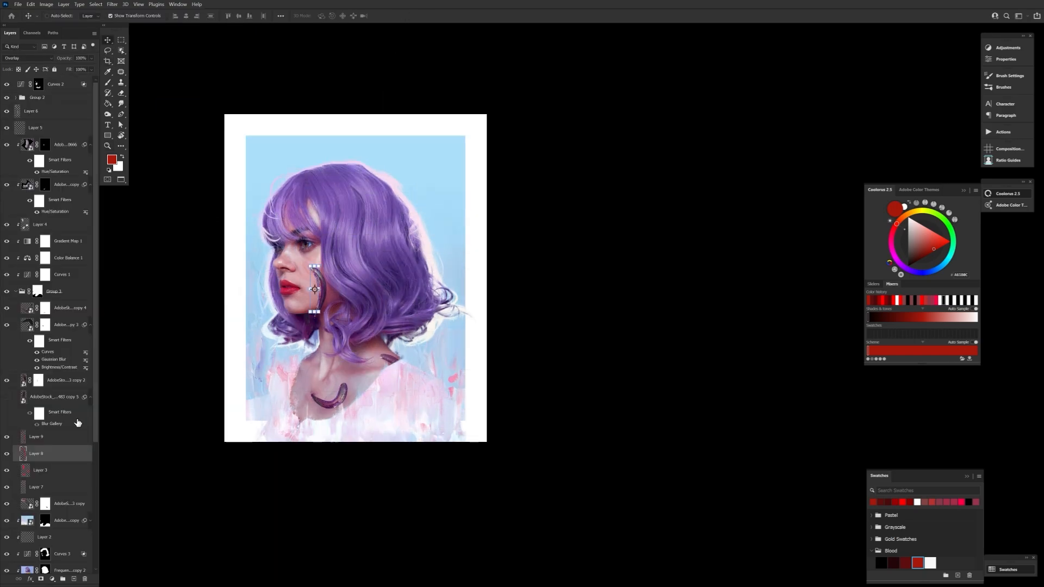
- Collapse Group 3 and select the portrait's layers from Group 1 up to the Curves 2 adjustment
click(16, 292)
click(68, 423)
shift+click(66, 111)
ctrl+click(66, 87)
- Nudge the selected portrait layers slightly to the right within the frame, undoing and redoing the move until it fits
key(shift+Right)
key(shift+Right)
key(shift+Right)
key(ctrl+z)
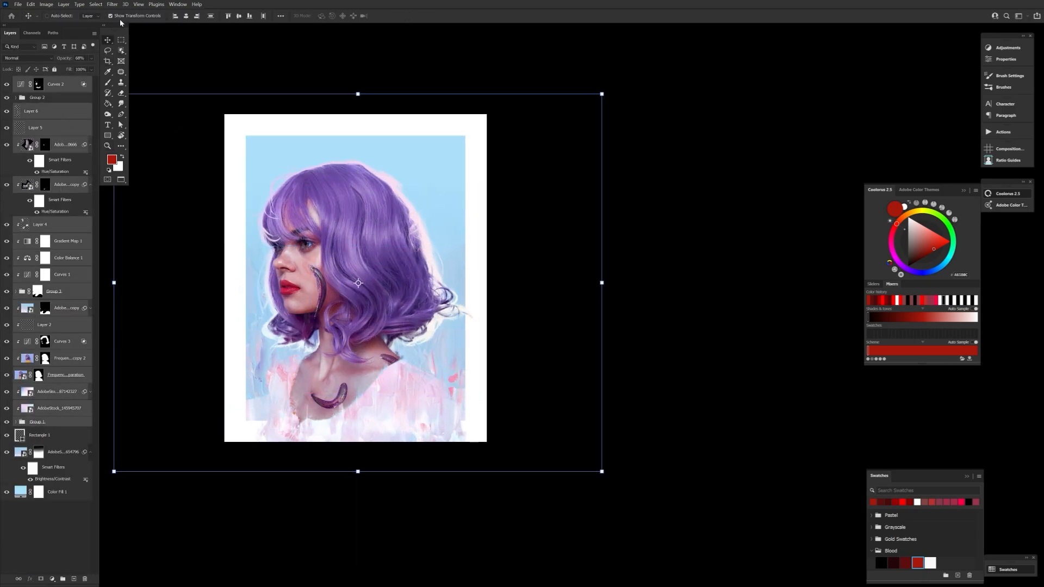
key(shift+Right)
key(shift+Right)
key(shift+Right)
key(shift+Left)
key(shift+Left)
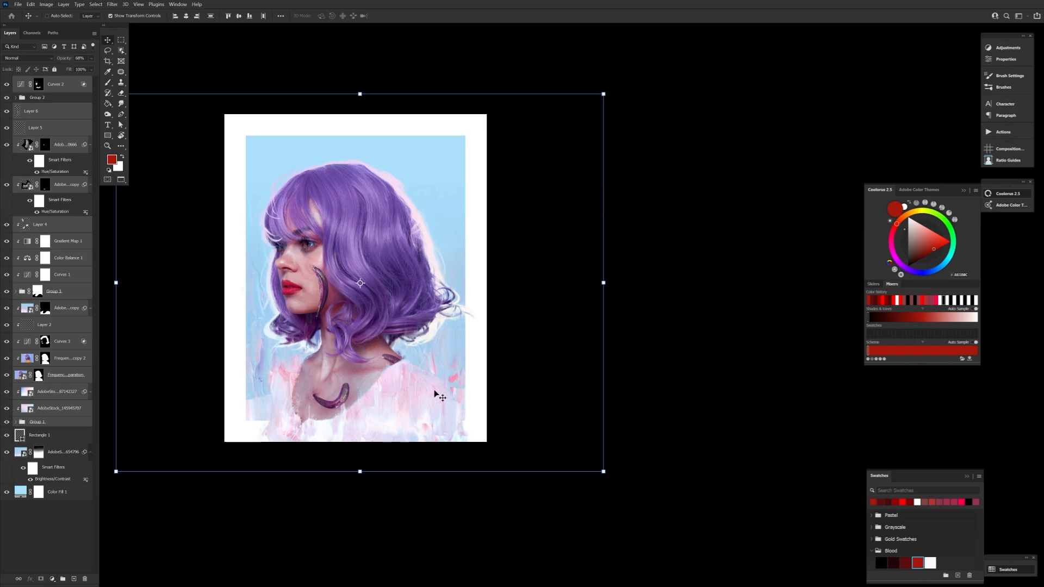
click(66, 435)
key(u)
drag(230, 507, 309, 485)
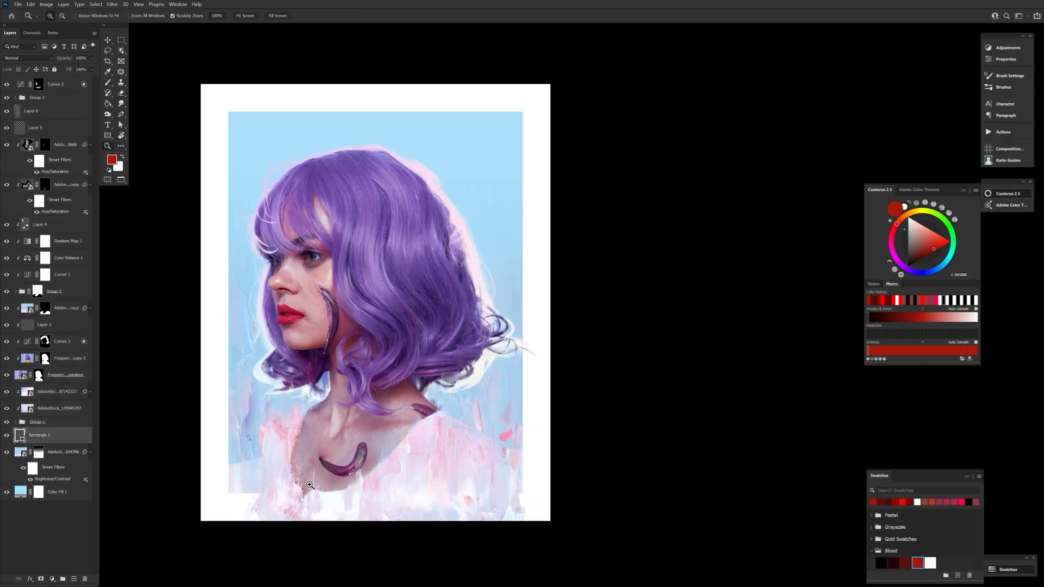
- Expand Group 1 and adjust the Brightness/Contrast smart filter on the AdobeStock layer directly below the portrait layer
click(65, 309)
click(44, 422)
click(16, 422)
click(7, 392)
click(7, 392)
click(90, 392)
double_click(57, 420)
drag(156, 457, 166, 438)
key(Return)
- Make white the foreground color and recheck the Brightness/Contrast filter's settings on the AdobeStock layer
click(122, 157)
click(112, 160)
key(Return)
double_click(68, 419)
key(Return)
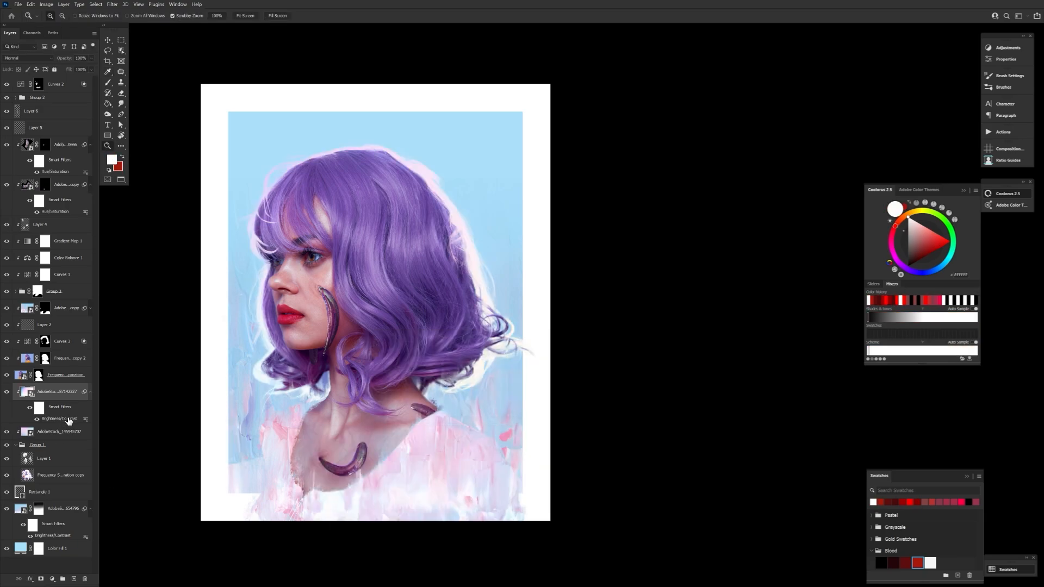
click(112, 160)
key(Return)
- Add an empty layer above the AdobeStock copy layer, just beneath Group 3
click(43, 111)
click(65, 308)
click(74, 580)
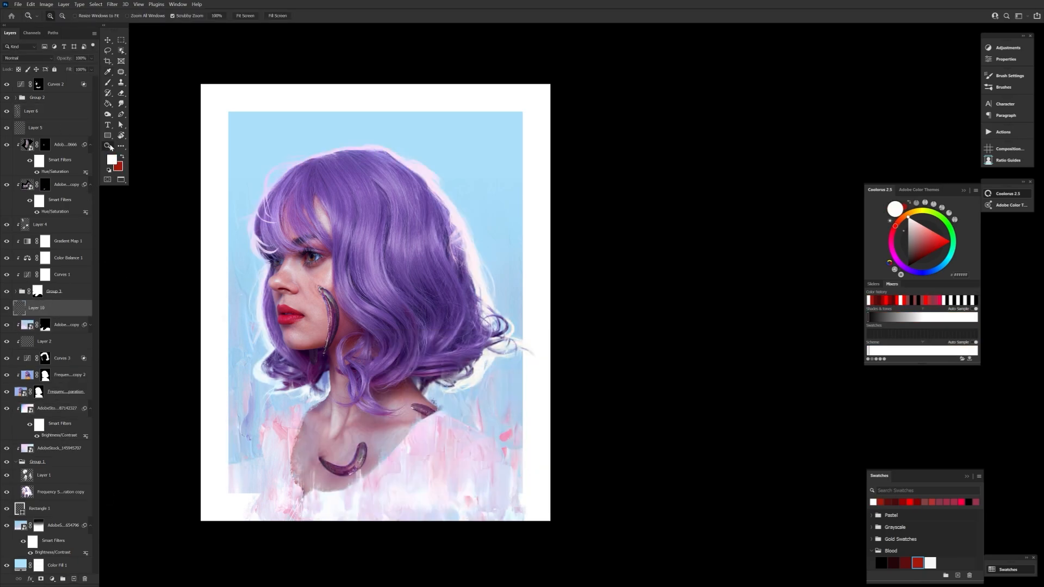
click(408, 345)
alt+click(422, 325)
- Add a Color Lookup adjustment using Bleach Bypass.look above the new layer, in Normal mode at reduced opacity
click(1007, 47)
click(919, 74)
click(928, 71)
click(915, 118)
drag(65, 58, 18, 63)
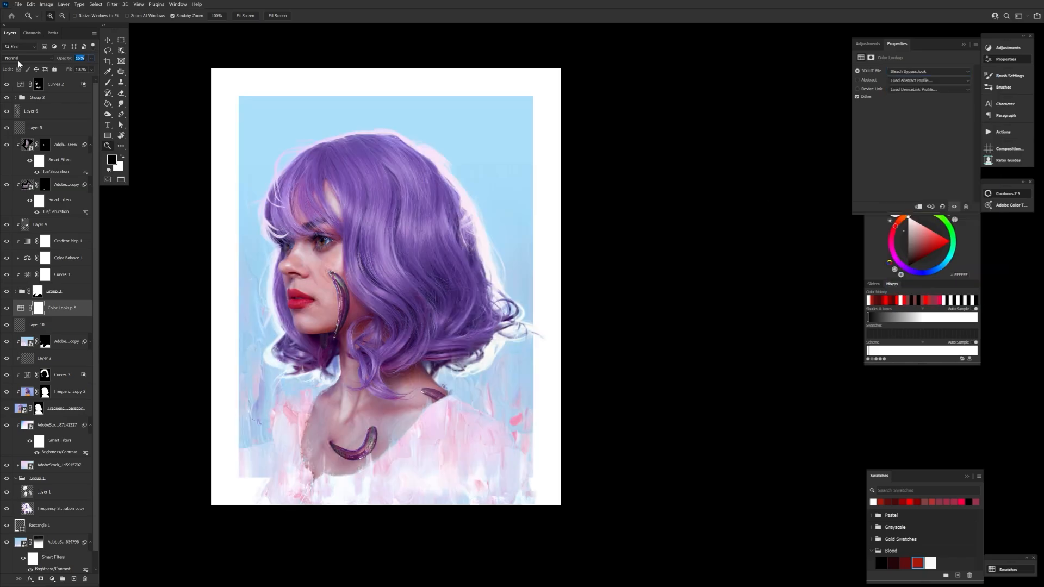
click(19, 59)
click(27, 65)
click(65, 59)
- Invert the Color Lookup mask to black and choose the Soft Round + noise brush with white as the foreground color
key(ctrl+i)
key(b)
click(58, 16)
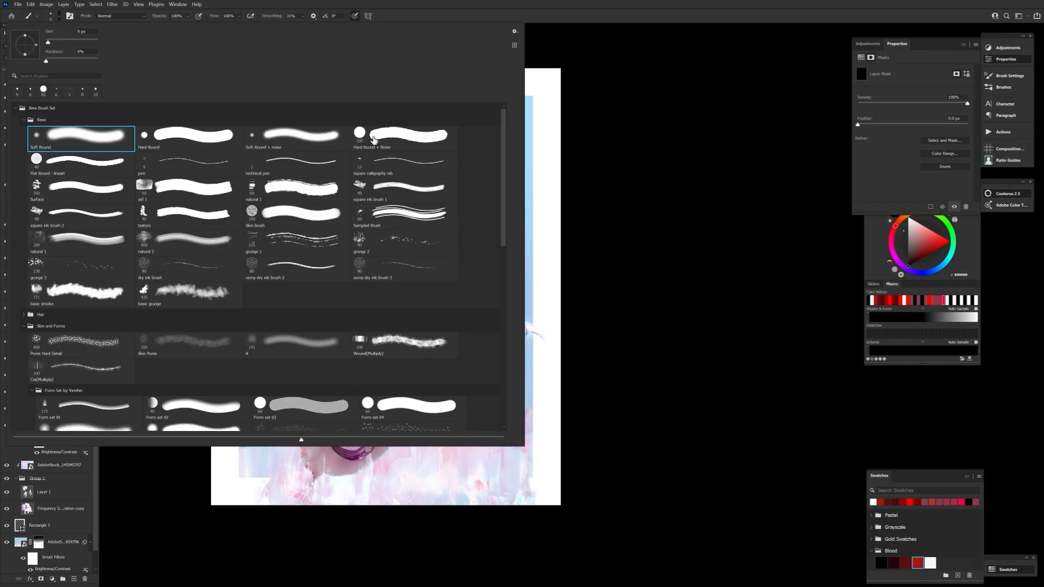
double_click(299, 137)
key(x)
- Paint white into the Color Lookup mask over the face, neck and chest
mouse_move(321, 266)
mouse_down()
mouse_move(325, 310)
mouse_move(314, 321)
mouse_up()
drag(348, 375, 397, 413)
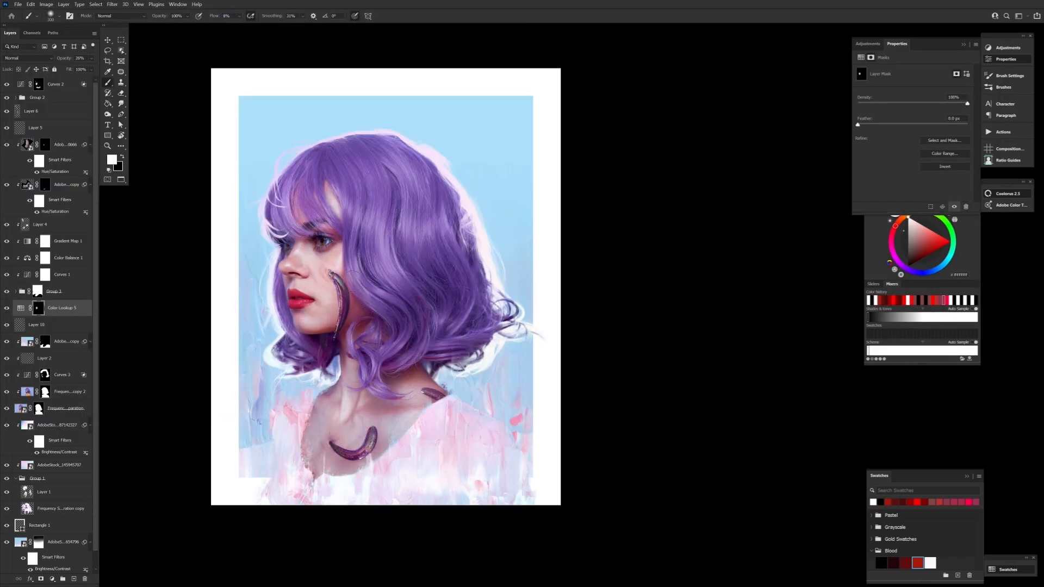
drag(352, 282, 302, 270)
mouse_move(354, 375)
mouse_down()
mouse_move(383, 406)
mouse_move(431, 414)
mouse_up()
- Switch the mask brush to black, vary its size and slightly lower the Color Lookup layer's opacity
key(x)
key(bracketleft)
key(bracketleft)
key(bracketleft)
key(bracketleft)
key(bracketleft)
key(bracketleft)
key(bracketright)
key(bracketright)
key(bracketright)
key(bracketright)
key(bracketright)
key(bracketright)
key(bracketright)
drag(64, 58, 60, 58)
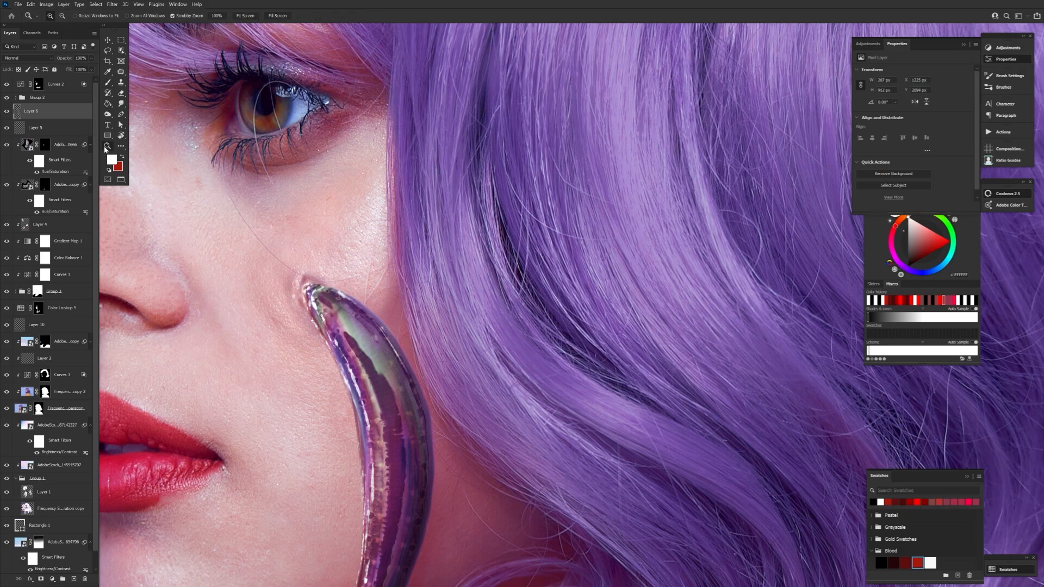
- Add a new layer above Layer 6 and choose the Form set 01 brush
scroll(217, 345, down, 5)
scroll(188, 313, up, 3)
click(74, 579)
scroll(284, 402, up, 3)
drag(306, 302, 317, 456)
right_click(312, 451)
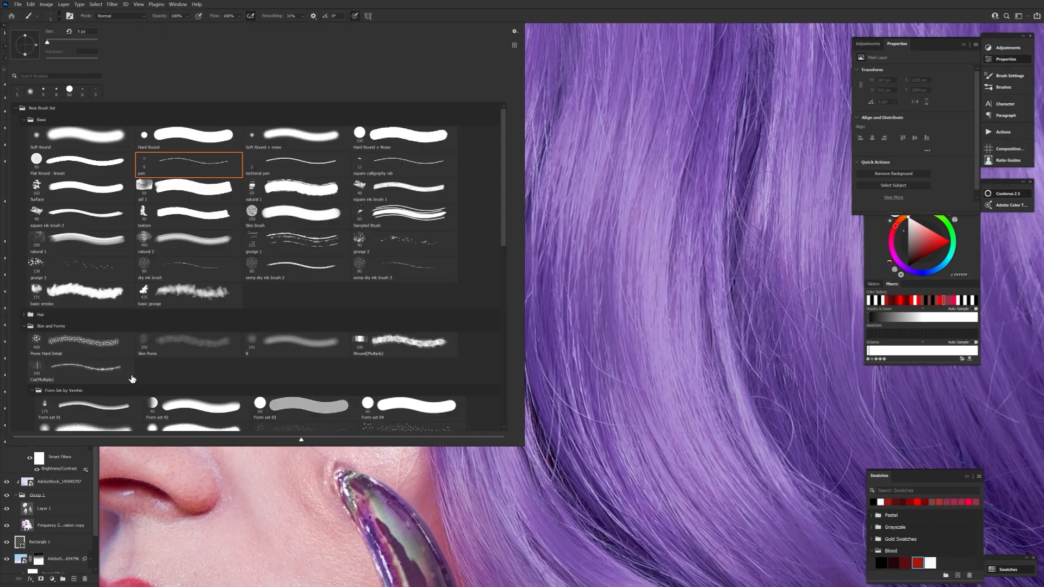
double_click(127, 407)
- Paint small white wet highlights at the corners of the near eye with a small brush on the new layer
key(bracketleft)
key(bracketleft)
drag(260, 304, 264, 313)
drag(362, 275, 402, 431)
key(r)
drag(402, 430, 353, 326)
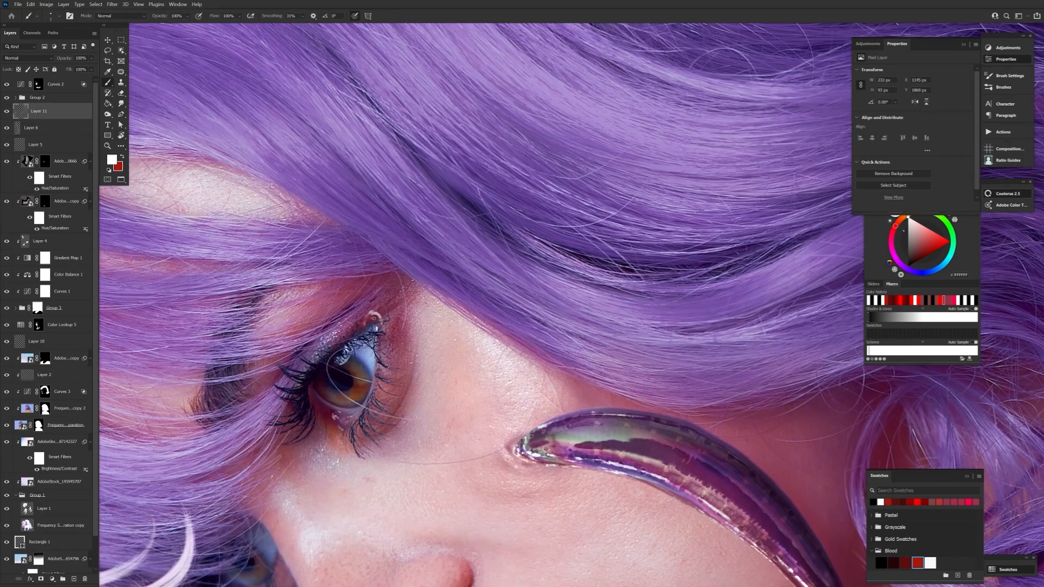
- Add further fine white highlights around the near eye's lower lid, varying the brush size
key(bracketleft)
key(bracketright)
key(bracketright)
key(bracketright)
key(bracketright)
key(bracketright)
key(bracketright)
key(bracketright)
key(bracketright)
key(bracketright)
key(bracketright)
key(r)
drag(381, 326, 305, 348)
mouse_move(385, 214)
mouse_down()
mouse_move(351, 199)
mouse_move(349, 322)
mouse_up()
key(bracketright)
key(bracketright)
key(bracketright)
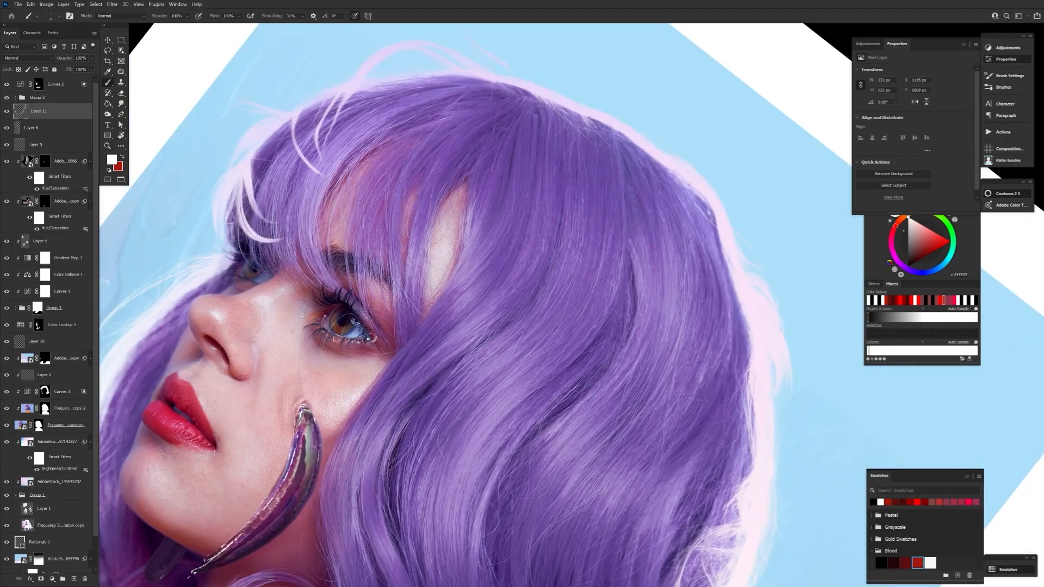
- Undo the last white highlight stroke at the eye and enlarge the brush
key(ctrl+z)
key(r)
mouse_move(500, 251)
mouse_down()
mouse_move(553, 285)
mouse_move(539, 271)
mouse_up()
drag(462, 179, 430, 334)
key(bracketright)
key(bracketright)
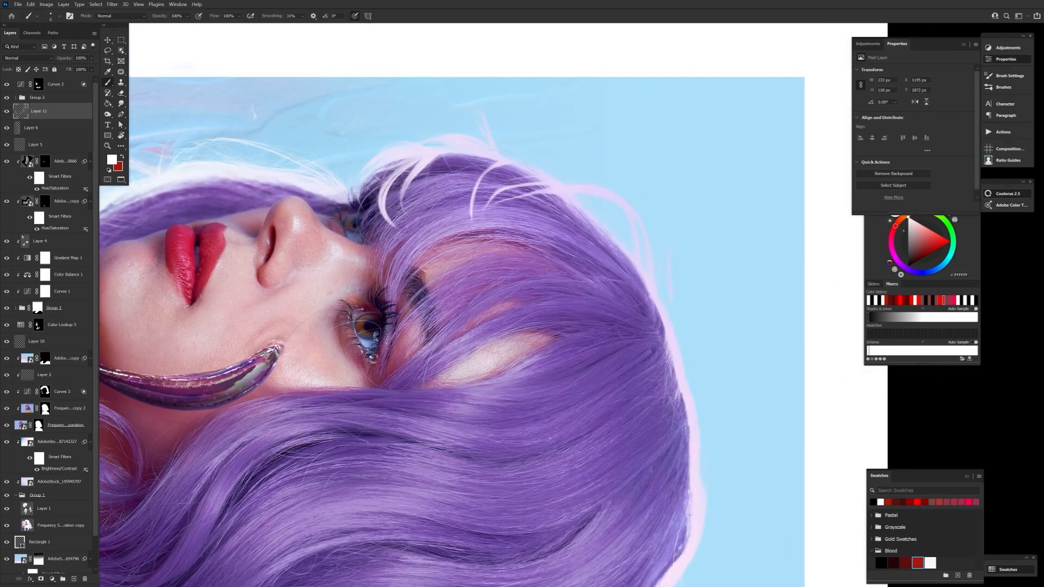
- Add a new Soft Light layer above Layer 6, with black as foreground color and a round brush
click(60, 128)
click(74, 579)
key(d)
click(28, 59)
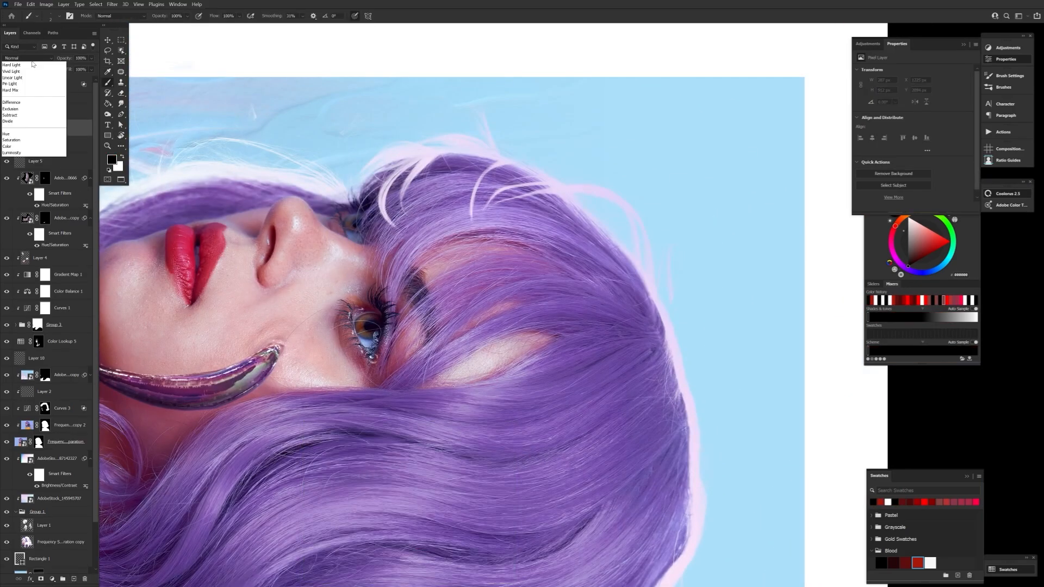
click(21, 108)
click(55, 16)
double_click(189, 418)
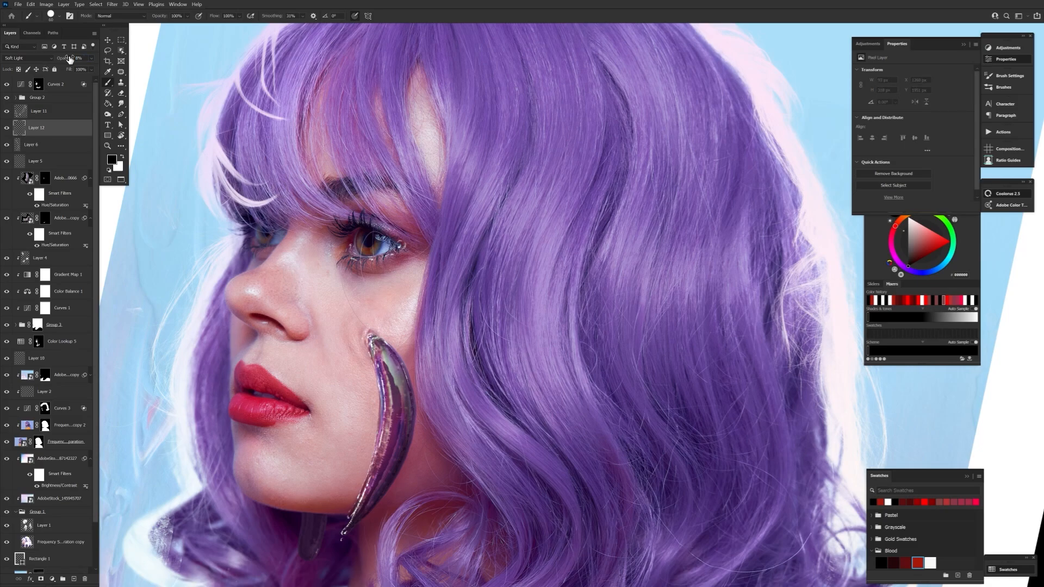
- Paint black shading from beneath the eye down the cheek on the Soft Light layer at 22% opacity, varying brush size
key(bracketright)
key(bracketright)
key(bracketright)
key(bracketright)
key(bracketright)
mouse_move(392, 262)
mouse_down()
mouse_move(386, 298)
mouse_move(435, 525)
mouse_move(377, 304)
mouse_up()
key(bracketleft)
key(bracketleft)
key(bracketleft)
key(bracketleft)
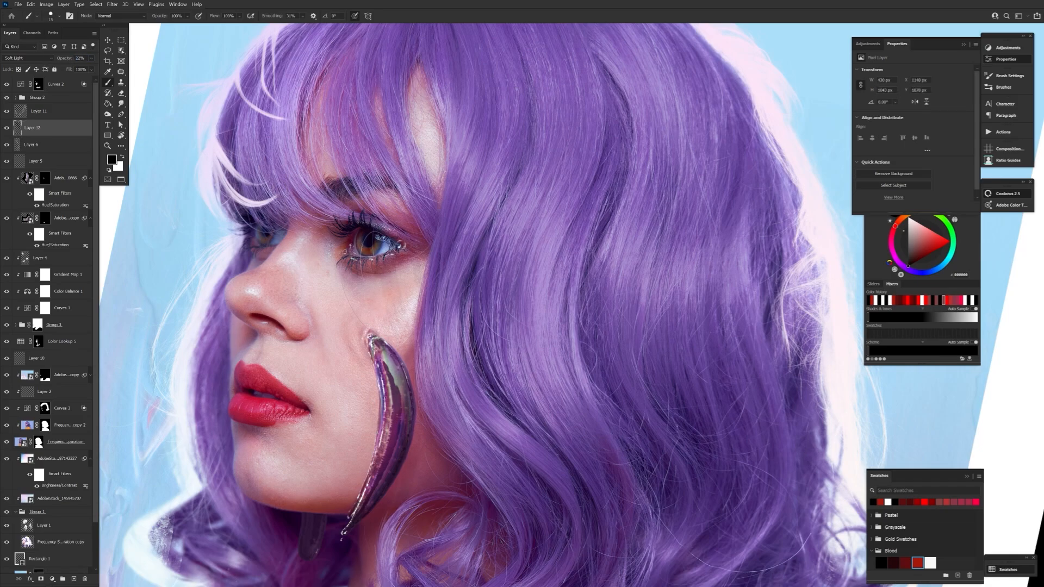
drag(343, 264, 350, 442)
- Switch to white and paint a small tear droplet under the eye on Layer 11, adjusting the brush size
key(alt+bracketright)
key(x)
key(bracketleft)
key(bracketright)
key(bracketright)
key(bracketright)
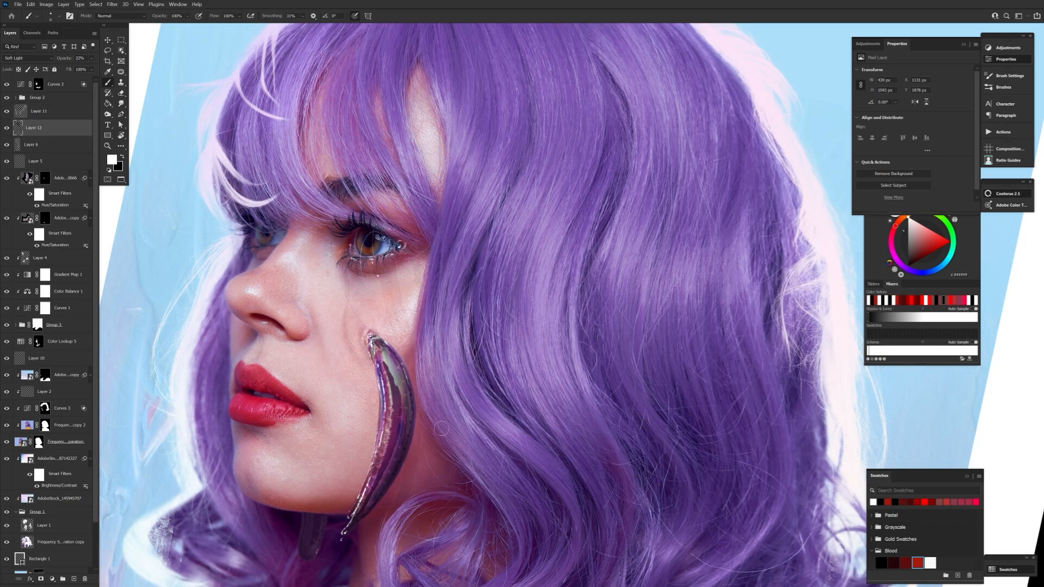
key(bracketleft)
key(bracketleft)
key(bracketleft)
key(bracketleft)
key(bracketleft)
key(bracketleft)
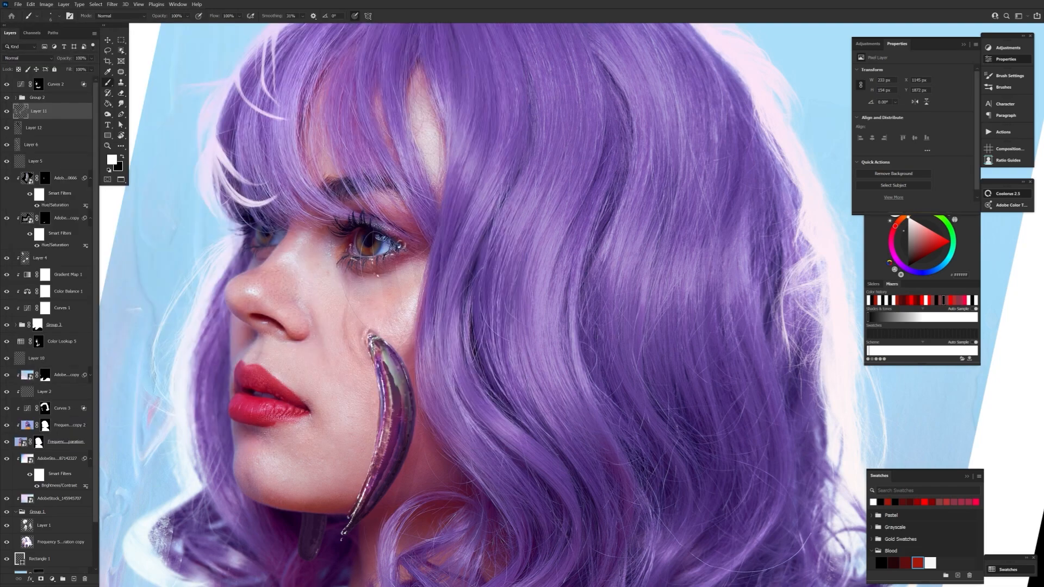
drag(387, 308, 391, 328)
drag(407, 346, 409, 365)
key(ctrl+z)
key(ctrl+z)
drag(418, 448, 405, 527)
key(ctrl+z)
- Paint a short white drop on the skin beside the cheek leech and choose another brush
drag(421, 428, 419, 435)
click(50, 16)
click(65, 418)
click(627, 389)
- Try a thick white tear streak down the cheek between the eye and the leech
drag(392, 278, 404, 343)
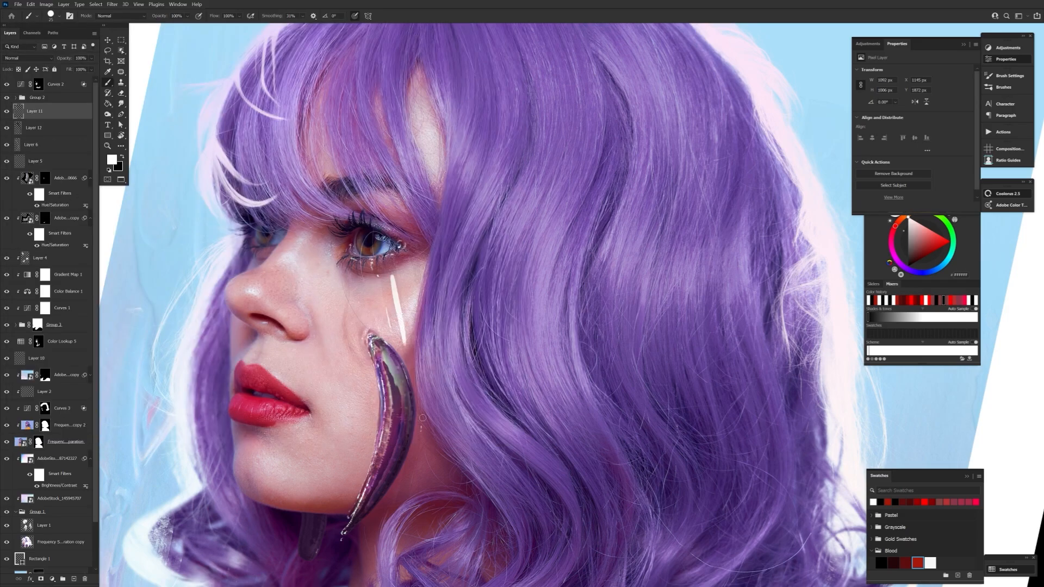
key(ctrl+z)
key(])
drag(394, 279, 403, 327)
key(ctrl+z)
key(ctrl+z)
drag(394, 280, 404, 328)
key(ctrl+z)
- Shrink the brush and paint thin white tear streaks on the cheek above the leech
key([)
key([)
key([)
key([)
key([)
key([)
key([)
key([)
key([)
key(ctrl+z)
key(ctrl+z)
drag(404, 299, 409, 316)
scroll(330, 245, down, 5)
key(r)
key(Escape)
scroll(391, 424, down, 2)
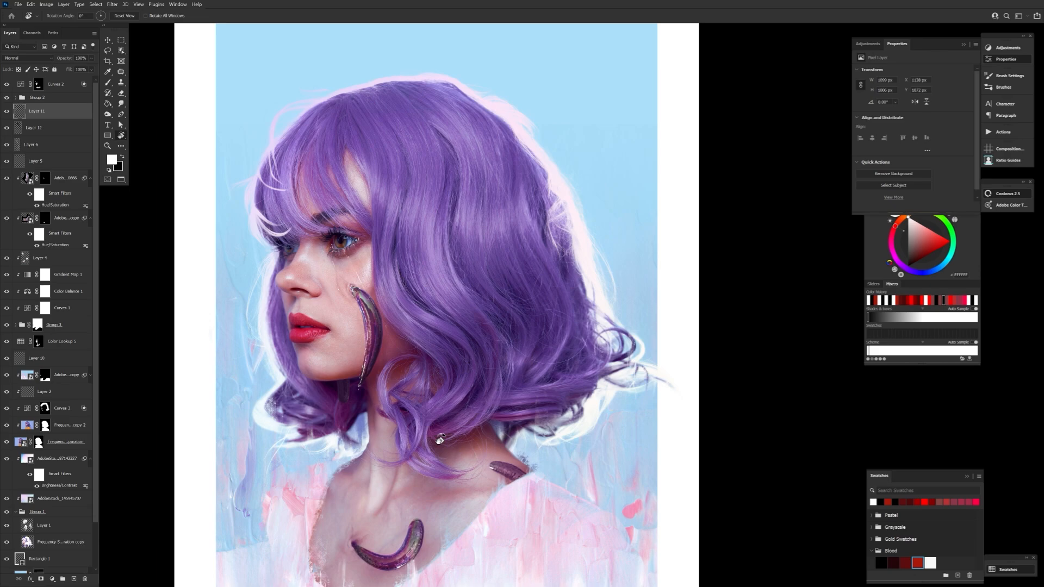
scroll(402, 427, up, 2)
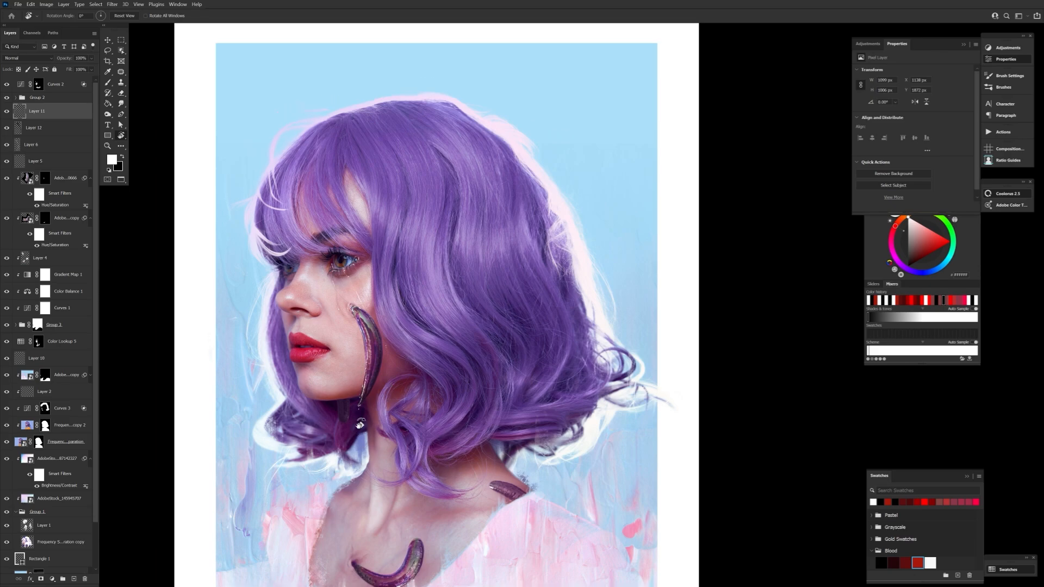
- Add a new Overlay layer above Layer 12 and make black the foreground color
click(53, 133)
key(e)
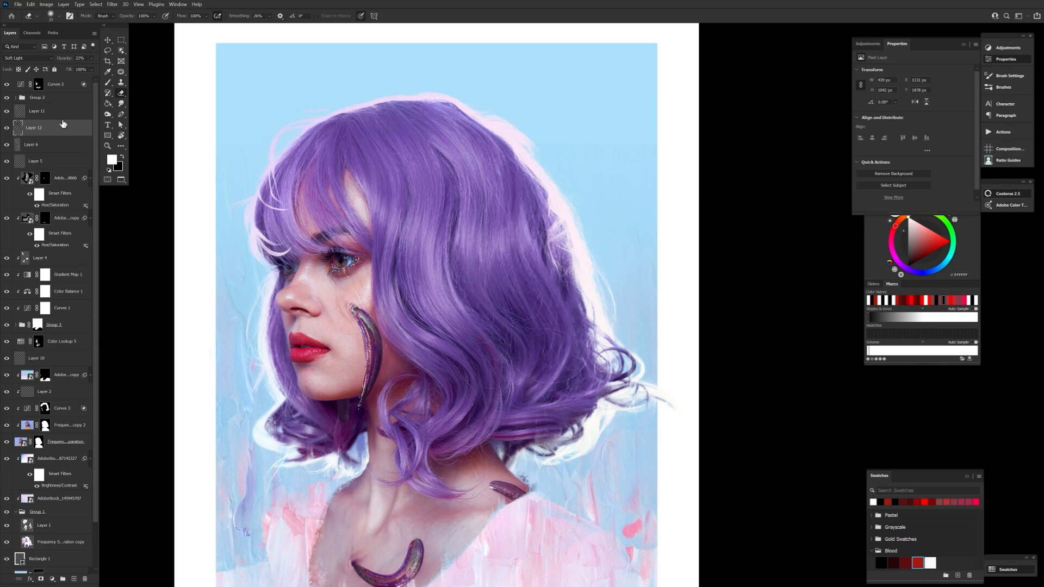
key(z)
click(344, 287)
click(345, 287)
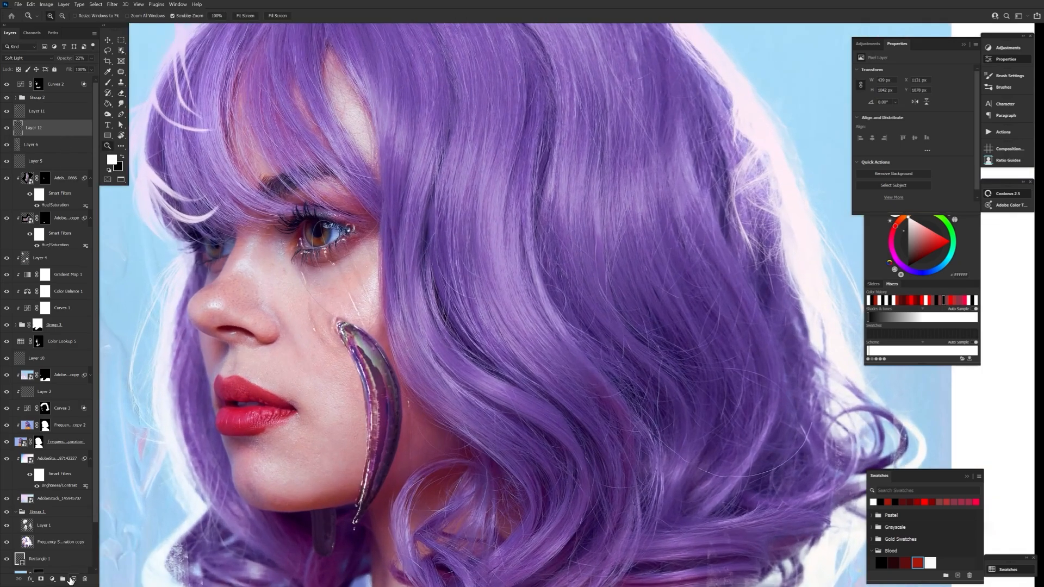
click(74, 579)
click(30, 58)
click(38, 163)
key(x)
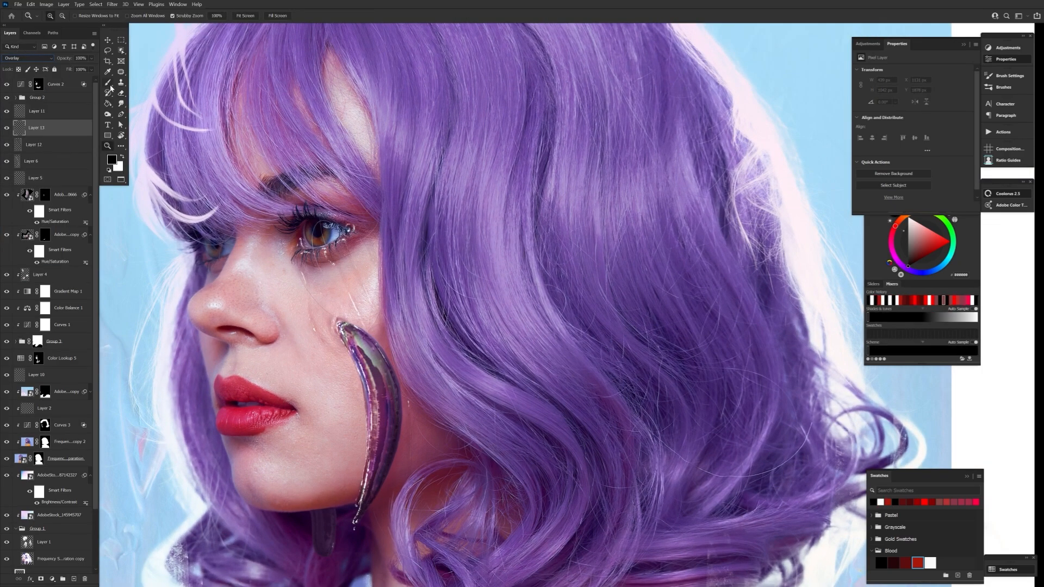
- Paint a thin black shadow along the tear track below the eye and lower the brush flow to 4%
key(b)
drag(304, 291, 307, 296)
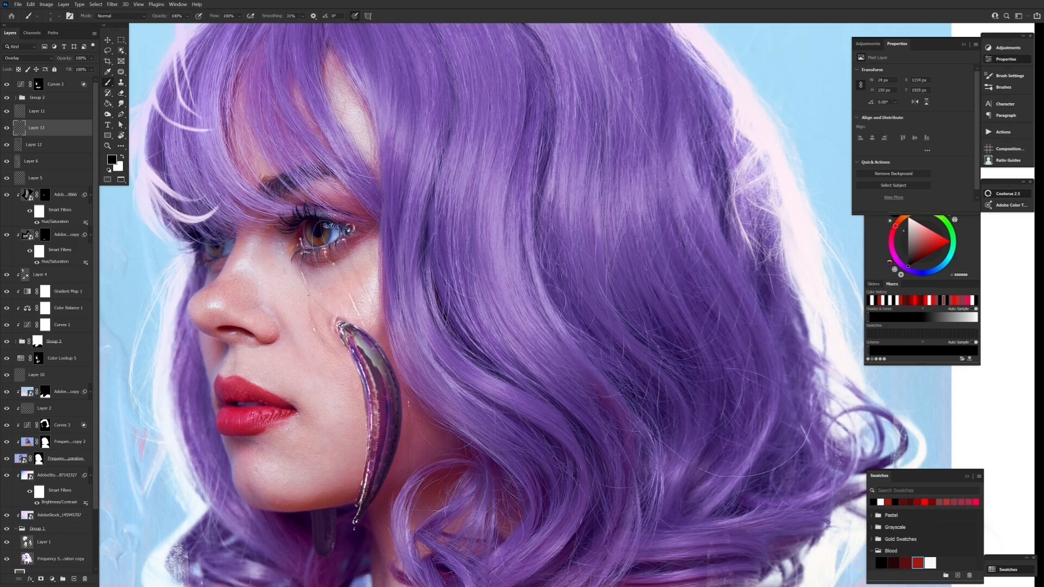
key(shift+0)
key(shift+4)
key(bracketright)
key(bracketright)
- Change the blend mode of Layer 13 and enlarge the low-flow brush for the tear shading
click(28, 58)
click(28, 169)
key(bracketright)
key(bracketright)
- Paint more white tear highlights between the eye and the leech on Layer 11 at 100% flow
click(64, 112)
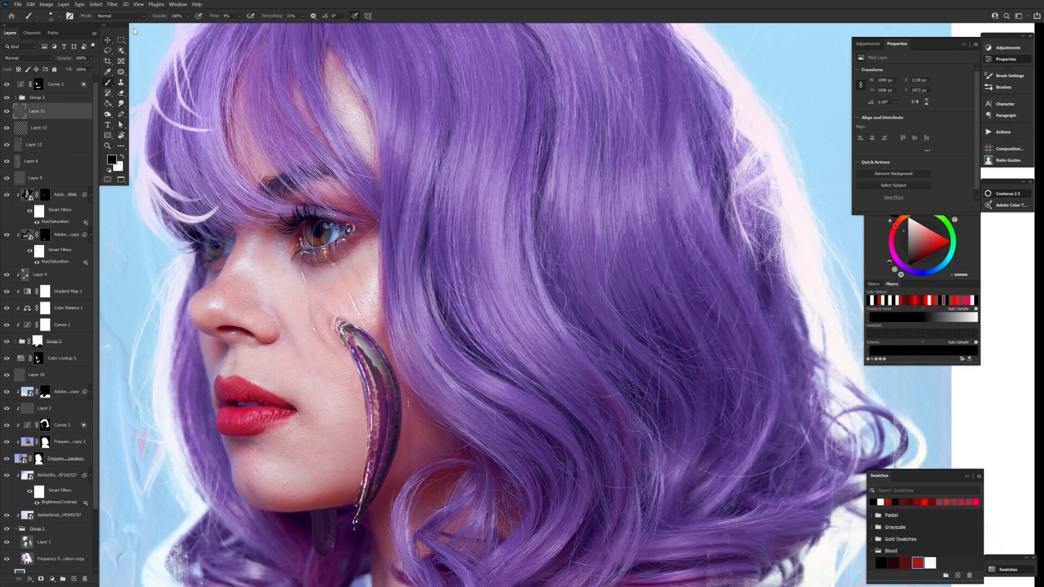
key(x)
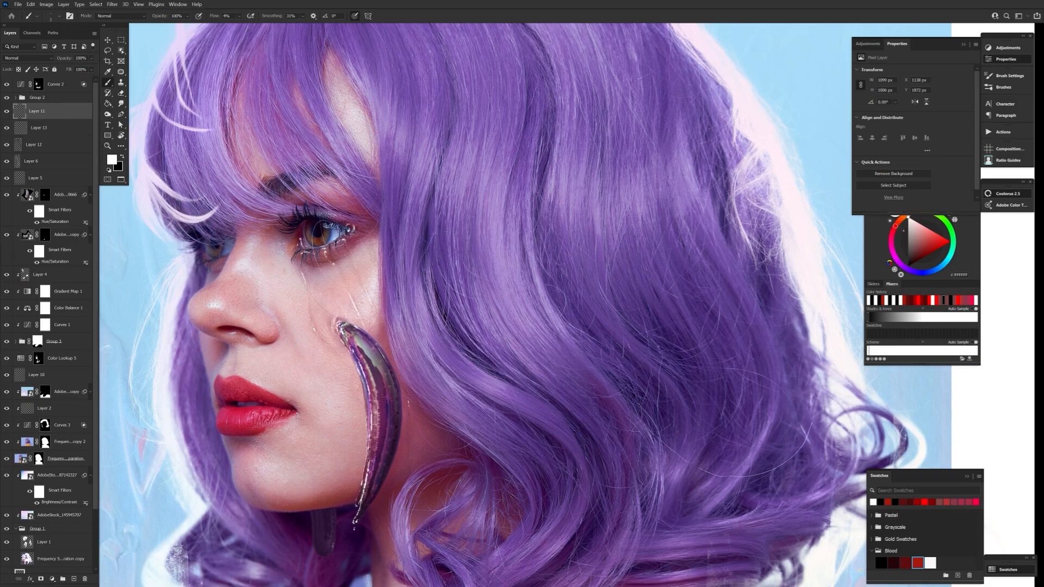
key(shift+0)
key(z)
key(ctrl+0)
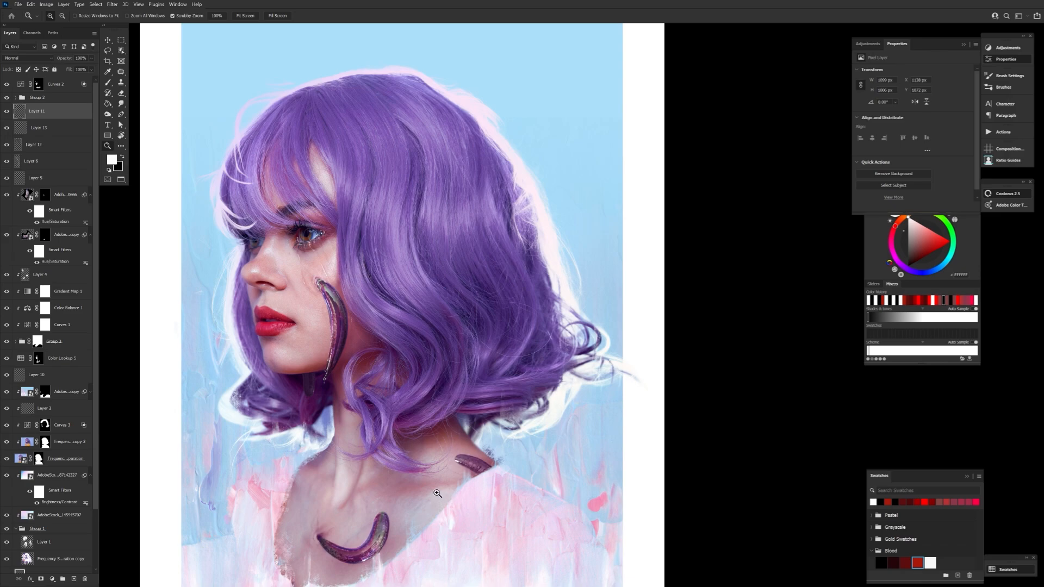
scroll(436, 492, up, 2)
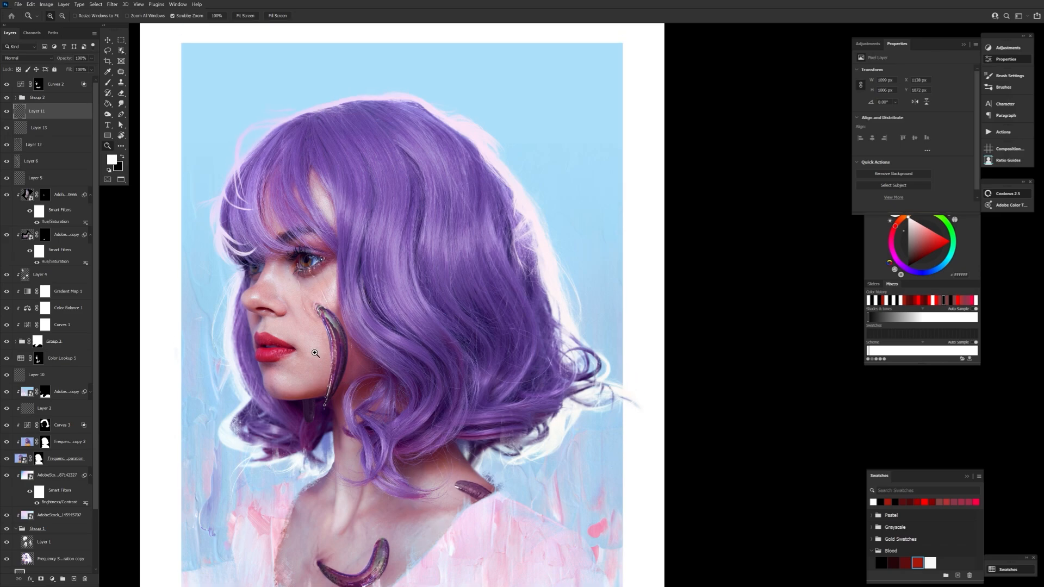
key(b)
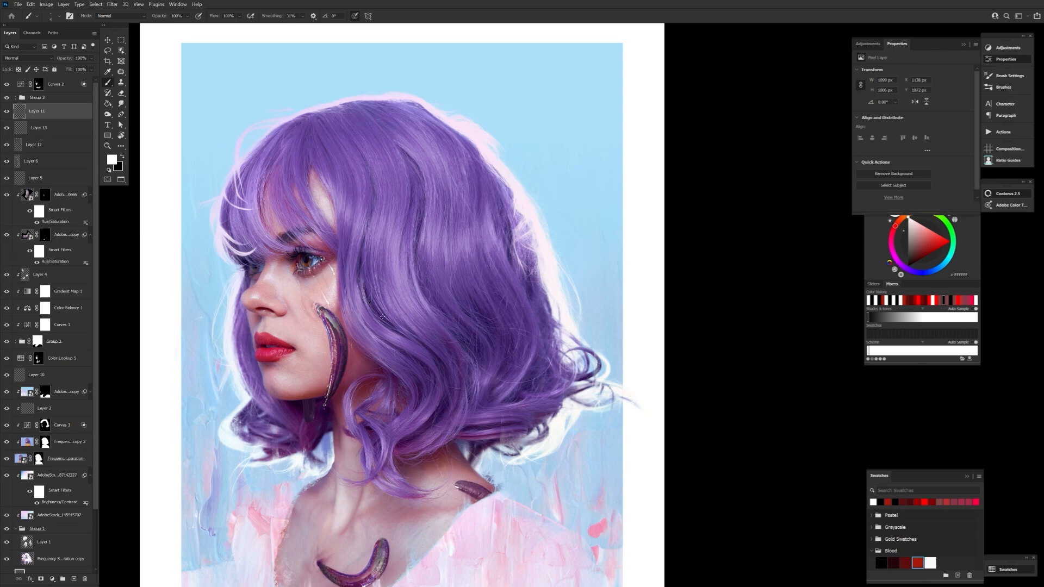
drag(349, 345, 352, 376)
- Flip the canvas horizontally and paint fine white droplets beneath the nose
key(ctrl+shift+h)
drag(661, 458, 529, 553)
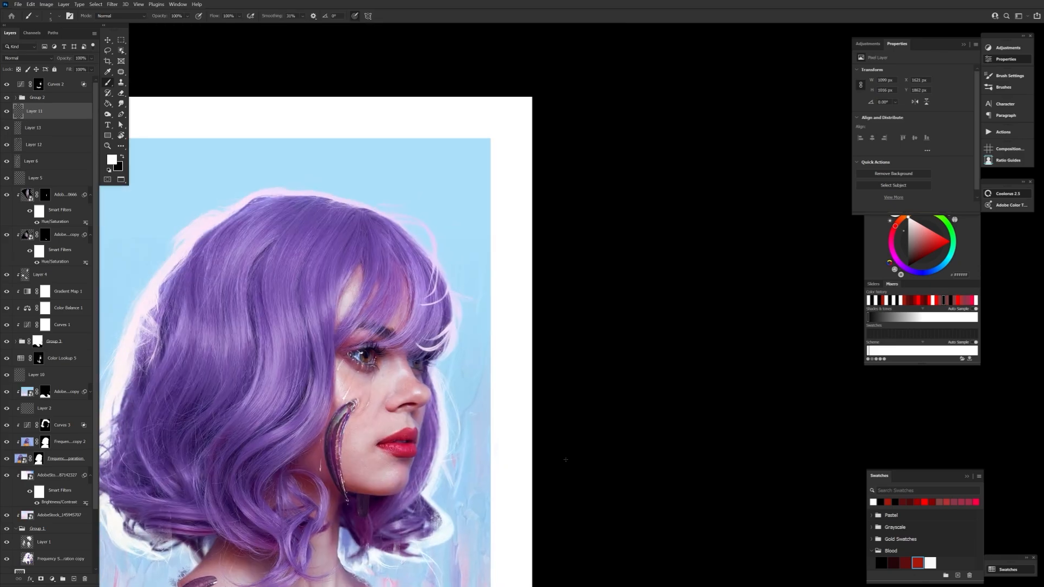
drag(417, 404, 401, 406)
- Shade around the droplets under the nose on Layer 12 with a larger brush, switching from white to black
click(34, 144)
key(])
key(])
key(])
key(])
key(])
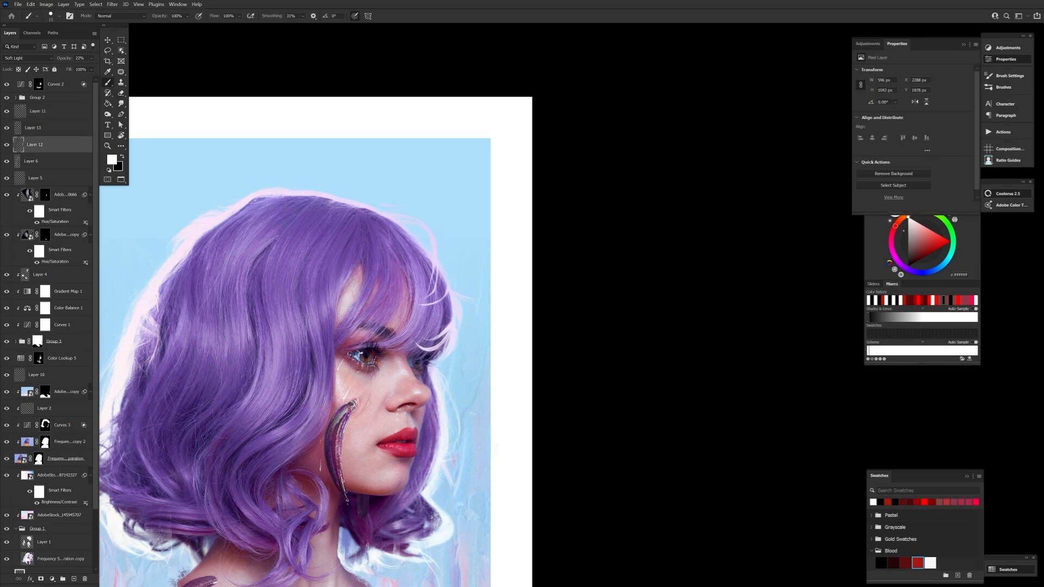
key(x)
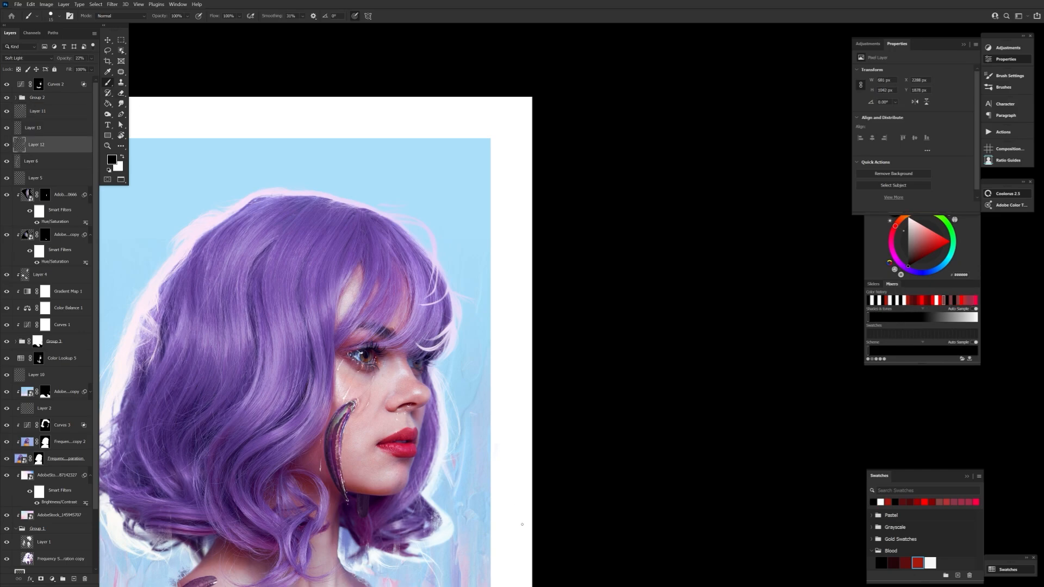
- Return to Layer 11 with white and paint fine drips below the cheek leech's end and highlights near the lips
key(alt+bracketright)
key(alt+bracketright)
key(x)
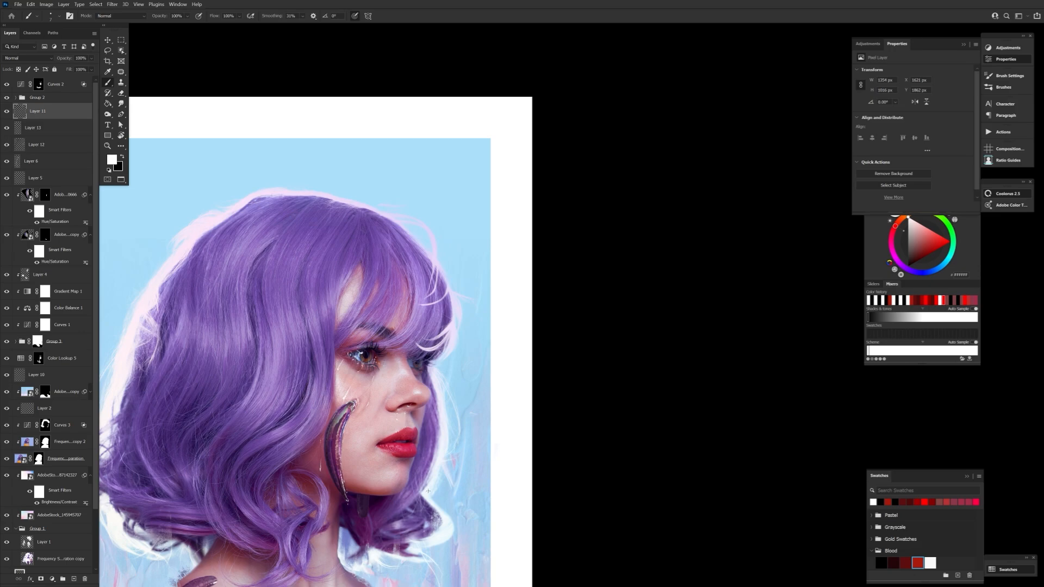
drag(486, 514, 536, 398)
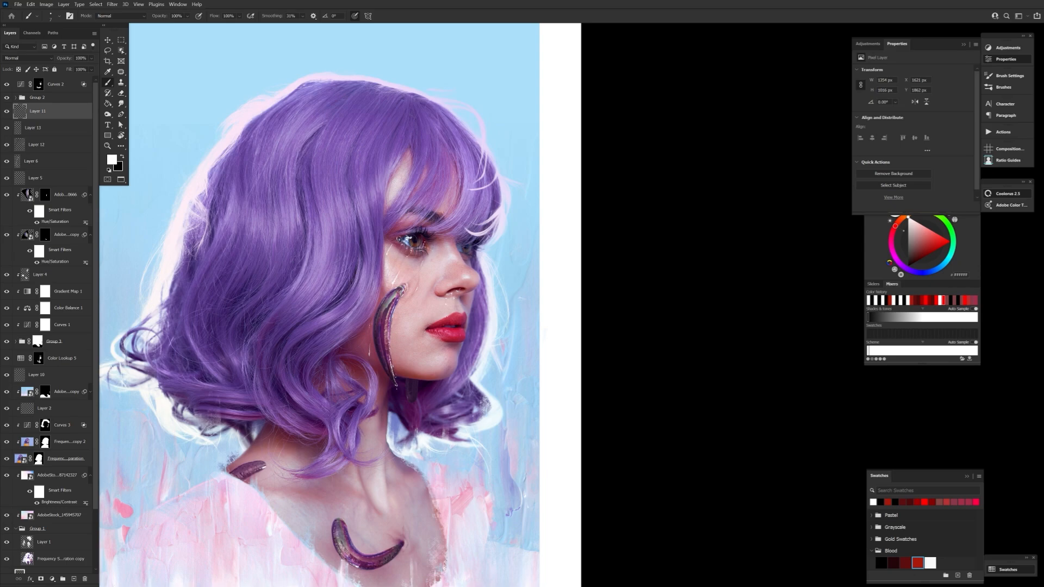
drag(397, 399, 397, 404)
drag(457, 335, 452, 330)
drag(491, 482, 417, 542)
key(bracketright)
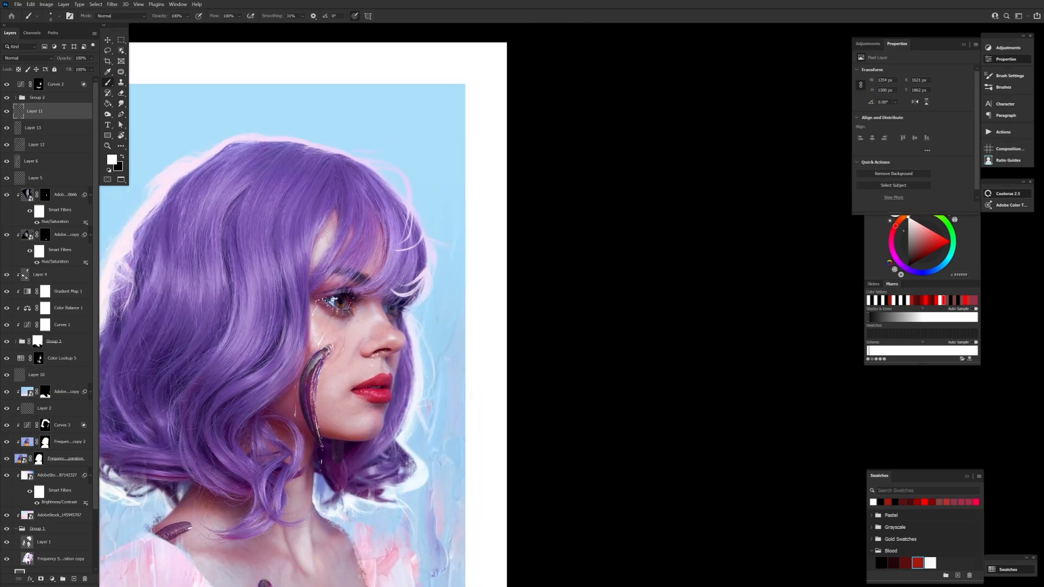
- Place the AdobeStock_149511539 image clipped to Layer 11, rotated and positioned over the cheek tears
key(z)
click(343, 326)
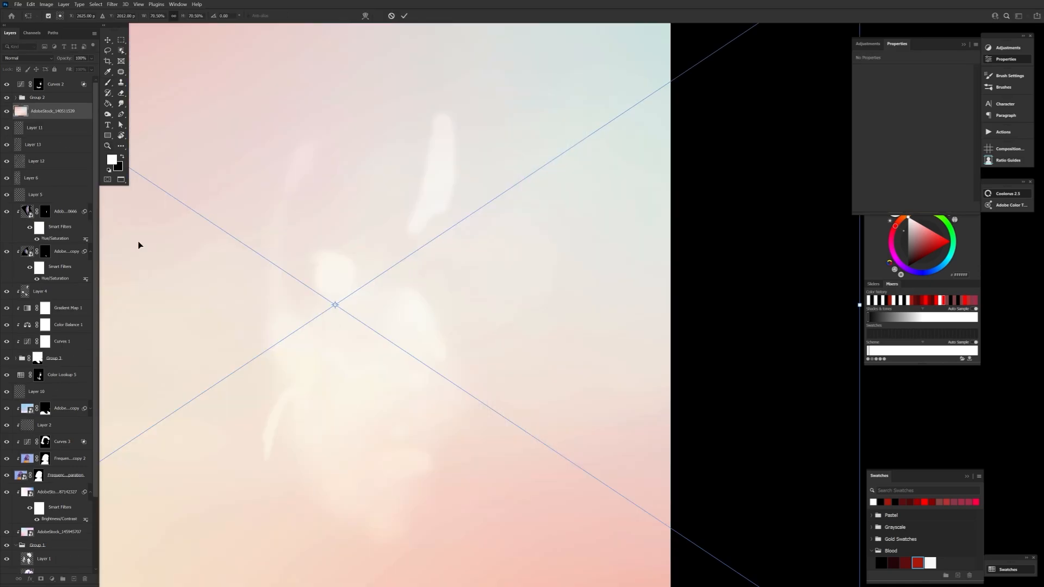
key(ctrl+0)
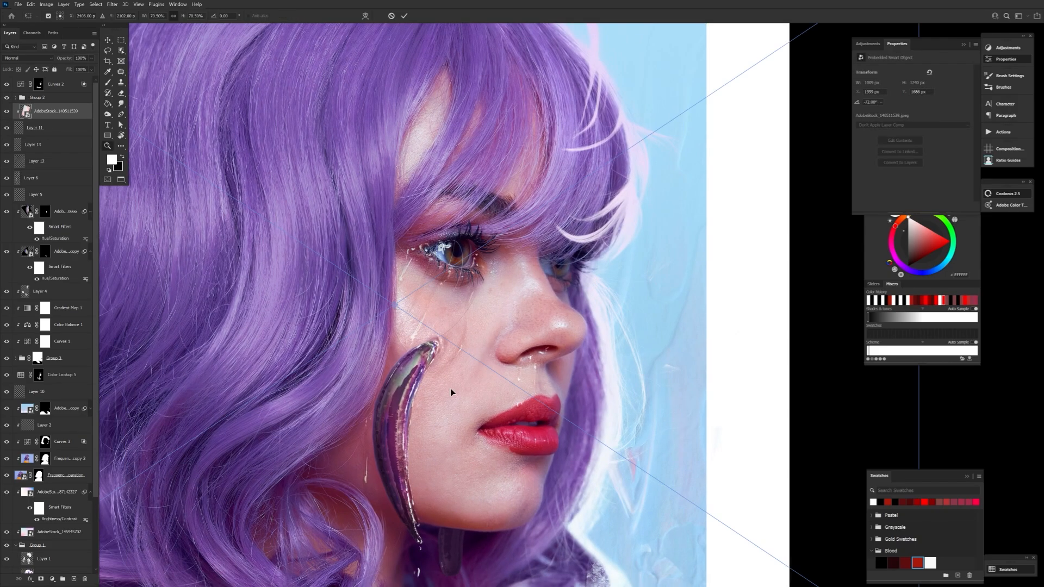
key(ctrl+0)
key(ctrl+minus)
drag(396, 310, 409, 301)
key(Return)
- Place the AdobeStock_145945707 image above it as a second clipped texture, rotated and positioned over the face
key(z)
drag(447, 237, 469, 413)
key(ctrl+t)
key(Return)
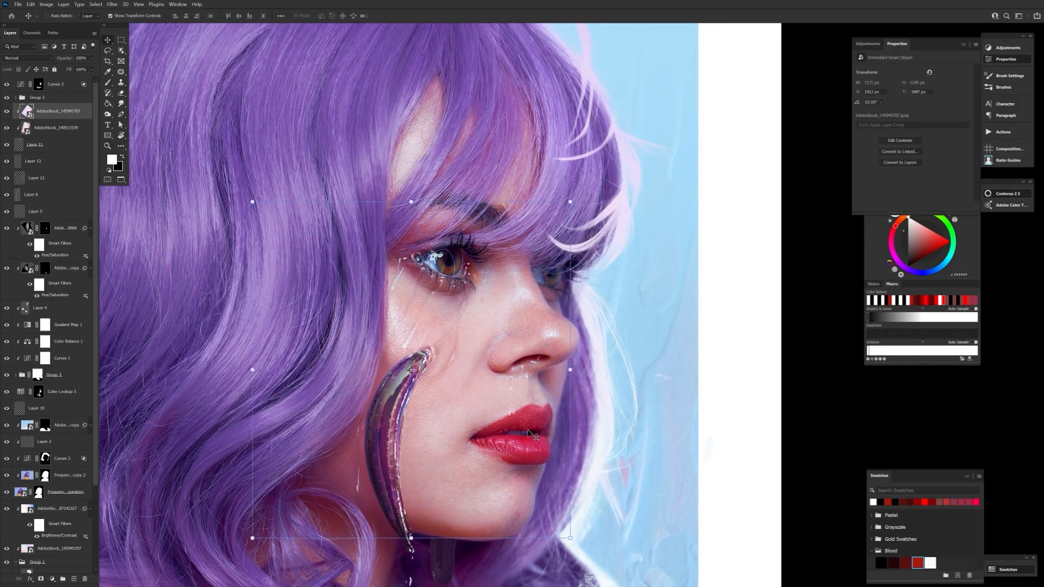
- Apply a Hue/Saturation filter to the AdobeStock_145945707 tear texture and hide the AdobeStock_149511539 texture below it
key(ctrl+u)
drag(524, 155, 257, 246)
drag(231, 320, 272, 321)
key(Return)
key(z)
drag(375, 336, 490, 408)
drag(6, 112, 7, 151)
click(6, 112)
- Add a Brightness/Contrast filter to the AdobeStock_145945707 tear texture
key(alt+i)
key(a)
key(c)
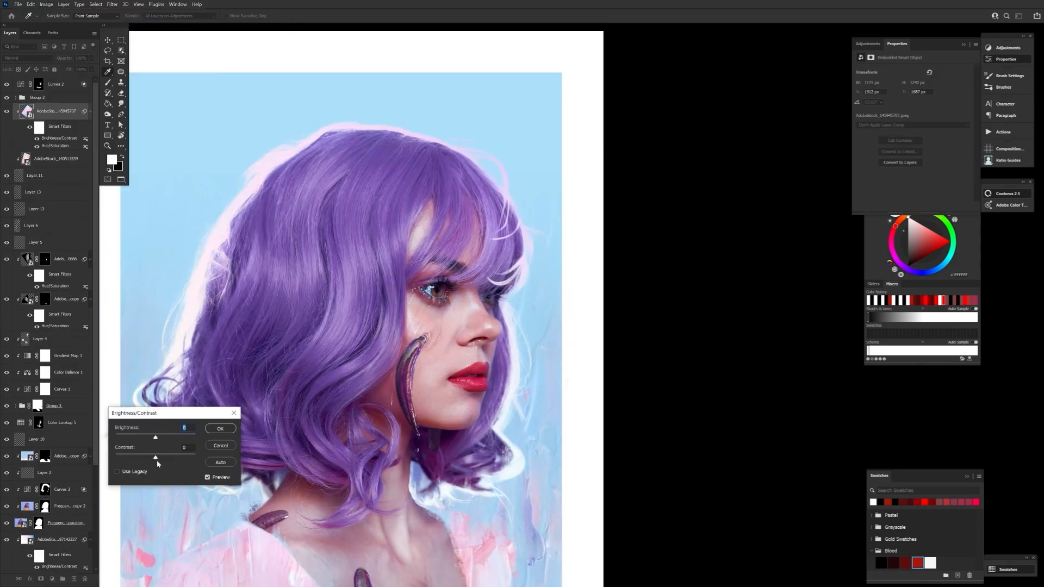
click(223, 428)
key(z)
drag(224, 428, 179, 355)
- Remove the leech from the shoulder and hide the filtered AdobeStock copy 3 layer in Group 3
key(v)
click(15, 405)
click(60, 439)
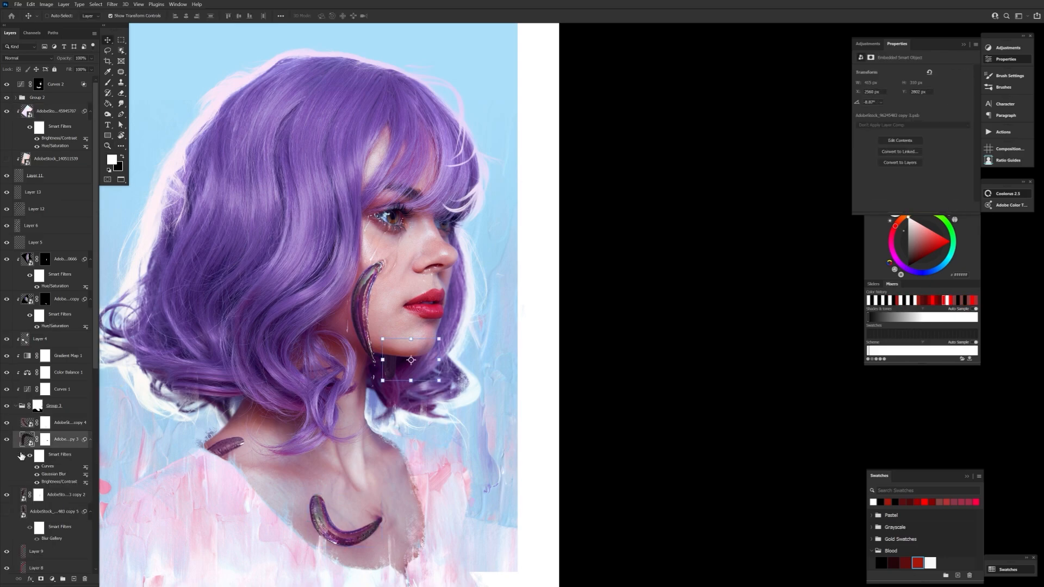
key(Delete)
key(Delete)
click(16, 405)
click(54, 442)
click(16, 405)
scroll(49, 446, down, 4)
click(46, 452)
key(e)
click(47, 435)
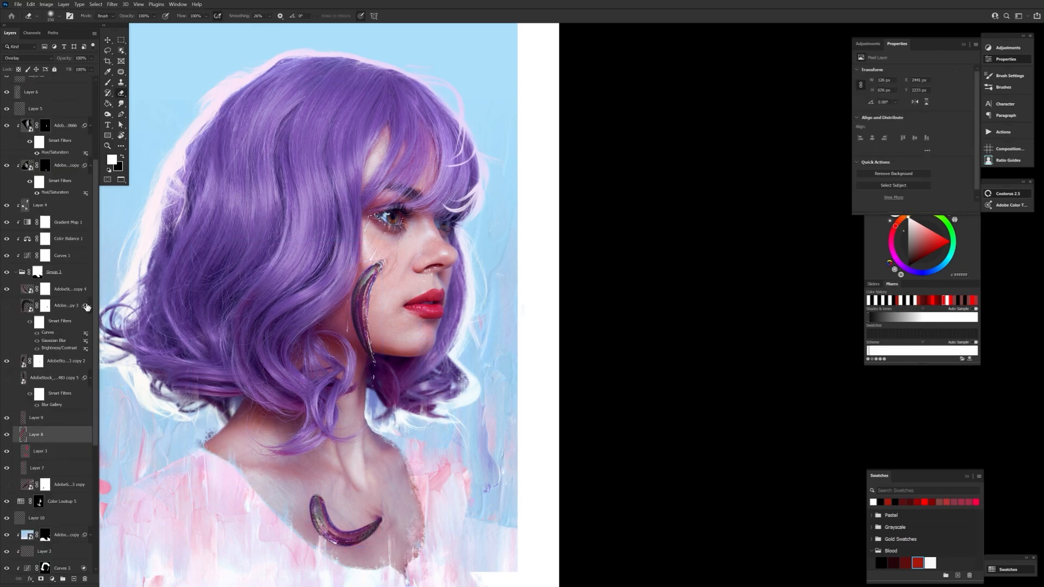
click(47, 452)
- Flip the canvas horizontally so the portrait faces the opposite way
key(z)
drag(349, 391, 422, 482)
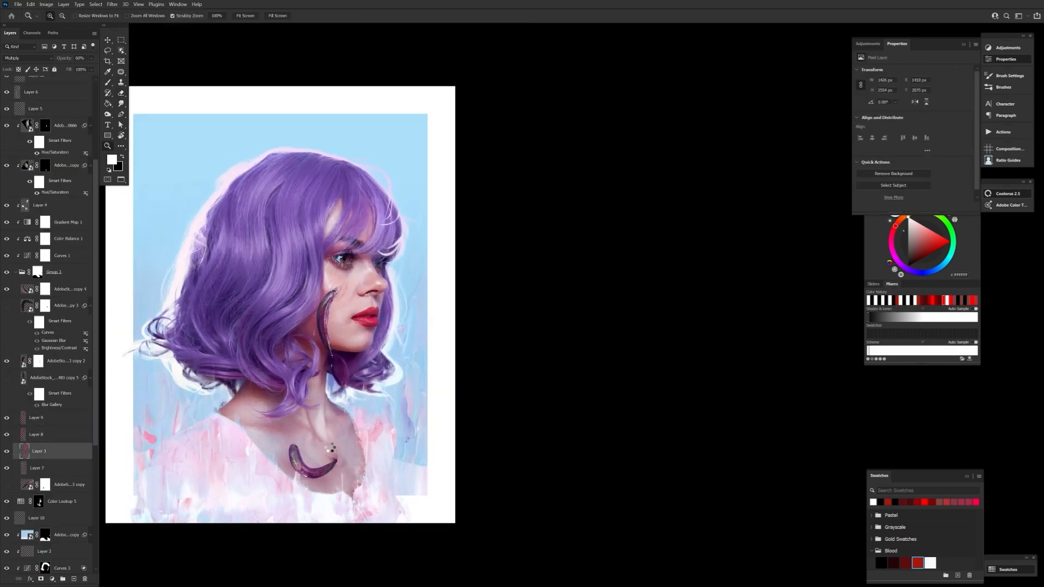
key(ctrl+shift+h)
drag(330, 446, 396, 485)
- Stretch the background paint texture upward past the artwork's upper edge and discard the old painted masking on that layer
scroll(60, 392, down, 5)
click(61, 526)
shift+click(39, 526)
key(v)
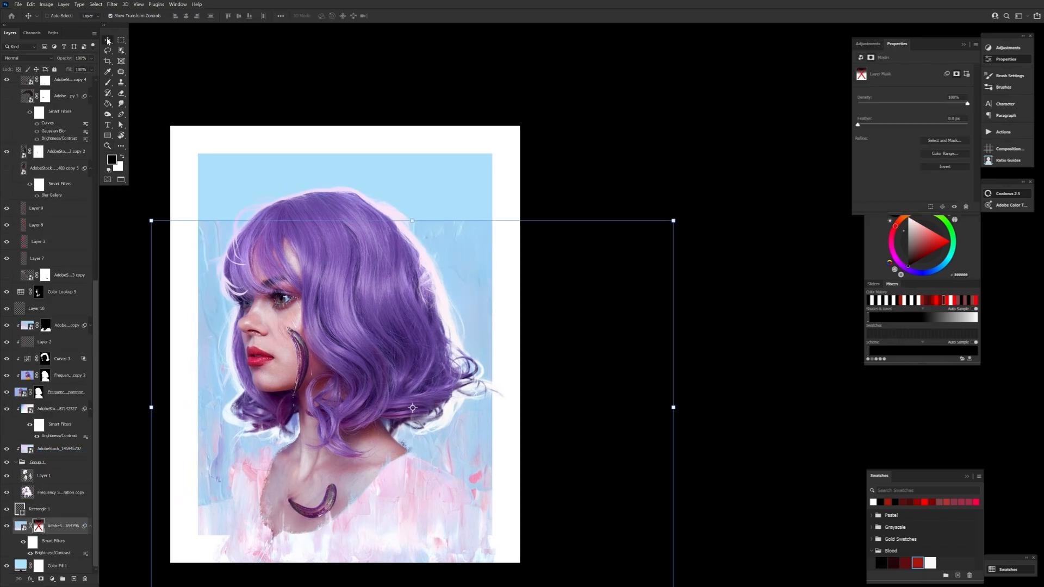
drag(412, 221, 414, 149)
key(Return)
right_click(38, 524)
click(64, 453)
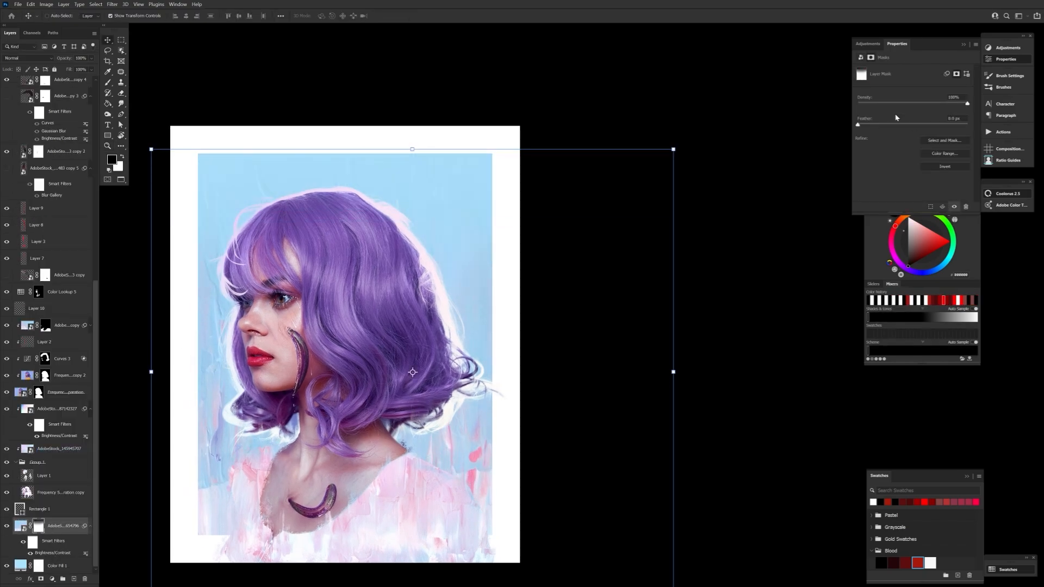
- Paint black with a small brush along the back of the hair on the Frequency Separation layer's mask
key(x)
drag(211, 213, 253, 209)
scroll(65, 348, up, 1)
click(39, 426)
key(b)
click(53, 17)
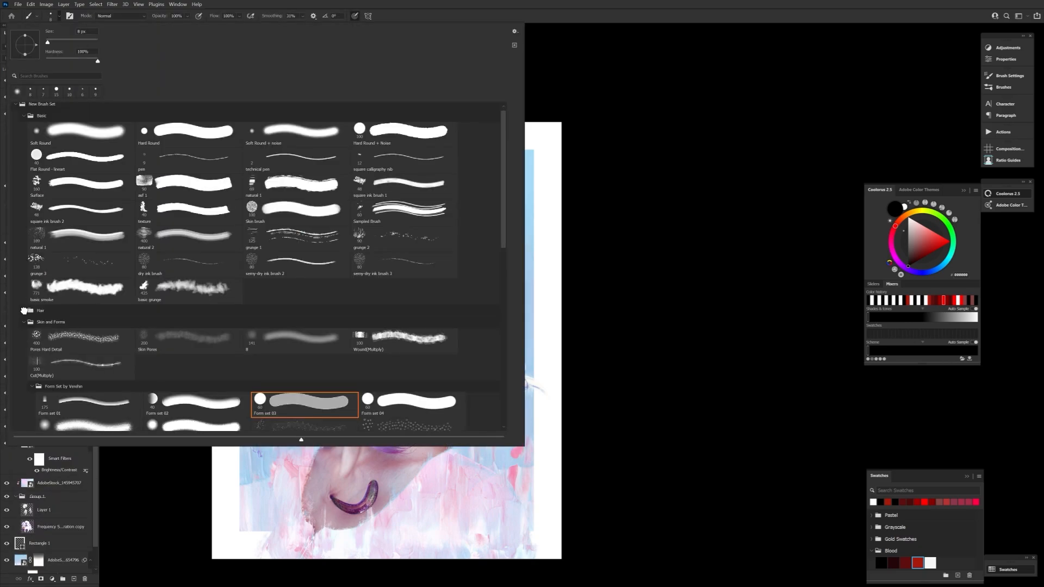
double_click(301, 436)
key(x)
key(x)
key(bracketleft)
key(bracketleft)
key(bracketleft)
key(bracketleft)
key(bracketleft)
key(bracketleft)
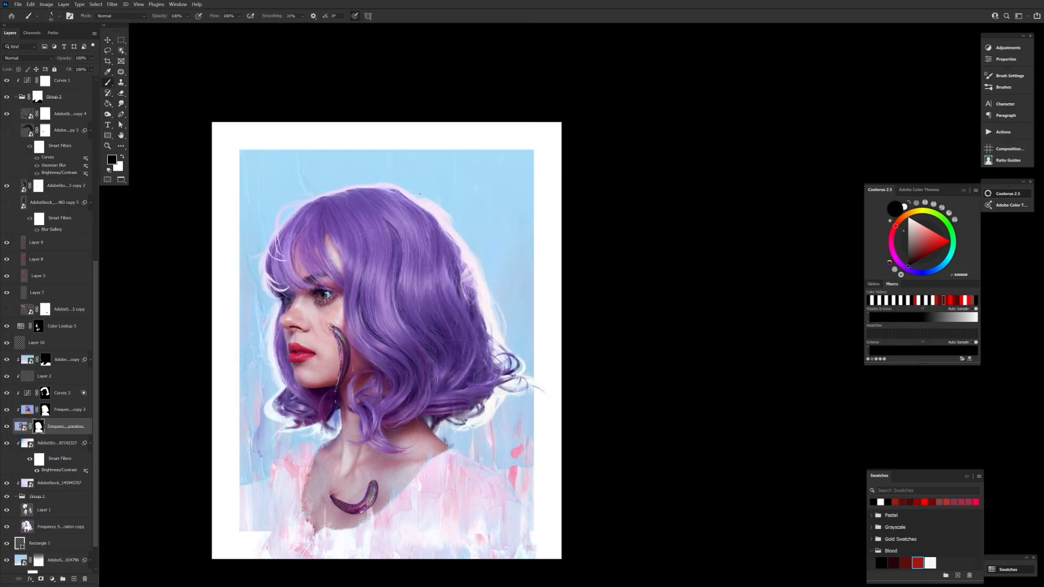
mouse_move(385, 190)
mouse_down()
mouse_move(407, 198)
mouse_move(461, 263)
mouse_up()
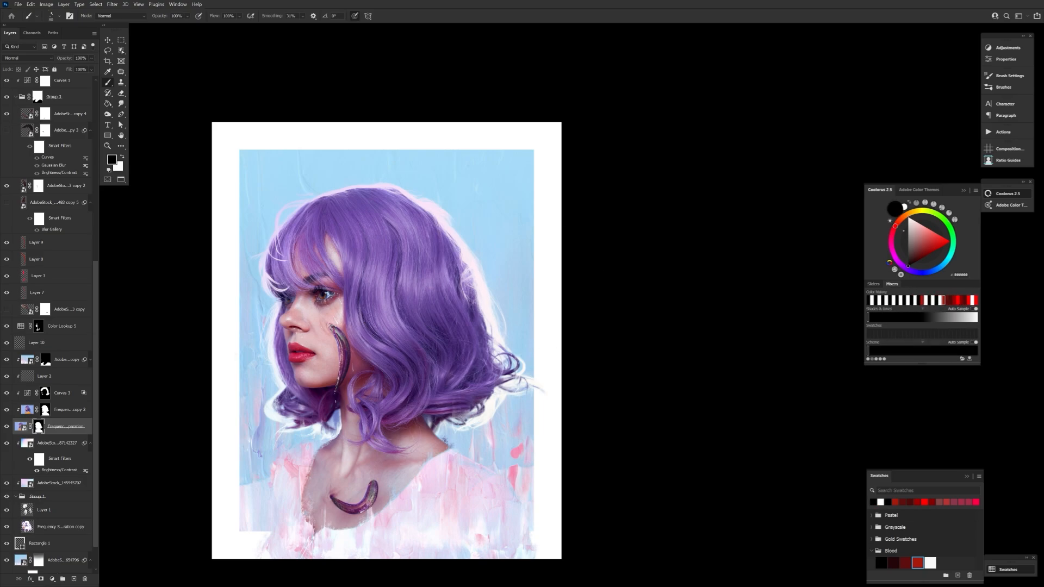
- Paint white over the curled hair tips on the same mask, and switch back to black with a much larger brush
key(x)
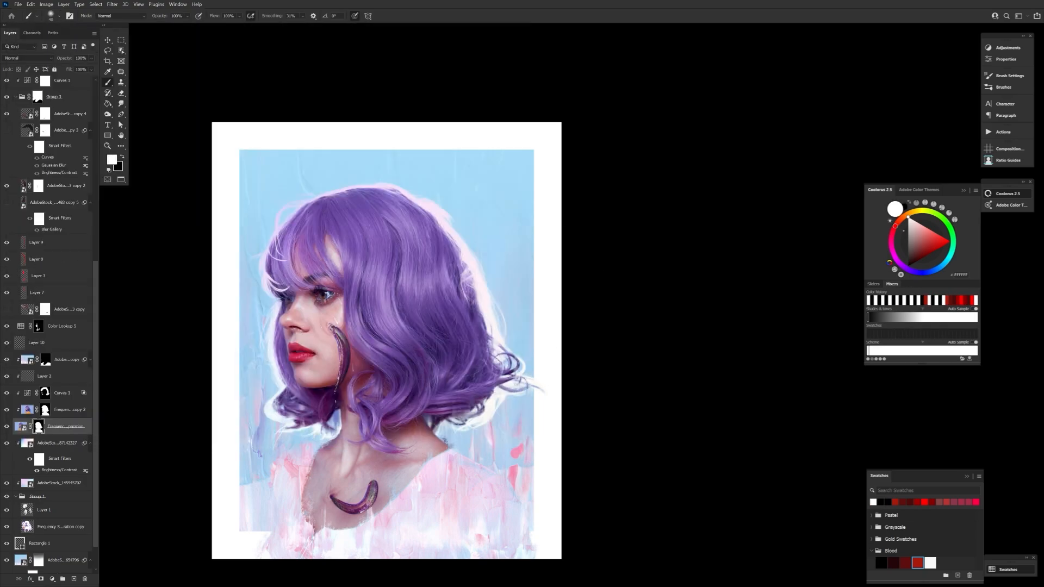
drag(514, 359, 532, 402)
key(x)
key(bracketright)
key(bracketright)
key(bracketright)
key(bracketright)
key(bracketright)
key(bracketright)
key(bracketright)
key(bracketright)
key(bracketright)
key(bracketright)
key(bracketright)
key(bracketright)
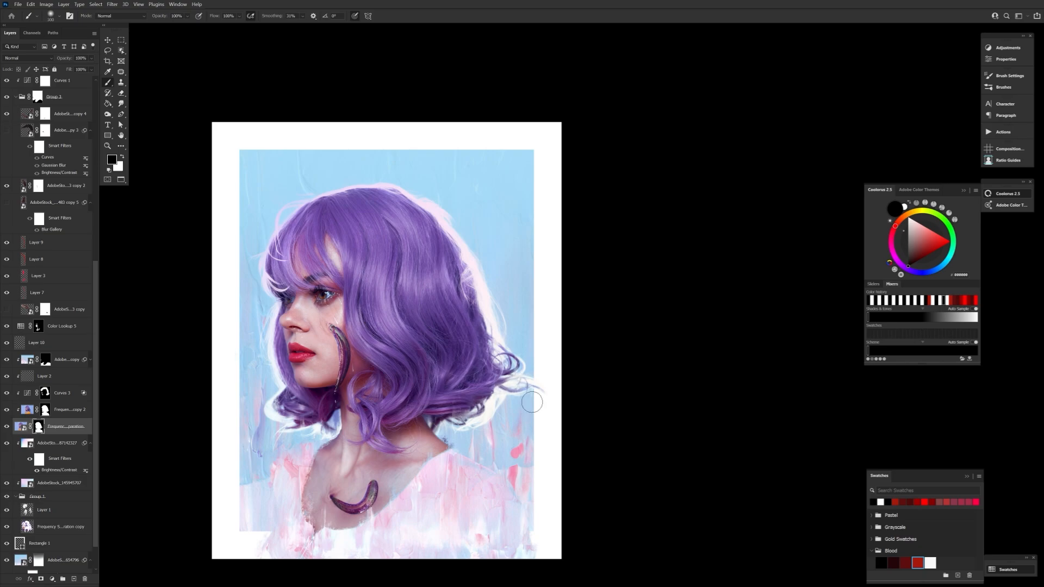
key(bracketright)
key(bracketright)
key(bracketright)
key(bracketright)
key(bracketright)
key(bracketright)
key(bracketright)
- Move the Curves 2 adjustment into Group 2, directly below Color Lookup 1
scroll(83, 87, up, 6)
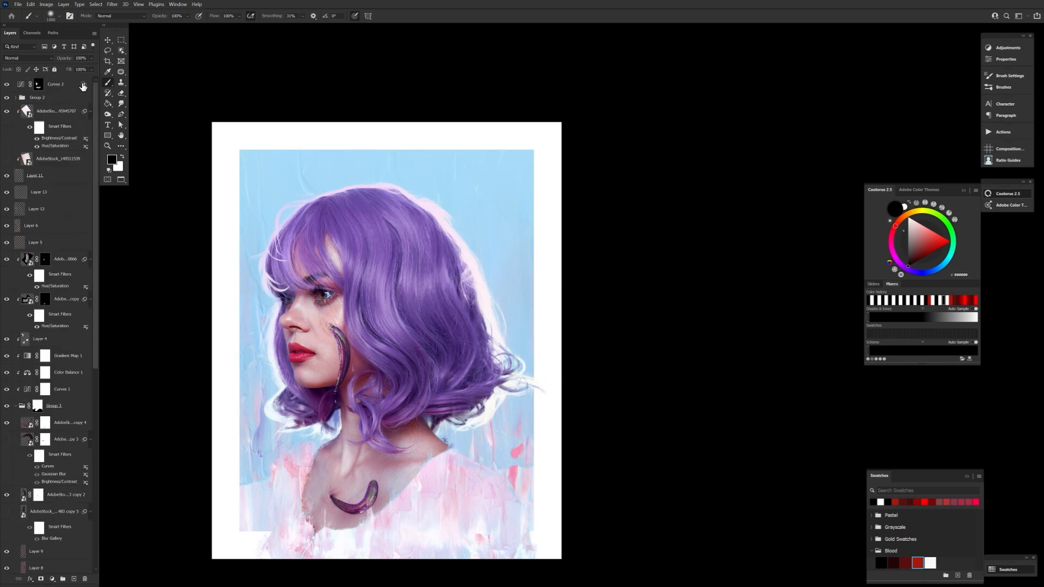
click(68, 101)
click(7, 85)
click(7, 85)
click(16, 98)
drag(55, 85, 33, 170)
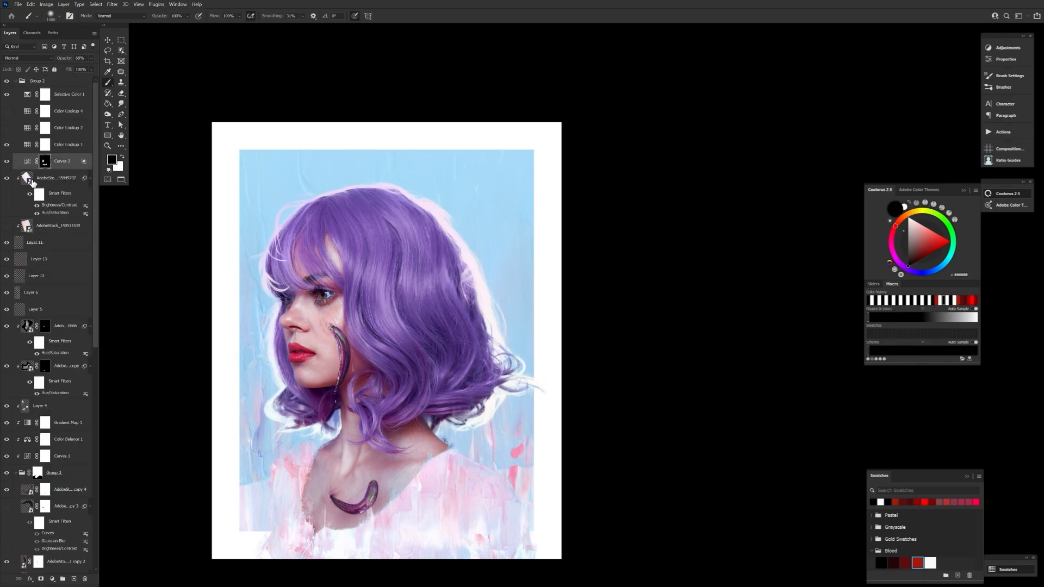
- Add a Color Lookup adjustment above Selective Color 1 in Group 2 and load the FallColors.look LUT
click(7, 112)
click(7, 111)
click(69, 95)
click(1007, 48)
click(919, 73)
click(924, 72)
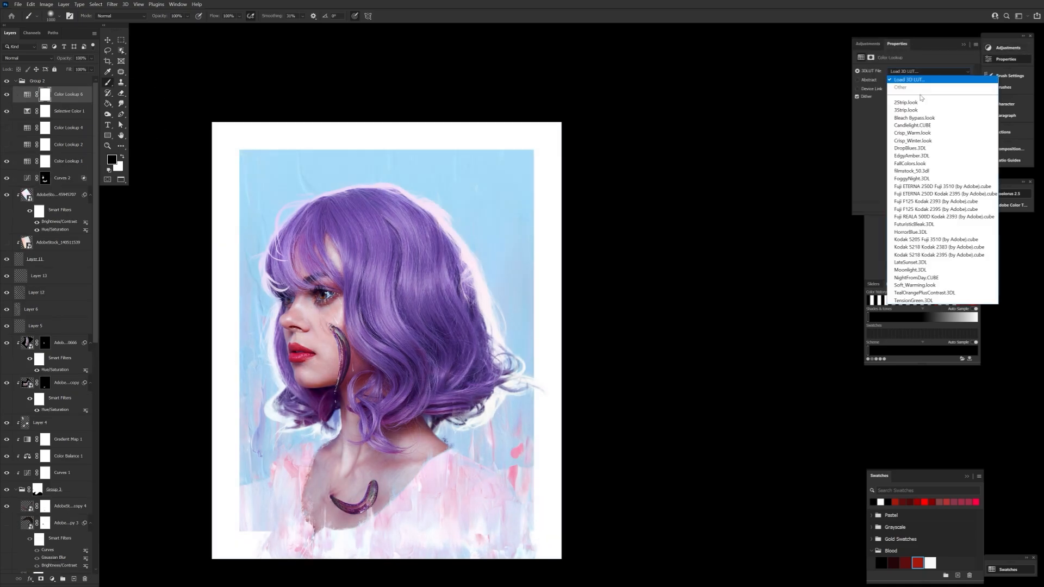
click(916, 102)
key(Down)
key(Down)
key(Down)
key(Down)
key(Down)
key(Down)
key(Down)
key(Down)
- Limit the FallColors lookup's tonal range with Blend If and lower its opacity
double_click(87, 97)
drag(682, 456, 663, 456)
click(751, 311)
drag(64, 58, 2, 58)
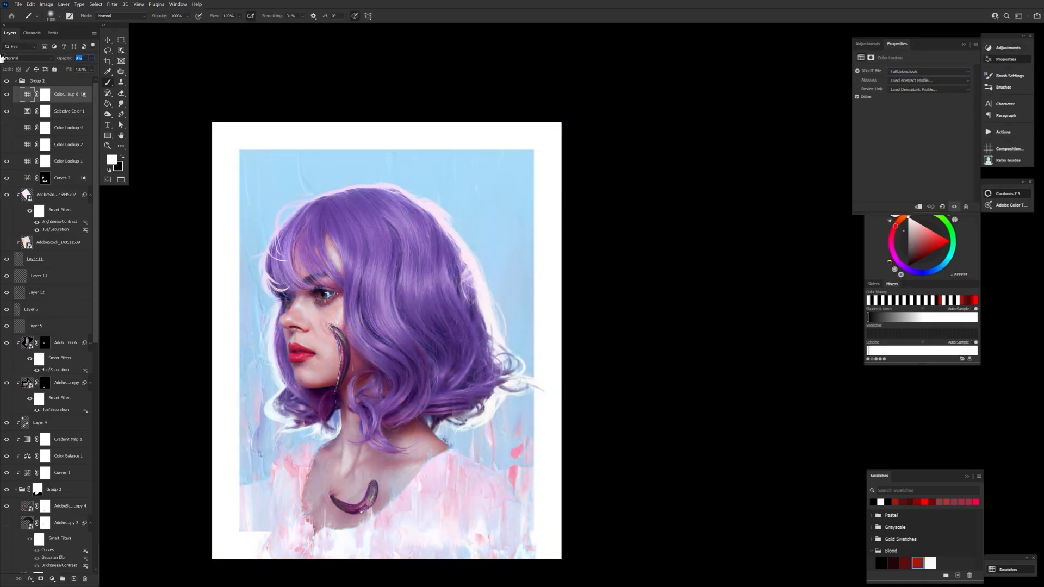
- Add another Color Lookup adjustment at the head of Group 2 with the HorrorBlue.3DL LUT at 24% opacity
click(1008, 48)
click(919, 74)
click(925, 72)
click(916, 102)
key(Down)
key(Down)
key(Down)
key(Down)
key(Down)
key(Down)
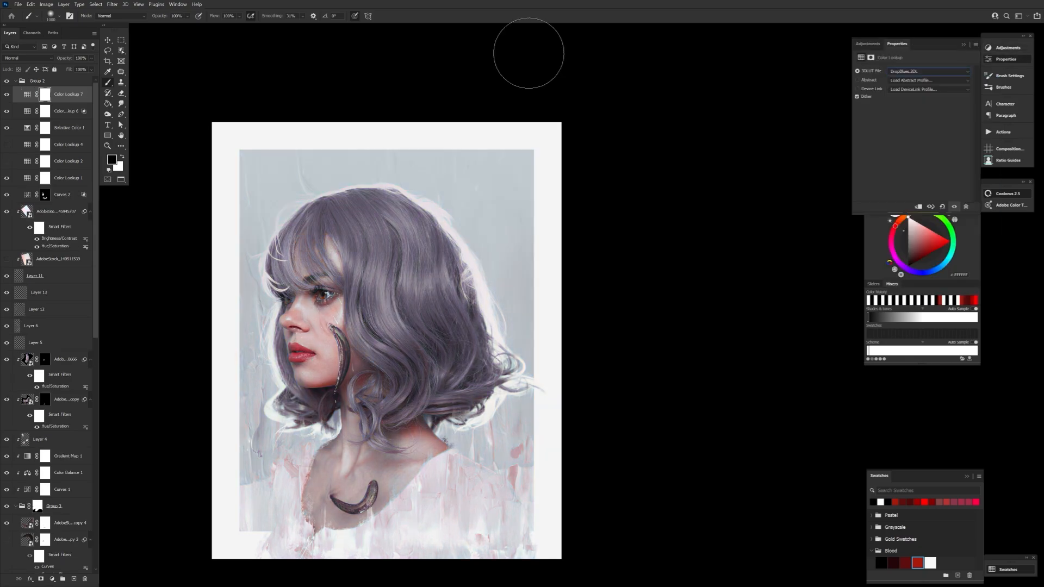
key(Down)
key(Down)
key(Down)
key(Down)
key(Down)
key(Down)
key(Down)
key(Down)
key(Down)
key(Down)
key(Down)
drag(66, 58, 25, 58)
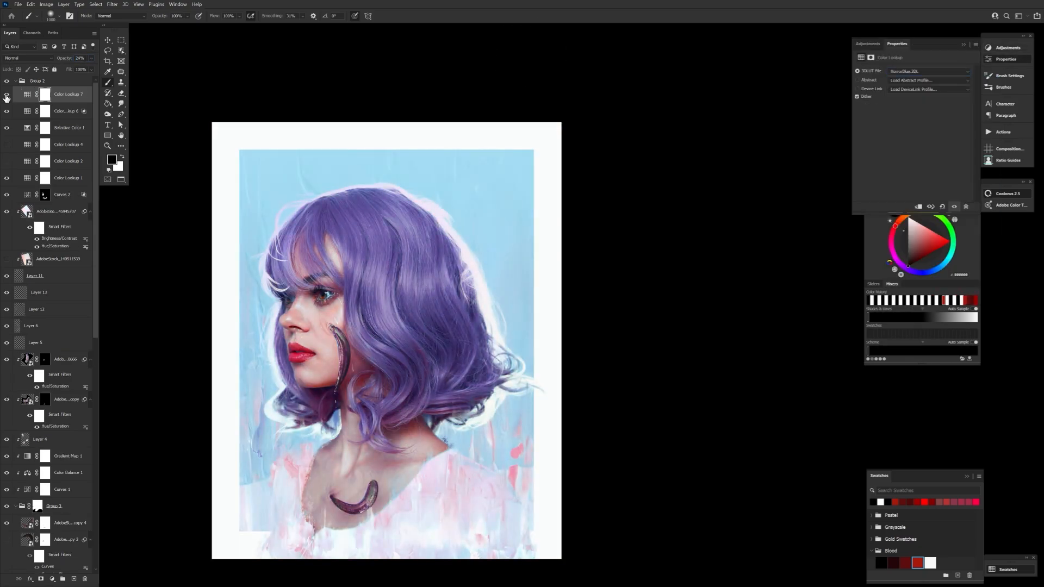
- Darken the clipped blue paint texture copy above Layer 2 with a Curves filter by moving its black point inward
key(z)
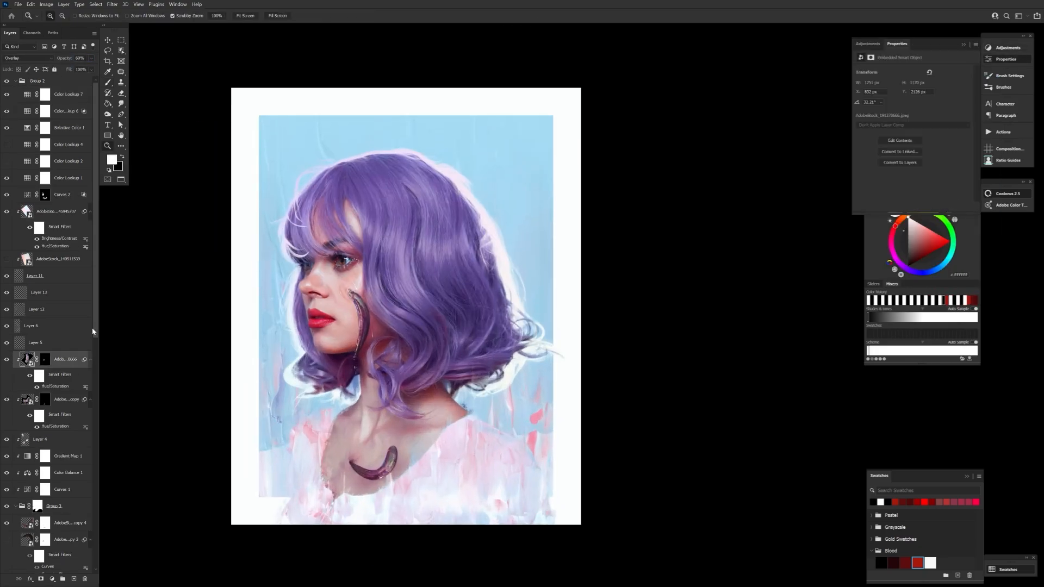
drag(93, 330, 93, 523)
click(28, 390)
key(ctrl+m)
drag(574, 319, 603, 317)
drag(550, 457, 566, 458)
drag(653, 355, 663, 358)
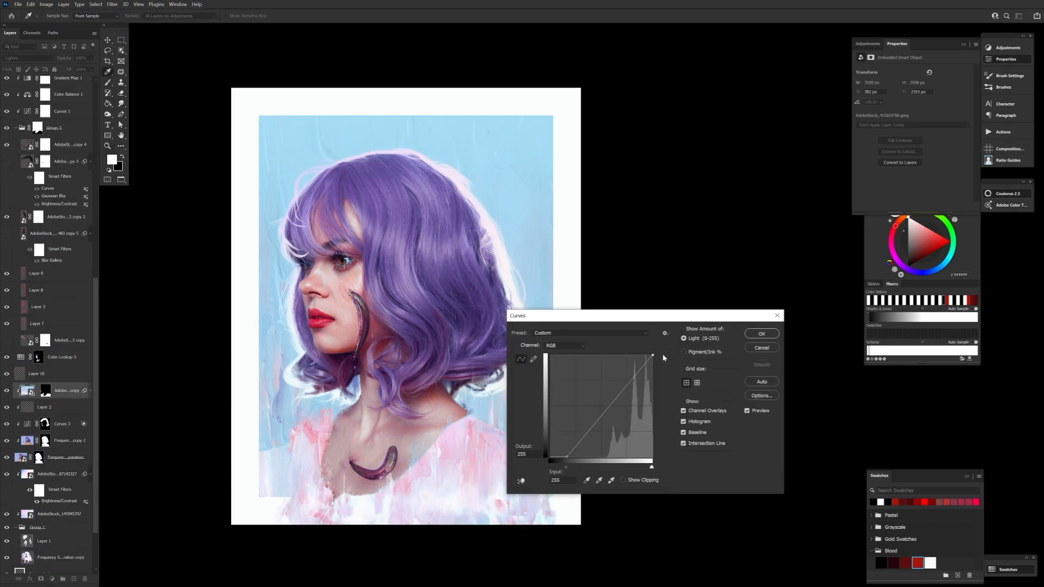
drag(674, 316, 729, 293)
click(815, 310)
- Darken the background paint texture with a Curves filter by moving its black point inward, and compare it with its filters off
scroll(56, 487, down, 3)
click(54, 541)
click(47, 4)
mouse_move(54, 23)
click(136, 40)
drag(605, 434, 613, 434)
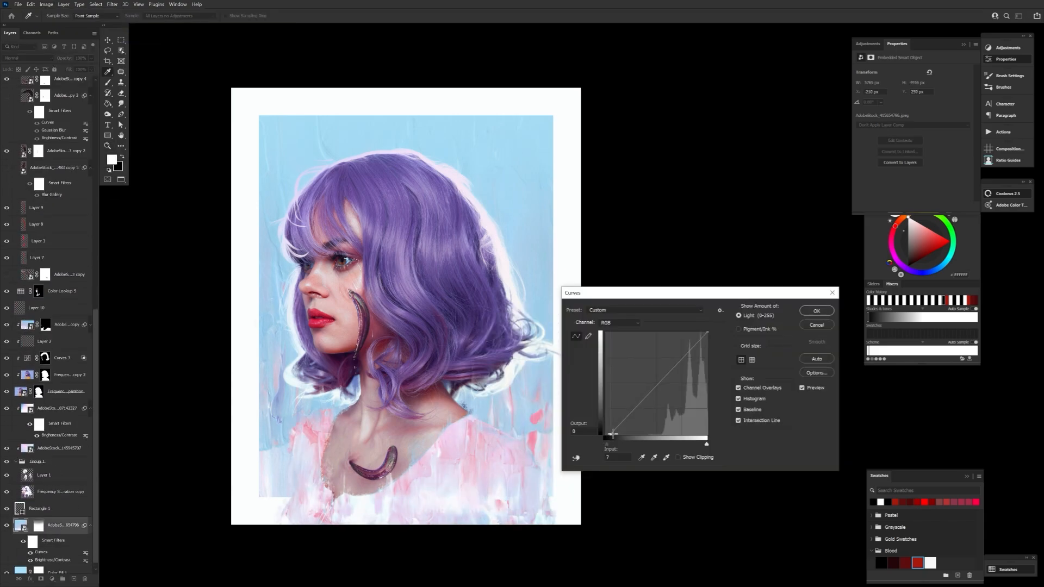
click(811, 389)
click(816, 311)
click(23, 541)
click(23, 541)
- Readjust the Brightness/Contrast filter on the AdobeStock texture ending in 87142327, increasing its brightness
scroll(60, 380, up, 1)
click(65, 337)
click(57, 421)
click(38, 448)
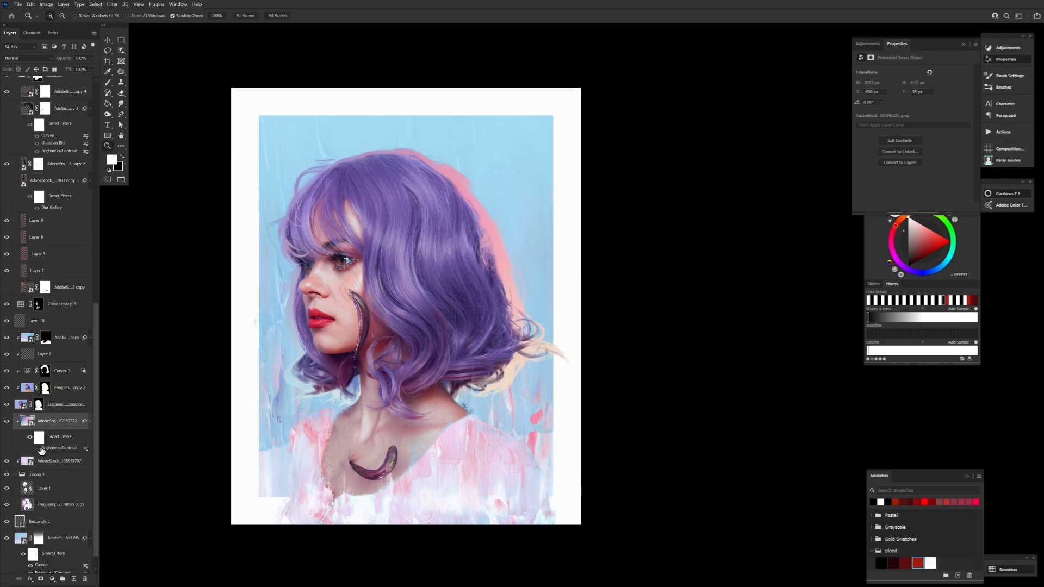
double_click(47, 449)
click(169, 457)
drag(159, 437, 171, 438)
click(221, 428)
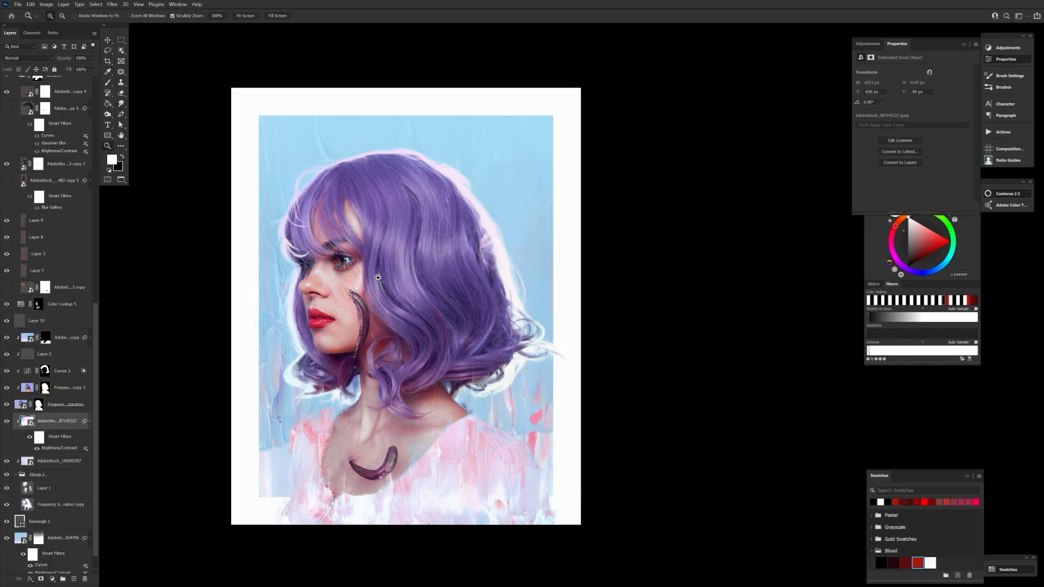
- Paint muted rose shading on Layer 7 along the lower chest edge, using a small brush at 11% flow
drag(381, 477, 415, 534)
scroll(40, 422, up, 3)
click(41, 421)
key(b)
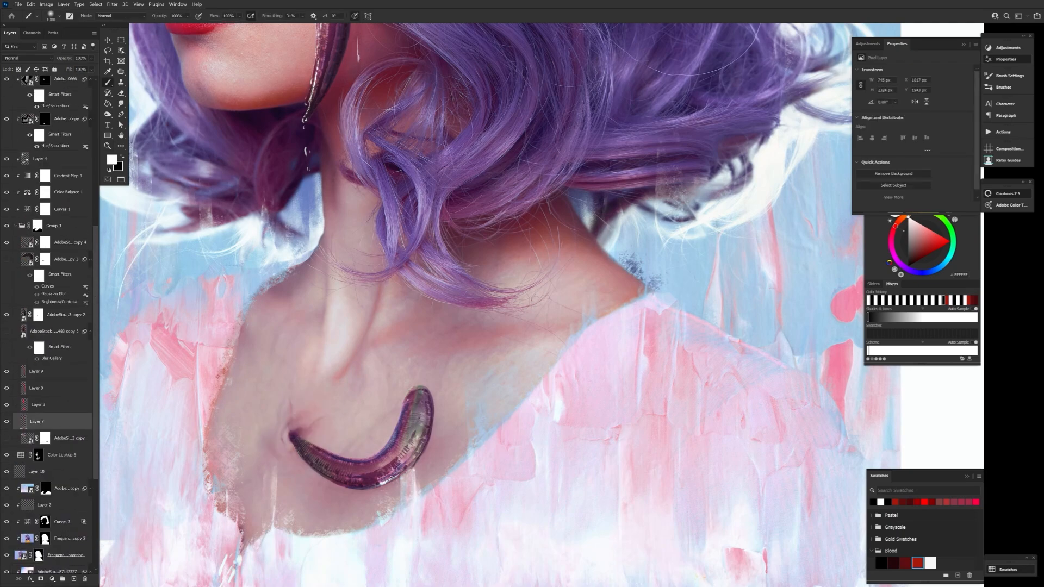
click(112, 159)
click(419, 449)
drag(377, 471, 361, 481)
click(490, 442)
key(bracketleft)
key(bracketleft)
key(bracketleft)
key(bracketleft)
key(bracketleft)
key(bracketleft)
key(bracketleft)
key(bracketleft)
key(bracketleft)
key(bracketleft)
key(bracketleft)
key(bracketleft)
key(bracketleft)
key(bracketleft)
key(bracketleft)
key(bracketleft)
key(bracketleft)
key(bracketleft)
key(bracketleft)
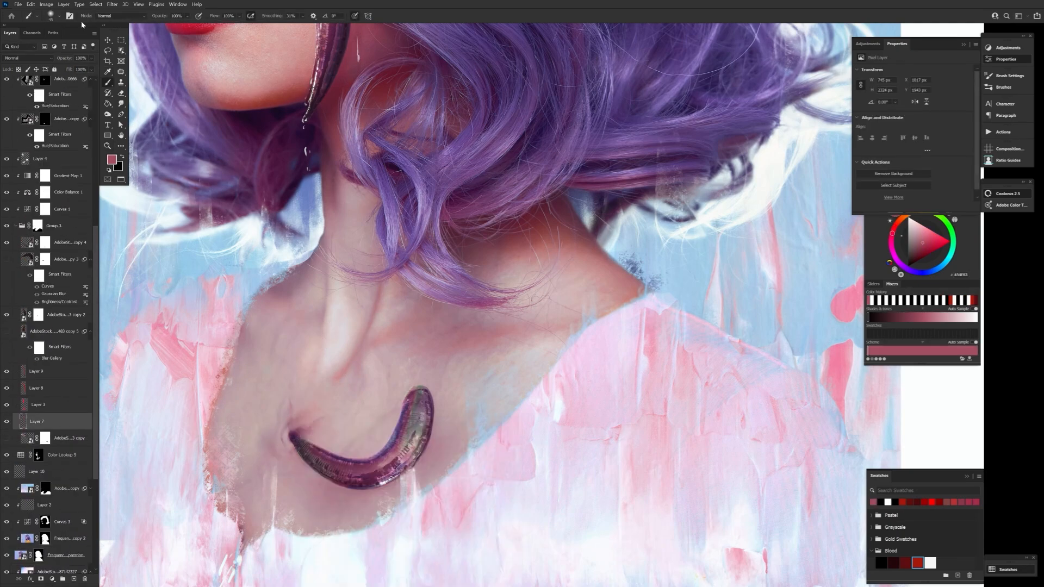
key(bracketright)
key(bracketright)
key(bracketright)
key(bracketright)
key(bracketright)
key(bracketright)
key(bracketright)
key(shift+1)
key(shift+1)
drag(235, 504, 249, 475)
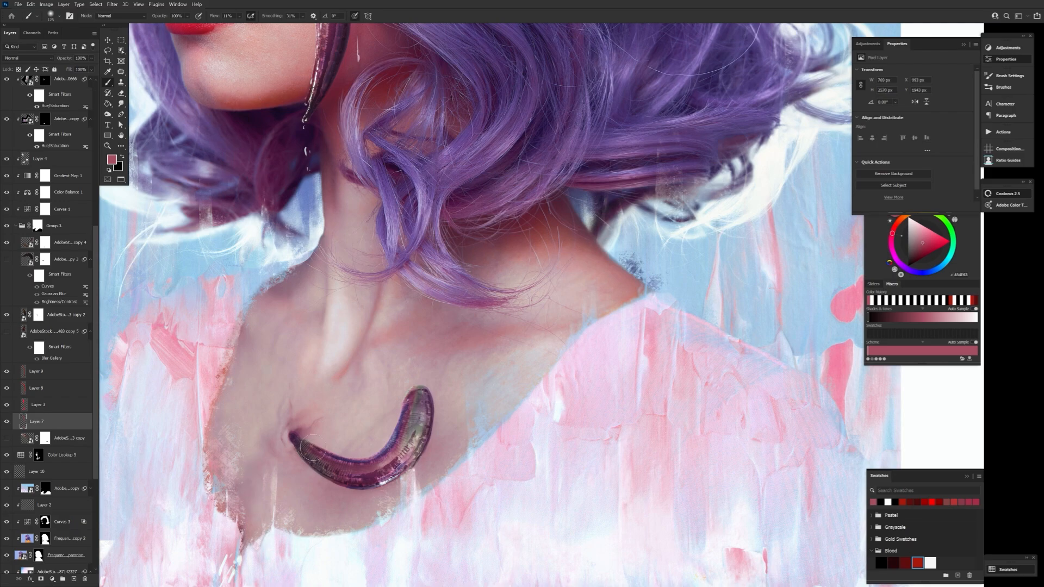
- Mask the upper tip of the chest leech on the AdobeStock copy 4 mask with a small black brush at 100% flow
click(46, 317)
key(v)
click(65, 244)
key(b)
key(bracketleft)
key(bracketleft)
key(bracketleft)
key(bracketleft)
key(bracketleft)
key(bracketleft)
key(bracketleft)
key(bracketleft)
key(bracketleft)
key(bracketleft)
key(bracketleft)
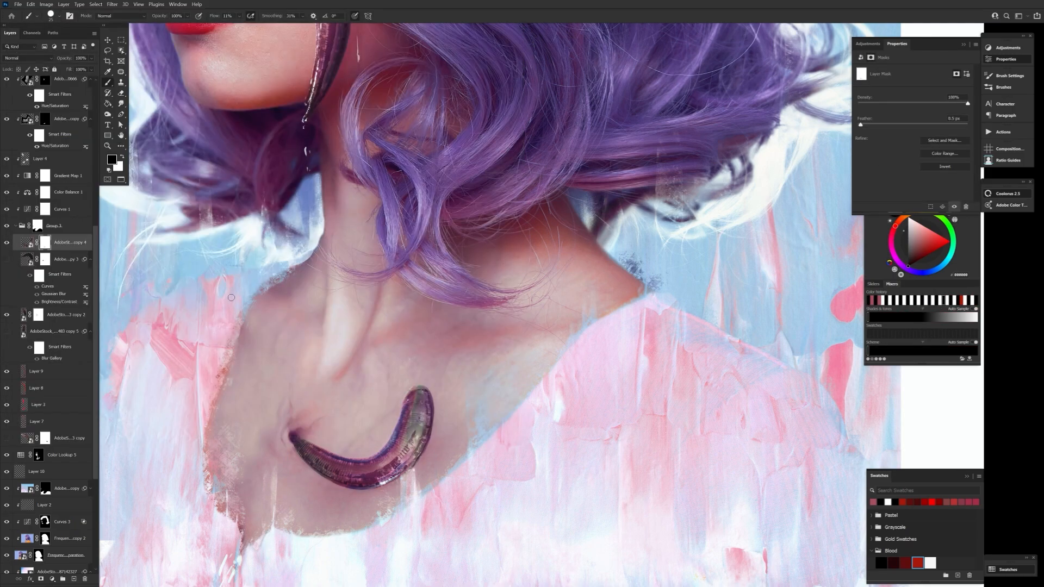
key(bracketleft)
key(shift+0)
key(bracketright)
key(bracketleft)
drag(409, 392, 424, 386)
- Paint small white highlights on Layer 6 at the chest leech's head and along its body with a fine brush
scroll(47, 164, up, 3)
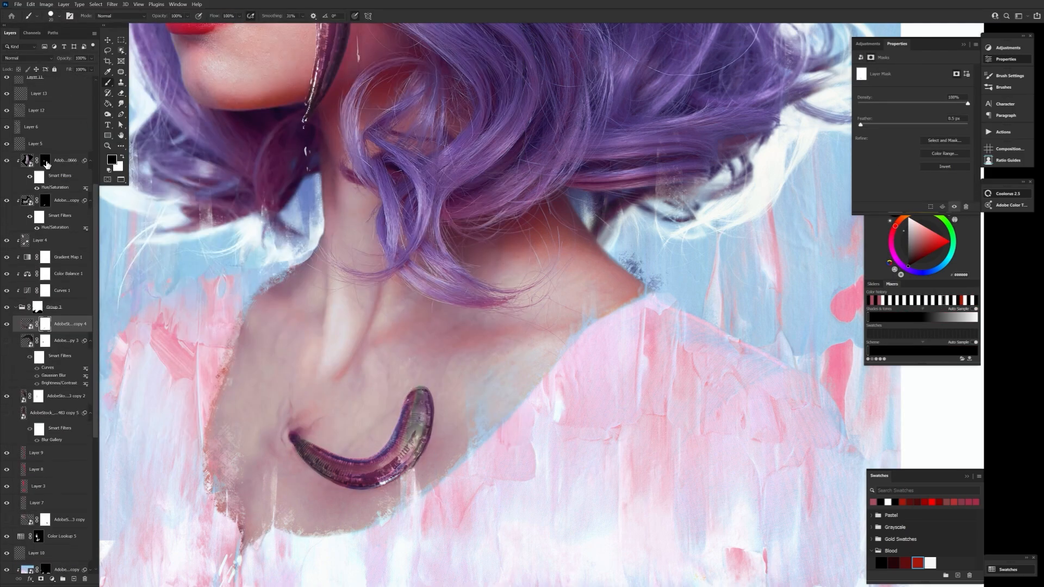
click(46, 200)
scroll(45, 185, up, 1)
click(38, 160)
click(53, 16)
double_click(202, 341)
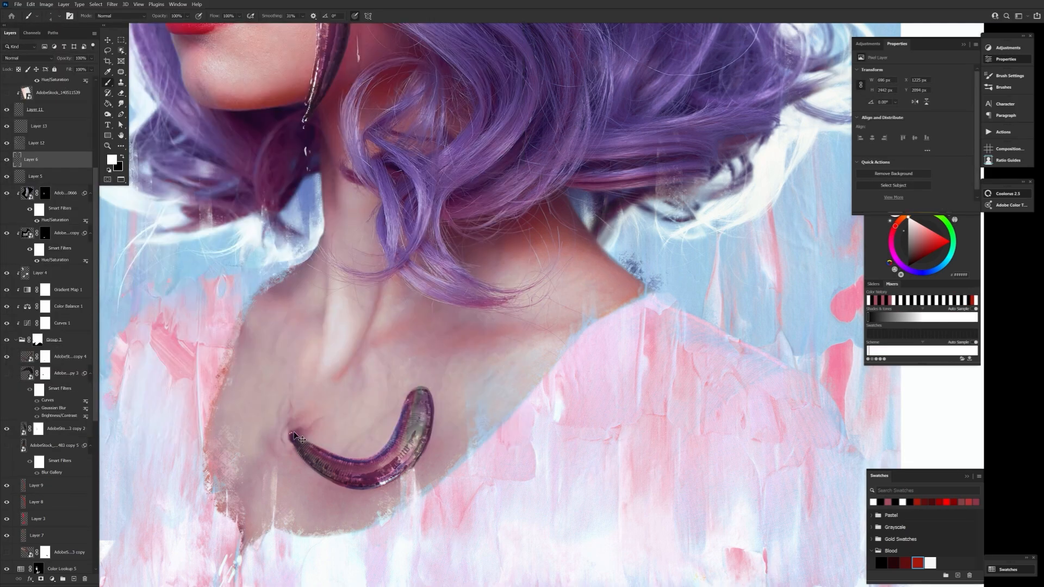
click(294, 435)
drag(414, 435, 462, 435)
- Soften the chest leech on the AdobeStock copy 4 layer with a slight Gaussian Blur smart filter
click(70, 357)
key(v)
click(112, 4)
click(124, 12)
drag(446, 280, 587, 264)
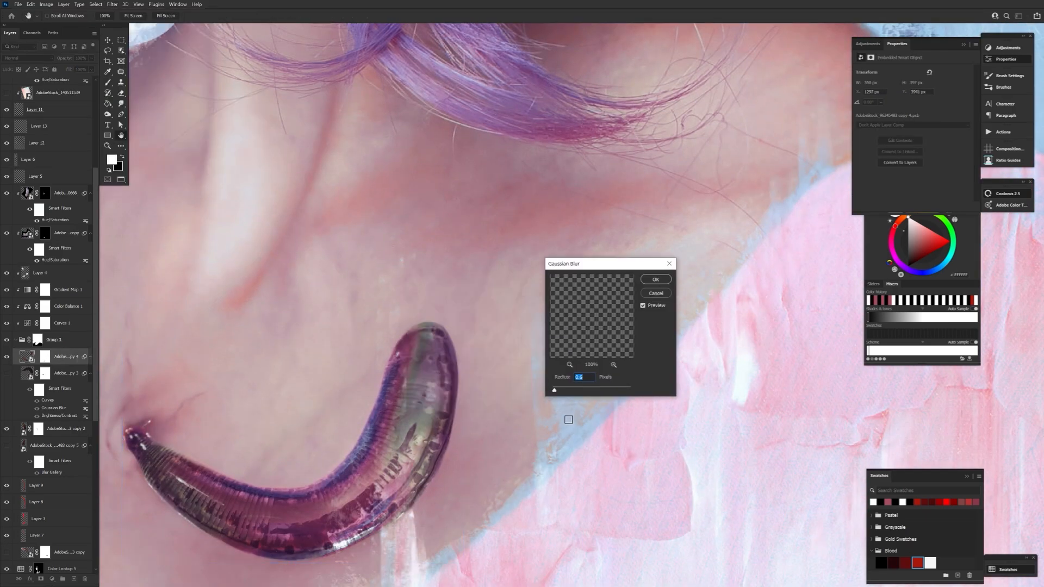
drag(554, 390, 555, 390)
key(Return)
click(45, 357)
key(r)
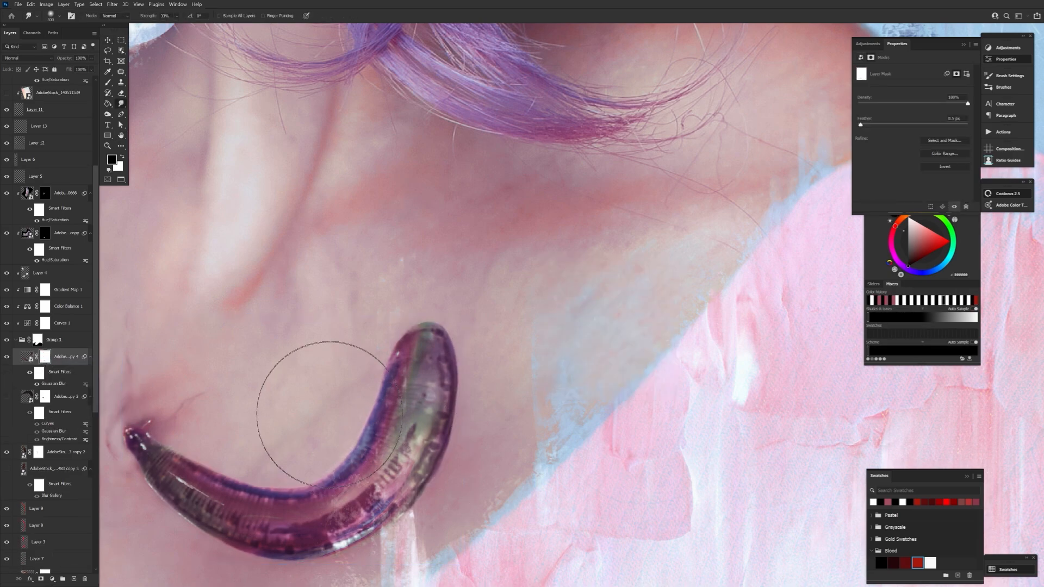
click(45, 233)
- Adjust the chest leech's tones with a Brightness/Contrast smart filter on the AdobeStock copy 4 layer
key(z)
drag(460, 330, 386, 330)
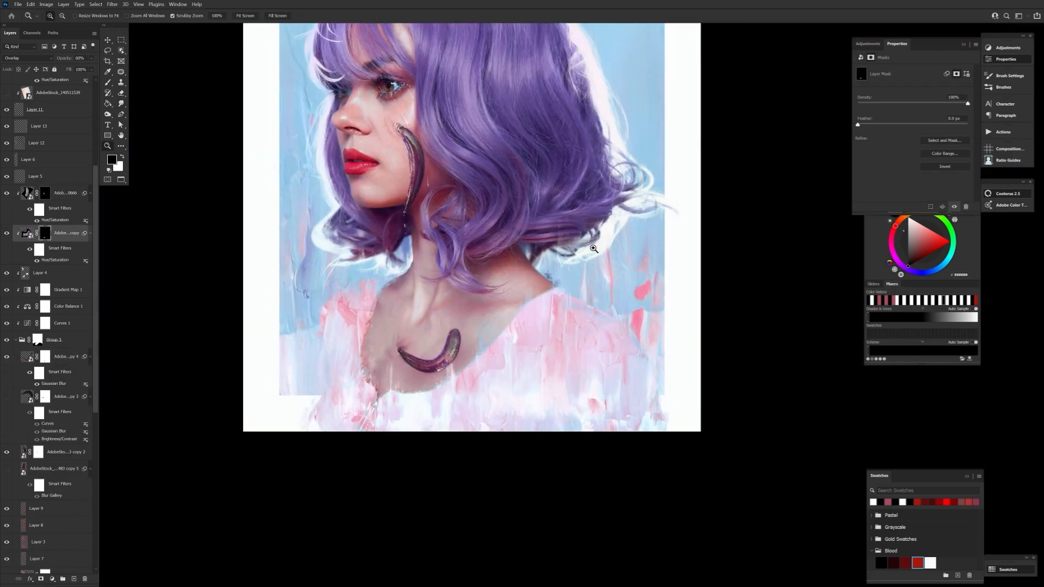
drag(594, 249, 605, 249)
click(28, 357)
click(46, 4)
click(59, 22)
click(150, 23)
drag(155, 457, 136, 457)
mouse_move(165, 437)
mouse_down()
mouse_move(175, 437)
mouse_move(165, 437)
mouse_up()
click(217, 477)
click(216, 478)
key(Return)
- Place a duplicate of the blue and pink paint texture directly below Curves 2 in Group 2 and delete its layer mask
key(z)
drag(443, 440, 388, 437)
scroll(444, 457, down, 1)
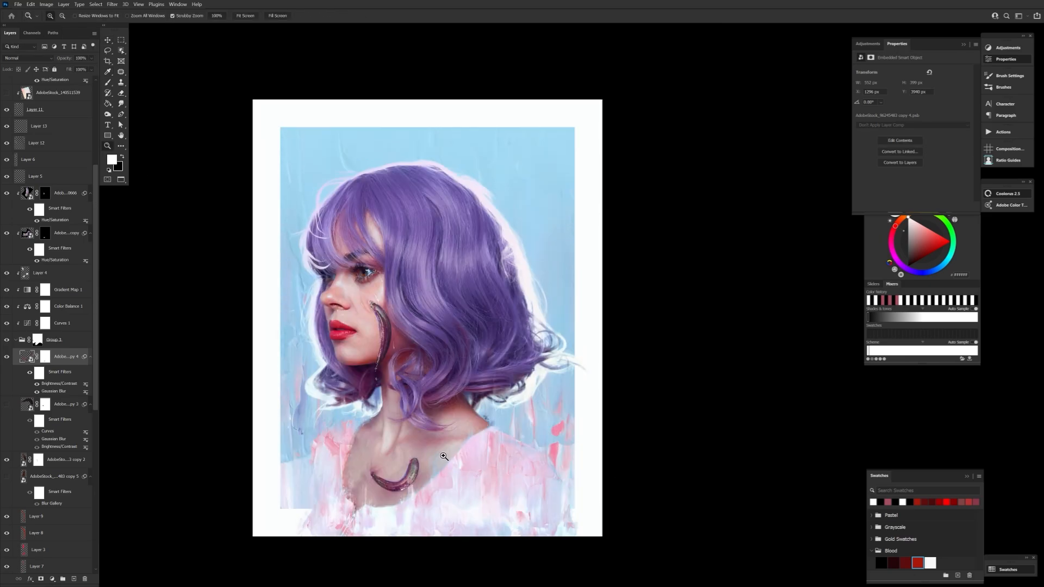
drag(96, 266, 96, 309)
click(16, 364)
drag(63, 359, 63, 203)
click(45, 211)
key(Delete)
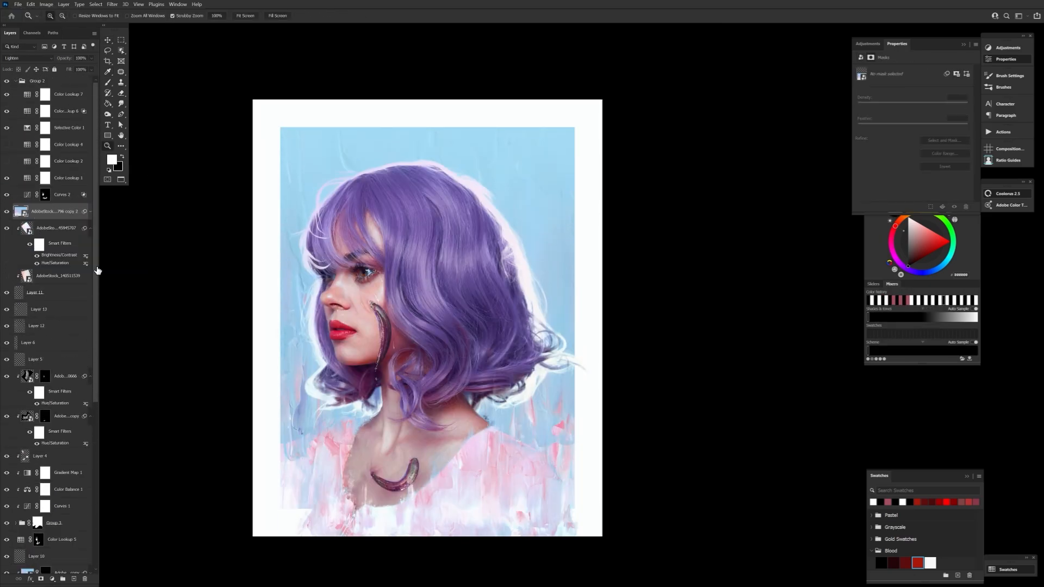
- Set the duplicated paint texture to Normal blending and transform it to cover the lower and middle portrait
click(28, 58)
click(34, 64)
key(v)
drag(439, 308, 443, 155)
key(Return)
drag(598, 345, 520, 345)
click(391, 16)
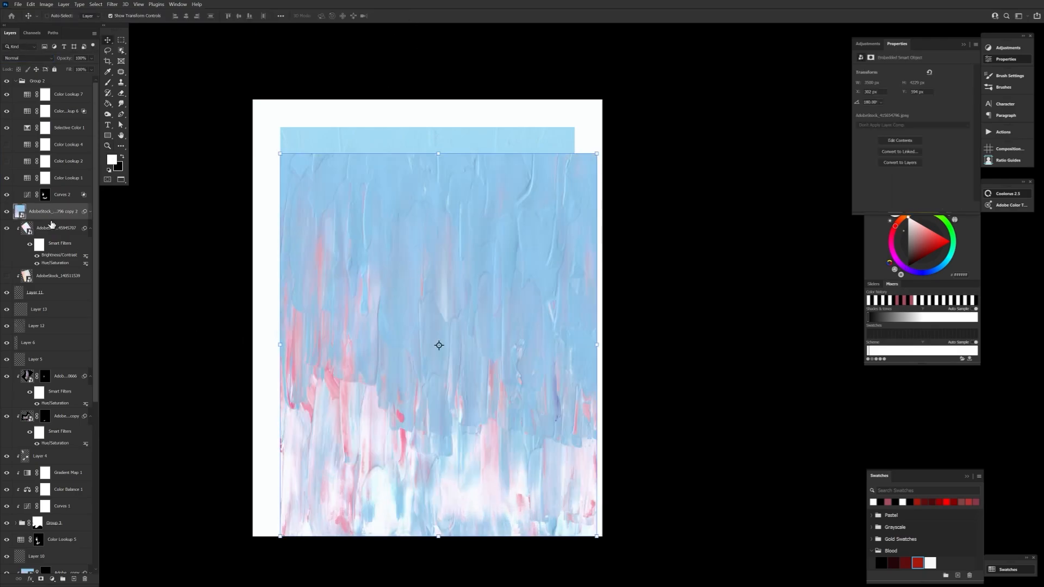
- Add a black-filled mask to the duplicated texture and set up a textured paint brush with Shape Dynamics for revealing it
click(40, 580)
key(alt+Delete)
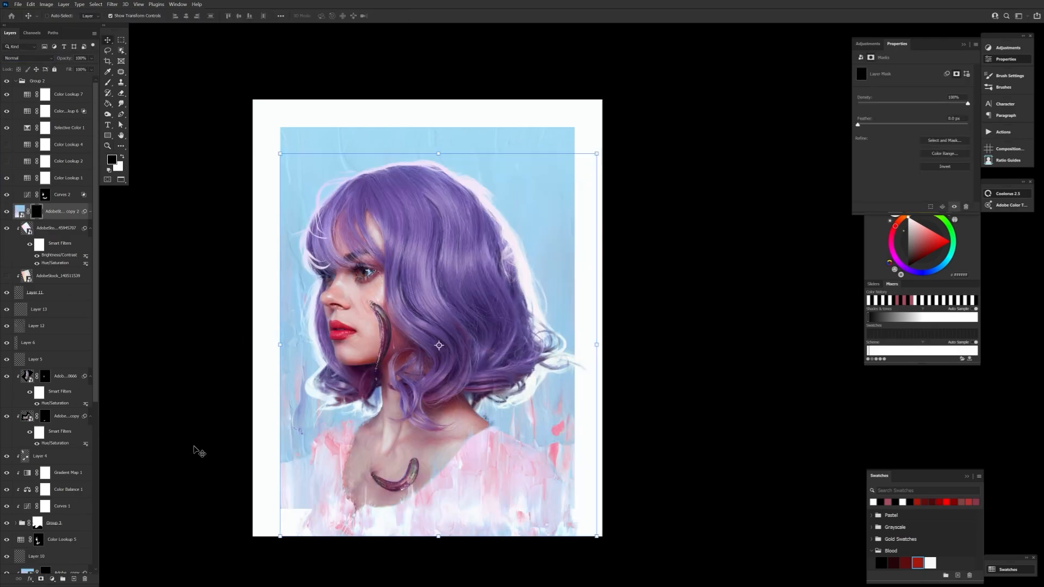
key(b)
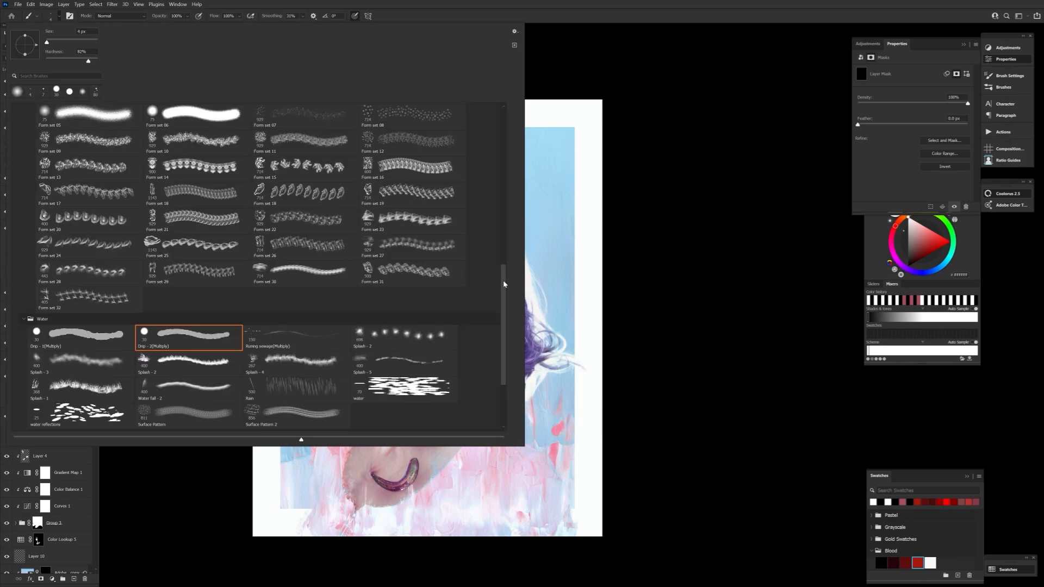
double_click(177, 197)
click(1010, 76)
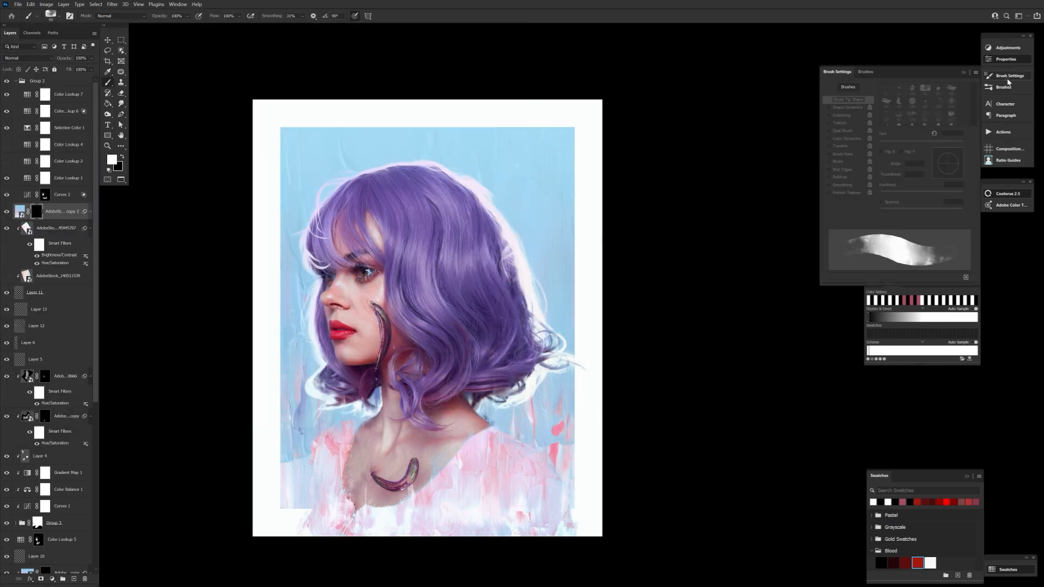
click(847, 107)
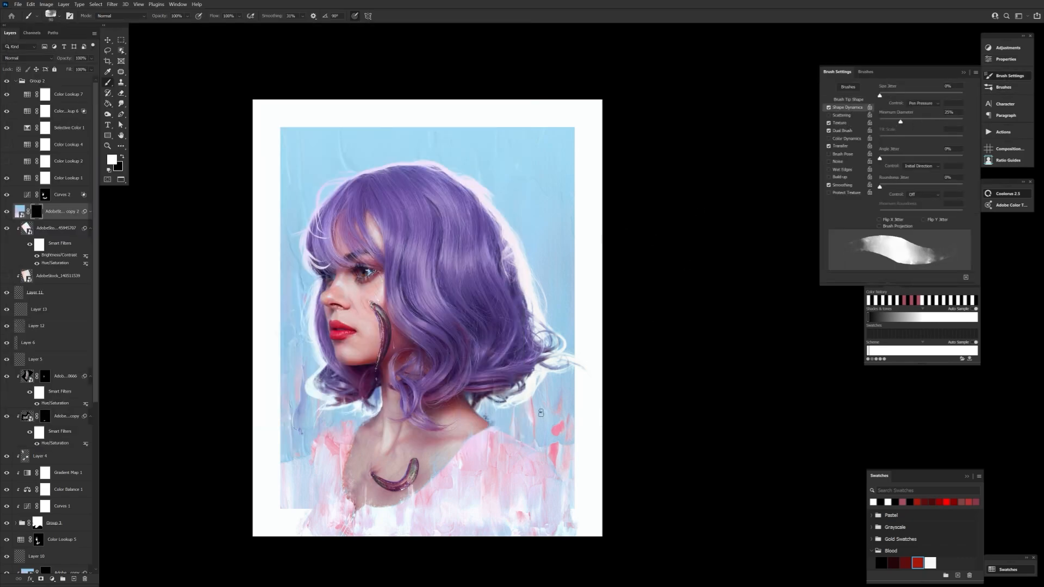
key(bracketright)
- Reveal vertical streaks of the paint texture beside the hair and around the shoulders by brushing white on its mask
drag(467, 419, 468, 302)
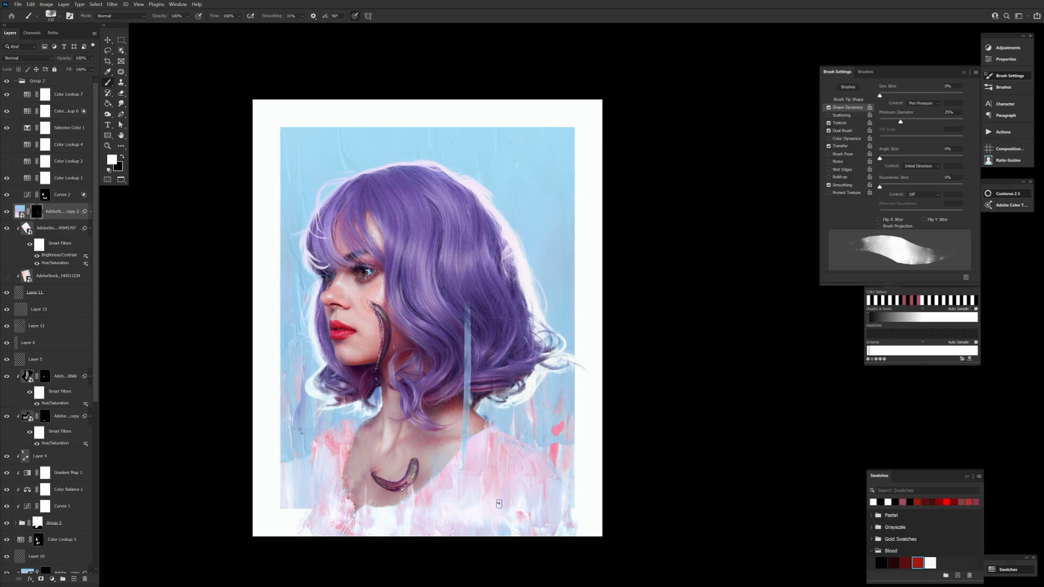
key(ctrl+z)
drag(517, 357, 519, 212)
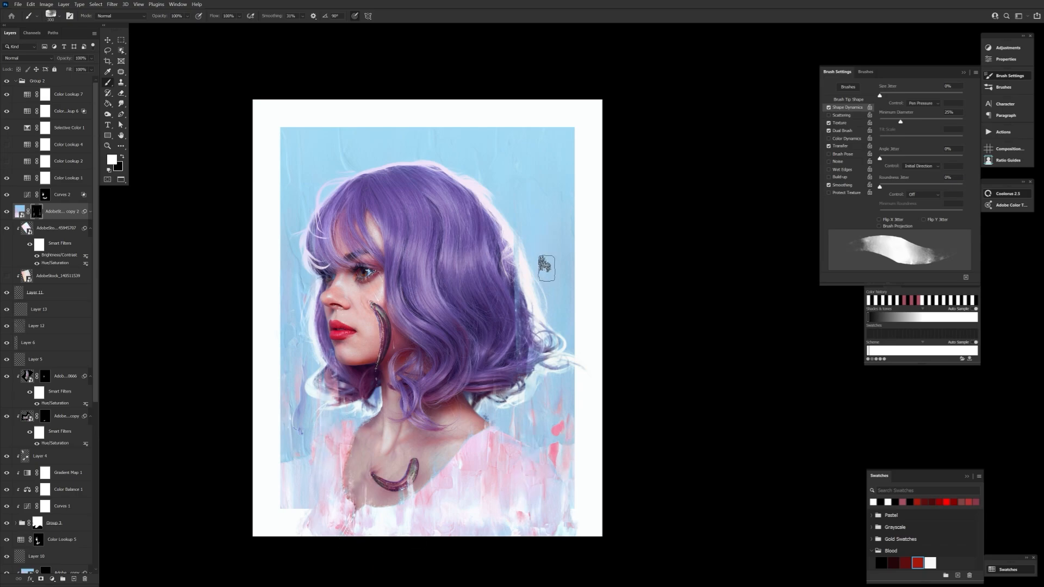
key(bracketright)
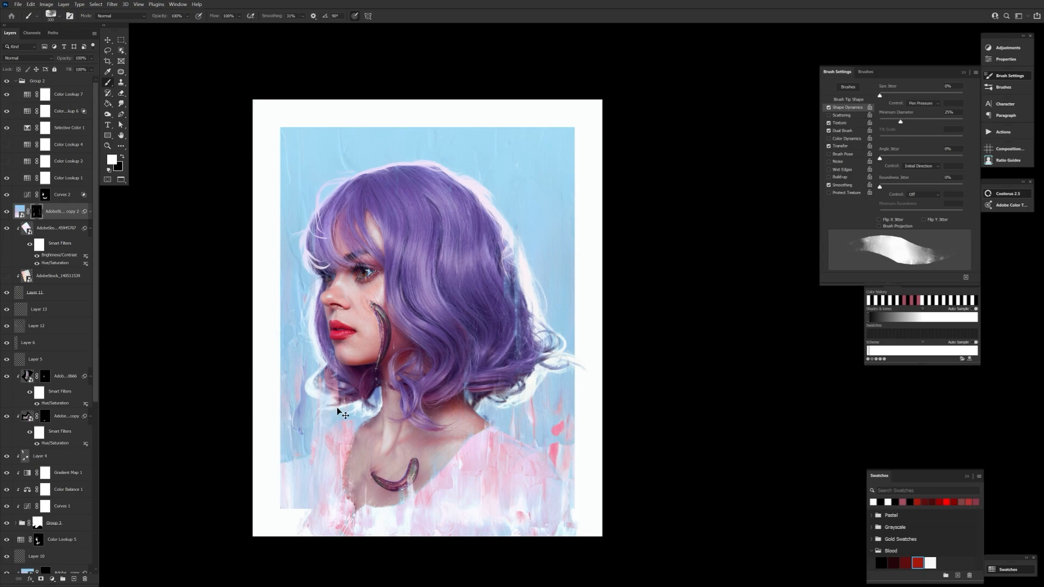
mouse_move(336, 409)
mouse_down()
mouse_move(341, 440)
mouse_move(341, 384)
mouse_move(339, 421)
mouse_up()
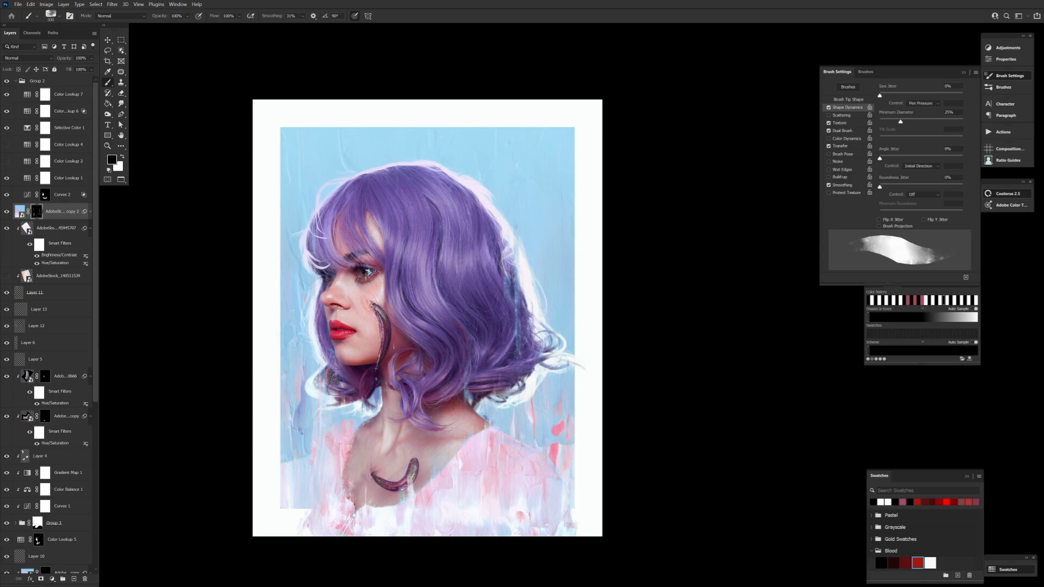
key(x)
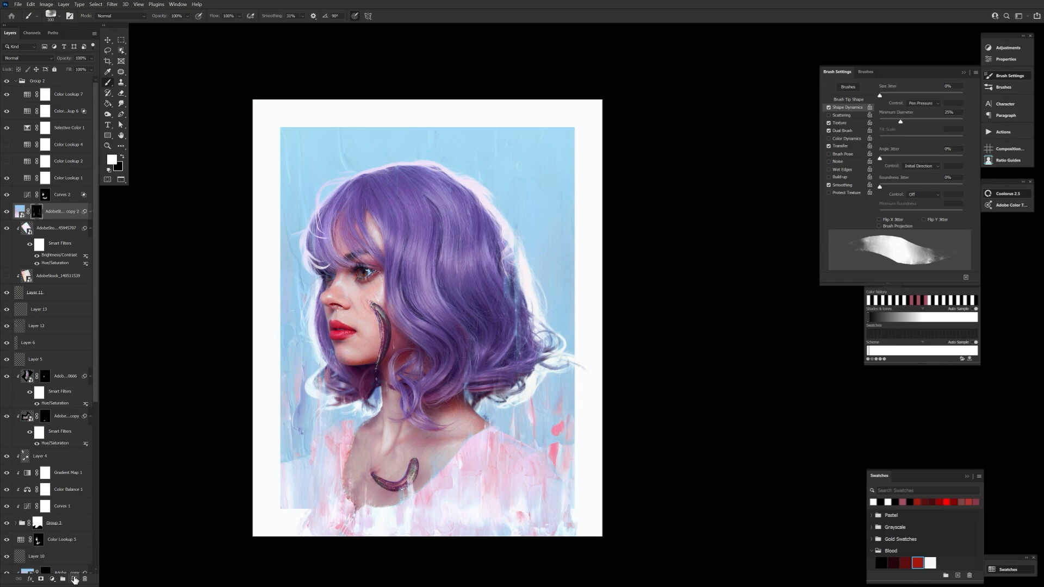
- Add a new layer above the masked texture and brush white vertical strokes along the edges of the blue background
click(74, 579)
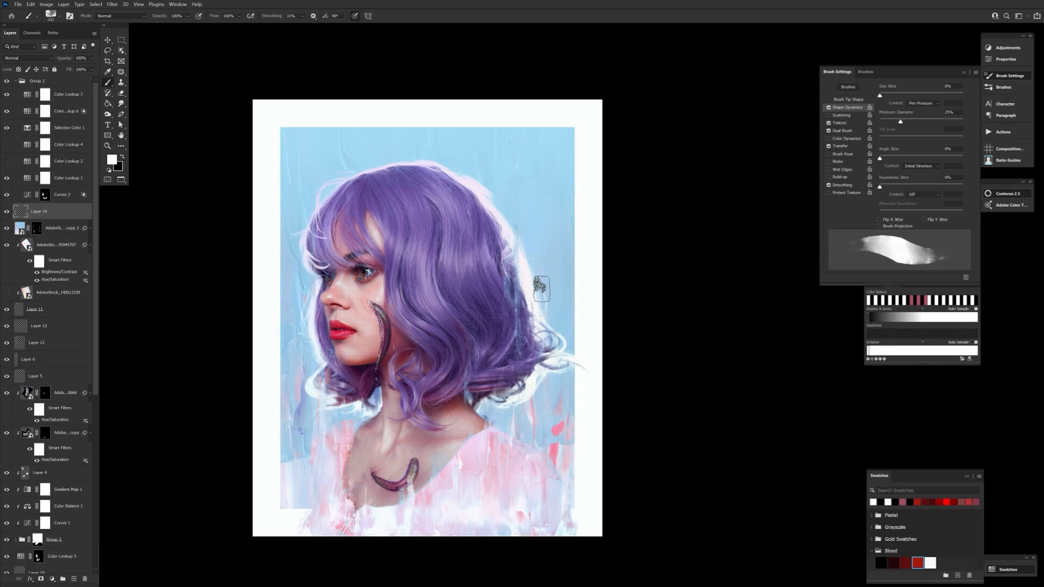
drag(521, 218, 543, 530)
key(ctrl+z)
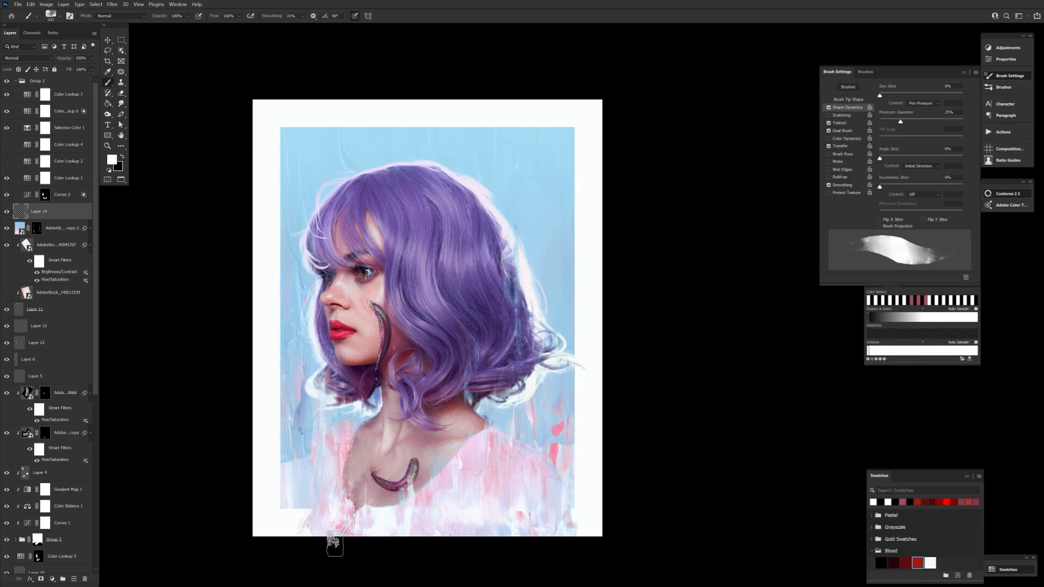
drag(284, 99, 288, 373)
- Sample the background's light blue as the brush colour and paint textured strokes over the white border on Layer 14
click(114, 161)
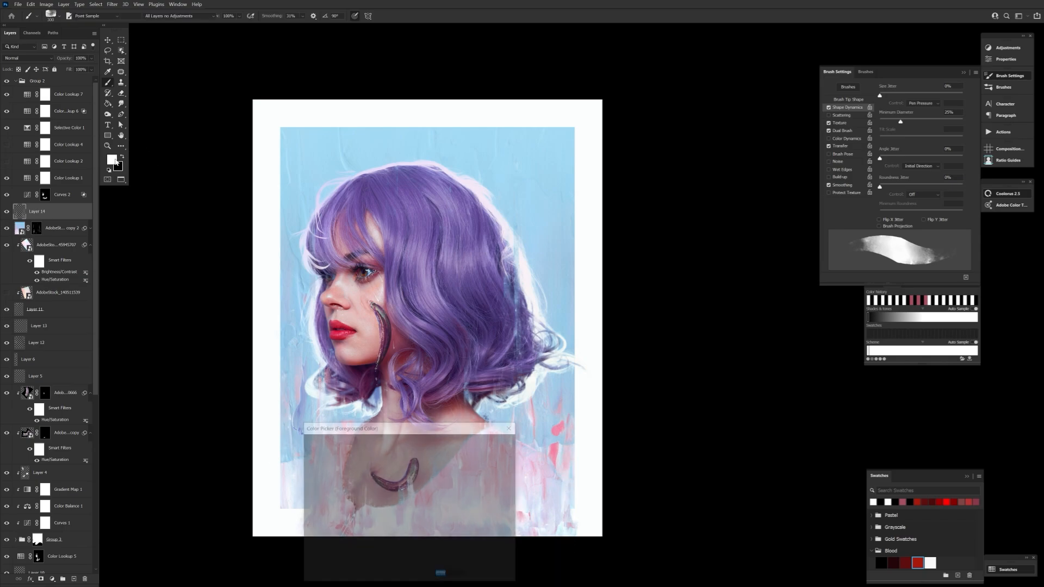
click(364, 144)
click(490, 441)
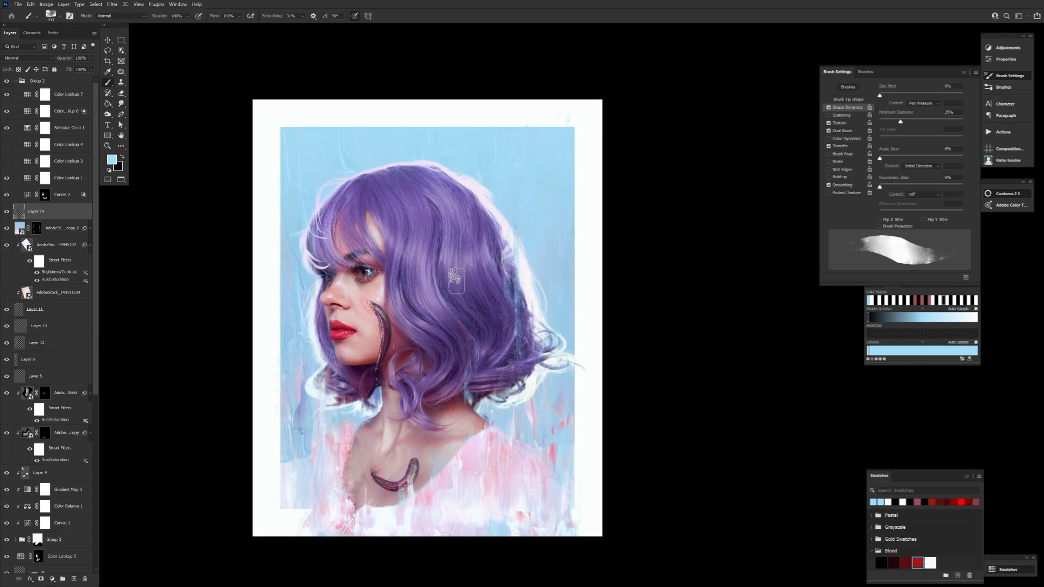
- Sample the hair's purple, undo its trial strokes, and lighten the brush colour through #8d64da and #9c76e3 to a pale violet
alt+click(472, 294)
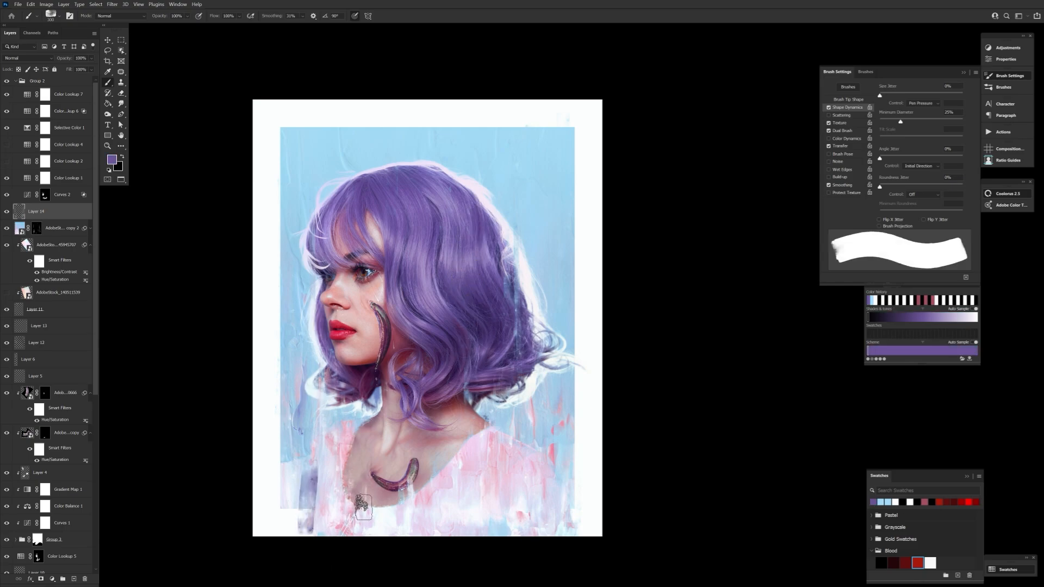
key(ctrl+z)
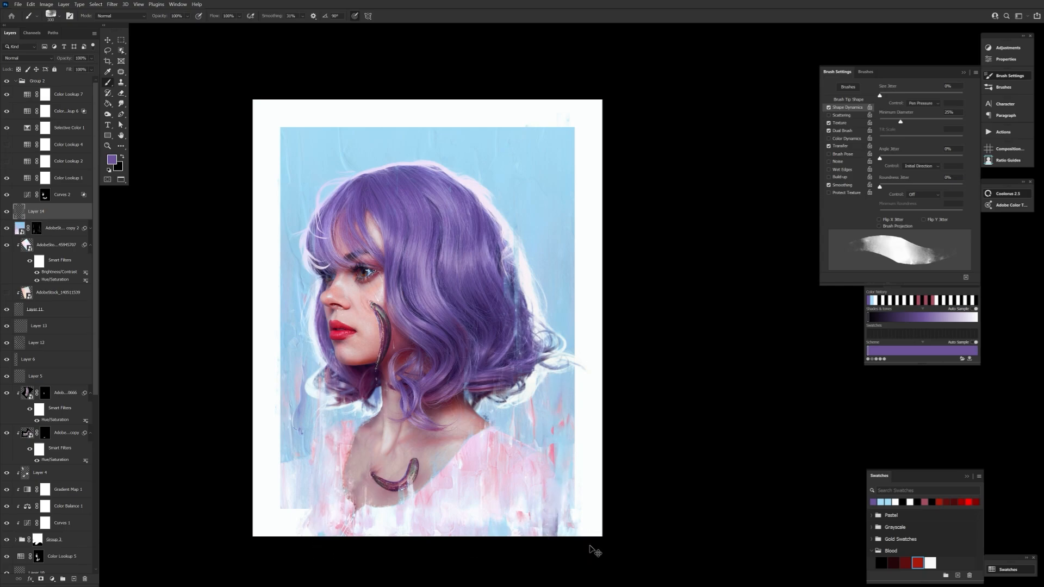
click(112, 159)
click(361, 460)
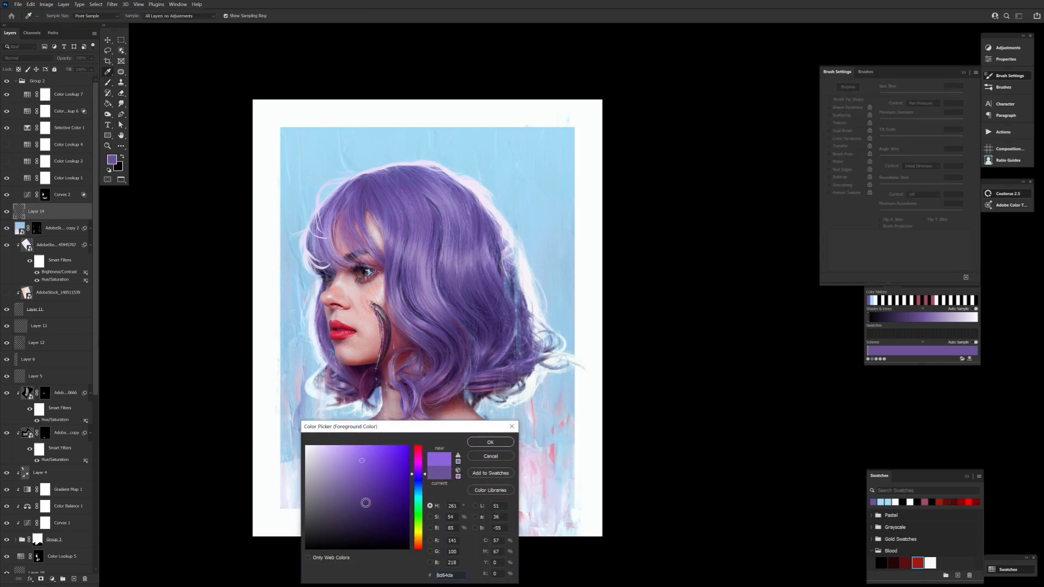
click(490, 442)
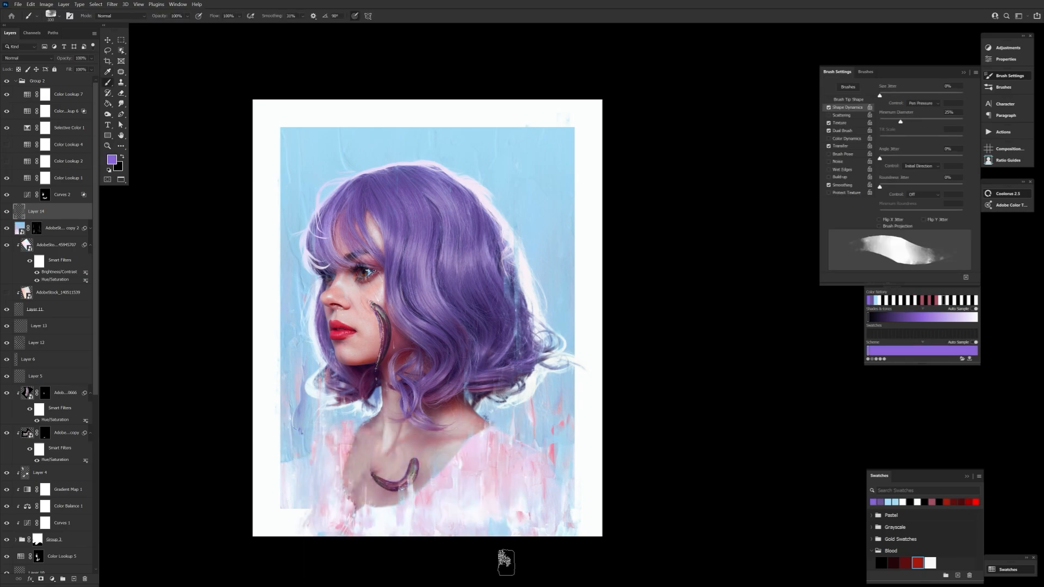
click(112, 159)
click(371, 353)
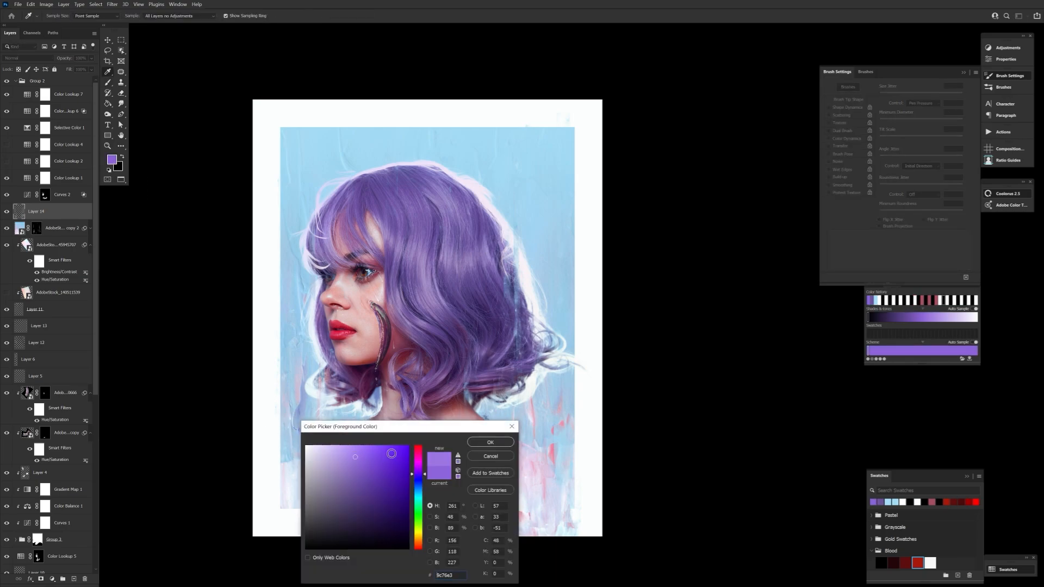
click(490, 442)
click(112, 159)
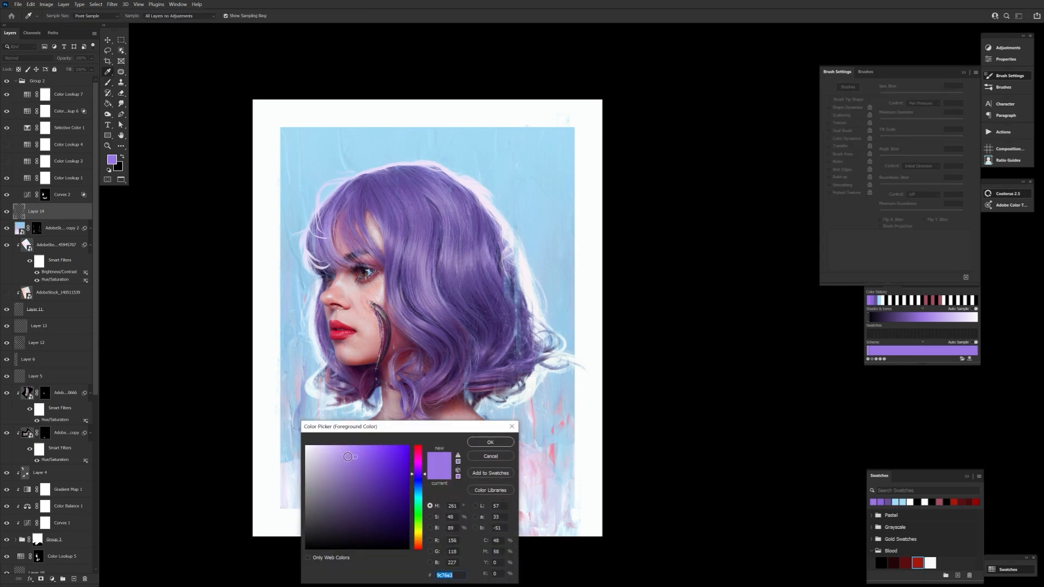
click(489, 443)
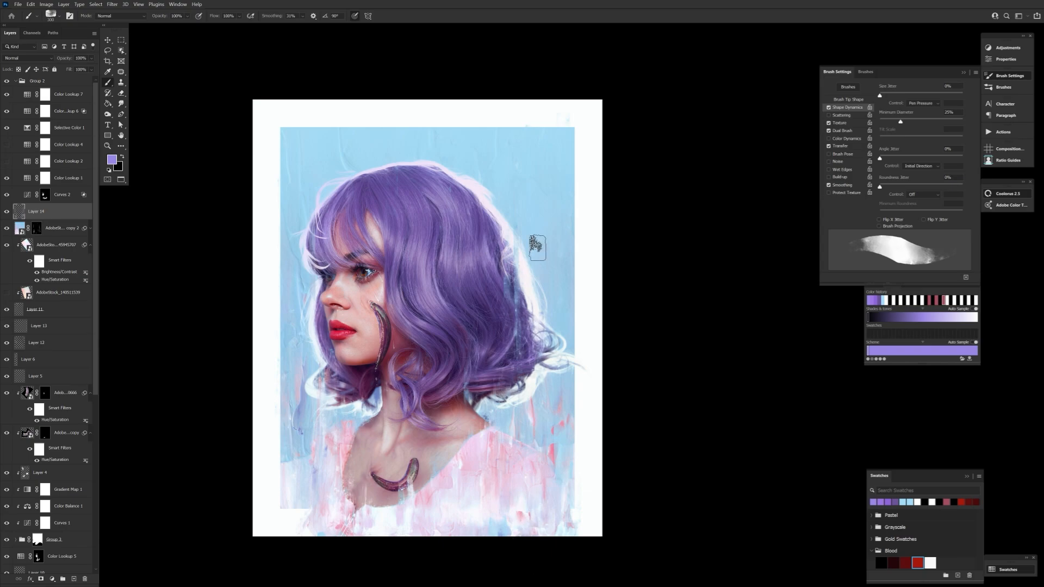
- Brush pale violet vertical strokes into the background and lower shirt area on Layer 14, enlarging the textured brush
drag(412, 161, 412, 152)
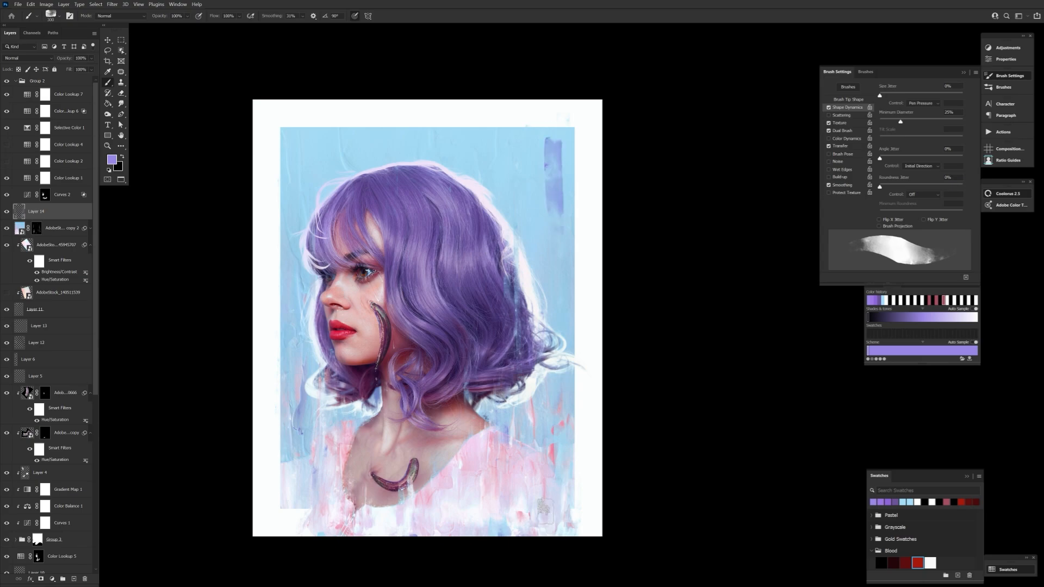
key(bracketright)
key(bracketright)
key(bracketright)
key(bracketright)
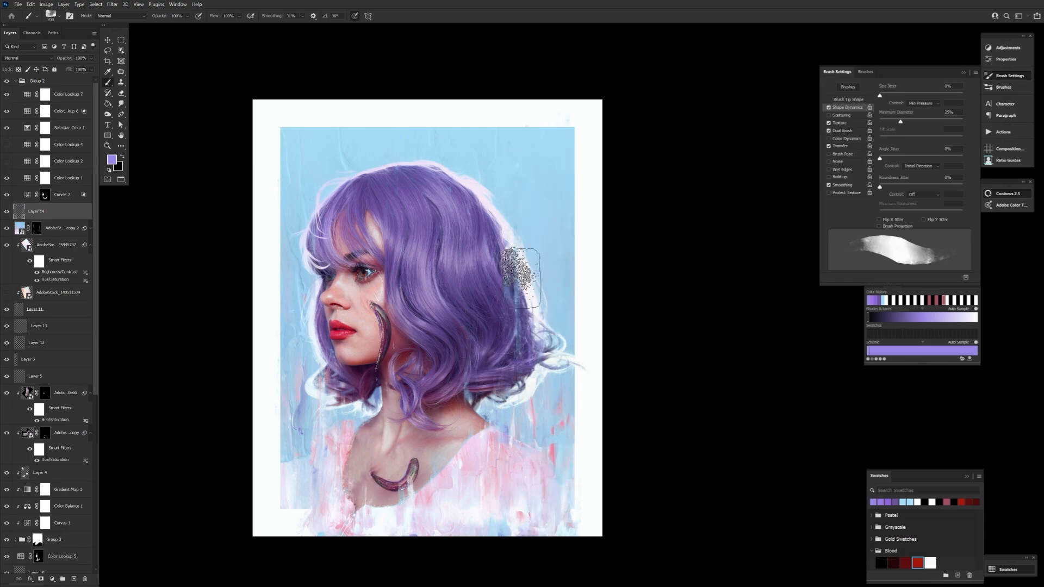
drag(507, 546, 511, 443)
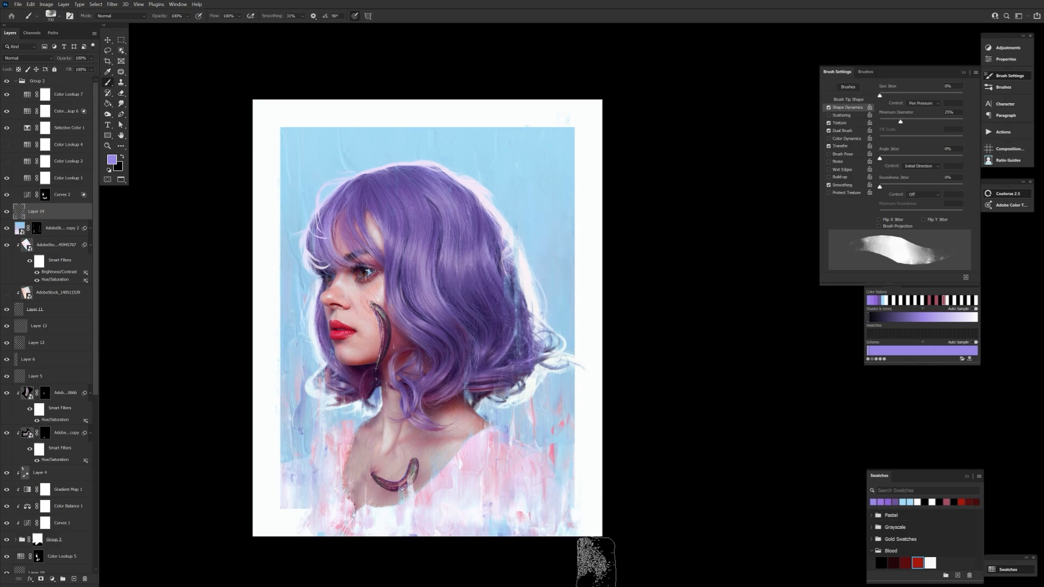
- Add a new layer above Layer 14 and try white textured strokes on the cheek with a much smaller brush
click(73, 579)
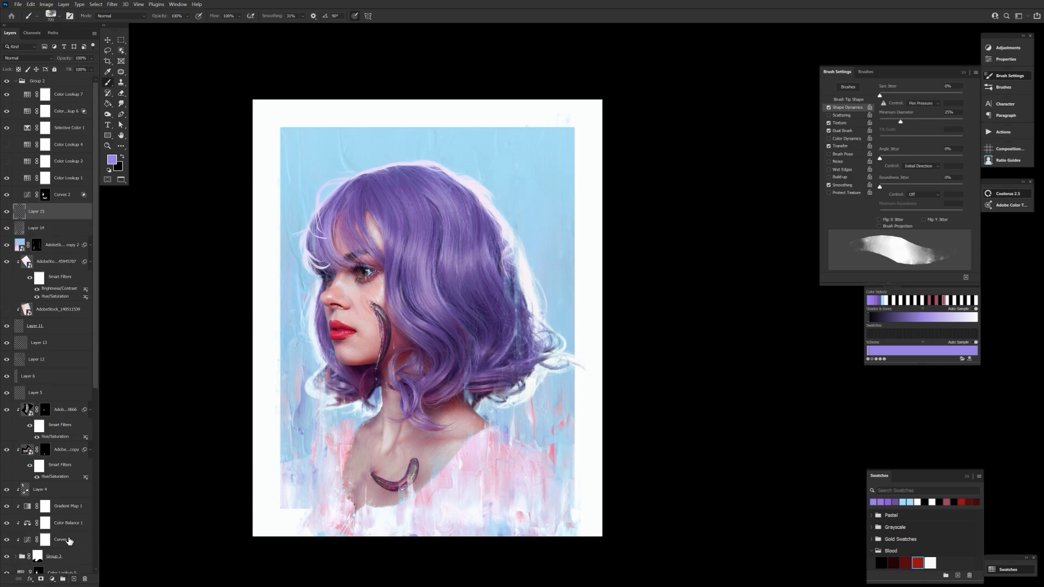
key(d)
key(x)
key(bracketleft)
key(bracketleft)
key(bracketleft)
key(bracketleft)
key(bracketleft)
key(bracketleft)
key(bracketleft)
key(bracketleft)
key(bracketleft)
key(bracketleft)
key(bracketleft)
key(bracketleft)
key(bracketleft)
key(bracketleft)
key(bracketleft)
key(bracketleft)
key(bracketleft)
key(bracketleft)
key(bracketleft)
key(bracketleft)
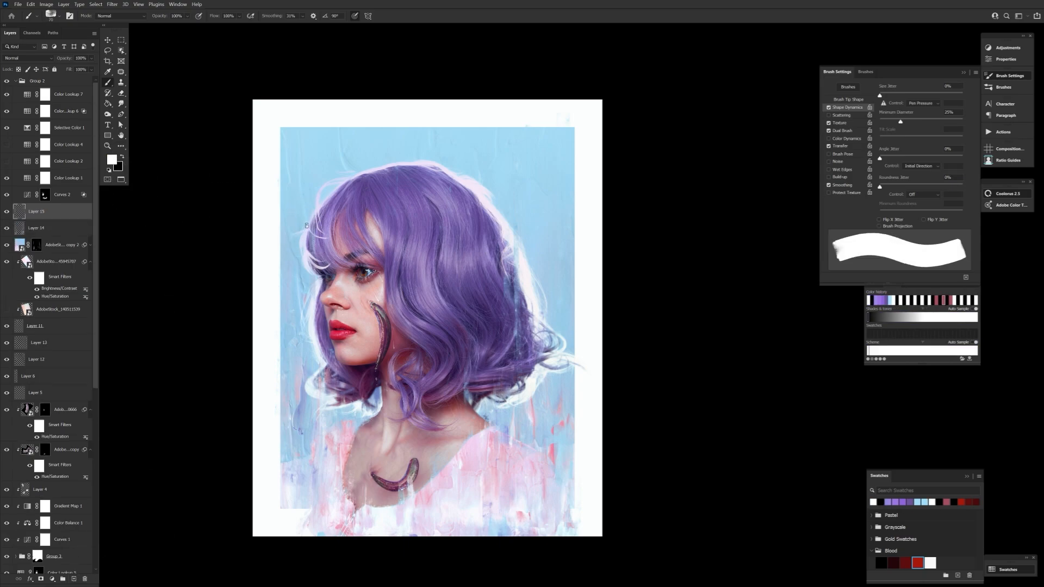
key(bracketright)
key(bracketright)
key(bracketright)
key(bracketright)
key(bracketright)
key(bracketright)
key(bracketright)
key(bracketright)
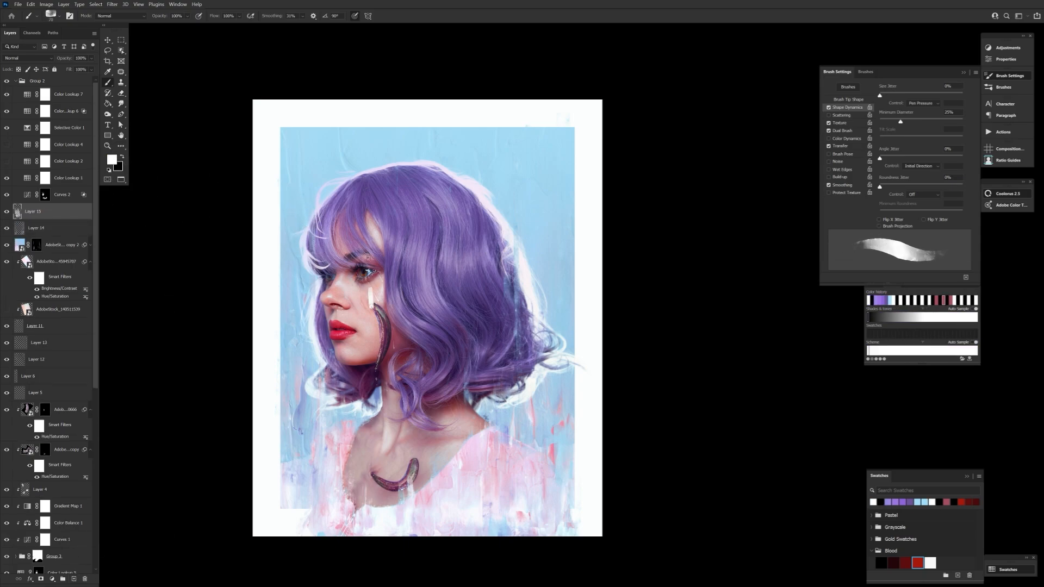
key(bracketleft)
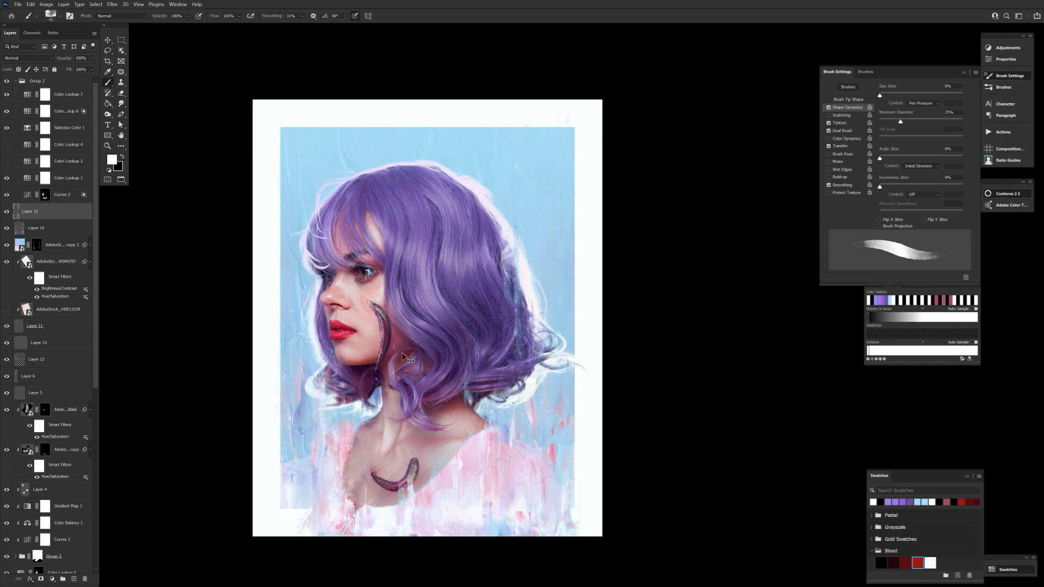
- Enlarge the textured brush and paint a white vertical stroke along the cheek leech
key(bracketright)
key(bracketright)
key(bracketright)
key(bracketright)
key(bracketright)
key(bracketright)
key(bracketright)
drag(390, 305, 384, 365)
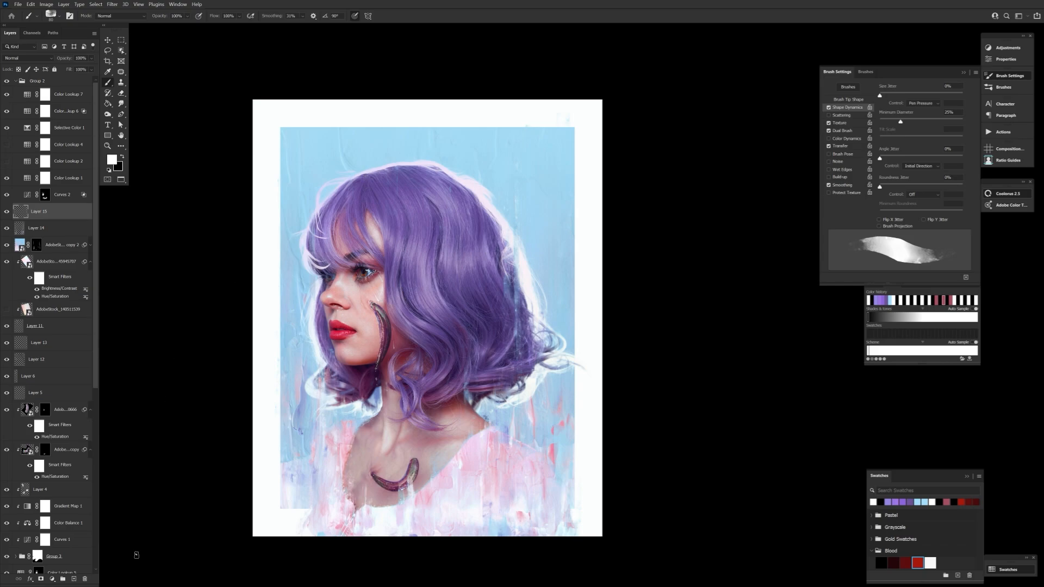
- Select Layer 1 in Group 1 and clean up its light marks around the hair with a smaller eraser
drag(95, 374, 96, 499)
click(39, 474)
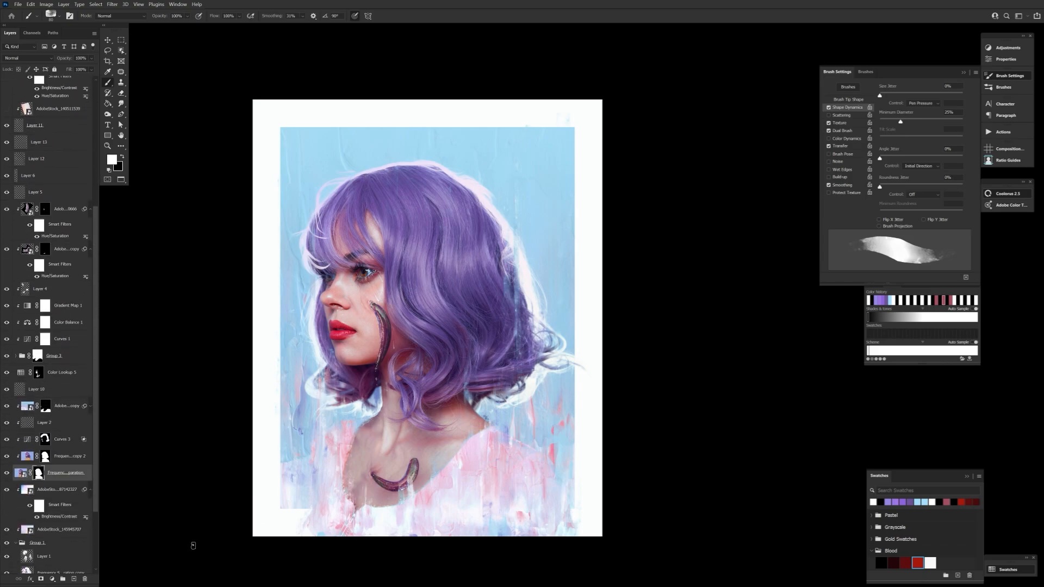
scroll(49, 462, down, 4)
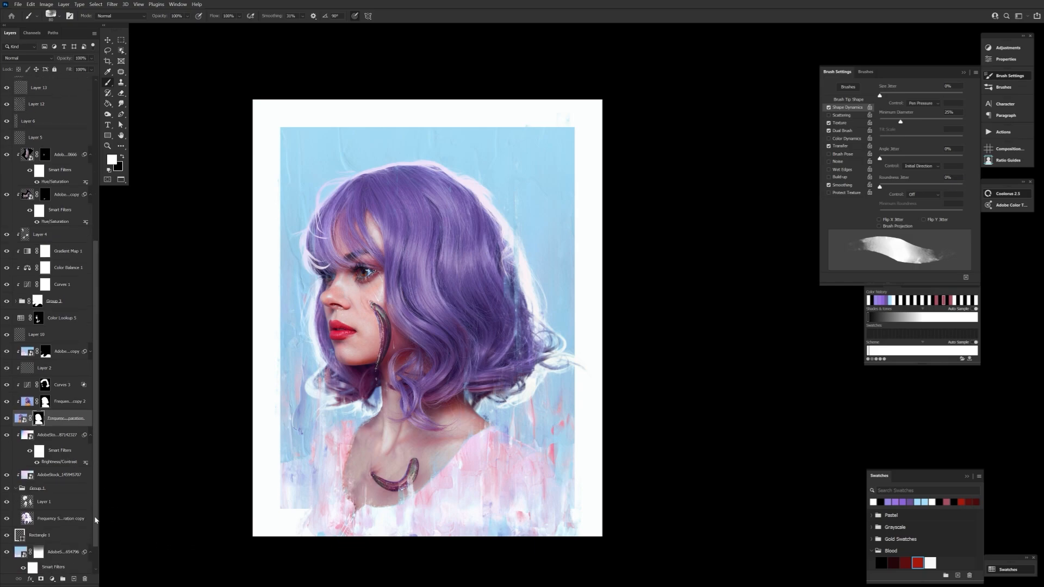
click(44, 494)
key(e)
key(bracketleft)
key(bracketleft)
key(bracketleft)
key(bracketleft)
key(bracketleft)
key(bracketleft)
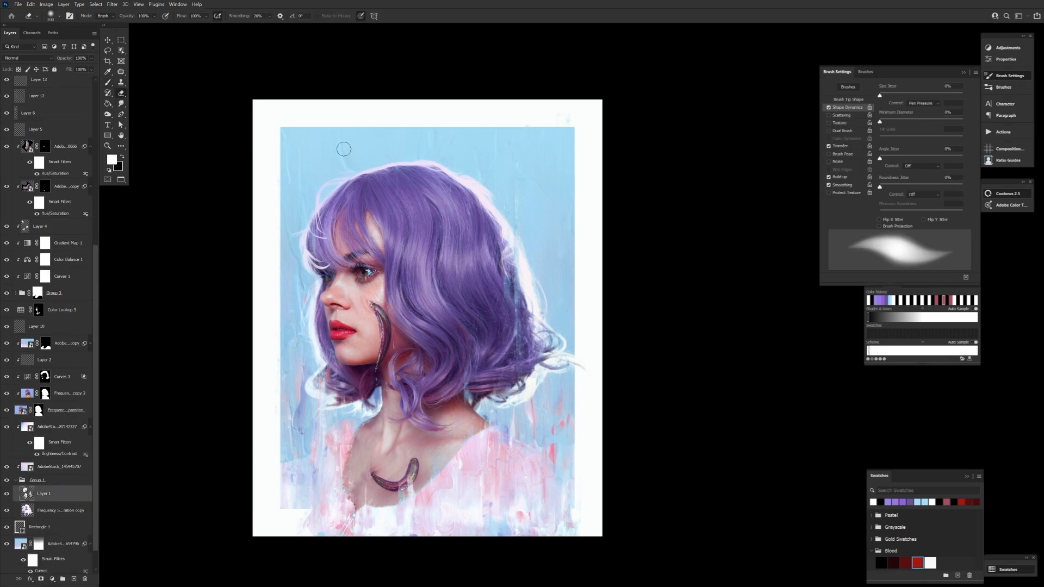
key(b)
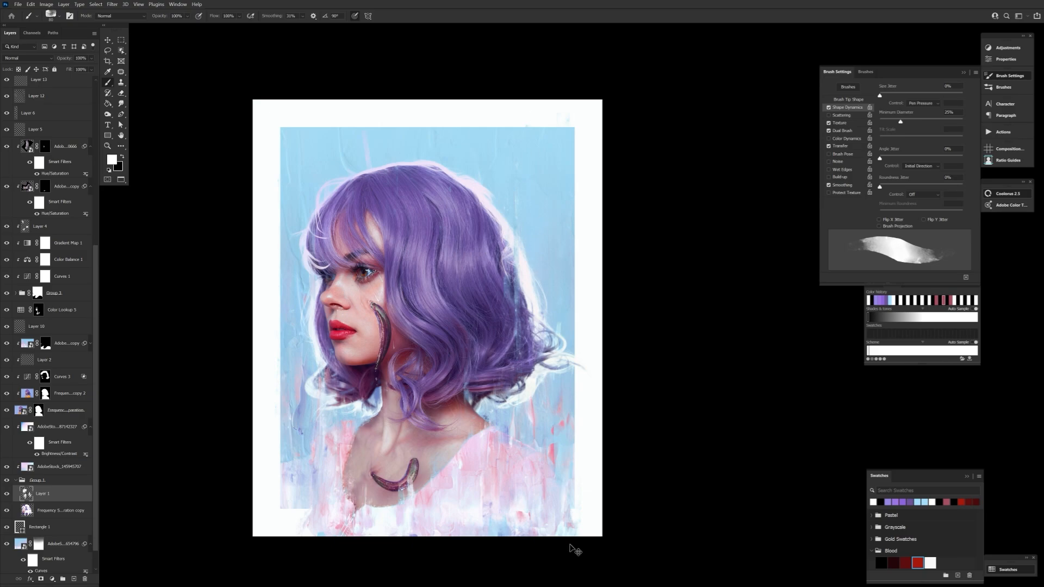
- Brush white textured strokes around the portrait on Layer 1 with a greatly enlarged brush
key(bracketright)
key(bracketright)
key(bracketright)
key(bracketright)
key(bracketright)
key(bracketright)
key(bracketright)
key(bracketright)
key(bracketright)
key(bracketright)
key(bracketright)
key(bracketright)
key(bracketright)
key(bracketright)
key(bracketright)
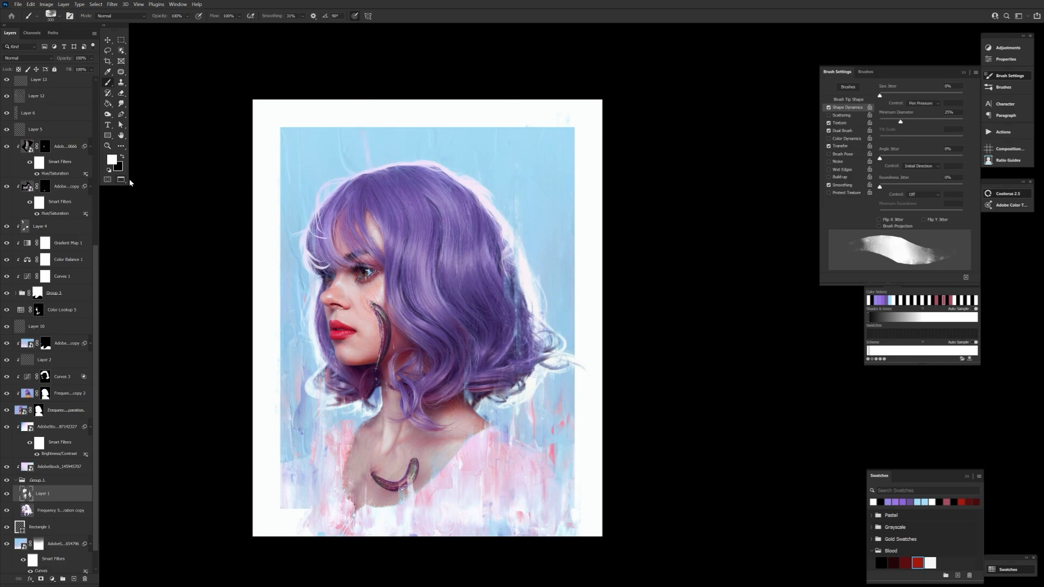
- Try a black textured stroke from the white border down to the top of the hair and undo it
key(x)
drag(357, 112, 372, 173)
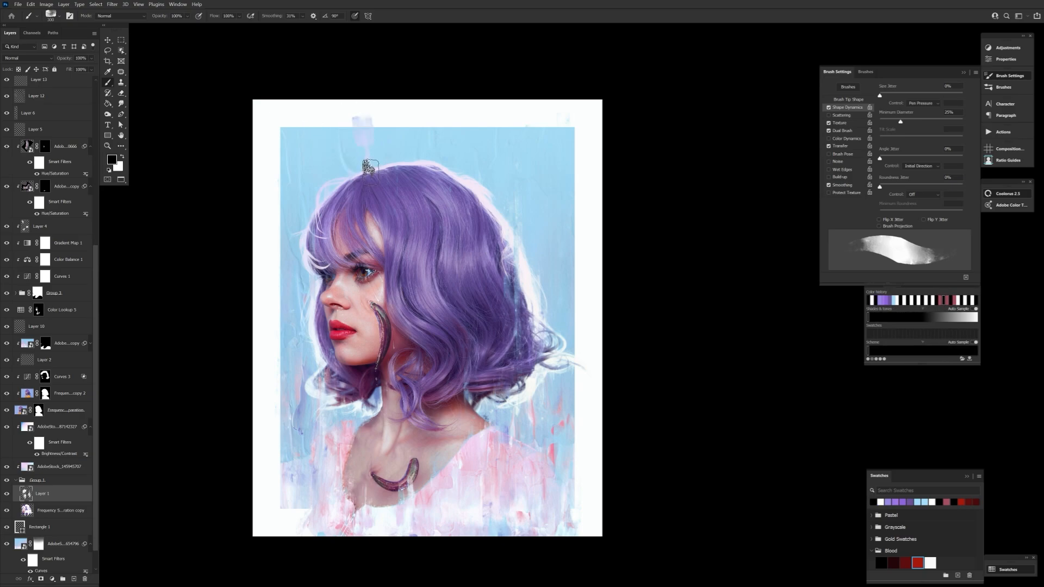
key(ctrl+z)
key(e)
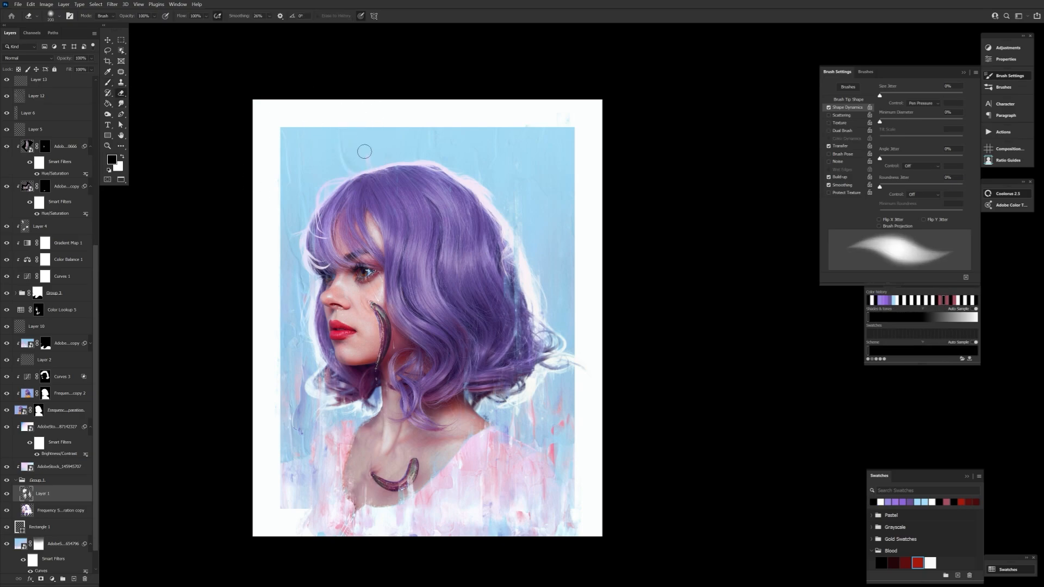
- Enlarge the textured brush further and work along the edges of the blue background with black and white
key(b)
key(bracketright)
key(bracketright)
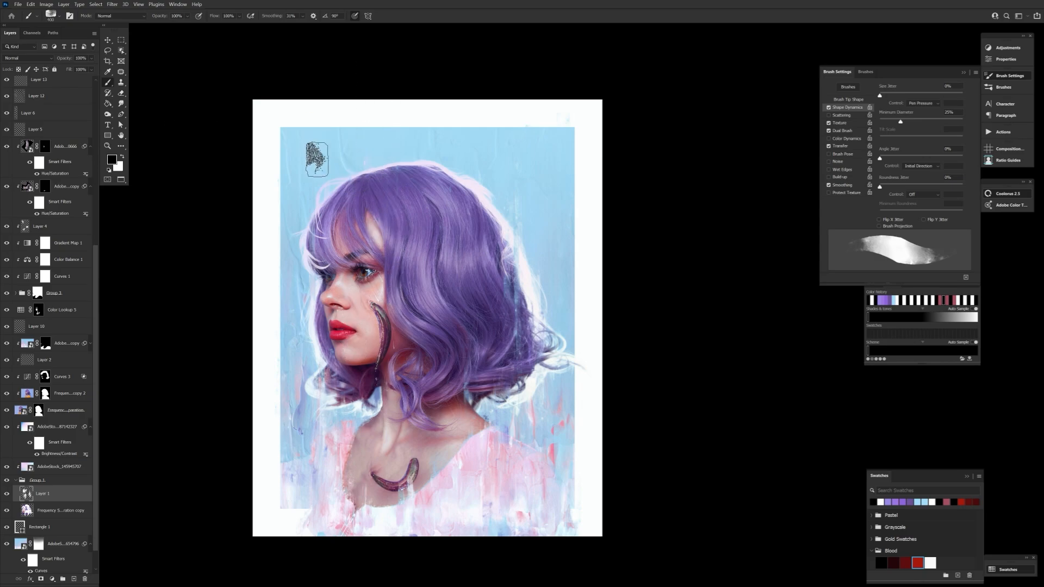
key(bracketright)
key(bracketright)
key(bracketright)
key(bracketright)
key(bracketright)
key(bracketright)
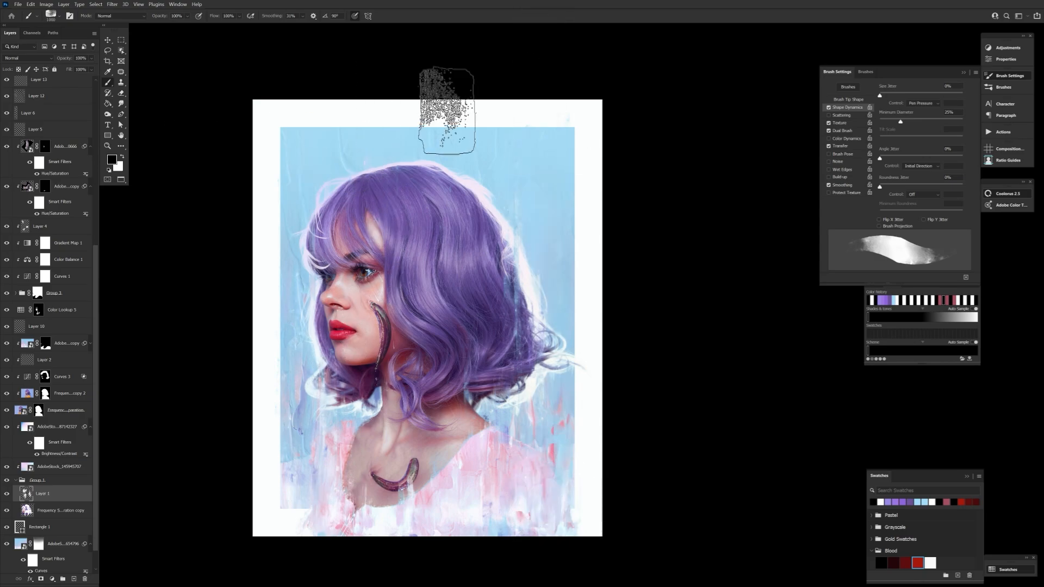
key(x)
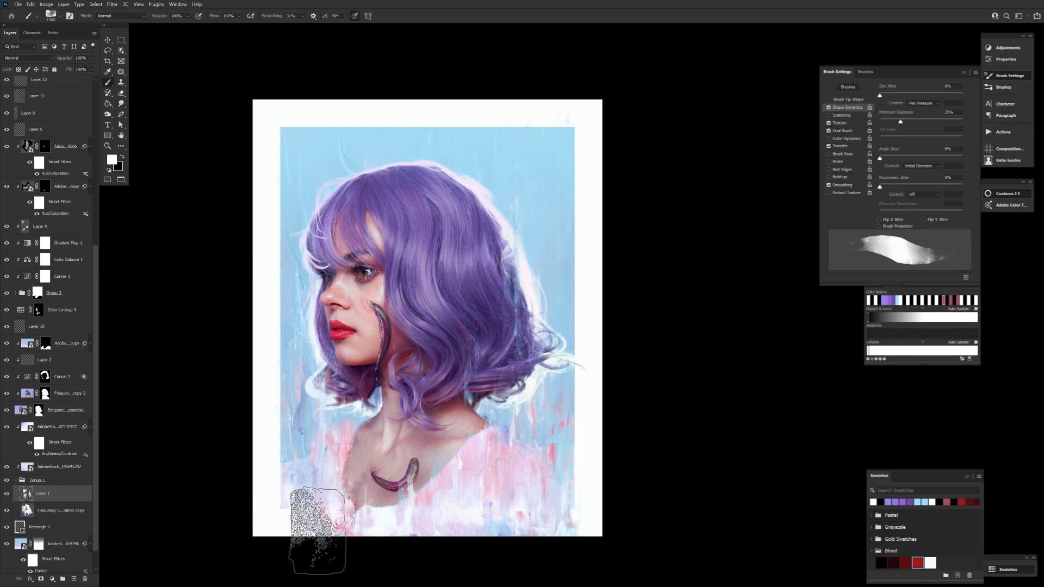
- Add a layer beneath the masked portrait layer and brush white strokes on it with a smaller textured brush
ctrl+click(317, 531)
key(bracketleft)
key(bracketleft)
key(bracketleft)
key(bracketleft)
key(bracketleft)
key(bracketleft)
key(bracketleft)
key(bracketleft)
scroll(76, 404, down, 5)
click(77, 404)
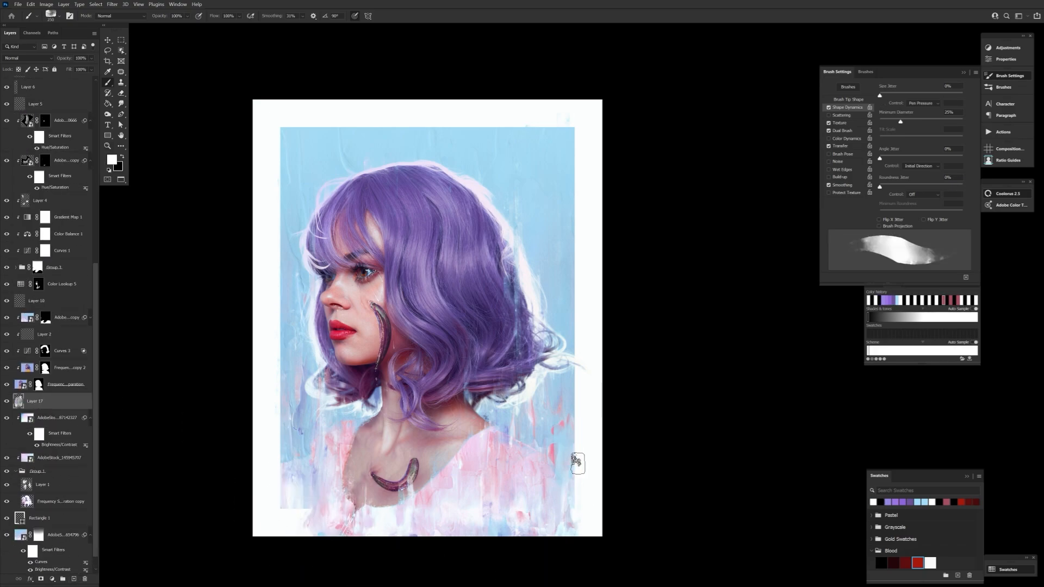
- Sample dark purple and the background's light blue, and brush vertical strokes at the background's lower right corner on Layer 17
alt+click(567, 460)
key(x)
key(x)
key(x)
key(x)
key(x)
alt+click(565, 472)
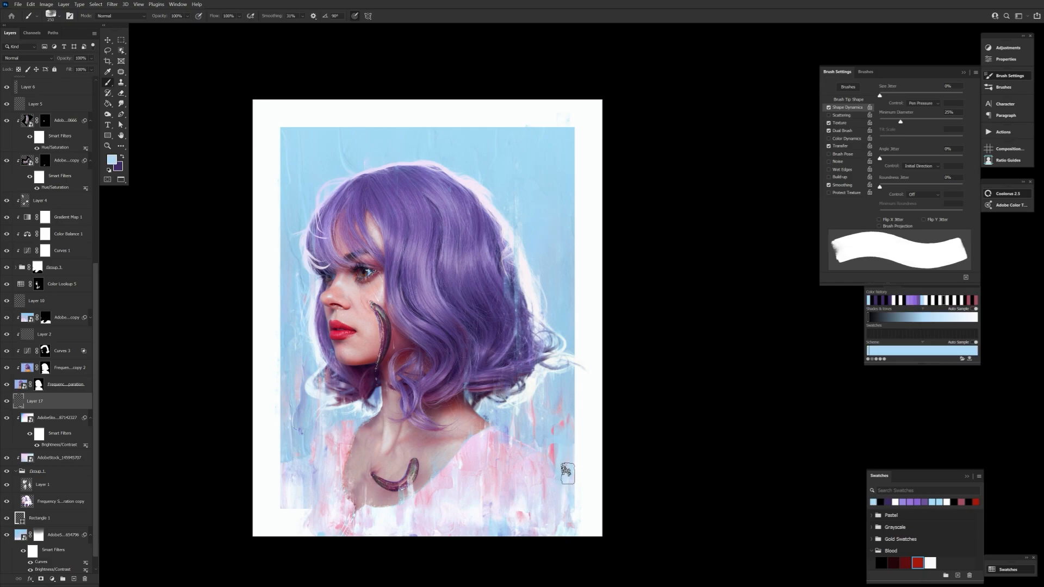
drag(564, 474, 569, 513)
key(x)
- Add a new layer above Layer 15, choose a saturated pink-red, and brush it around the chest and shirt
scroll(43, 327, up, 5)
click(39, 205)
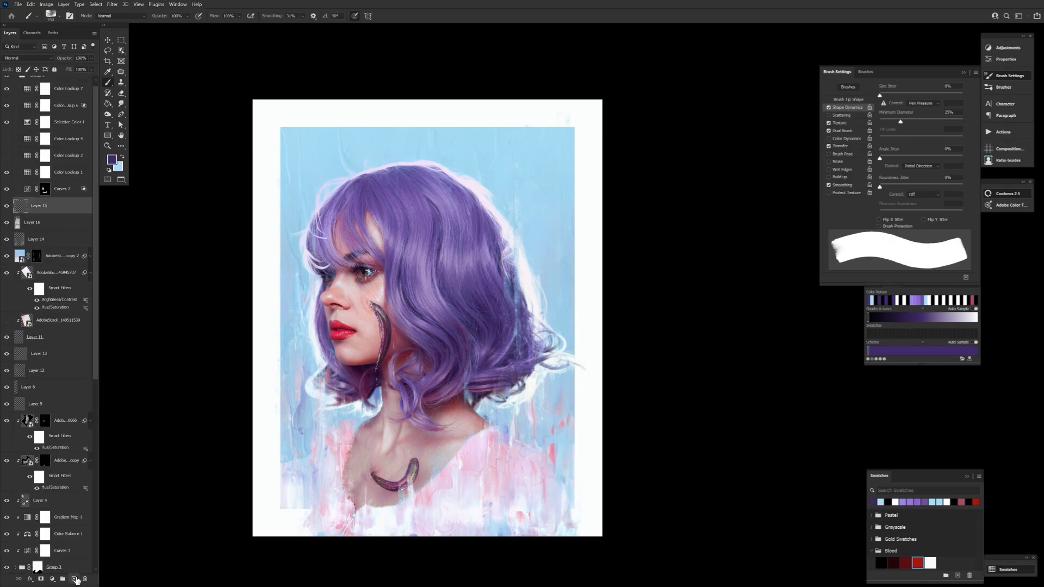
click(74, 579)
alt+click(348, 436)
click(112, 159)
click(418, 449)
click(390, 454)
click(491, 443)
key(x)
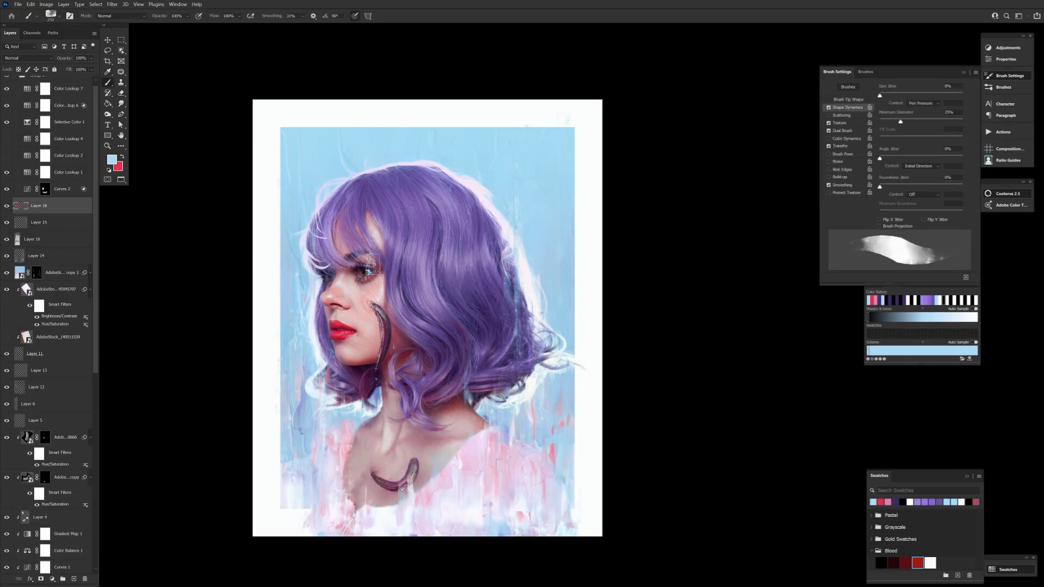
- Sample several pinks from the artwork and brush pink vertical strokes into the background on Layer 18
key(x)
alt+click(400, 311)
alt+click(500, 245)
alt+click(558, 443)
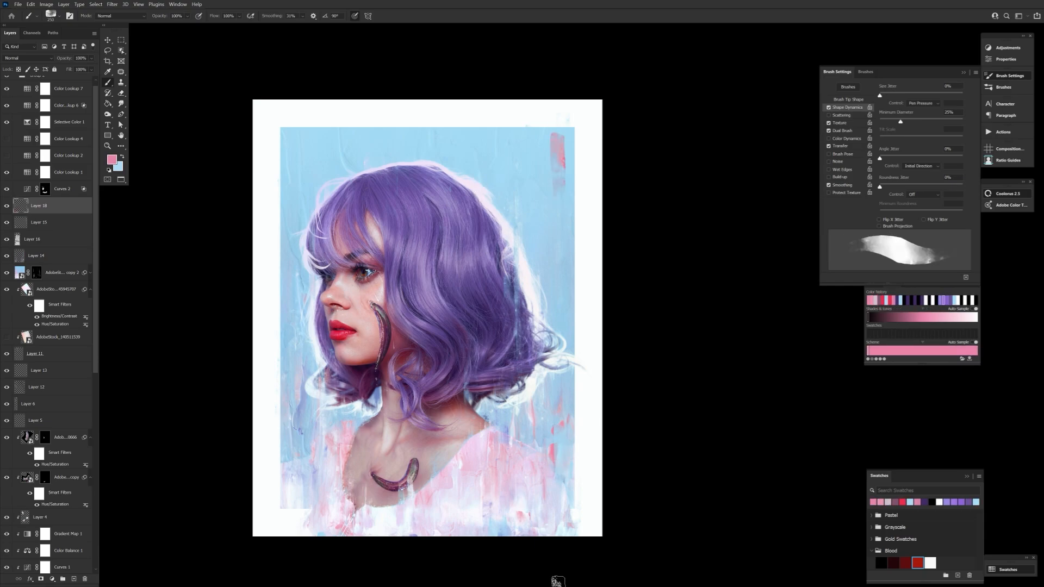
- Select the Multiply-mode Layer 2 and set the brush colour to the muted purple #a87fc2
scroll(46, 326, down, 5)
click(45, 403)
click(112, 159)
drag(350, 430, 198, 348)
click(266, 385)
click(192, 389)
click(340, 361)
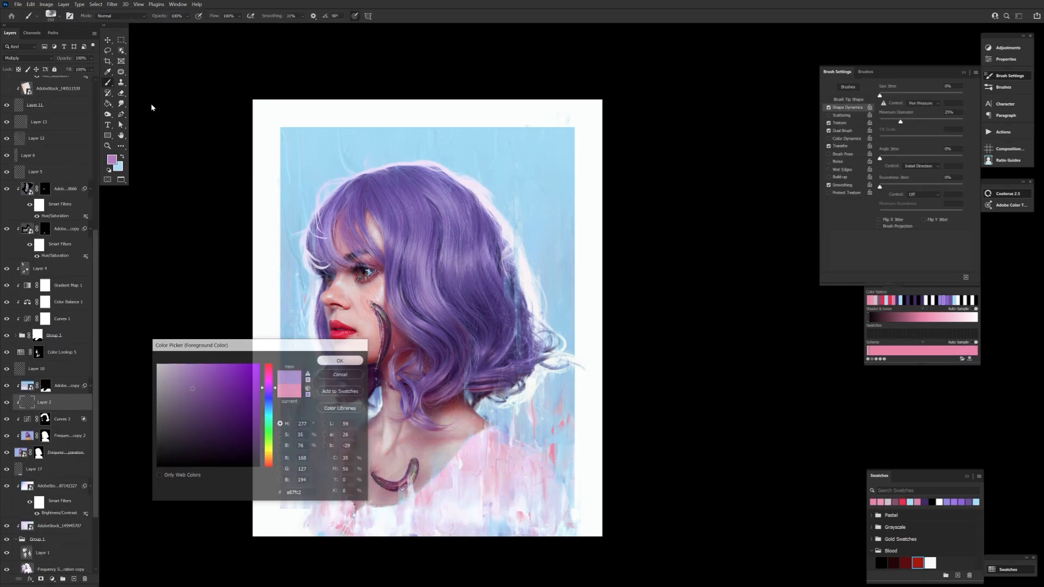
- Shade the chest around the leech on Layer 2 with a soft brush, refine it by erasing, and compare the layer's visibility
drag(214, 16, 184, 18)
key(bracketright)
key(bracketright)
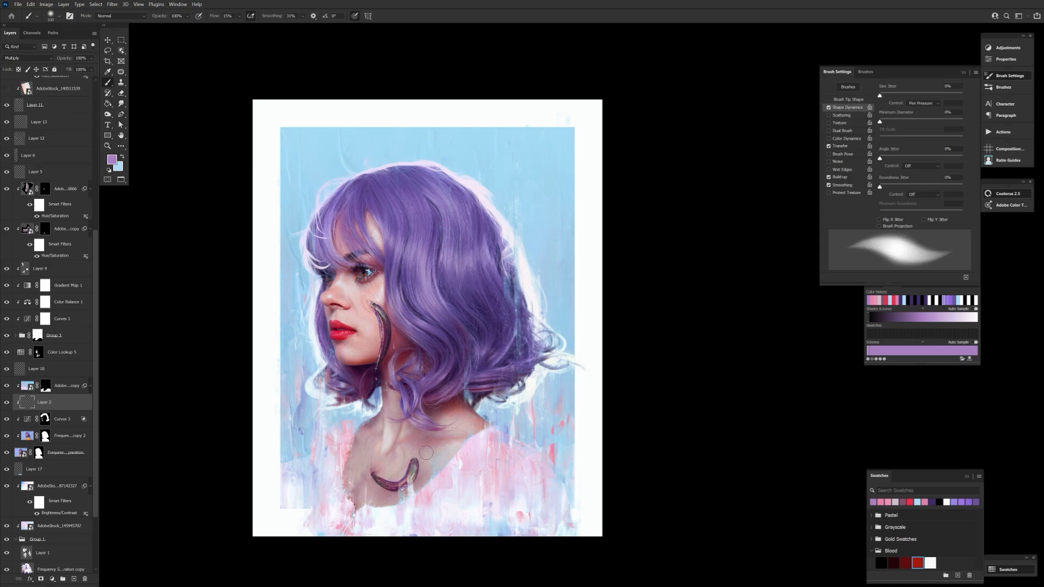
key(bracketleft)
key(bracketright)
key(e)
click(7, 403)
click(7, 403)
key(r)
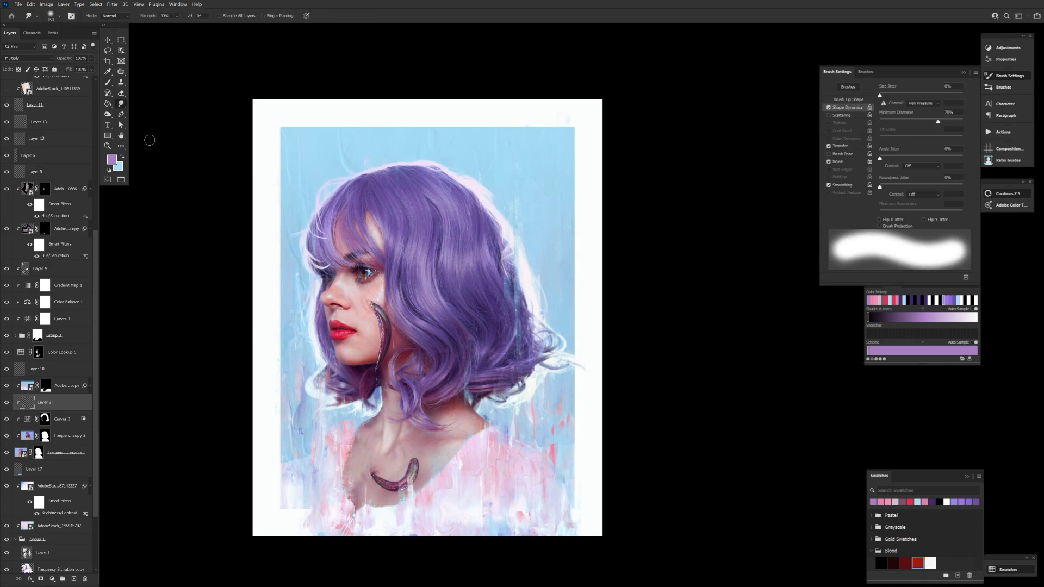
- Add a Soft Light layer above Layer 18 and brush a crimson pink tint over the nose
key(b)
scroll(86, 272, up, 5)
click(46, 211)
click(74, 579)
click(28, 58)
click(18, 149)
key(x)
click(112, 159)
click(341, 325)
click(340, 360)
drag(333, 289, 336, 303)
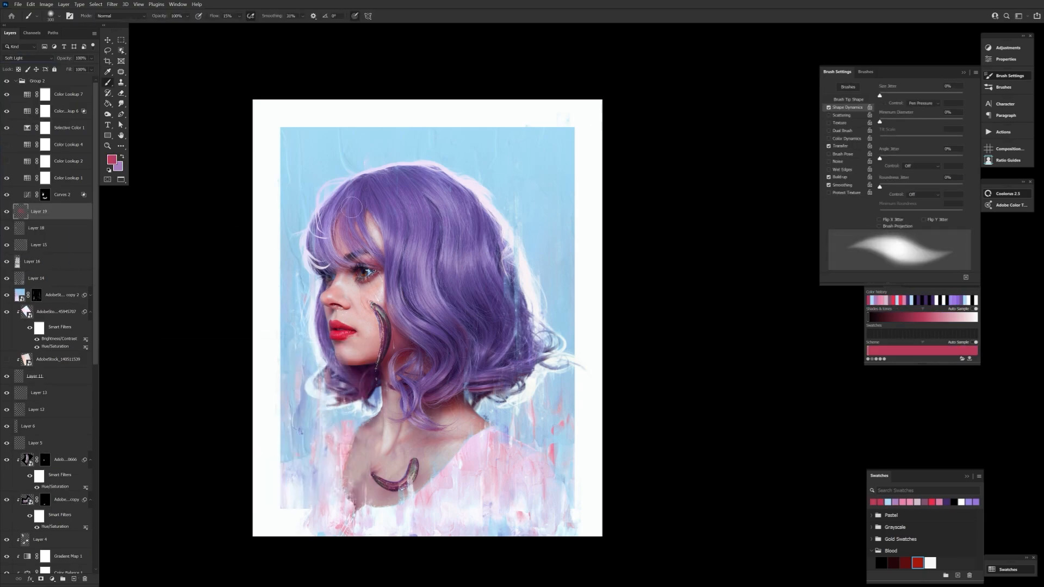
- Add a new layer directly above the clipped leech layers and reset the brush colours to black and white
click(58, 460)
click(74, 579)
key(z)
click(357, 269)
drag(393, 267, 452, 268)
key(d)
key(b)
- Try black strokes around the eye with a much smaller grunge 1 brush and undo them
click(53, 16)
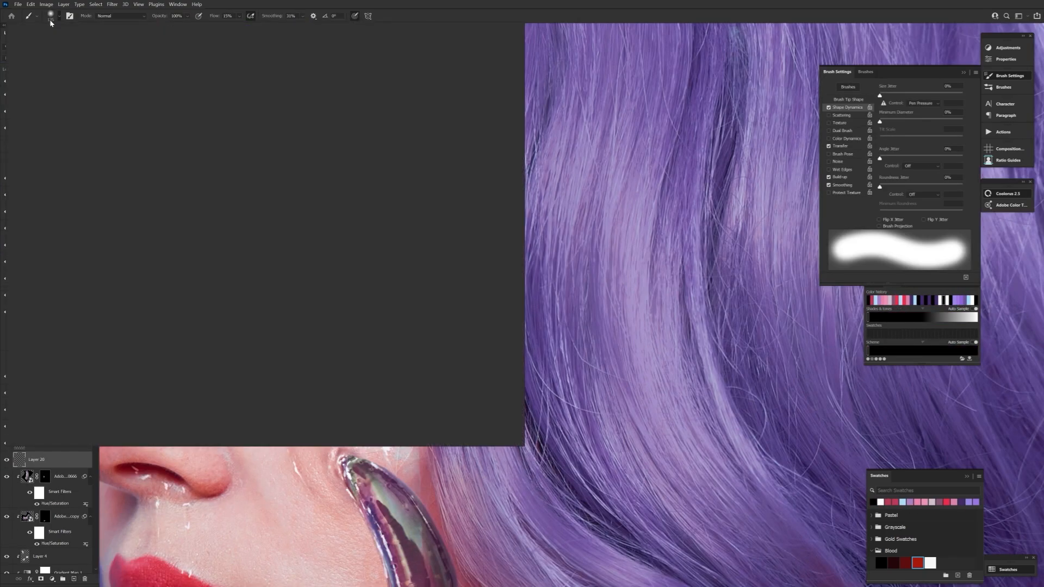
double_click(301, 245)
key([)
key([)
key([)
key([)
key([)
key([)
key([)
key([)
key([)
key([)
key([)
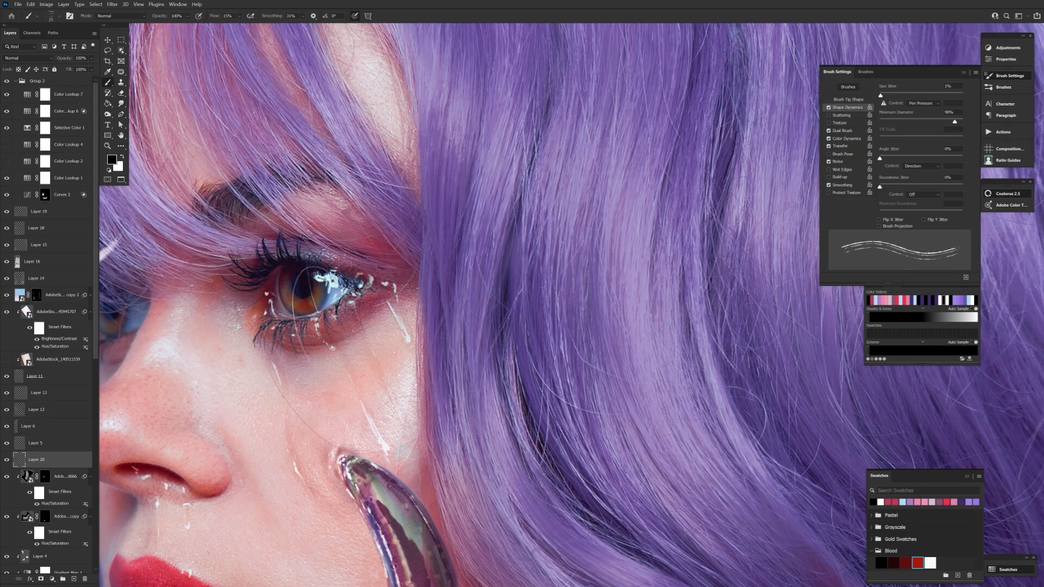
drag(324, 237, 339, 235)
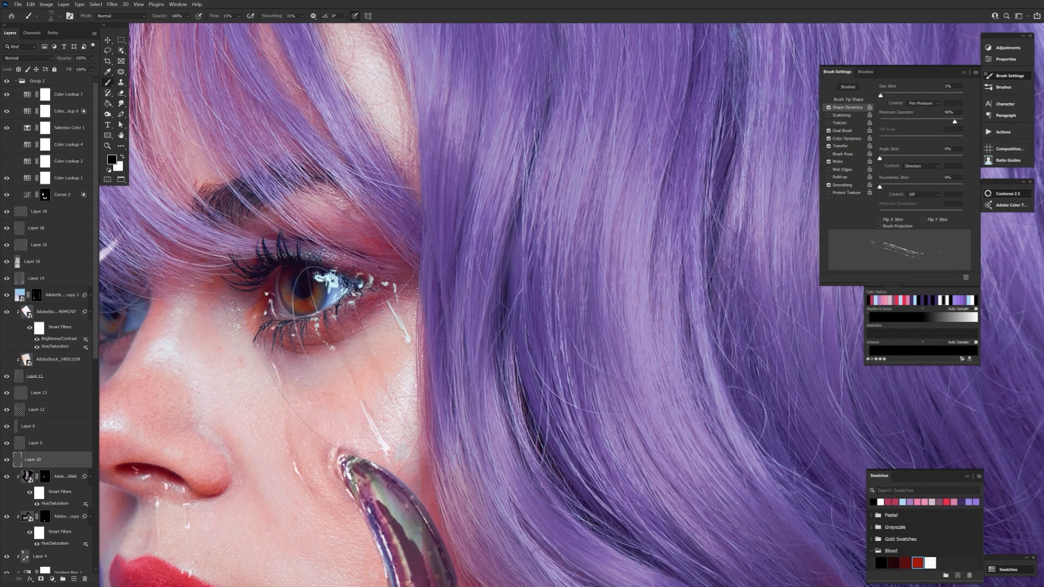
key(bracketleft)
drag(272, 326, 263, 350)
key(ctrl+z)
- Set the brush flow to 100%, choose a scattered grunge brush, enlarge it and stroke black speckles under the eye
key(shift+0)
click(53, 16)
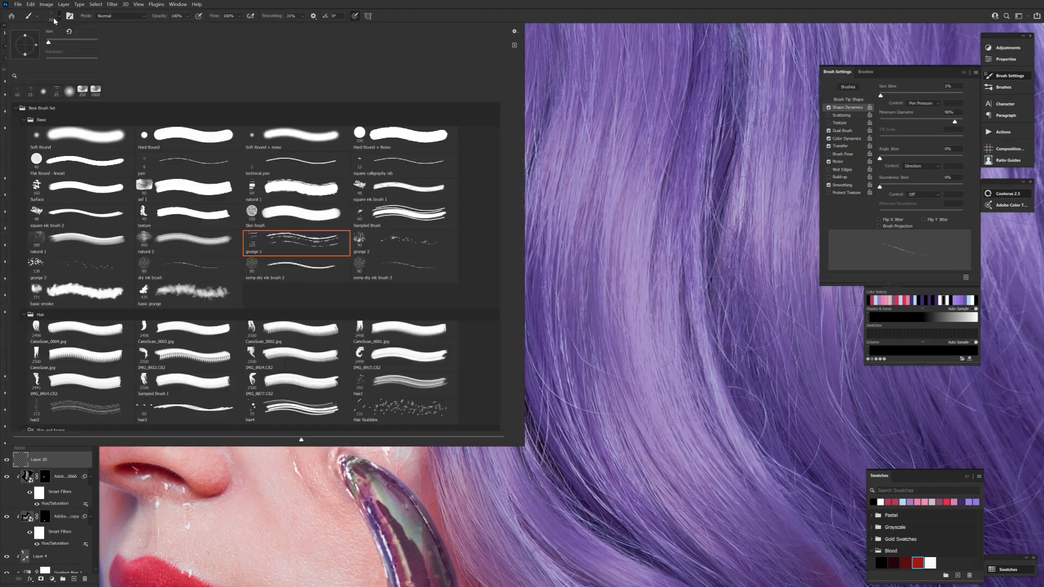
click(421, 258)
click(527, 215)
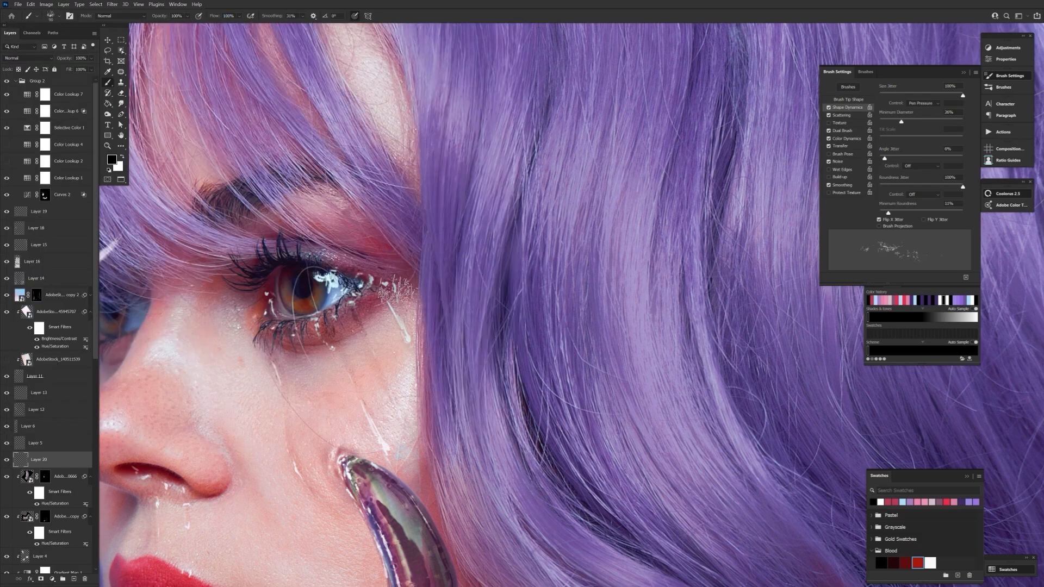
key(bracketright)
key(bracketright)
key(bracketright)
key(bracketright)
drag(313, 338, 360, 340)
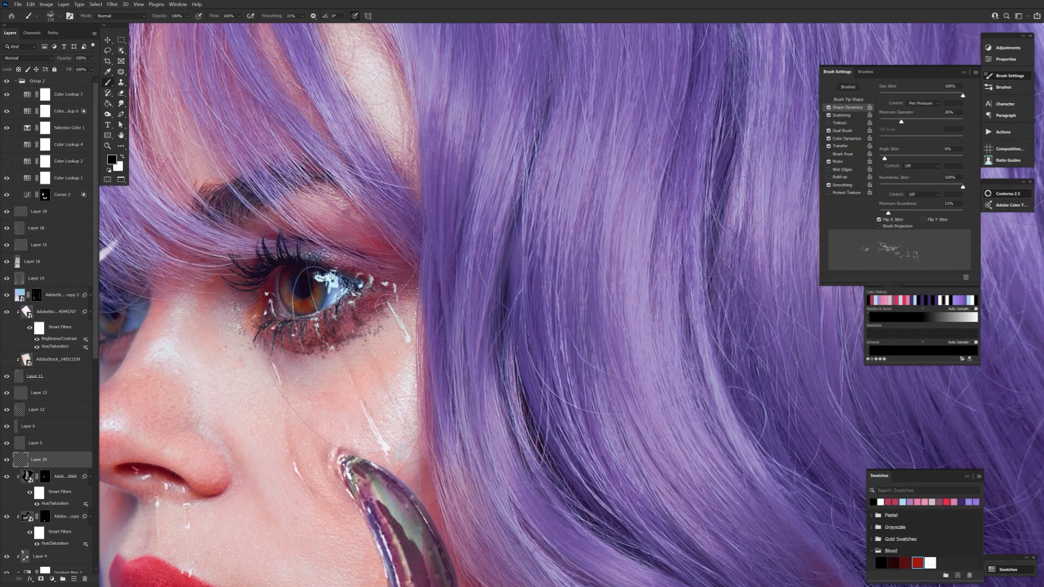
- Stroke finer black speckles along the lower lashes with the grunge brush at a reduced size
key(bracketleft)
key(bracketleft)
key(bracketleft)
key(bracketleft)
key(bracketleft)
key(bracketleft)
key(bracketleft)
key(bracketleft)
key(bracketleft)
key(bracketleft)
key(bracketleft)
key(bracketleft)
key(bracketleft)
key(bracketleft)
key(bracketleft)
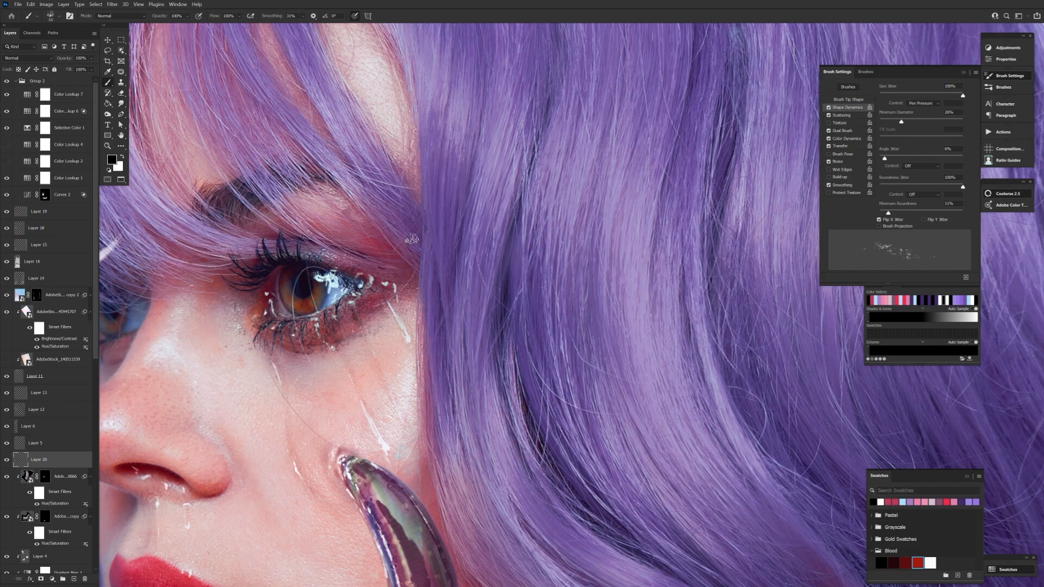
key(bracketright)
key(bracketright)
drag(301, 321, 322, 322)
key(bracketleft)
key(bracketleft)
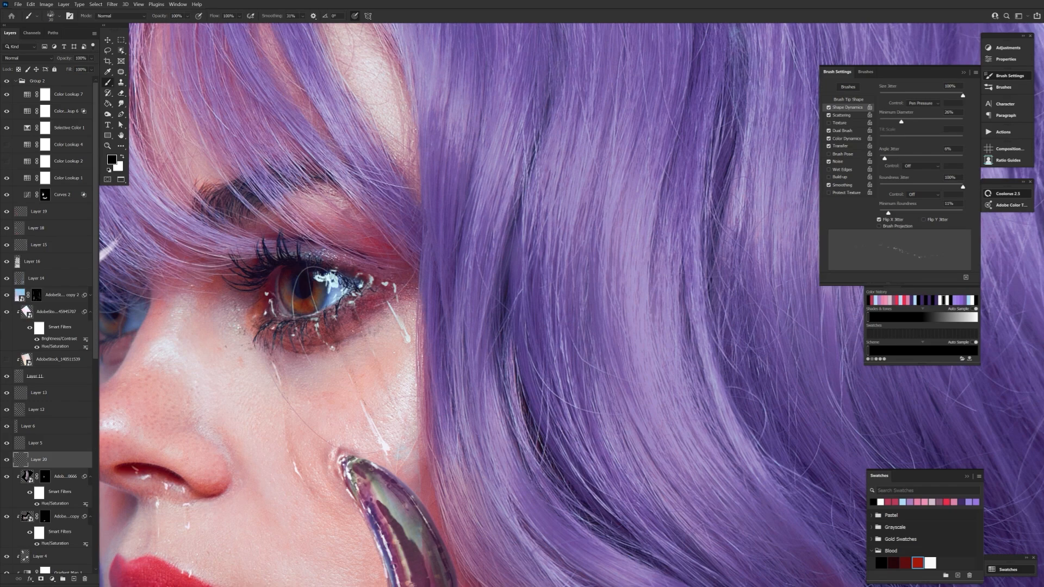
- Enlarge the grunge brush and sweep black speckles along the lower eyelid out to the eye's outer corner
key(bracketright)
key(bracketright)
key(bracketright)
key(bracketright)
key(bracketright)
key(bracketright)
key(bracketright)
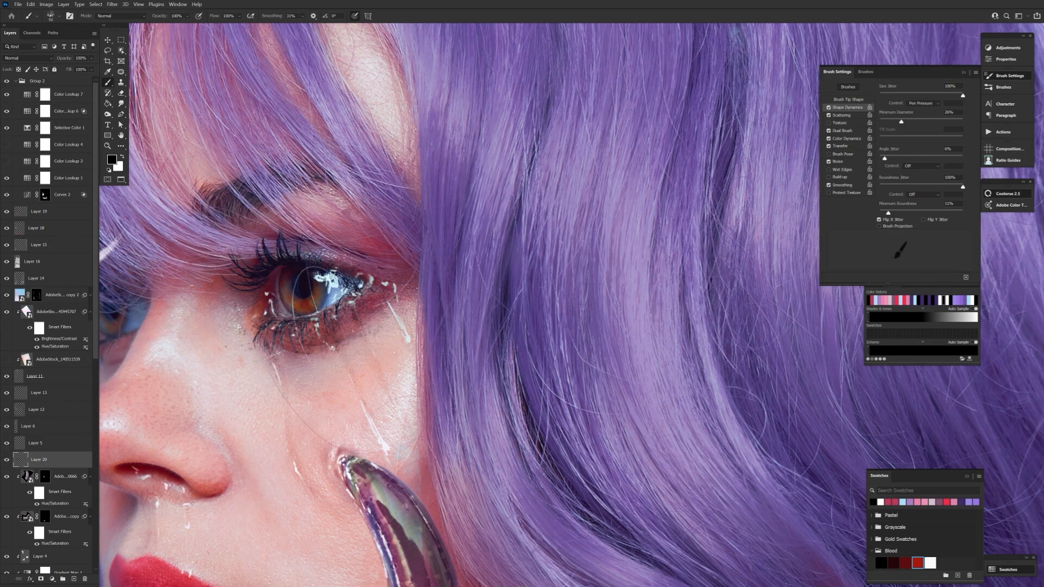
drag(286, 353, 377, 326)
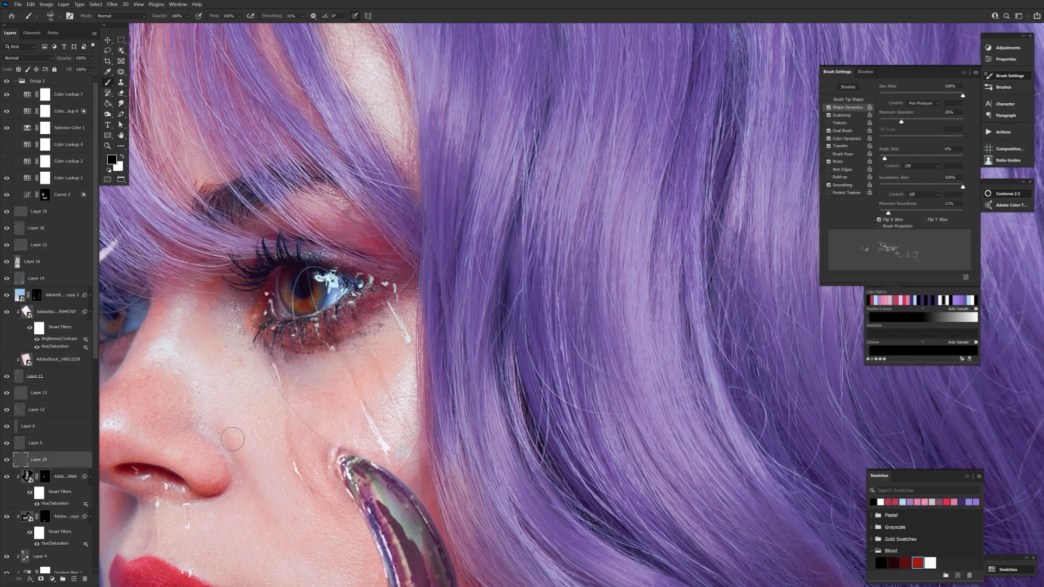
- Build up the smeared dark makeup beneath the eye with a smaller grunge brush and soften it by smudging and erasing
click(108, 146)
drag(419, 301, 272, 308)
drag(474, 313, 524, 321)
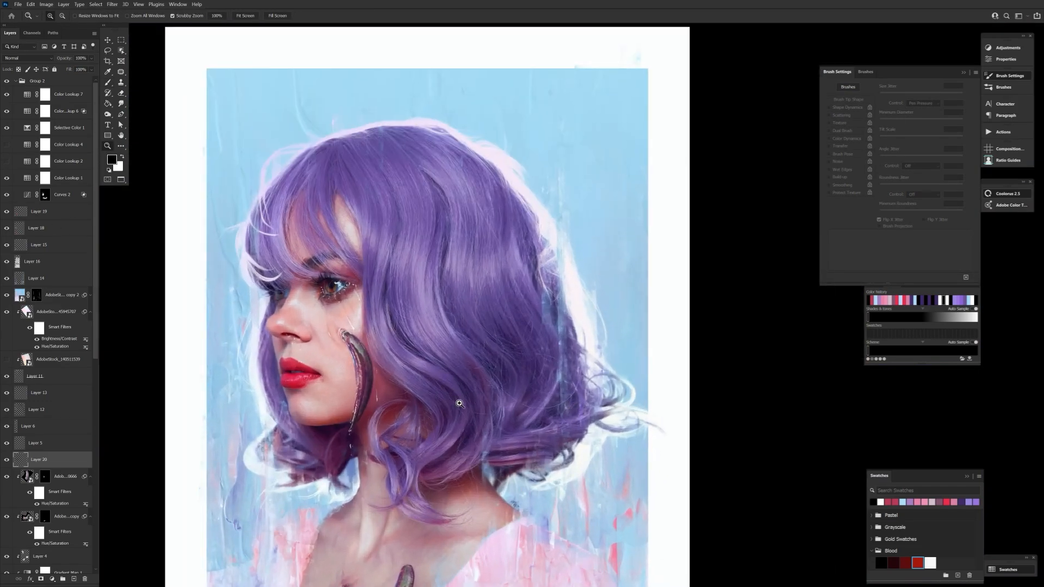
key(b)
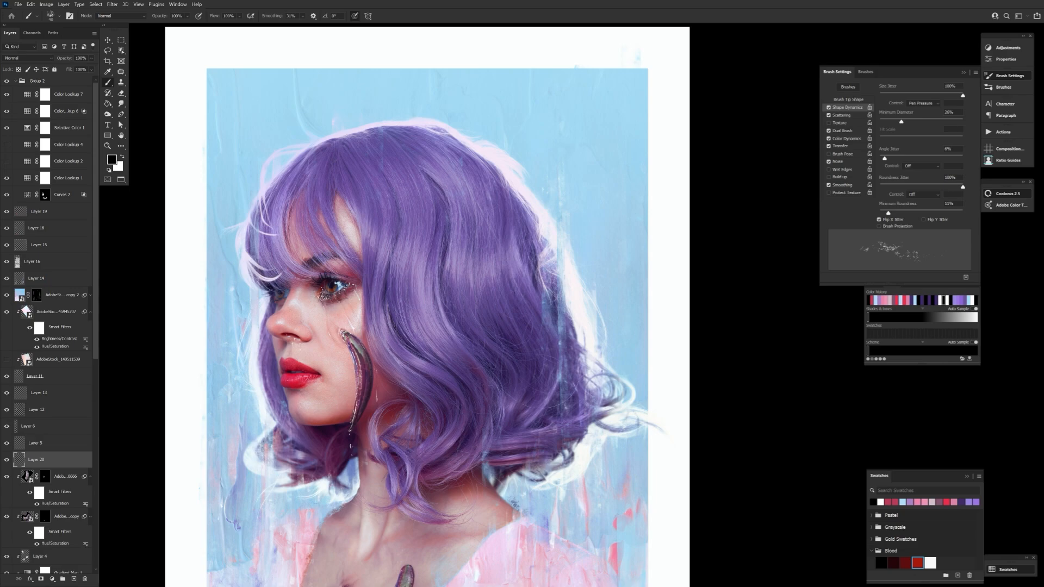
key(bracketleft)
key(bracketleft)
key(bracketleft)
key(bracketleft)
key(bracketleft)
key(r)
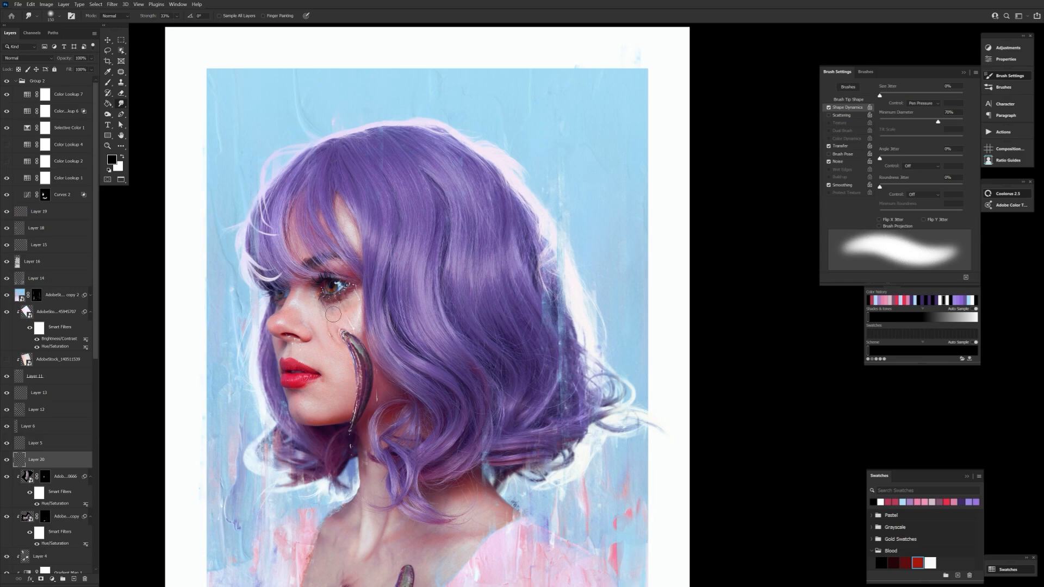
key(e)
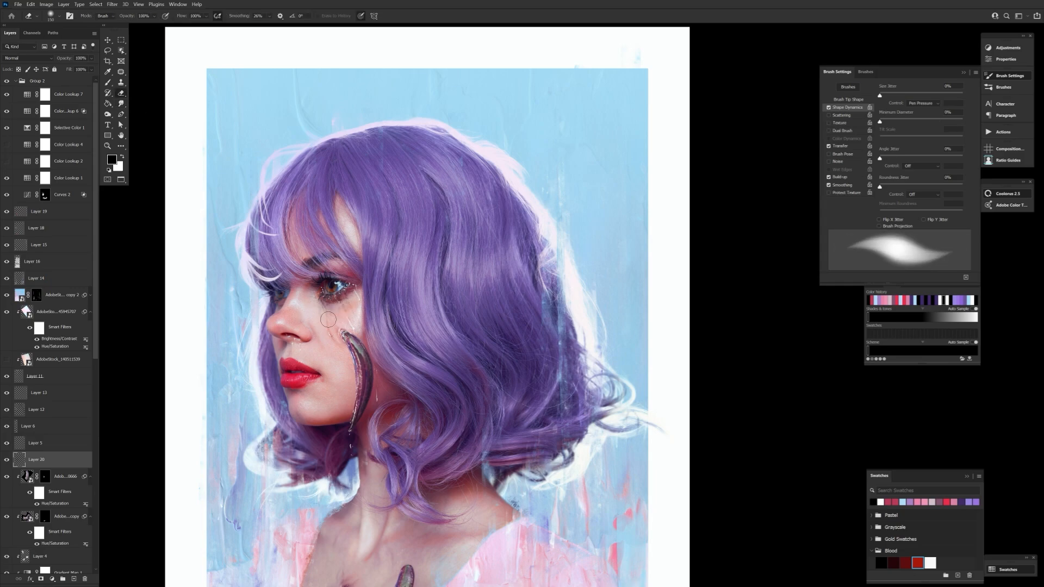
- Dab larger grunge speckles near the eye's inner corner and refine them with the Smudge tool and the eraser
key(b)
key(])
key(])
key(])
key(])
key(])
key(])
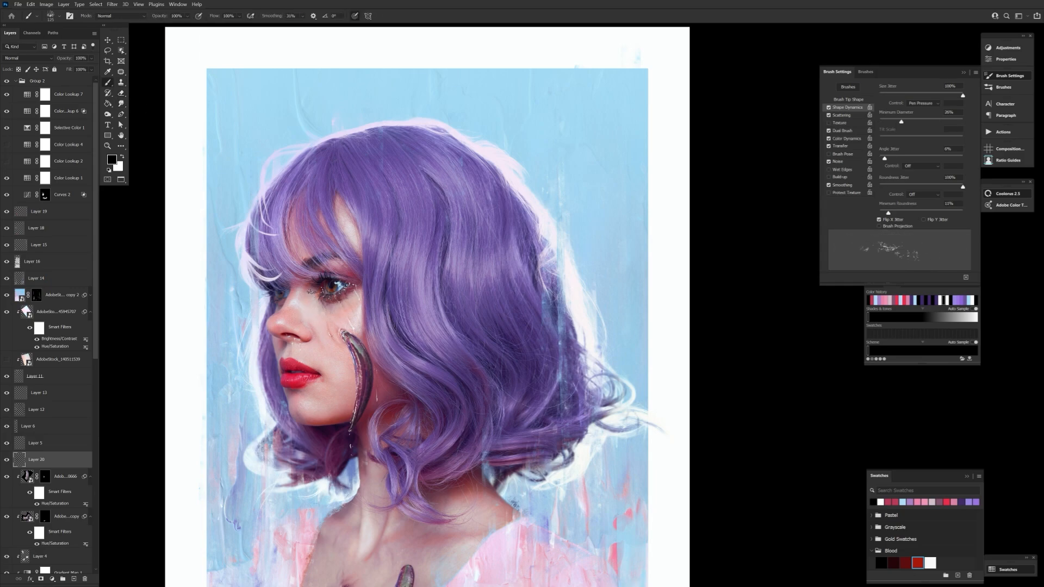
click(307, 297)
click(122, 105)
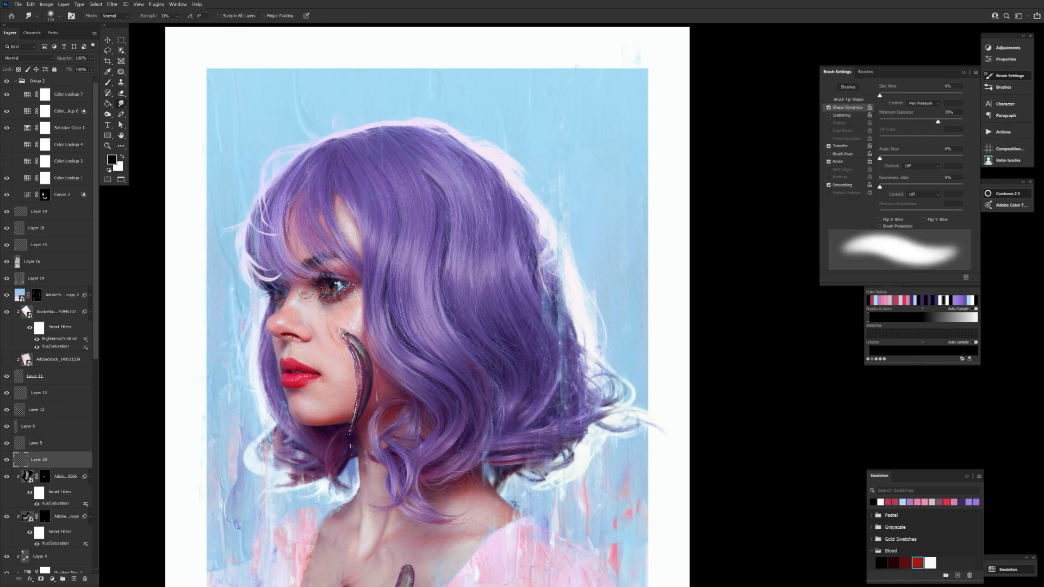
key(bracketleft)
key(e)
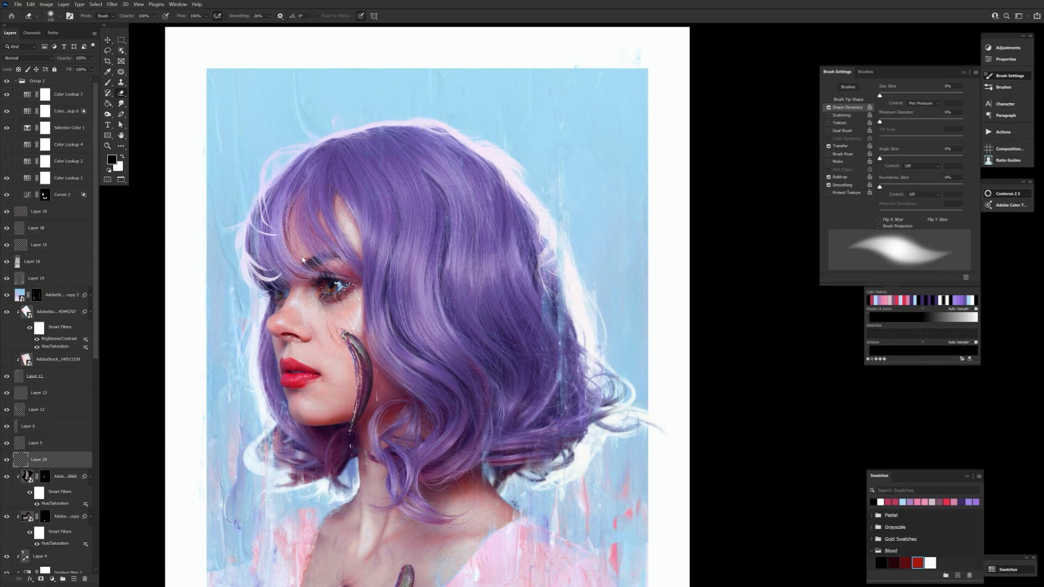
key(b)
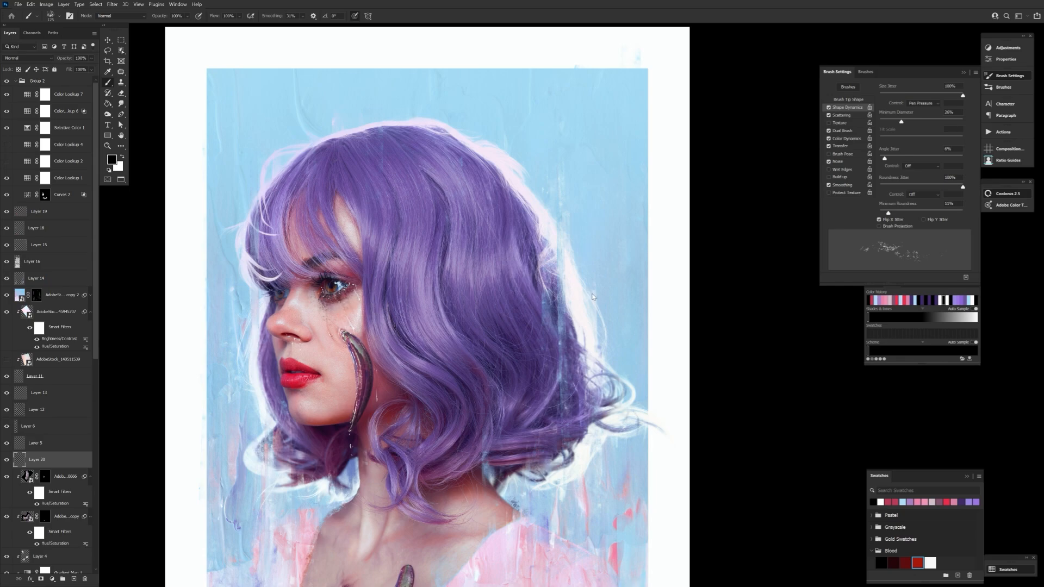
- Add a new layer above Layer 19 and switch the brush colour to white
key(ctrl+shift+alt+n)
key(x)
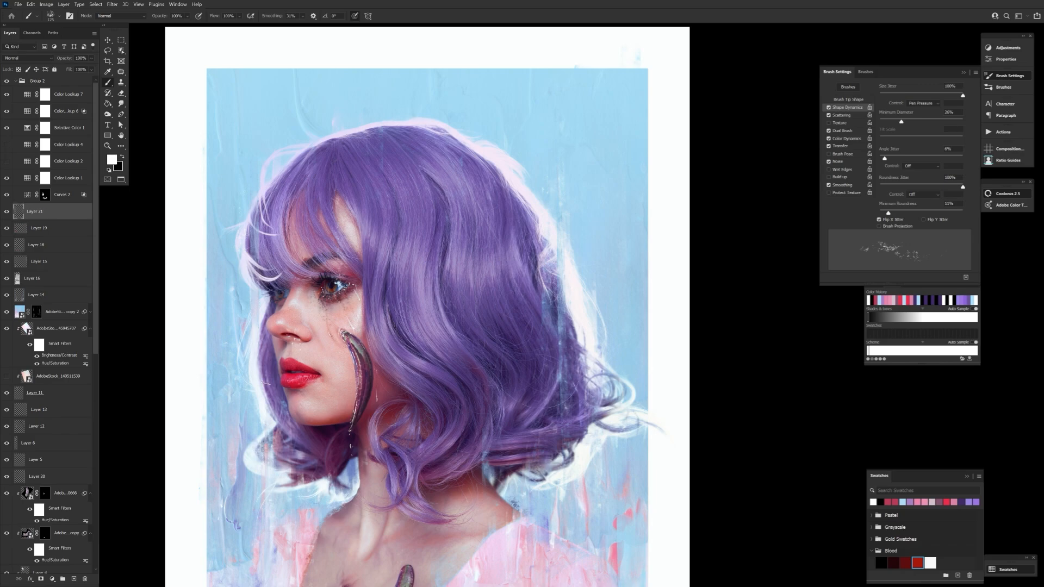
key(e)
key(b)
key(z)
mouse_move(331, 324)
mouse_down()
mouse_move(372, 324)
mouse_move(316, 318)
mouse_up()
key(b)
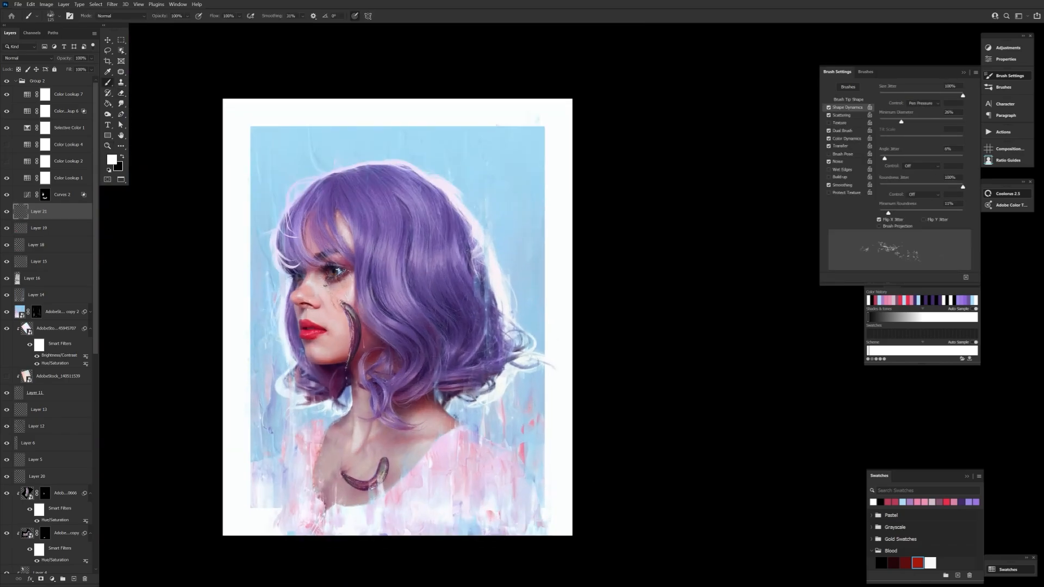
- Add another layer, move it directly below Layer 20, and switch the brush colour to black
key(e)
key(ctrl+shift+alt+n)
drag(65, 212, 60, 500)
key(b)
key(x)
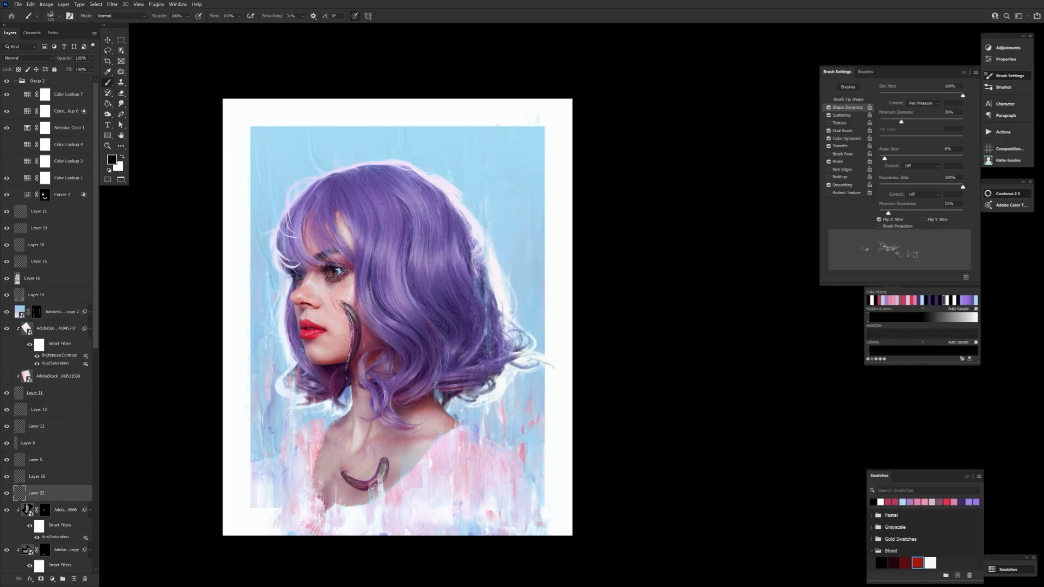
- Paint small black details at both corners of the eye on Layer 22 with a greatly reduced grunge brush
key(z)
drag(339, 280, 394, 281)
key(b)
key([)
key([)
key([)
key([)
key([)
key([)
key([)
key([)
key([)
key([)
key([)
key([)
key([)
key([)
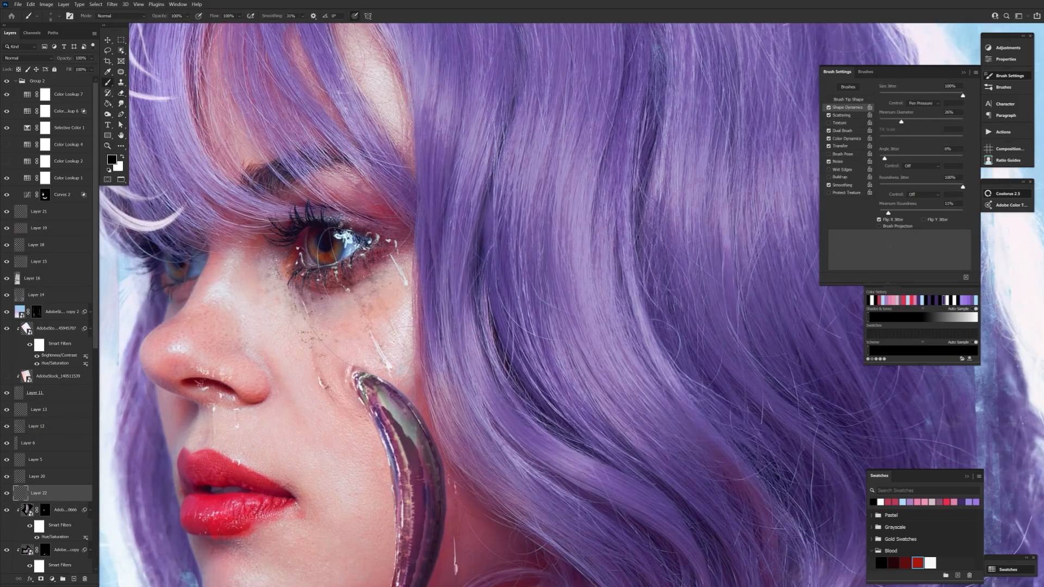
key(r)
drag(348, 348, 522, 108)
key(b)
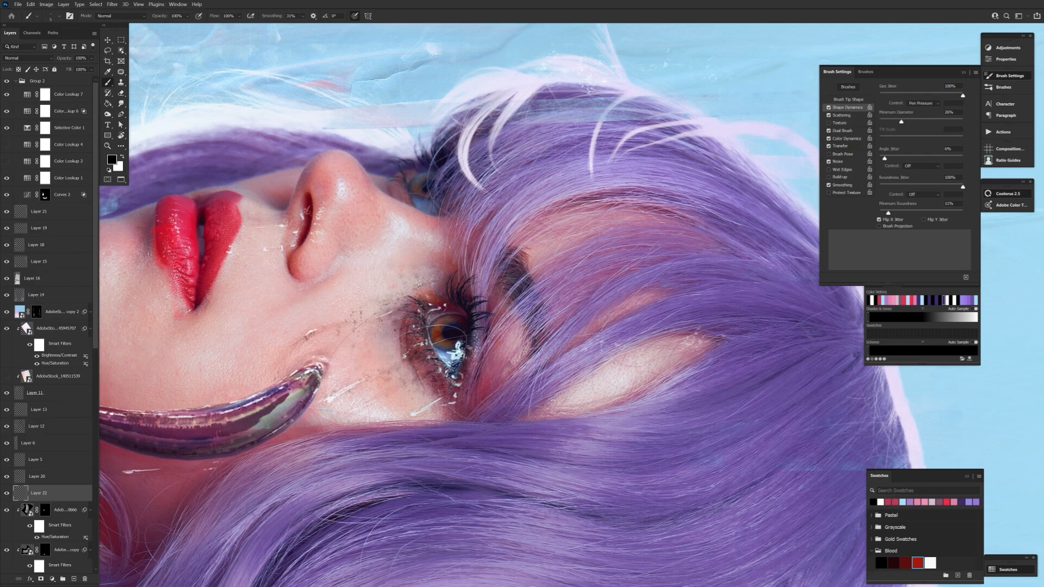
key(r)
key(Escape)
key(z)
drag(501, 338, 473, 338)
drag(762, 419, 810, 418)
key(b)
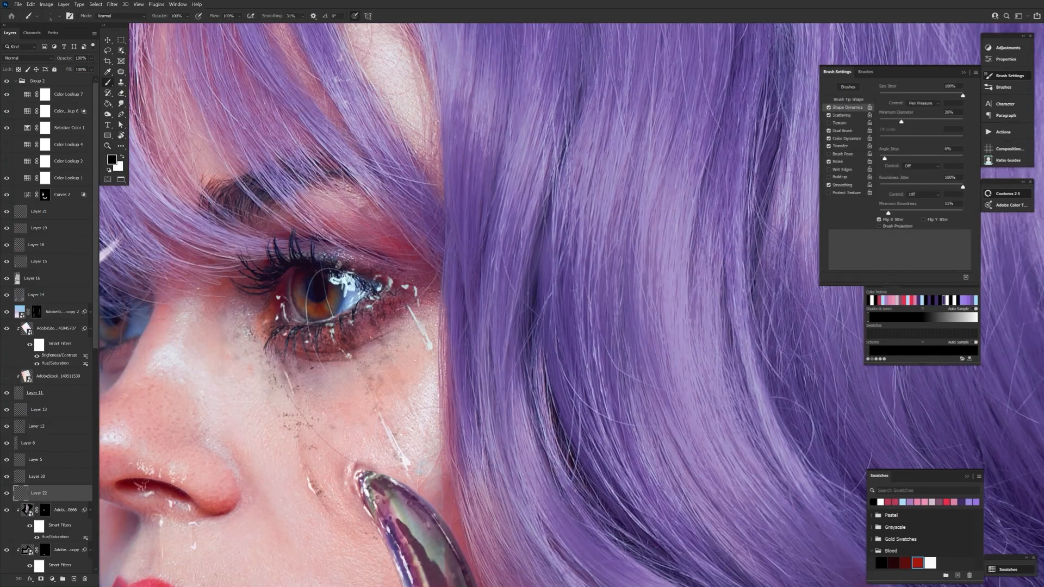
drag(381, 293, 386, 286)
drag(281, 312, 291, 319)
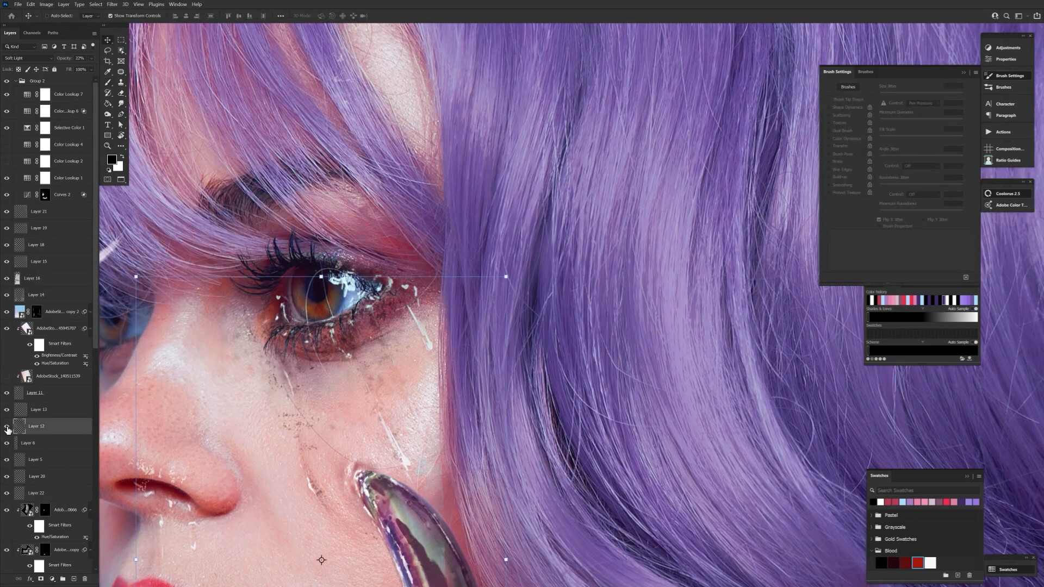
- Erase around the eye on Layer 11 with an enlarged eraser and switch the brush colour to white
click(47, 395)
key(e)
key(bracketright)
key(bracketright)
mouse_move(332, 277)
mouse_down()
mouse_move(353, 282)
mouse_move(345, 297)
mouse_move(239, 283)
mouse_up()
key(bracketright)
key(bracketright)
key(bracketright)
key(bracketright)
key(bracketright)
key(z)
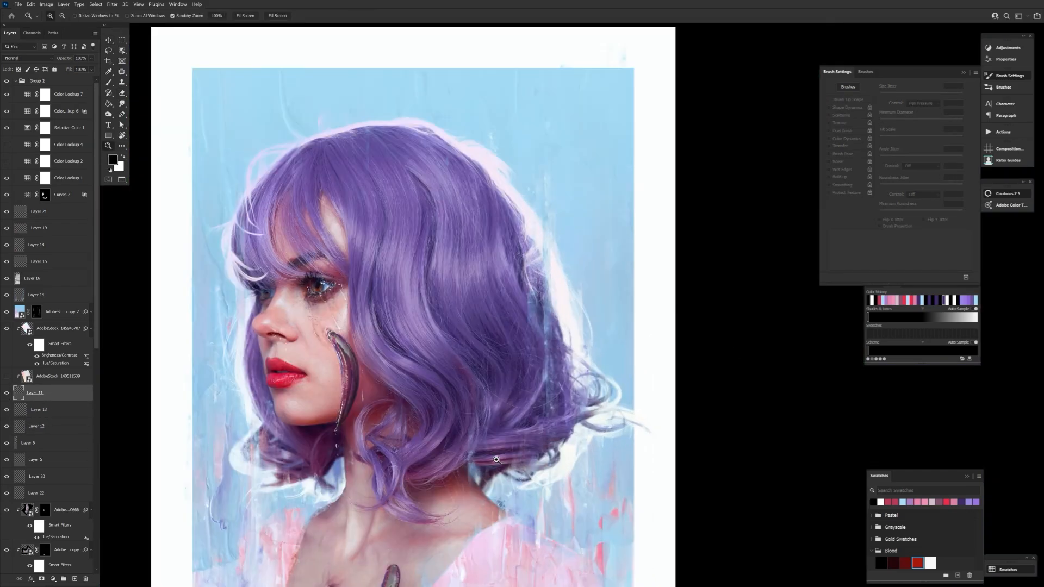
alt+click(355, 395)
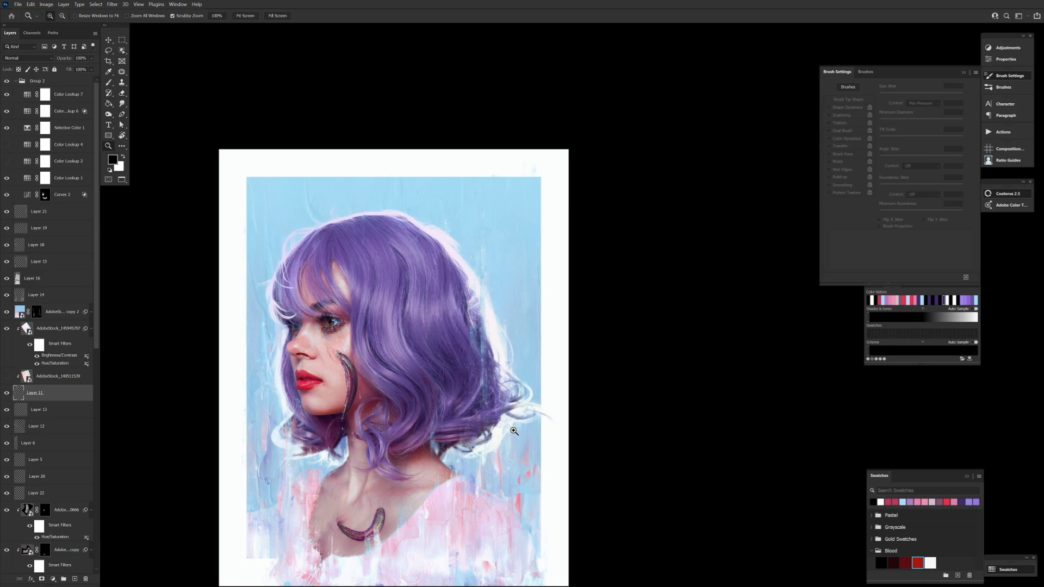
key(b)
key(x)
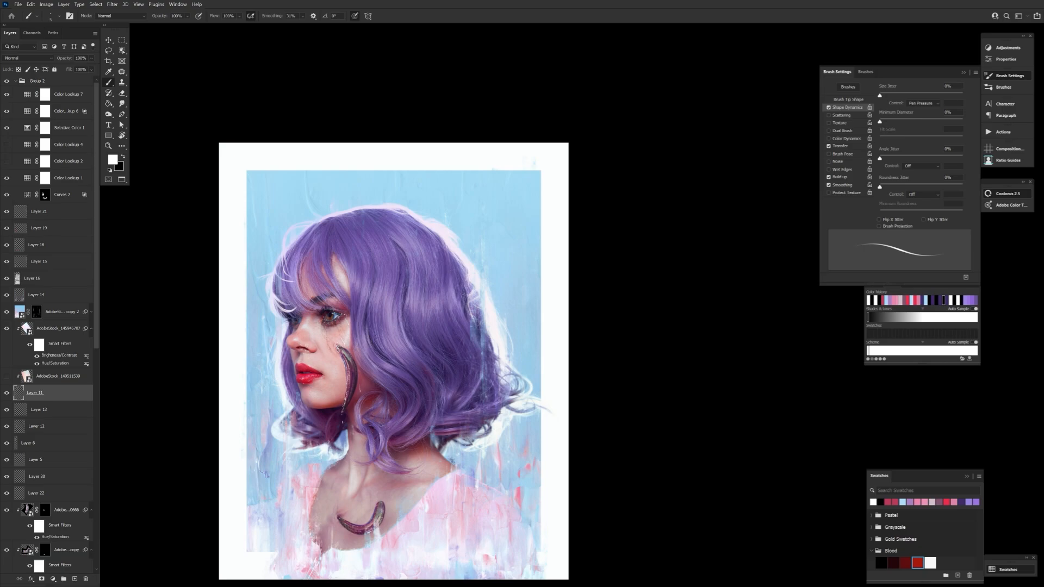
- Select the whole layer stack down to Color Fill 1 and convert it to a single smart object
scroll(394, 348, down, 2)
scroll(94, 294, down, 5)
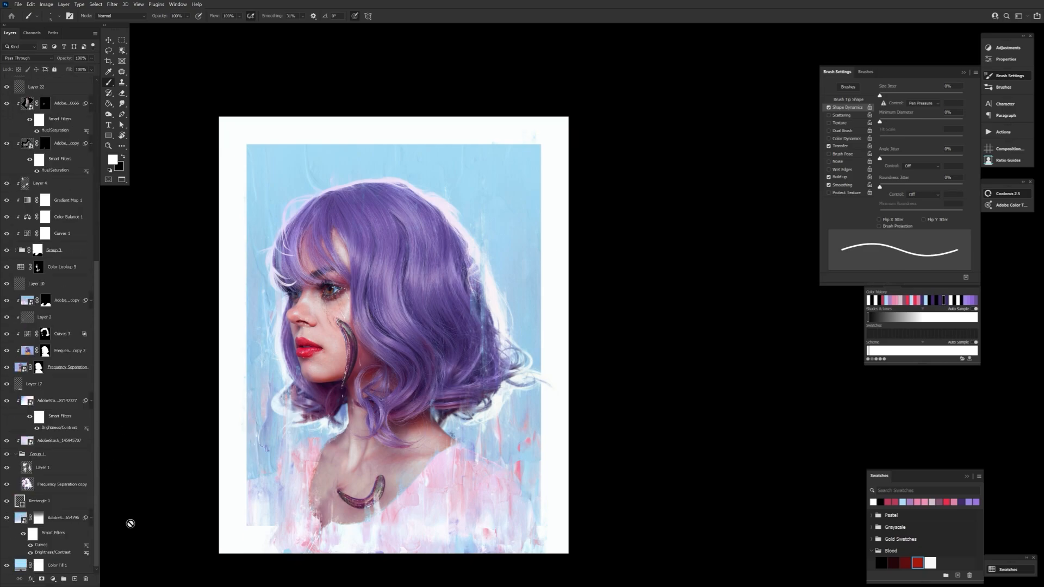
scroll(76, 573, down, 2)
right_click(85, 571)
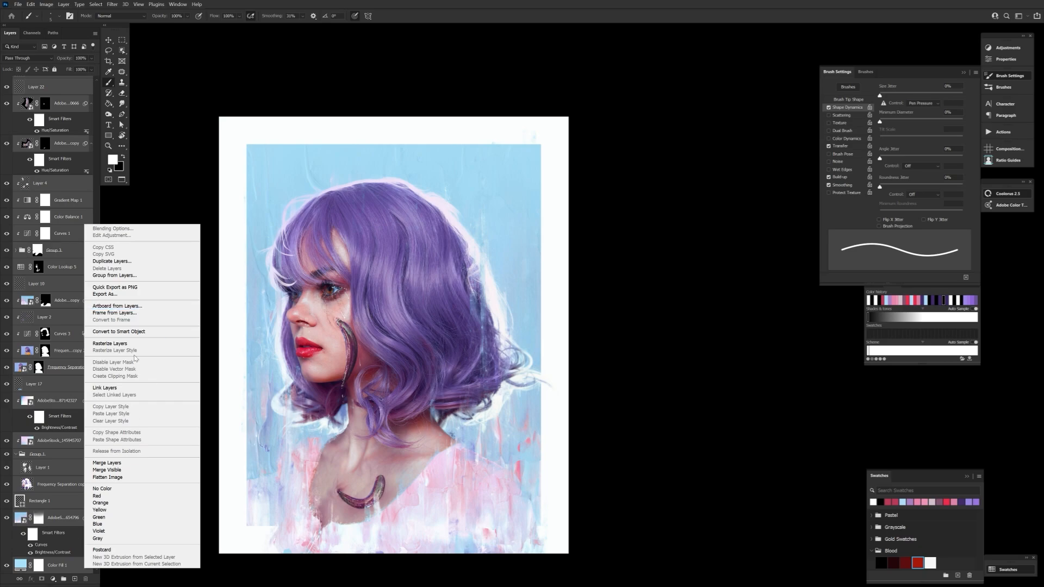
click(142, 332)
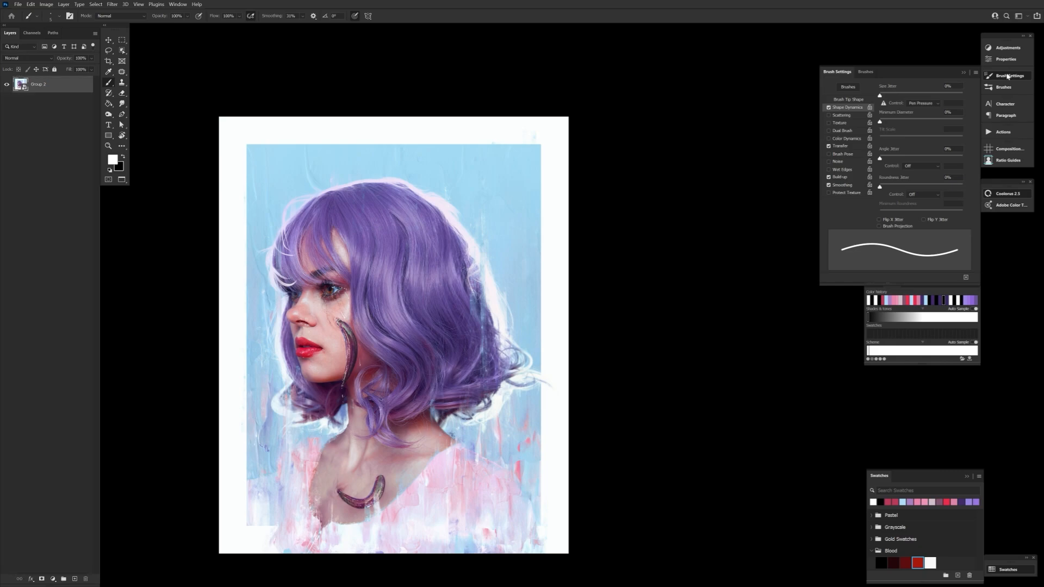
- Collapse the brush settings and open the Group 2 smart object in the Boris FX Optics filter
click(1009, 74)
key(h)
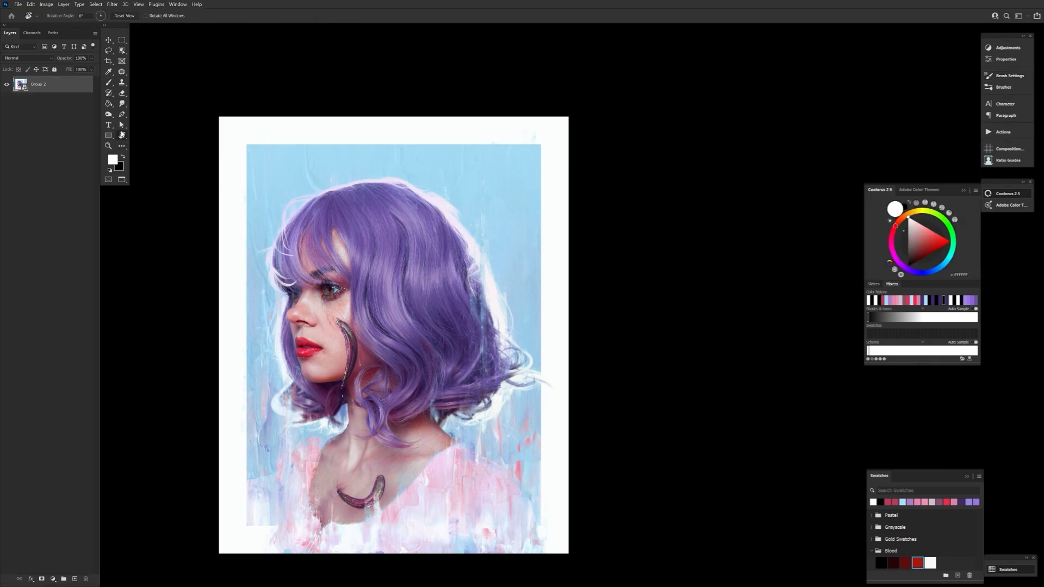
drag(276, 203, 279, 207)
click(112, 4)
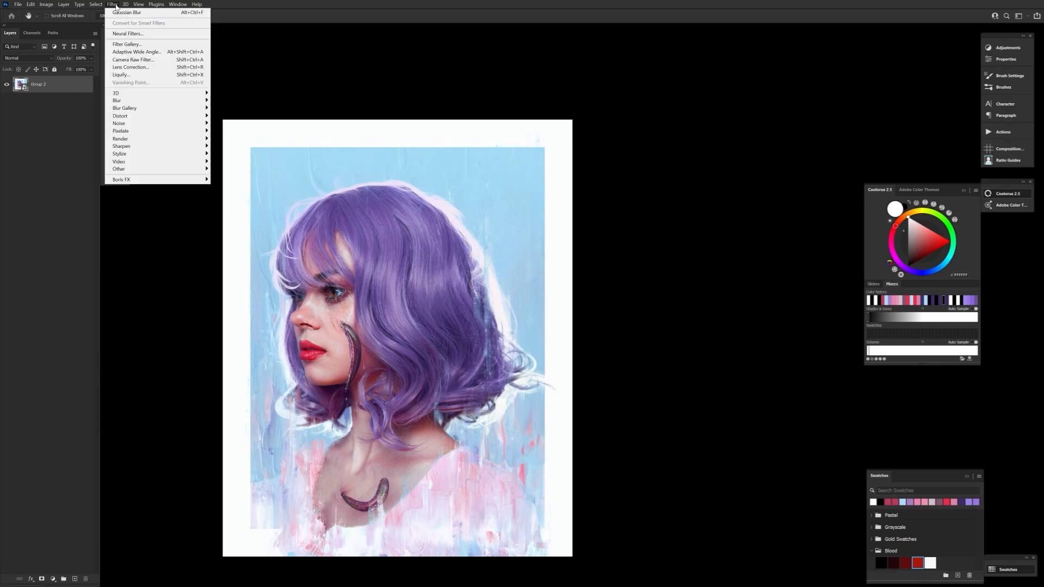
click(224, 181)
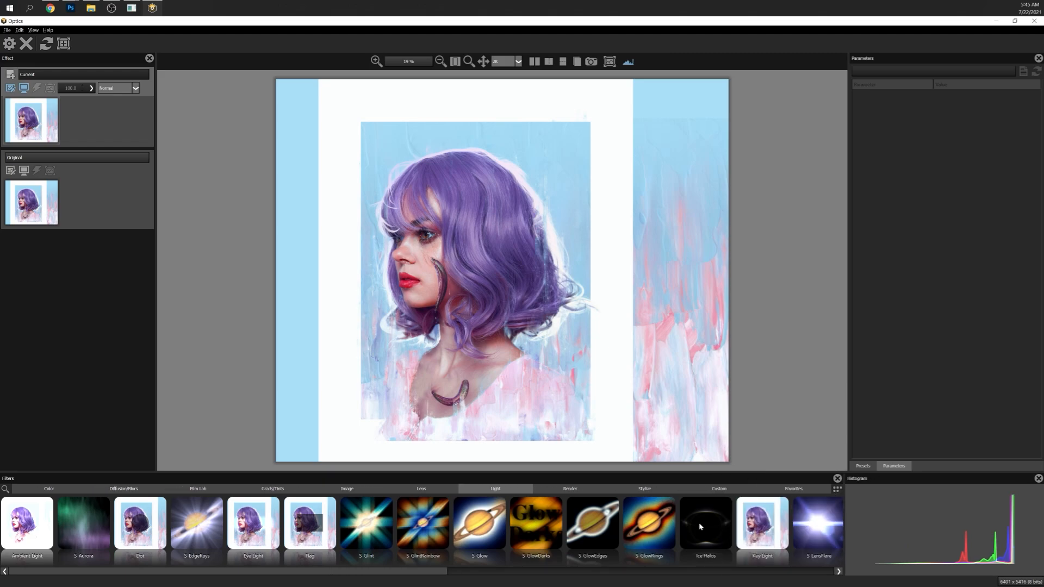
- Add the Film Lab Grain filter to the image and preview it at Full resolution
click(197, 489)
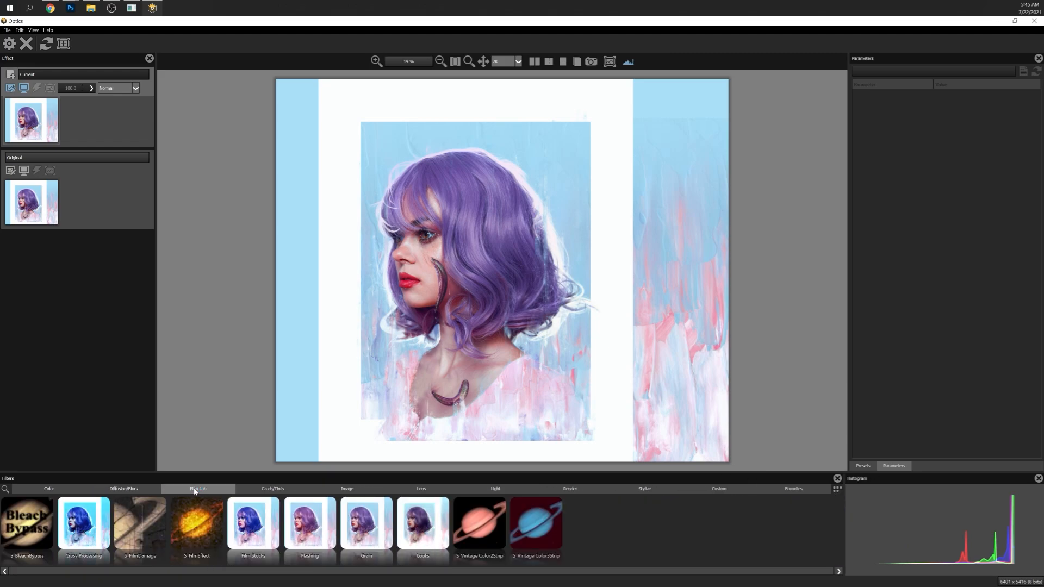
click(375, 532)
click(506, 62)
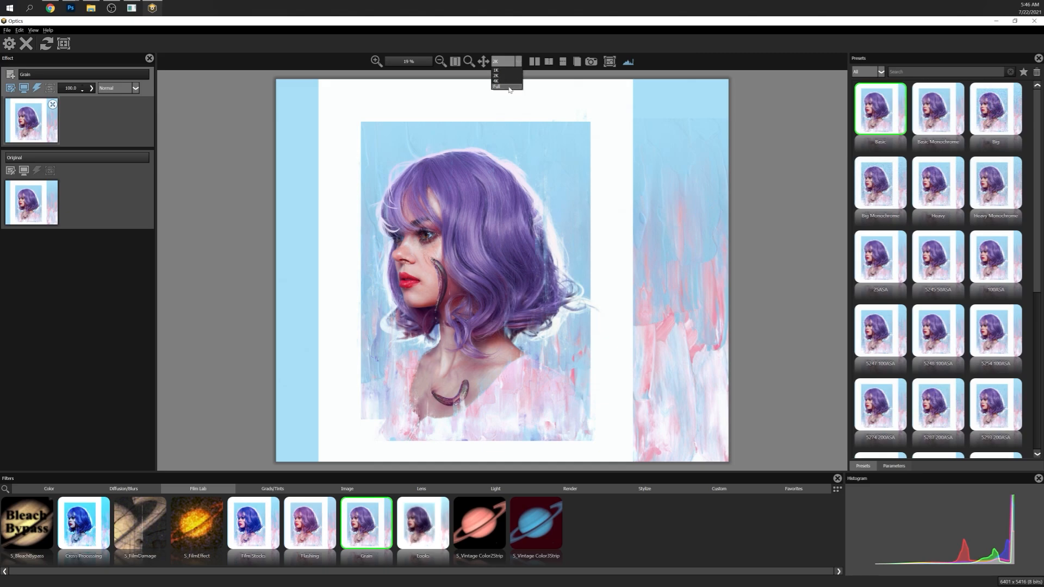
click(503, 75)
click(374, 65)
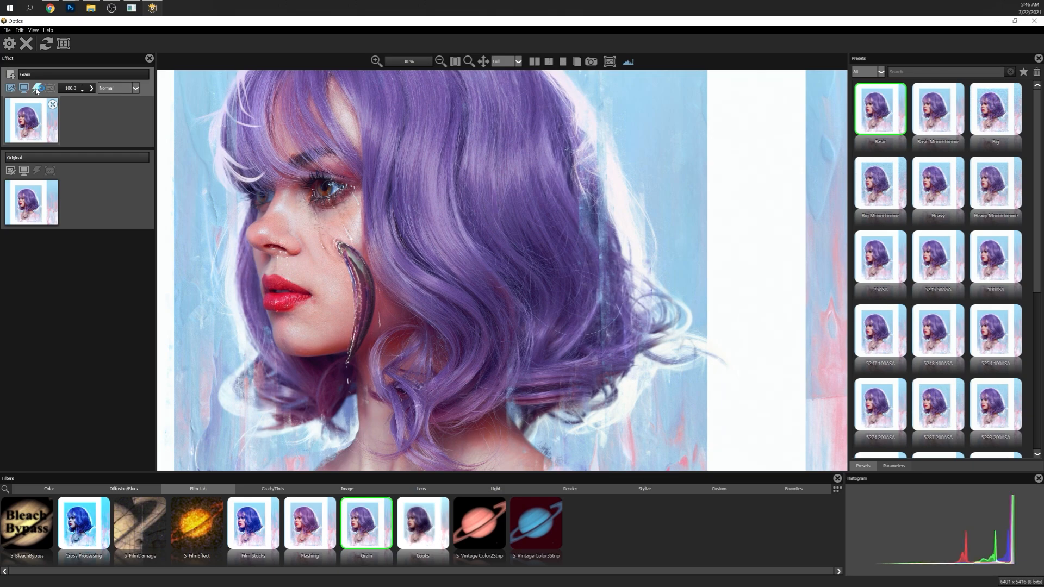
- Set the Grain filter's size to 1.50 and fit the whole image in the preview
click(894, 466)
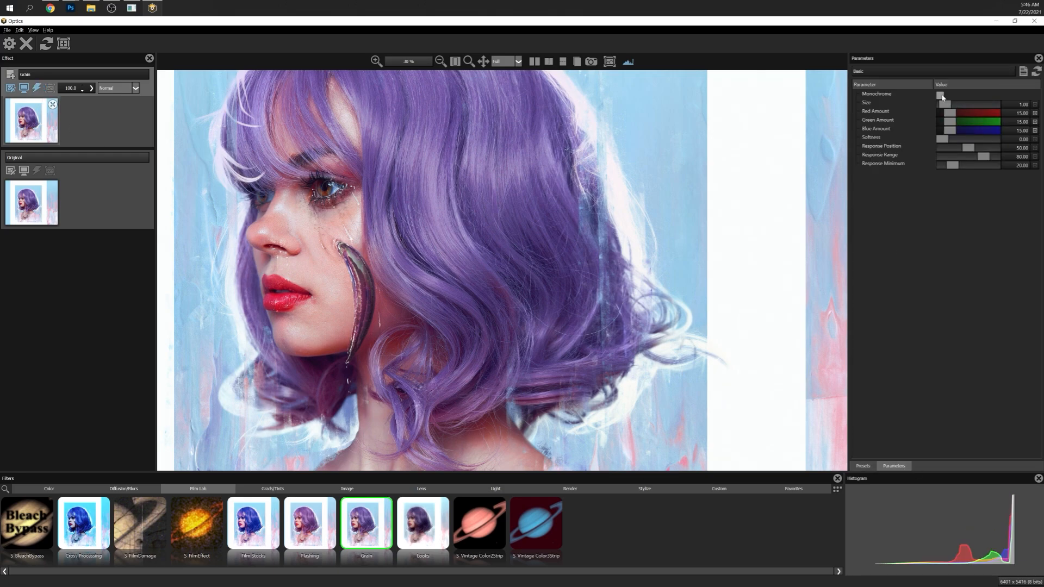
drag(946, 104, 952, 105)
key(ctrl+z)
text(5)
key(Return)
click(456, 62)
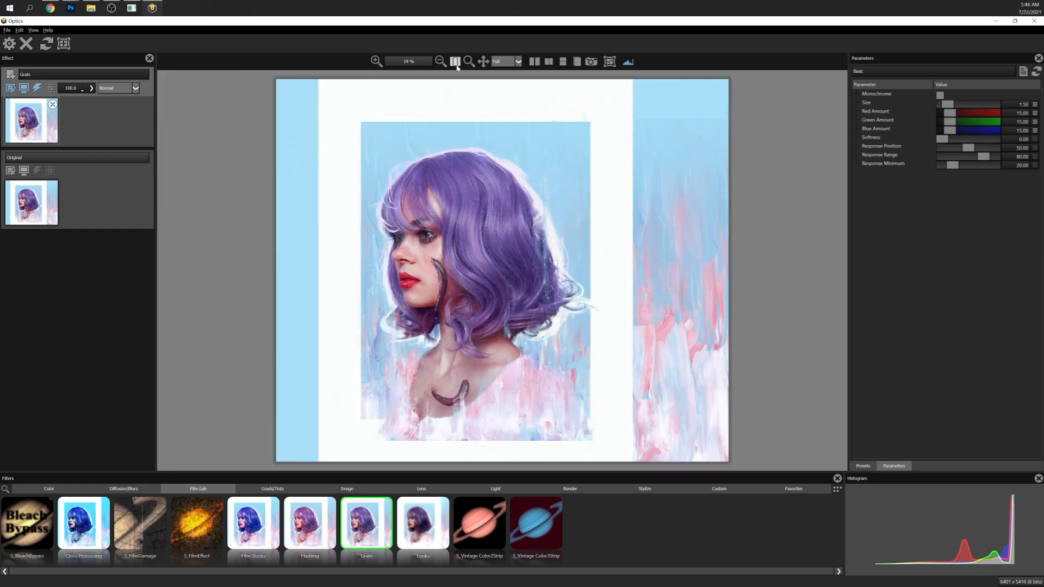
- Add an effect layer above Grain with the Image category's Sharpen filter and apply the effects to the smart object
click(10, 74)
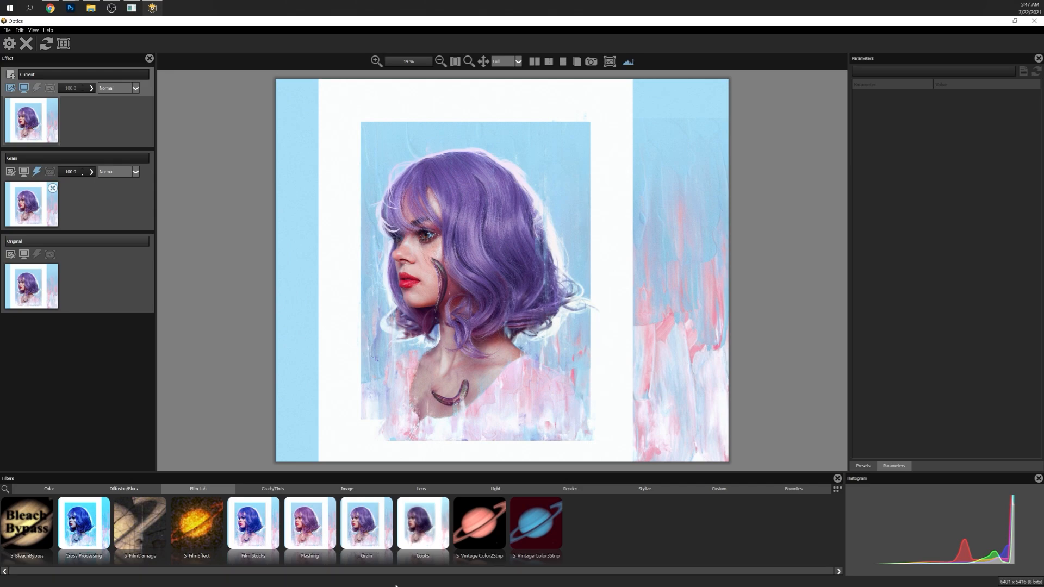
click(357, 493)
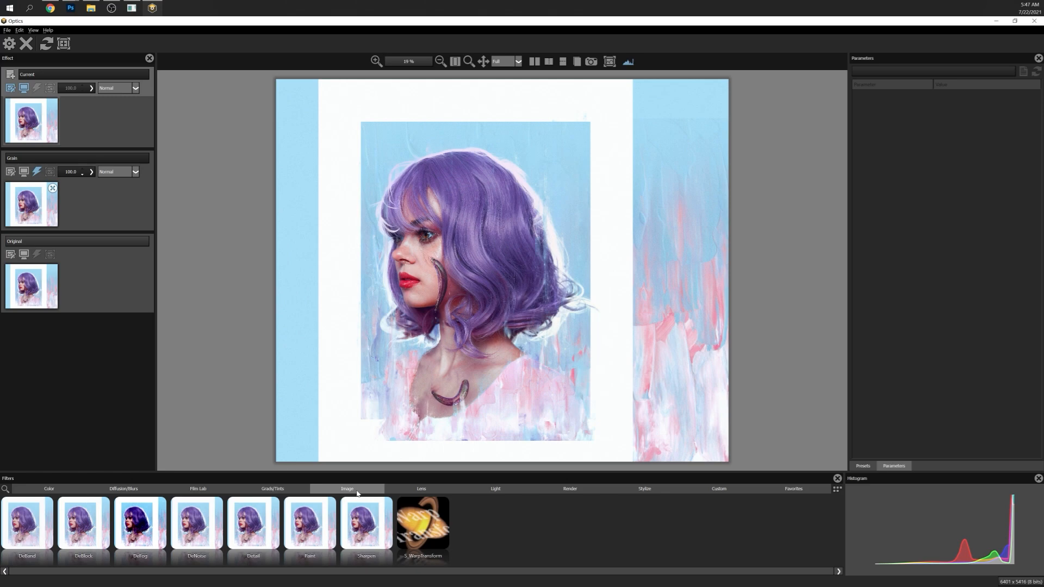
click(366, 522)
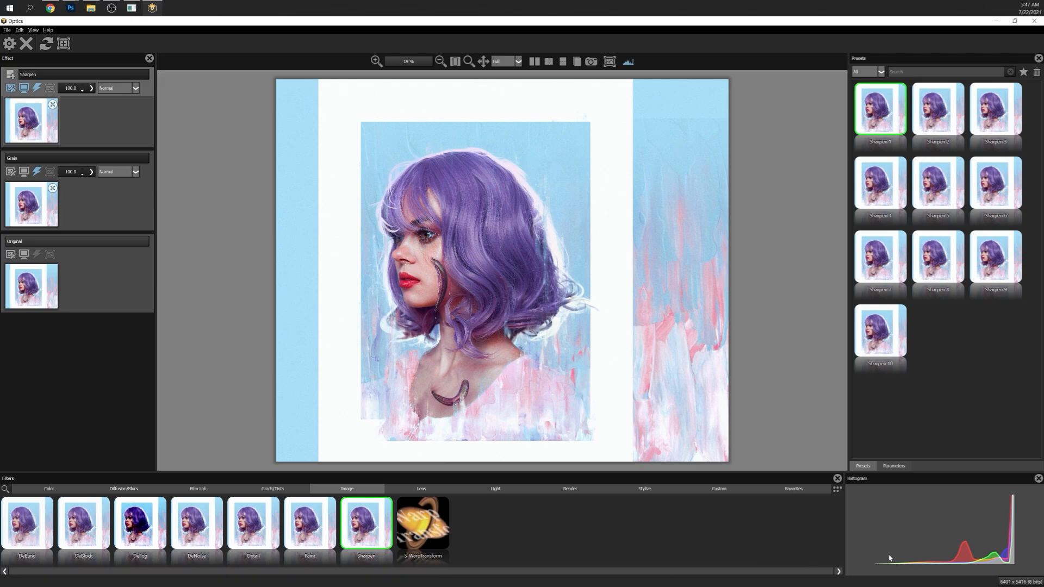
click(9, 44)
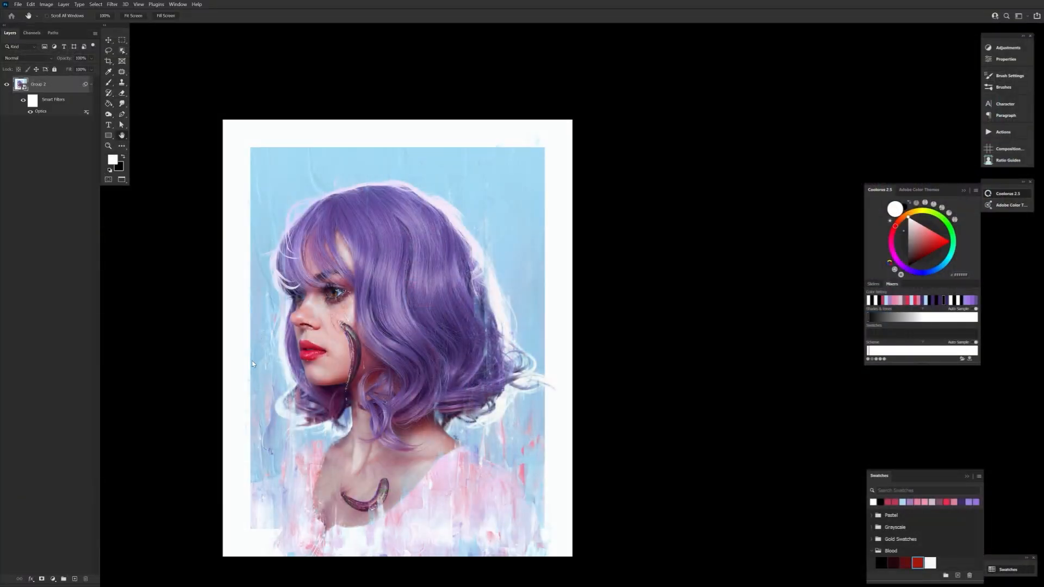
- Examine the grain and sharpening on the face, hair and leeches at close range and across the whole portrait
double_click(108, 146)
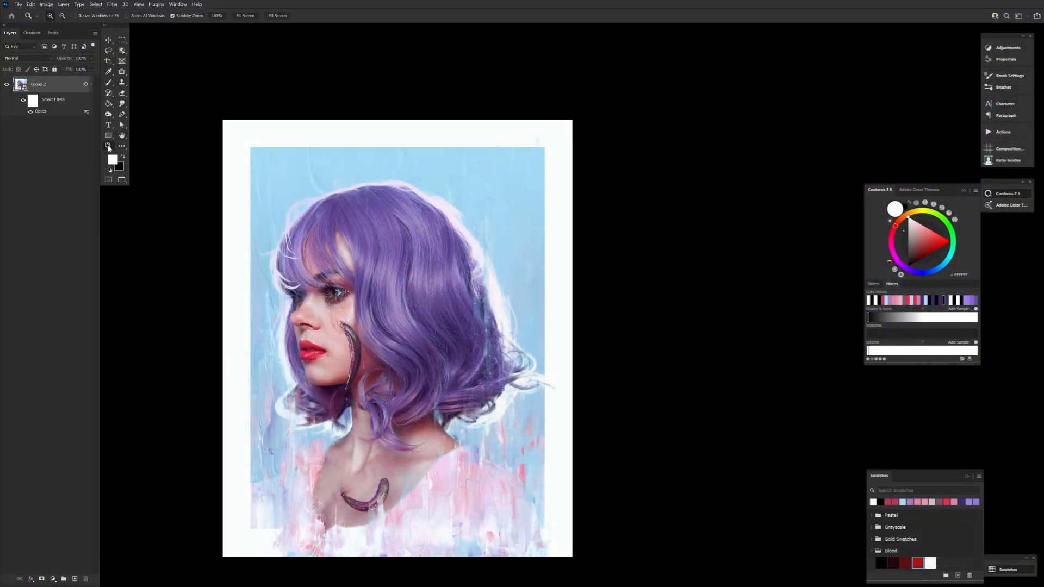
drag(228, 330, 680, 328)
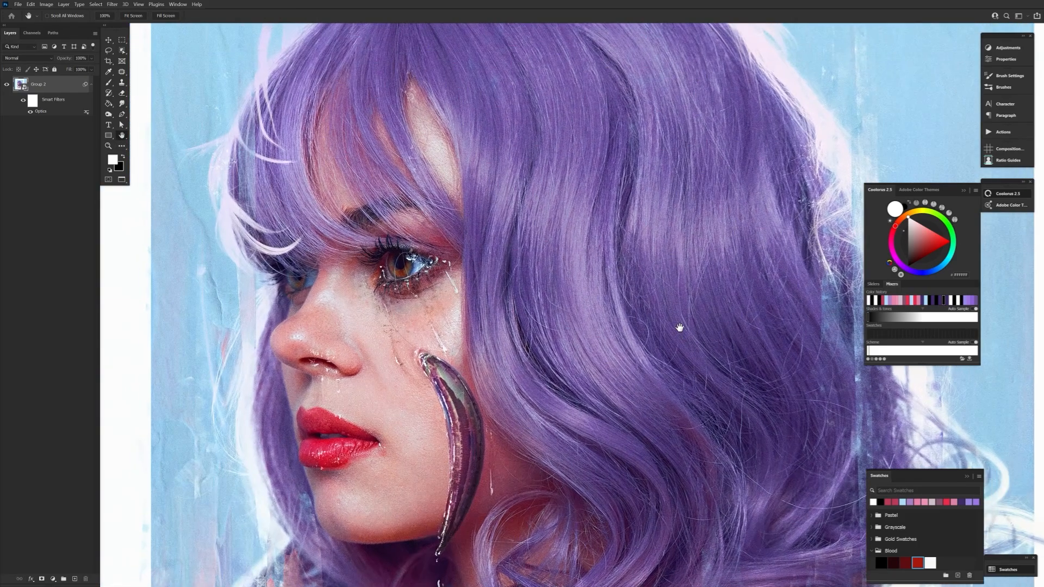
drag(525, 433, 469, 396)
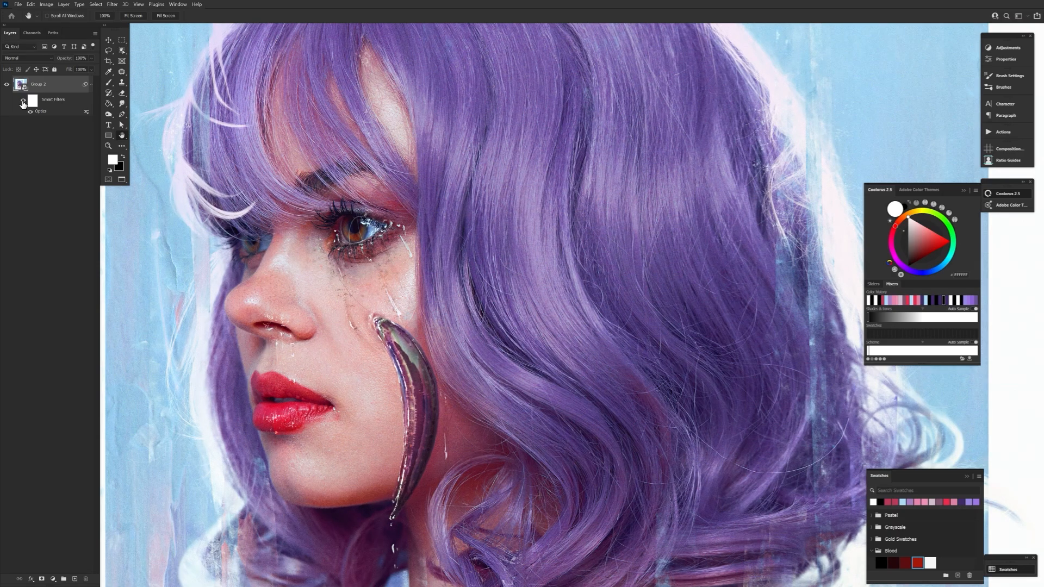
double_click(122, 136)
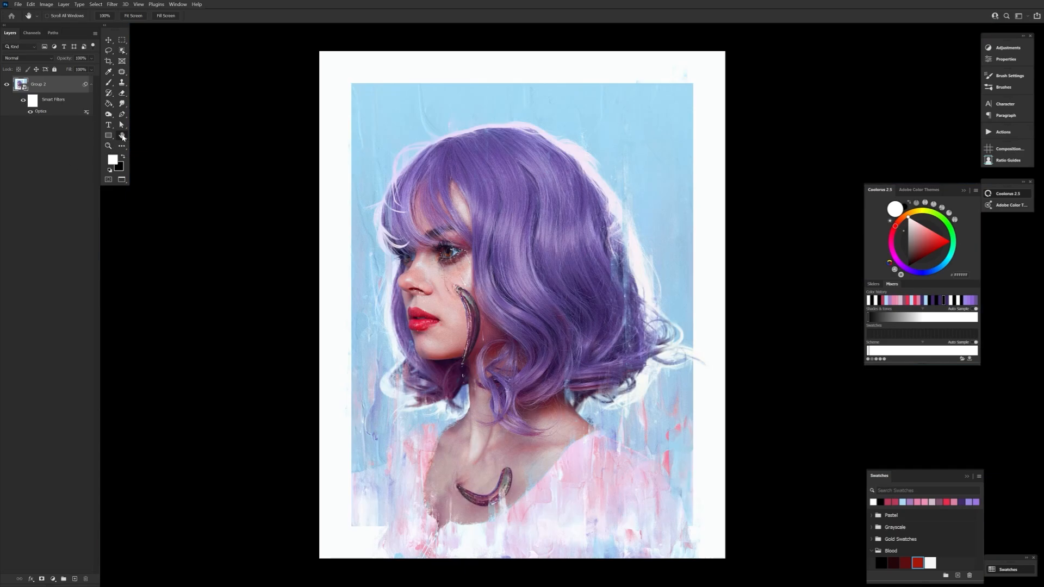
double_click(108, 146)
drag(477, 295, 393, 248)
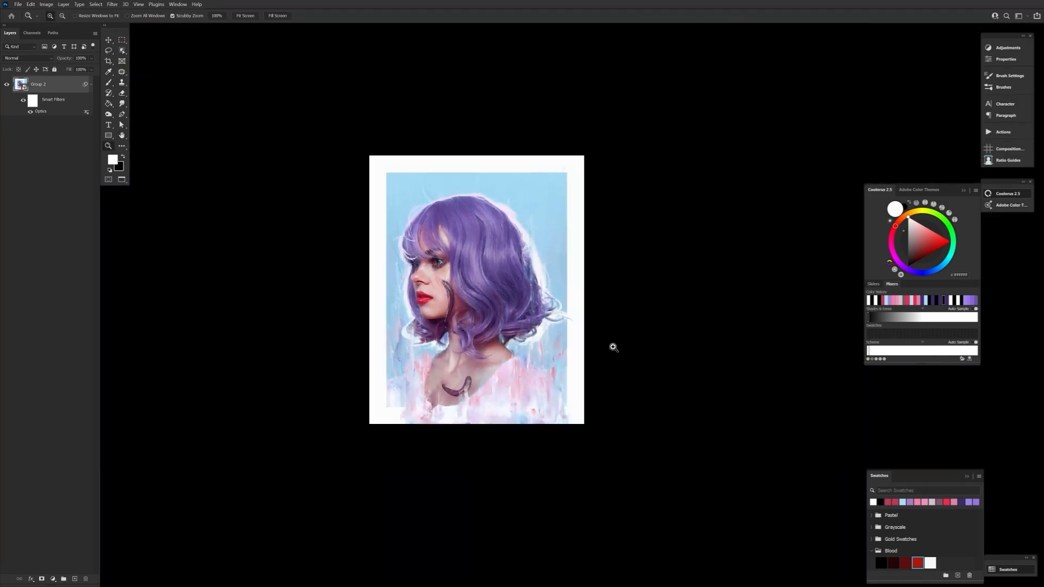
scroll(613, 347, up, 5)
scroll(409, 525, up, 1)
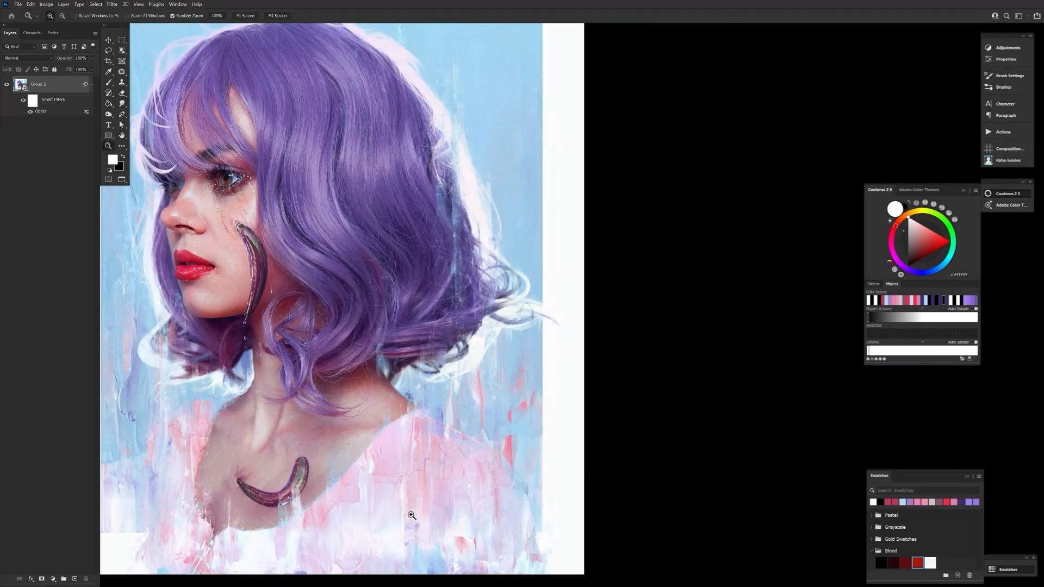
- Reopen the Optics smart filter, set the Grain layer's size to 1.00, and apply the change
double_click(121, 135)
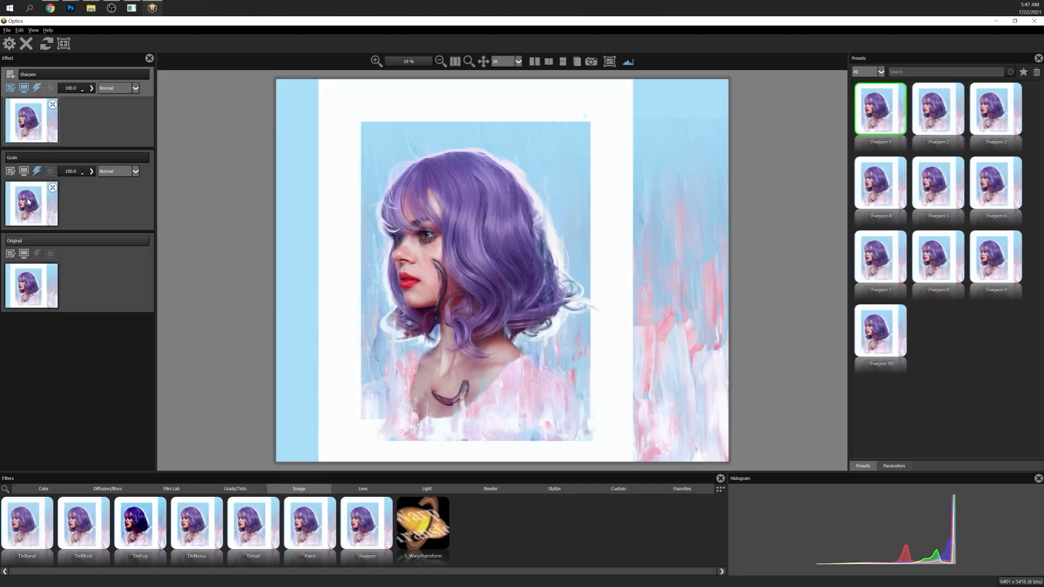
click(11, 171)
click(894, 466)
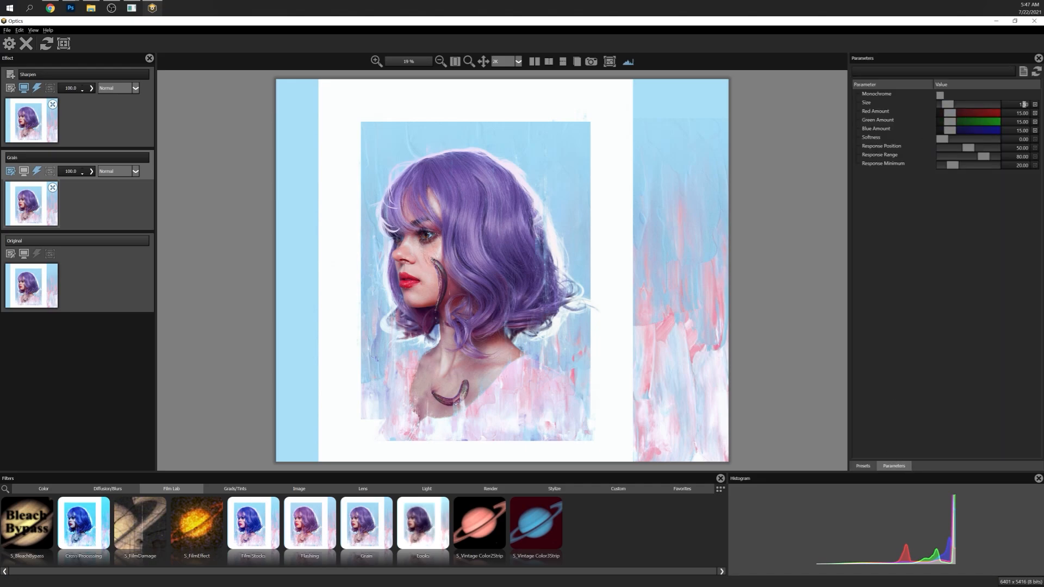
text(0)
key(Return)
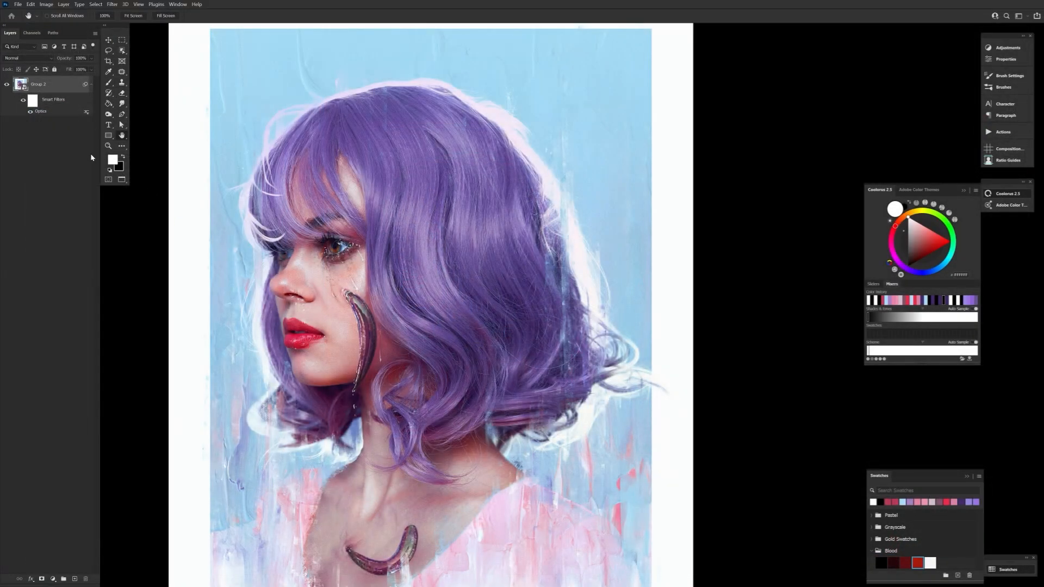
- Inspect the finer grain on the face and hair up close and on the full portrait
double_click(108, 145)
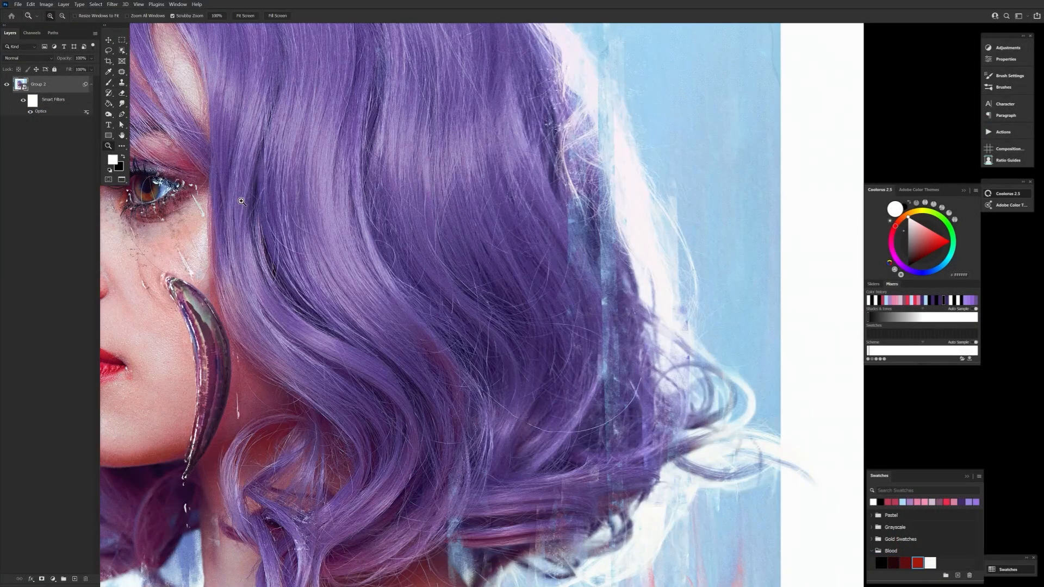
click(122, 134)
drag(173, 184, 407, 239)
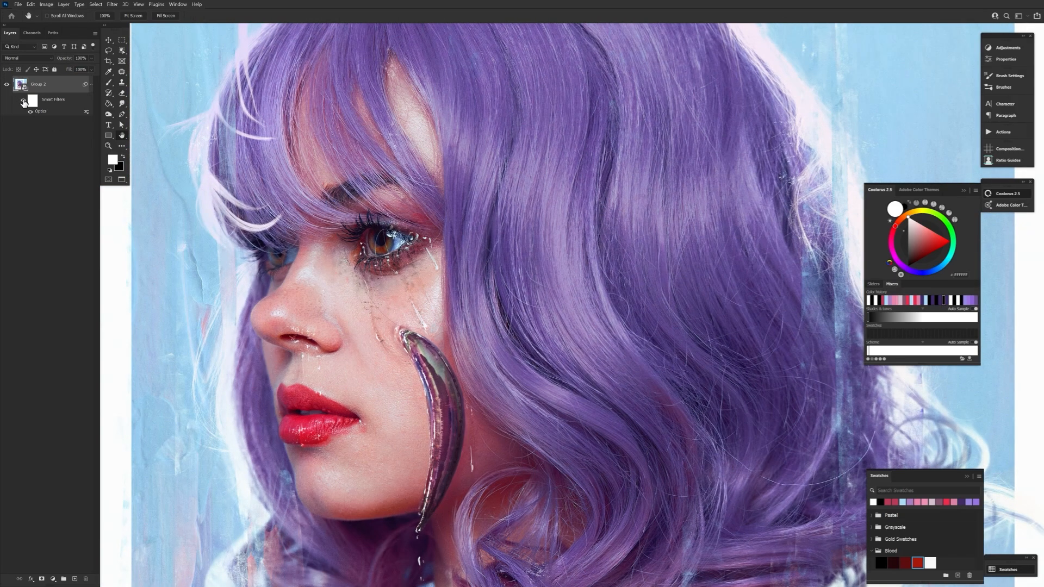
click(107, 147)
drag(417, 252, 321, 258)
click(491, 329)
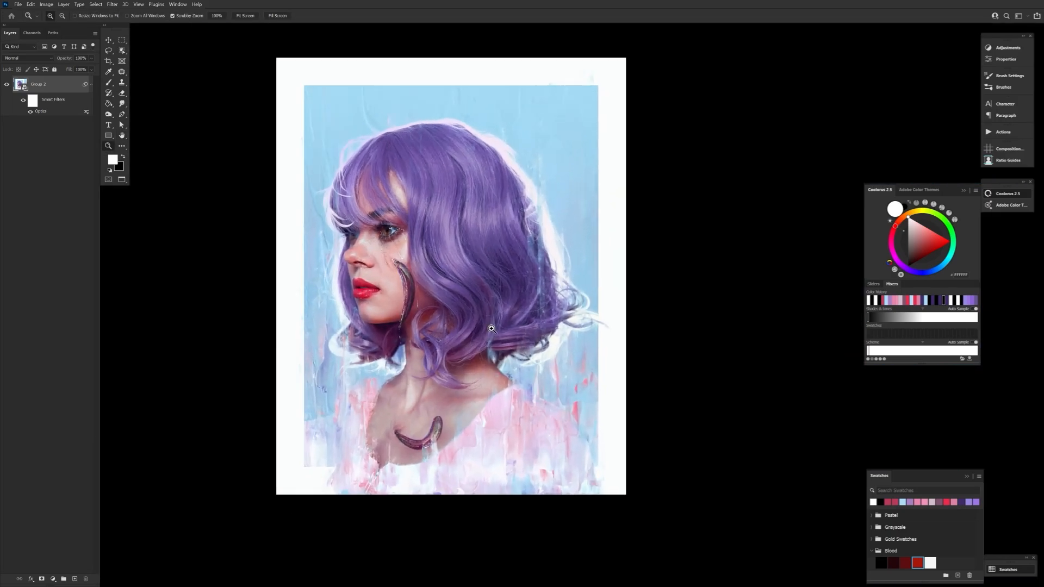